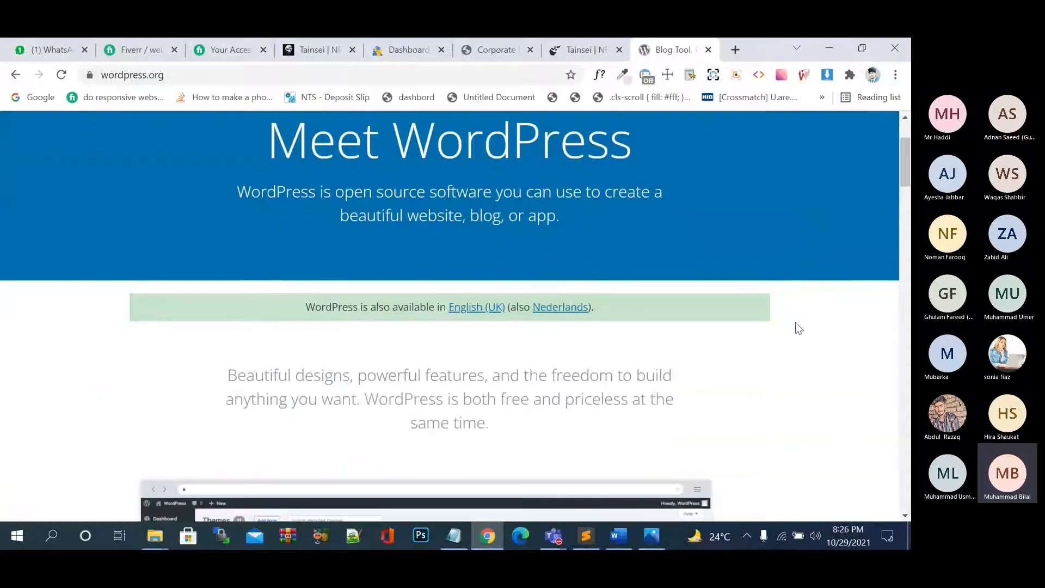
Search the web for 'pak' in a new tab, then close the cricket score tab.
{"action": "scroll", "coordinate": [802, 355], "scroll_direction": "down", "scroll_amount": 4}
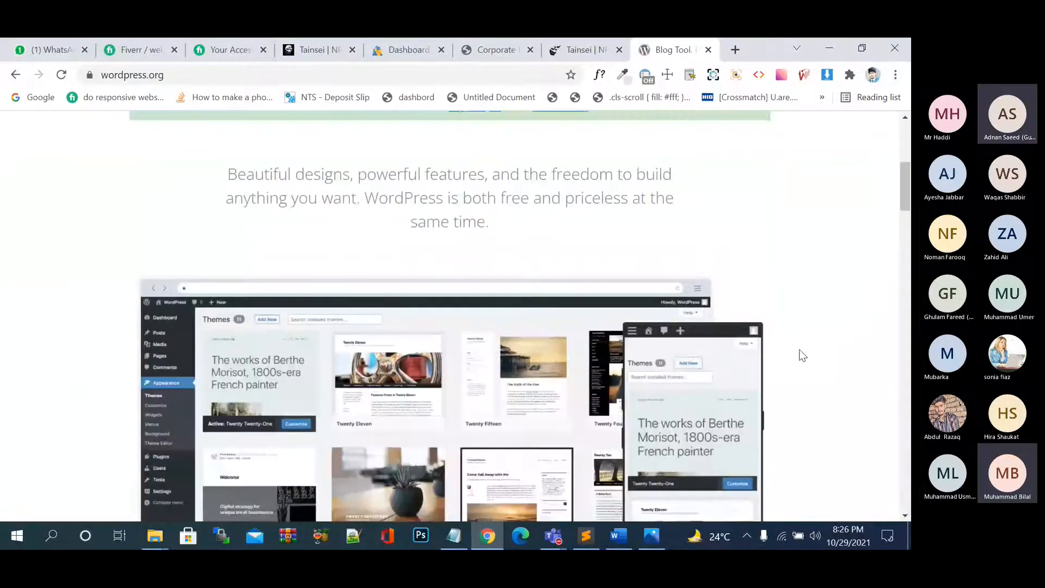
{"action": "scroll", "coordinate": [803, 355], "scroll_direction": "down", "scroll_amount": 4}
{"action": "scroll", "coordinate": [803, 355], "scroll_direction": "up", "scroll_amount": 10}
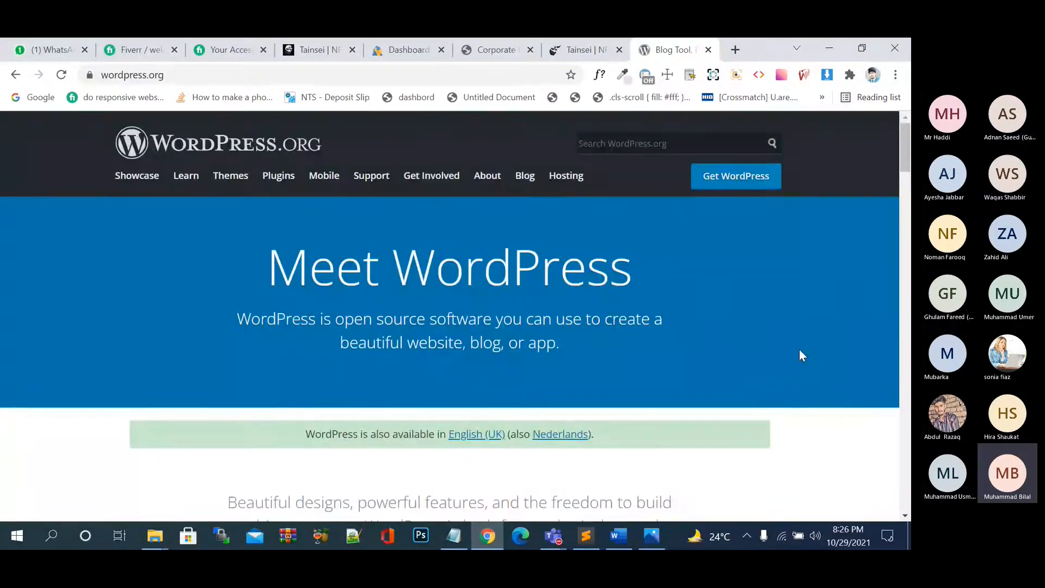
{"action": "scroll", "coordinate": [800, 355], "scroll_direction": "down", "scroll_amount": 5}
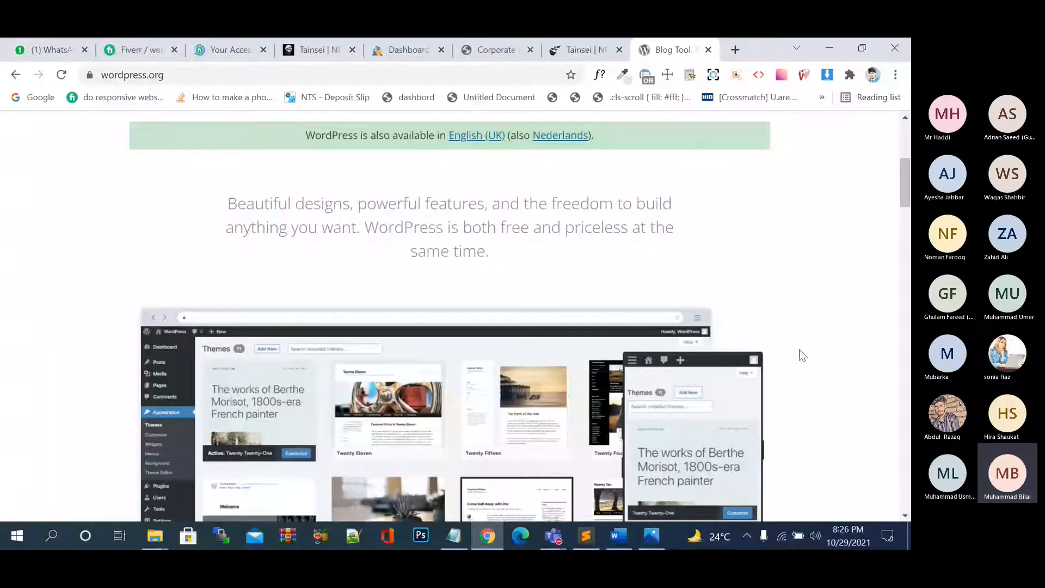
{"action": "left_click", "coordinate": [735, 51]}
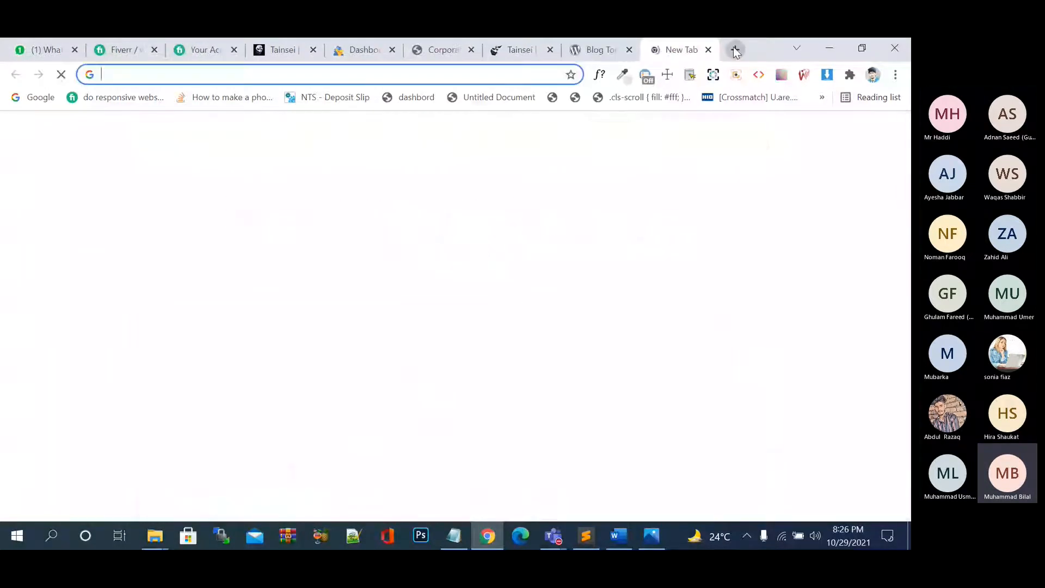
{"action": "type", "text": "pak"}
{"action": "key", "text": "Return"}
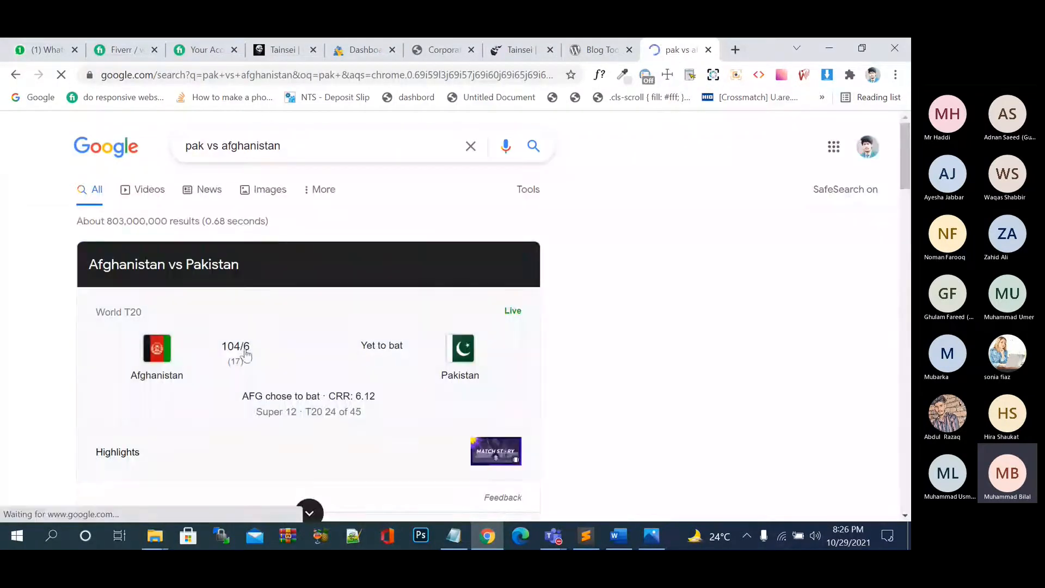
{"action": "left_click", "coordinate": [708, 50]}
Open the WordPress.org plugin directory and search it for 'buddy press'.
{"action": "scroll", "coordinate": [576, 201], "scroll_direction": "down", "scroll_amount": 10}
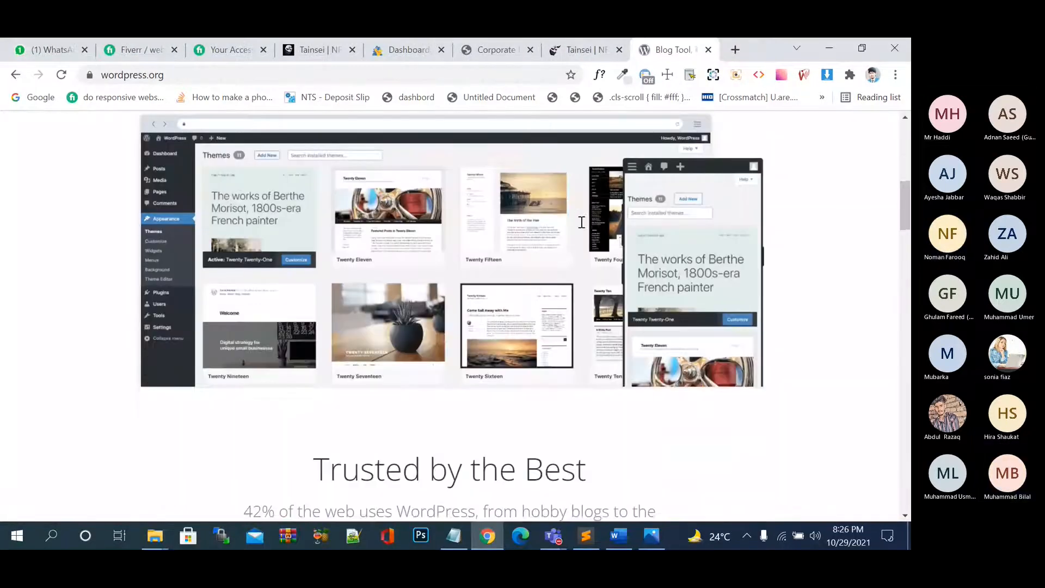
{"action": "scroll", "coordinate": [582, 222], "scroll_direction": "down", "scroll_amount": 1}
{"action": "scroll", "coordinate": [581, 222], "scroll_direction": "up", "scroll_amount": 15}
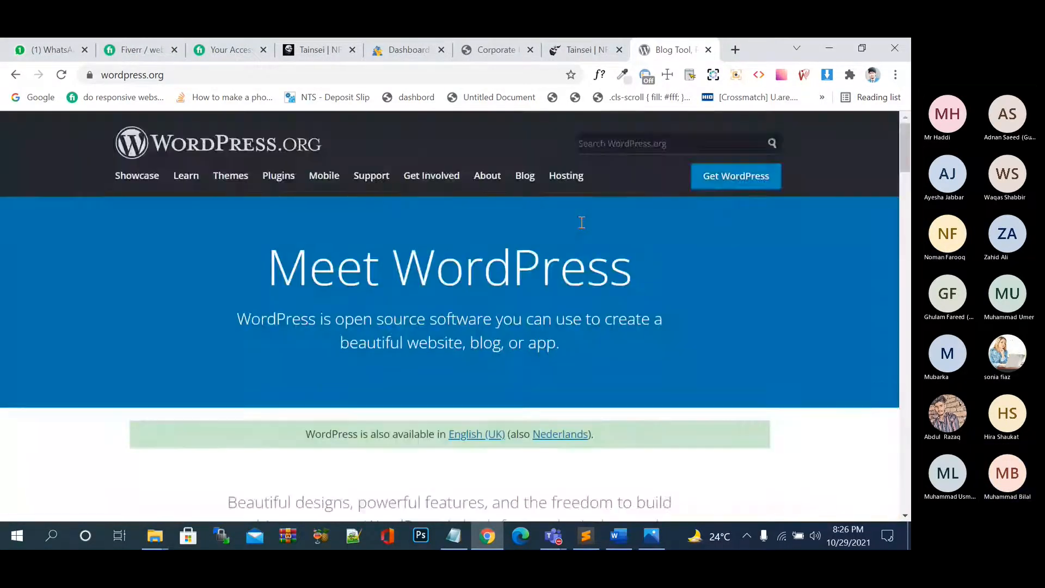
{"action": "scroll", "coordinate": [581, 222], "scroll_direction": "down", "scroll_amount": 5}
{"action": "scroll", "coordinate": [581, 222], "scroll_direction": "down", "scroll_amount": 8}
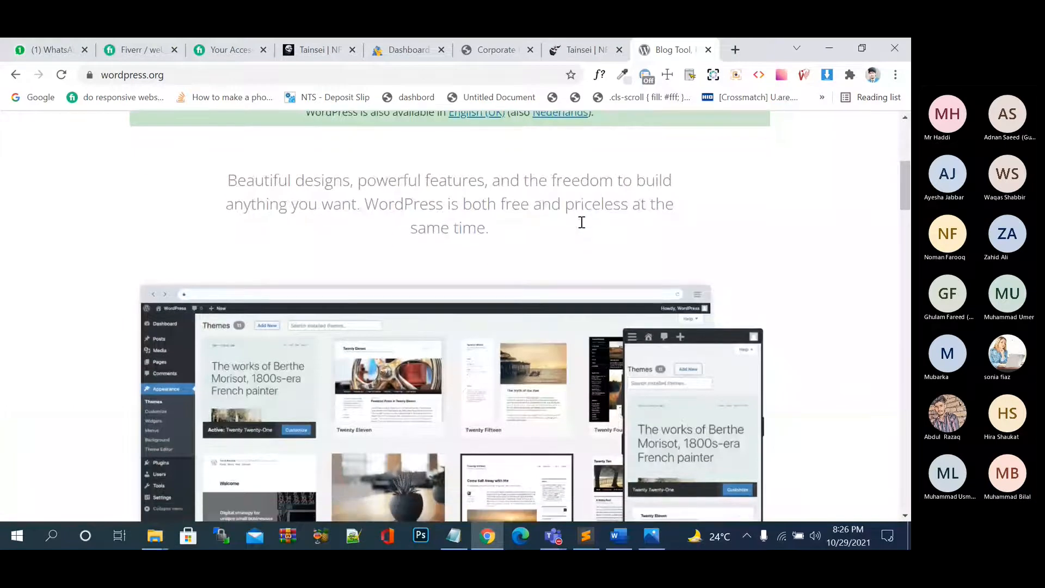
{"action": "scroll", "coordinate": [582, 222], "scroll_direction": "up", "scroll_amount": 15}
{"action": "left_click", "coordinate": [278, 177]}
{"action": "scroll", "coordinate": [427, 342], "scroll_direction": "down", "scroll_amount": 2}
{"action": "scroll", "coordinate": [427, 350], "scroll_direction": "down", "scroll_amount": 2}
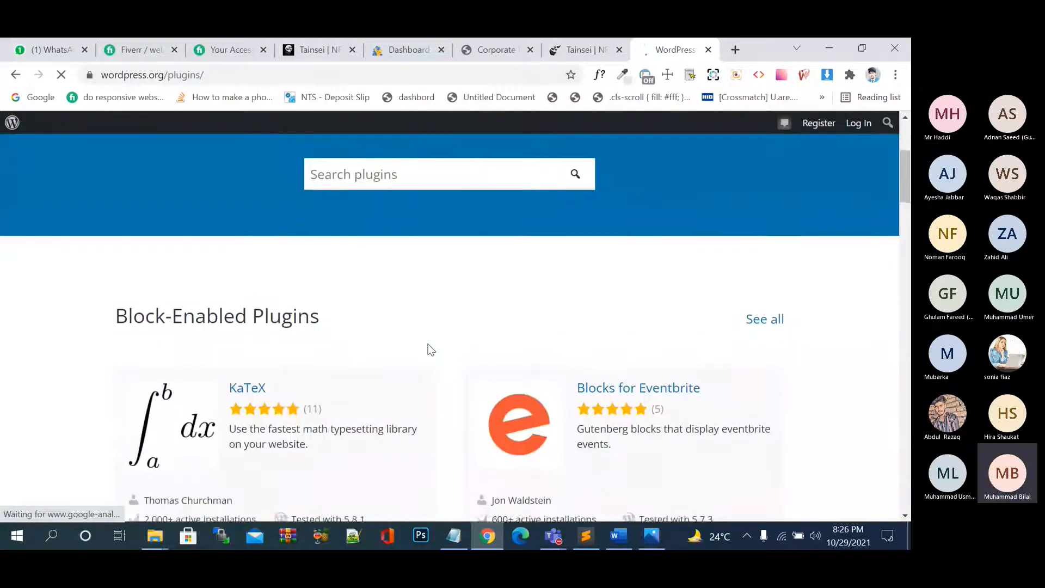
{"action": "left_click", "coordinate": [411, 160]}
{"action": "type", "text": "budd"}
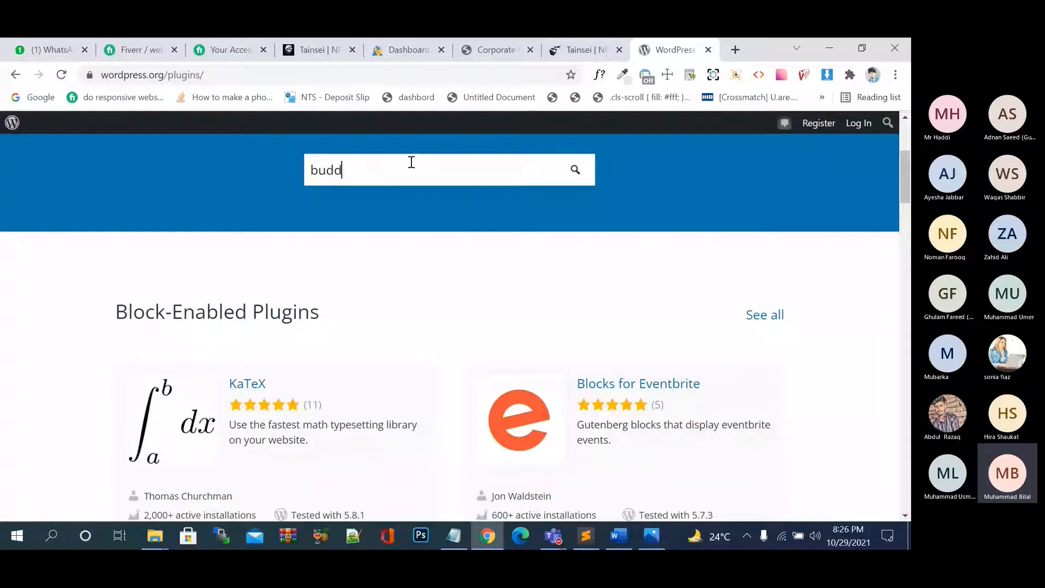
{"action": "type", "text": "y press"}
{"action": "key", "text": "Return"}
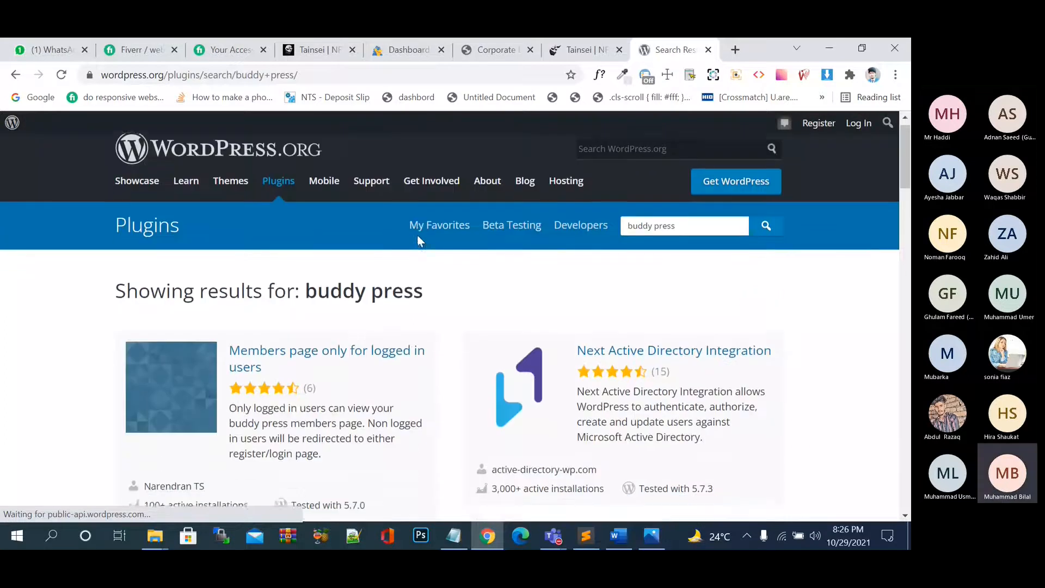
Browse through the 'buddy press' plugin search results.
{"action": "scroll", "coordinate": [462, 275], "scroll_direction": "down", "scroll_amount": 3}
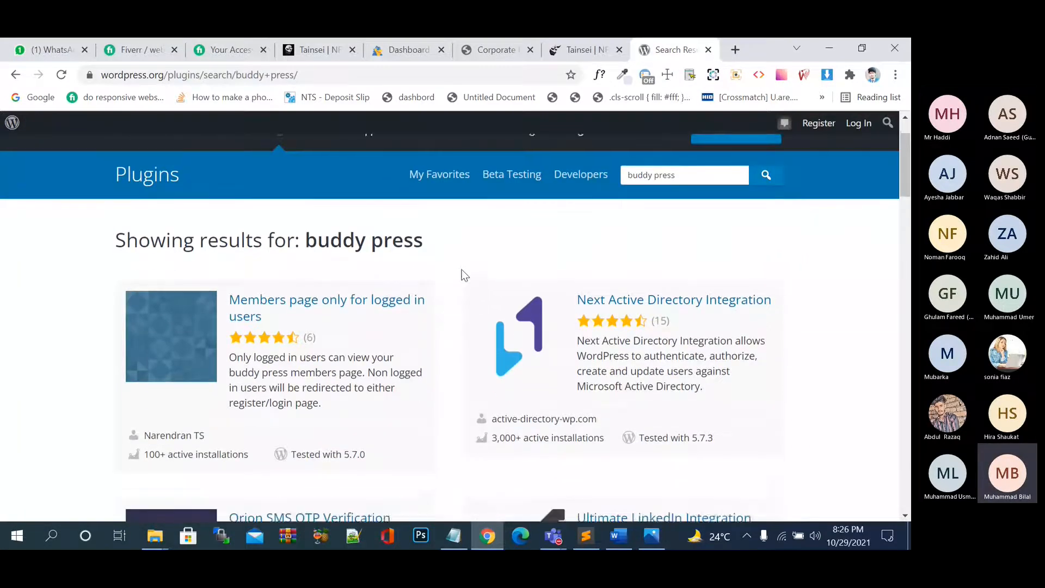
{"action": "scroll", "coordinate": [462, 275], "scroll_direction": "down", "scroll_amount": 3}
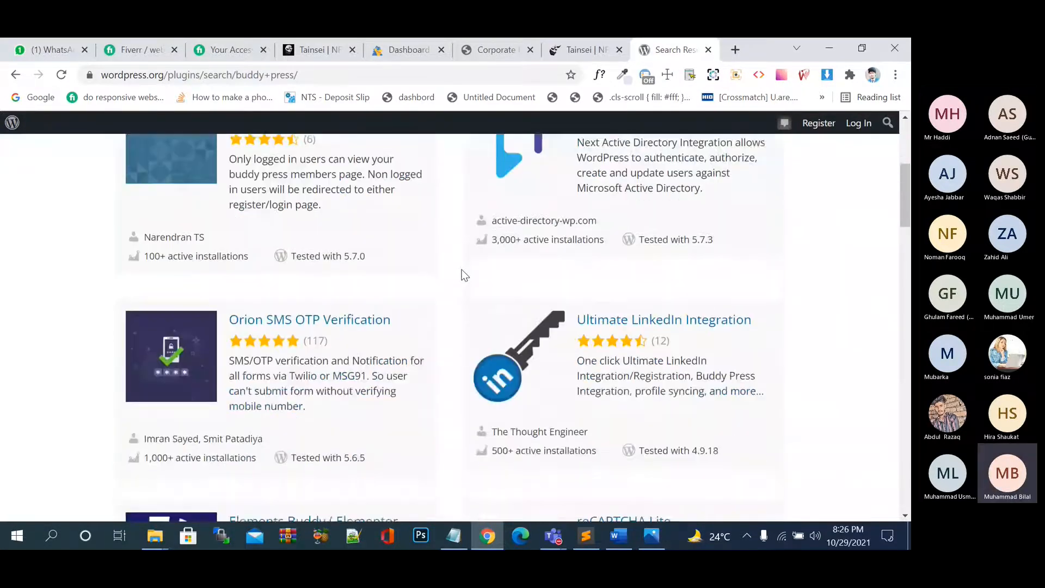
{"action": "scroll", "coordinate": [462, 275], "scroll_direction": "down", "scroll_amount": 1}
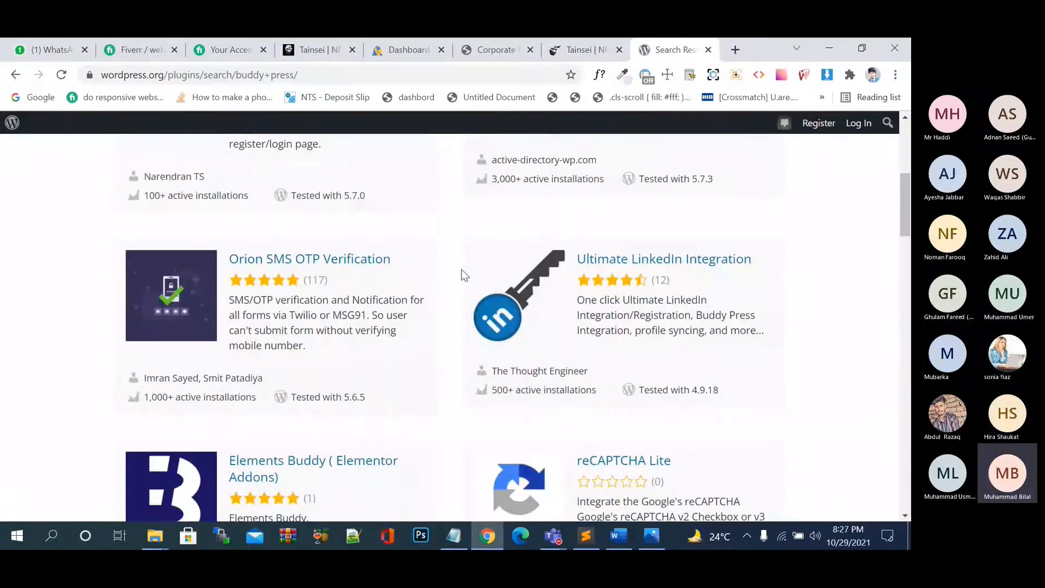
{"action": "scroll", "coordinate": [463, 275], "scroll_direction": "down", "scroll_amount": 1}
{"action": "scroll", "coordinate": [333, 376], "scroll_direction": "down", "scroll_amount": 1}
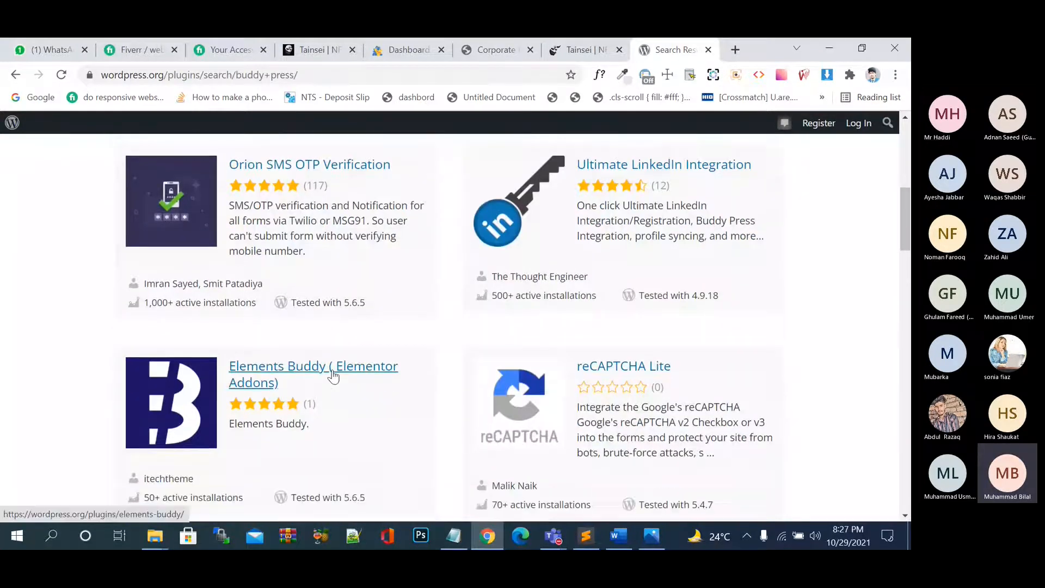
{"action": "scroll", "coordinate": [333, 376], "scroll_direction": "up", "scroll_amount": 8}
{"action": "scroll", "coordinate": [362, 320], "scroll_direction": "down", "scroll_amount": 2}
{"action": "scroll", "coordinate": [490, 310], "scroll_direction": "up", "scroll_amount": 2}
Replace the search text with 'pager' and run the plugin search.
{"action": "left_click_drag", "start_coordinate": [677, 243], "coordinate": [599, 247]}
{"action": "key", "text": "BackSpace"}
{"action": "type", "text": "page"}
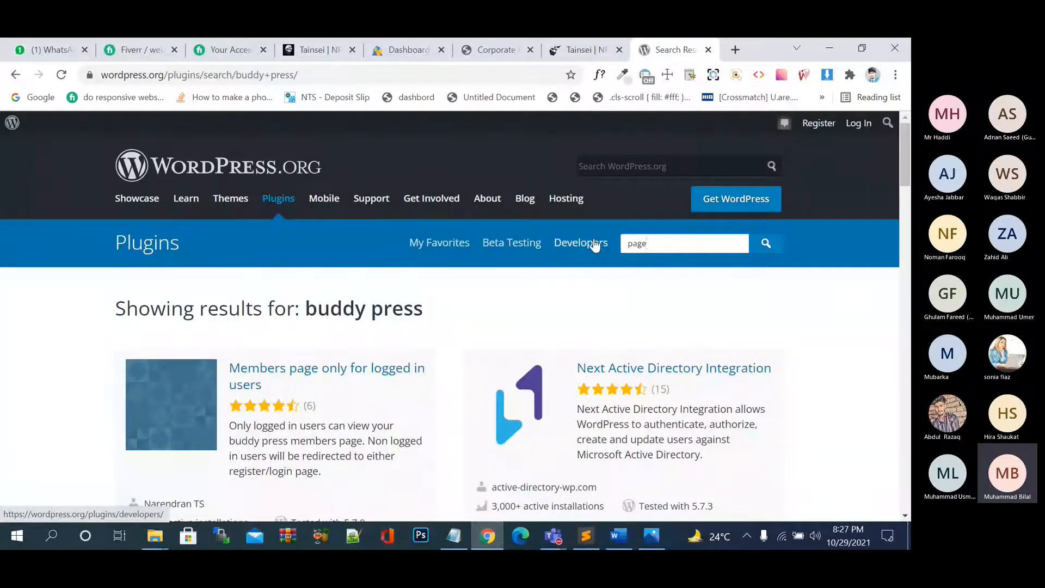
{"action": "key", "text": "BackSpace"}
{"action": "key", "text": "BackSpace"}
{"action": "key", "text": "BackSpace"}
{"action": "key", "text": "BackSpace"}
{"action": "type", "text": "pager"}
{"action": "key", "text": "Return"}
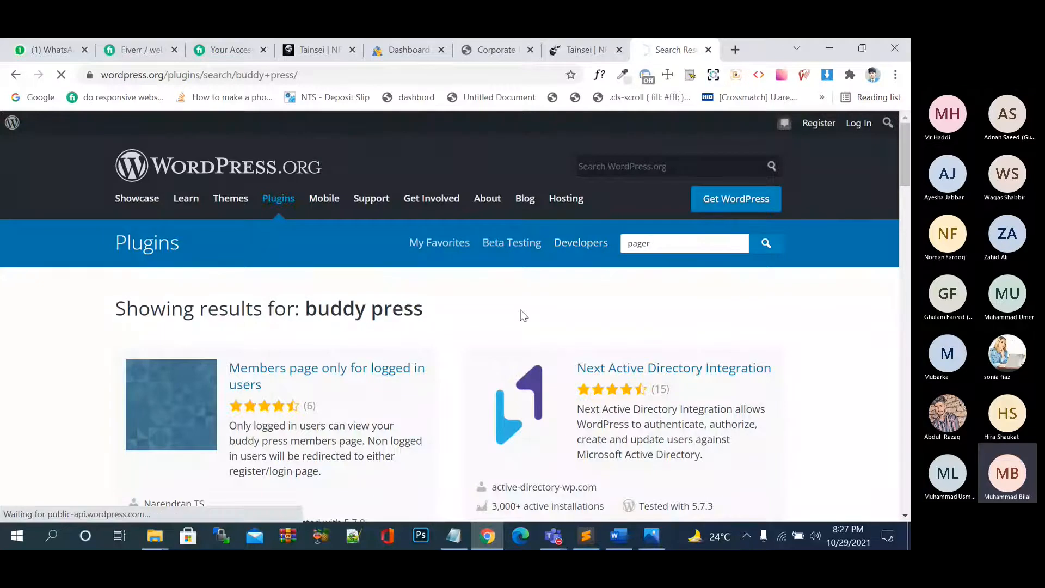
Search the plugin directory for 'page layer' and scroll through the results back to the top.
{"action": "double_click", "coordinate": [660, 245]}
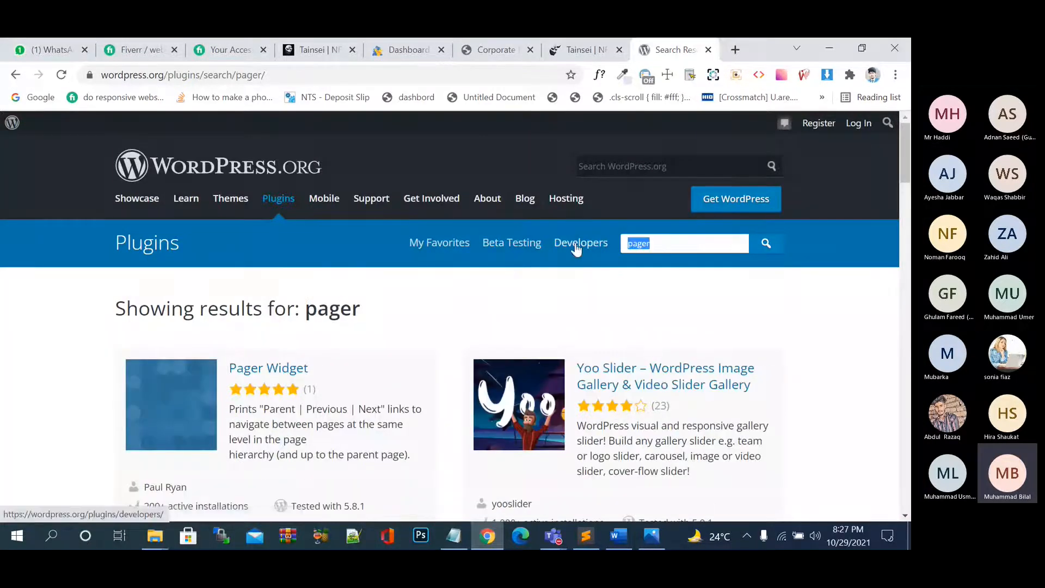
{"action": "type", "text": "page layer"}
{"action": "key", "text": "Return"}
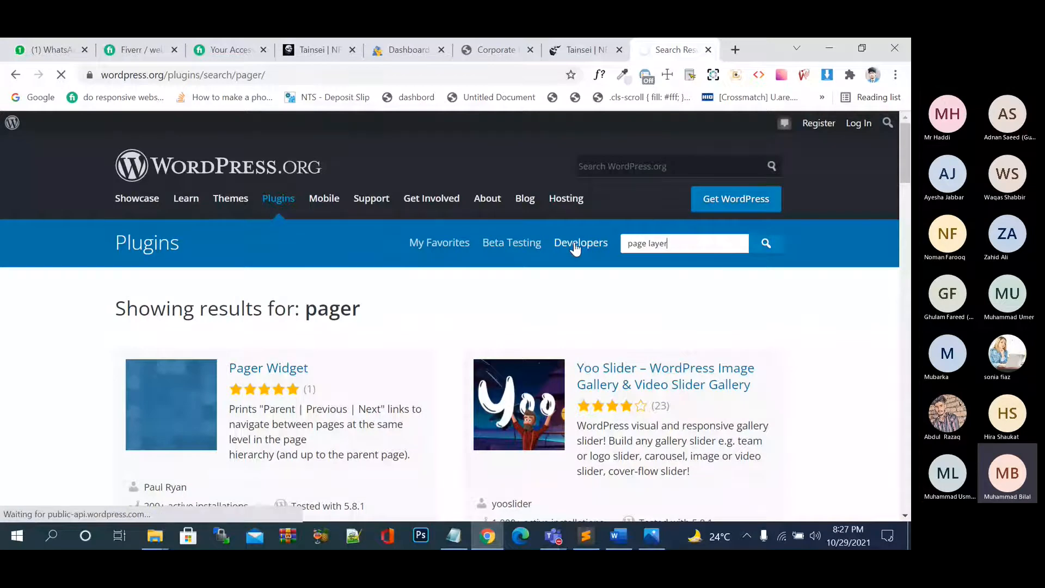
{"action": "scroll", "coordinate": [485, 308], "scroll_direction": "down", "scroll_amount": 1}
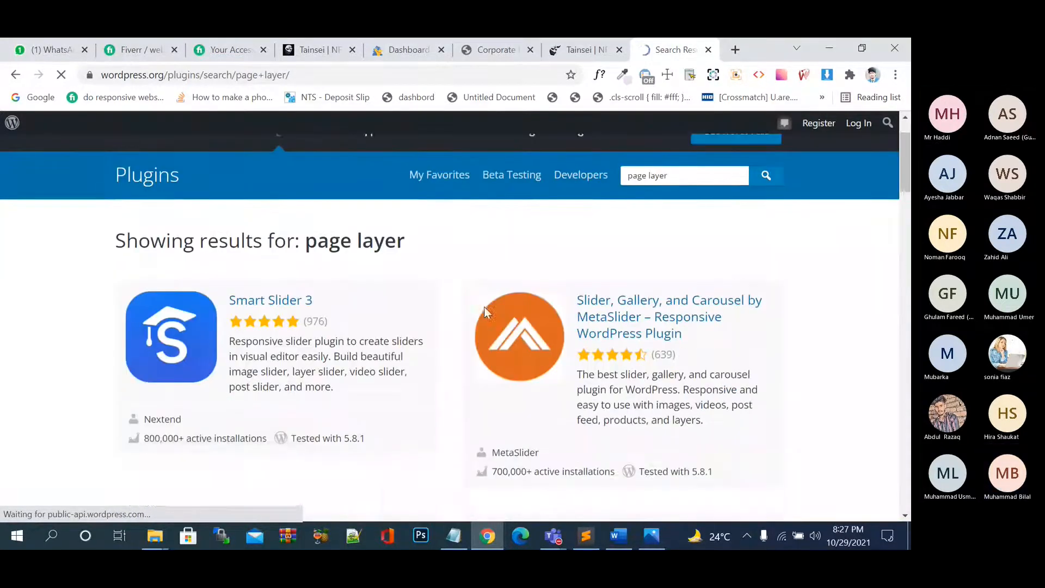
{"action": "scroll", "coordinate": [515, 380], "scroll_direction": "down", "scroll_amount": 1}
{"action": "scroll", "coordinate": [516, 381], "scroll_direction": "down", "scroll_amount": 10}
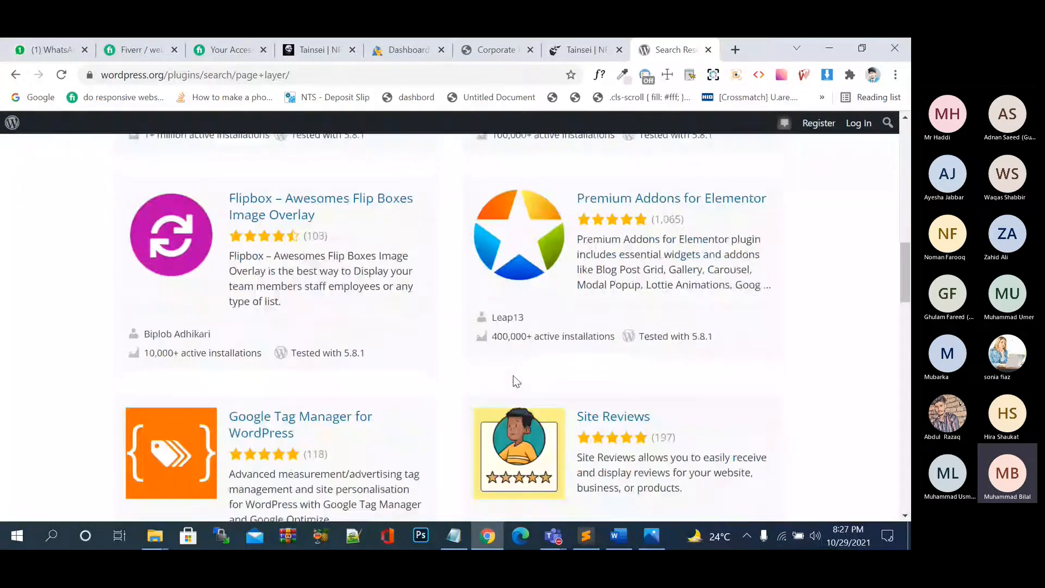
{"action": "scroll", "coordinate": [516, 381], "scroll_direction": "down", "scroll_amount": 4}
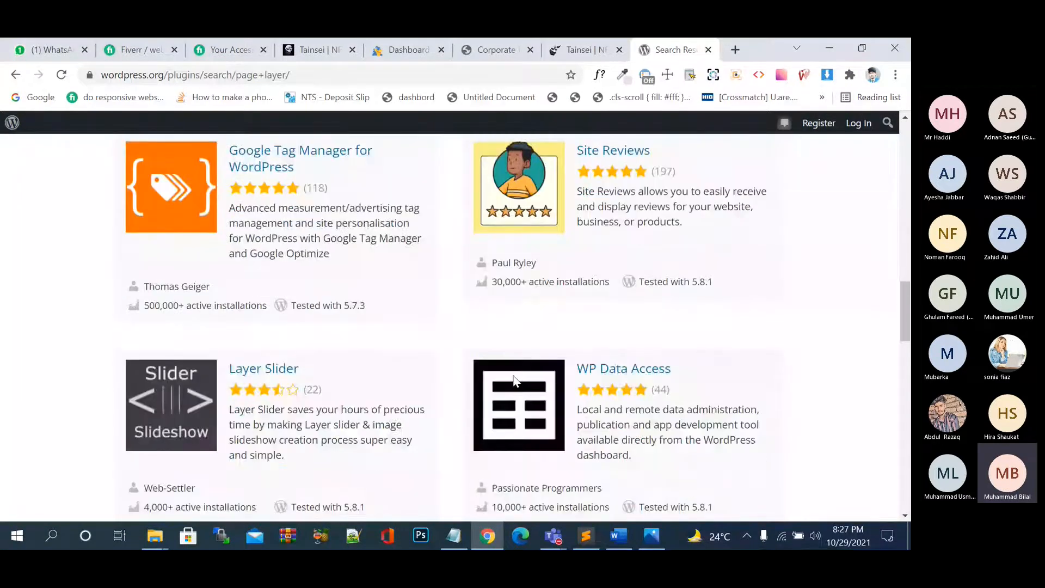
{"action": "scroll", "coordinate": [514, 380], "scroll_direction": "down", "scroll_amount": 8}
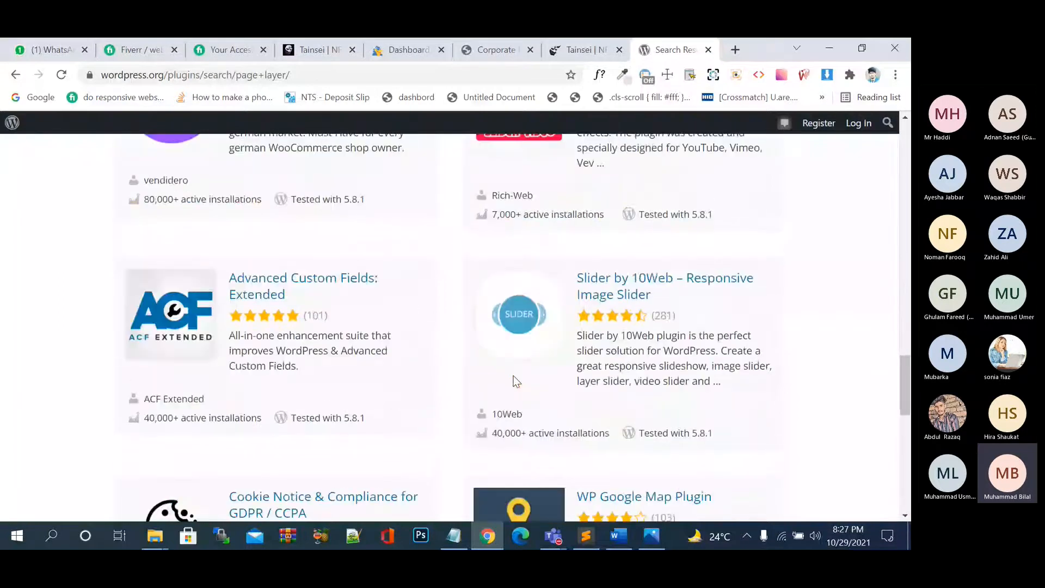
{"action": "scroll", "coordinate": [513, 381], "scroll_direction": "down", "scroll_amount": 4}
{"action": "key", "text": "Home"}
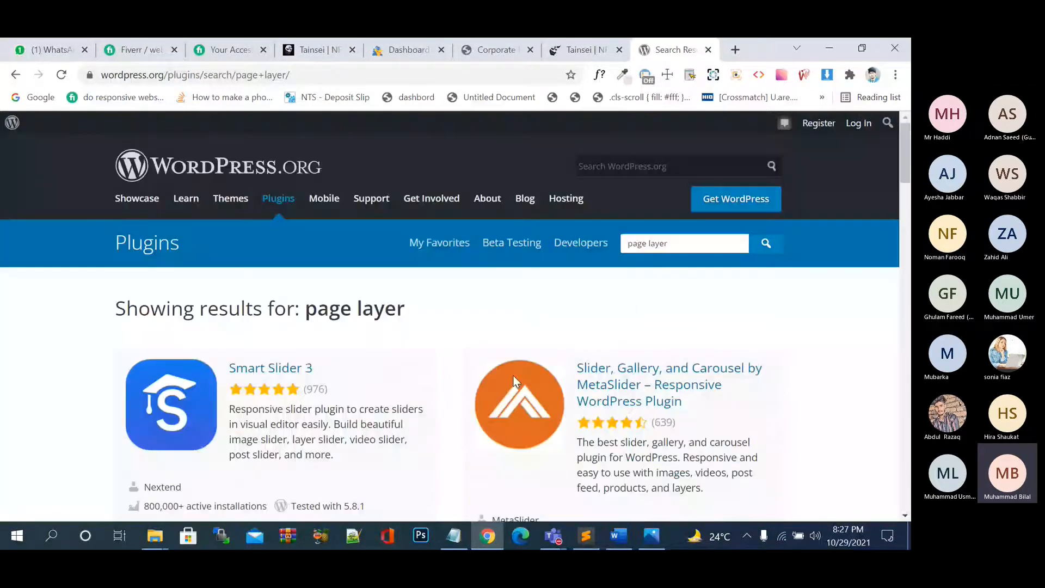
Cut the 'page layer' text out of the plugin search box.
{"action": "left_click", "coordinate": [677, 244]}
{"action": "left_click_drag", "start_coordinate": [677, 245], "coordinate": [614, 257]}
{"action": "key", "text": "ctrl+c"}
{"action": "key", "text": "BackSpace"}
Google 'page layer plugin' in a new tab and open the pagelayer.com result.
{"action": "left_click", "coordinate": [735, 50]}
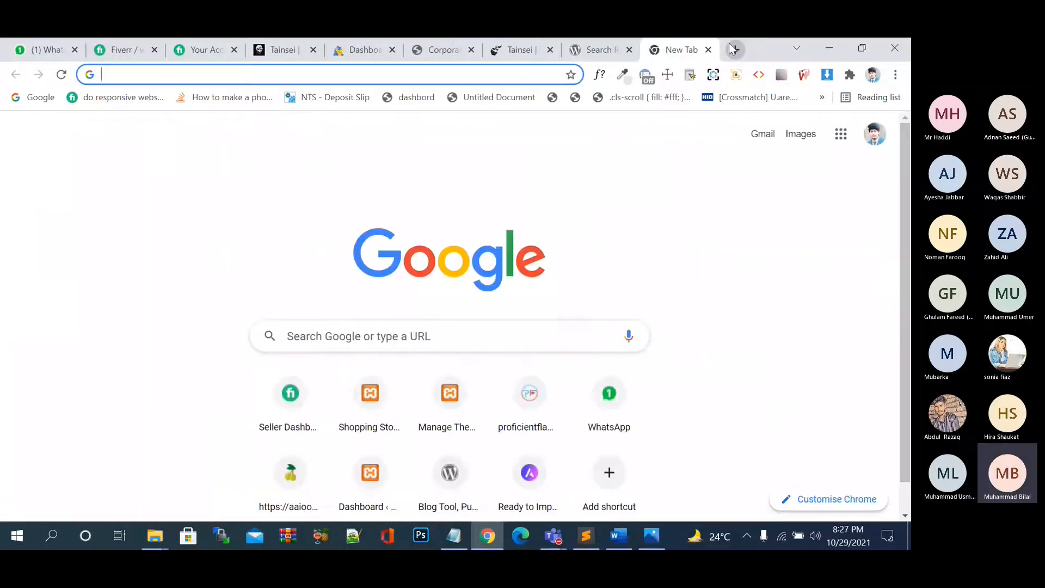
{"action": "key", "text": "ctrl+v"}
{"action": "type", "text": "plugin"}
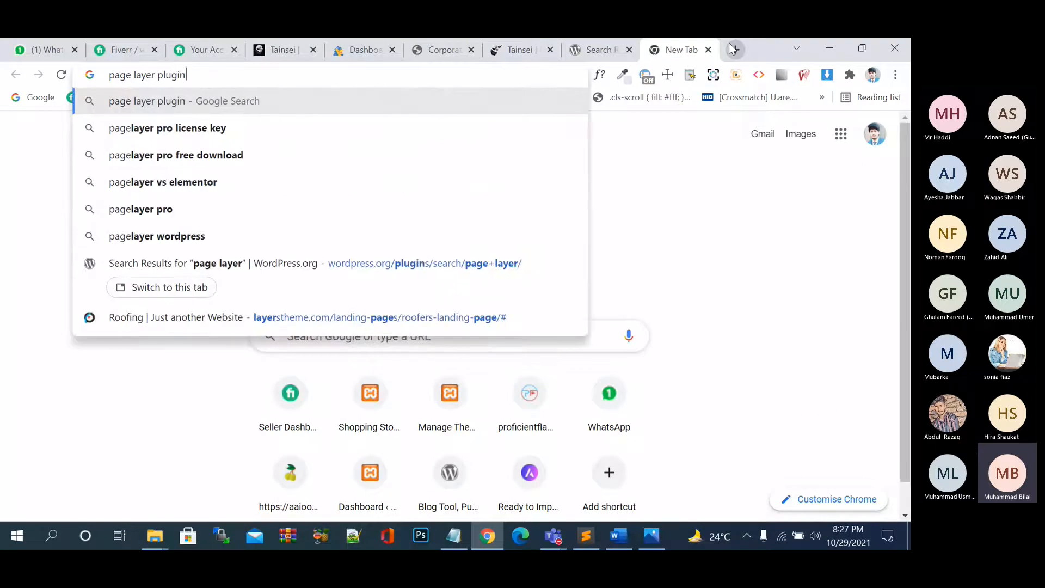
{"action": "key", "text": "Return"}
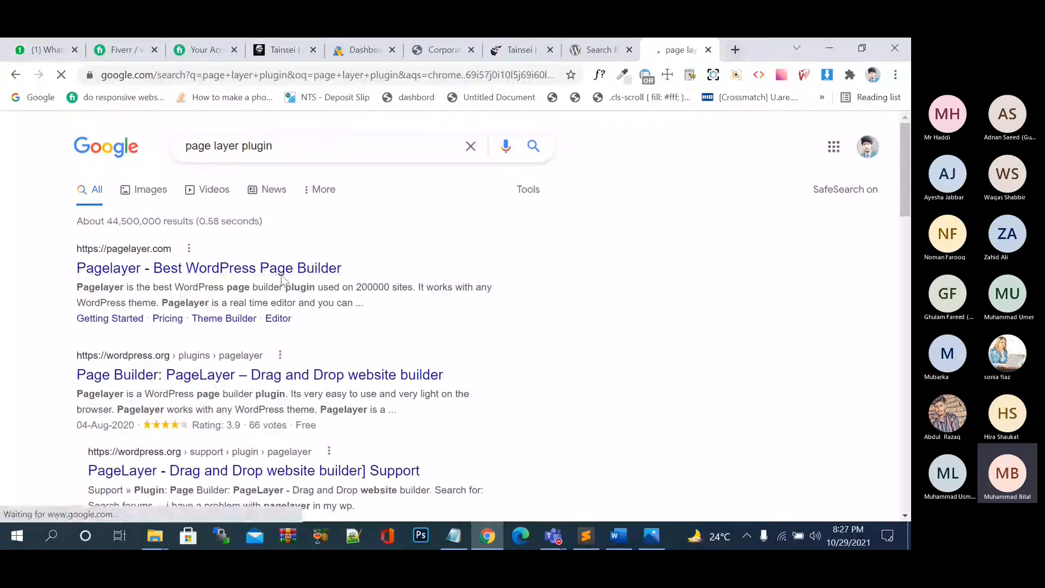
{"action": "left_click", "coordinate": [268, 275]}
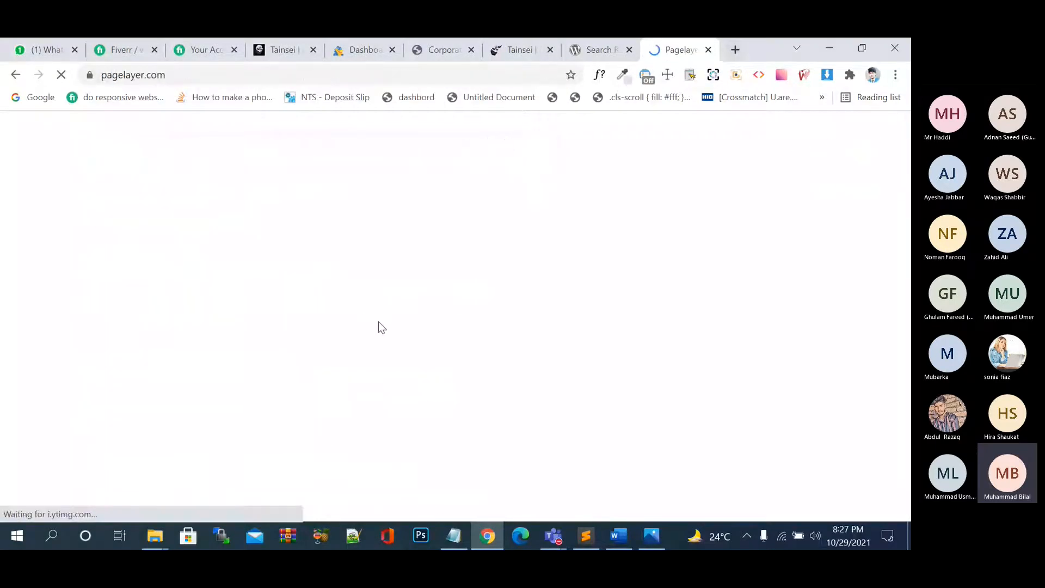
Look over the Pagelayer builder demo, briefly glancing at the WordPress.org results tab.
{"action": "scroll", "coordinate": [378, 321], "scroll_direction": "down", "scroll_amount": 1}
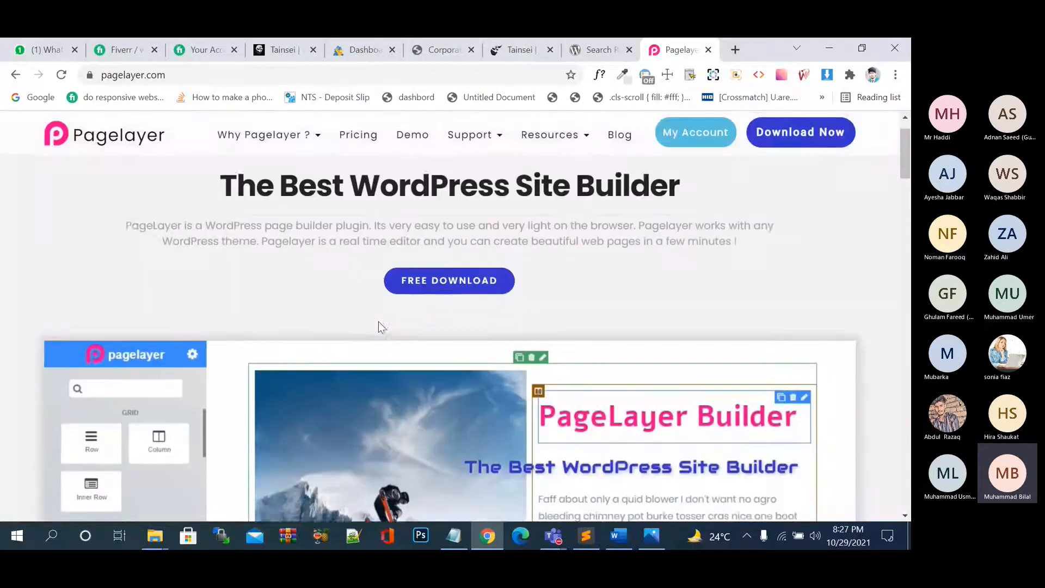
{"action": "scroll", "coordinate": [378, 322], "scroll_direction": "down", "scroll_amount": 1}
{"action": "scroll", "coordinate": [378, 322], "scroll_direction": "up", "scroll_amount": 2}
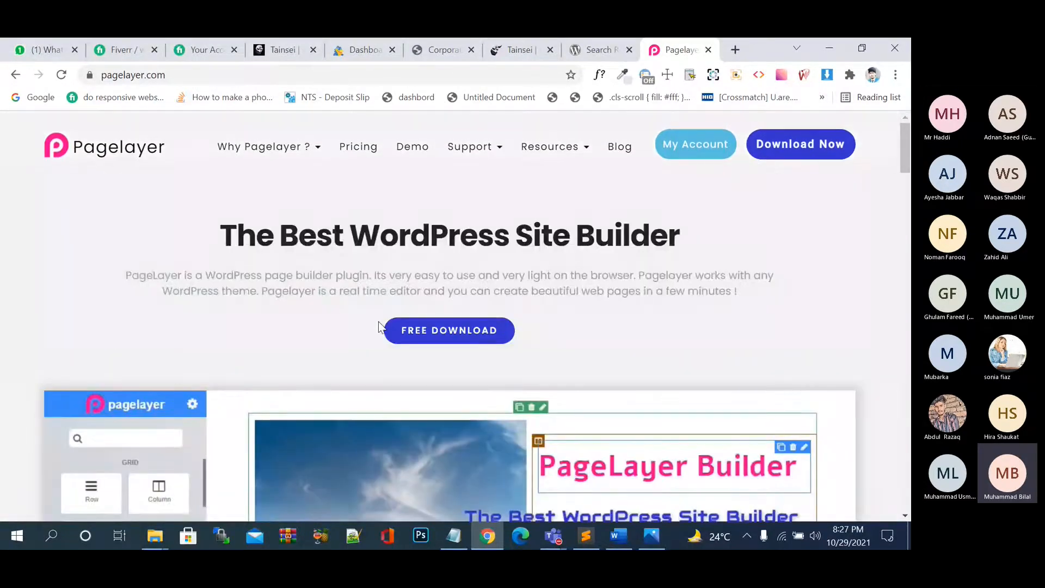
{"action": "left_click_drag", "start_coordinate": [130, 148], "coordinate": [129, 150]}
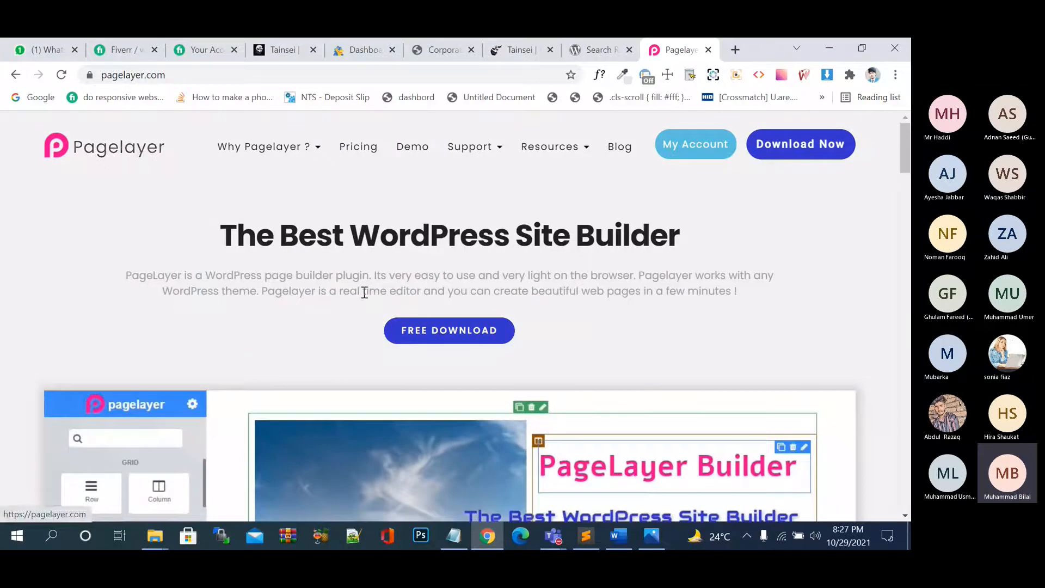
{"action": "left_click", "coordinate": [598, 49]}
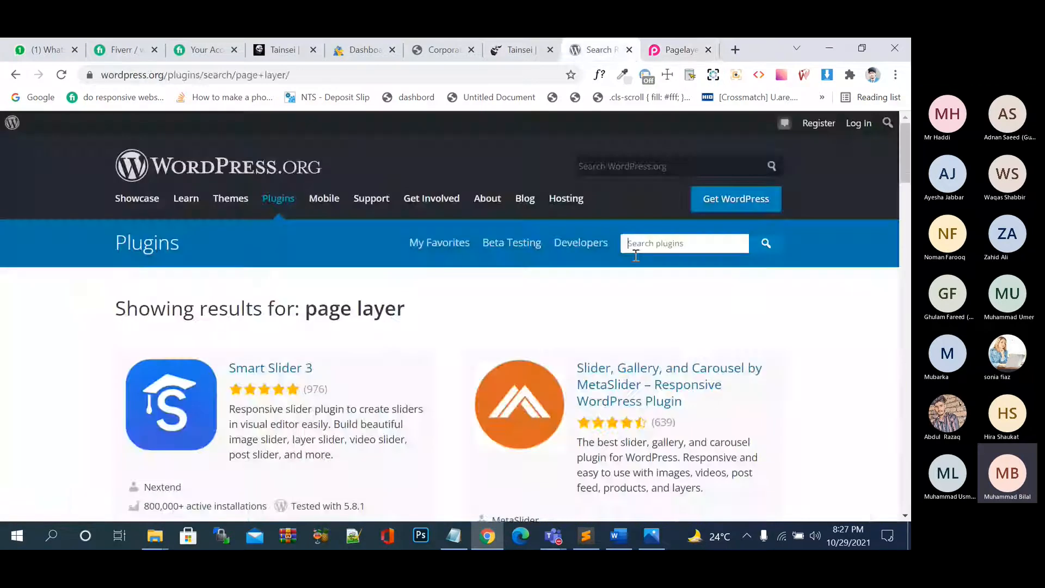
{"action": "key", "text": "ctrl+Tab"}
Scroll further through the Pagelayer site, then return to the 'page layer' plugin results.
{"action": "scroll", "coordinate": [570, 364], "scroll_direction": "down", "scroll_amount": 5}
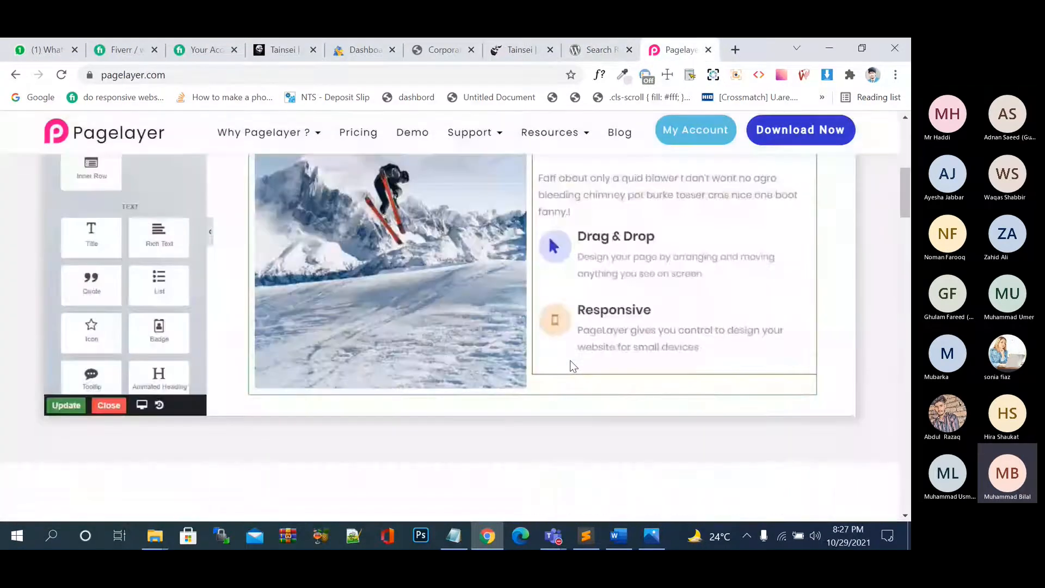
{"action": "scroll", "coordinate": [571, 364], "scroll_direction": "up", "scroll_amount": 4}
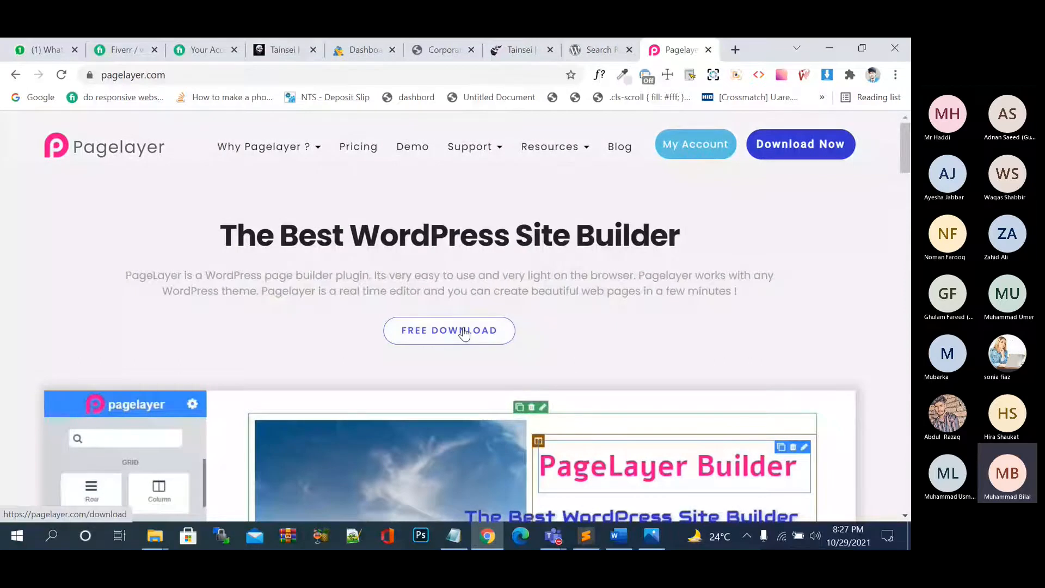
{"action": "scroll", "coordinate": [464, 333], "scroll_direction": "down", "scroll_amount": 4}
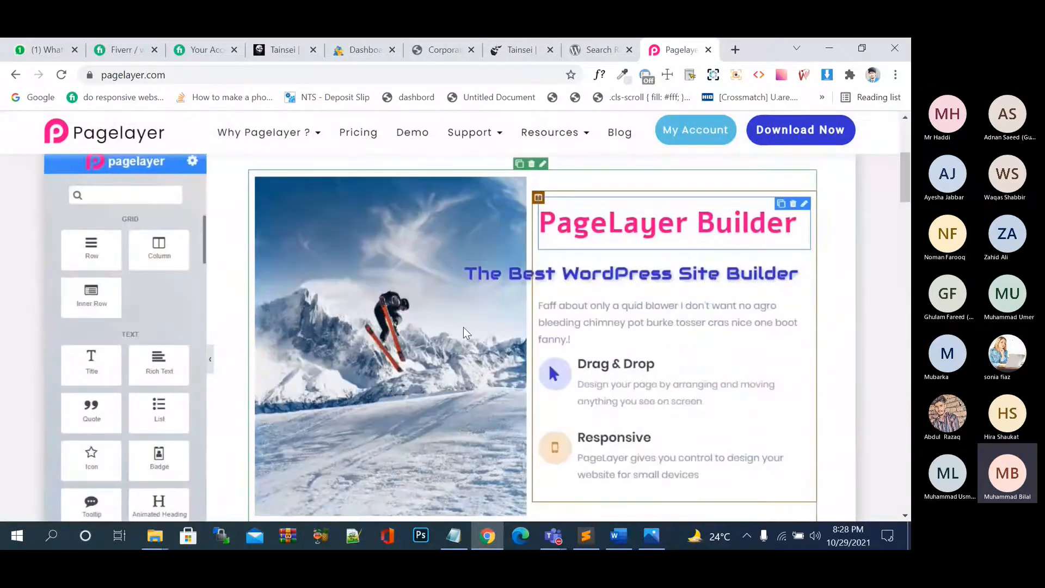
{"action": "scroll", "coordinate": [137, 338], "scroll_direction": "down", "scroll_amount": 2}
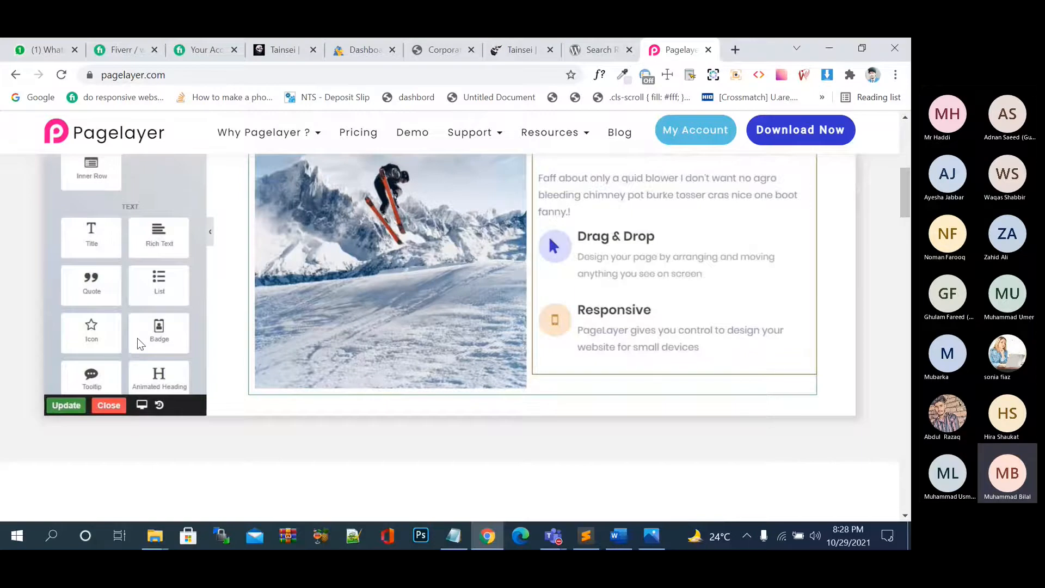
{"action": "scroll", "coordinate": [138, 338], "scroll_direction": "up", "scroll_amount": 3}
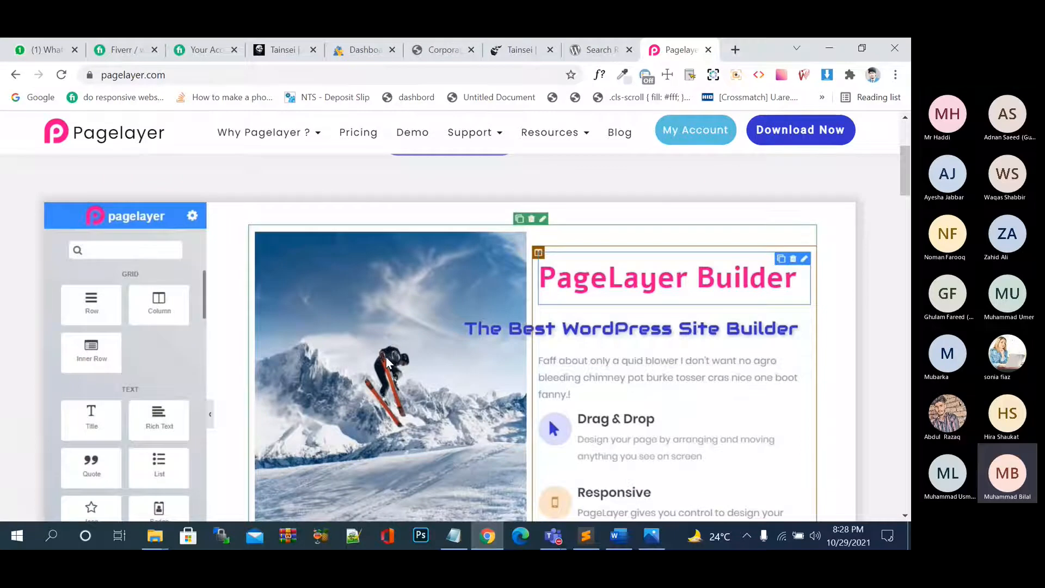
{"action": "scroll", "coordinate": [477, 364], "scroll_direction": "down", "scroll_amount": 2}
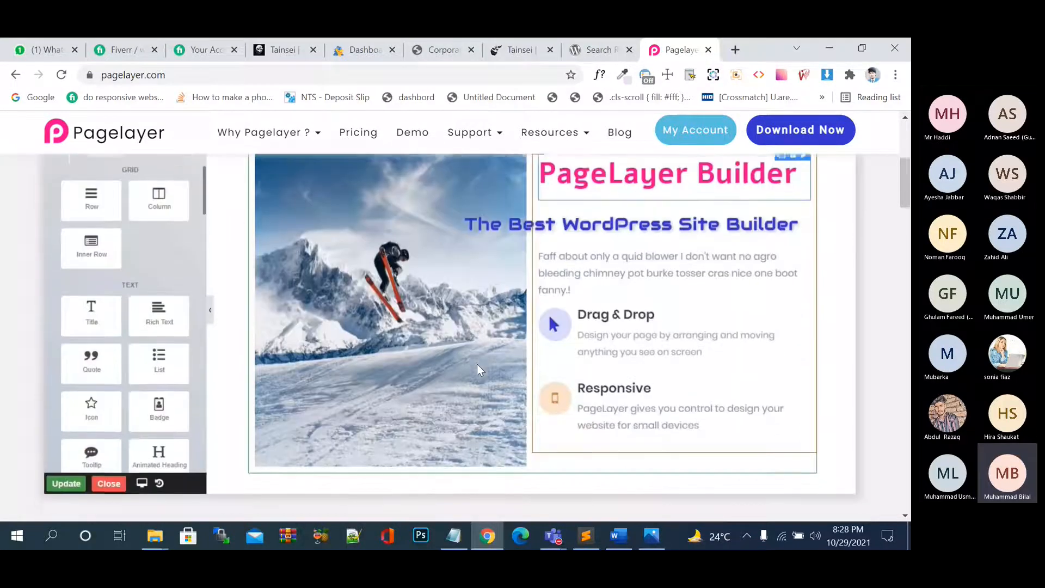
{"action": "scroll", "coordinate": [478, 365], "scroll_direction": "down", "scroll_amount": 5}
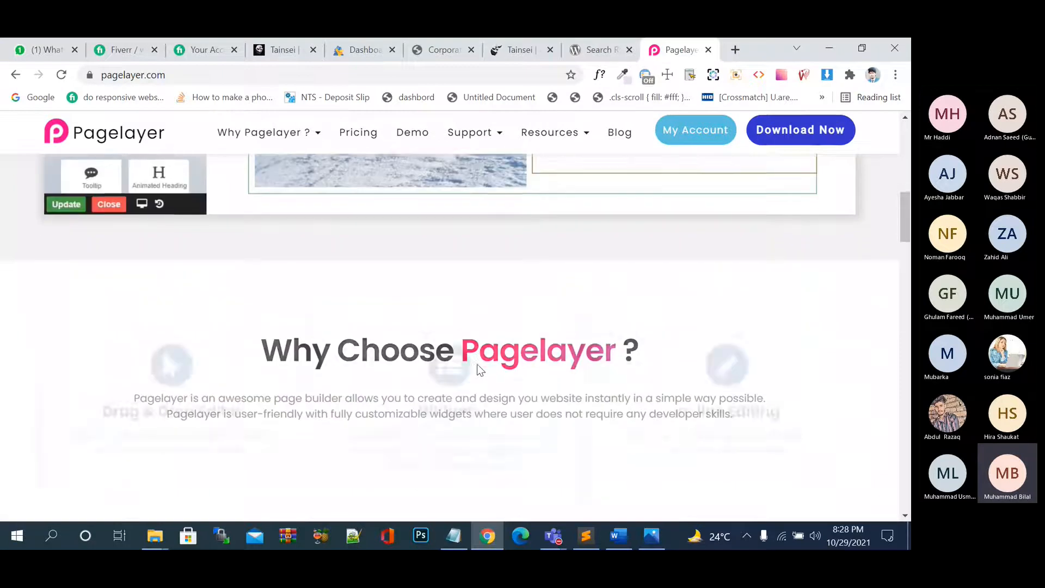
{"action": "scroll", "coordinate": [477, 366], "scroll_direction": "up", "scroll_amount": 10}
{"action": "left_click", "coordinate": [596, 48]}
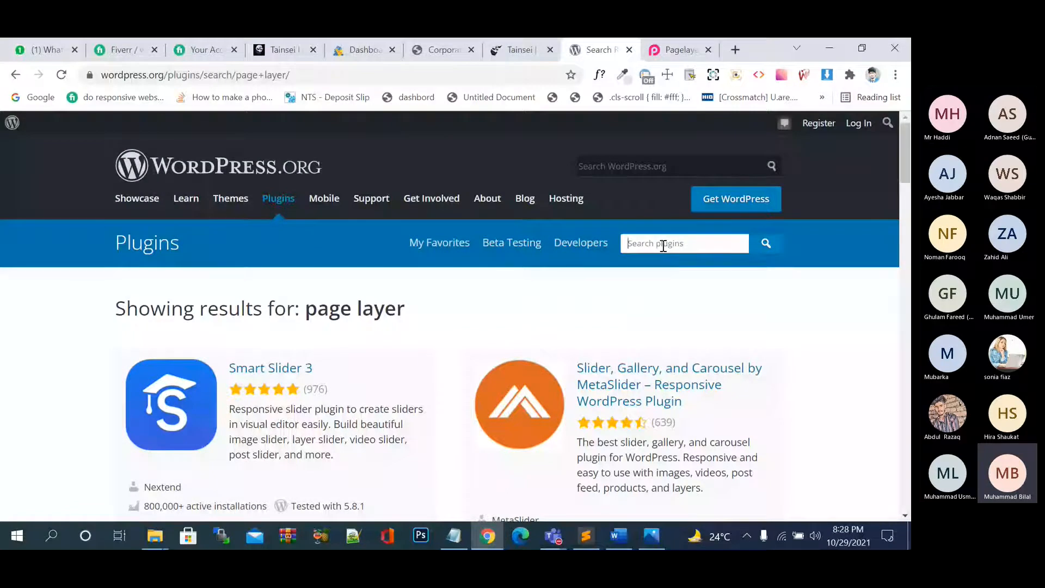
Search WordPress.org plugins for 'pagelayer', scan the results, and select the search term.
{"action": "left_click", "coordinate": [678, 49]}
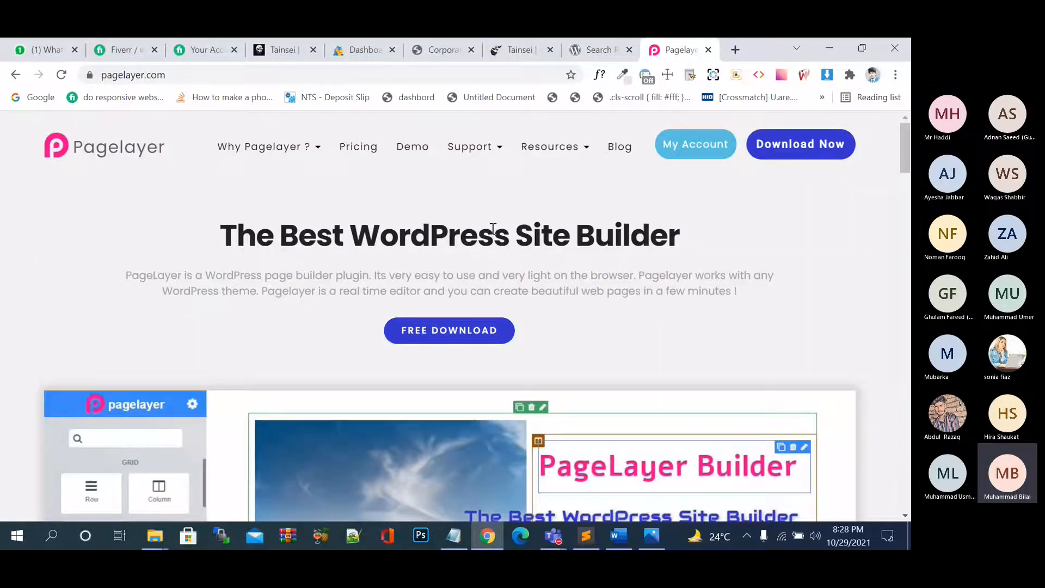
{"action": "left_click", "coordinate": [598, 50]}
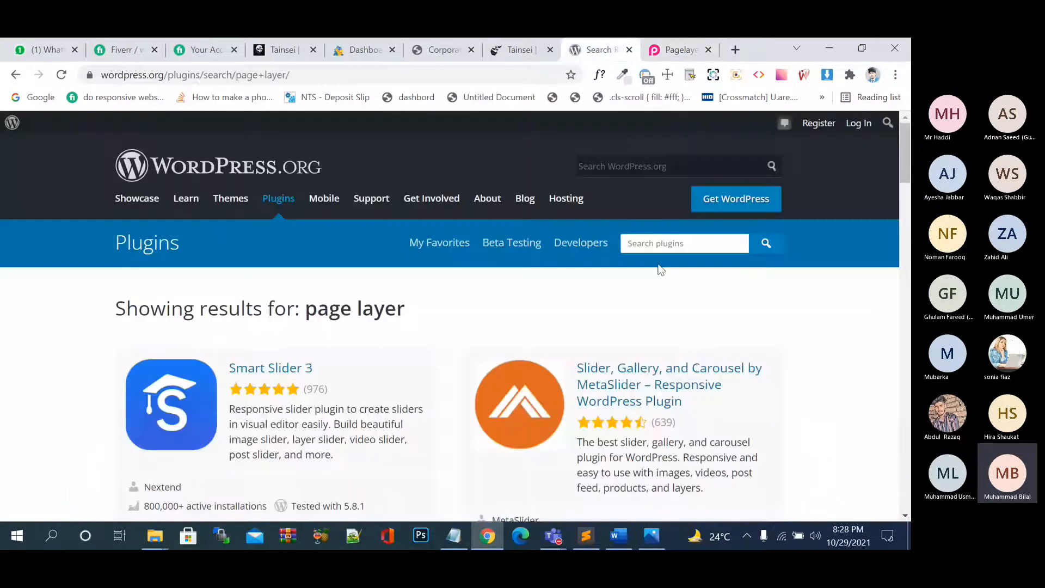
{"action": "type", "text": "pagelayer"}
{"action": "key", "text": "Return"}
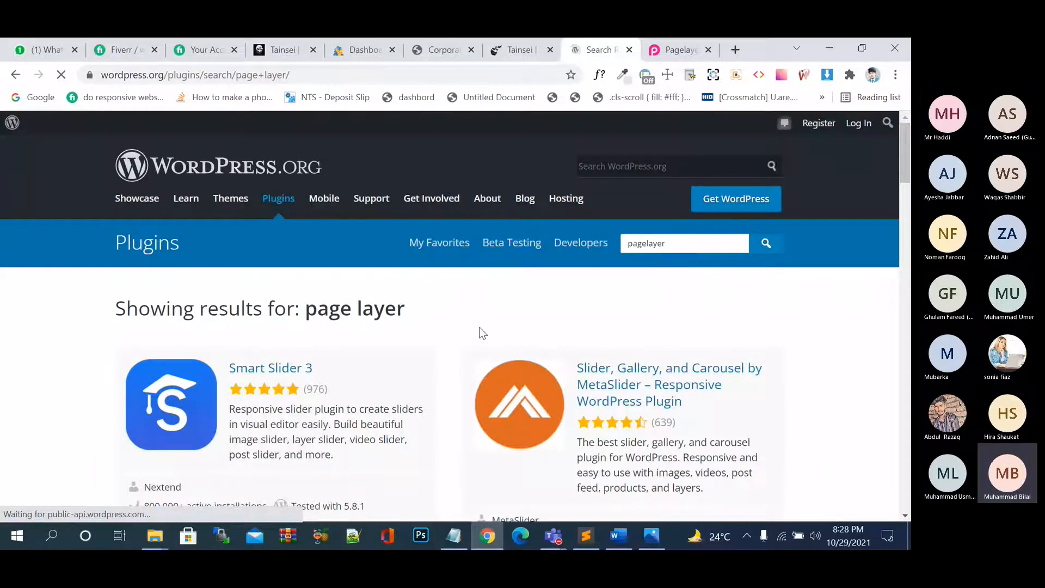
{"action": "scroll", "coordinate": [480, 333], "scroll_direction": "down", "scroll_amount": 1}
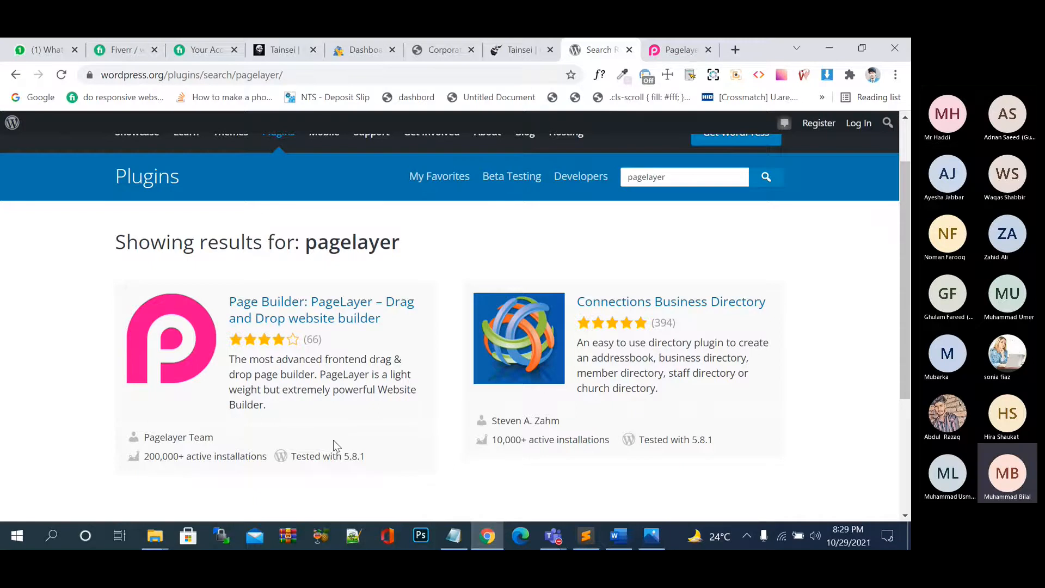
{"action": "scroll", "coordinate": [335, 443], "scroll_direction": "down", "scroll_amount": 1}
{"action": "scroll", "coordinate": [334, 444], "scroll_direction": "up", "scroll_amount": 2}
{"action": "left_click", "coordinate": [677, 244]}
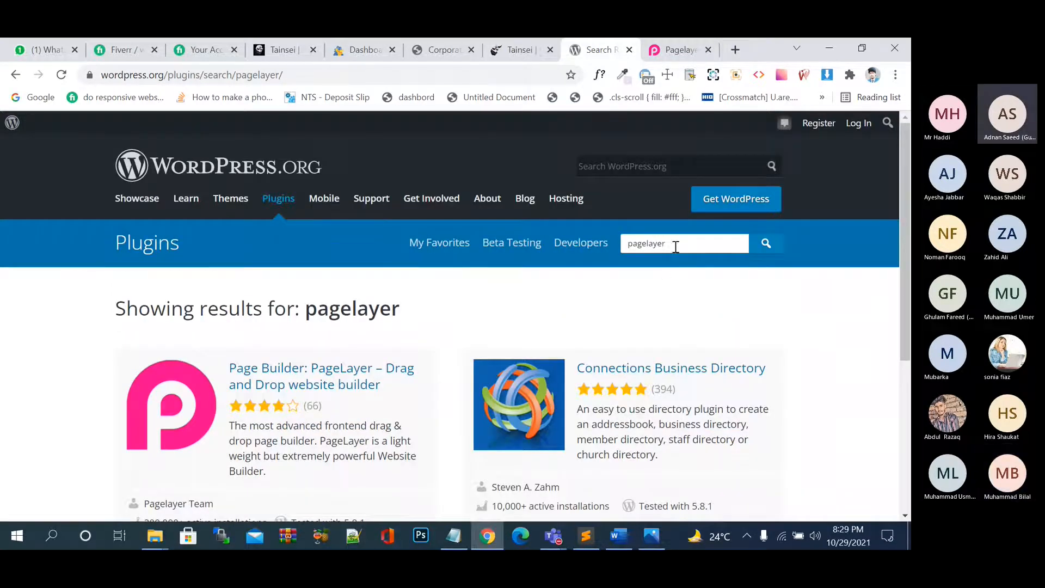
{"action": "left_click_drag", "start_coordinate": [674, 245], "coordinate": [610, 246]}
Delete the 'pagelayer' term from the plugin search box.
{"action": "key", "text": "BackSpace"}
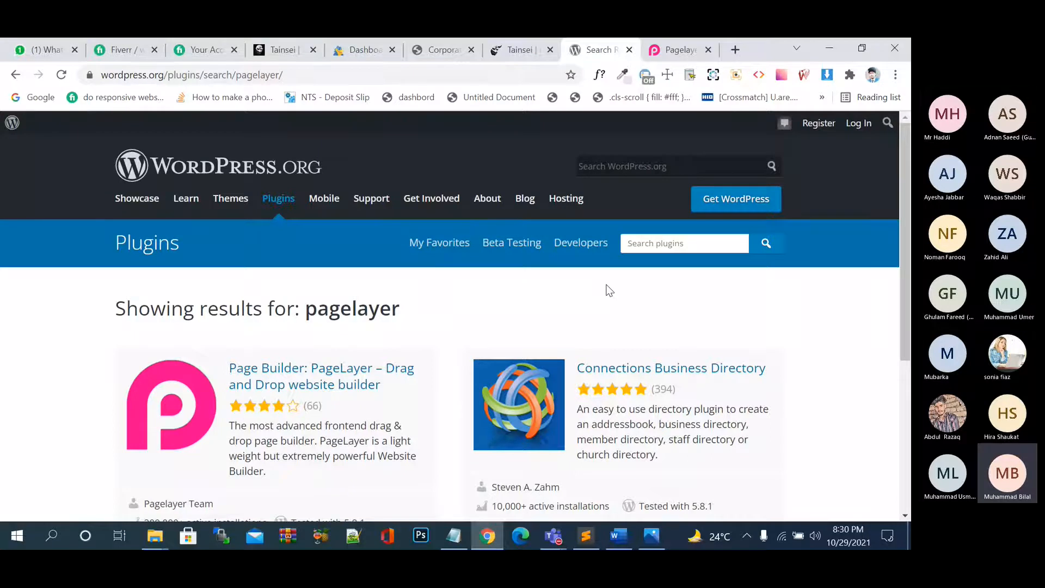
Go to the W3Schools site in a new tab.
{"action": "left_click", "coordinate": [736, 49]}
{"action": "type", "text": "23s"}
{"action": "key", "text": "BackSpace"}
{"action": "key", "text": "BackSpace"}
{"action": "key", "text": "BackSpace"}
{"action": "type", "text": "w3"}
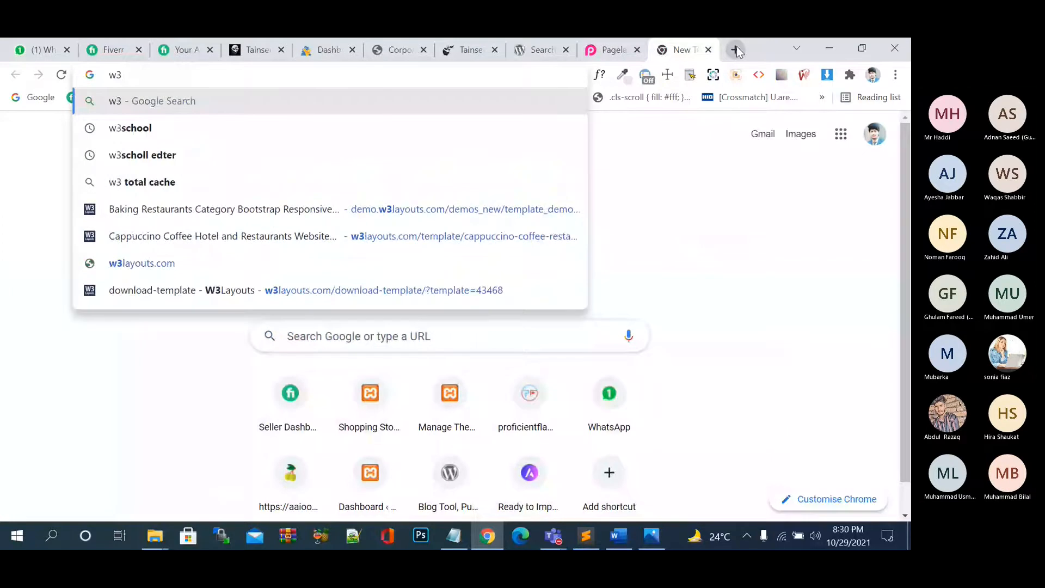
{"action": "type", "text": "school"}
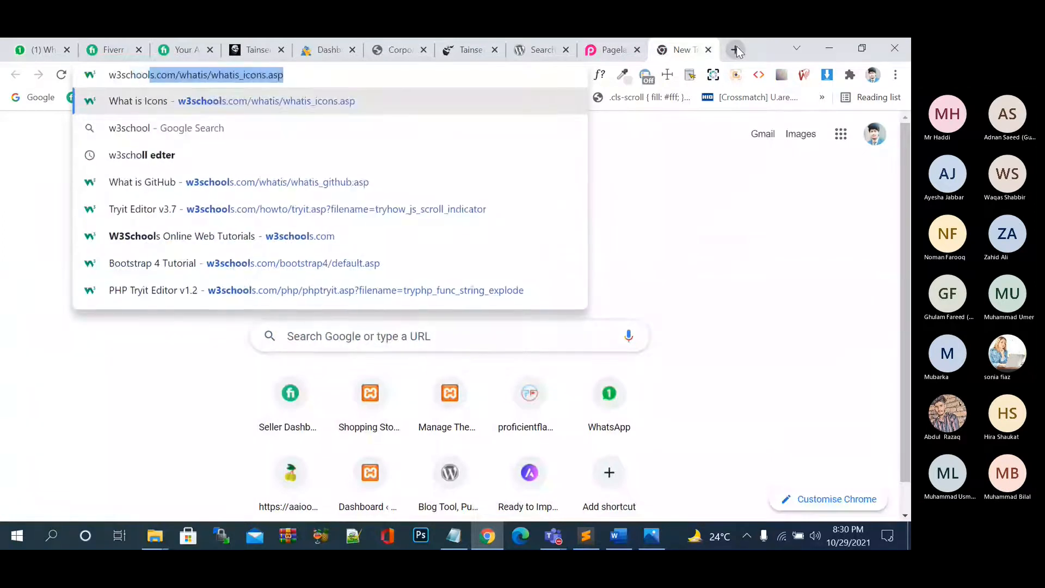
{"action": "key", "text": "Return"}
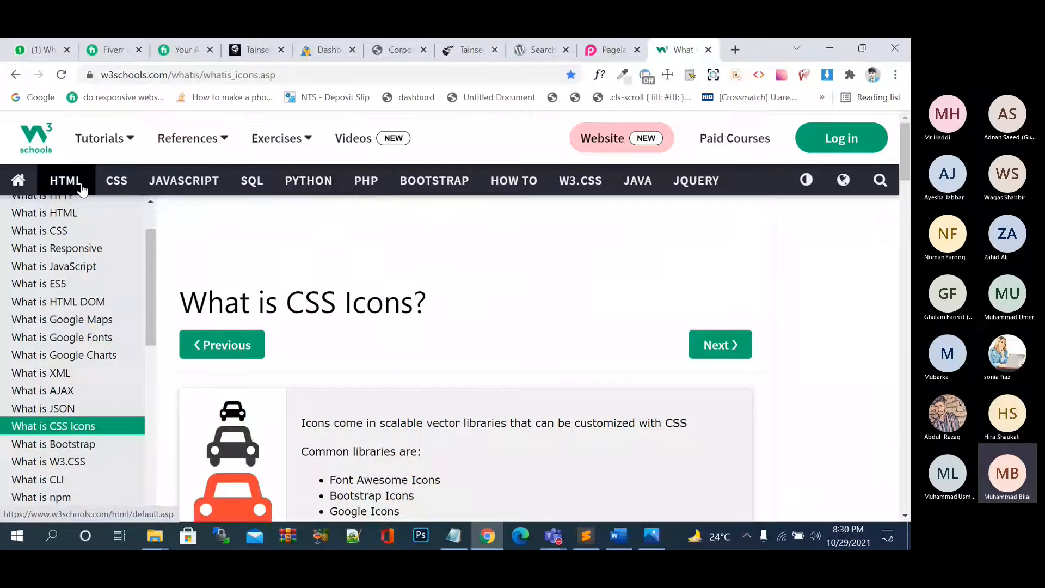
Open the HTML Introduction lesson and scroll down to the 'My First Heading' example.
{"action": "left_click", "coordinate": [82, 188]}
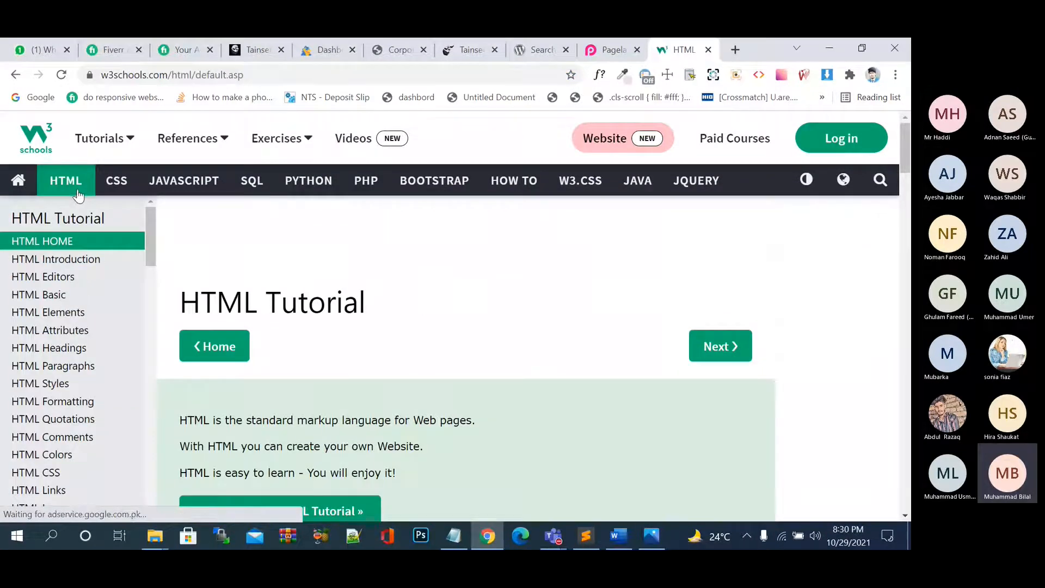
{"action": "left_click", "coordinate": [70, 259]}
{"action": "scroll", "coordinate": [334, 331], "scroll_direction": "down", "scroll_amount": 5}
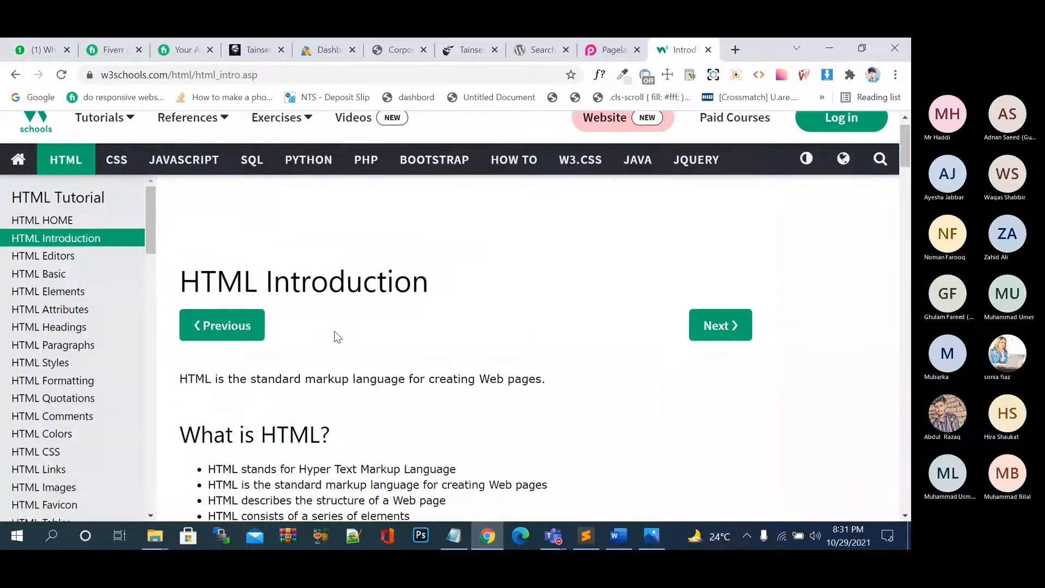
{"action": "scroll", "coordinate": [334, 332], "scroll_direction": "down", "scroll_amount": 15}
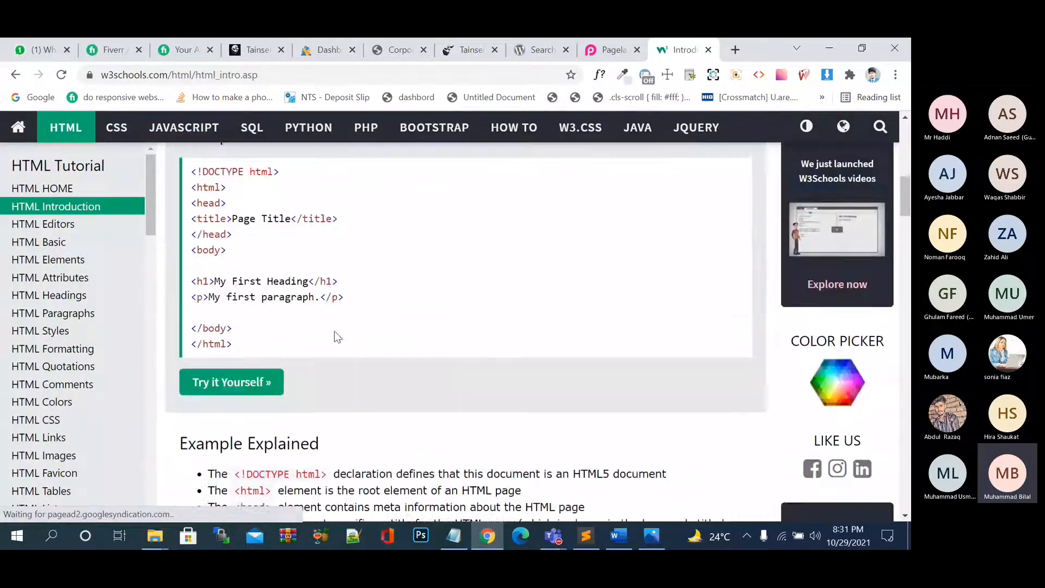
{"action": "scroll", "coordinate": [334, 331], "scroll_direction": "down", "scroll_amount": 4}
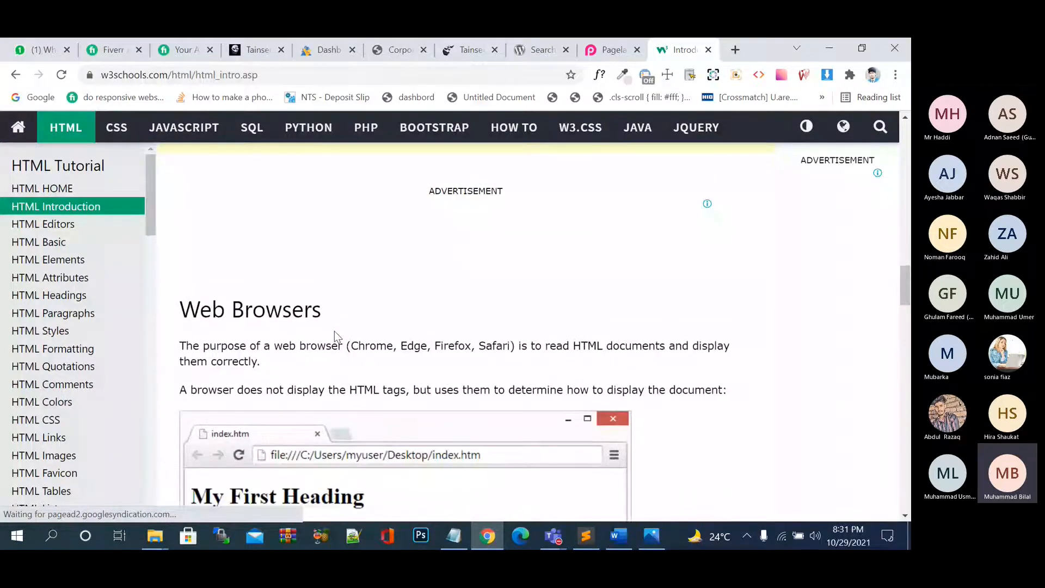
{"action": "scroll", "coordinate": [334, 331], "scroll_direction": "down", "scroll_amount": 4}
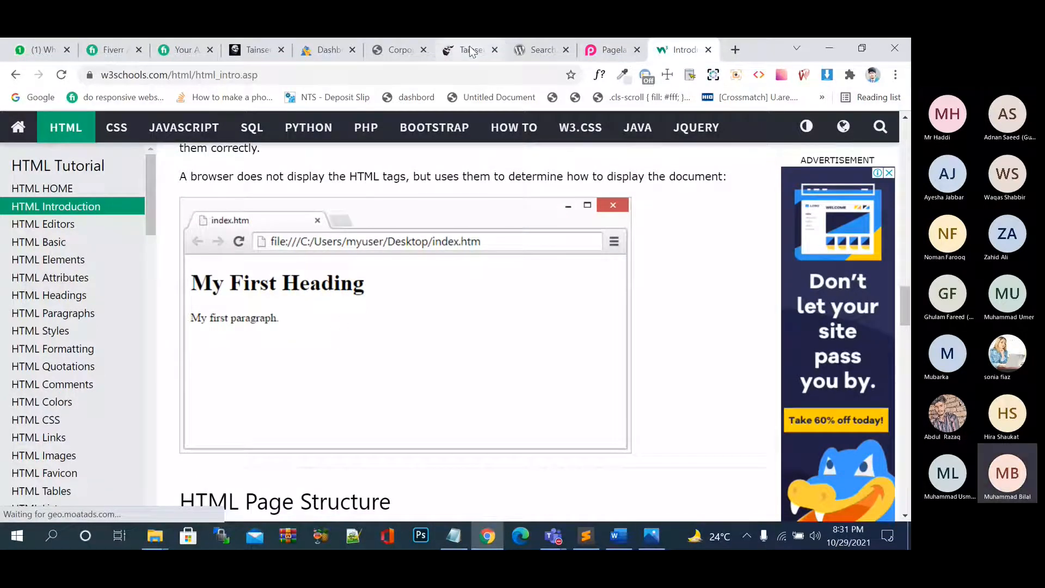
Cycle through the open tabs, ending on the Pagelayer homepage.
{"action": "left_click", "coordinate": [489, 55]}
{"action": "left_click", "coordinate": [525, 53]}
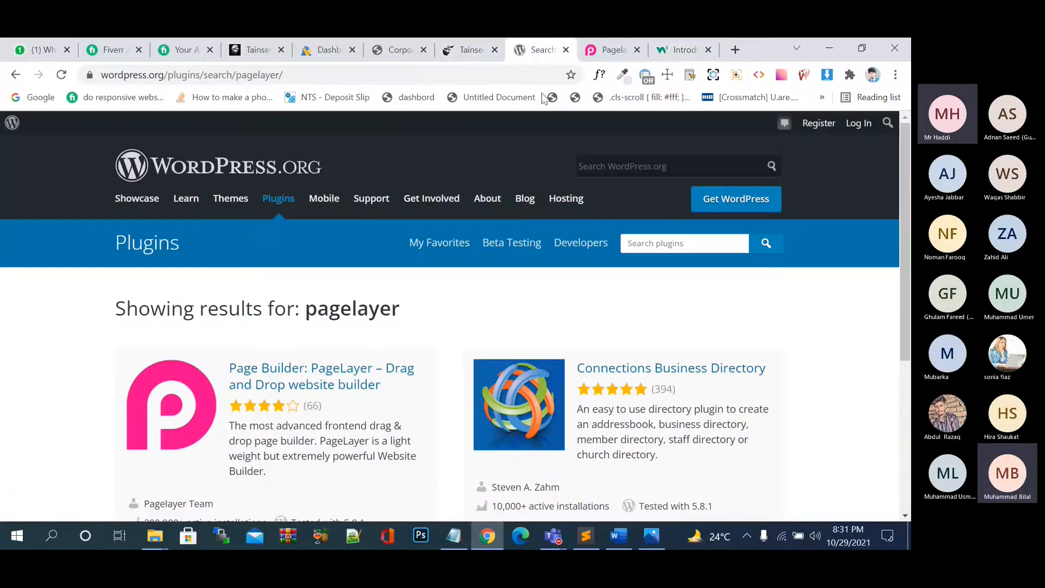
{"action": "left_click", "coordinate": [682, 50]}
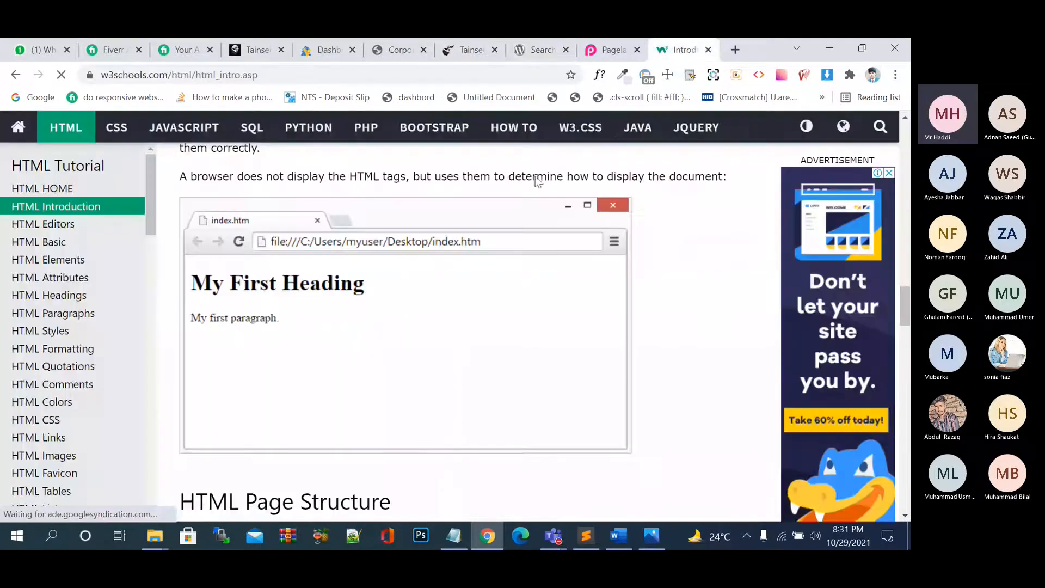
{"action": "left_click", "coordinate": [526, 49]}
{"action": "left_click", "coordinate": [682, 51]}
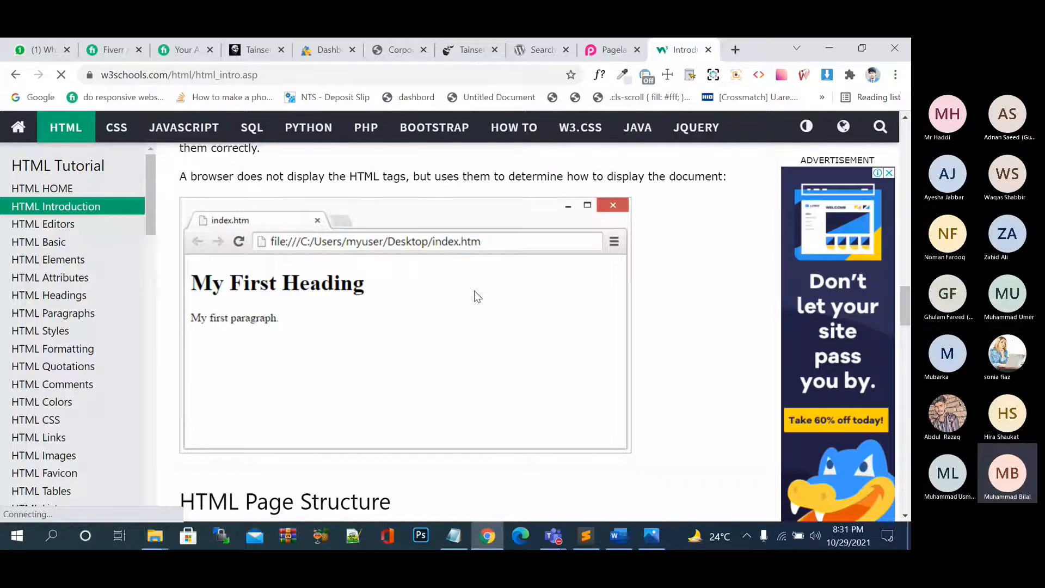
{"action": "left_click", "coordinate": [546, 51]}
{"action": "left_click", "coordinate": [615, 51]}
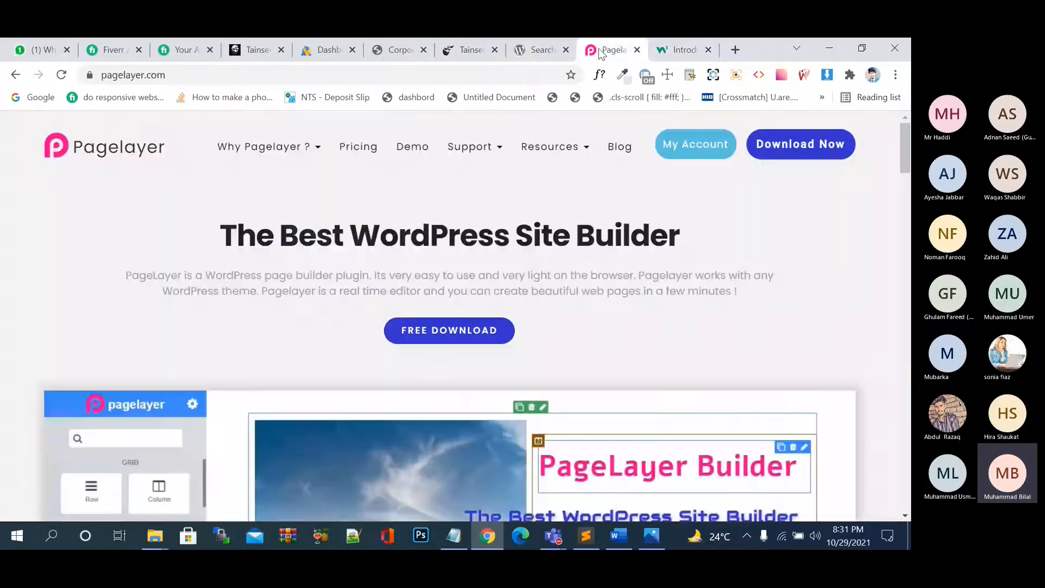
{"action": "left_click", "coordinate": [676, 51]}
{"action": "left_click", "coordinate": [618, 51]}
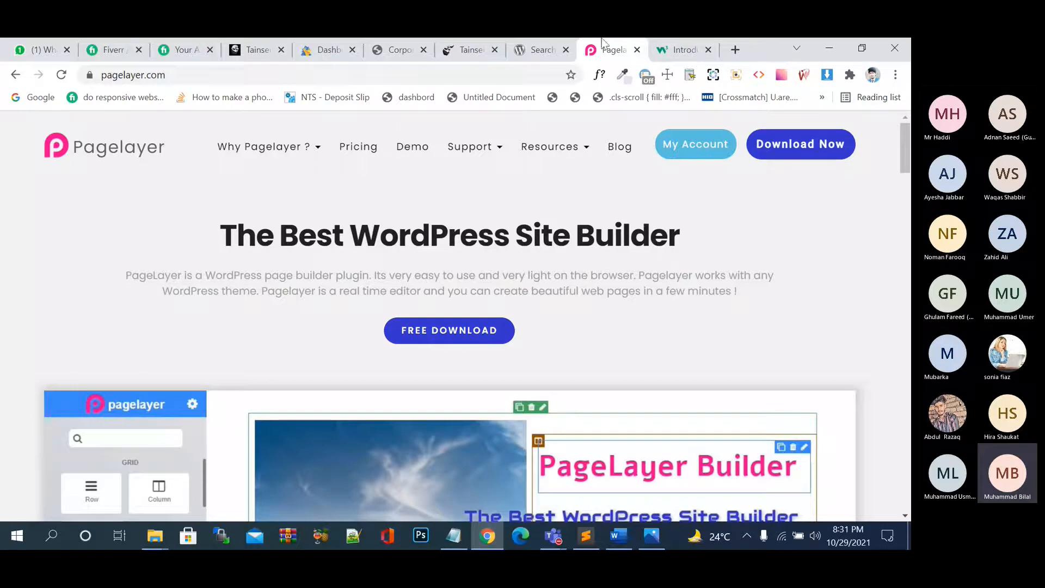
Open the PageLayer page builder plugin page from the 'pagelayer' results.
{"action": "left_click", "coordinate": [539, 49]}
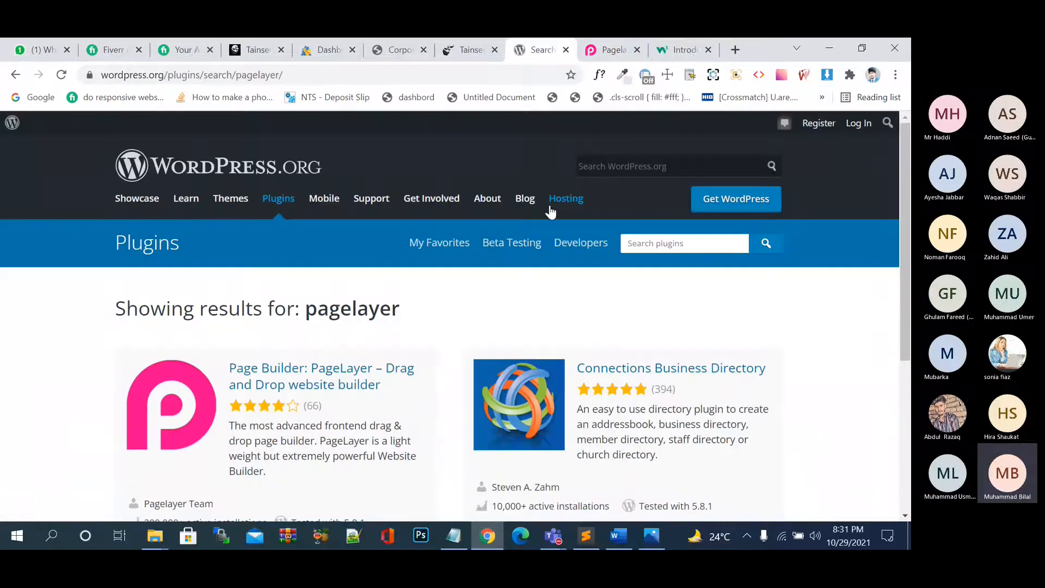
{"action": "scroll", "coordinate": [466, 316], "scroll_direction": "down", "scroll_amount": 5}
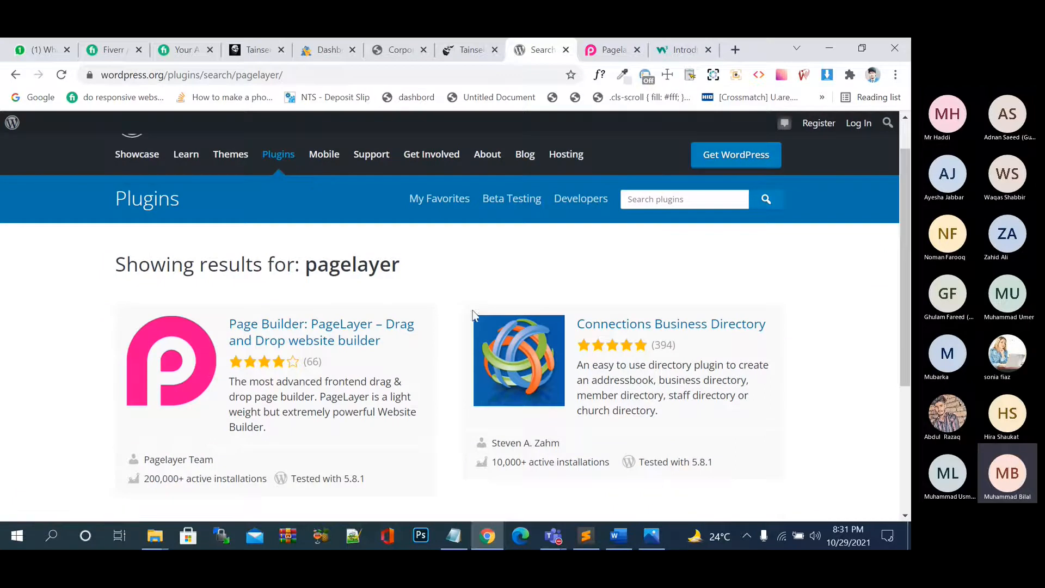
{"action": "scroll", "coordinate": [464, 315], "scroll_direction": "up", "scroll_amount": 5}
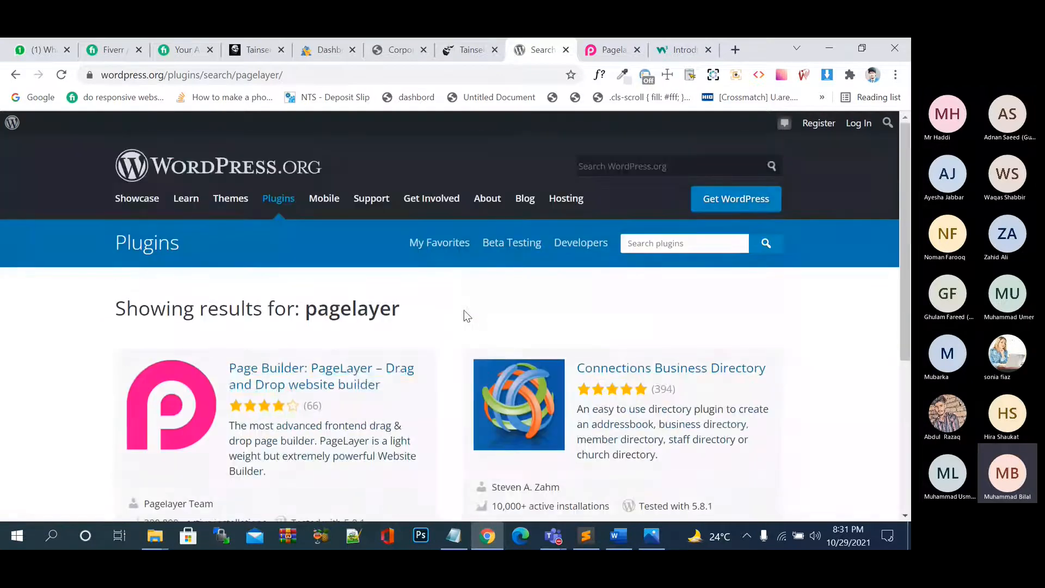
{"action": "left_click", "coordinate": [348, 375]}
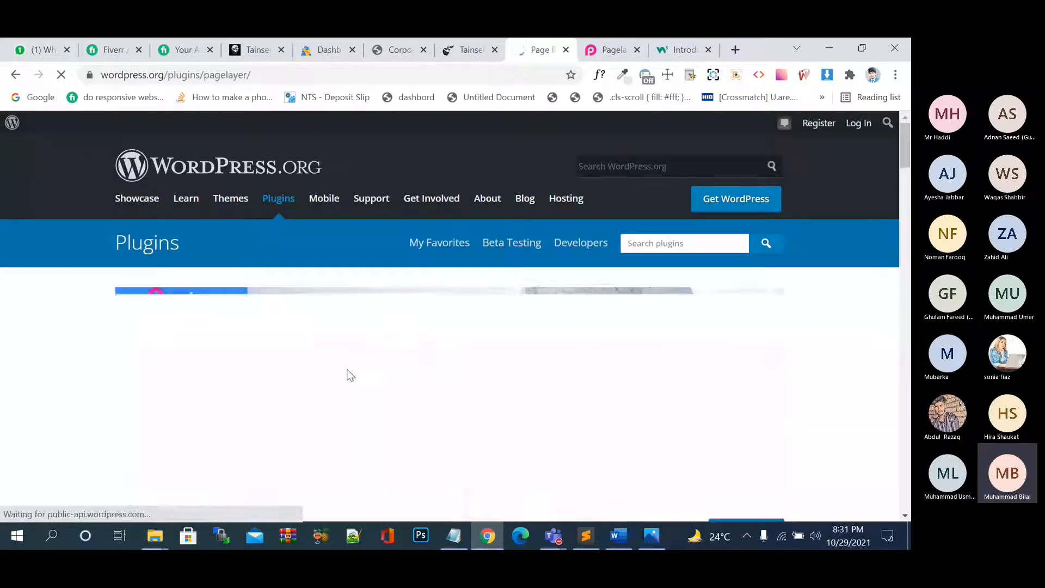
{"action": "scroll", "coordinate": [384, 384], "scroll_direction": "down", "scroll_amount": 5}
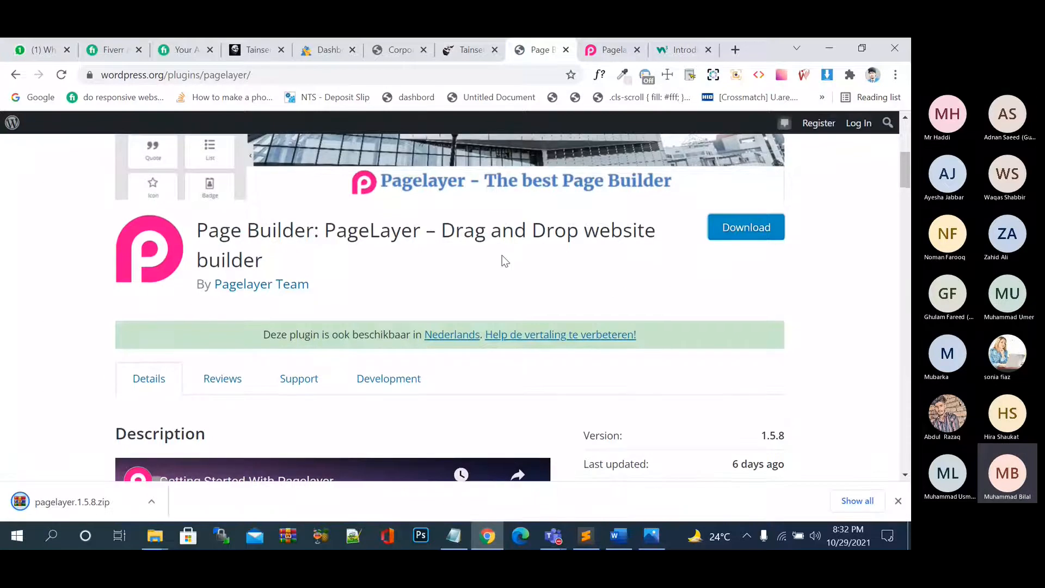
{"action": "scroll", "coordinate": [505, 262], "scroll_direction": "up", "scroll_amount": 5}
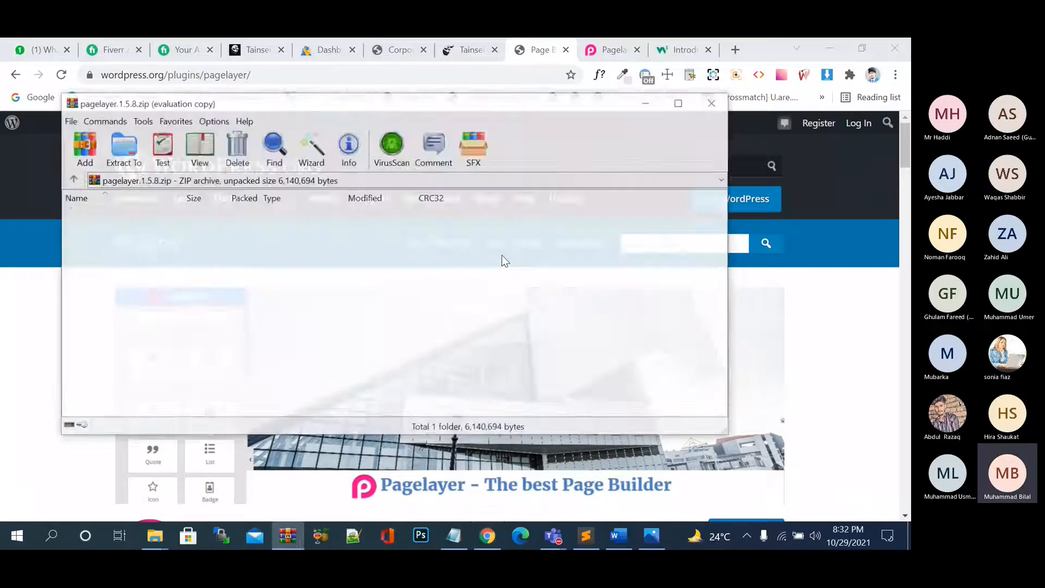
Close the pagelayer.1.5.8.zip archive in WinRAR and return to the W3Schools lesson.
{"action": "left_click", "coordinate": [727, 58]}
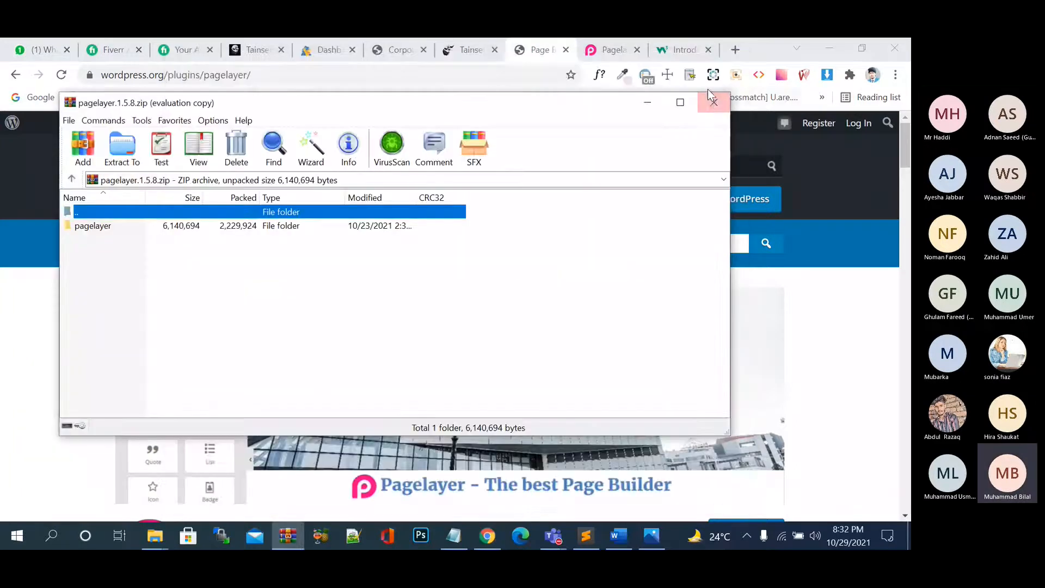
{"action": "left_click", "coordinate": [715, 103]}
{"action": "left_click", "coordinate": [690, 43]}
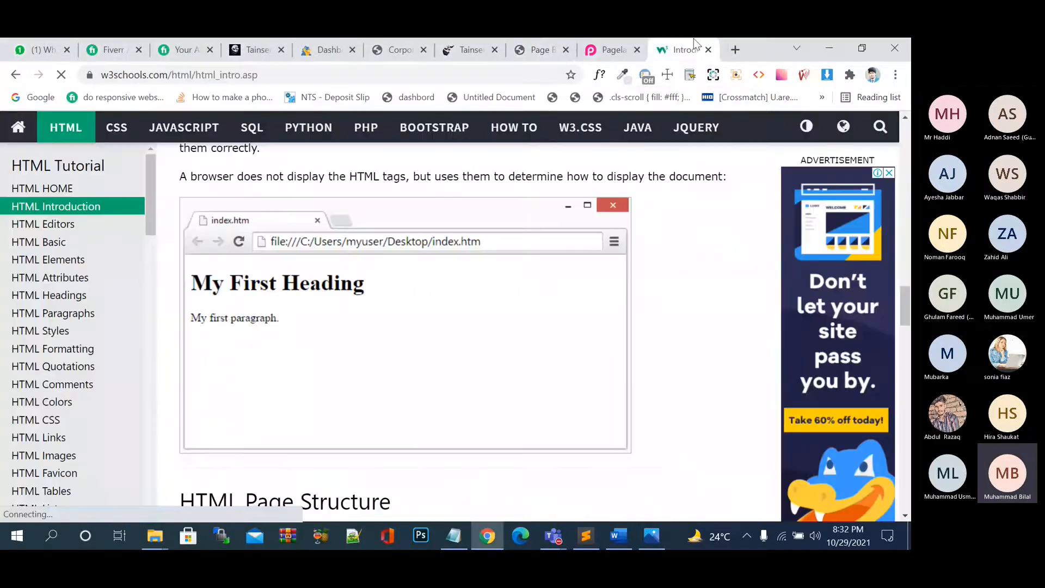
Load localhost/my-store/ in a new tab, then start typing 'best plugin to' in another.
{"action": "left_click", "coordinate": [734, 47]}
{"action": "type", "text": "localhost/my-store/"}
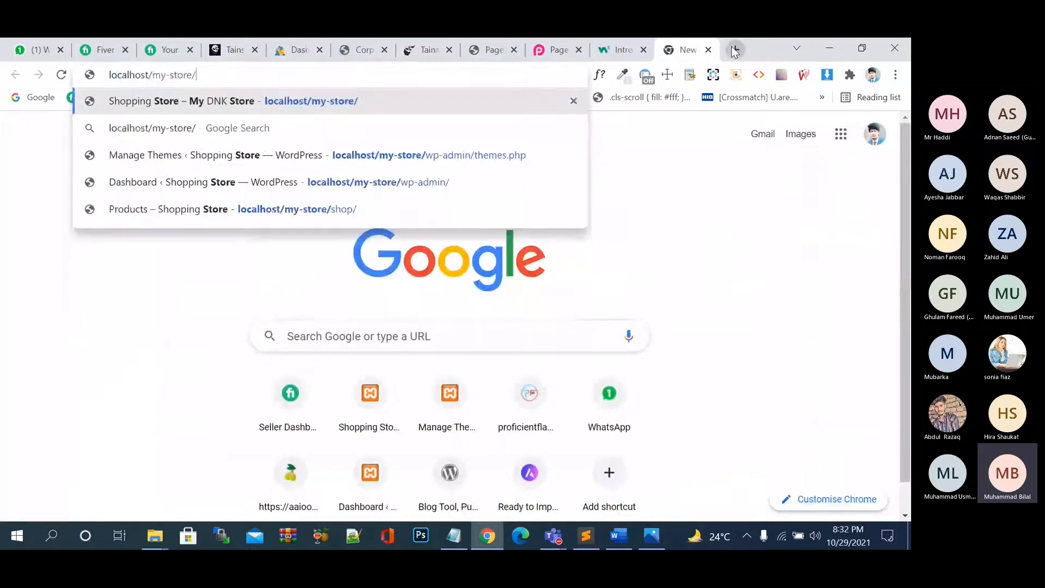
{"action": "key", "text": "Return"}
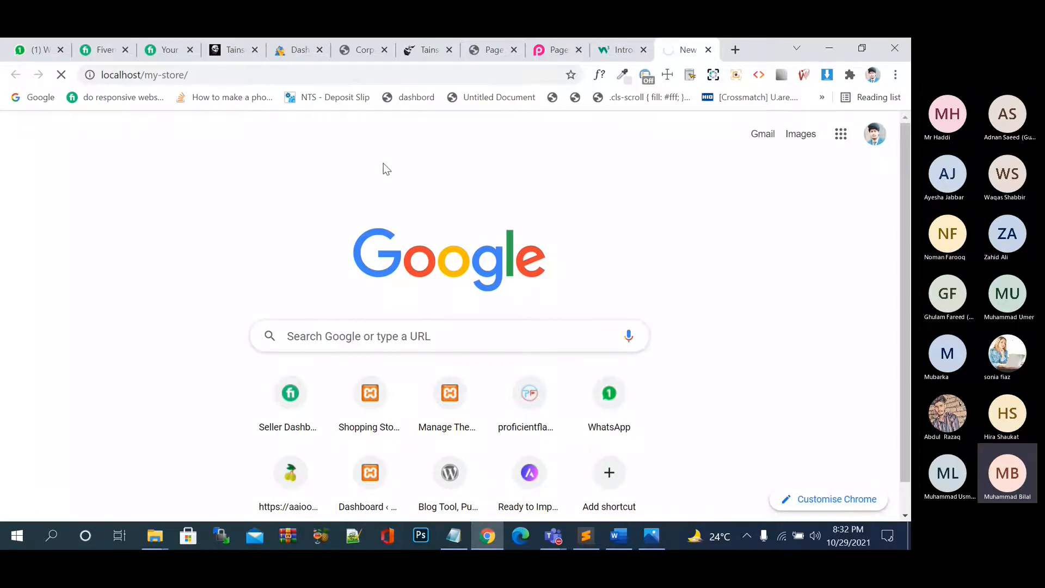
{"action": "left_click", "coordinate": [736, 50]}
{"action": "type", "text": "best plugin"}
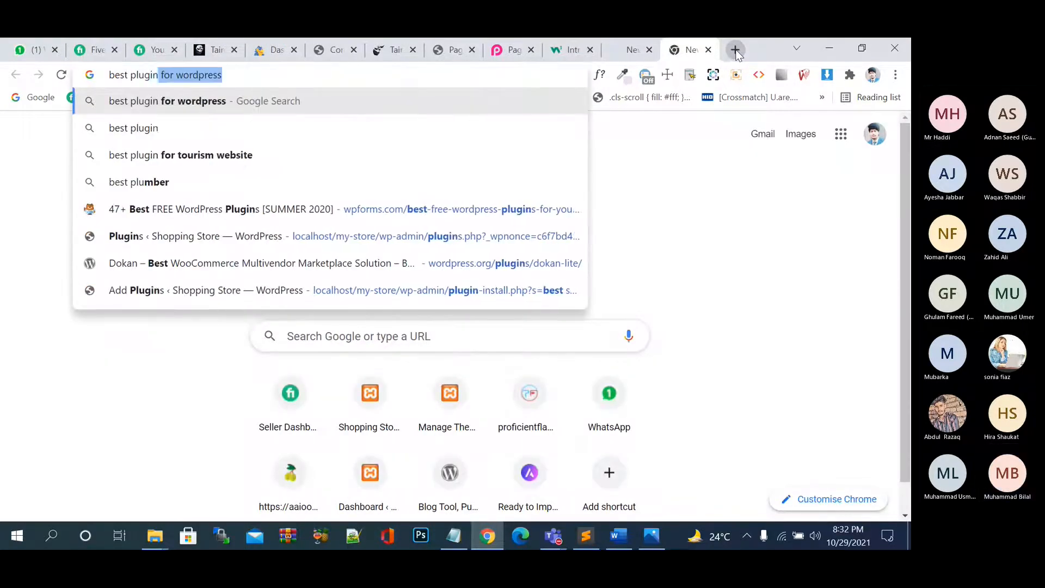
{"action": "type", "text": " to"}
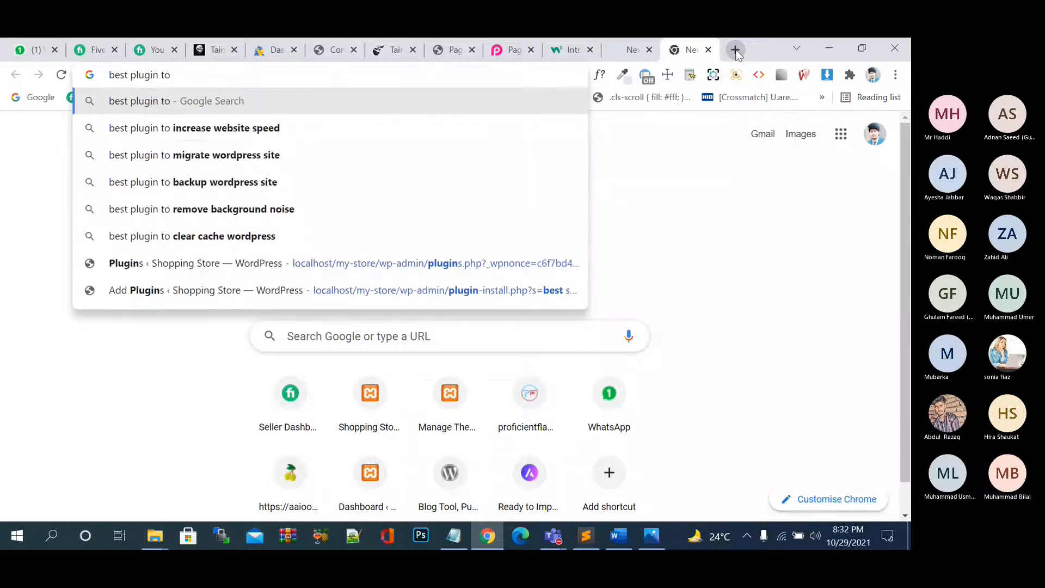
Search for 'best plugin to increase website speed' and open the wpBeginner caching-plugins result in a new tab.
{"action": "key", "text": "Down"}
{"action": "key", "text": "Return"}
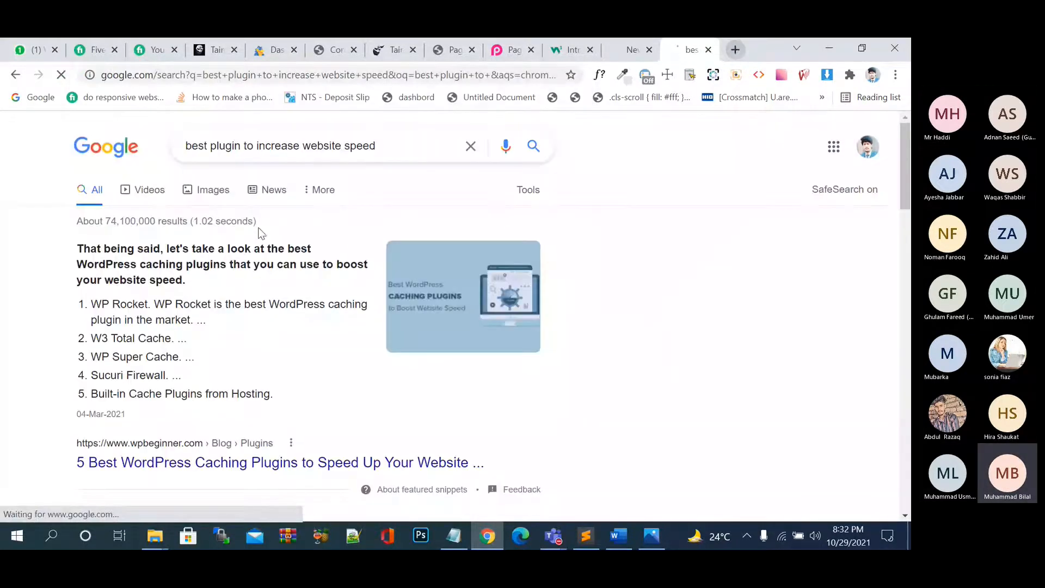
{"action": "scroll", "coordinate": [249, 332], "scroll_direction": "down", "scroll_amount": 2}
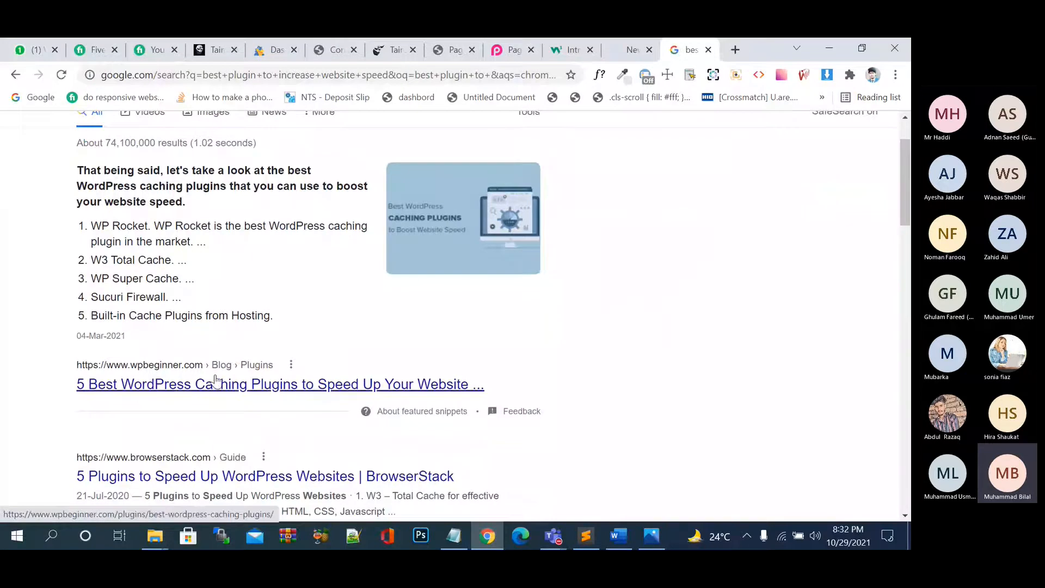
{"action": "right_click", "coordinate": [217, 379]}
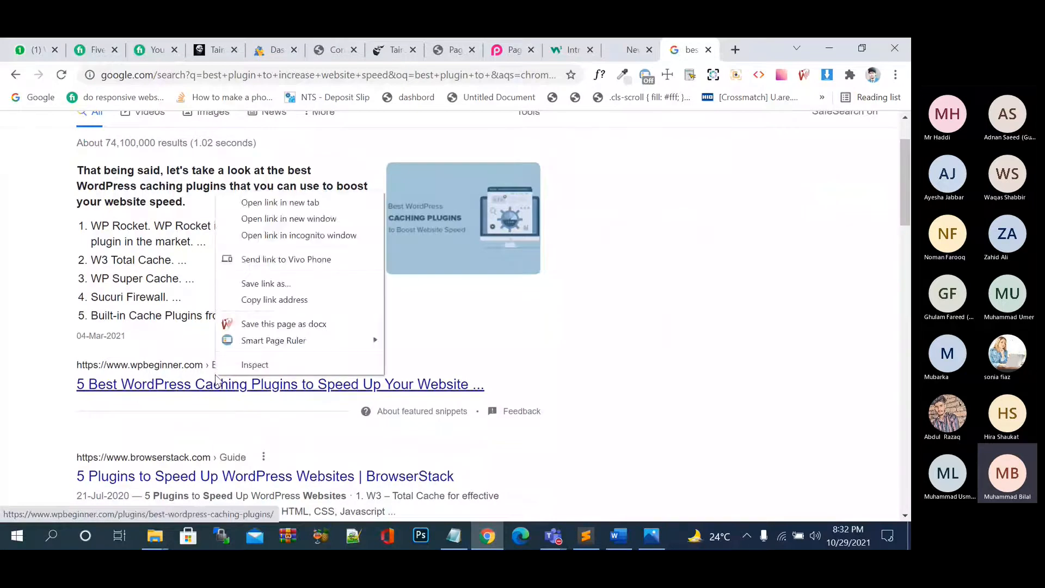
{"action": "left_click", "coordinate": [280, 202]}
Read through the wpBeginner caching plugins article, then return to the Google results.
{"action": "key", "text": "ctrl+Tab"}
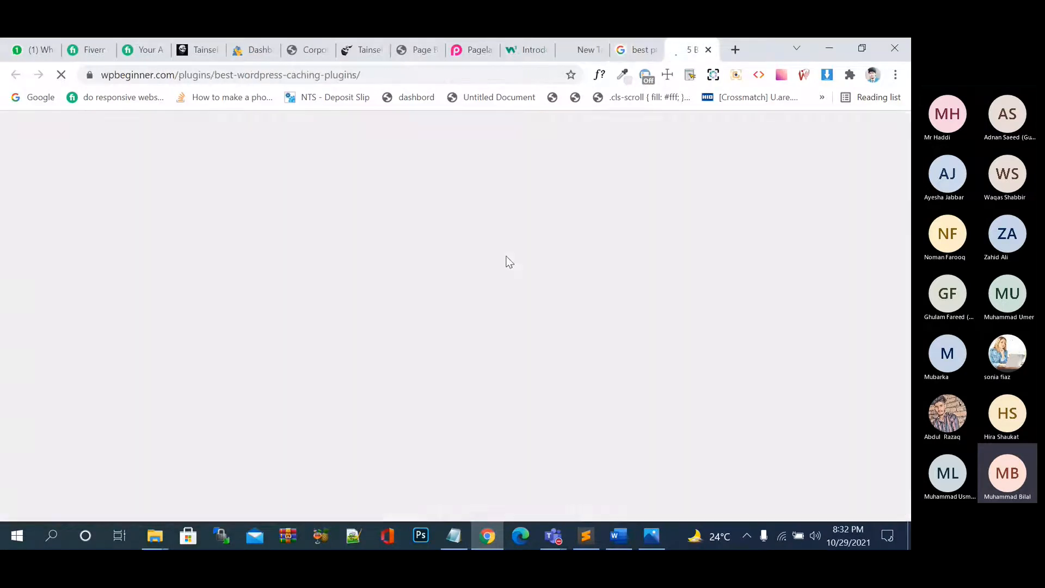
{"action": "scroll", "coordinate": [508, 262], "scroll_direction": "down", "scroll_amount": 12}
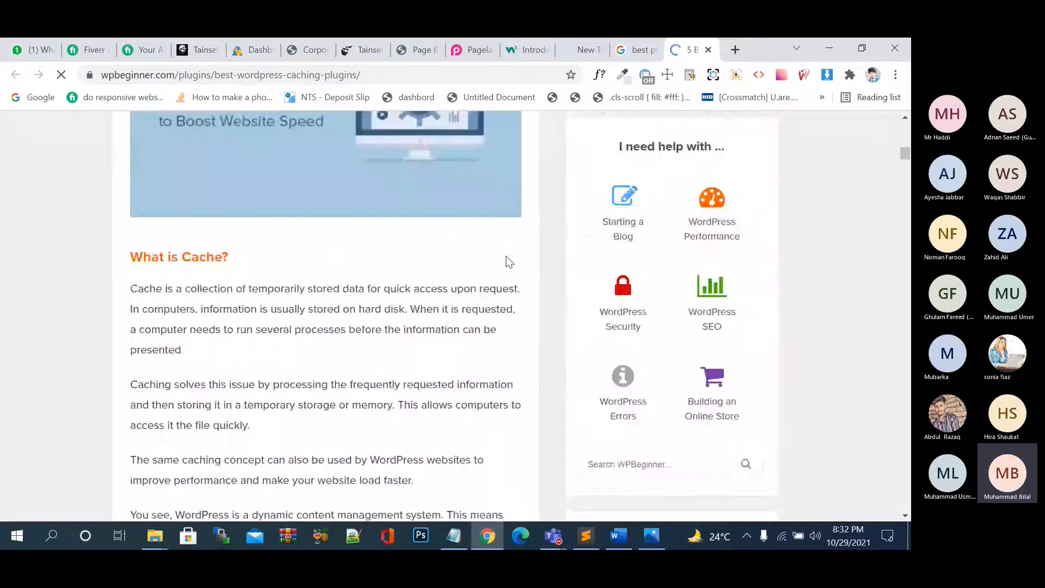
{"action": "scroll", "coordinate": [508, 261], "scroll_direction": "down", "scroll_amount": 12}
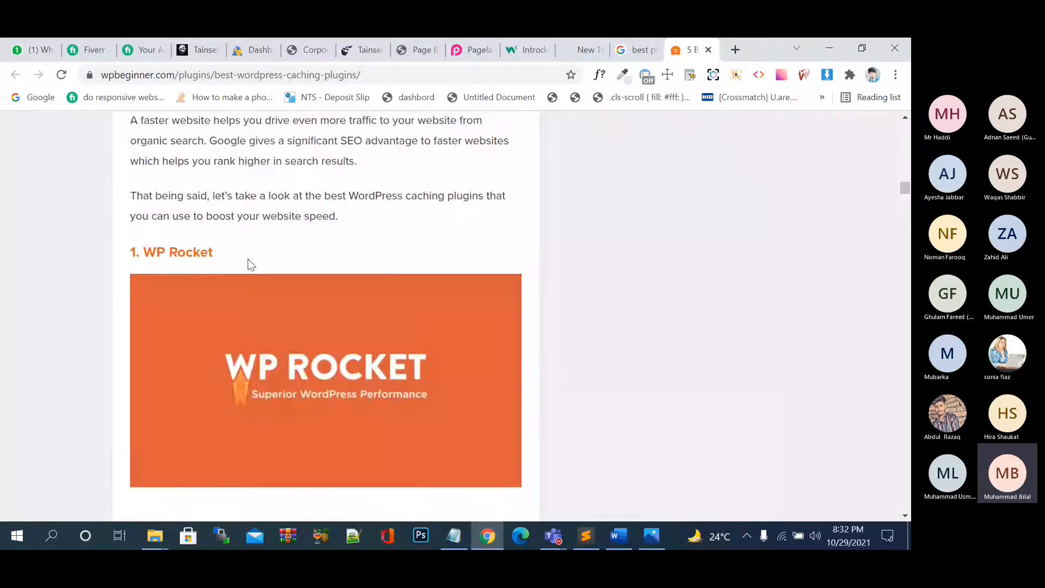
{"action": "scroll", "coordinate": [248, 265], "scroll_direction": "down", "scroll_amount": 13}
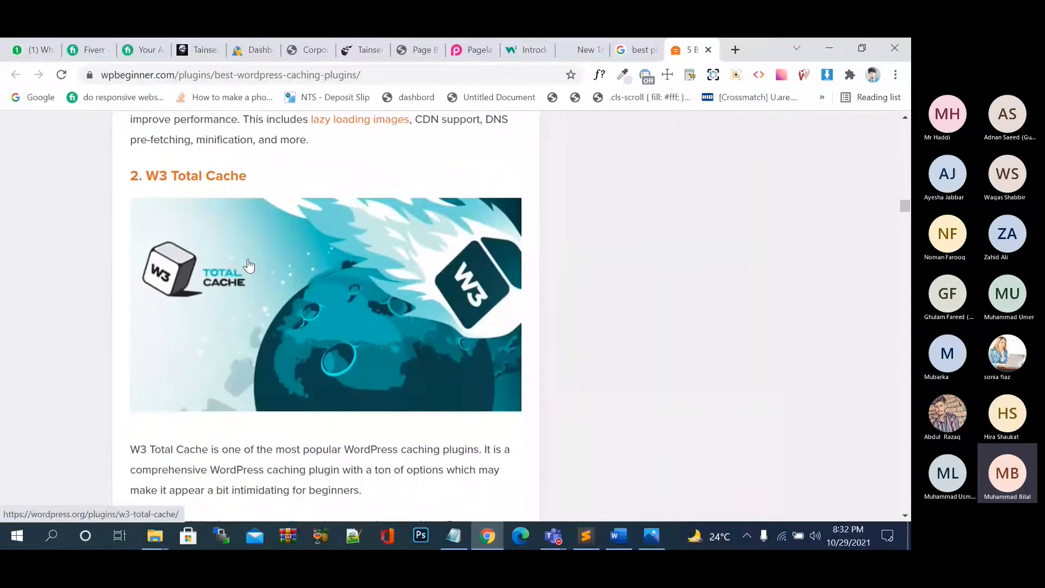
{"action": "scroll", "coordinate": [248, 265], "scroll_direction": "down", "scroll_amount": 9}
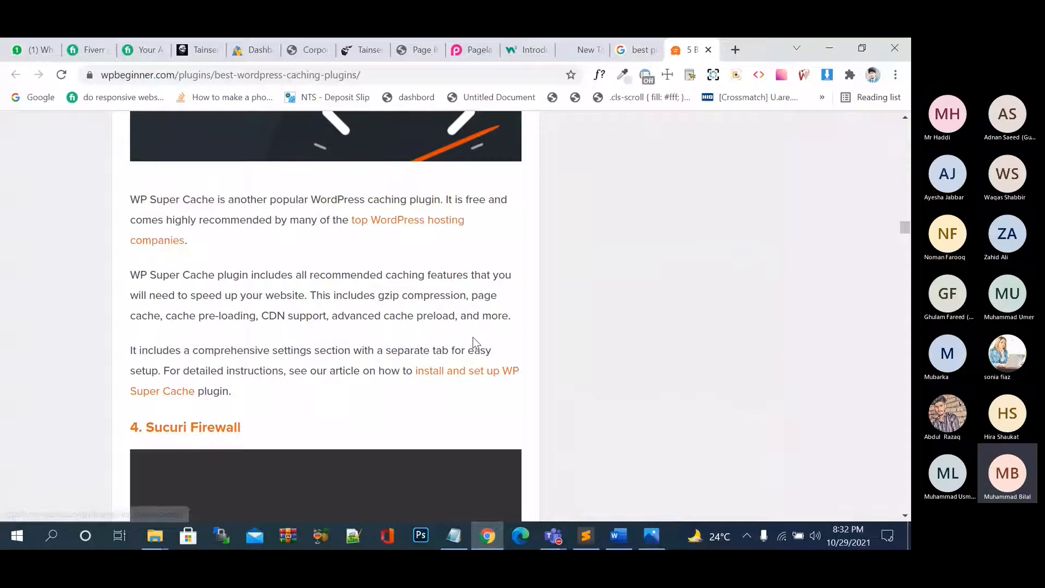
{"action": "scroll", "coordinate": [547, 240], "scroll_direction": "up", "scroll_amount": 2}
{"action": "scroll", "coordinate": [547, 241], "scroll_direction": "up", "scroll_amount": 1}
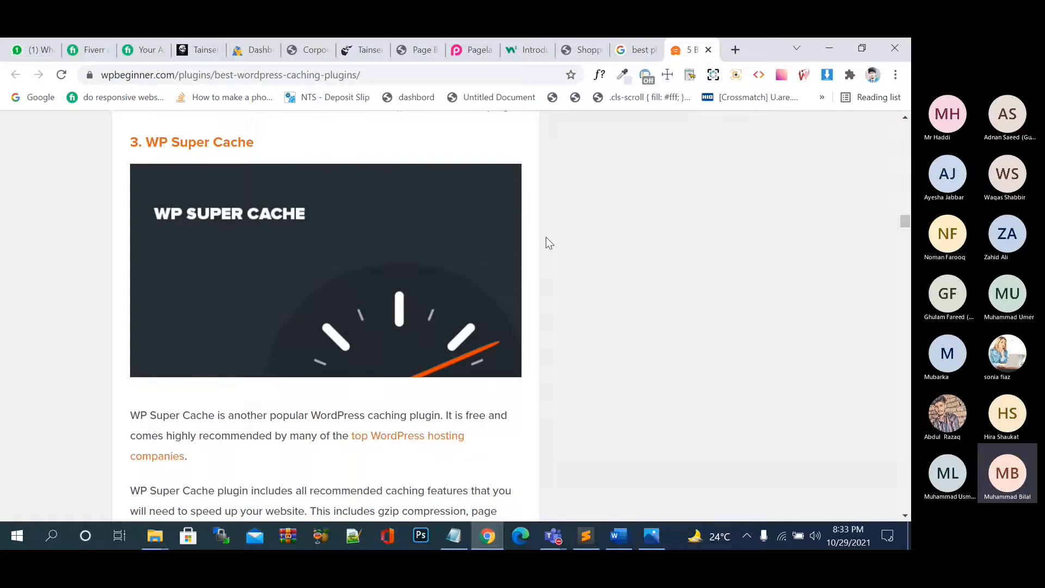
{"action": "scroll", "coordinate": [547, 238], "scroll_direction": "down", "scroll_amount": 1}
{"action": "scroll", "coordinate": [547, 238], "scroll_direction": "up", "scroll_amount": 4}
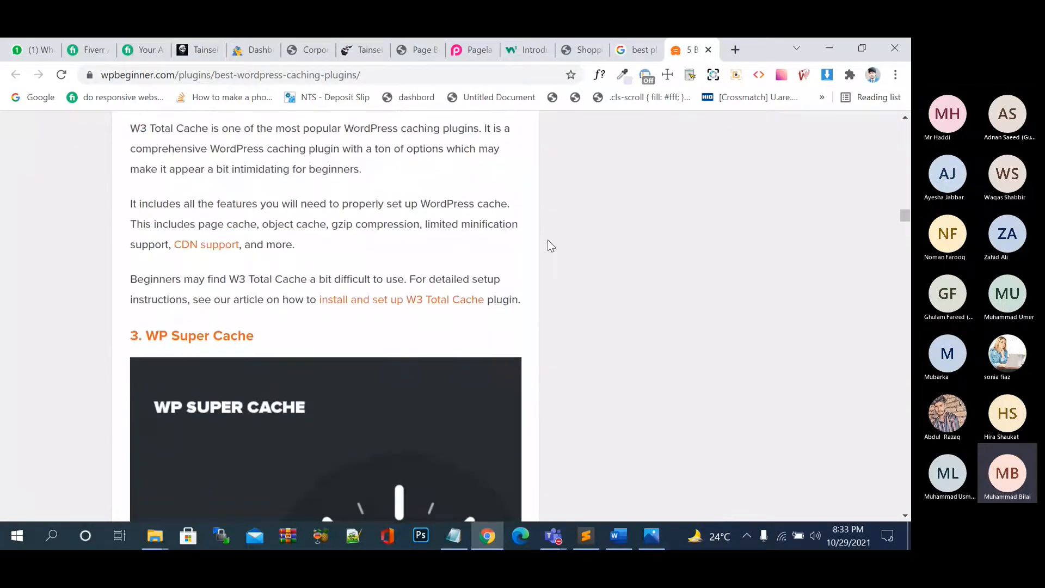
{"action": "scroll", "coordinate": [478, 299], "scroll_direction": "up", "scroll_amount": 3}
{"action": "left_click", "coordinate": [615, 52]}
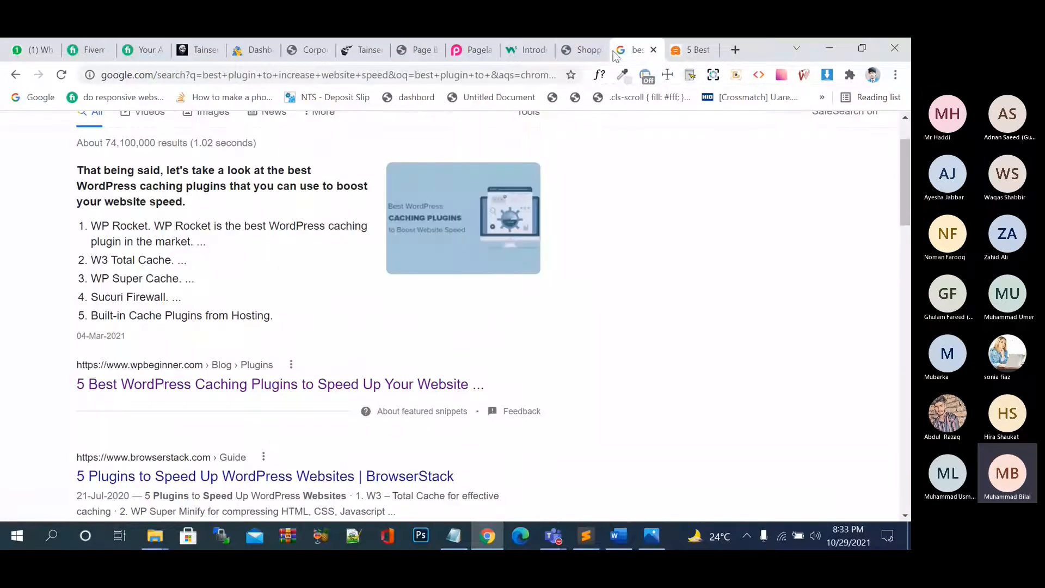
Go from the Shopping Store storefront to its admin Dashboard and dismiss the Stripe SSL notice.
{"action": "left_click", "coordinate": [578, 52]}
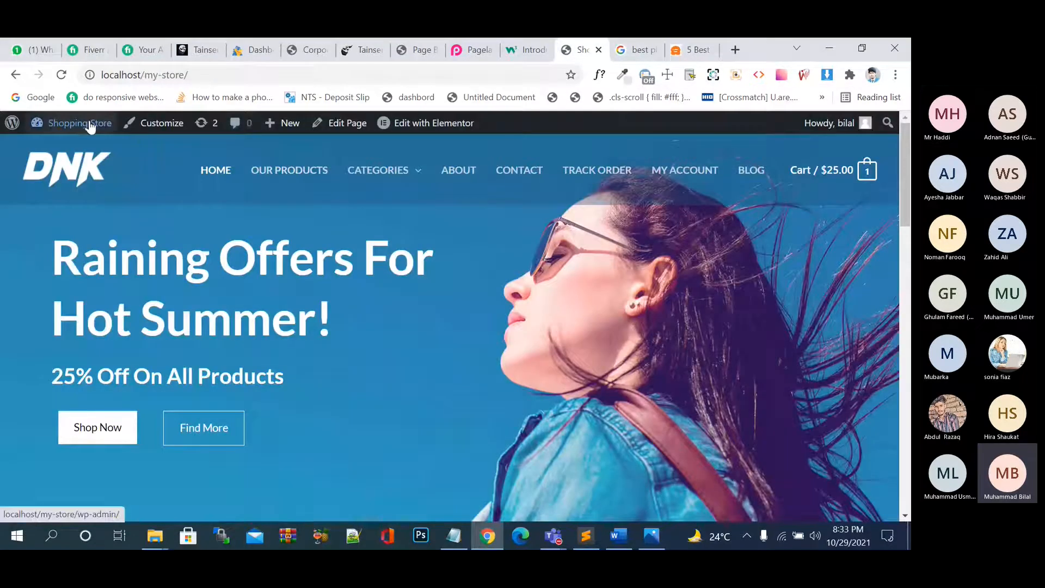
{"action": "mouse_move", "coordinate": [87, 123]}
{"action": "left_click", "coordinate": [70, 154]}
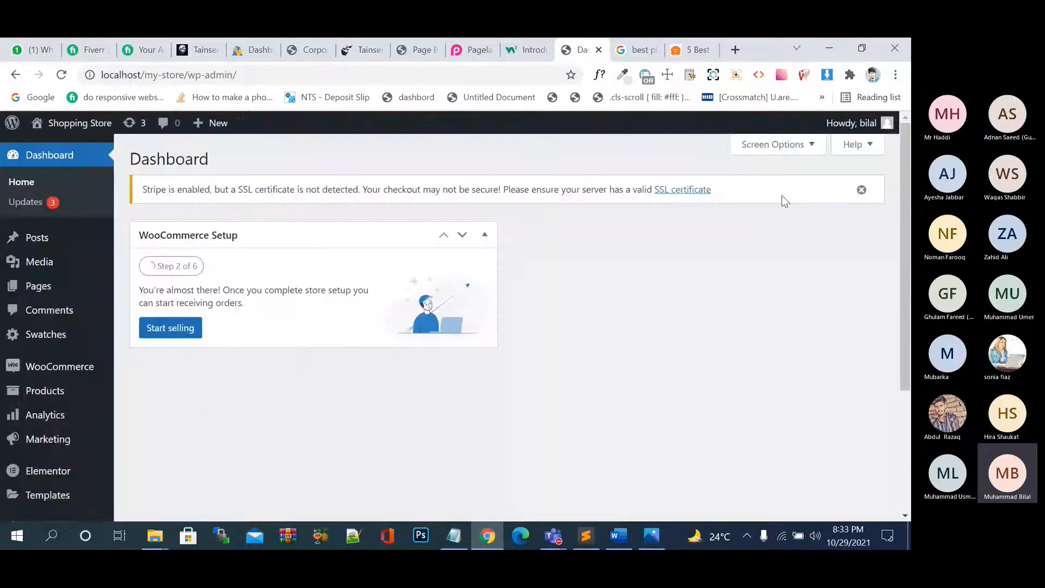
{"action": "left_click", "coordinate": [862, 190]}
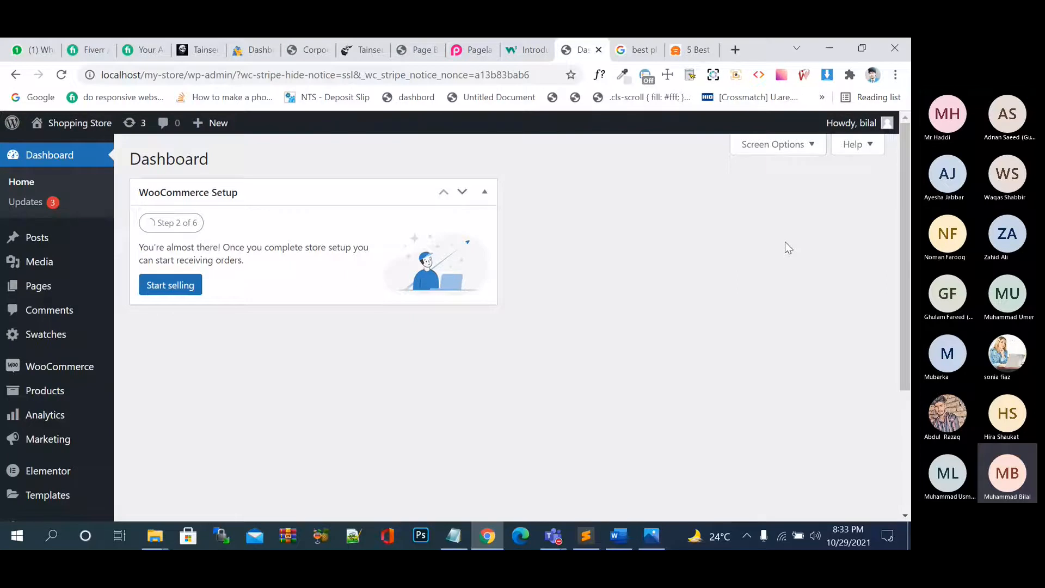
Search Google for GoDaddy and open the GoDaddy Pakistan homepage.
{"action": "left_click", "coordinate": [734, 50]}
{"action": "type", "text": "godaddy"}
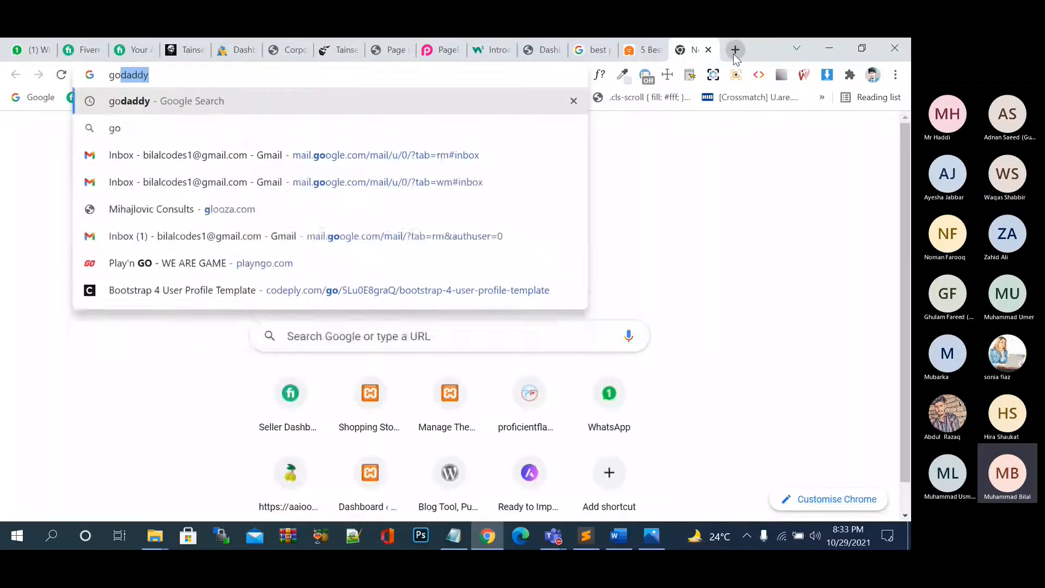
{"action": "key", "text": "Return"}
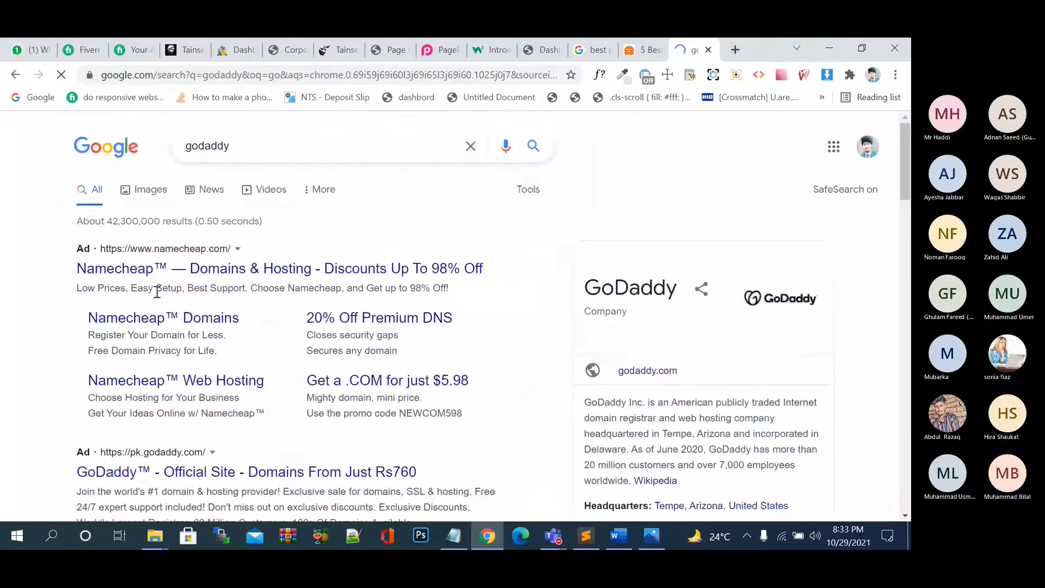
{"action": "scroll", "coordinate": [117, 357], "scroll_direction": "down", "scroll_amount": 4}
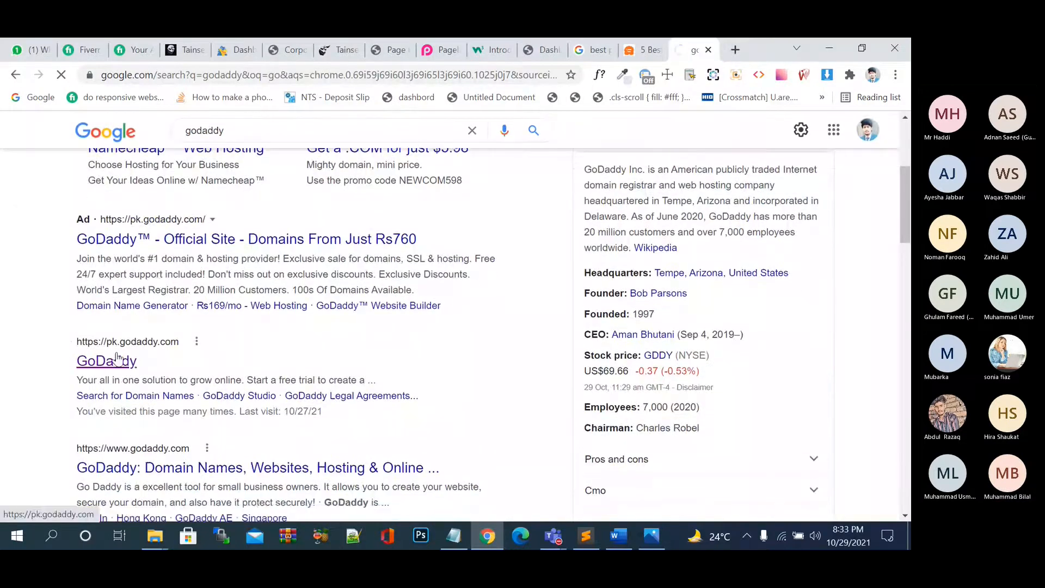
{"action": "left_click", "coordinate": [117, 360]}
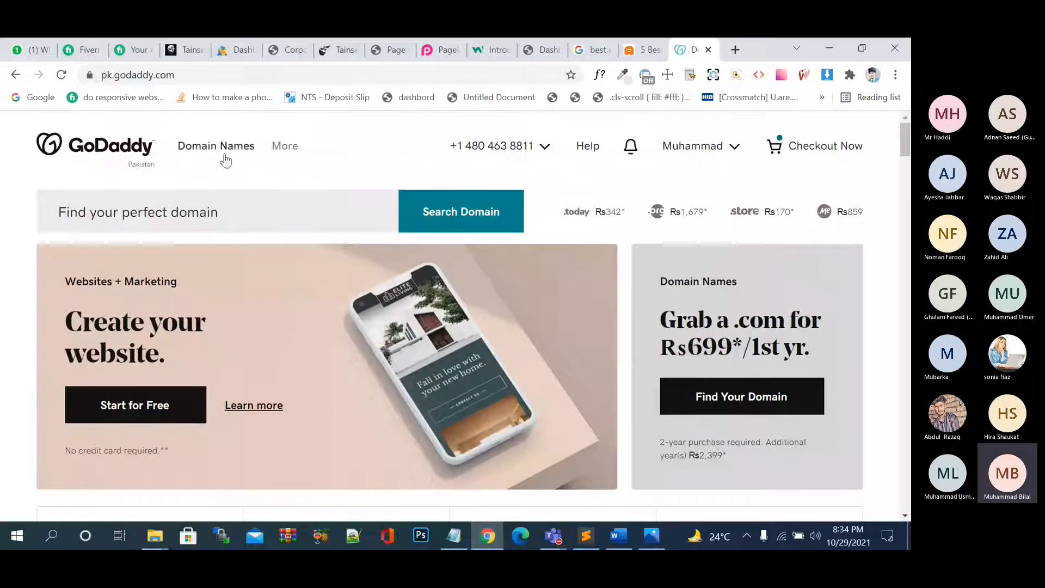
Search GoDaddy for a .com domain built from the user's name.
{"action": "left_click", "coordinate": [217, 219]}
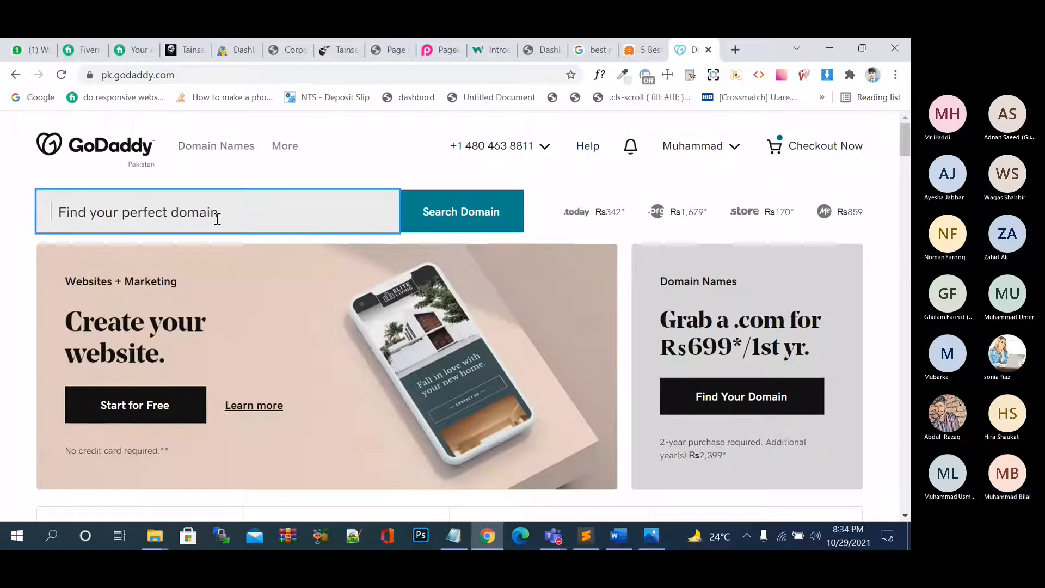
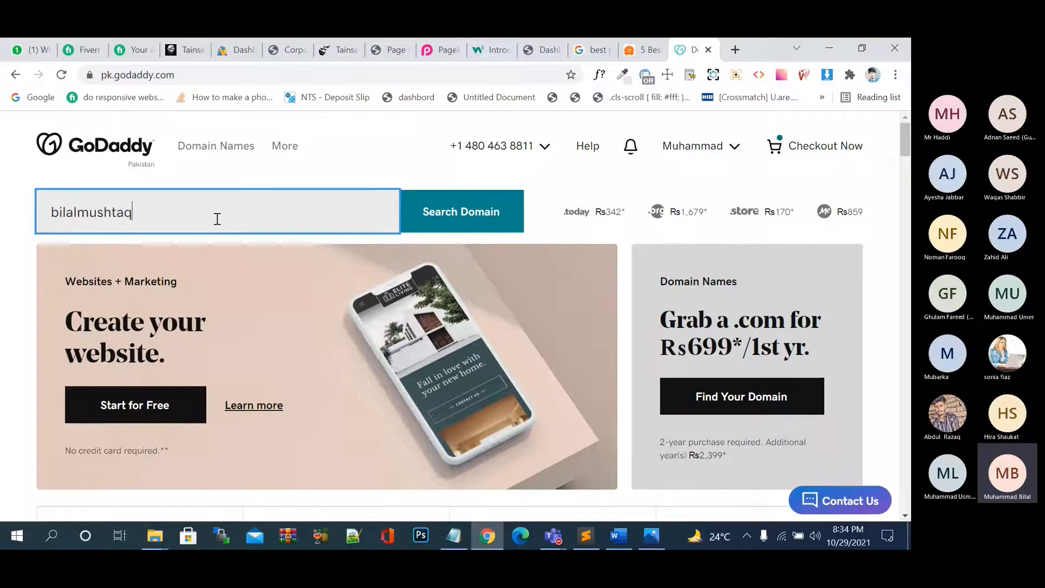
{"action": "key", "text": "Return"}
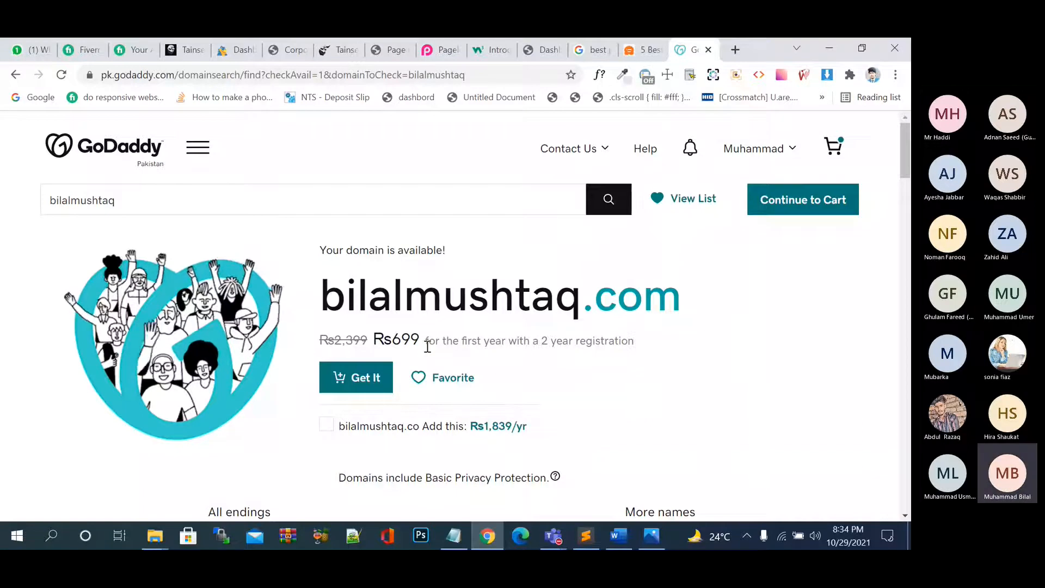
Add the domain to the cart, remove rareshoping.com, set a 1 Year term, and close the cart.
{"action": "left_click", "coordinate": [388, 376]}
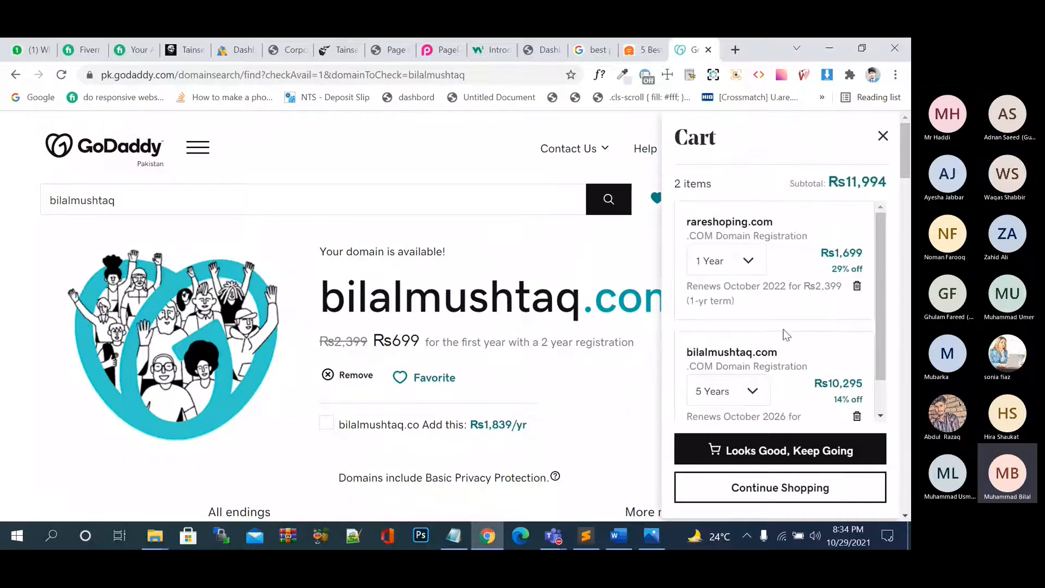
{"action": "scroll", "coordinate": [786, 335], "scroll_direction": "down", "scroll_amount": 1}
{"action": "scroll", "coordinate": [786, 327], "scroll_direction": "up", "scroll_amount": 1}
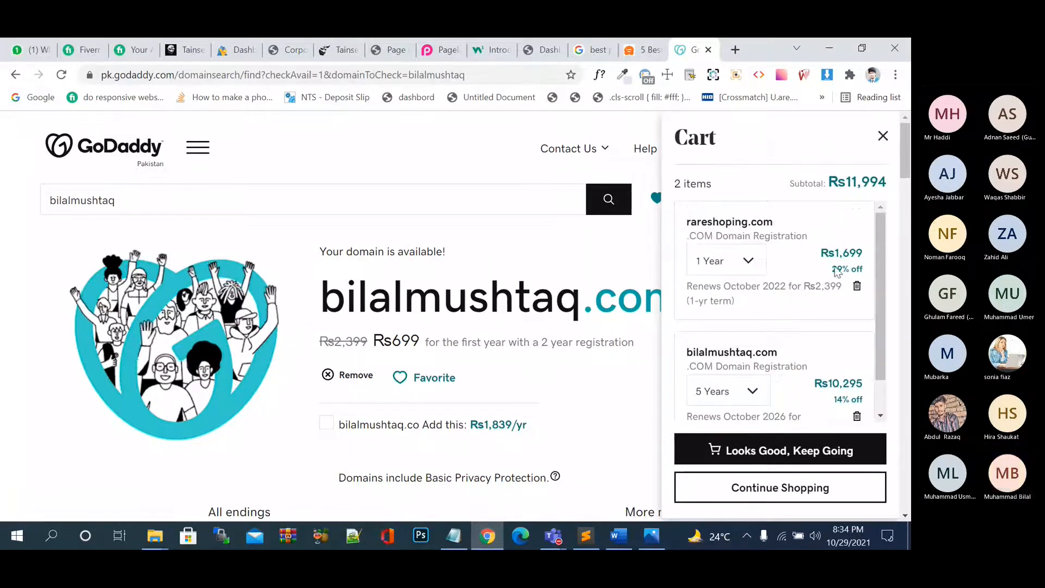
{"action": "left_click", "coordinate": [857, 289]}
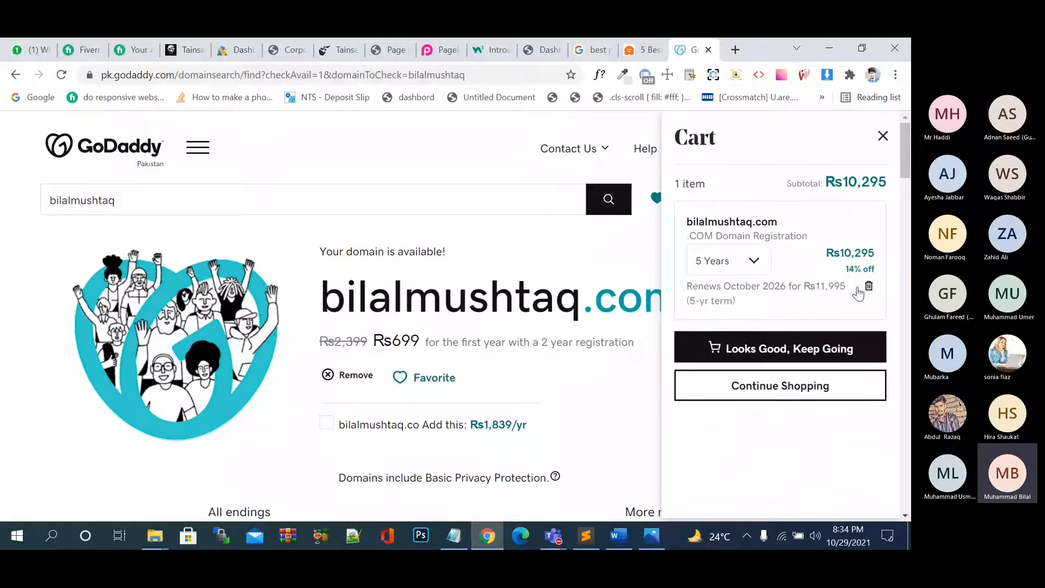
{"action": "left_click", "coordinate": [763, 262]}
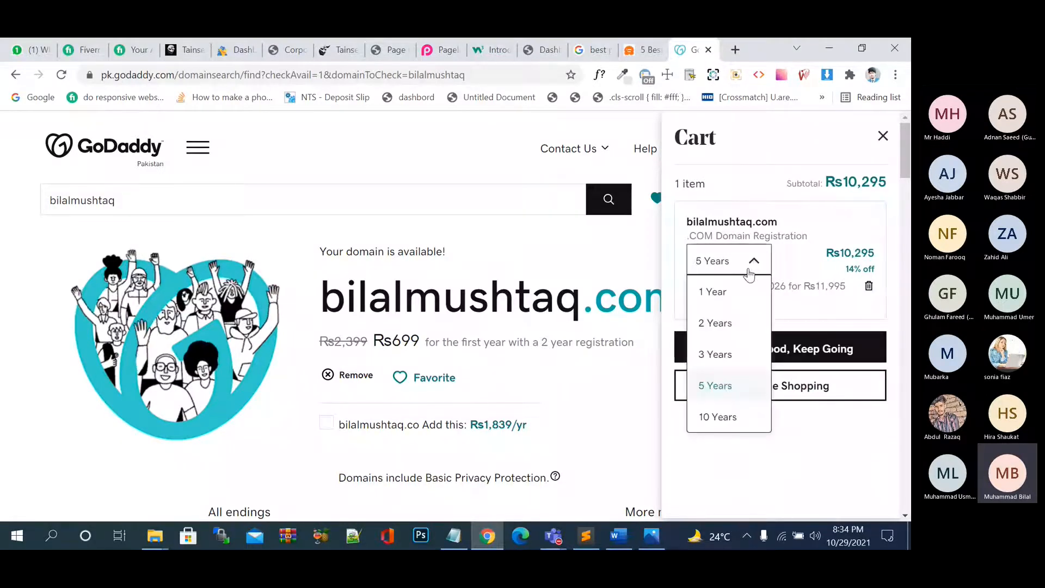
{"action": "left_click", "coordinate": [734, 290]}
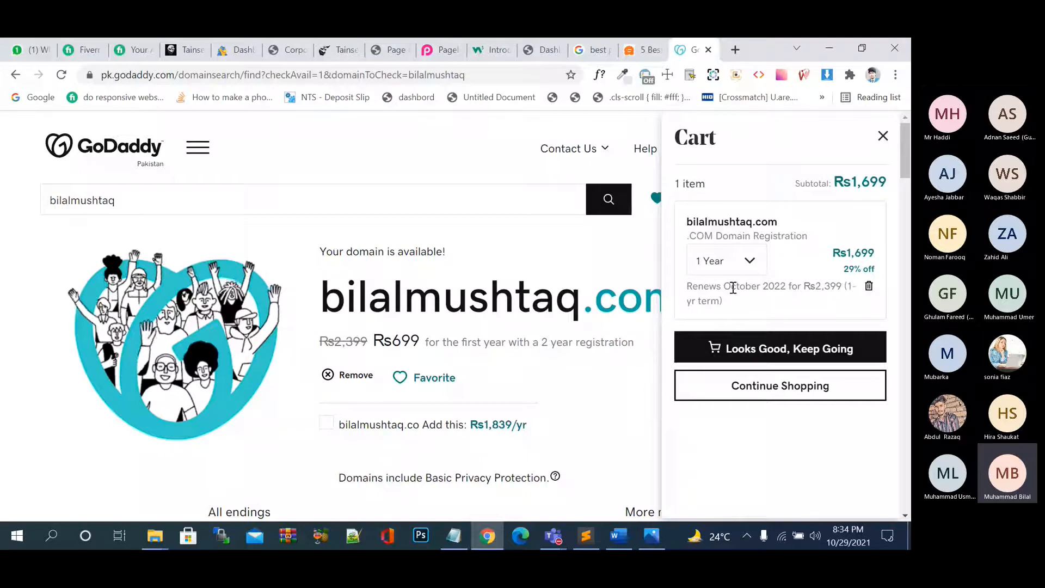
{"action": "scroll", "coordinate": [761, 304], "scroll_direction": "down", "scroll_amount": 1}
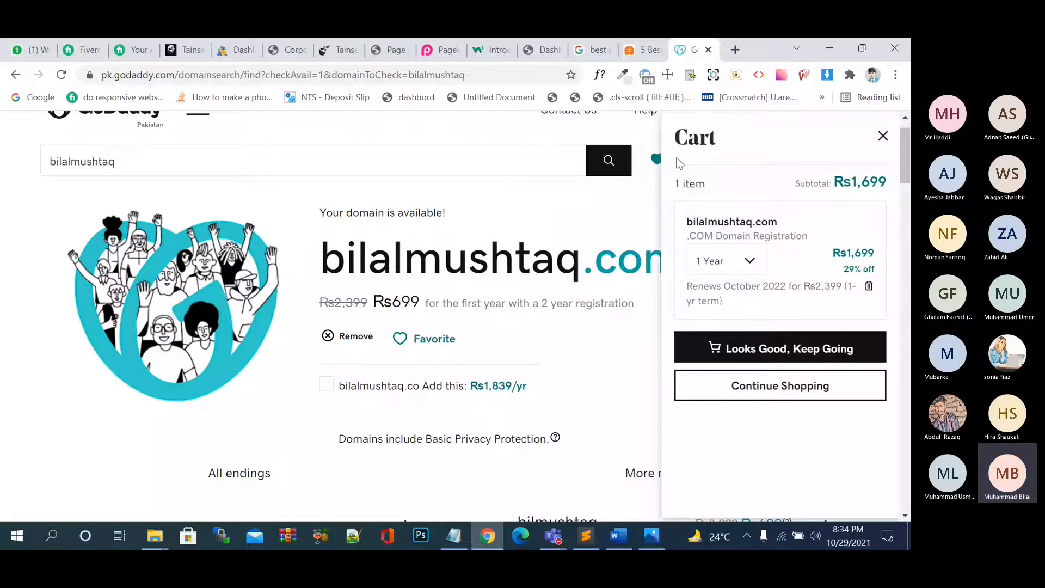
{"action": "scroll", "coordinate": [680, 164], "scroll_direction": "up", "scroll_amount": 1}
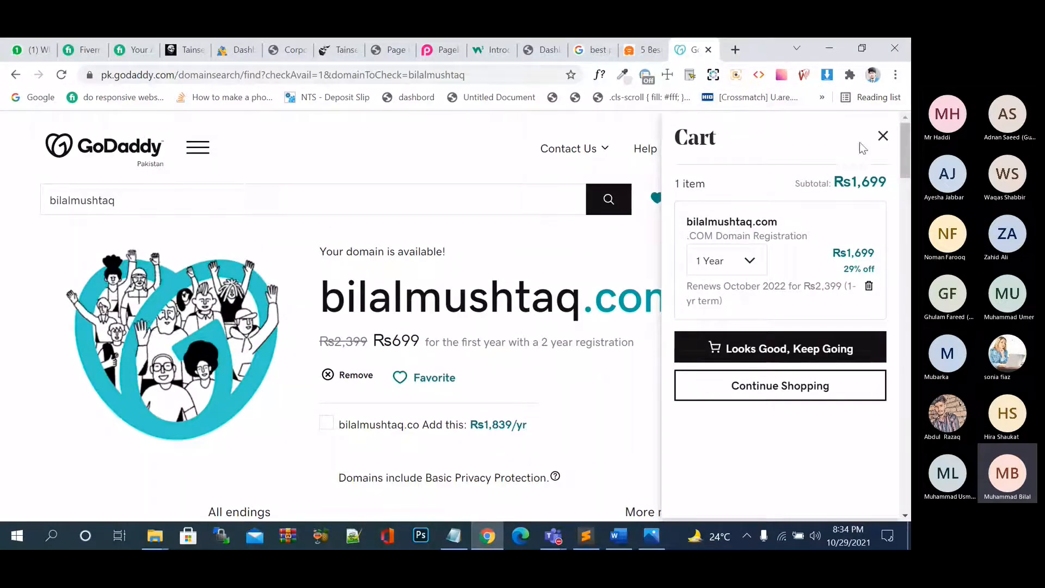
{"action": "left_click", "coordinate": [882, 138]}
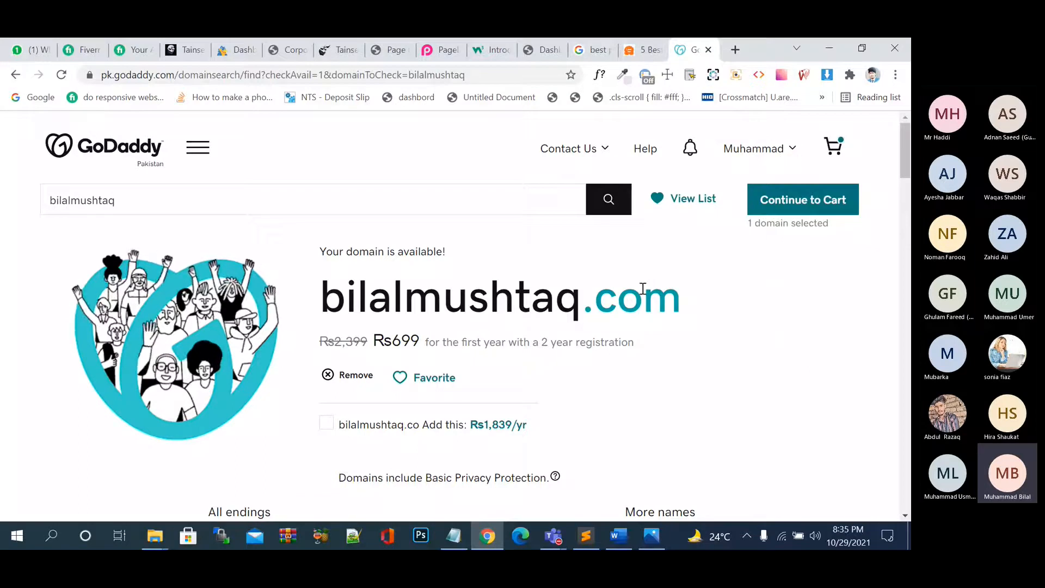
Highlight the Rs699 first-year price text on the domain results page.
{"action": "left_click_drag", "start_coordinate": [375, 339], "coordinate": [417, 343]}
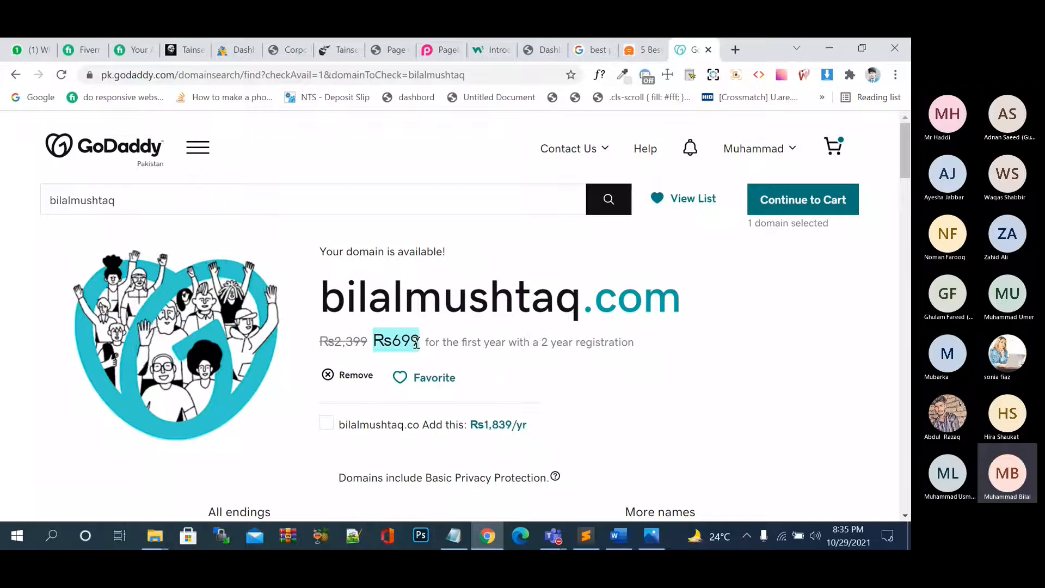
{"action": "left_click", "coordinate": [416, 343]}
{"action": "left_click_drag", "start_coordinate": [422, 342], "coordinate": [366, 335]}
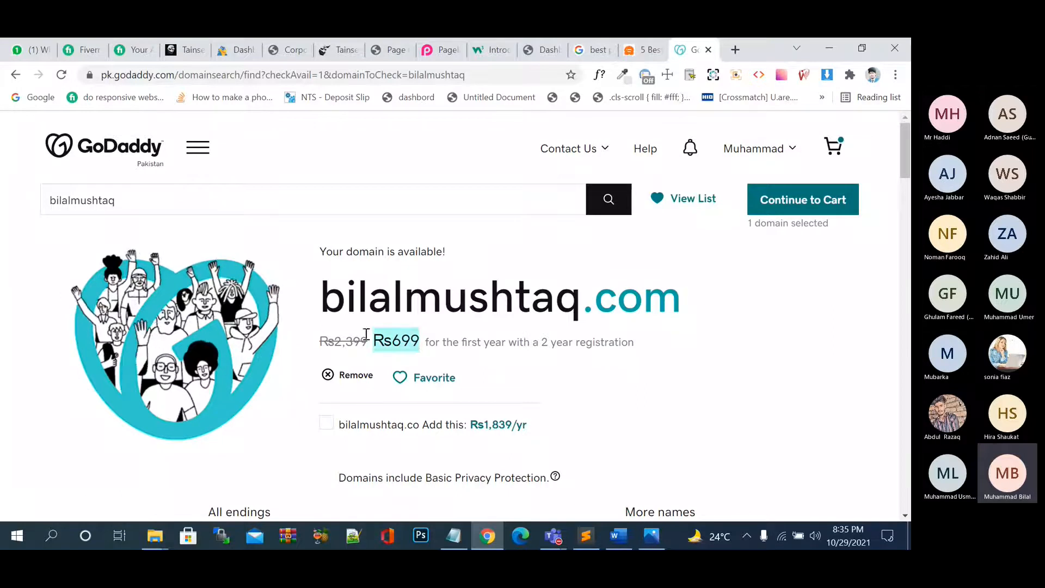
{"action": "left_click", "coordinate": [434, 333]}
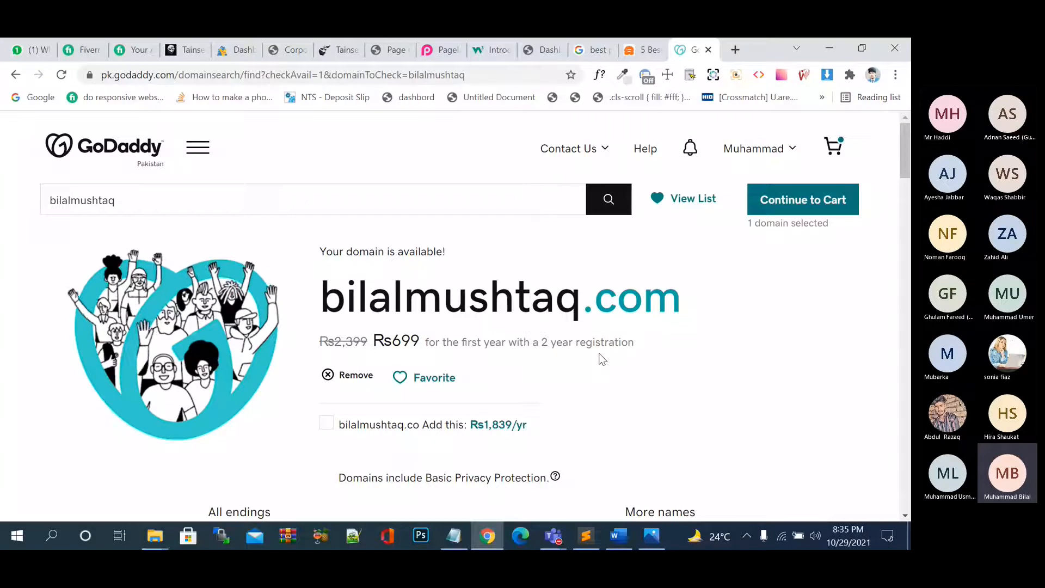
Sign out of the GoDaddy account from the account menu.
{"action": "left_click", "coordinate": [198, 148]}
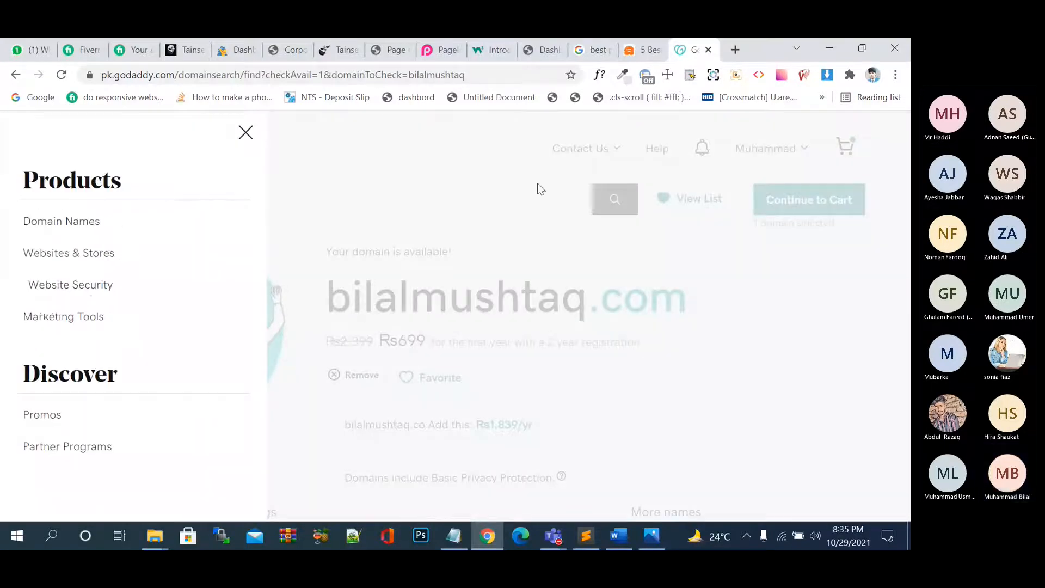
{"action": "left_click", "coordinate": [800, 159]}
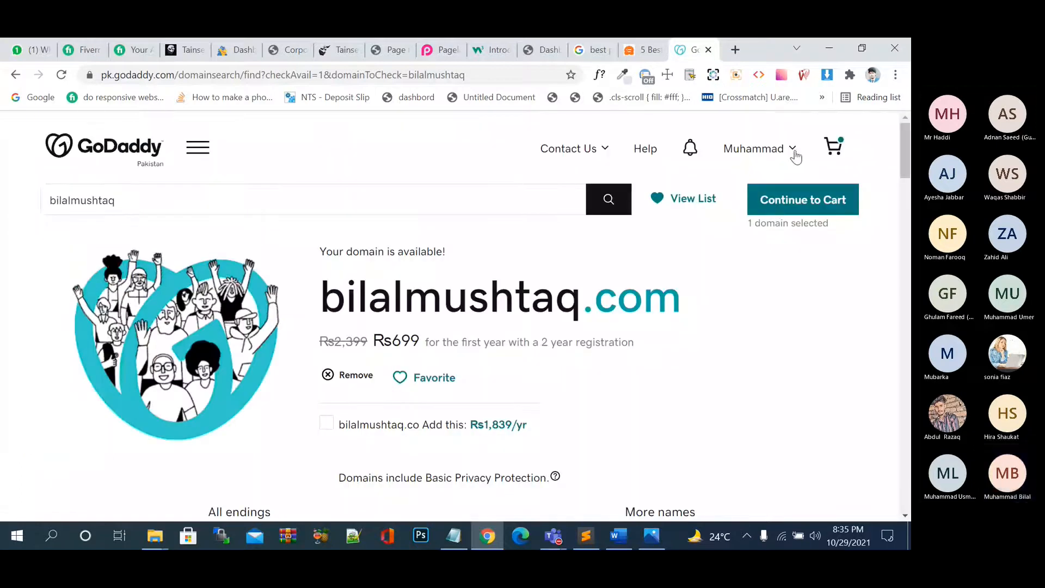
{"action": "left_click", "coordinate": [782, 158]}
{"action": "left_click", "coordinate": [636, 444]}
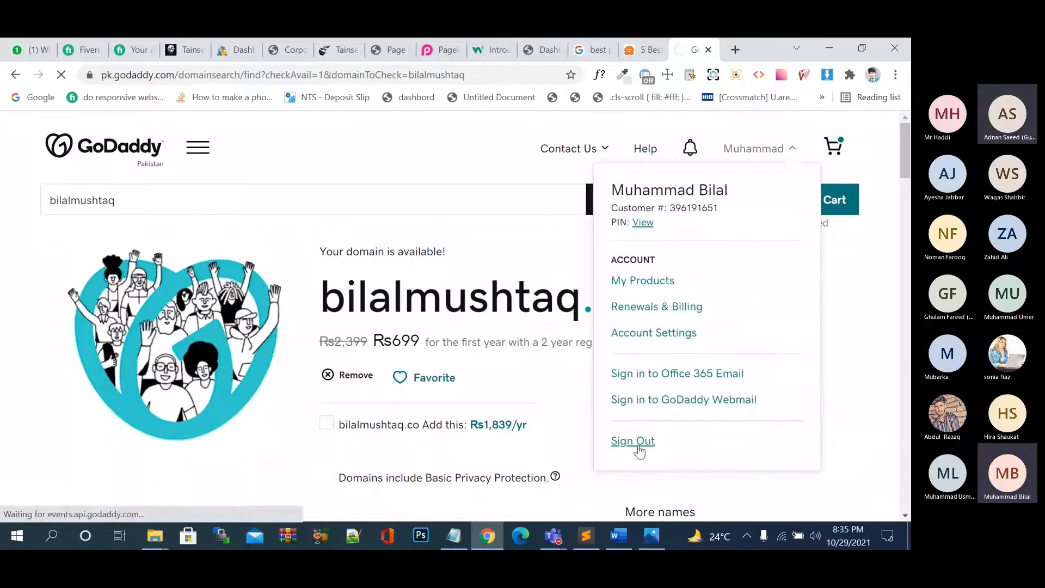
Open the Web Hosting plans page, Economy at Rs499/mo through Maximum at Rs1,599/mo.
{"action": "scroll", "coordinate": [436, 384], "scroll_direction": "down", "scroll_amount": 5}
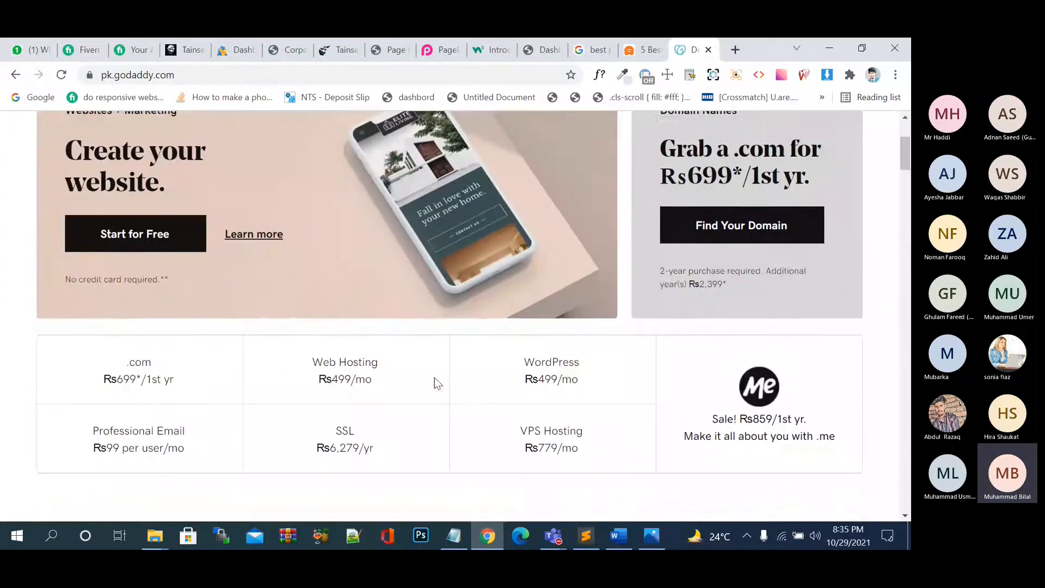
{"action": "scroll", "coordinate": [435, 378], "scroll_direction": "down", "scroll_amount": 1}
{"action": "scroll", "coordinate": [435, 378], "scroll_direction": "up", "scroll_amount": 2}
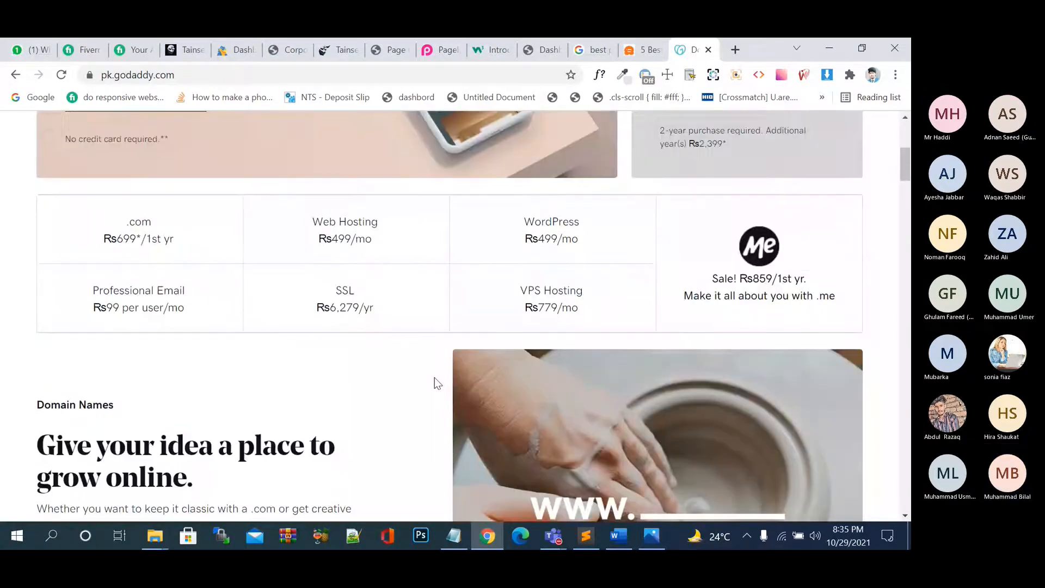
{"action": "left_click", "coordinate": [355, 249]}
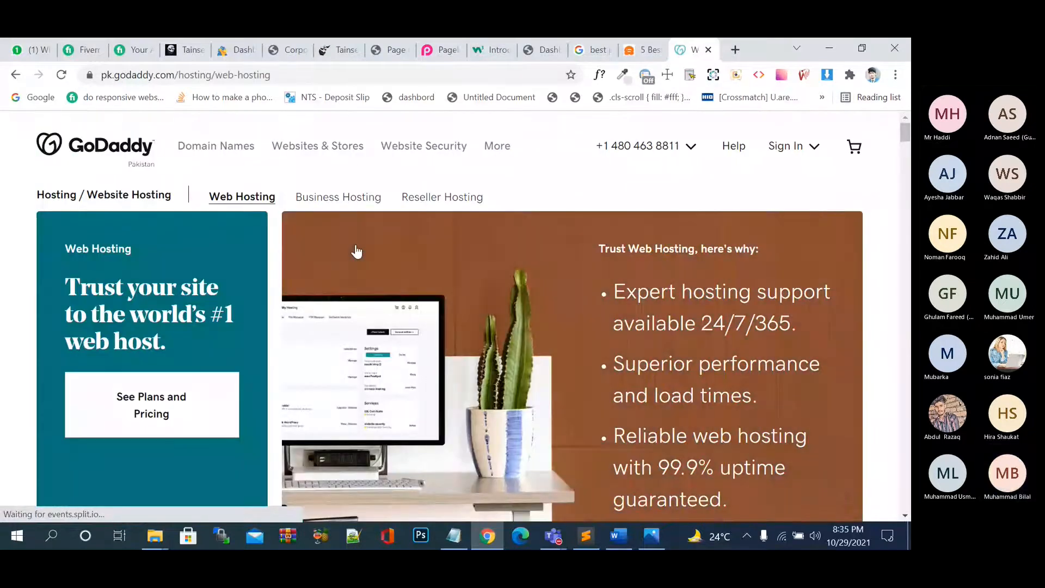
{"action": "scroll", "coordinate": [356, 251], "scroll_direction": "down", "scroll_amount": 8}
{"action": "scroll", "coordinate": [356, 251], "scroll_direction": "up", "scroll_amount": 1}
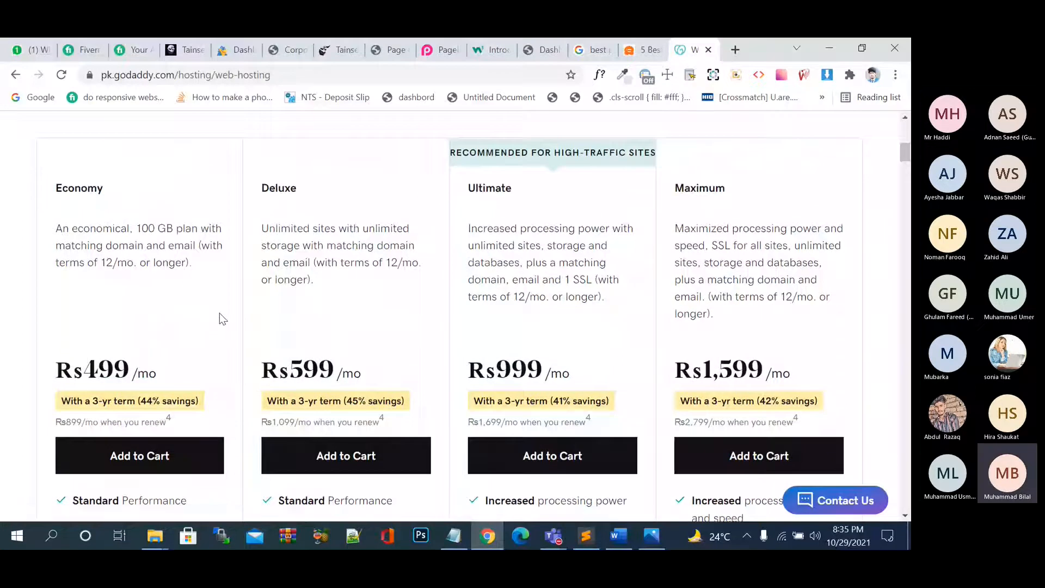
{"action": "scroll", "coordinate": [220, 314], "scroll_direction": "down", "scroll_amount": 1}
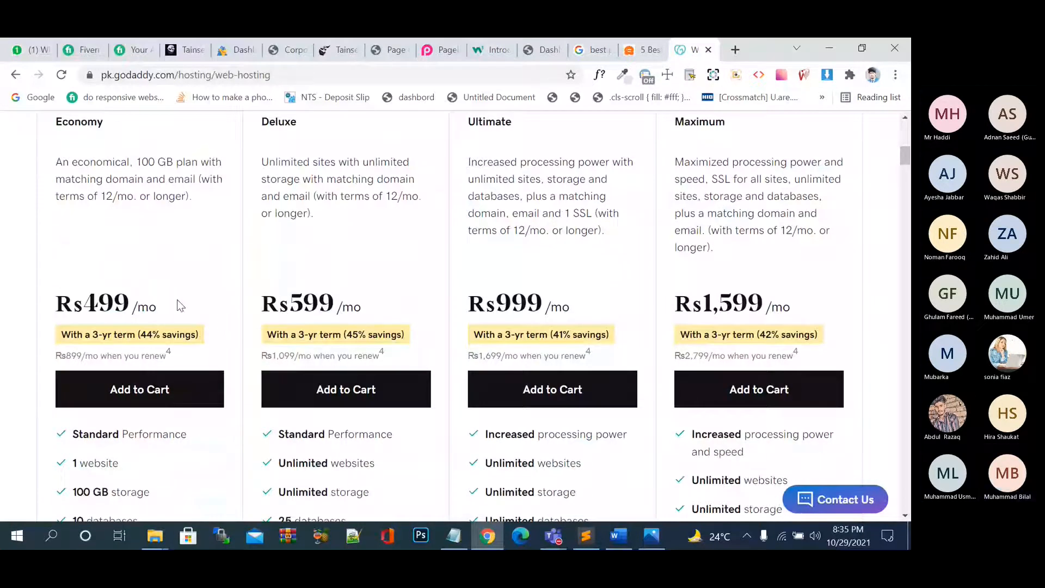
{"action": "scroll", "coordinate": [178, 299], "scroll_direction": "down", "scroll_amount": 1}
{"action": "scroll", "coordinate": [178, 299], "scroll_direction": "up", "scroll_amount": 1}
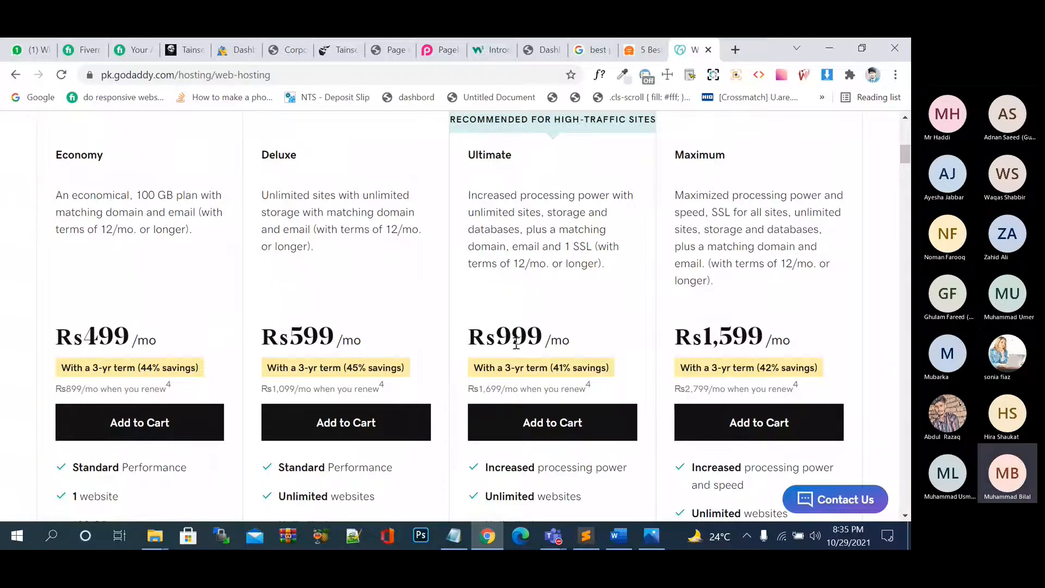
{"action": "scroll", "coordinate": [162, 352], "scroll_direction": "down", "scroll_amount": 3}
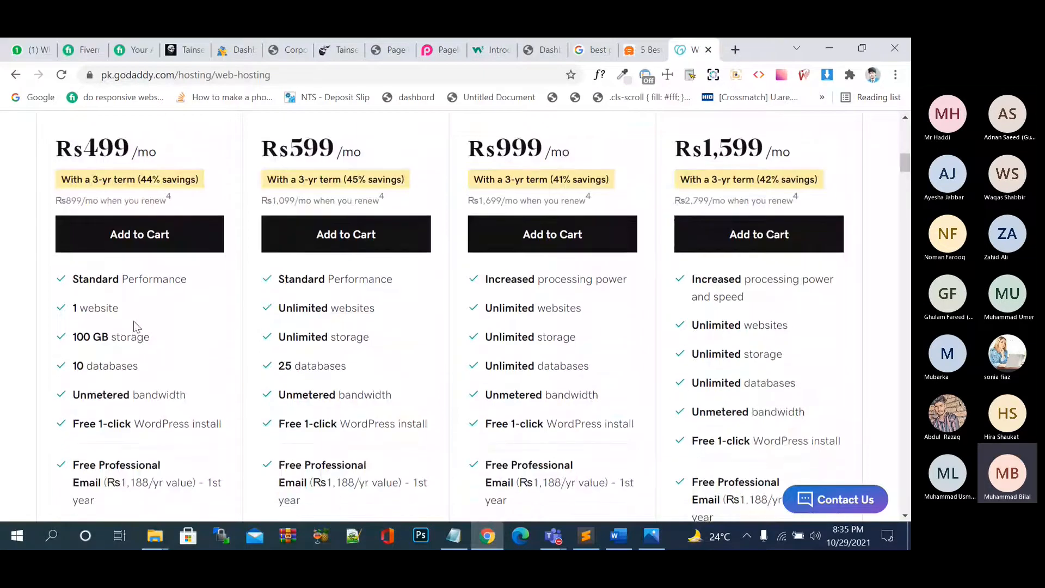
{"action": "scroll", "coordinate": [275, 335], "scroll_direction": "up", "scroll_amount": 1}
{"action": "scroll", "coordinate": [343, 203], "scroll_direction": "up", "scroll_amount": 2}
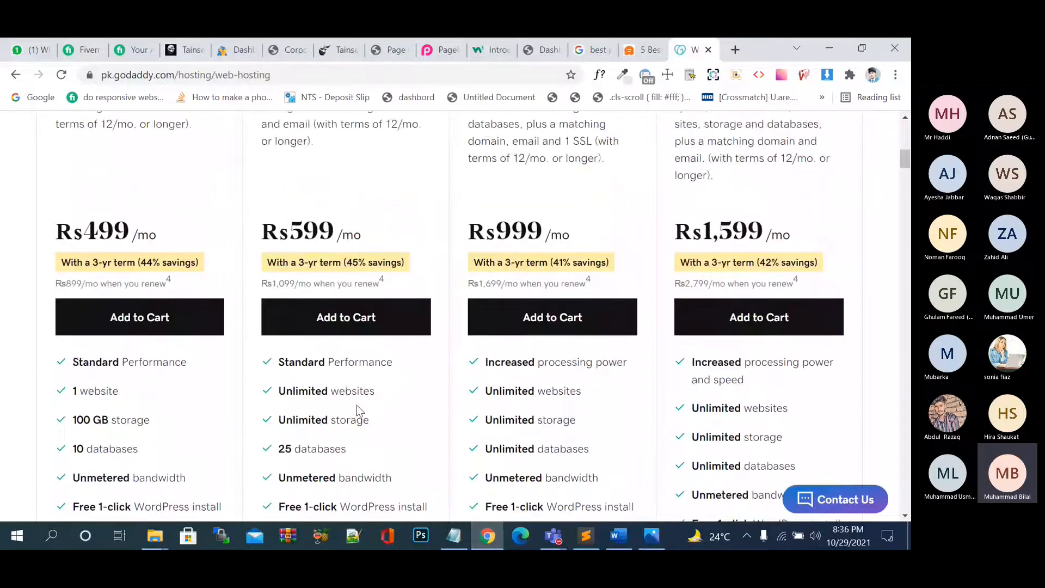
{"action": "scroll", "coordinate": [357, 405], "scroll_direction": "down", "scroll_amount": 2}
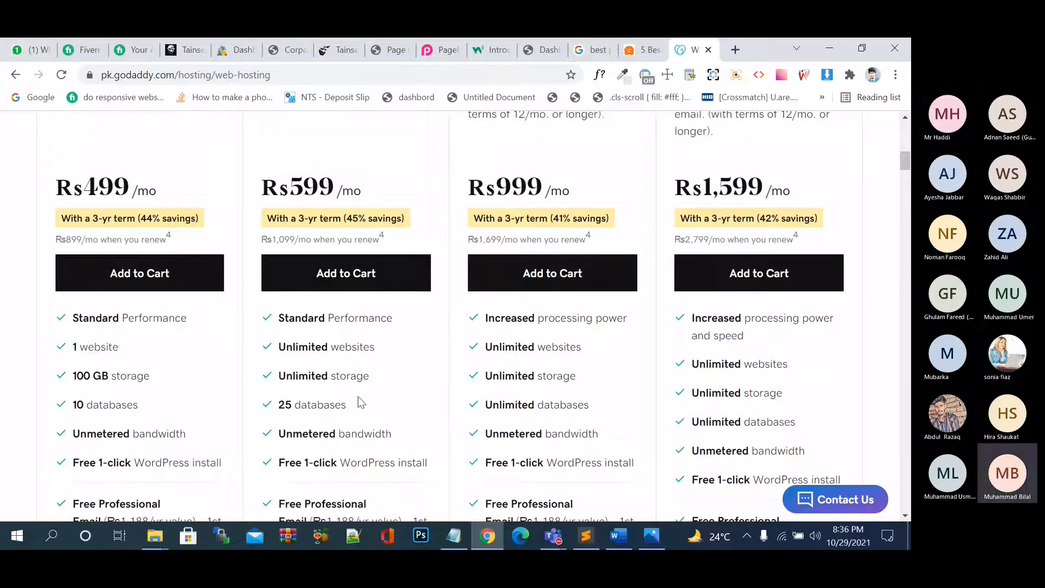
{"action": "scroll", "coordinate": [339, 399], "scroll_direction": "down", "scroll_amount": 1}
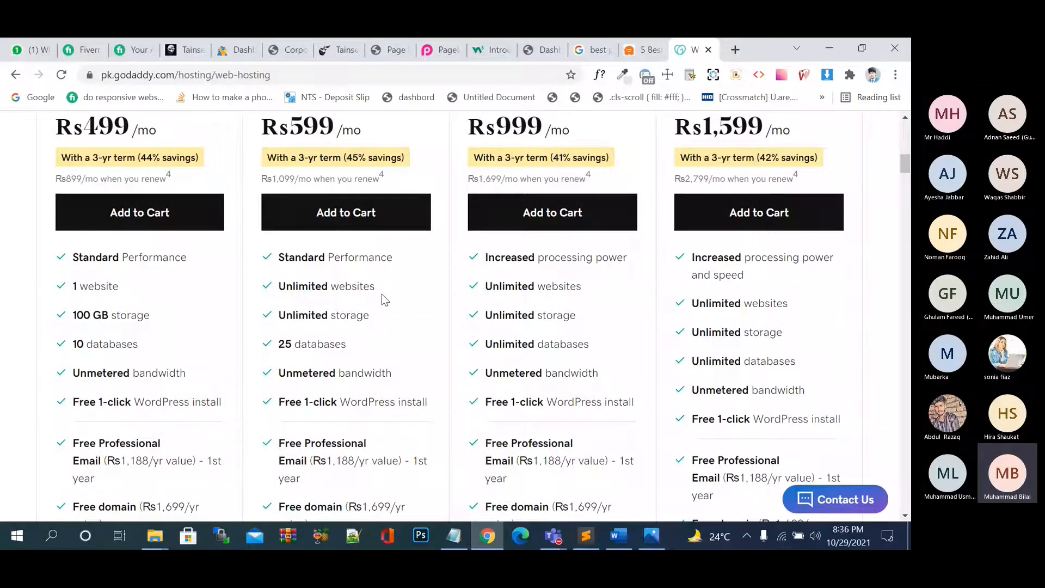
{"action": "scroll", "coordinate": [383, 298], "scroll_direction": "up", "scroll_amount": 1}
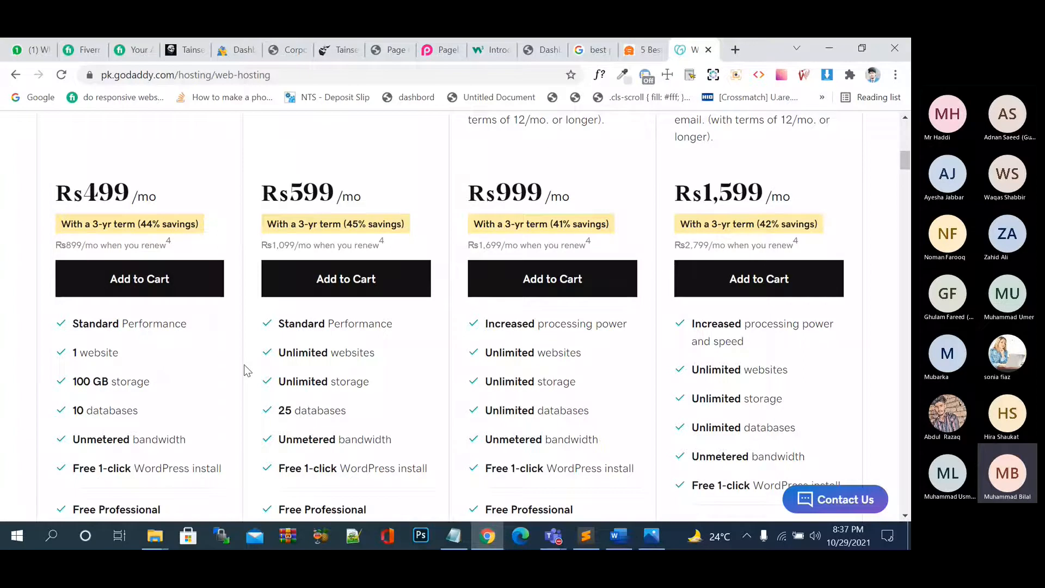
{"action": "scroll", "coordinate": [246, 370], "scroll_direction": "up", "scroll_amount": 5}
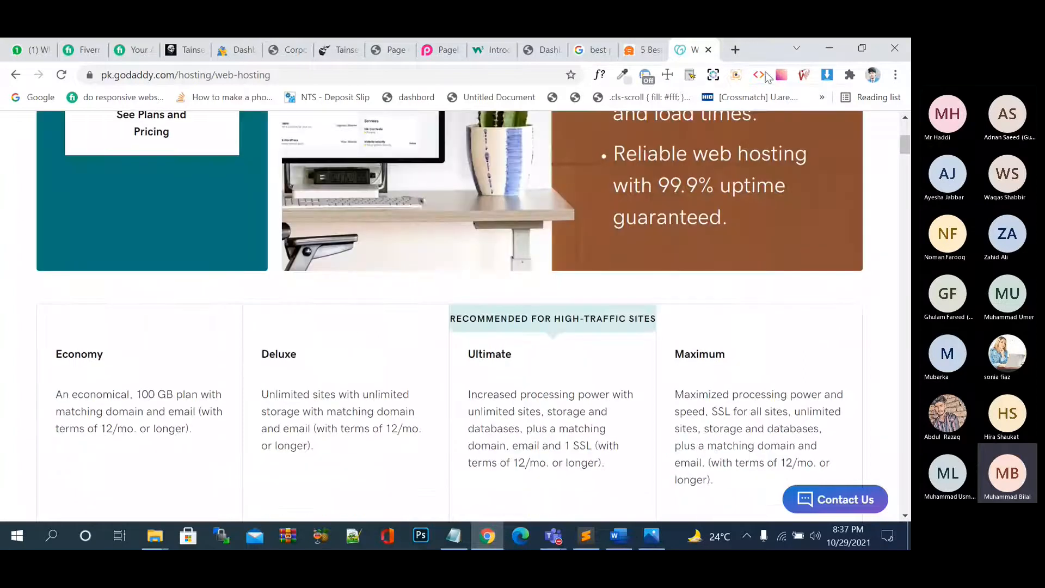
Run a Google search for 'master card' in a new tab, then close that tab.
{"action": "left_click", "coordinate": [739, 49]}
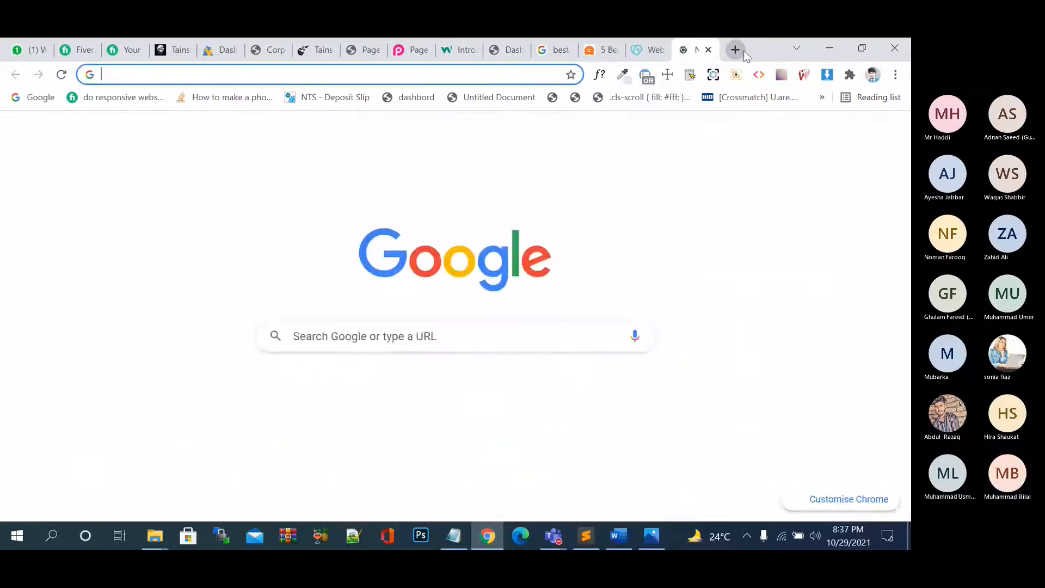
{"action": "type", "text": "master"}
{"action": "key", "text": "Return"}
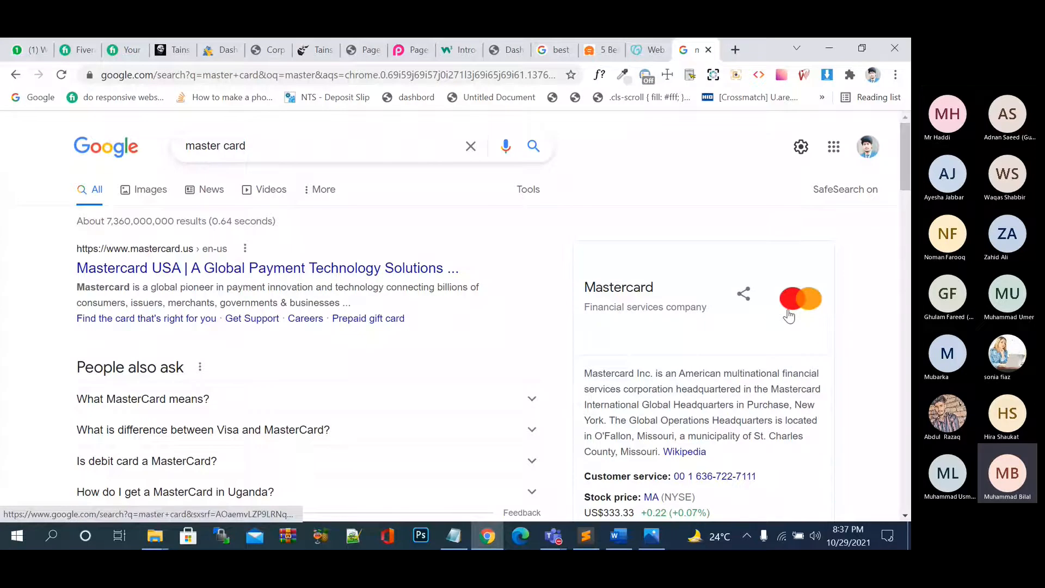
{"action": "left_click", "coordinate": [708, 50]}
Select the 'WP Rocket' heading text in the caching plugins article.
{"action": "scroll", "coordinate": [590, 282], "scroll_direction": "up", "scroll_amount": 9}
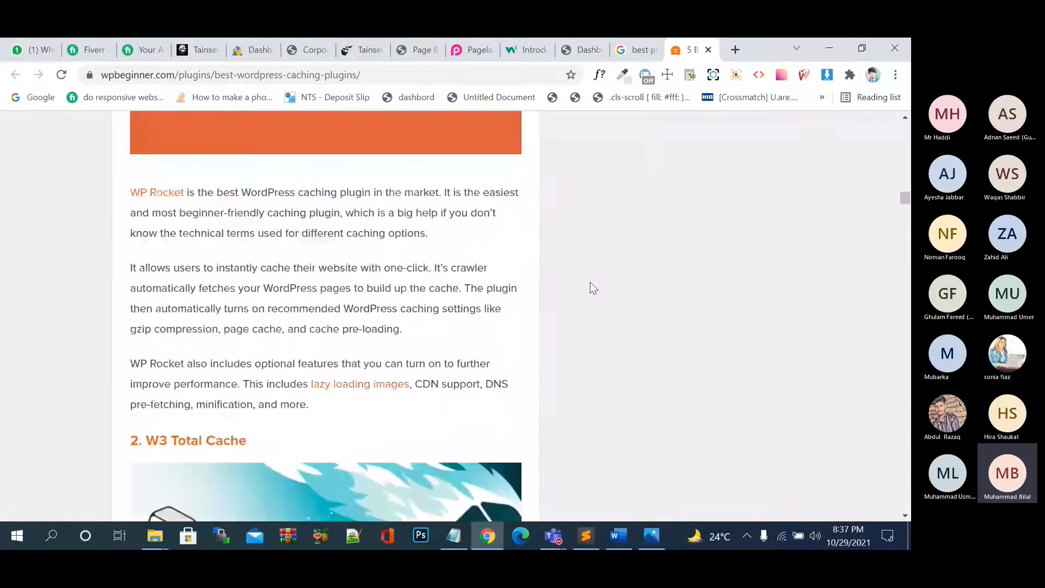
{"action": "scroll", "coordinate": [590, 282], "scroll_direction": "up", "scroll_amount": 8}
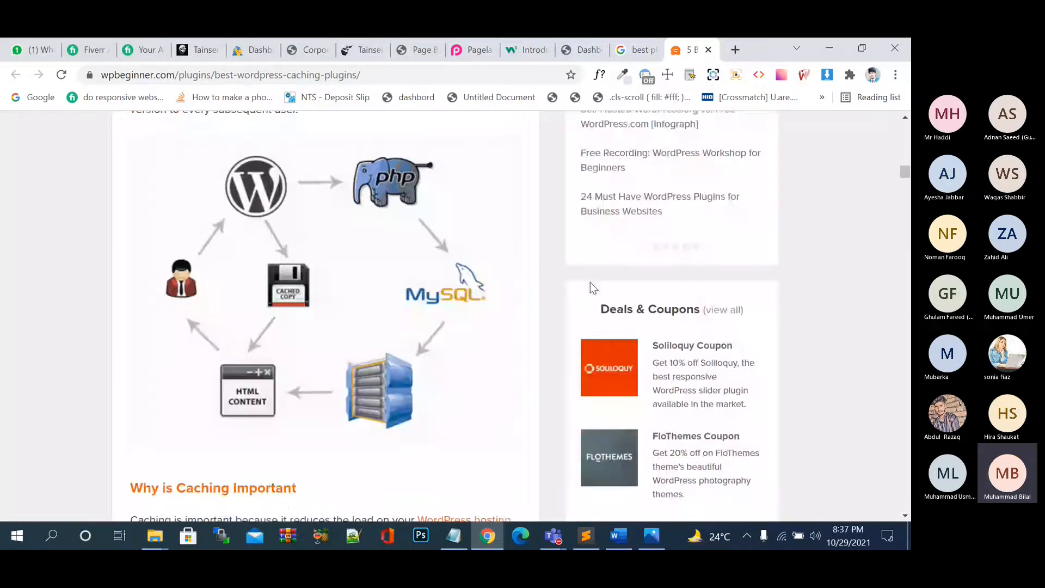
{"action": "scroll", "coordinate": [590, 282], "scroll_direction": "up", "scroll_amount": 4}
{"action": "scroll", "coordinate": [590, 282], "scroll_direction": "down", "scroll_amount": 8}
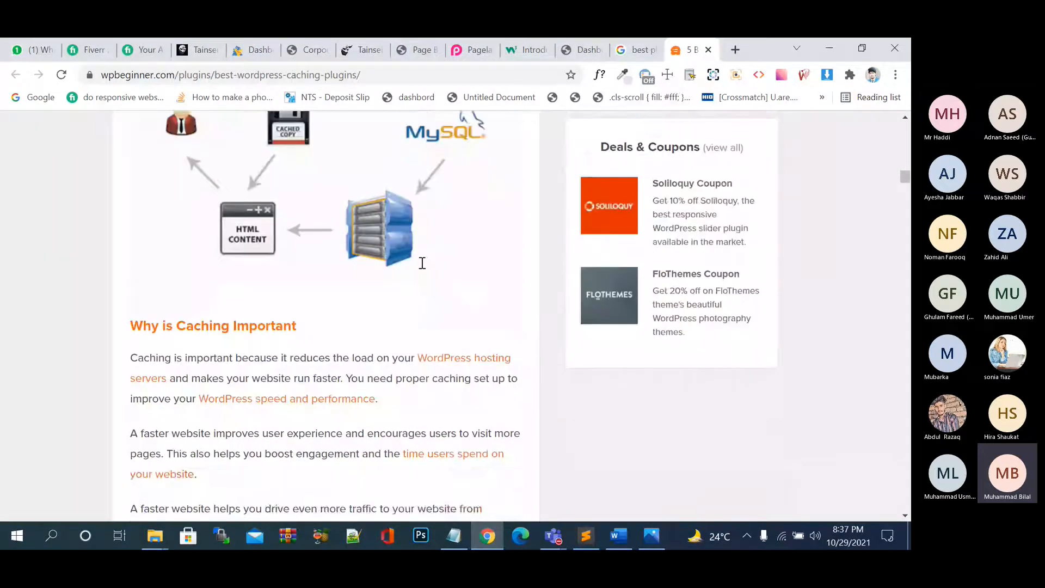
{"action": "scroll", "coordinate": [422, 263], "scroll_direction": "down", "scroll_amount": 7}
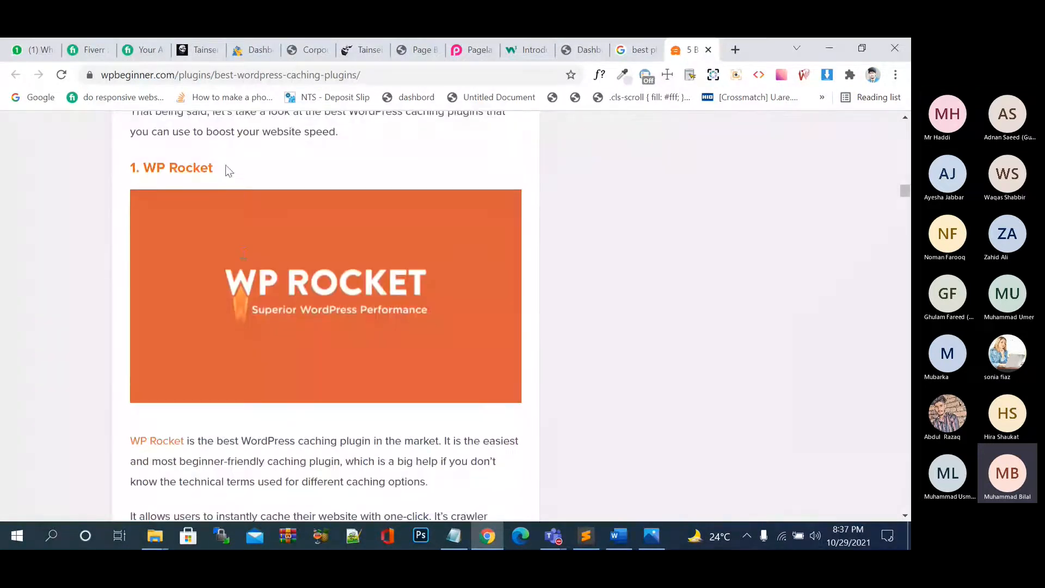
{"action": "left_click_drag", "start_coordinate": [227, 171], "coordinate": [146, 168]}
{"action": "key", "text": "ctrl+c"}
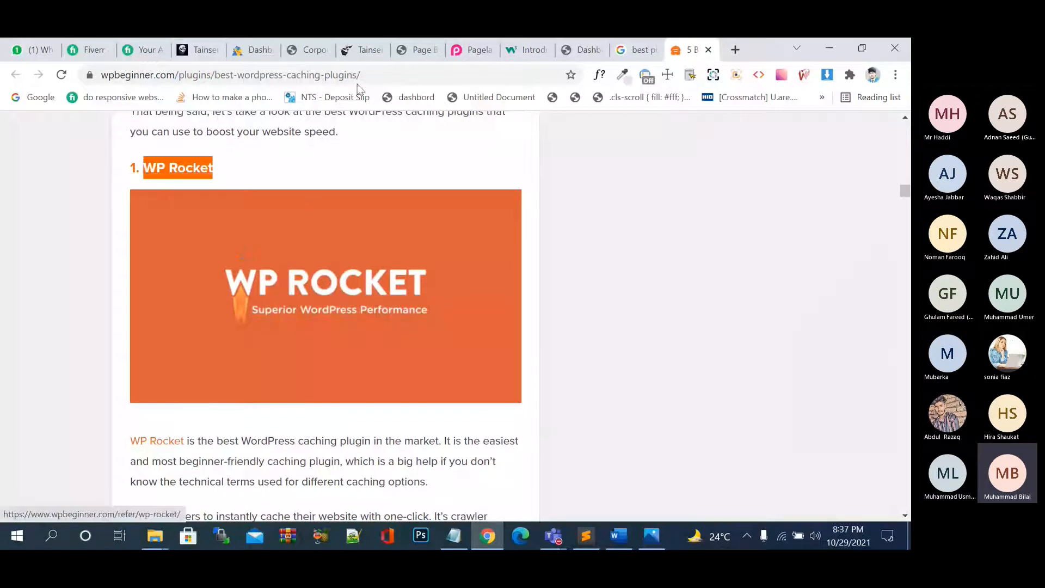
Search the WordPress.org plugin directory for 'WP Rocket' and browse the matching plugins.
{"action": "left_click", "coordinate": [404, 57]}
{"action": "left_click", "coordinate": [698, 246]}
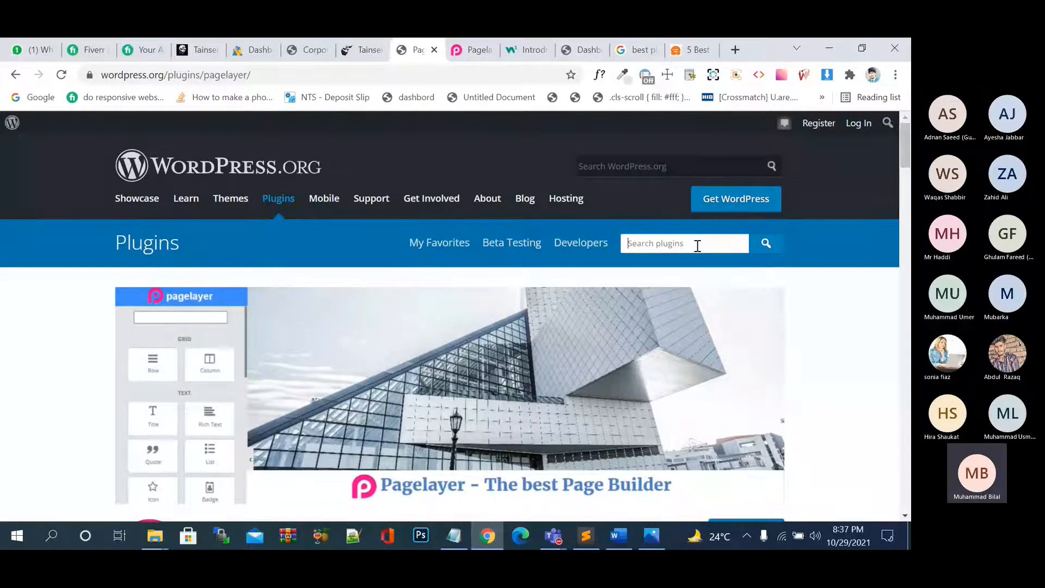
{"action": "key", "text": "ctrl+v"}
{"action": "left_click", "coordinate": [761, 251]}
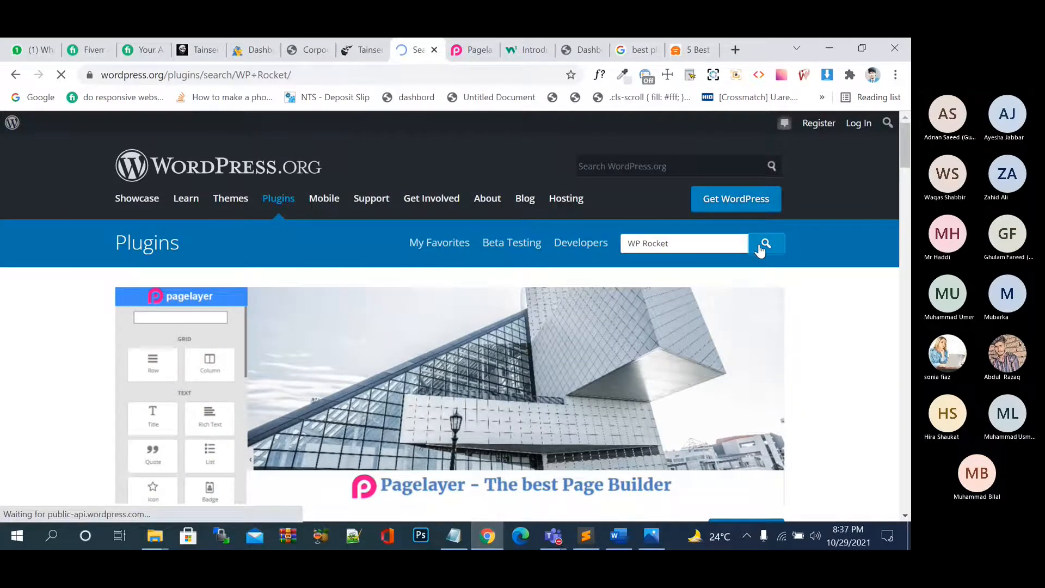
{"action": "scroll", "coordinate": [419, 342], "scroll_direction": "down", "scroll_amount": 2}
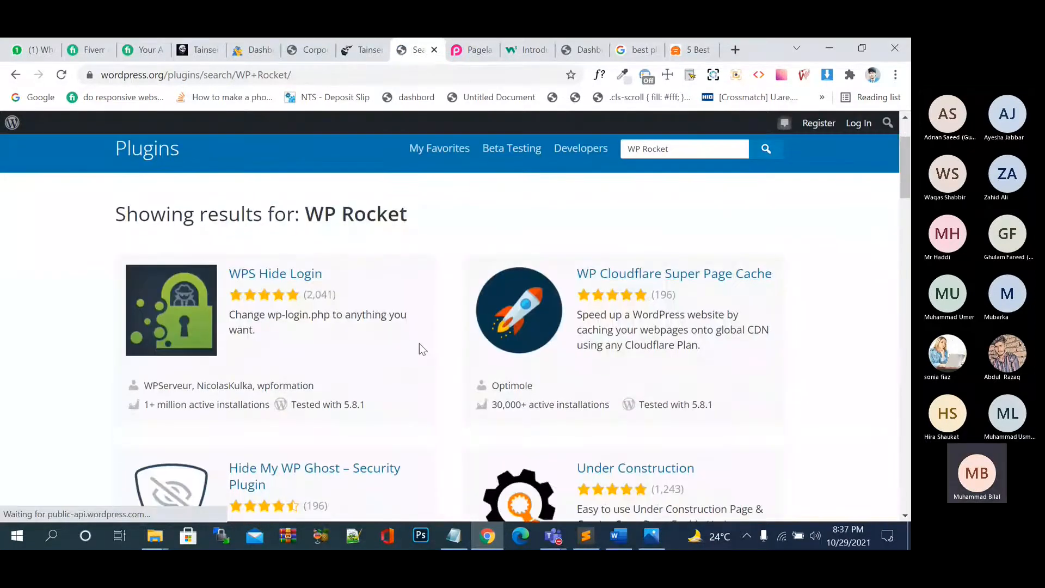
{"action": "scroll", "coordinate": [419, 349], "scroll_direction": "down", "scroll_amount": 1}
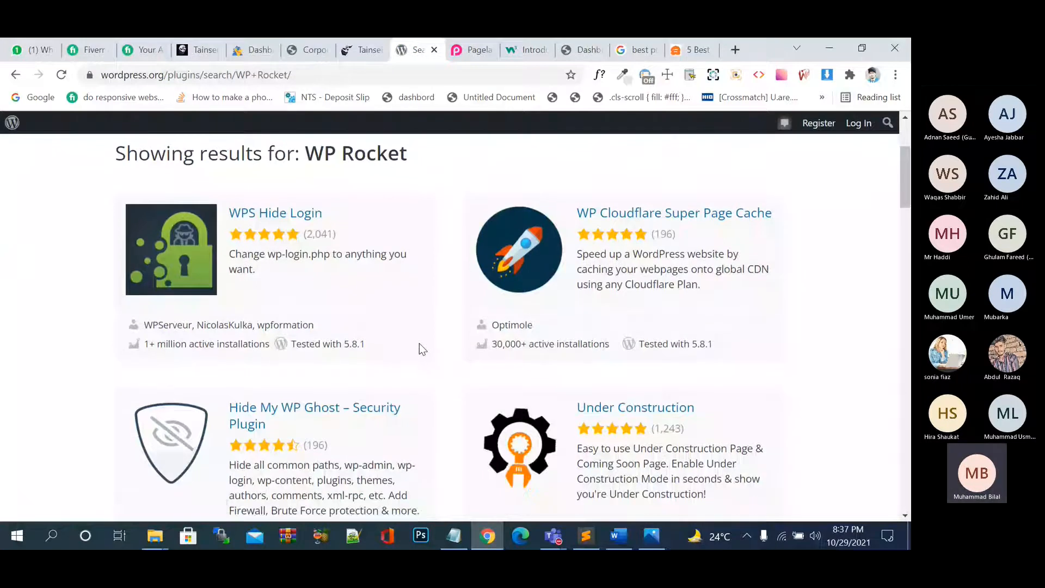
{"action": "scroll", "coordinate": [419, 349], "scroll_direction": "down", "scroll_amount": 6}
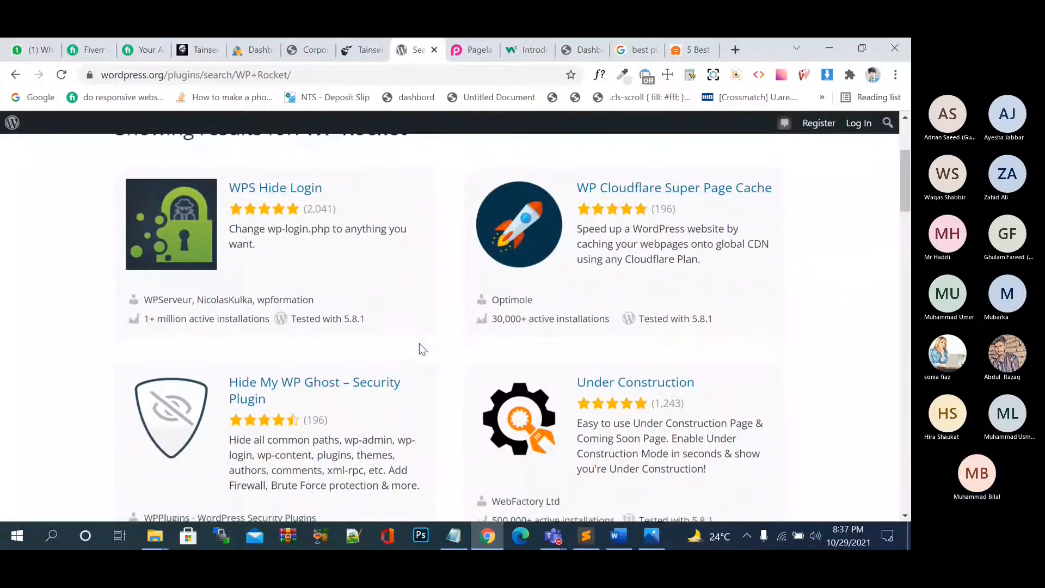
{"action": "scroll", "coordinate": [420, 349], "scroll_direction": "down", "scroll_amount": 10}
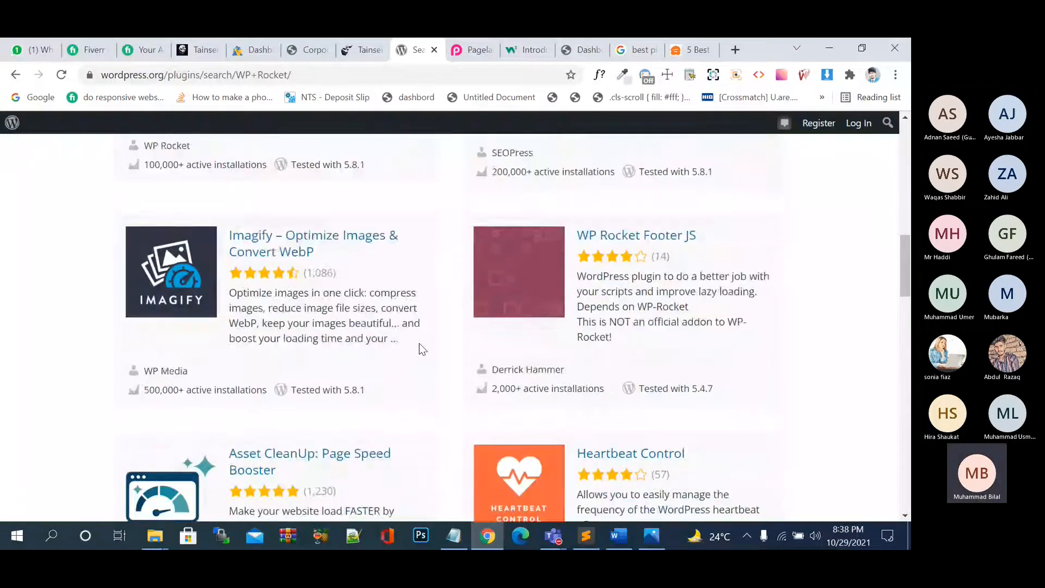
{"action": "scroll", "coordinate": [419, 349], "scroll_direction": "down", "scroll_amount": 2}
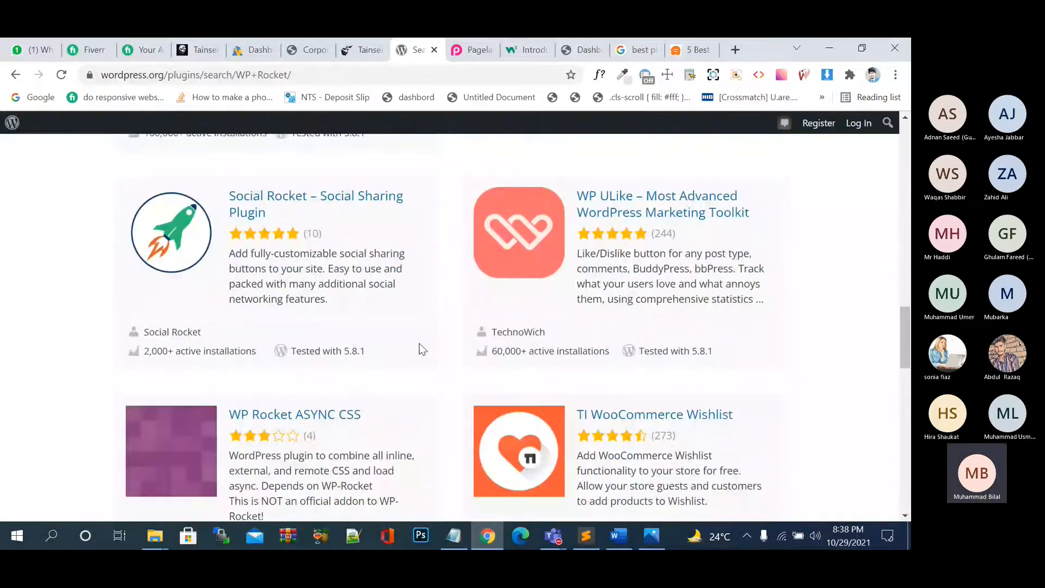
{"action": "scroll", "coordinate": [419, 348], "scroll_direction": "down", "scroll_amount": 5}
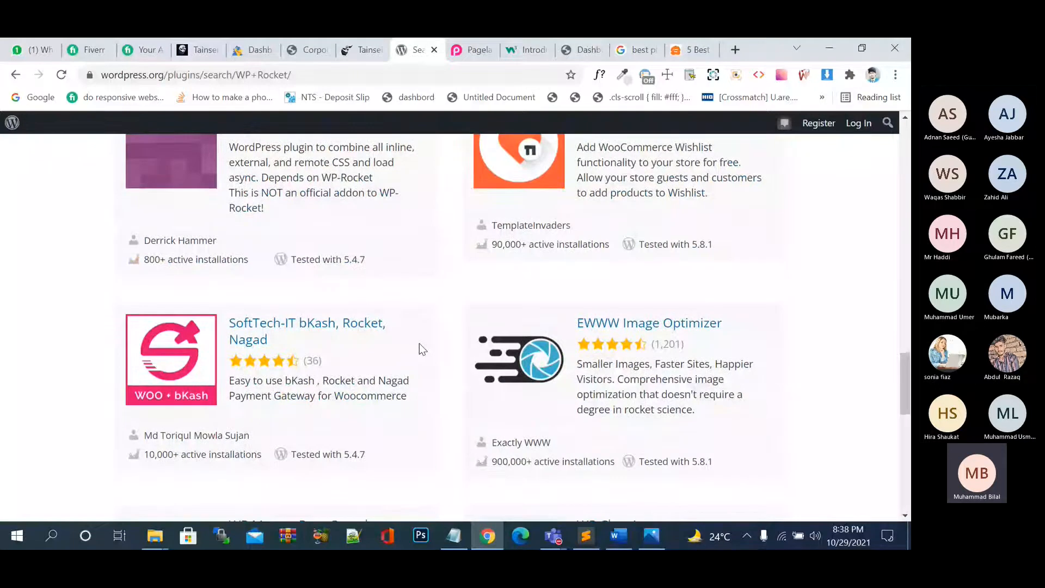
{"action": "left_click", "coordinate": [363, 49]}
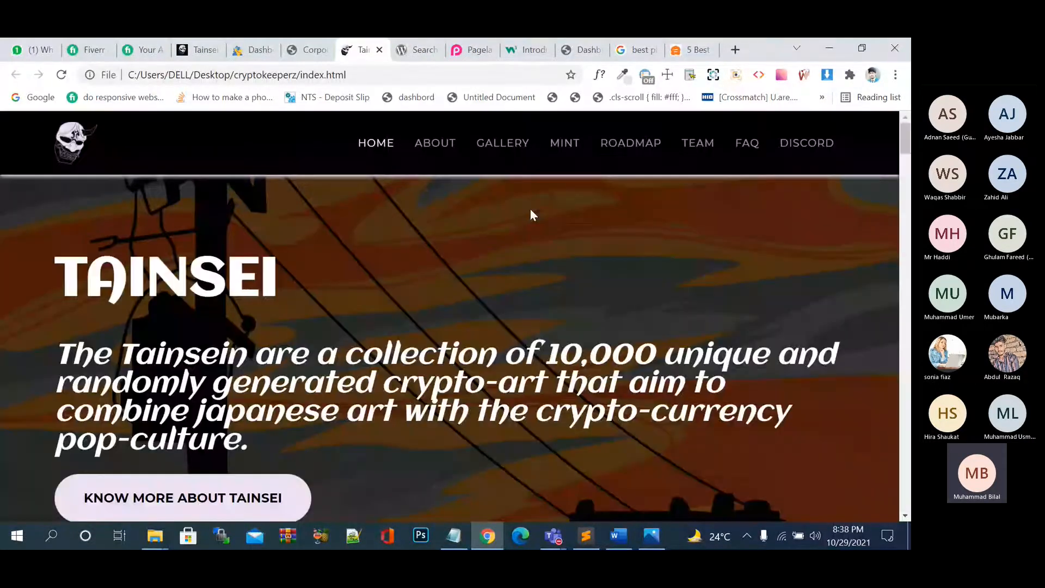
Open the storefront in a new tab from the admin Dashboard's Visit Store link.
{"action": "left_click", "coordinate": [594, 45]}
{"action": "mouse_move", "coordinate": [54, 123]}
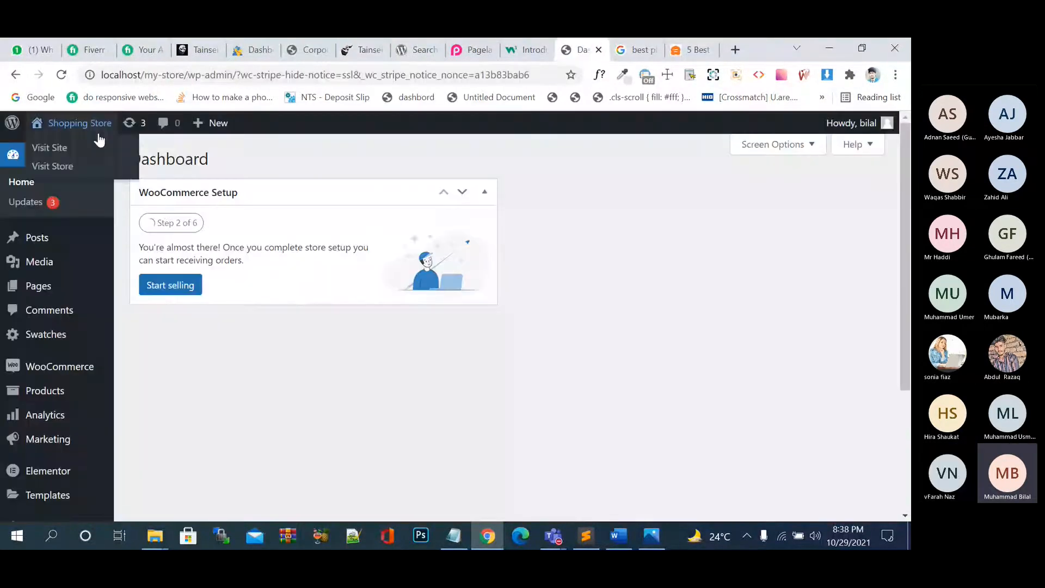
{"action": "right_click", "coordinate": [59, 147]}
{"action": "left_click", "coordinate": [98, 154]}
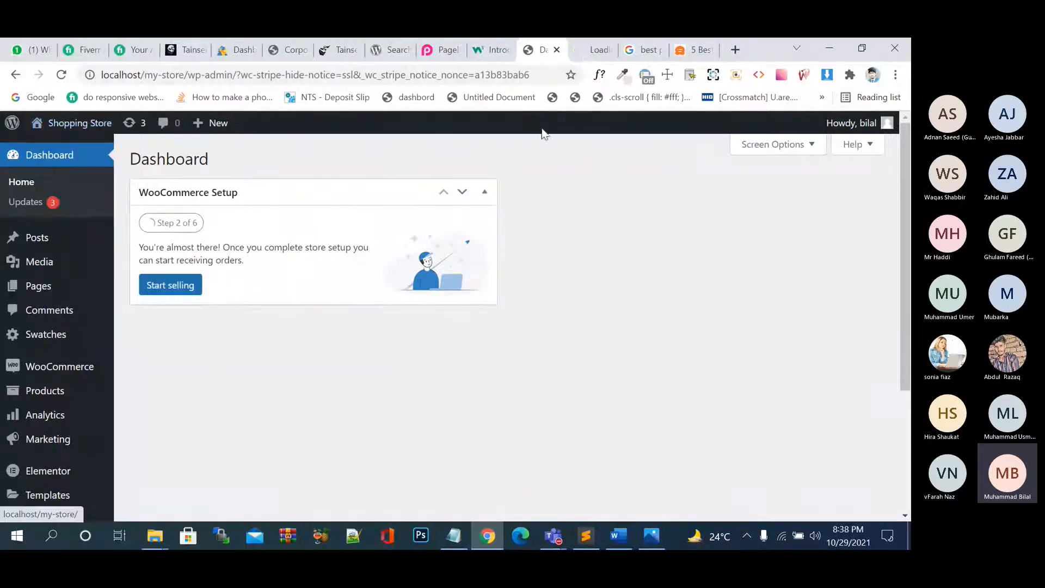
{"action": "left_click", "coordinate": [590, 49]}
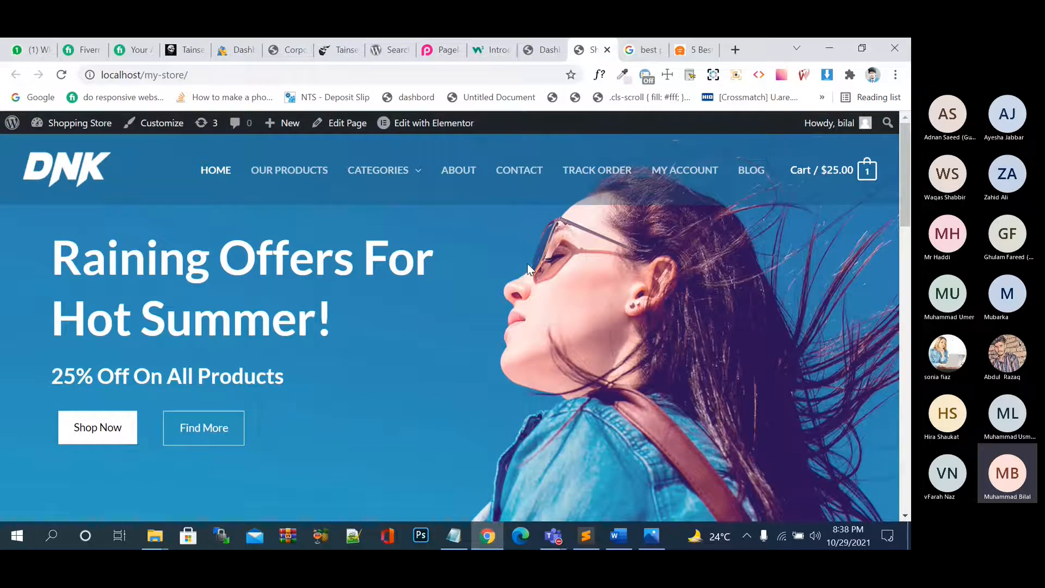
Go to My Account > Orders and look over the failed $28.60 order.
{"action": "left_click", "coordinate": [692, 170]}
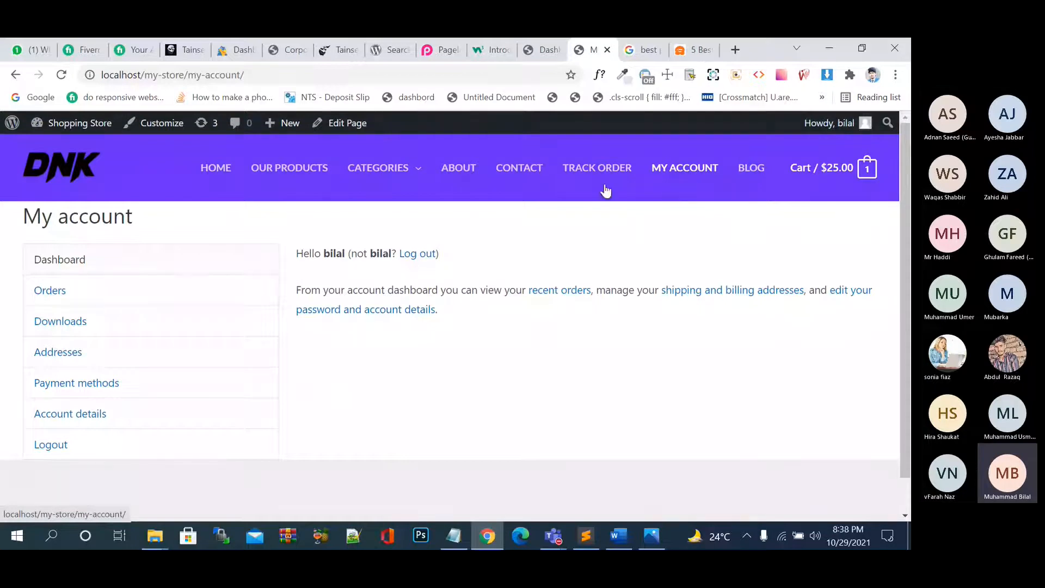
{"action": "left_click", "coordinate": [217, 170]}
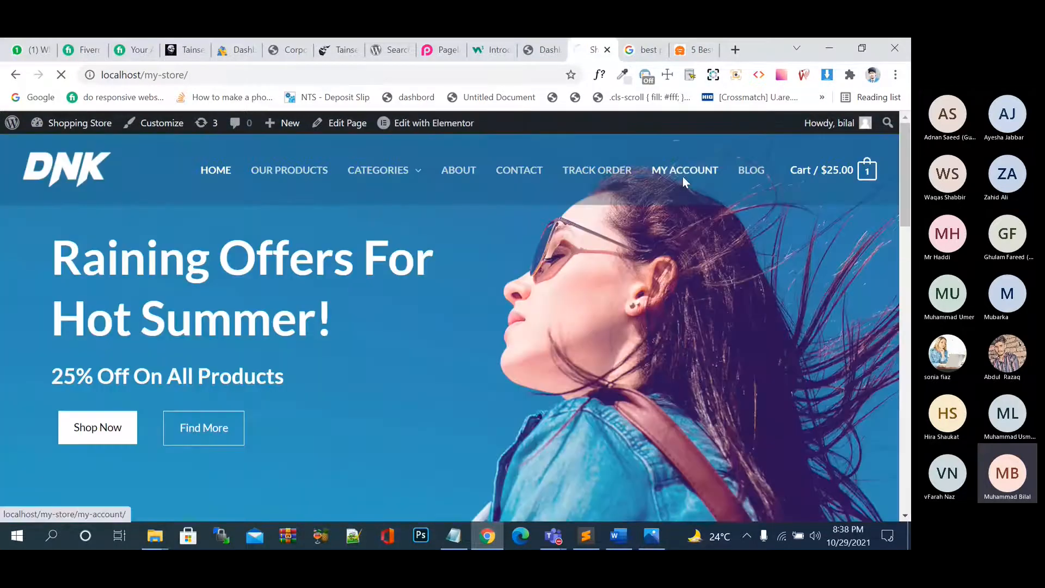
{"action": "left_click", "coordinate": [684, 180]}
{"action": "left_click", "coordinate": [106, 299]}
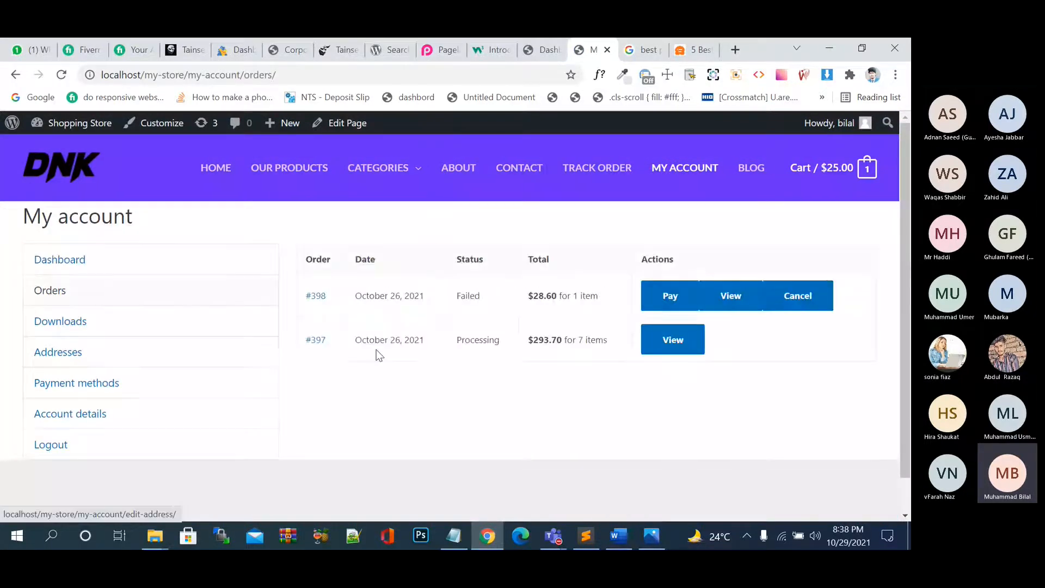
{"action": "left_click", "coordinate": [691, 303]}
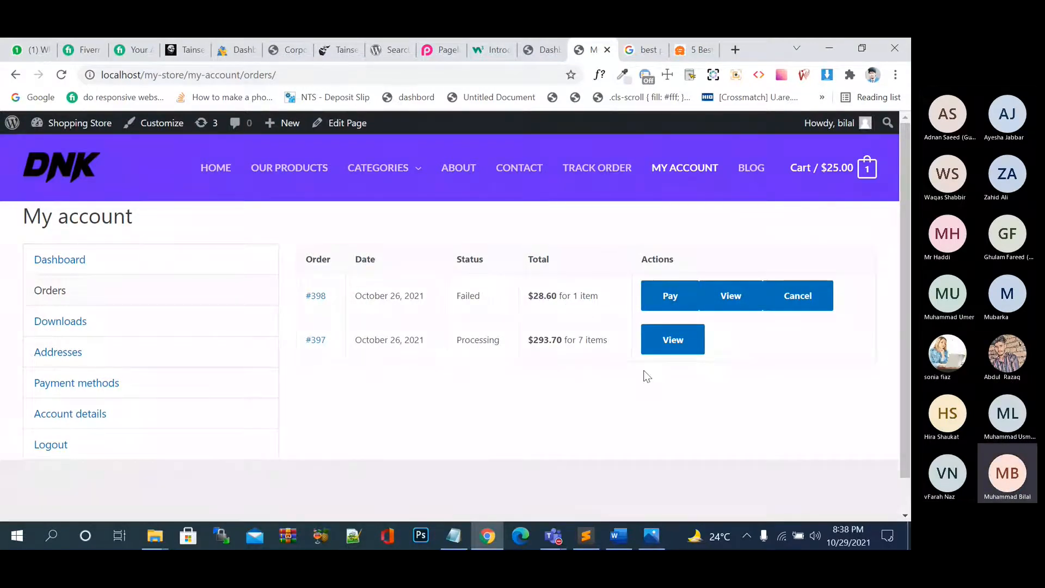
{"action": "left_click_drag", "start_coordinate": [615, 342], "coordinate": [414, 383]}
{"action": "left_click", "coordinate": [414, 383]}
{"action": "left_click_drag", "start_coordinate": [615, 292], "coordinate": [490, 301]}
{"action": "left_click", "coordinate": [488, 300]}
Start paying for the failed order and choose Credit Card (Stripe) as the payment method.
{"action": "left_click", "coordinate": [686, 302]}
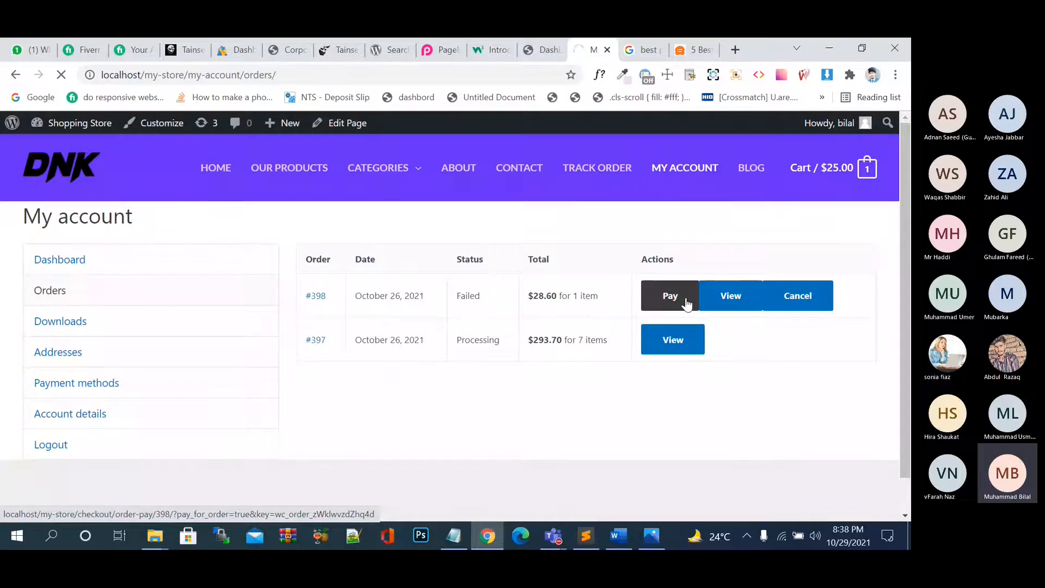
{"action": "scroll", "coordinate": [664, 322], "scroll_direction": "down", "scroll_amount": 5}
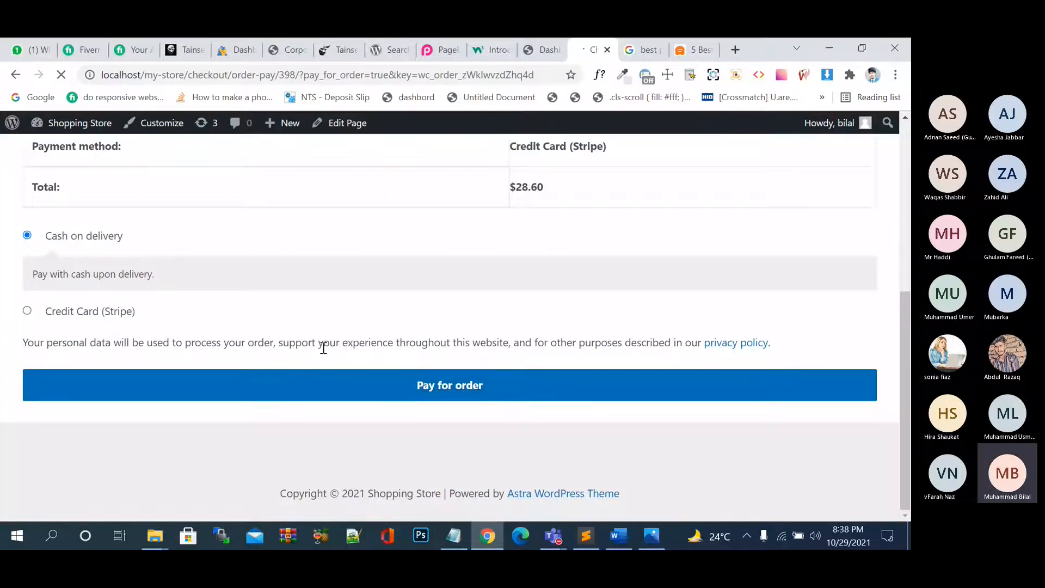
{"action": "left_click", "coordinate": [52, 314]}
{"action": "scroll", "coordinate": [185, 368], "scroll_direction": "down", "scroll_amount": 3}
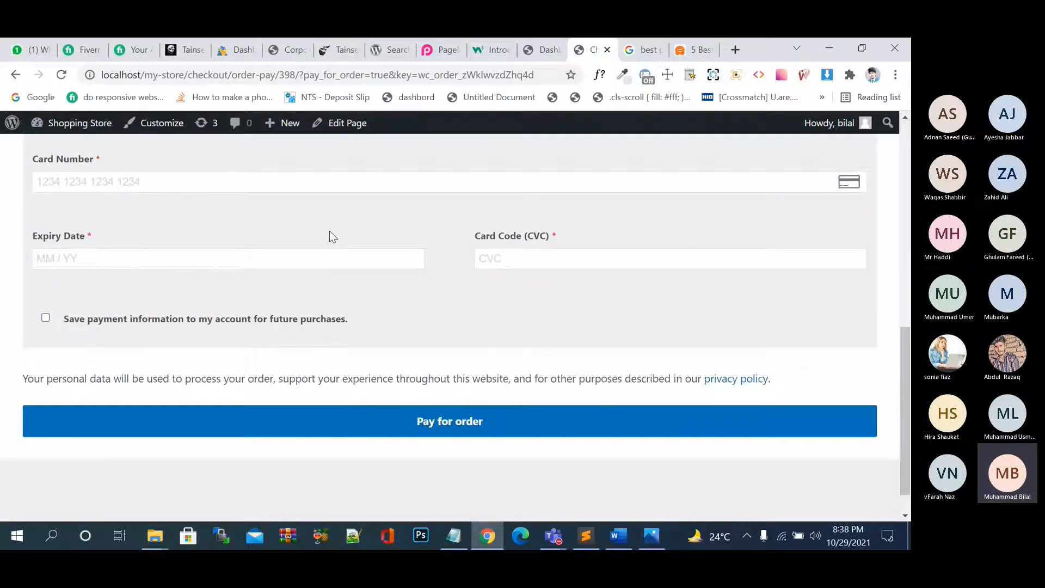
{"action": "scroll", "coordinate": [329, 231], "scroll_direction": "up", "scroll_amount": 2}
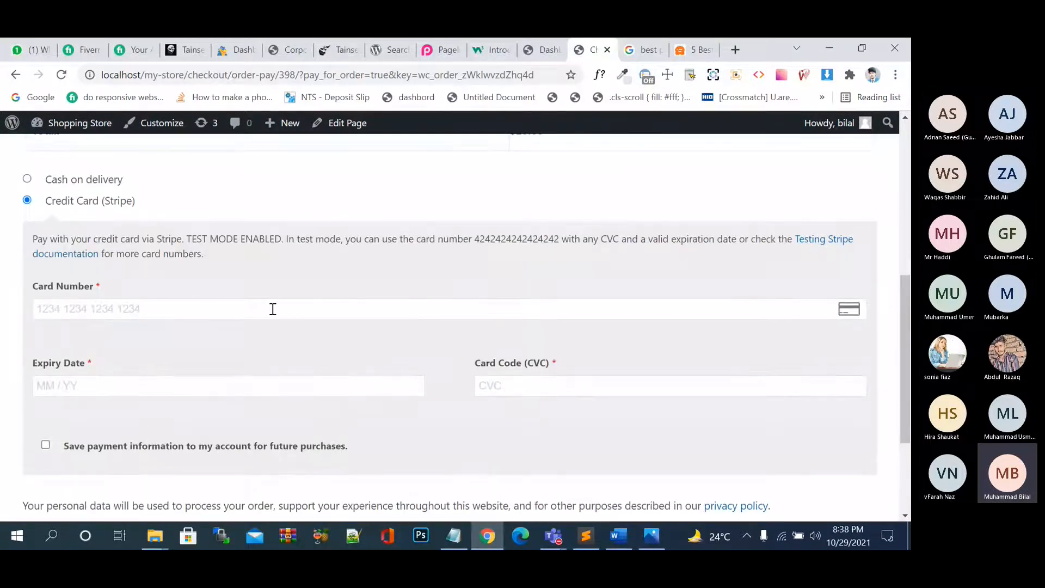
{"action": "scroll", "coordinate": [271, 308], "scroll_direction": "down", "scroll_amount": 3}
{"action": "scroll", "coordinate": [273, 309], "scroll_direction": "up", "scroll_amount": 10}
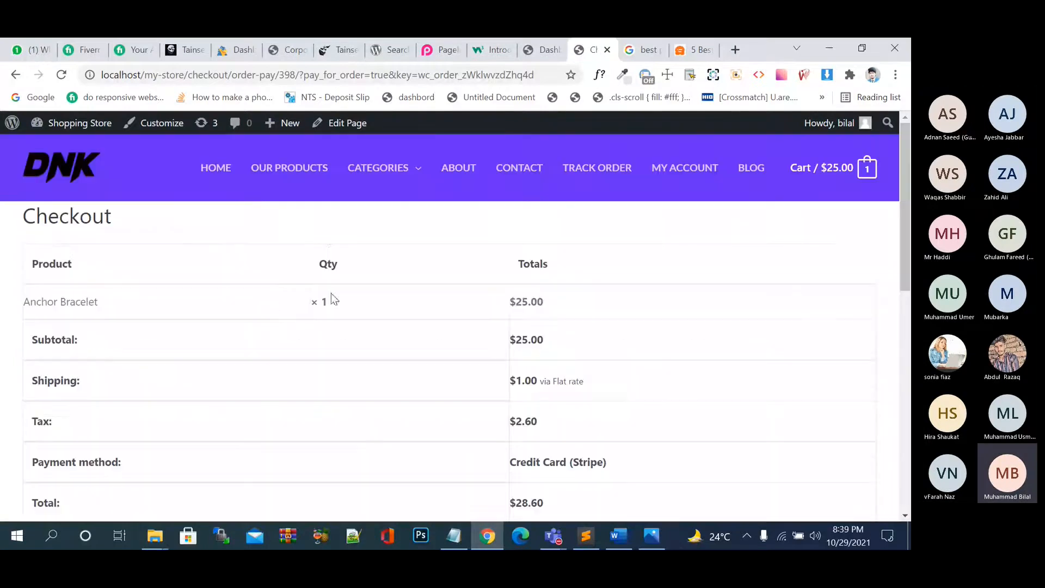
Open the admin Comments list from the Shopping Store Dashboard.
{"action": "left_click", "coordinate": [221, 169]}
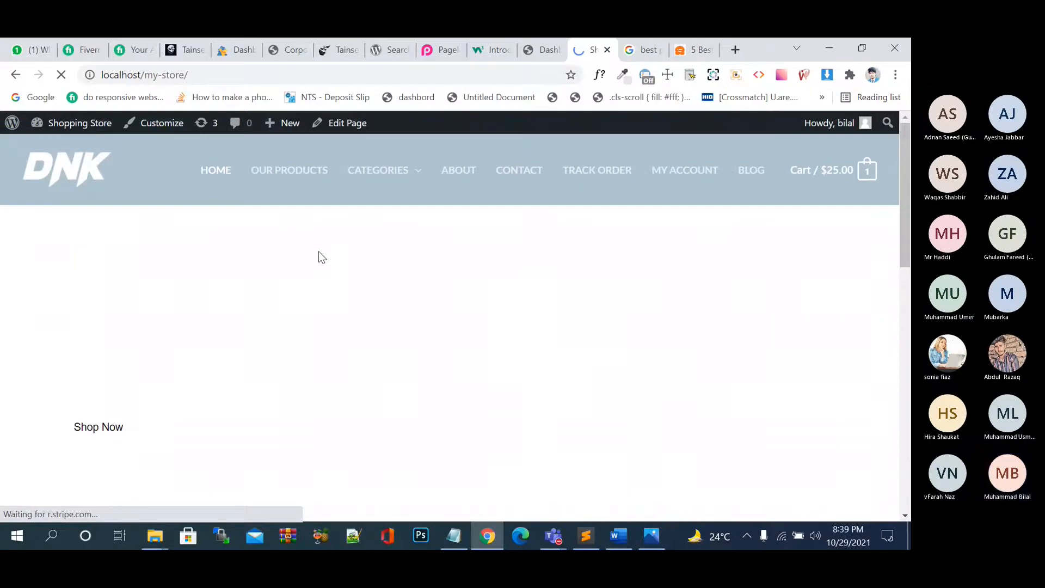
{"action": "scroll", "coordinate": [319, 251], "scroll_direction": "down", "scroll_amount": 3}
{"action": "scroll", "coordinate": [318, 251], "scroll_direction": "down", "scroll_amount": 10}
{"action": "scroll", "coordinate": [319, 251], "scroll_direction": "up", "scroll_amount": 13}
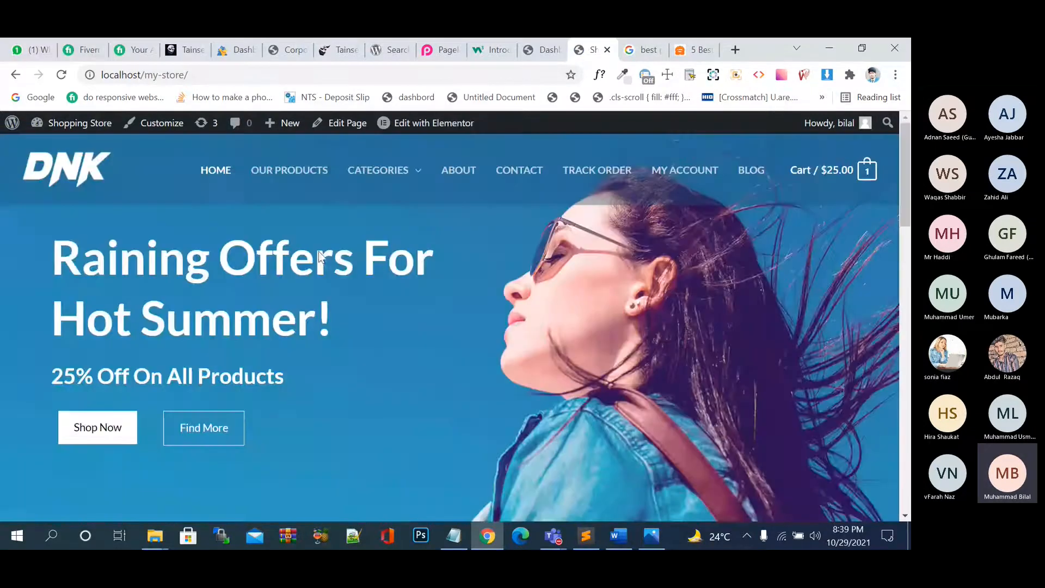
{"action": "left_click", "coordinate": [544, 51]}
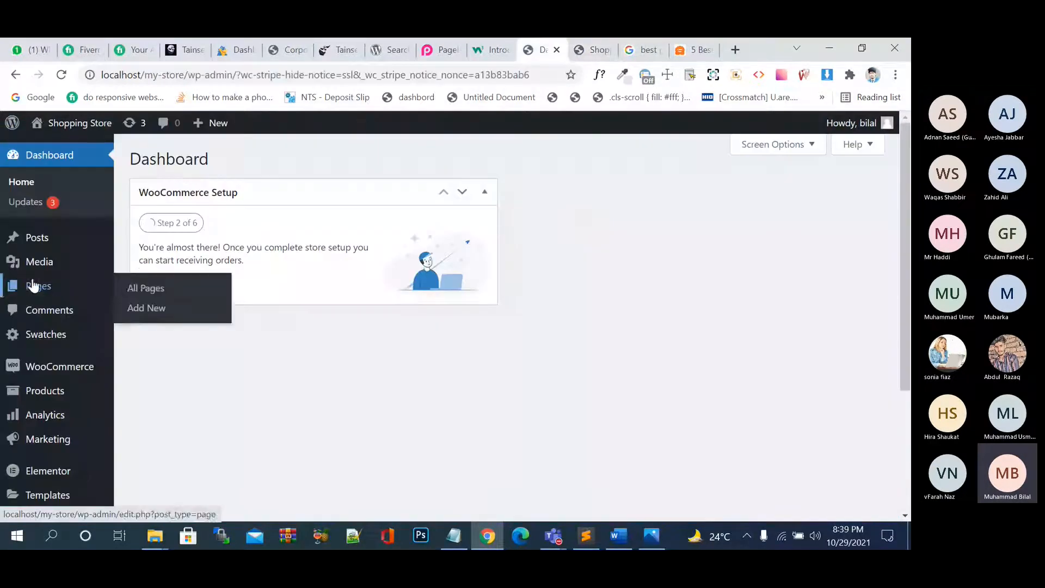
{"action": "mouse_move", "coordinate": [49, 263]}
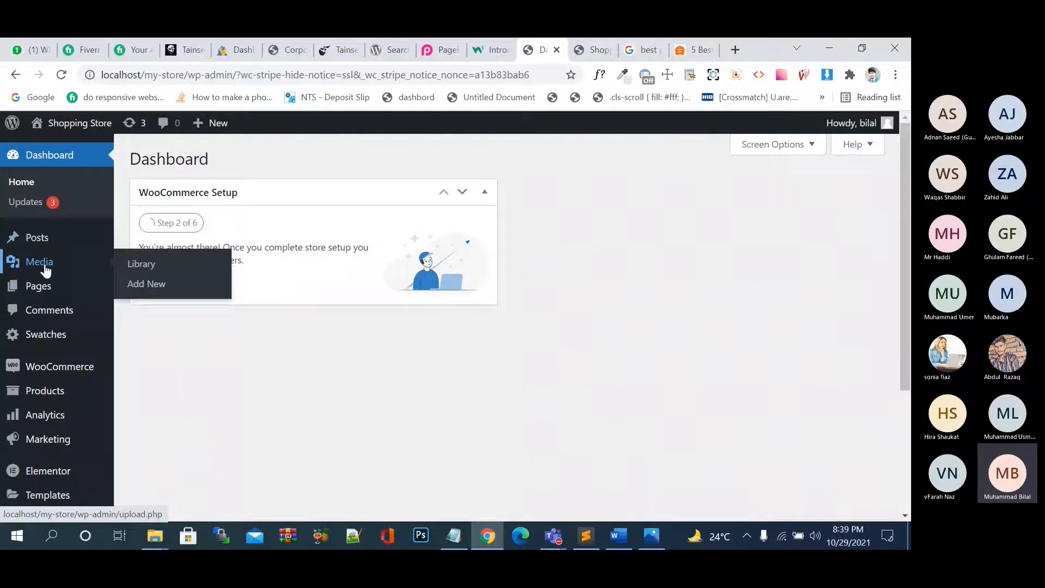
{"action": "left_click", "coordinate": [49, 311]}
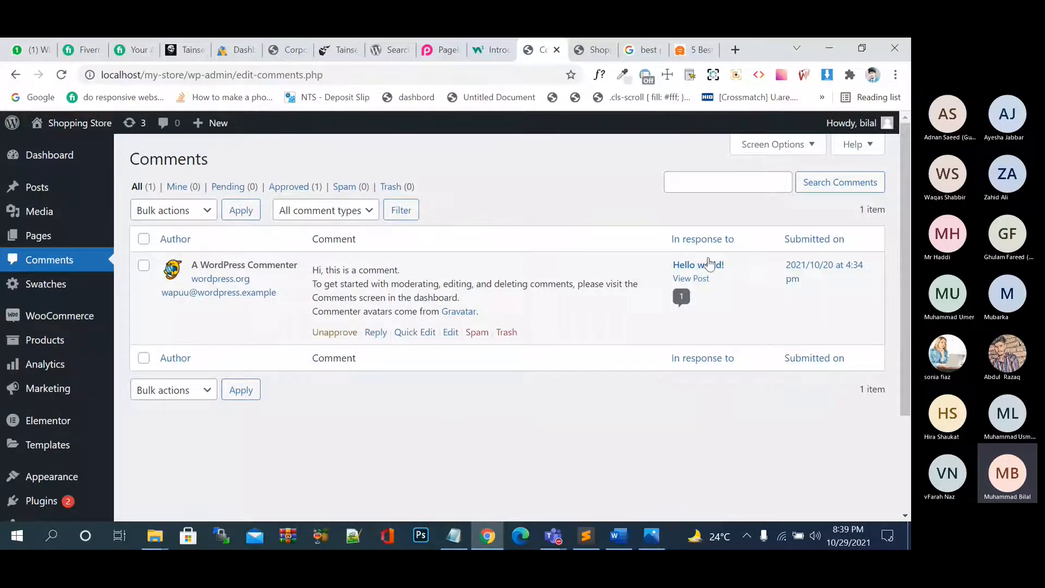
Post the comment 'hi i am here' on the Hello world! post.
{"action": "right_click", "coordinate": [707, 280]}
{"action": "left_click", "coordinate": [737, 290]}
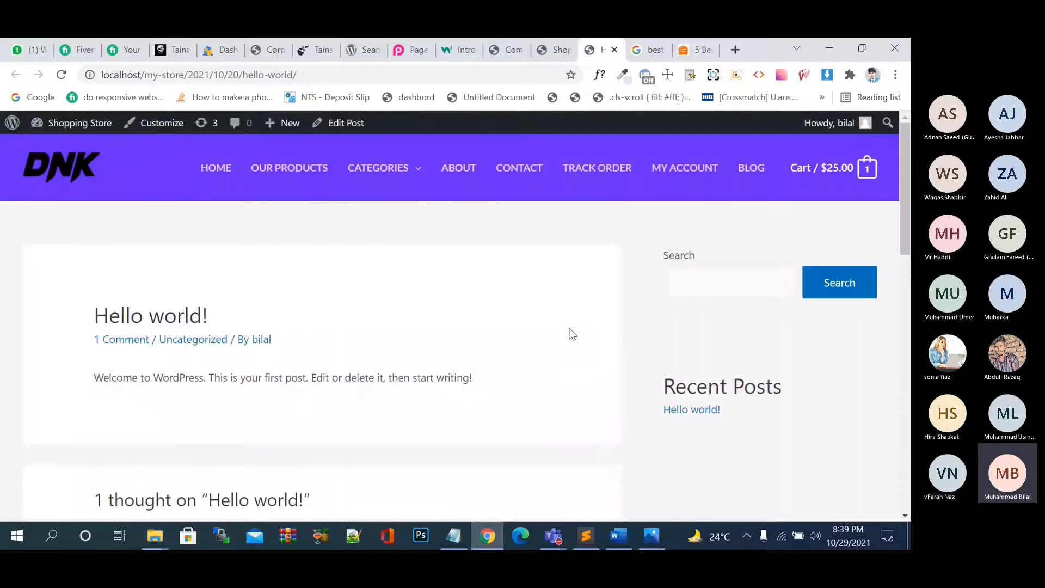
{"action": "scroll", "coordinate": [572, 334], "scroll_direction": "down", "scroll_amount": 5}
{"action": "scroll", "coordinate": [571, 334], "scroll_direction": "down", "scroll_amount": 5}
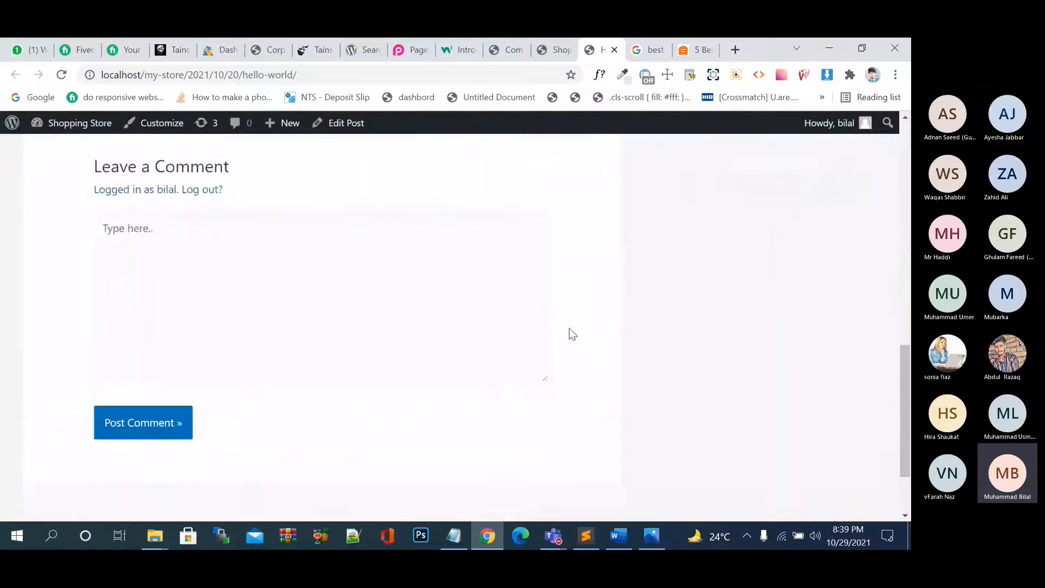
{"action": "left_click", "coordinate": [268, 276]}
{"action": "type", "text": "hi"}
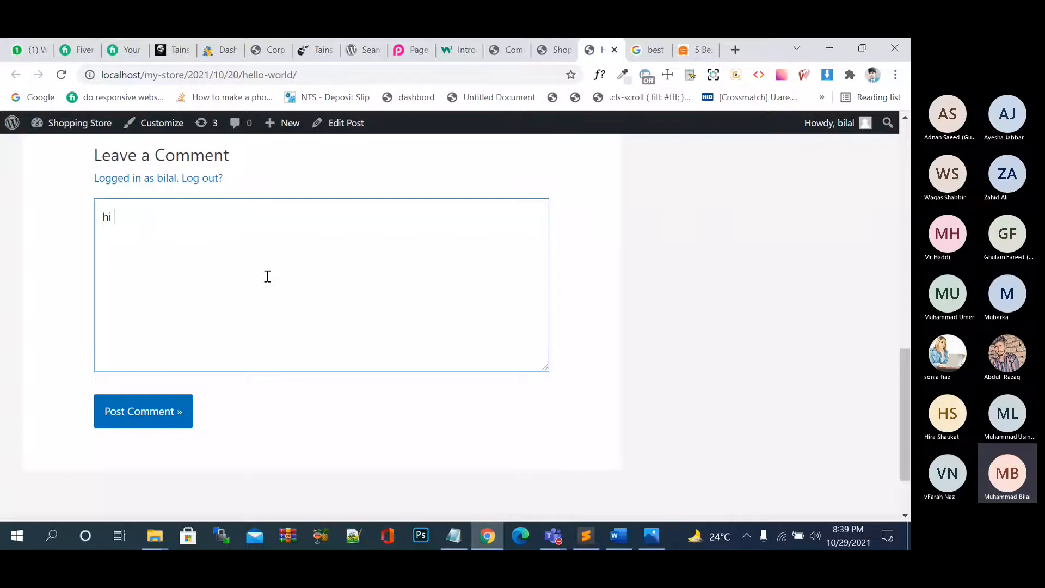
{"action": "type", "text": "i am here"}
{"action": "left_click", "coordinate": [152, 419]}
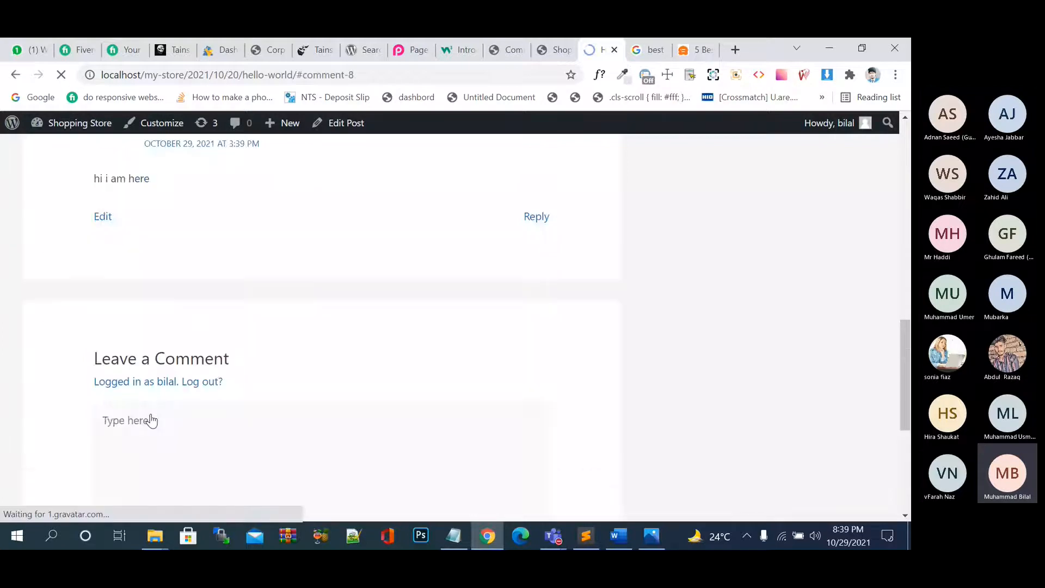
{"action": "scroll", "coordinate": [441, 349], "scroll_direction": "up", "scroll_amount": 5}
Reload the admin Comments list to confirm the new comment appears.
{"action": "left_click", "coordinate": [534, 43]}
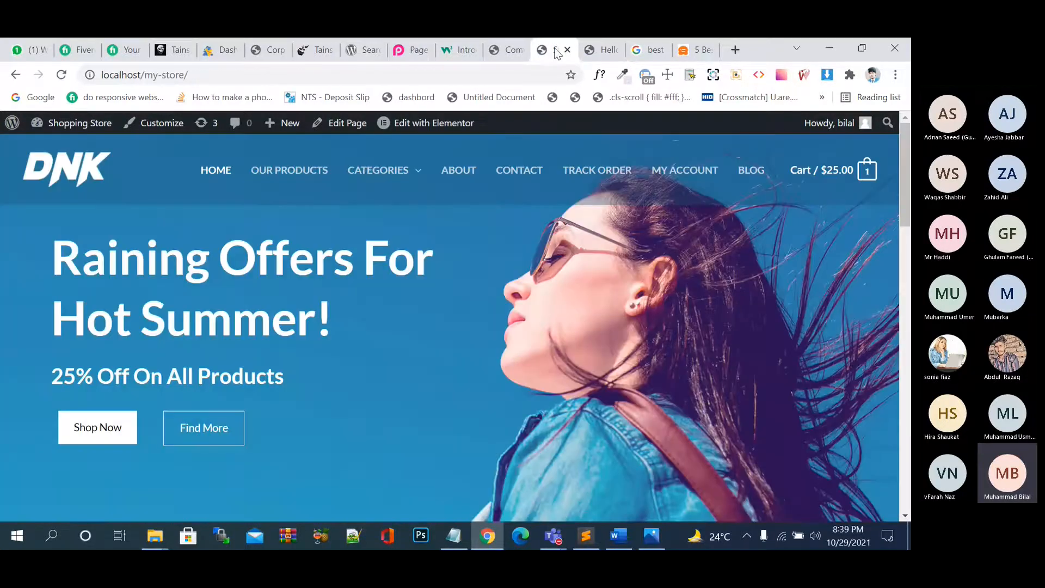
{"action": "left_click", "coordinate": [493, 51]}
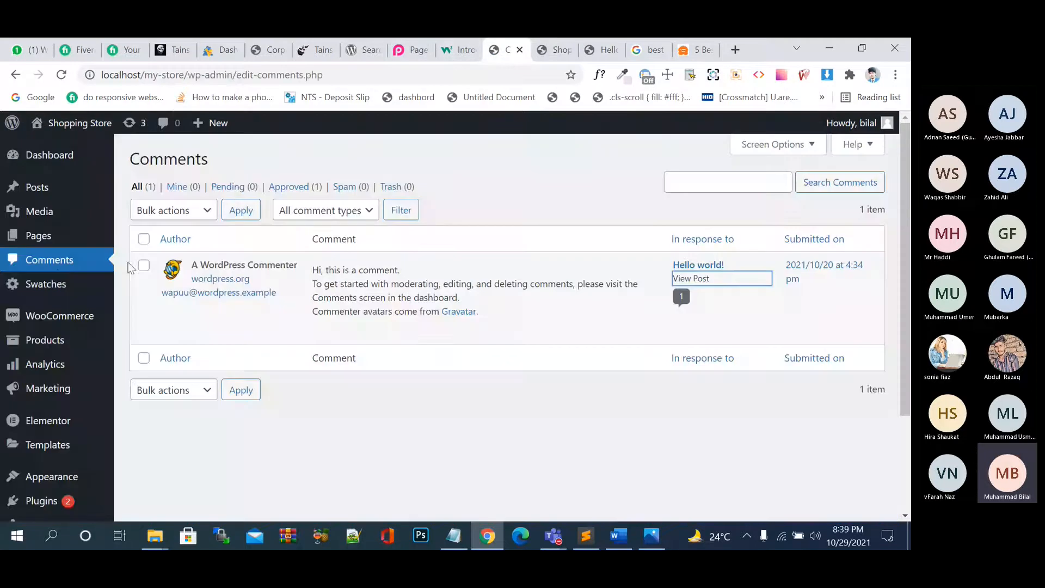
{"action": "left_click", "coordinate": [52, 262]}
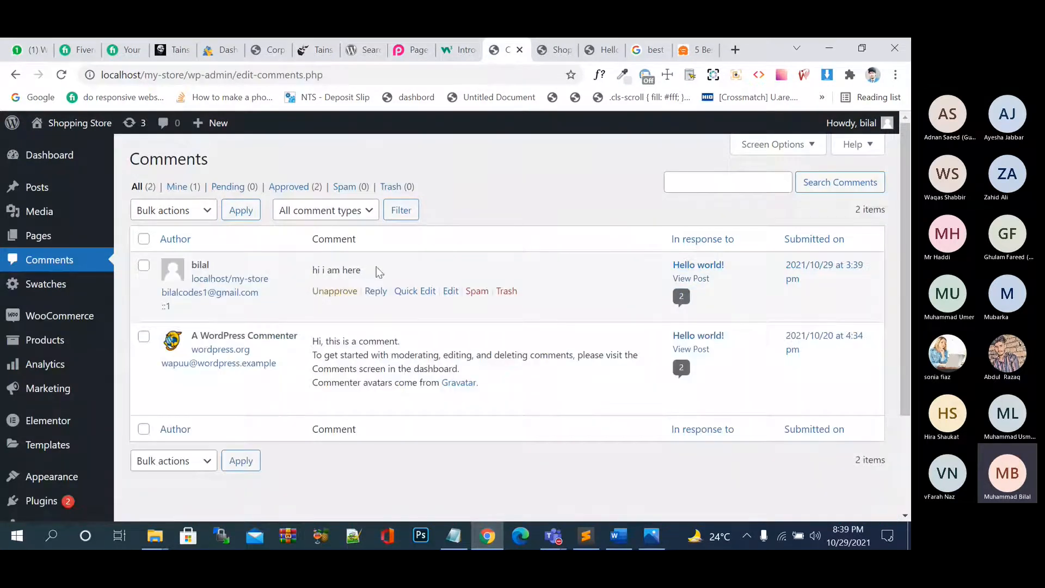
{"action": "mouse_move", "coordinate": [334, 259]}
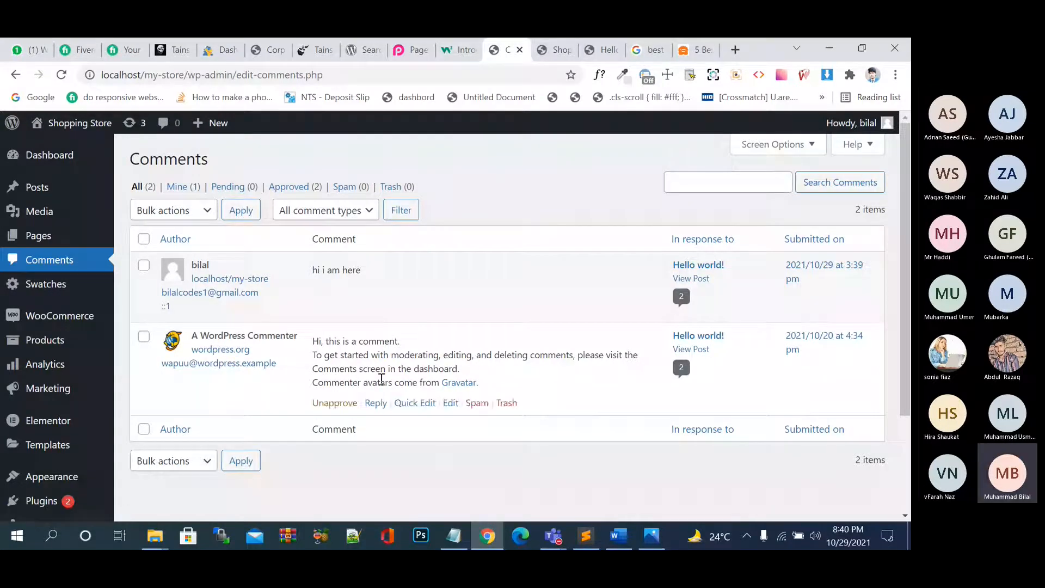
{"action": "scroll", "coordinate": [382, 379], "scroll_direction": "down", "scroll_amount": 1}
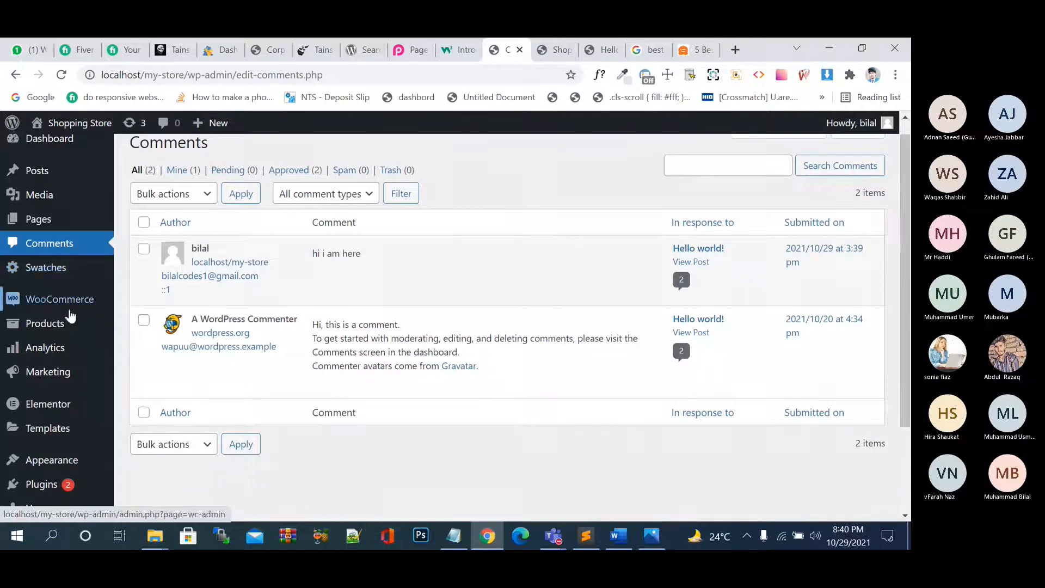
{"action": "left_click", "coordinate": [64, 274]}
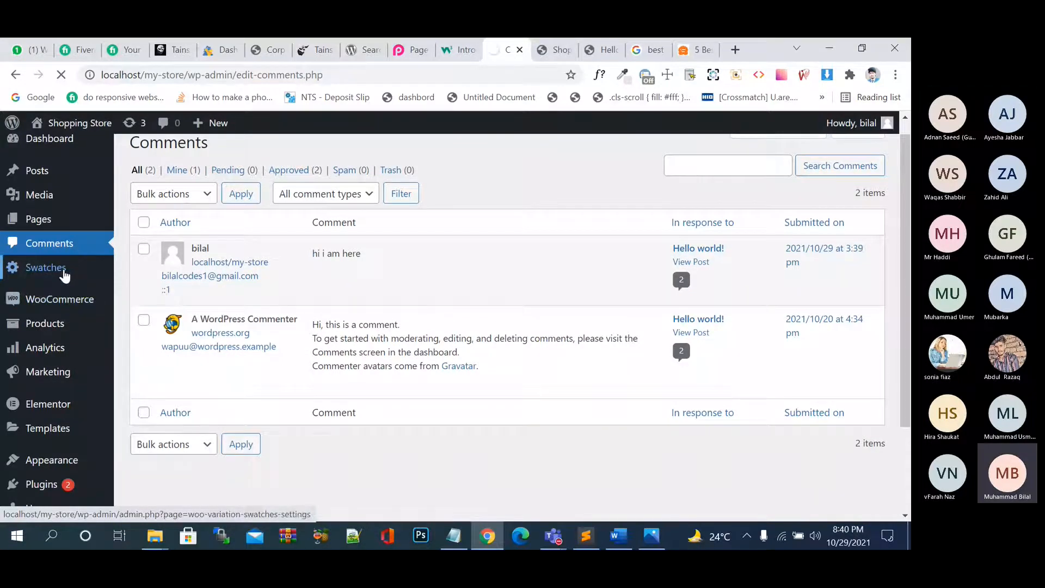
Scroll through the variation swatches settings, then go to the WooCommerce Home page.
{"action": "scroll", "coordinate": [555, 340], "scroll_direction": "down", "scroll_amount": 2}
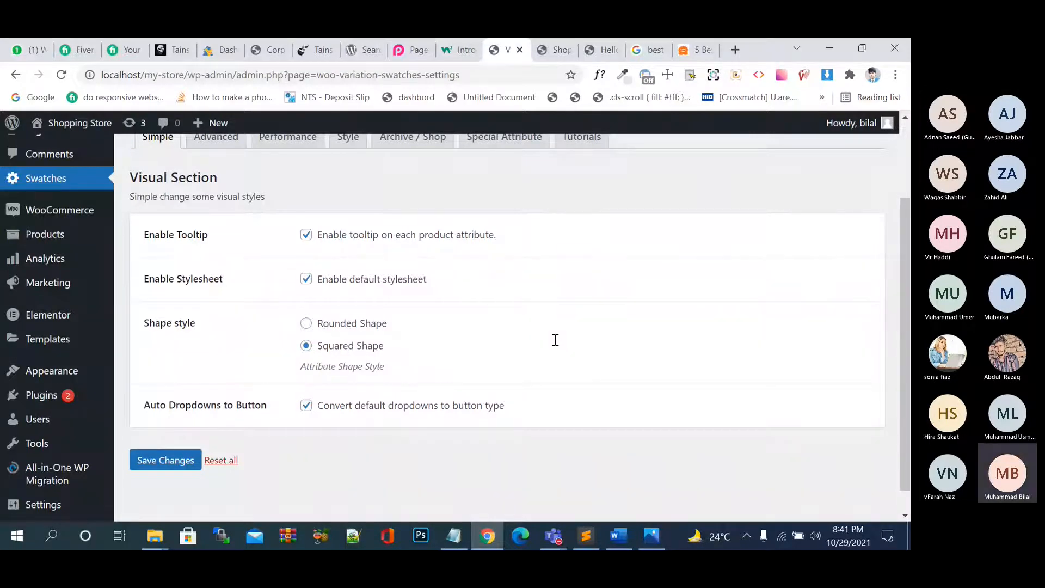
{"action": "left_click", "coordinate": [73, 221]}
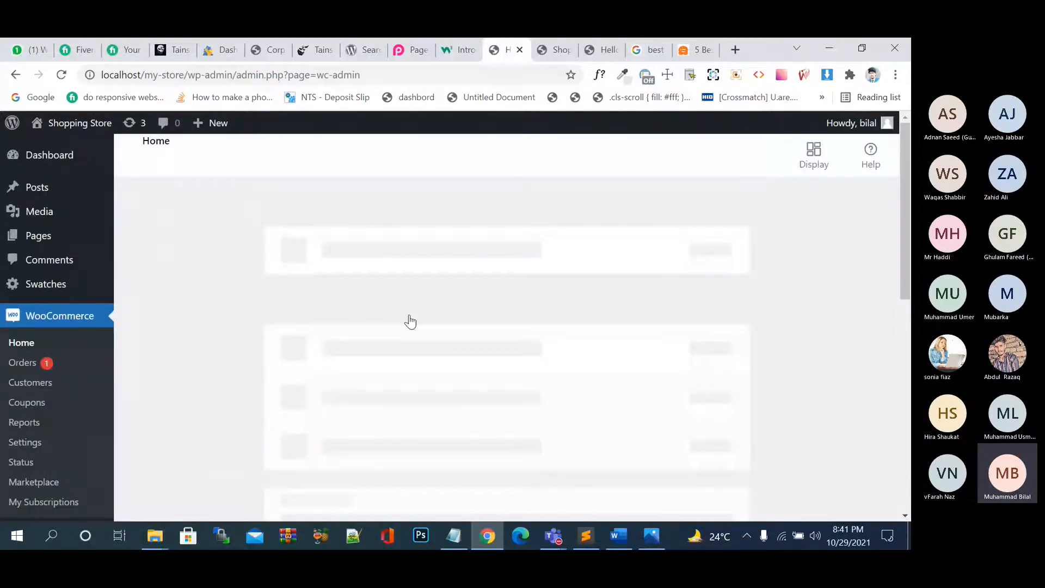
Open the WooCommerce Orders list and scroll through the store's orders.
{"action": "left_click", "coordinate": [43, 364]}
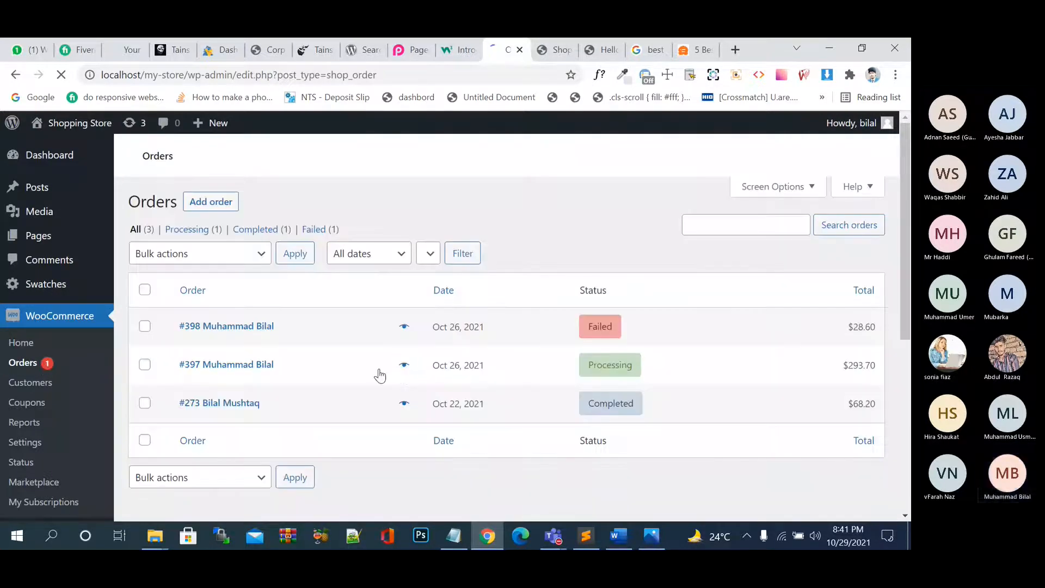
{"action": "scroll", "coordinate": [379, 374], "scroll_direction": "down", "scroll_amount": 3}
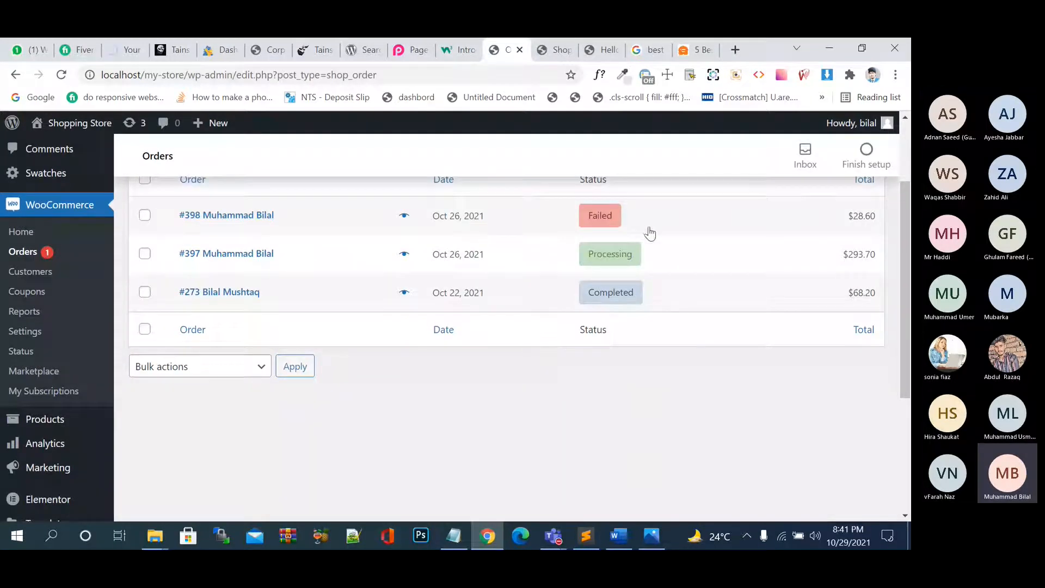
{"action": "scroll", "coordinate": [653, 217], "scroll_direction": "up", "scroll_amount": 1}
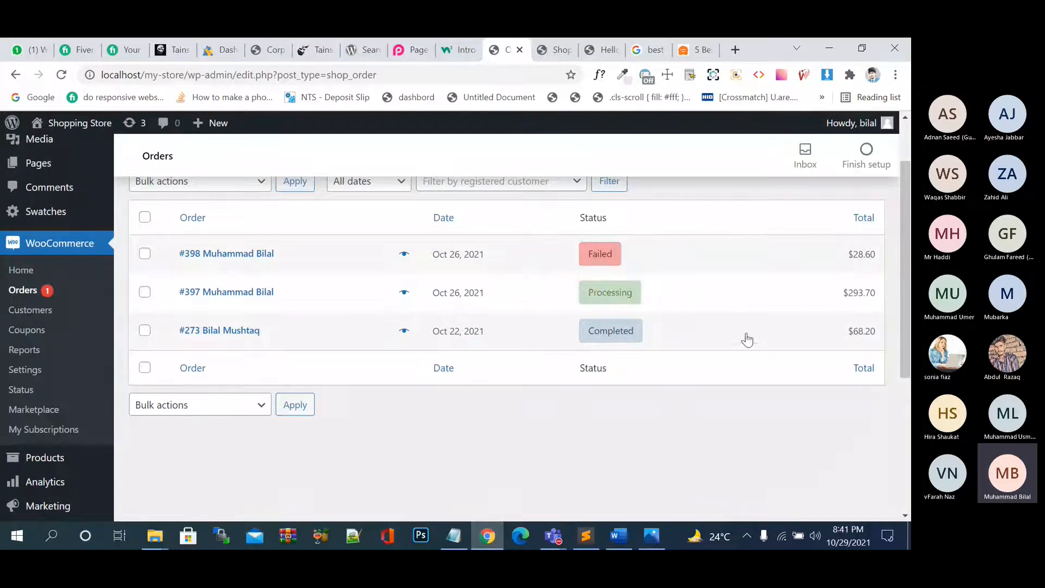
{"action": "mouse_move", "coordinate": [610, 257]}
{"action": "scroll", "coordinate": [507, 285], "scroll_direction": "up", "scroll_amount": 2}
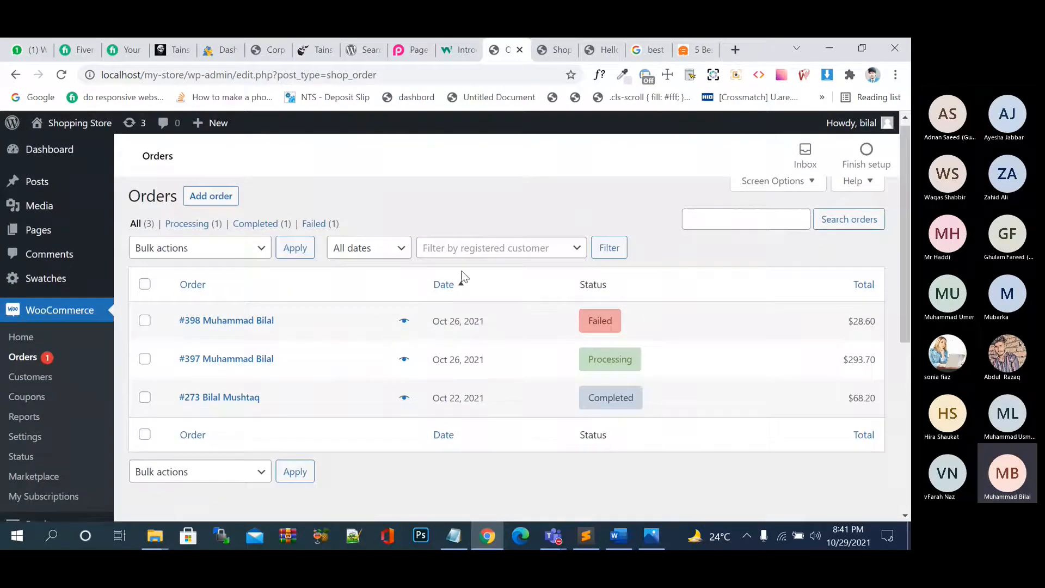
{"action": "scroll", "coordinate": [697, 253], "scroll_direction": "up", "scroll_amount": 1}
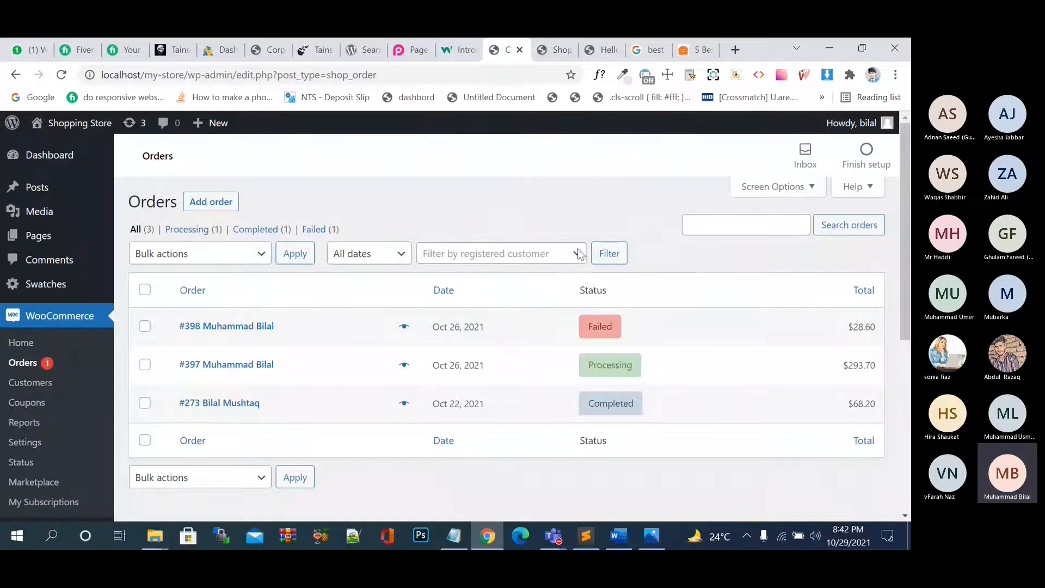
Filter orders by Processing, Completed, then Failed status, and open the Customers report.
{"action": "left_click", "coordinate": [187, 230]}
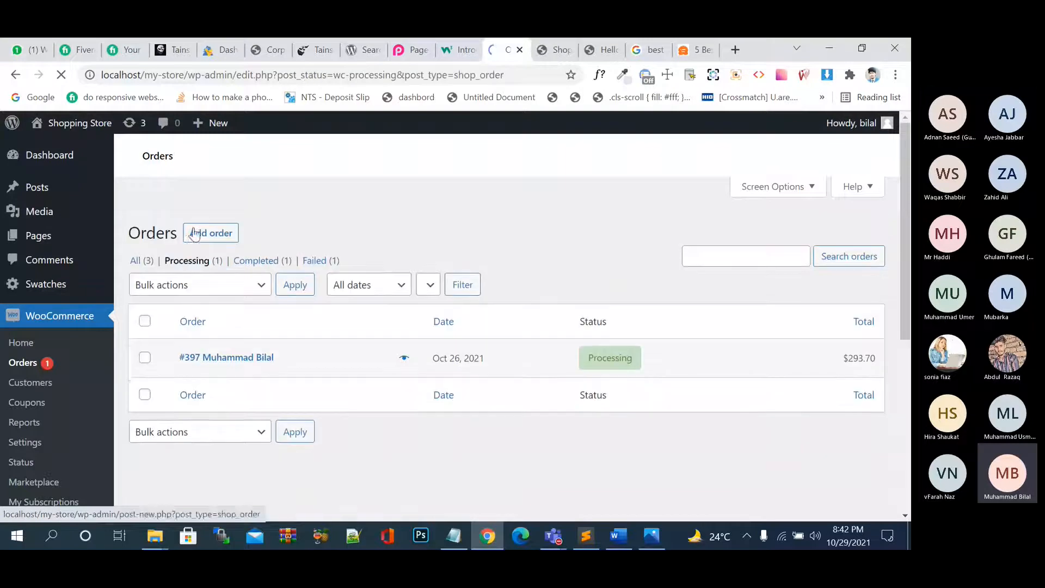
{"action": "left_click", "coordinate": [271, 233]}
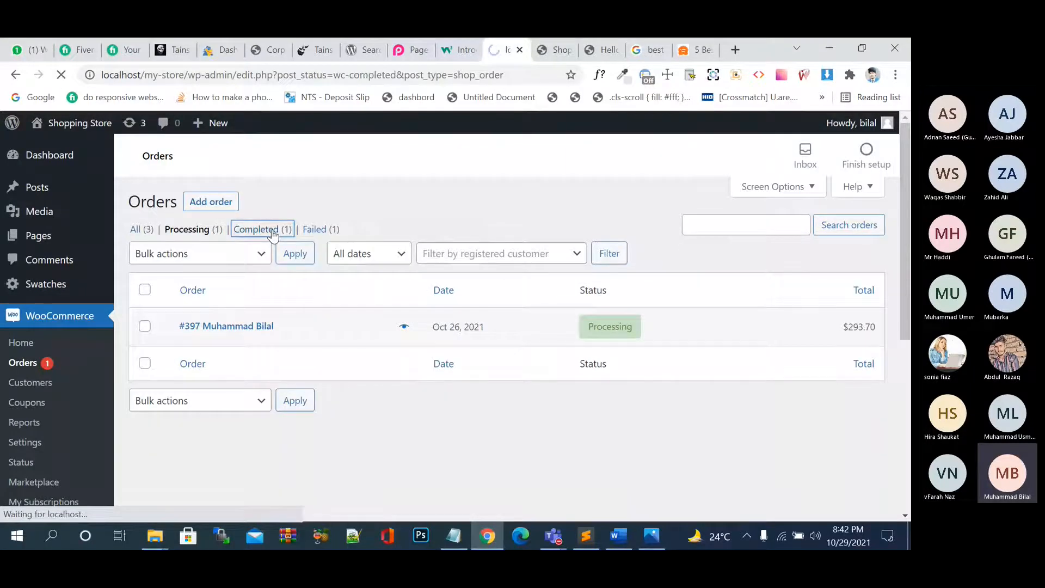
{"action": "left_click", "coordinate": [310, 235]}
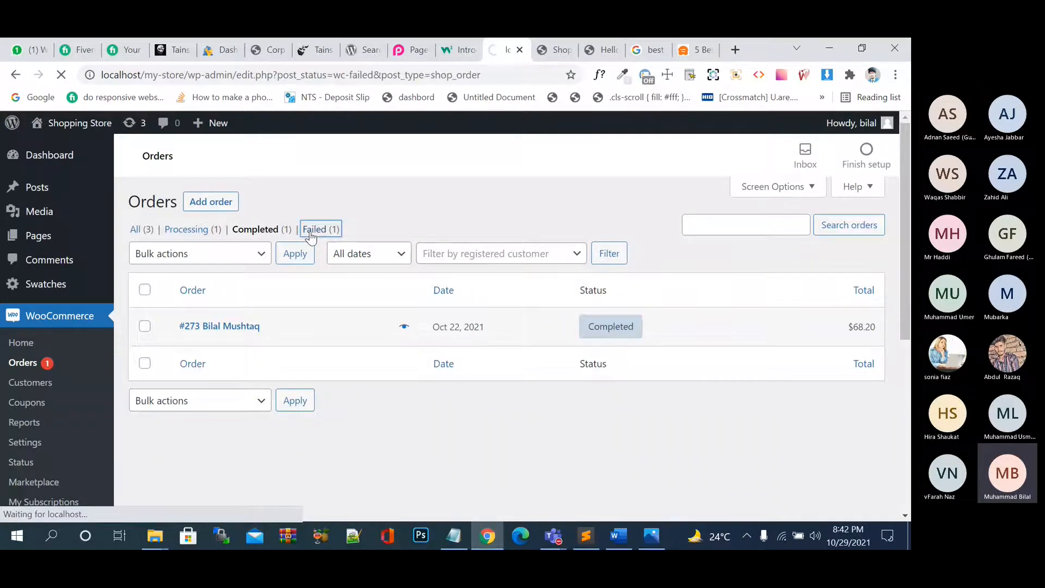
{"action": "left_click", "coordinate": [32, 382]}
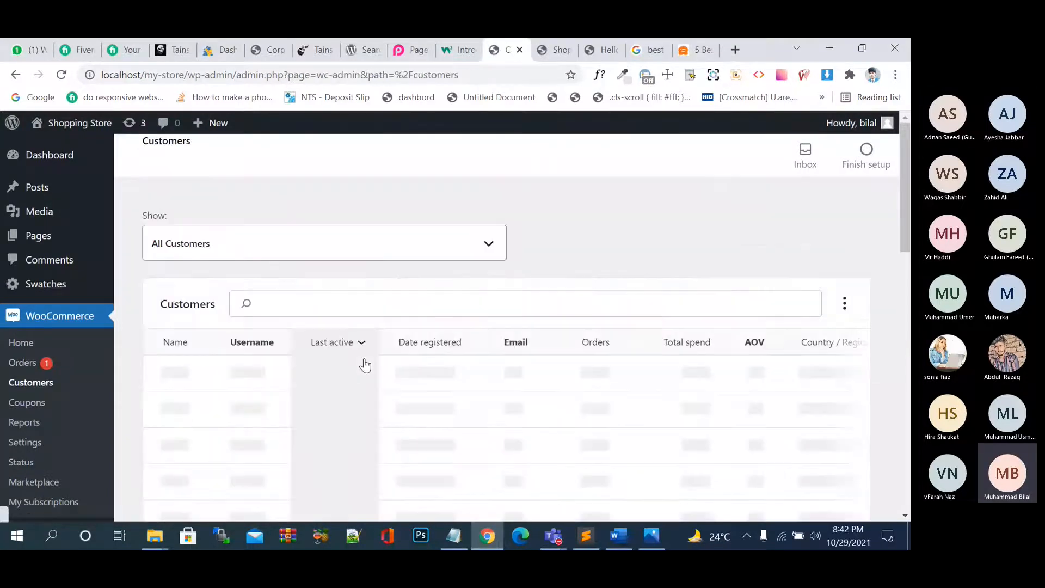
{"action": "scroll", "coordinate": [364, 365], "scroll_direction": "down", "scroll_amount": 3}
{"action": "scroll", "coordinate": [362, 362], "scroll_direction": "up", "scroll_amount": 1}
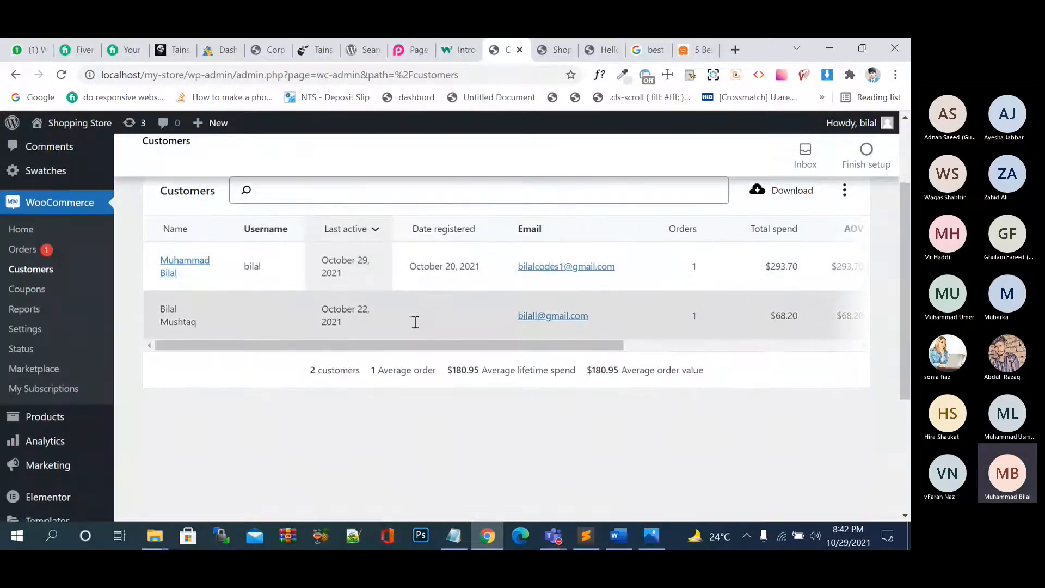
{"action": "scroll", "coordinate": [415, 327], "scroll_direction": "down", "scroll_amount": 1}
{"action": "scroll", "coordinate": [415, 321], "scroll_direction": "up", "scroll_amount": 1}
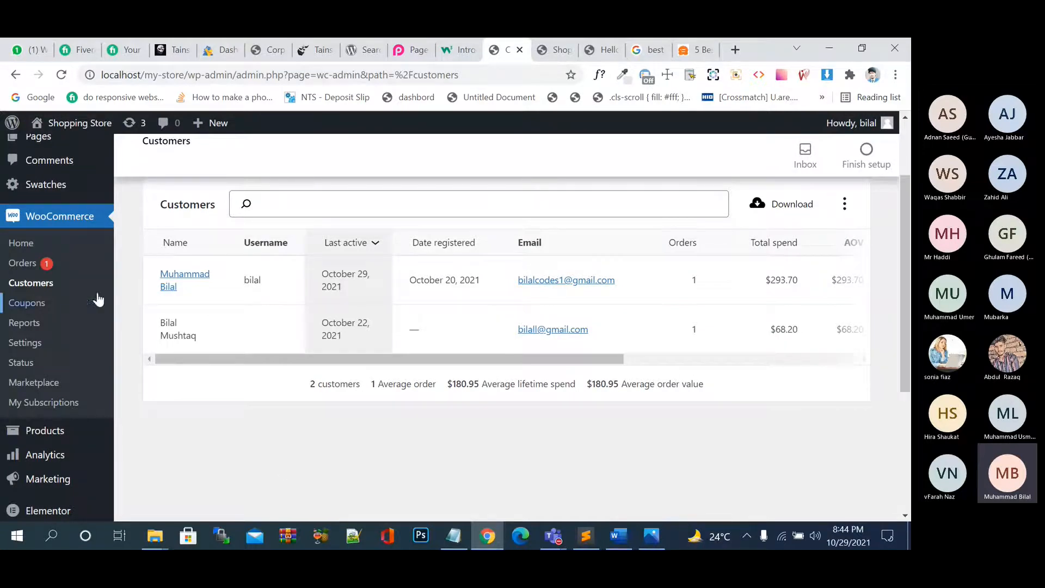
From the WooCommerce Coupons page, start creating the store's first coupon.
{"action": "left_click", "coordinate": [40, 304]}
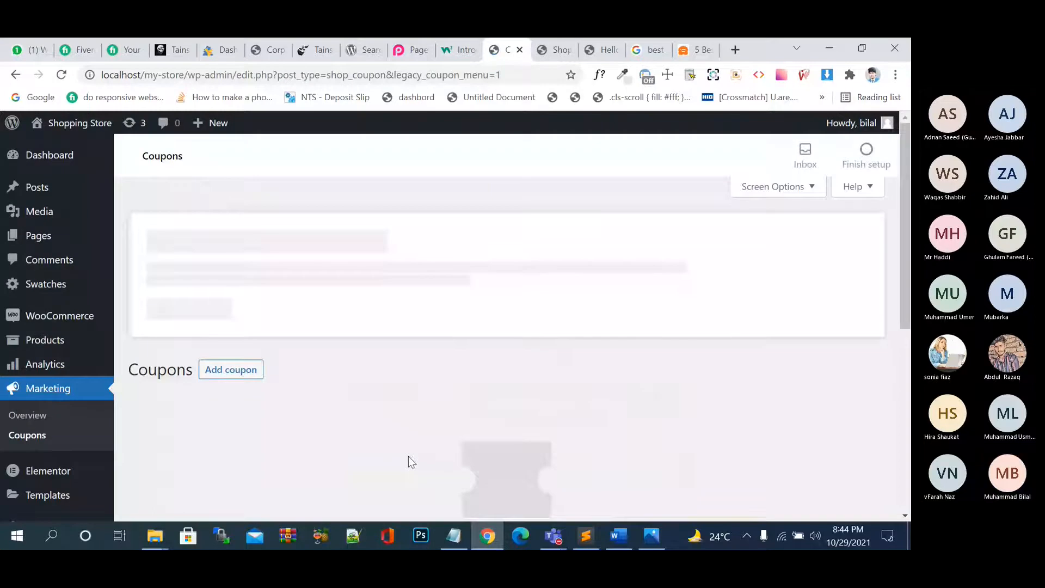
{"action": "scroll", "coordinate": [408, 457], "scroll_direction": "down", "scroll_amount": 2}
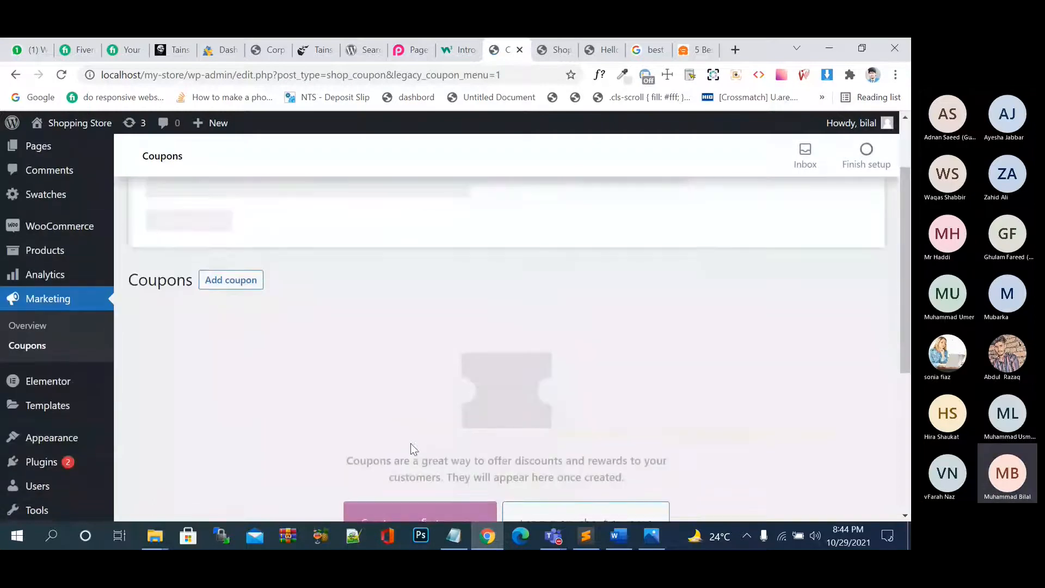
{"action": "scroll", "coordinate": [411, 444], "scroll_direction": "down", "scroll_amount": 3}
{"action": "scroll", "coordinate": [443, 429], "scroll_direction": "down", "scroll_amount": 3}
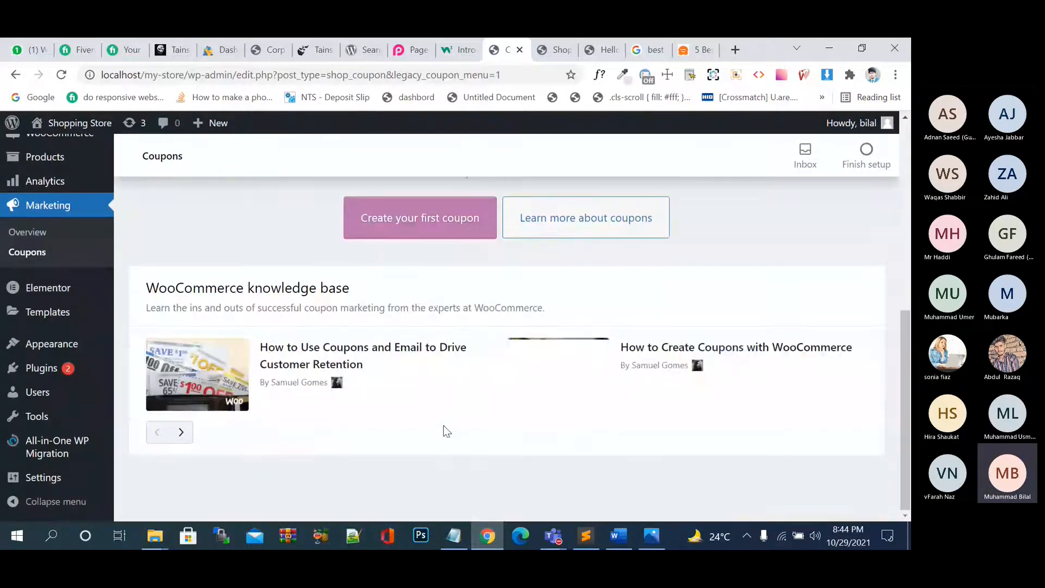
{"action": "left_click", "coordinate": [422, 226]}
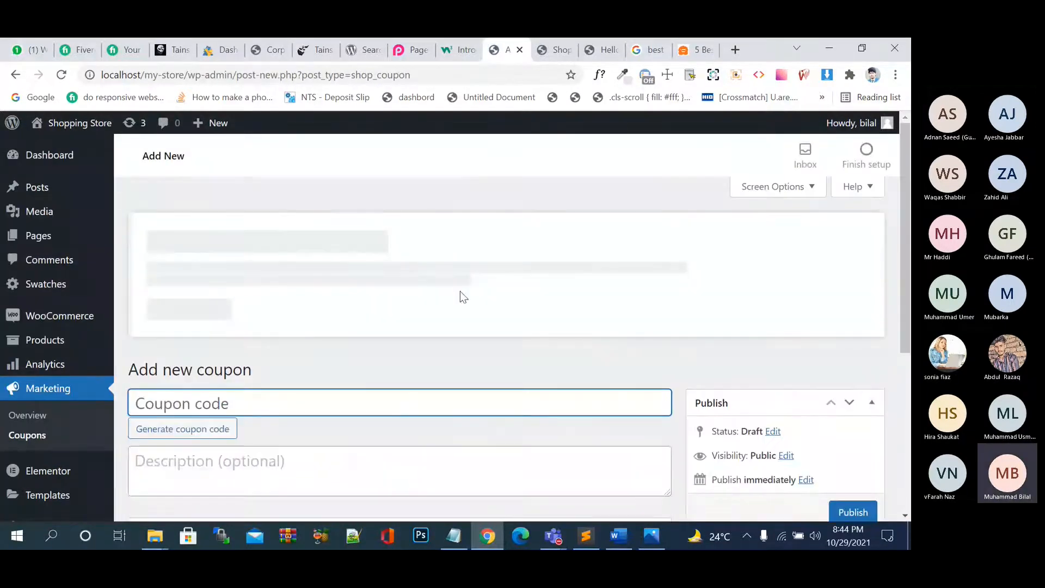
Enter 'eiddiscount' as the coupon code.
{"action": "scroll", "coordinate": [460, 294], "scroll_direction": "down", "scroll_amount": 3}
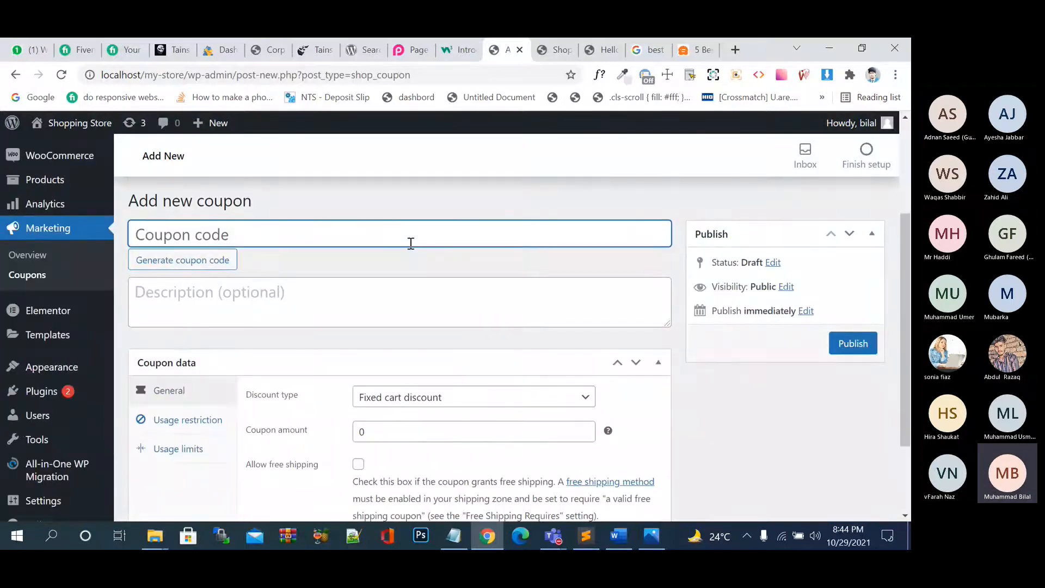
{"action": "type", "text": "eiddiscount"}
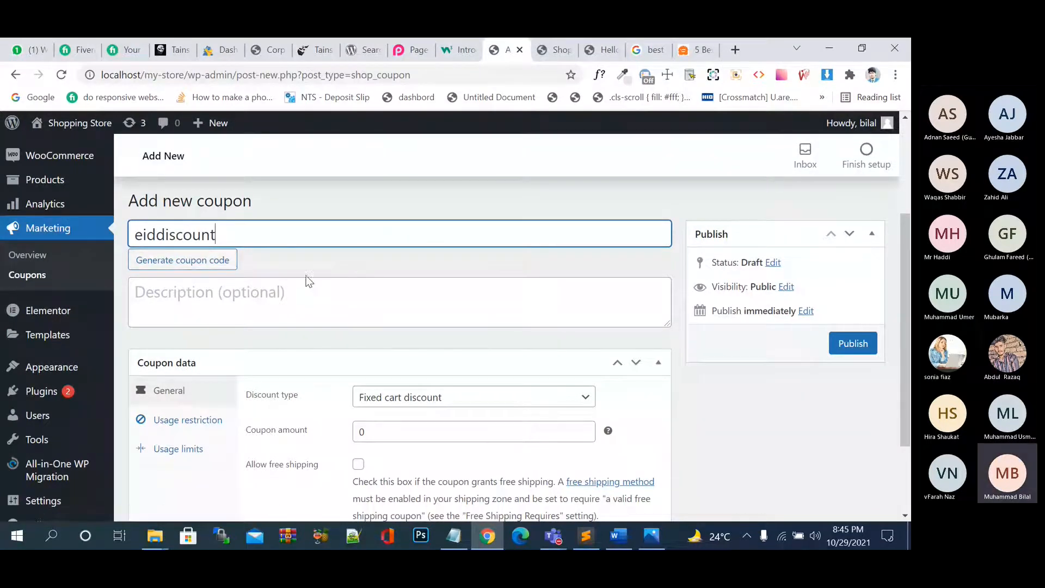
Set the coupon's discount type to Percentage discount.
{"action": "scroll", "coordinate": [303, 280], "scroll_direction": "down", "scroll_amount": 2}
{"action": "left_click", "coordinate": [423, 283]}
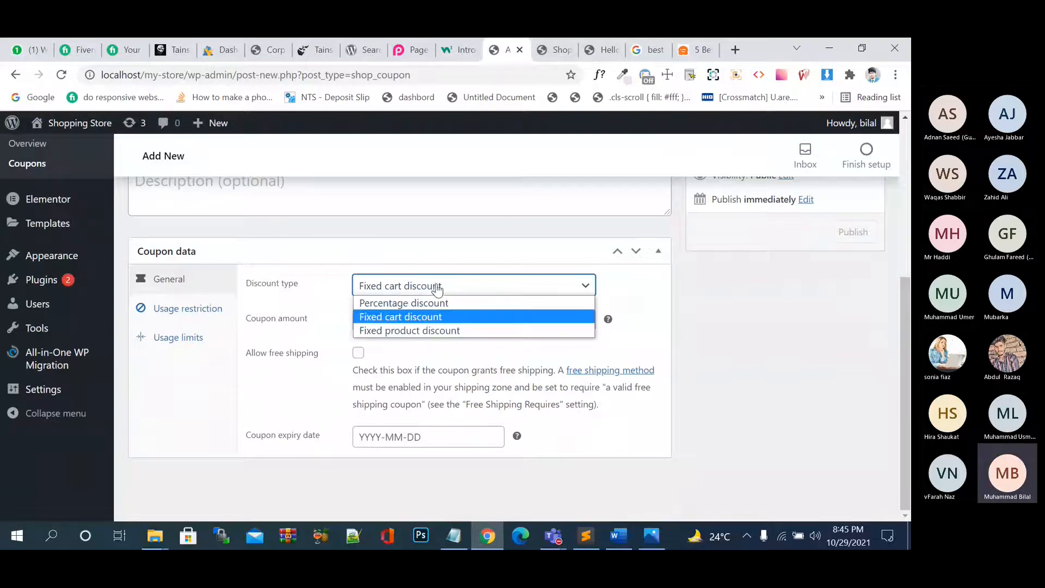
{"action": "left_click", "coordinate": [437, 305]}
{"action": "left_click", "coordinate": [464, 291]}
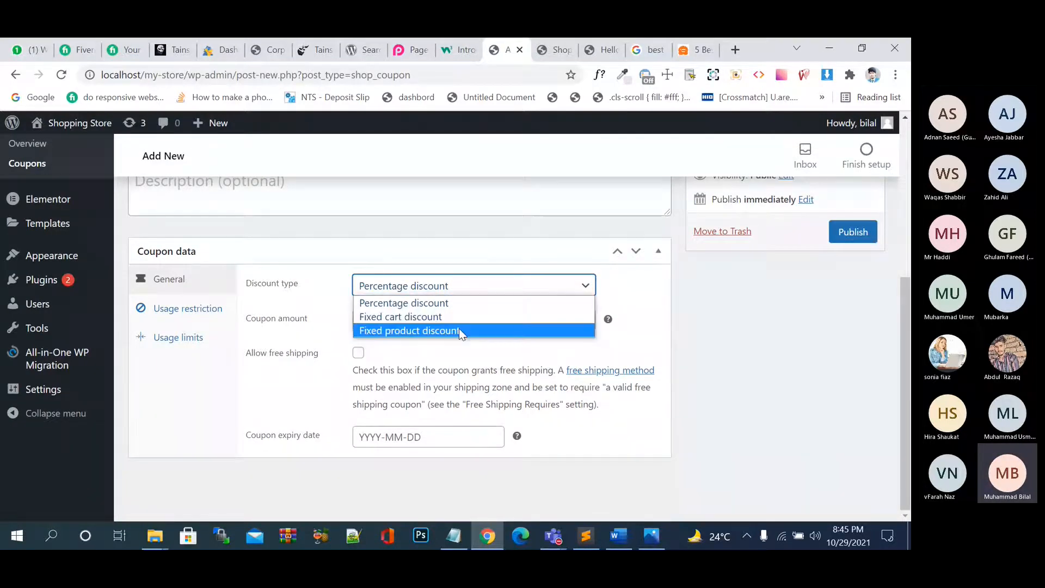
{"action": "left_click", "coordinate": [459, 331]}
{"action": "left_click", "coordinate": [514, 287]}
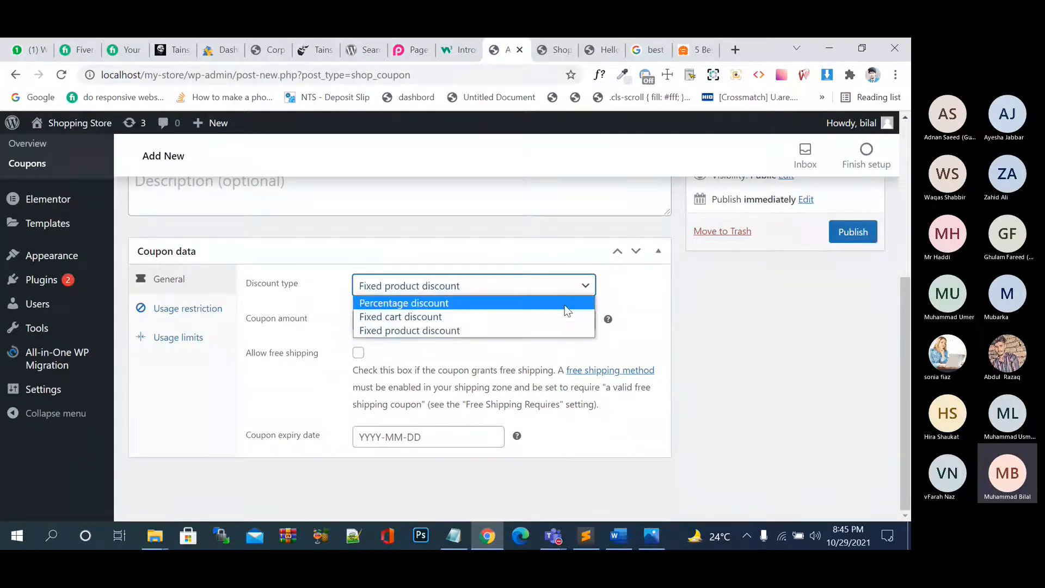
{"action": "left_click", "coordinate": [533, 305]}
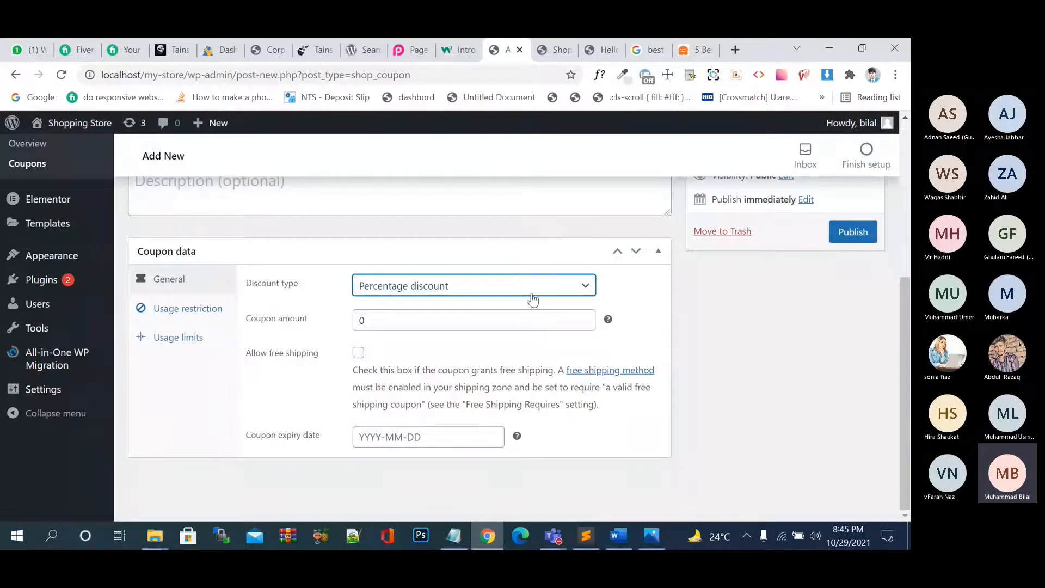
{"action": "left_click", "coordinate": [532, 294]}
{"action": "left_click", "coordinate": [524, 313]}
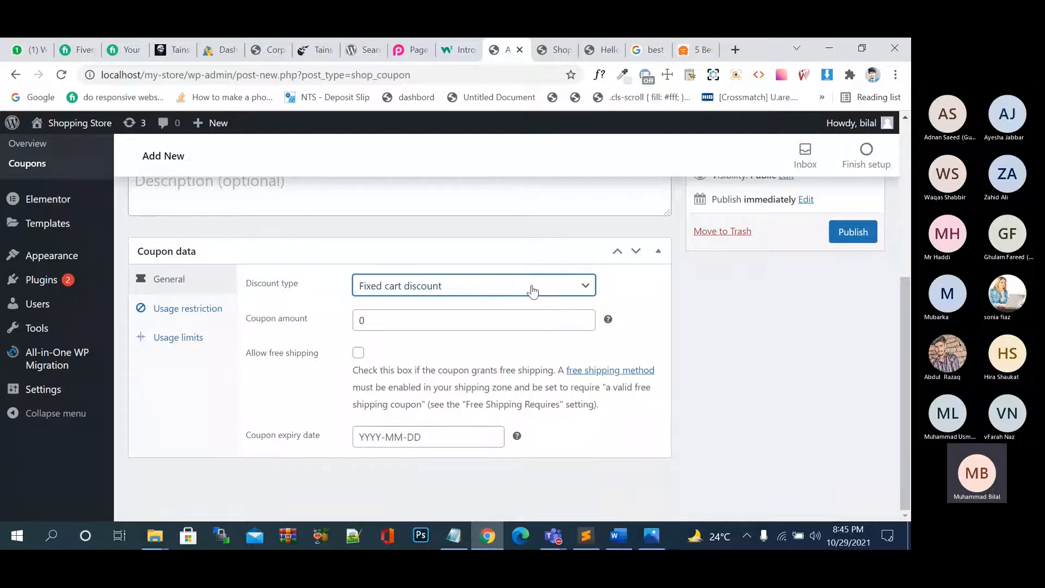
{"action": "left_click", "coordinate": [532, 291]}
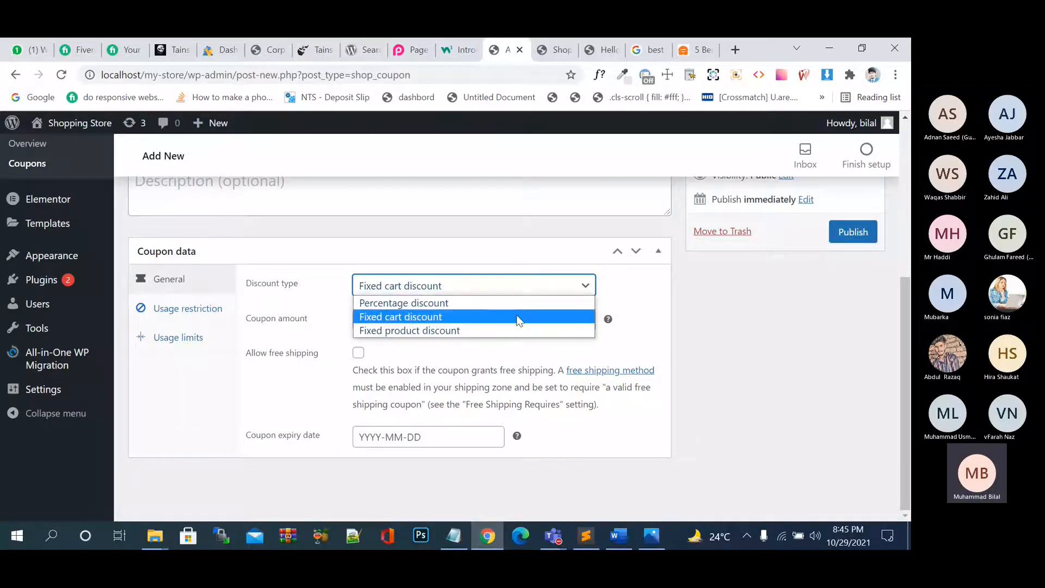
{"action": "left_click", "coordinate": [518, 318]}
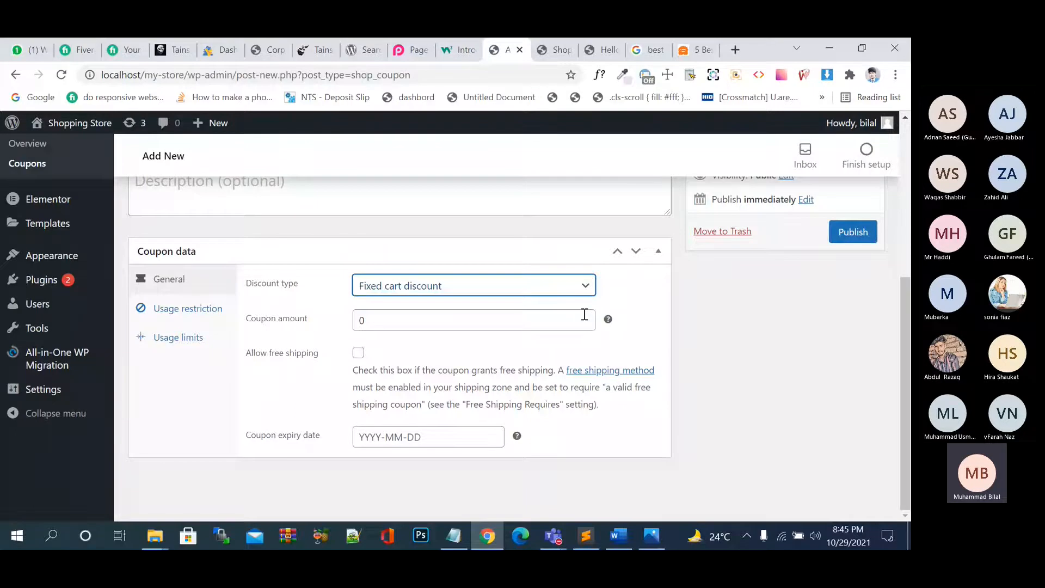
{"action": "left_click", "coordinate": [543, 290]}
{"action": "left_click", "coordinate": [507, 332]}
{"action": "left_click", "coordinate": [512, 294]}
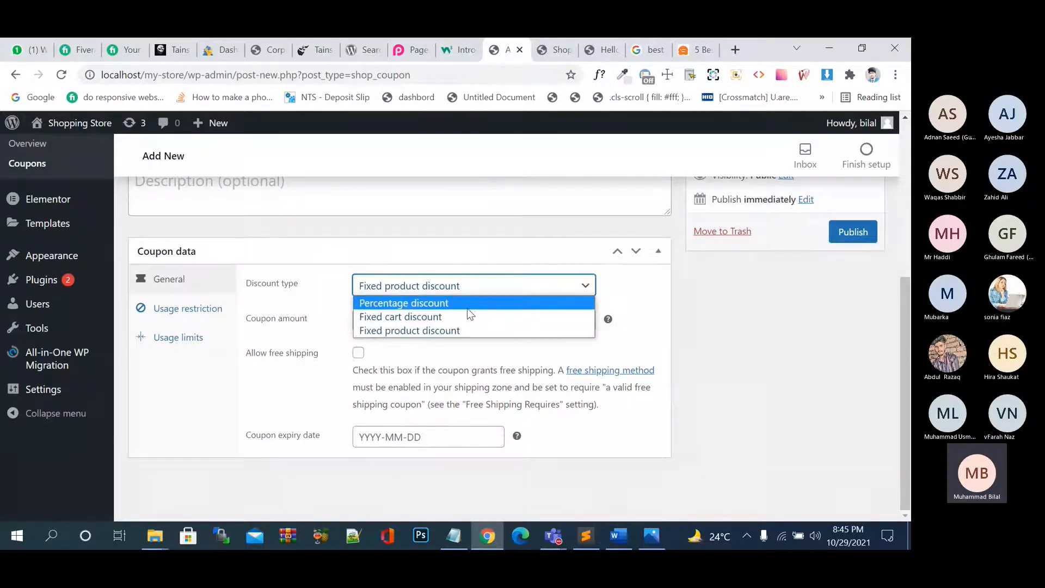
{"action": "left_click", "coordinate": [468, 307]}
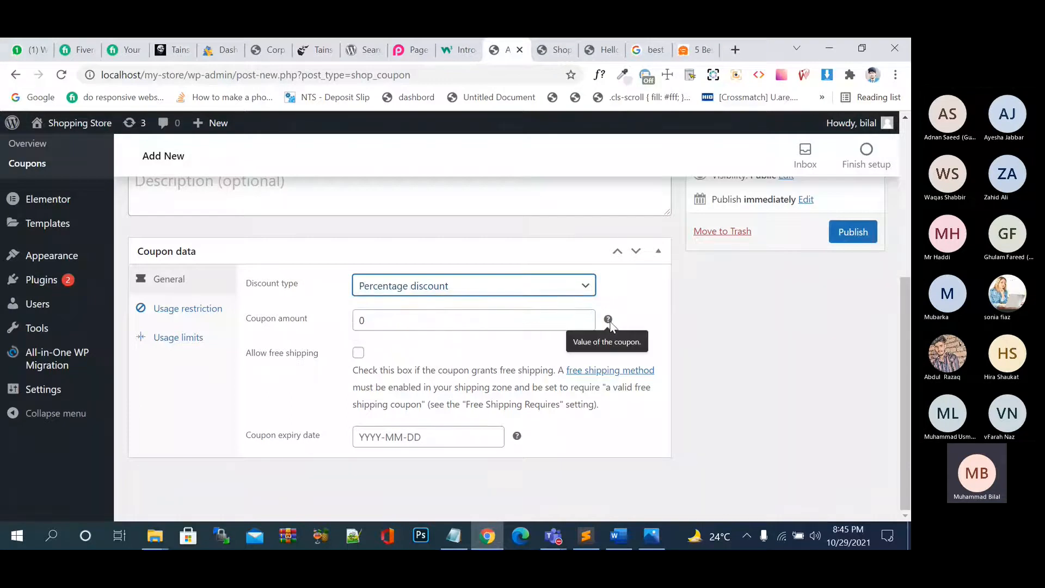
Set the coupon amount to 10, allow free shipping, and set expiry 2021-10-30.
{"action": "left_click", "coordinate": [565, 319]}
{"action": "key", "text": "BackSpace"}
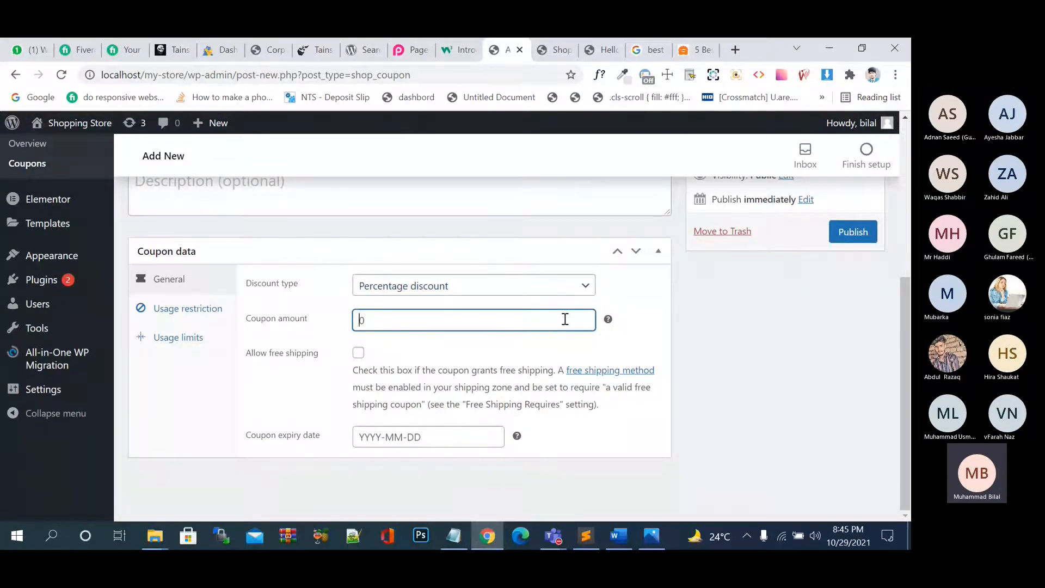
{"action": "type", "text": "10"}
{"action": "left_click", "coordinate": [359, 354]}
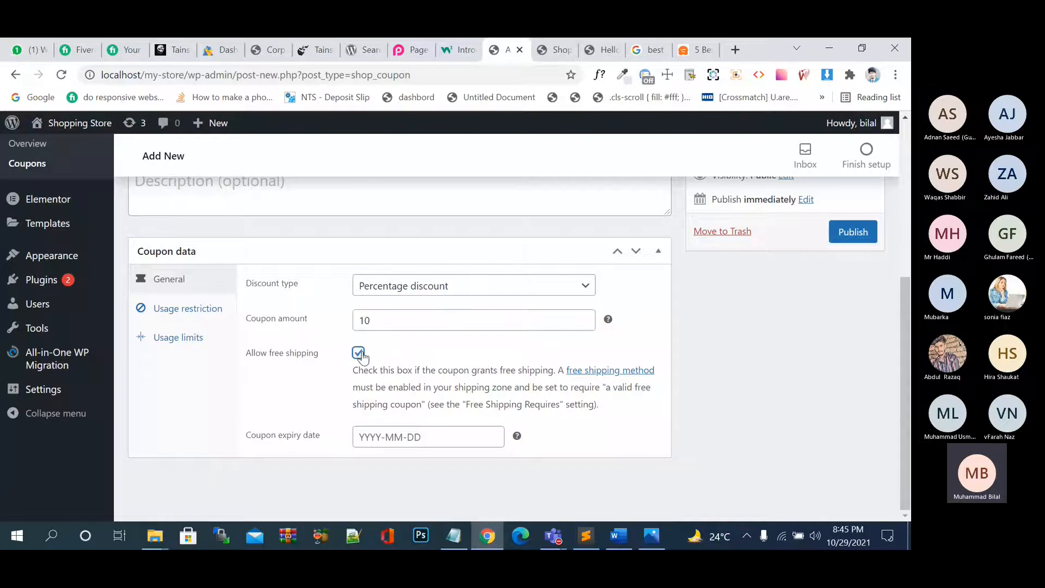
{"action": "left_click", "coordinate": [359, 353]}
{"action": "left_click", "coordinate": [359, 354]}
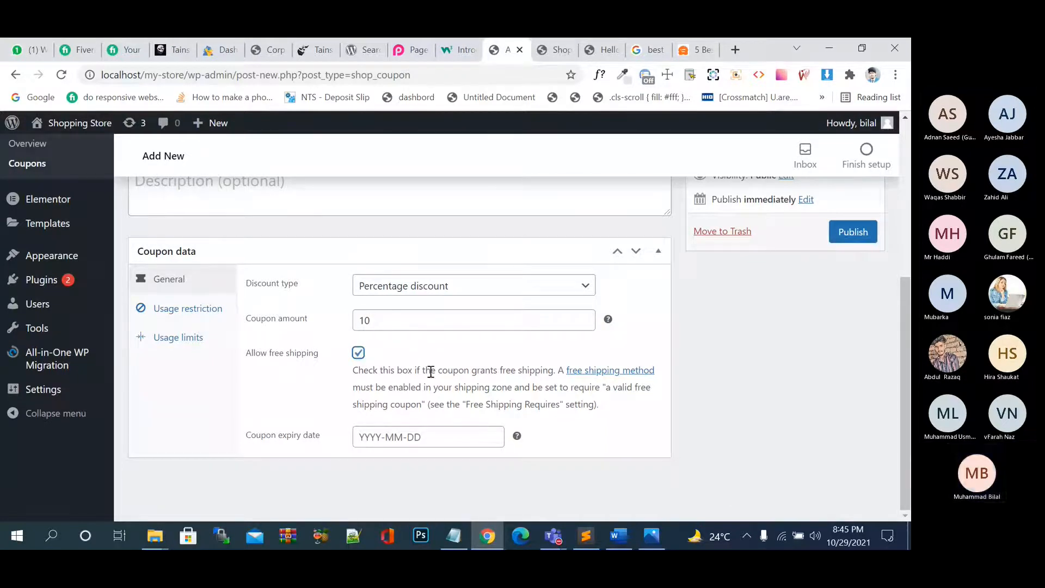
{"action": "left_click", "coordinate": [448, 433]}
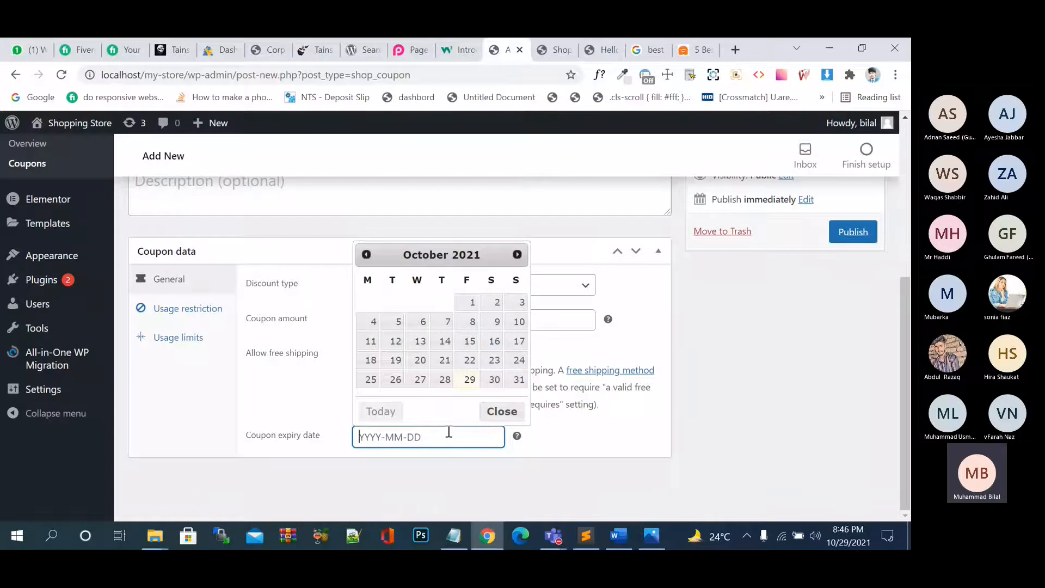
{"action": "left_click", "coordinate": [494, 379]}
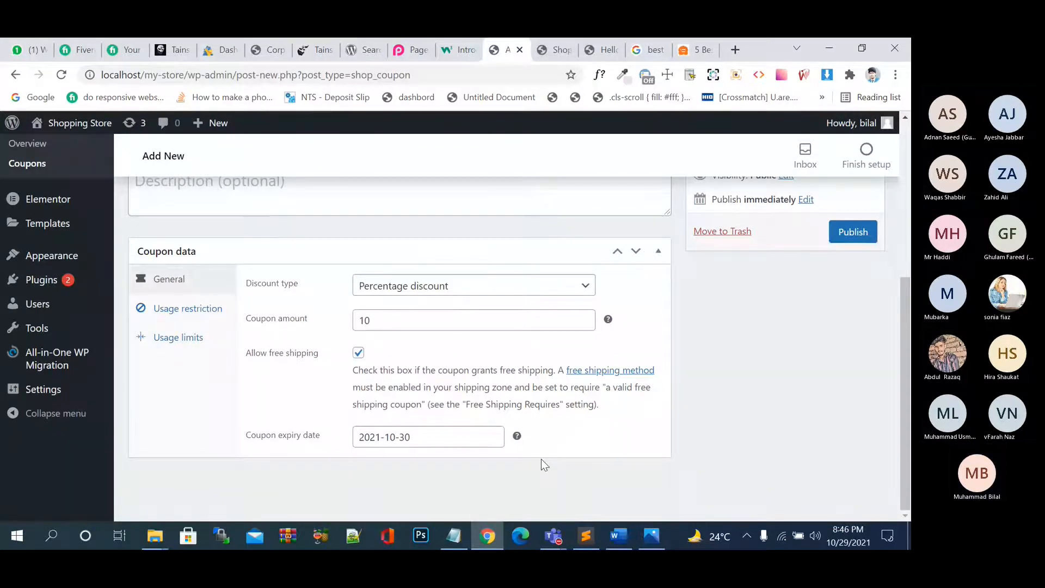
Under Usage restriction, enter a minimum spend and a maximum spend of 100.
{"action": "left_click", "coordinate": [199, 316]}
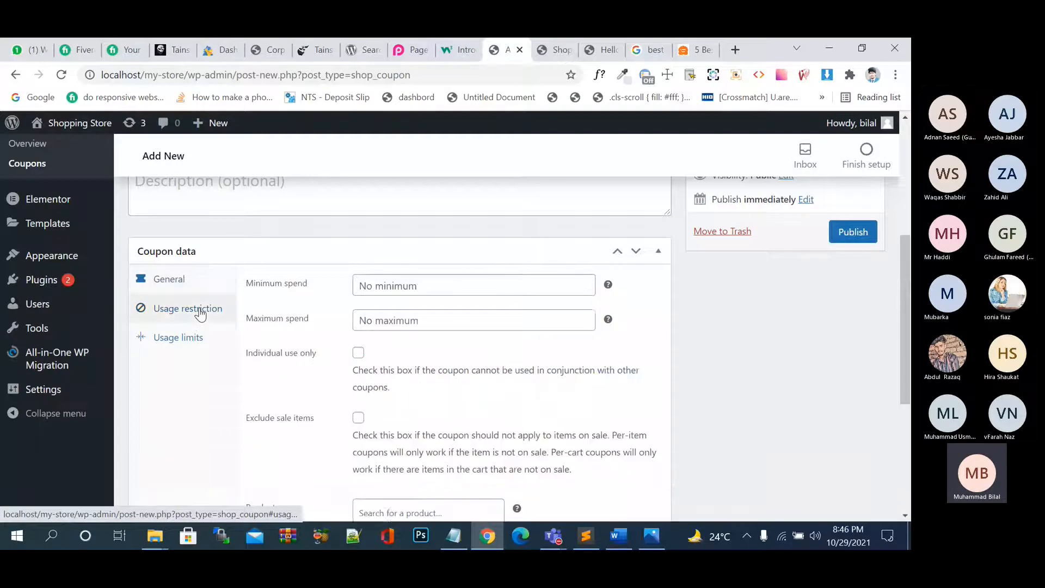
{"action": "left_click", "coordinate": [384, 295]}
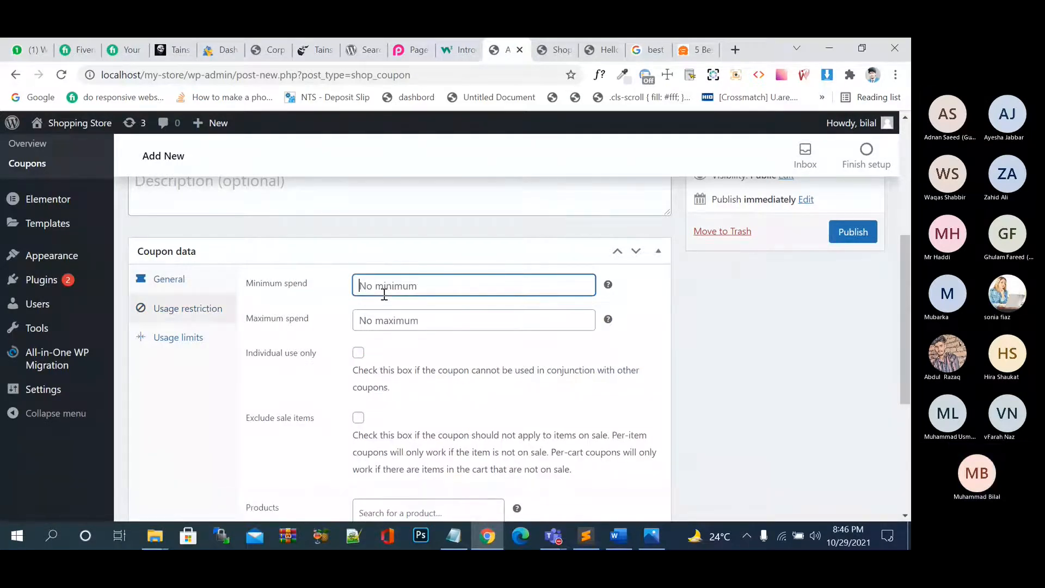
{"action": "type", "text": "2"}
{"action": "key", "text": "BackSpace"}
{"action": "type", "text": "40"}
{"action": "key", "text": "BackSpace"}
{"action": "key", "text": "BackSpace"}
{"action": "type", "text": "40"}
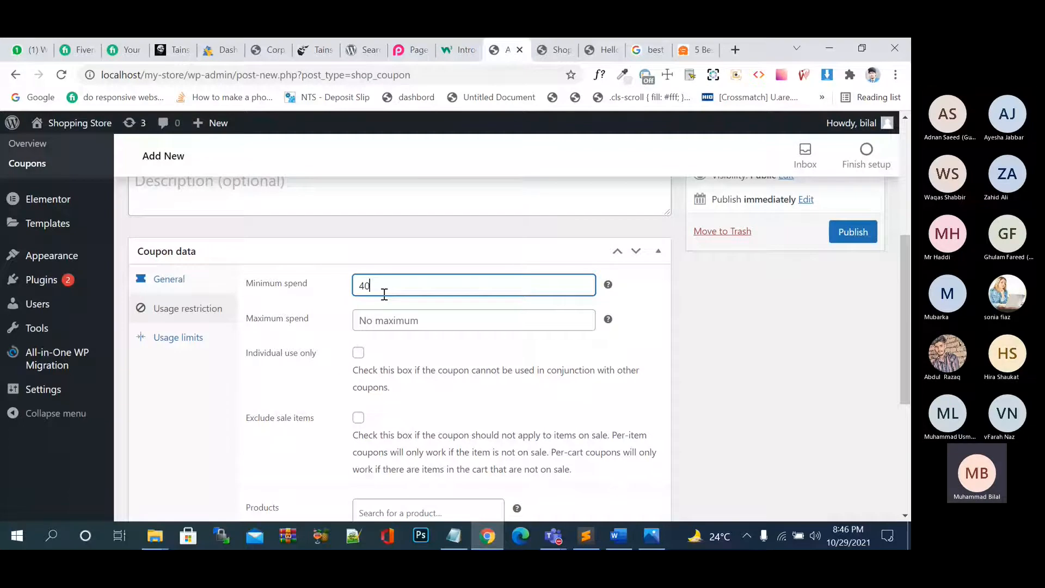
{"action": "left_click", "coordinate": [725, 321]}
{"action": "left_click", "coordinate": [419, 285]}
{"action": "key", "text": "BackSpace"}
{"action": "key", "text": "BackSpace"}
{"action": "type", "text": "30"}
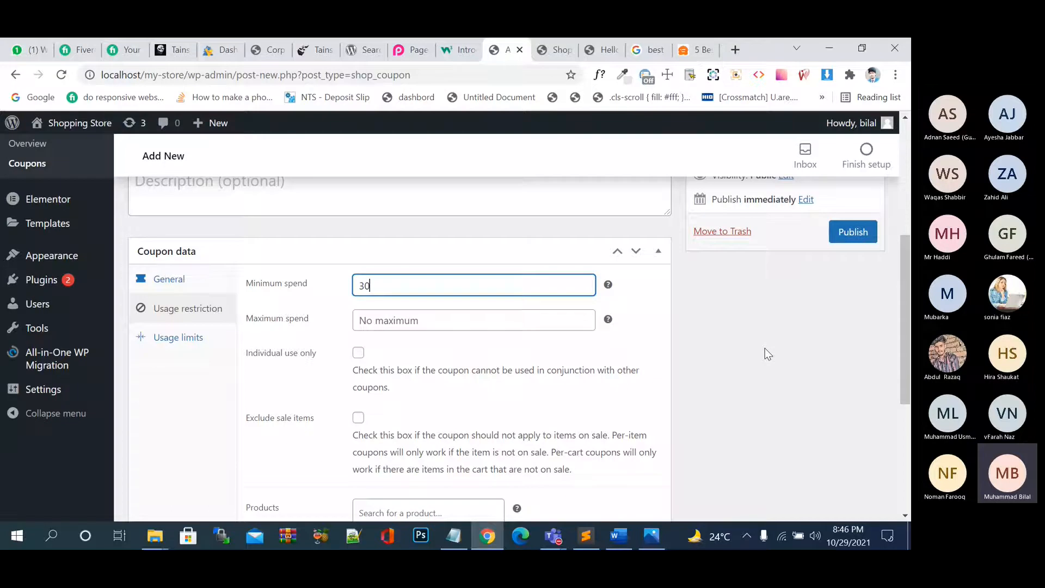
{"action": "left_click", "coordinate": [492, 320]}
{"action": "type", "text": "100"}
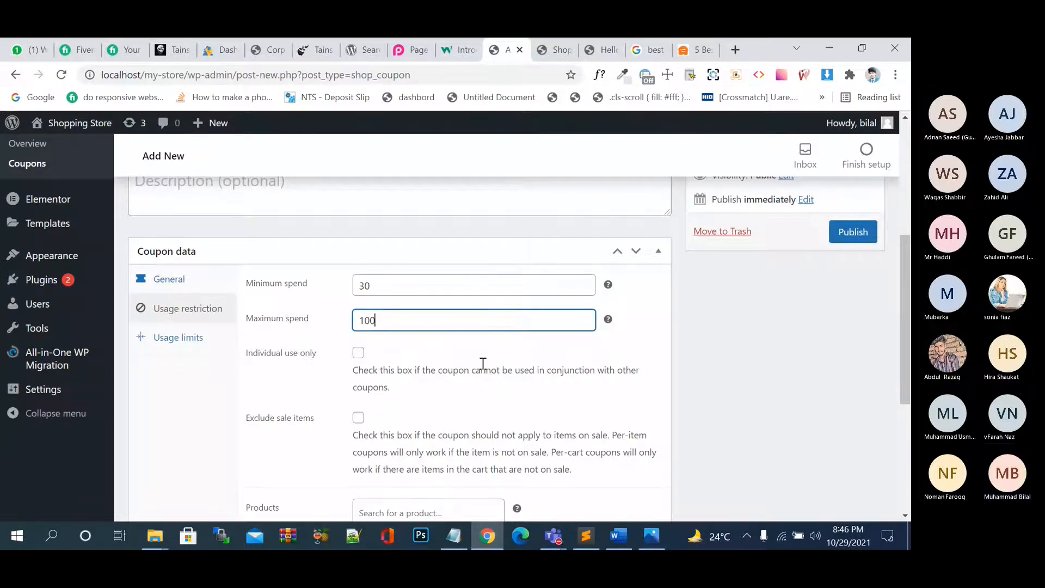
Restrict the coupon to individual use only and exclude sale items.
{"action": "scroll", "coordinate": [484, 364], "scroll_direction": "down", "scroll_amount": 2}
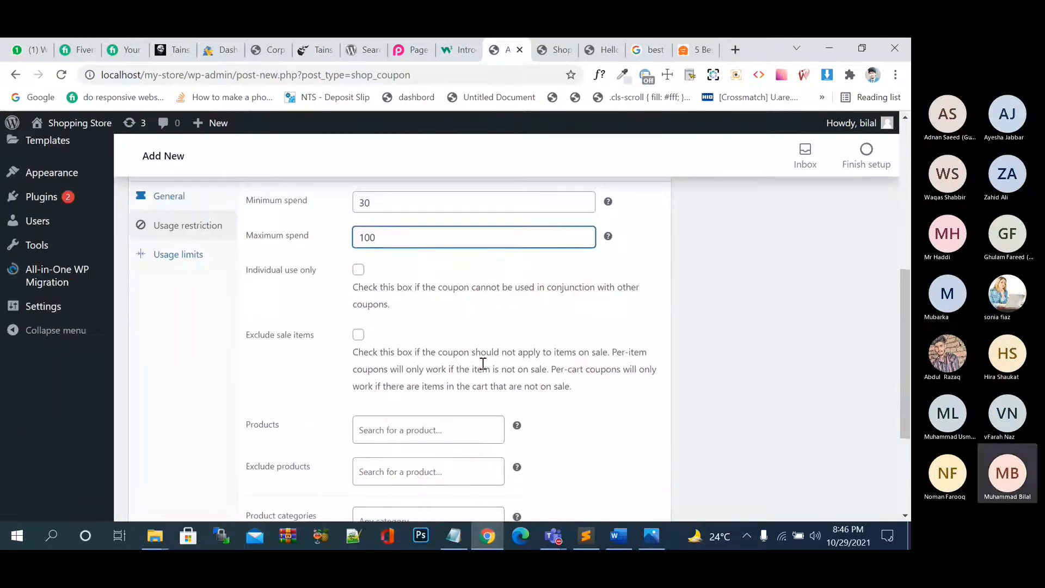
{"action": "left_click", "coordinate": [358, 270]}
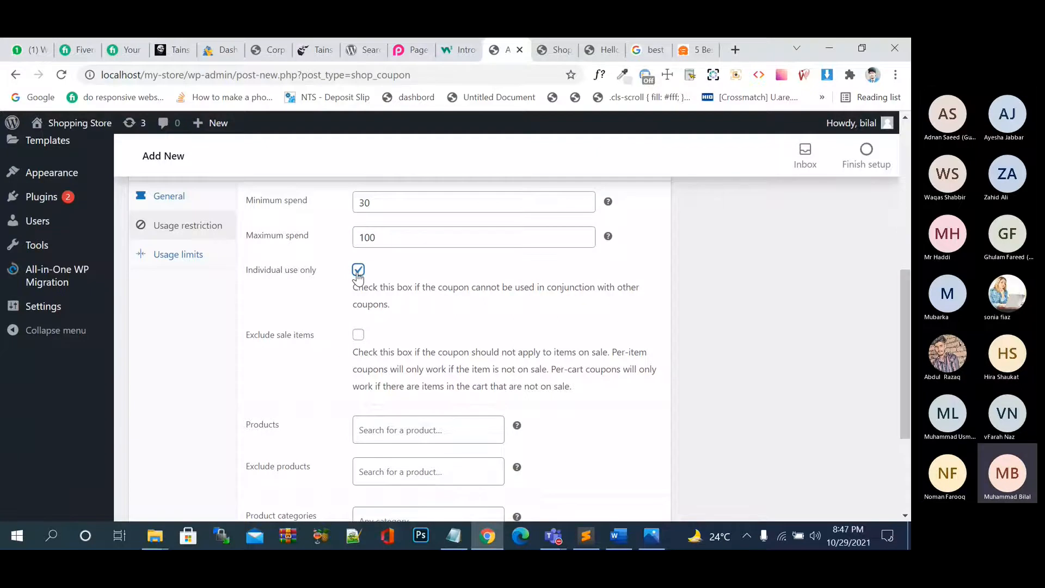
{"action": "left_click", "coordinate": [359, 272]}
{"action": "left_click", "coordinate": [361, 271]}
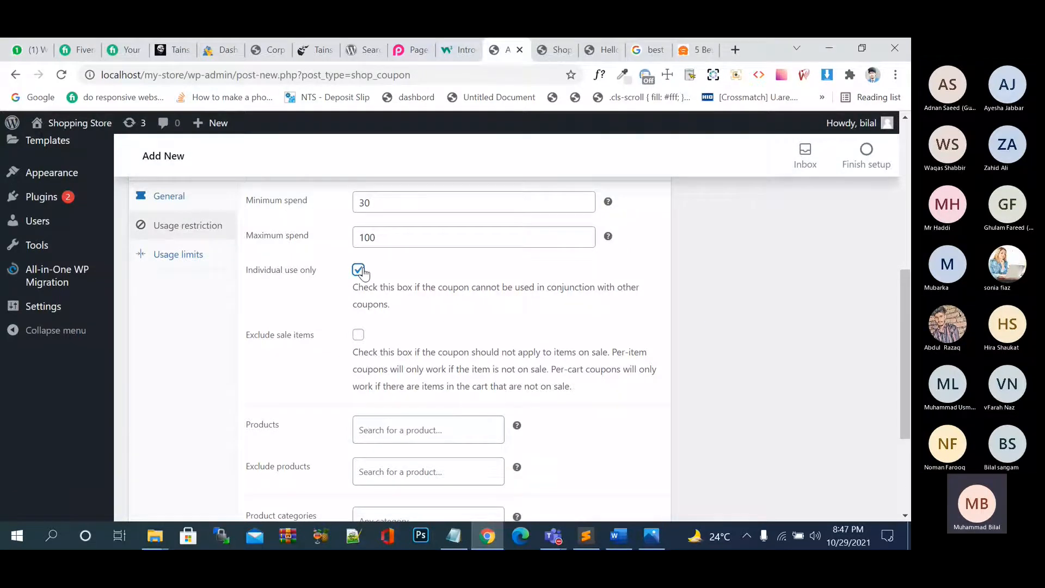
{"action": "scroll", "coordinate": [478, 337], "scroll_direction": "down", "scroll_amount": 1}
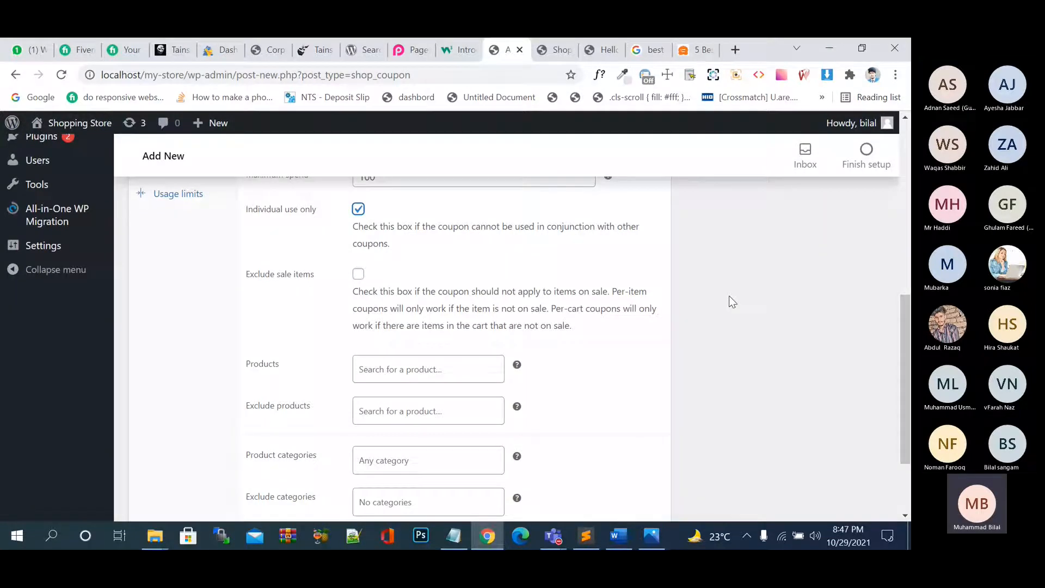
{"action": "left_click", "coordinate": [359, 275]}
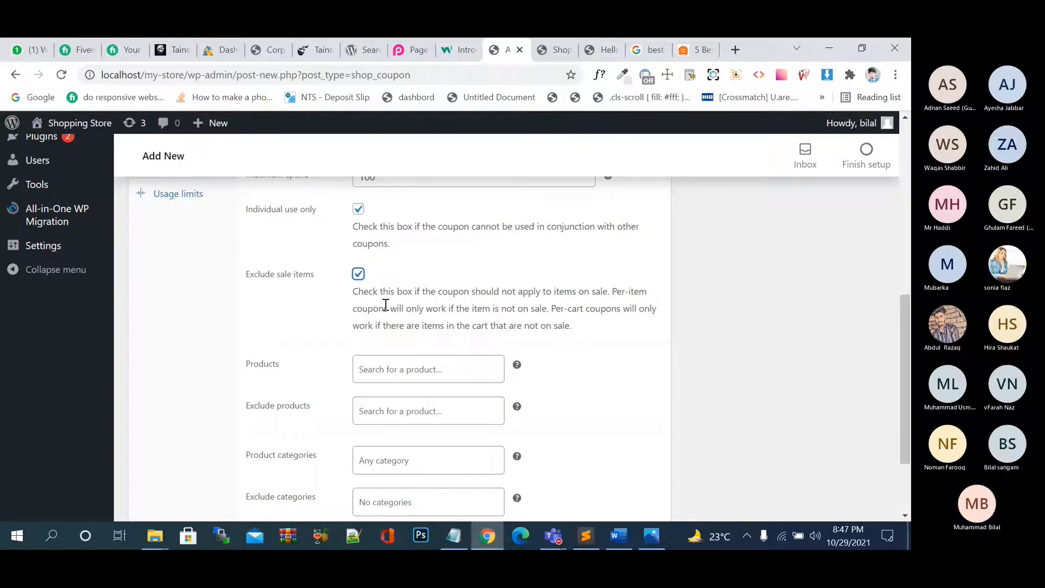
Open the product restriction search and leave it without choosing any products.
{"action": "scroll", "coordinate": [438, 345], "scroll_direction": "down", "scroll_amount": 1}
{"action": "scroll", "coordinate": [437, 345], "scroll_direction": "down", "scroll_amount": 1}
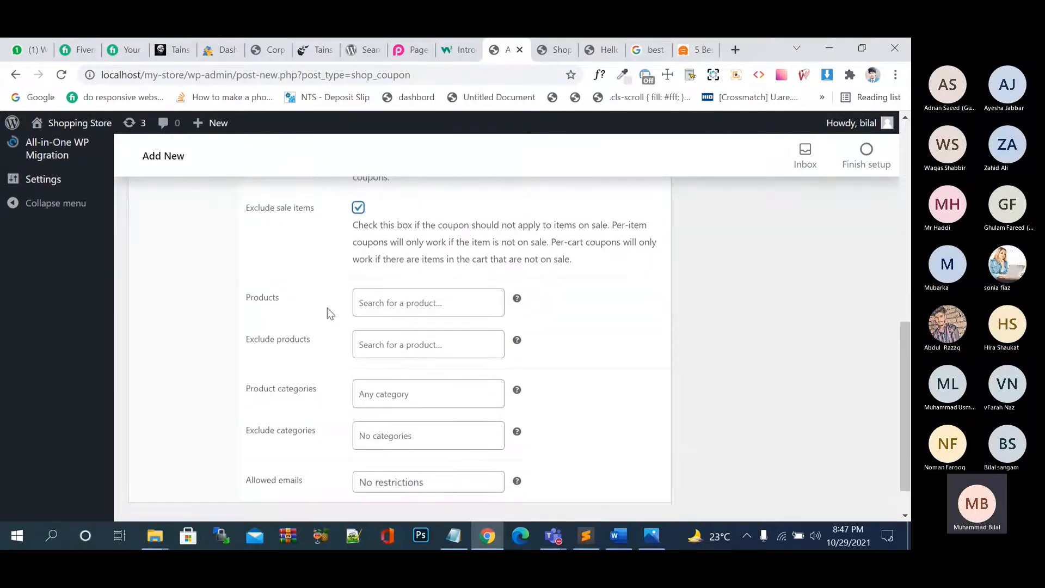
{"action": "left_click", "coordinate": [387, 301]}
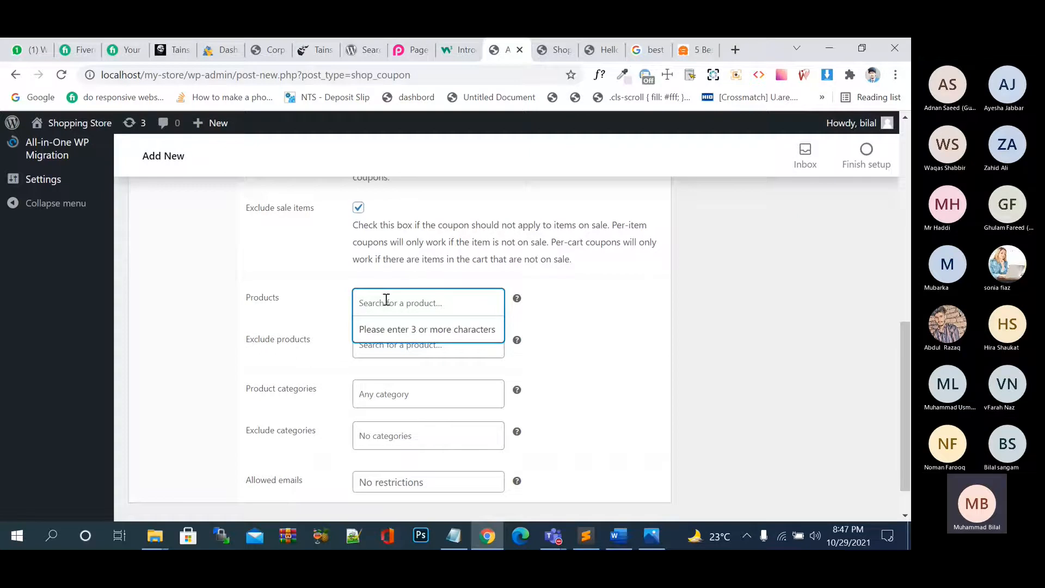
{"action": "left_click", "coordinate": [571, 327]}
{"action": "scroll", "coordinate": [569, 326], "scroll_direction": "down", "scroll_amount": 1}
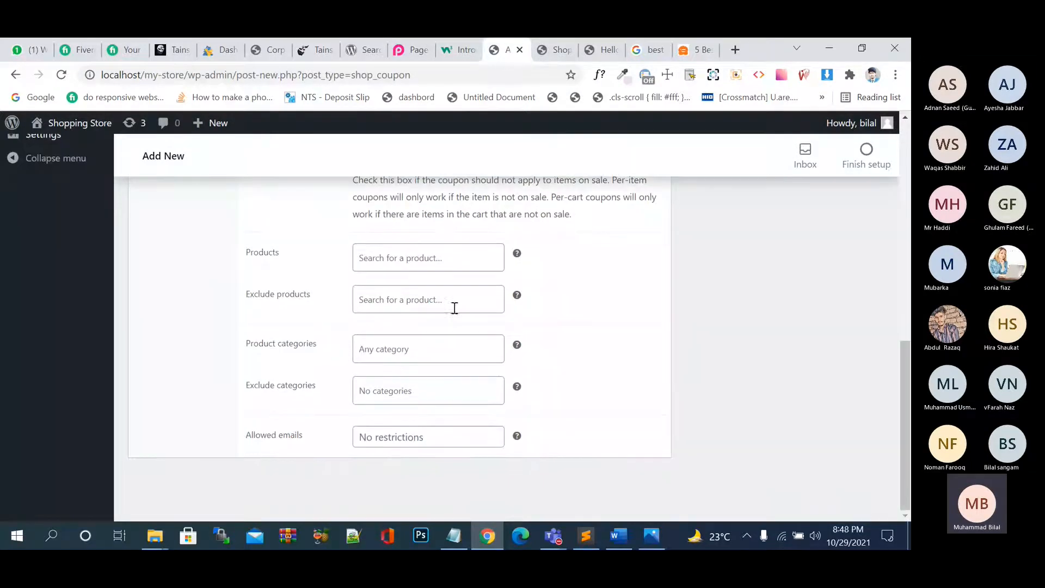
{"action": "scroll", "coordinate": [500, 384], "scroll_direction": "up", "scroll_amount": 10}
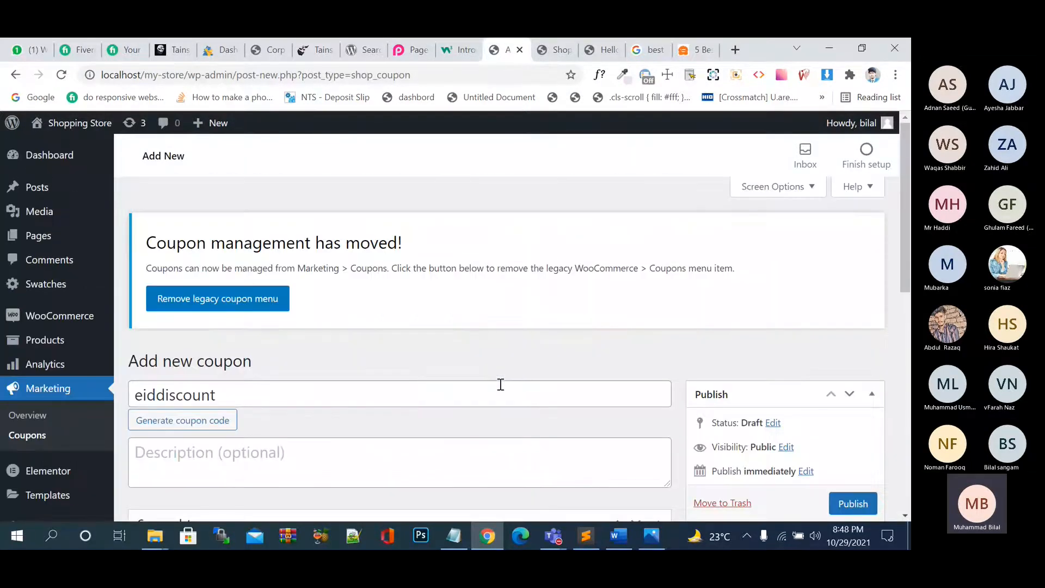
Publish the eiddiscount coupon and switch to the Shopping Store storefront tab.
{"action": "left_click", "coordinate": [434, 390]}
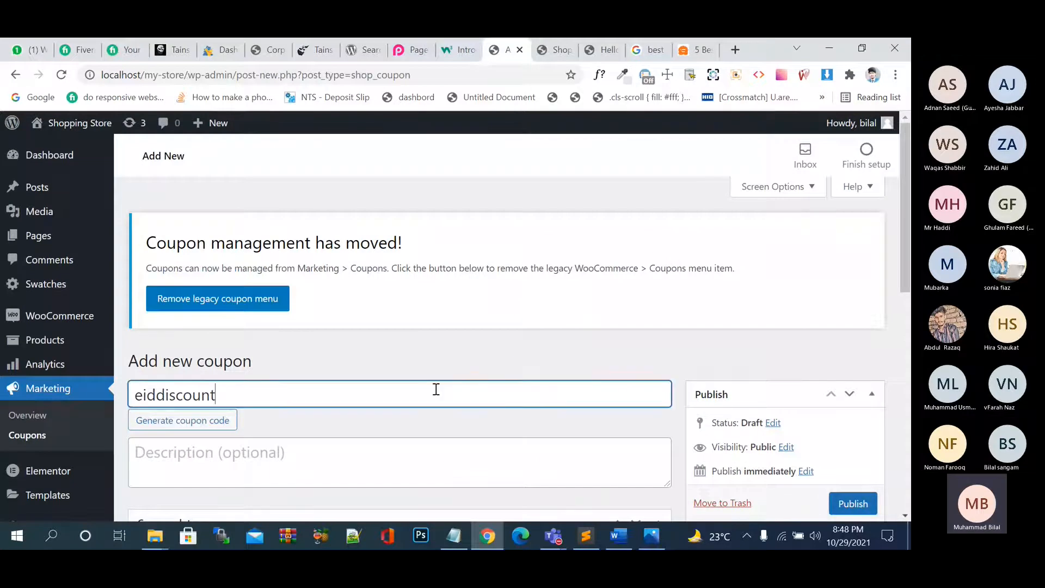
{"action": "key", "text": "ctrl+a"}
{"action": "key", "text": "ctrl+c"}
{"action": "left_click", "coordinate": [847, 502]}
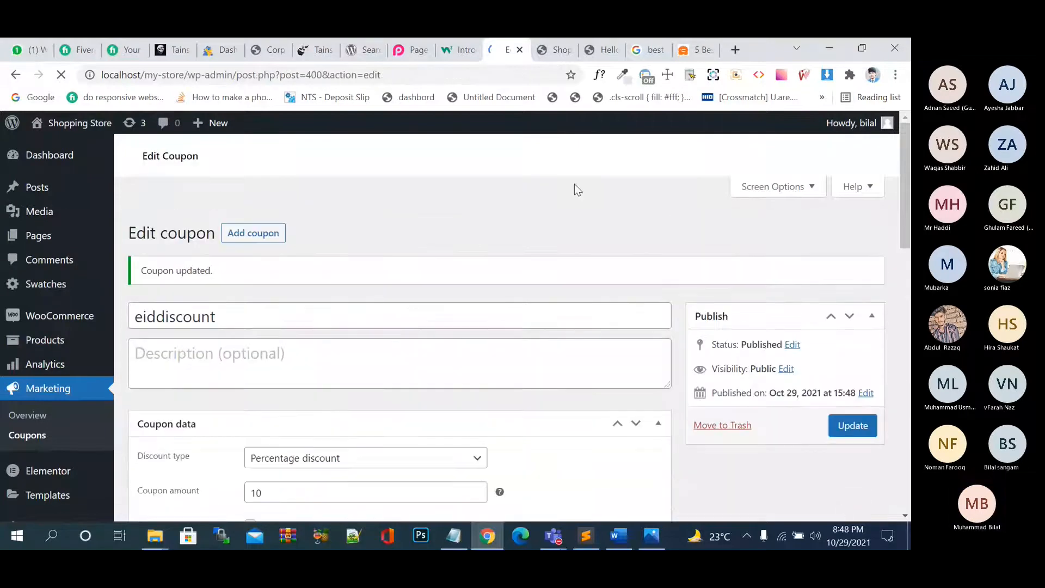
{"action": "left_click", "coordinate": [554, 50]}
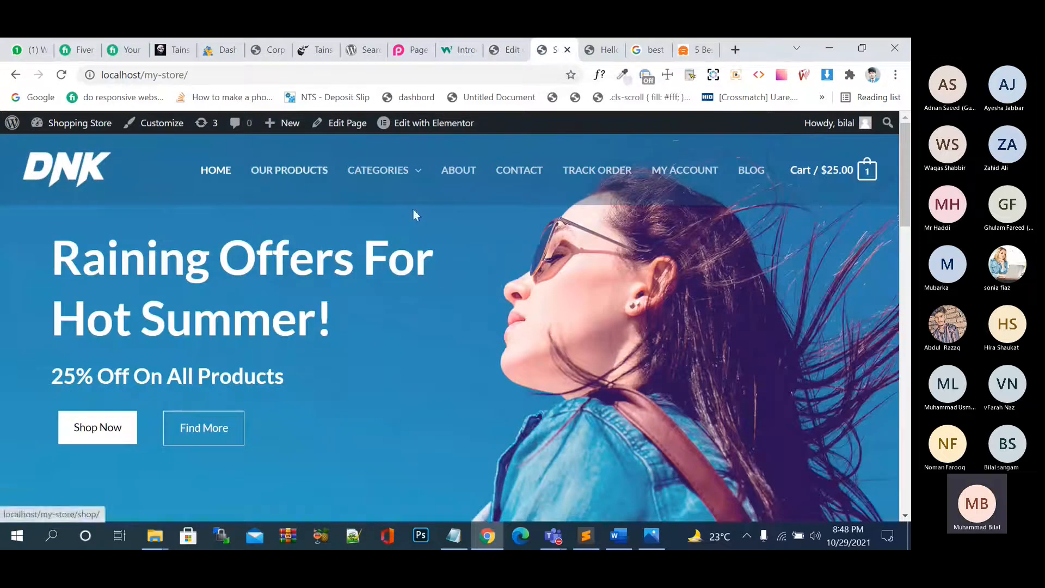
Add Anchor Bracelet, Boho Bangle Bracelet and Blue Denim Jeans to the cart from Our Products.
{"action": "left_click", "coordinate": [328, 184]}
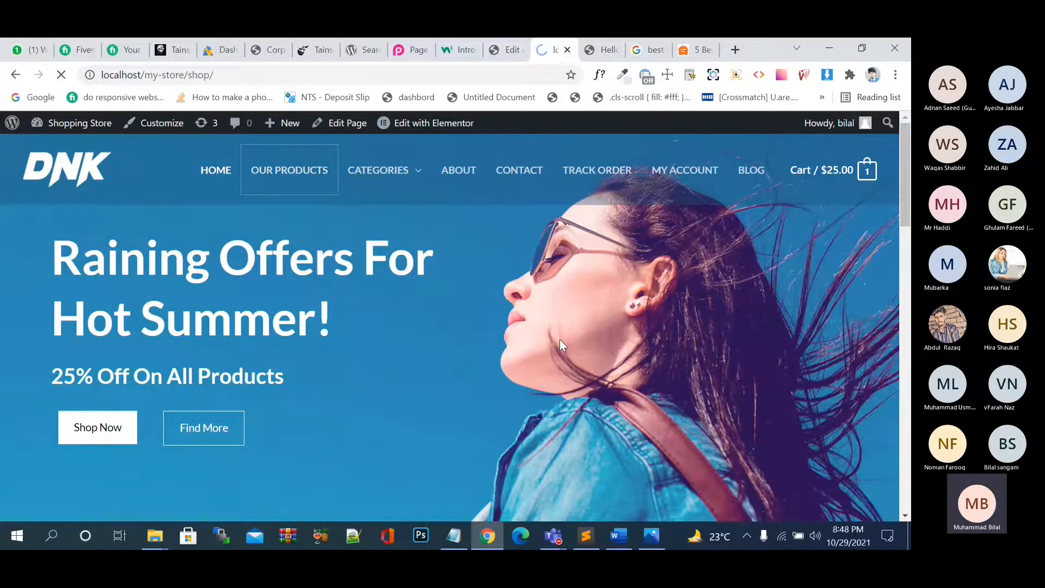
{"action": "scroll", "coordinate": [560, 339], "scroll_direction": "down", "scroll_amount": 5}
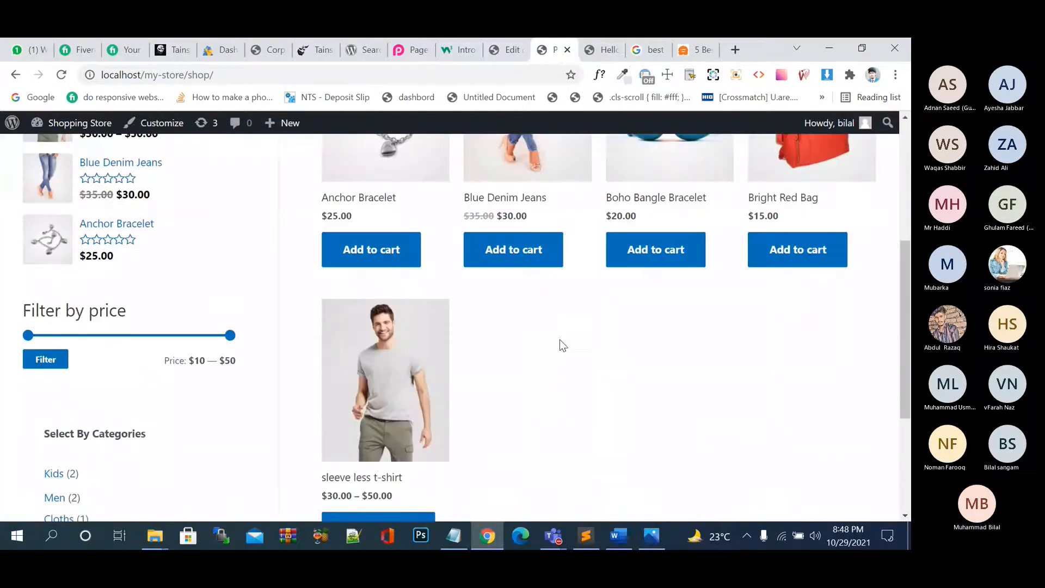
{"action": "left_click", "coordinate": [403, 263]}
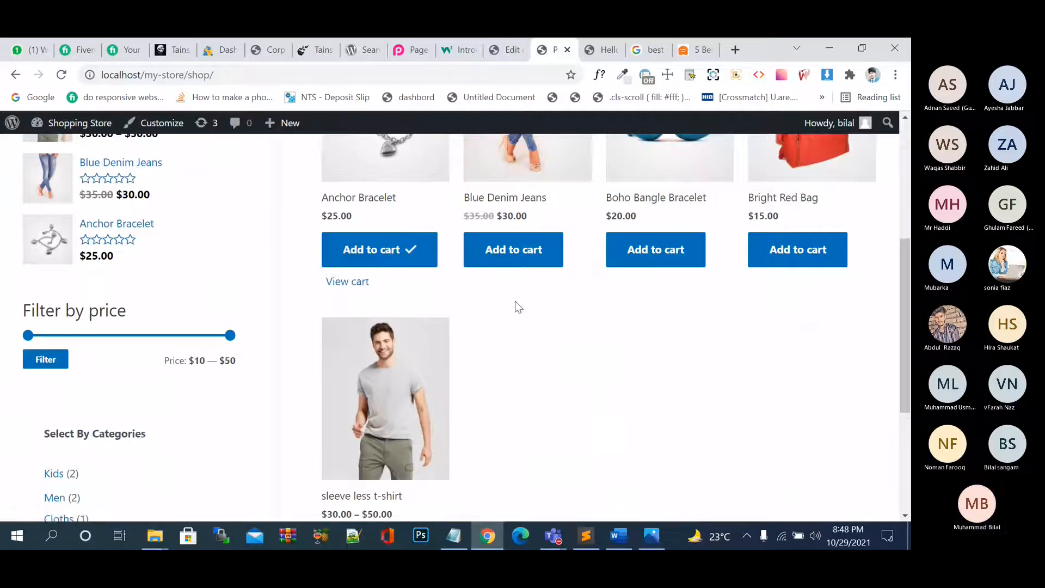
{"action": "left_click", "coordinate": [639, 260]}
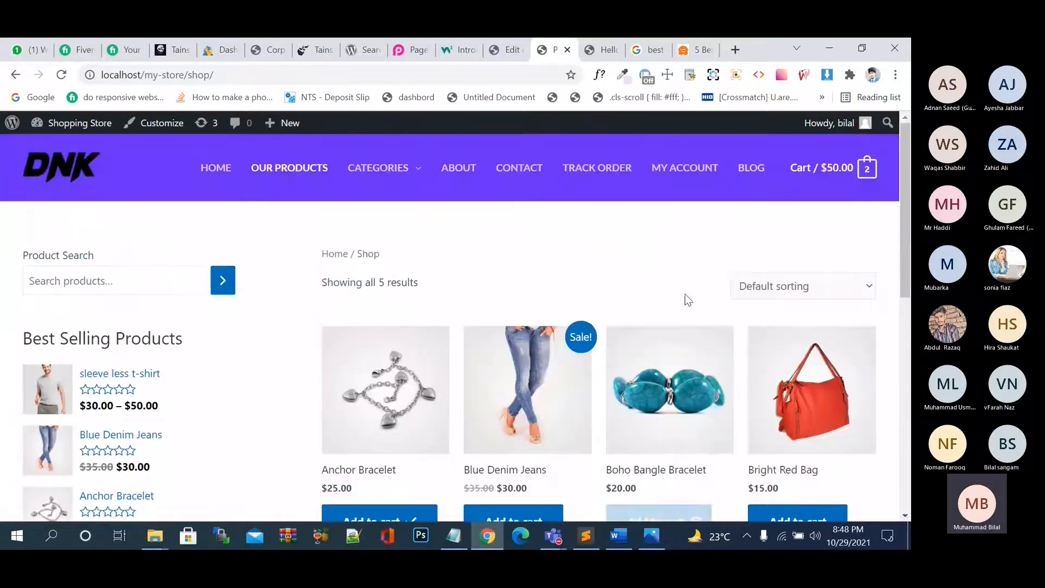
{"action": "scroll", "coordinate": [685, 294], "scroll_direction": "down", "scroll_amount": 2}
{"action": "scroll", "coordinate": [685, 294], "scroll_direction": "down", "scroll_amount": 1}
{"action": "left_click", "coordinate": [502, 438]}
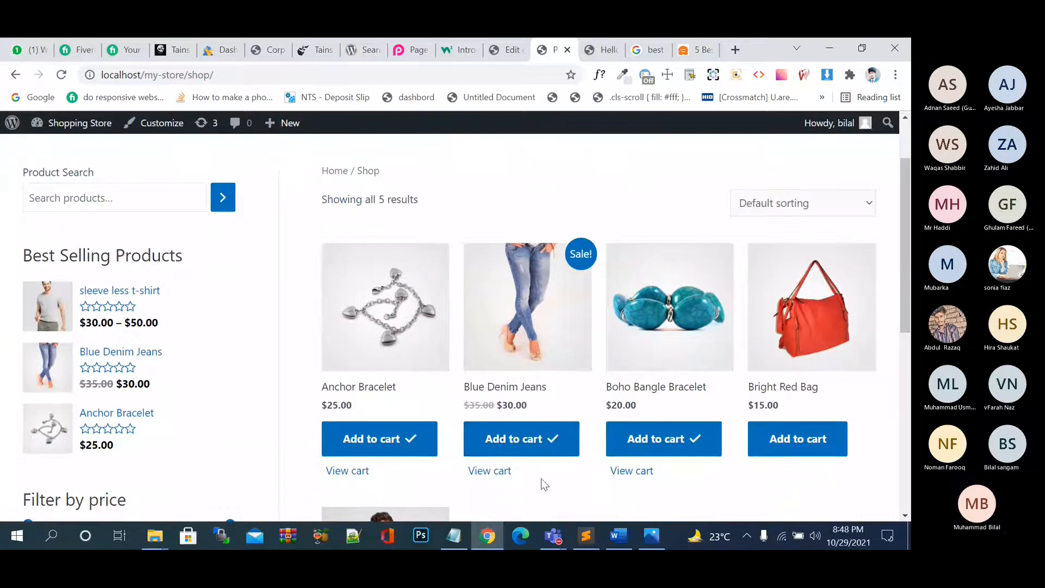
View the cart totals: $100.00 subtotal, $4.00 shipping, $10.40 tax, $114.40 total.
{"action": "left_click", "coordinate": [490, 471]}
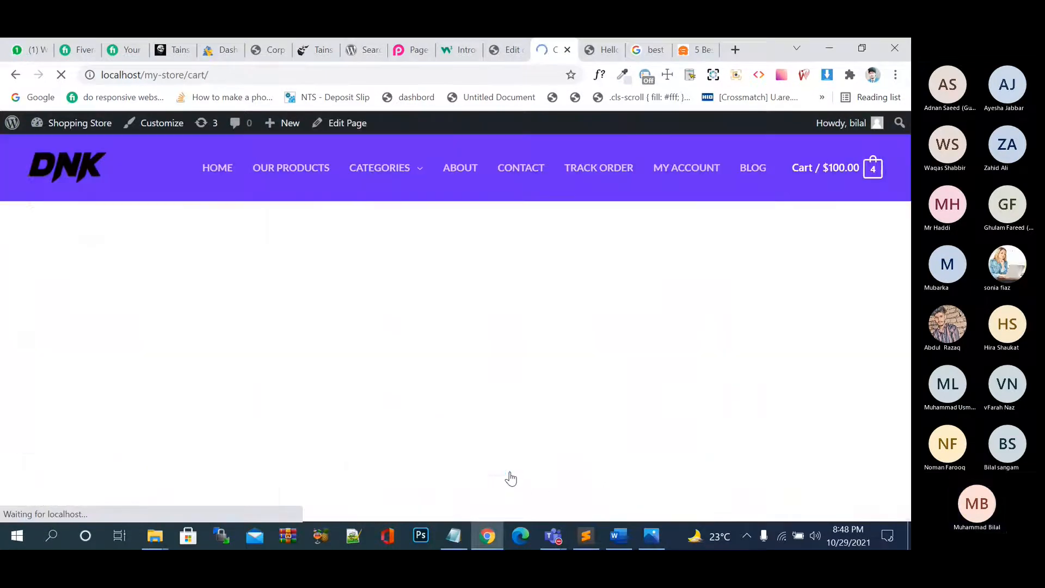
{"action": "scroll", "coordinate": [511, 478], "scroll_direction": "down", "scroll_amount": 2}
{"action": "scroll", "coordinate": [511, 478], "scroll_direction": "down", "scroll_amount": 3}
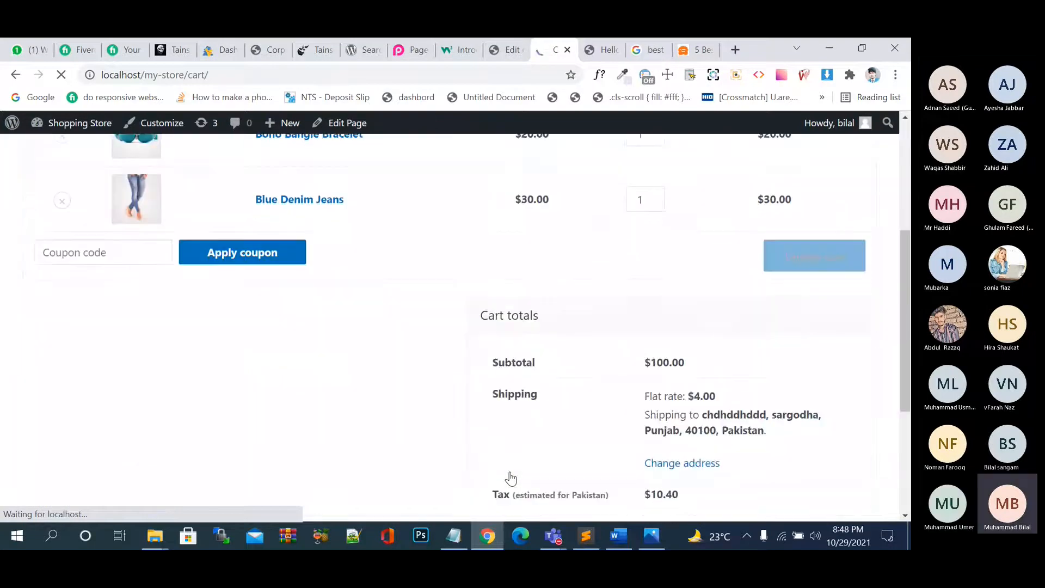
{"action": "scroll", "coordinate": [694, 357], "scroll_direction": "down", "scroll_amount": 2}
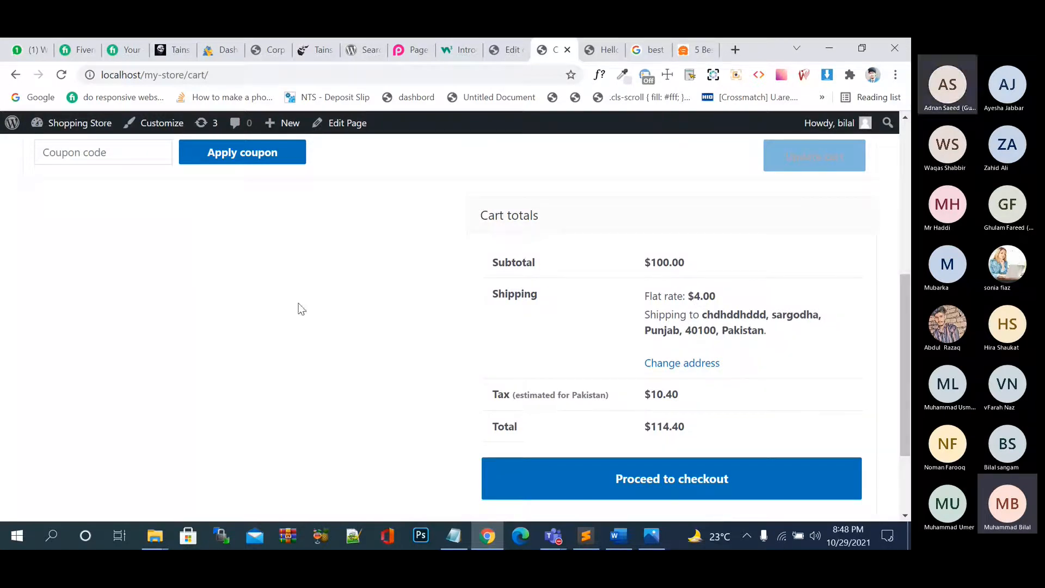
{"action": "scroll", "coordinate": [301, 309], "scroll_direction": "up", "scroll_amount": 1}
Apply the eiddiscount coupon, taking $7.00 off for a $106.70 total.
{"action": "key", "text": "ctrl+v"}
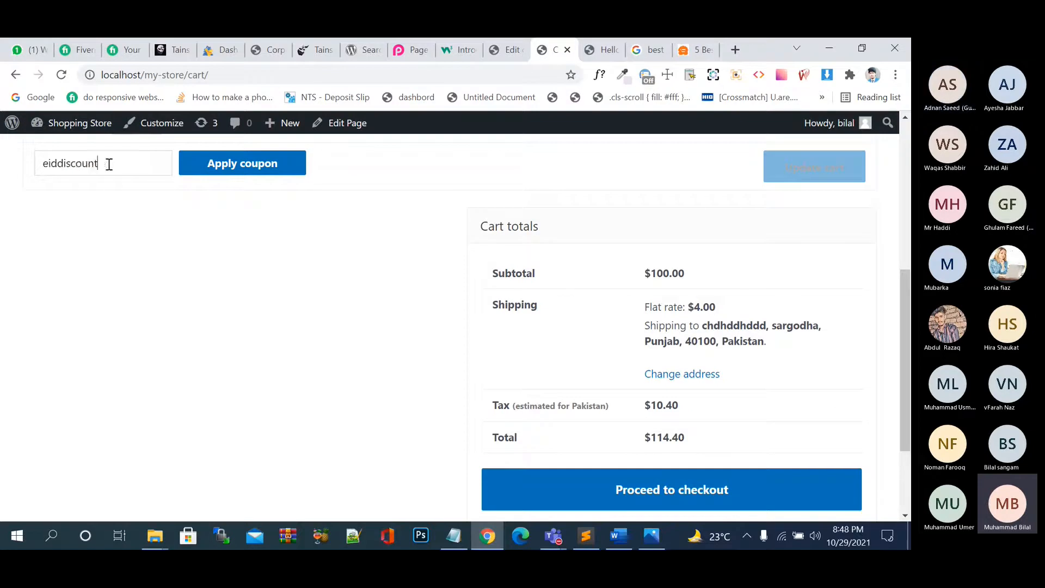
{"action": "left_click", "coordinate": [211, 173]}
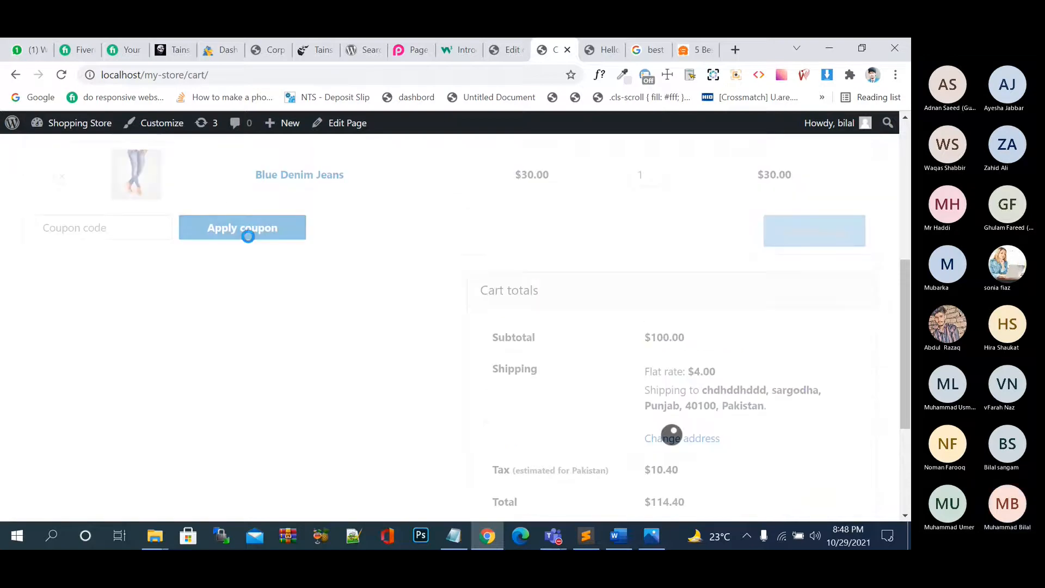
{"action": "scroll", "coordinate": [248, 237], "scroll_direction": "down", "scroll_amount": 5}
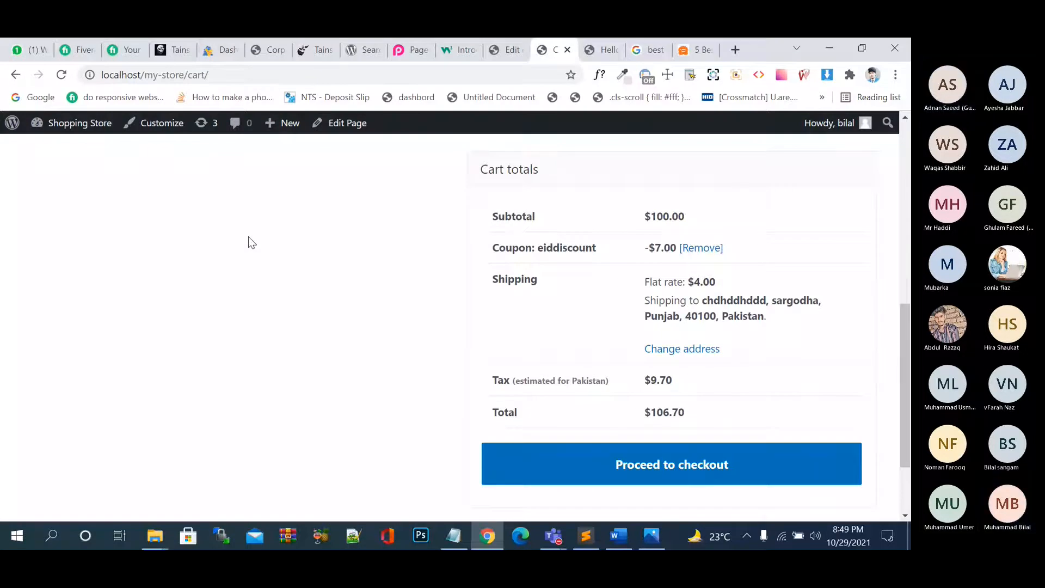
{"action": "scroll", "coordinate": [248, 236], "scroll_direction": "up", "scroll_amount": 5}
{"action": "scroll", "coordinate": [248, 237], "scroll_direction": "down", "scroll_amount": 1}
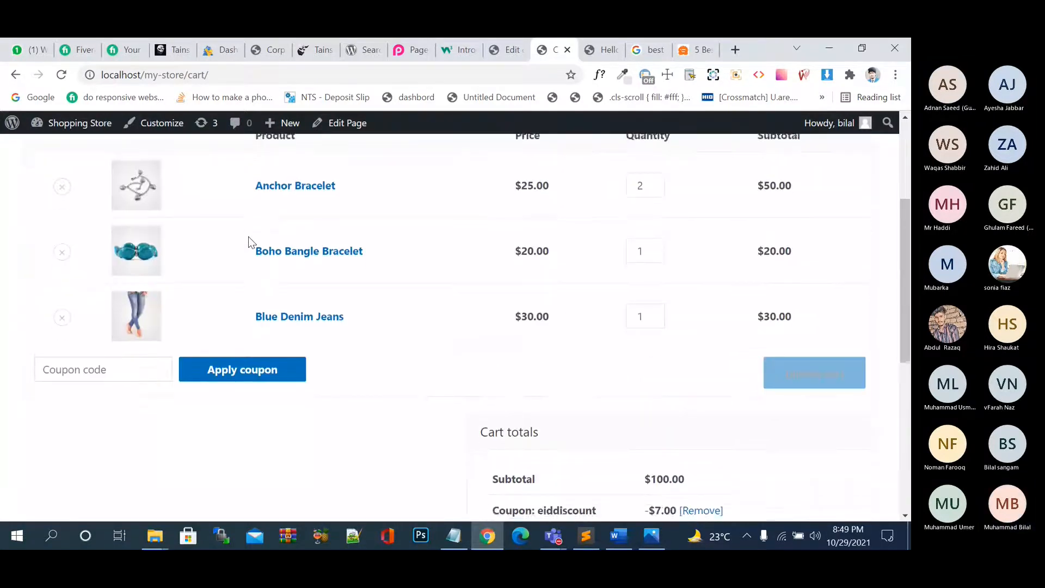
{"action": "scroll", "coordinate": [248, 240], "scroll_direction": "down", "scroll_amount": 1}
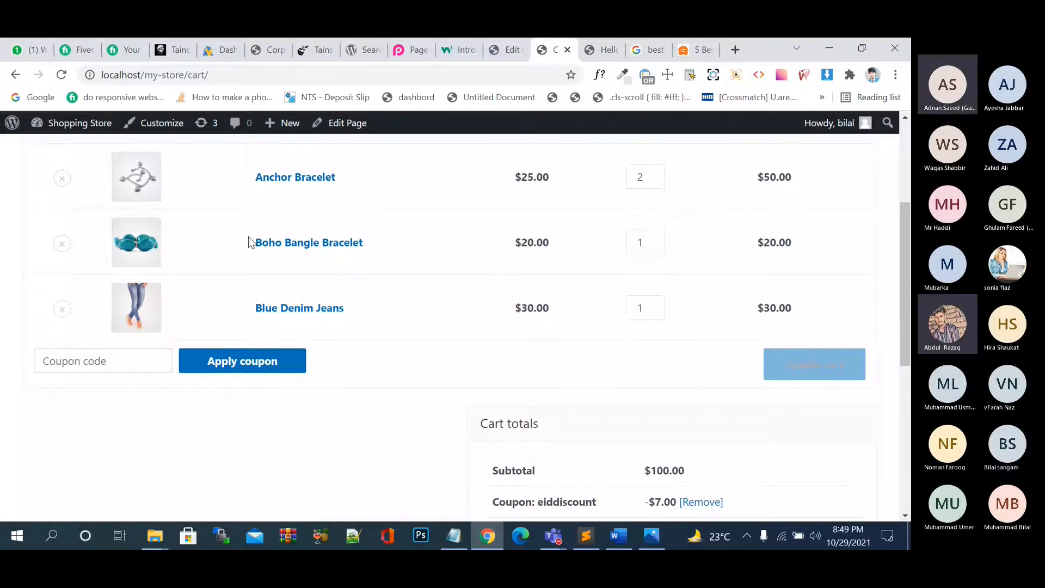
{"action": "scroll", "coordinate": [250, 240], "scroll_direction": "down", "scroll_amount": 1}
{"action": "scroll", "coordinate": [248, 236], "scroll_direction": "down", "scroll_amount": 5}
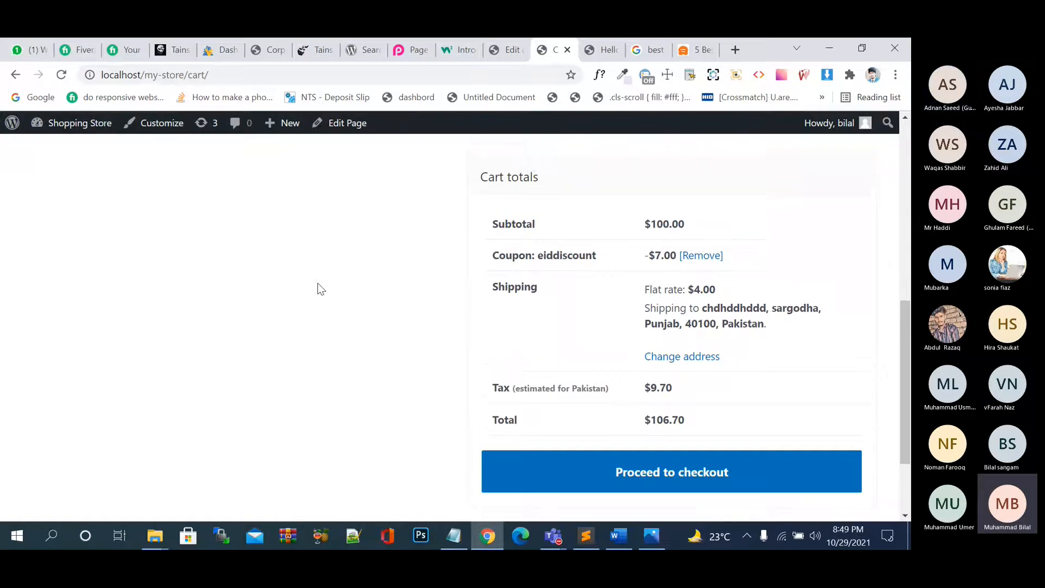
{"action": "scroll", "coordinate": [320, 288], "scroll_direction": "up", "scroll_amount": 5}
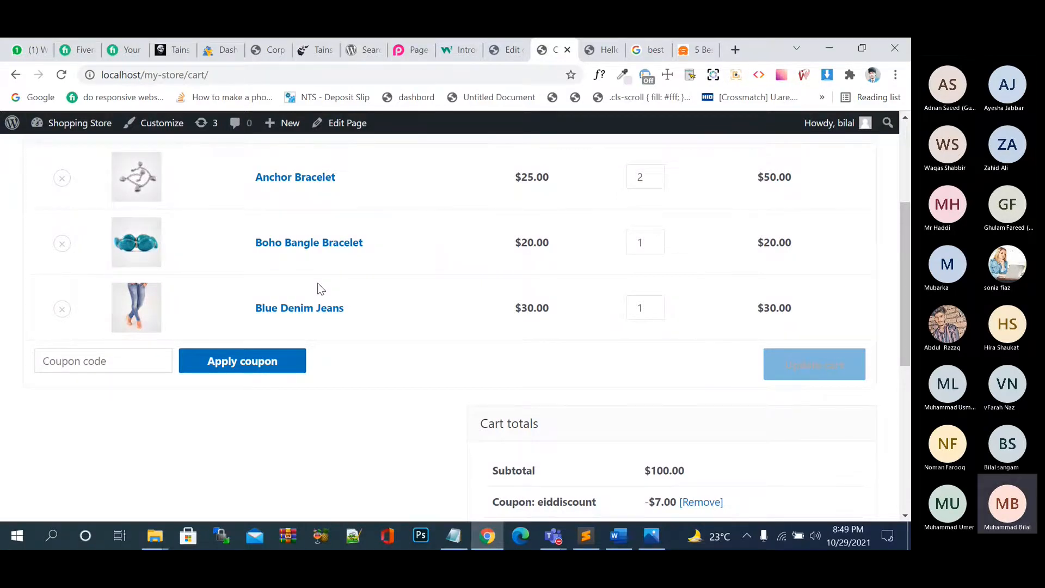
{"action": "scroll", "coordinate": [320, 288], "scroll_direction": "down", "scroll_amount": 3}
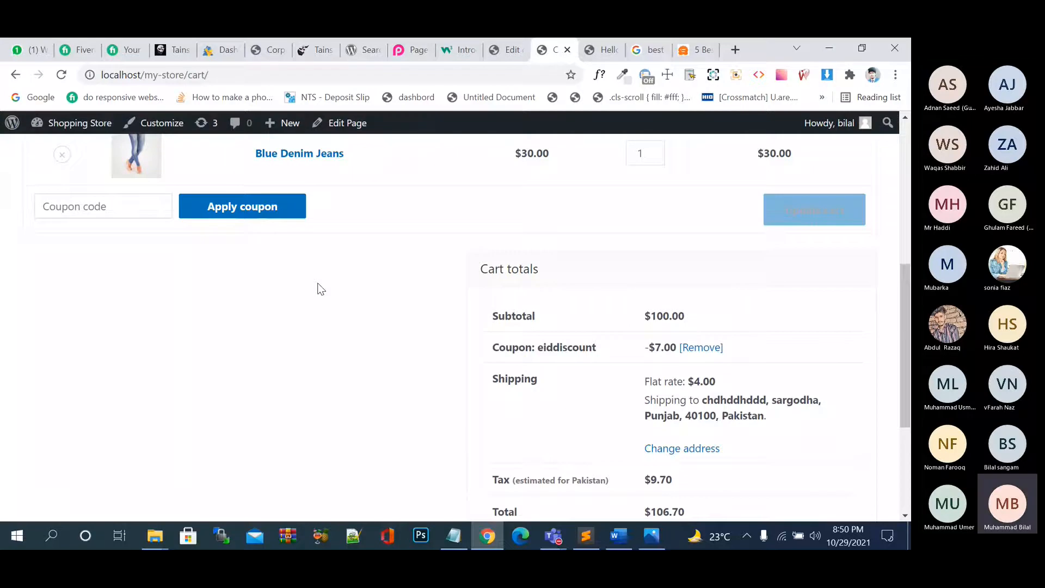
Open Blue Denim Jeans' product page in a new tab and view it.
{"action": "right_click", "coordinate": [334, 163]}
{"action": "left_click", "coordinate": [335, 166]}
{"action": "left_click", "coordinate": [557, 55]}
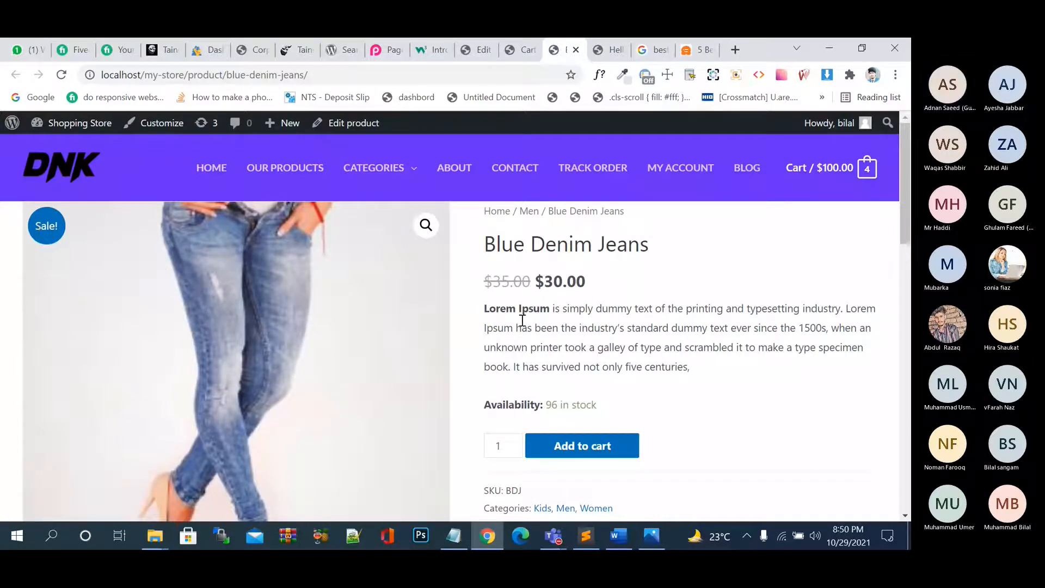
Highlight the $30.00 sale price on the Blue Denim Jeans page.
{"action": "left_click_drag", "start_coordinate": [590, 285], "coordinate": [534, 273]}
{"action": "left_click", "coordinate": [605, 277]}
{"action": "left_click", "coordinate": [620, 296]}
{"action": "left_click_drag", "start_coordinate": [610, 278], "coordinate": [514, 277]}
{"action": "left_click", "coordinate": [593, 282]}
{"action": "left_click_drag", "start_coordinate": [594, 282], "coordinate": [539, 282]}
{"action": "left_click", "coordinate": [607, 283]}
{"action": "left_click", "coordinate": [616, 280]}
Uncheck Exclude sale items on the eiddiscount coupon and update it.
{"action": "left_click", "coordinate": [486, 50]}
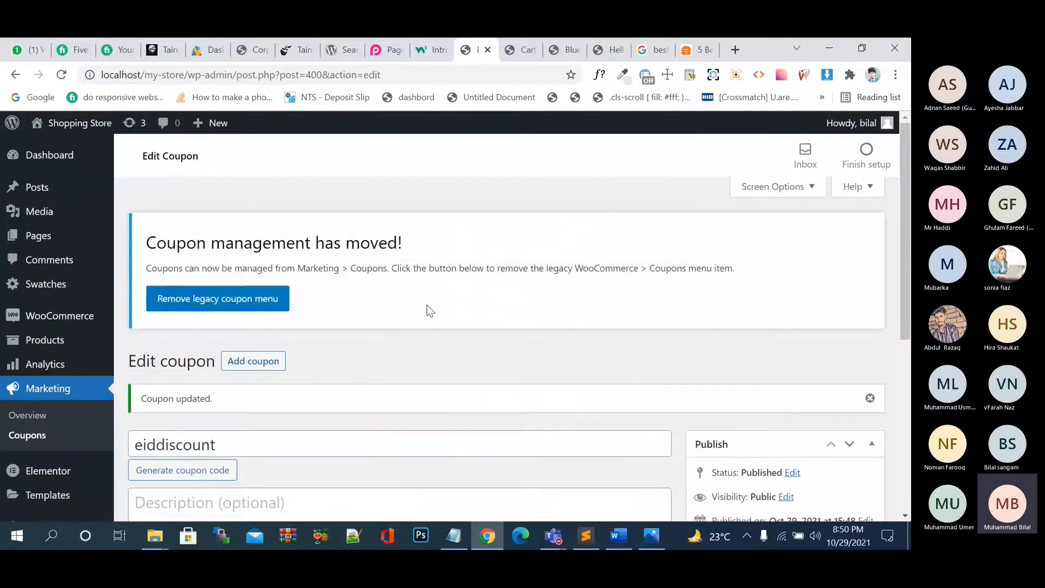
{"action": "scroll", "coordinate": [426, 305], "scroll_direction": "down", "scroll_amount": 5}
{"action": "left_click", "coordinate": [173, 320]}
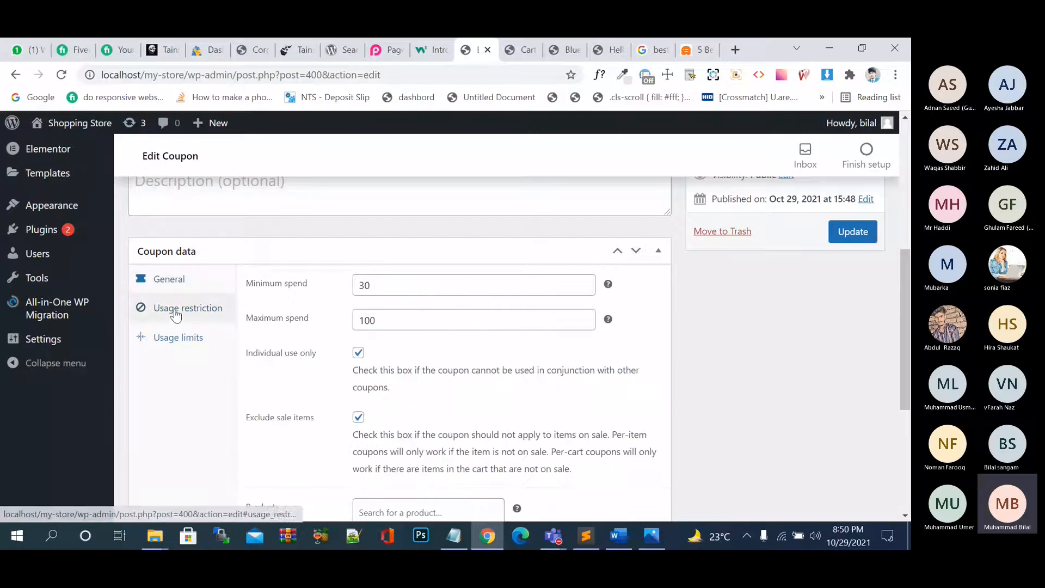
{"action": "scroll", "coordinate": [304, 381], "scroll_direction": "down", "scroll_amount": 2}
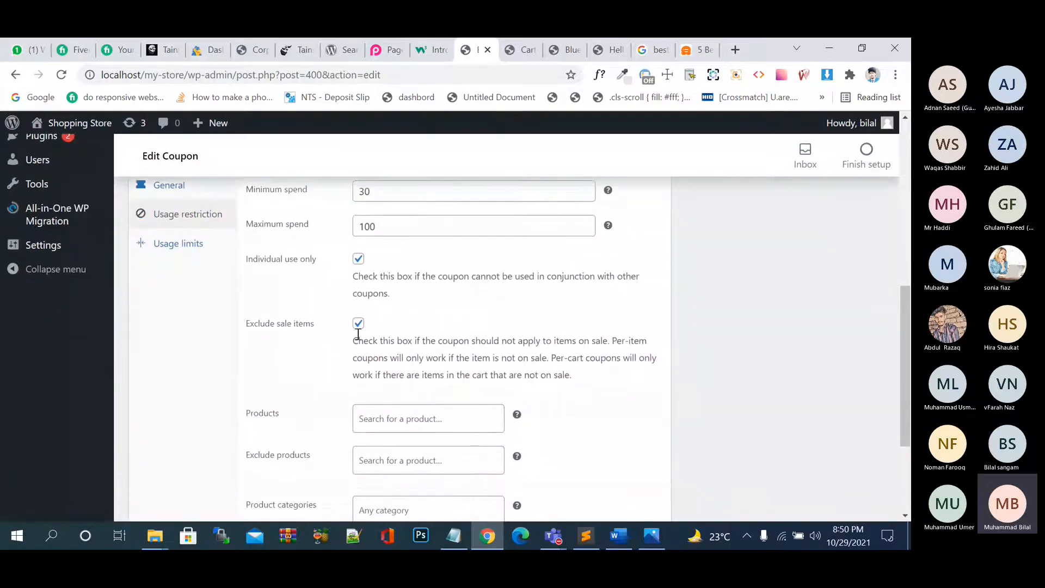
{"action": "left_click", "coordinate": [359, 325]}
{"action": "scroll", "coordinate": [572, 338], "scroll_direction": "down", "scroll_amount": 3}
{"action": "scroll", "coordinate": [572, 338], "scroll_direction": "up", "scroll_amount": 5}
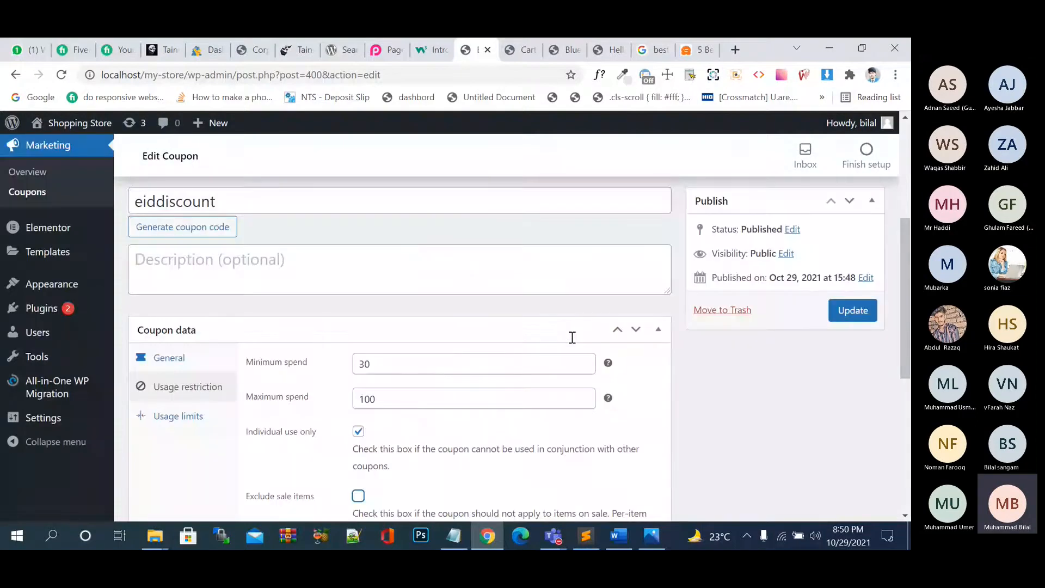
{"action": "left_click", "coordinate": [853, 305]}
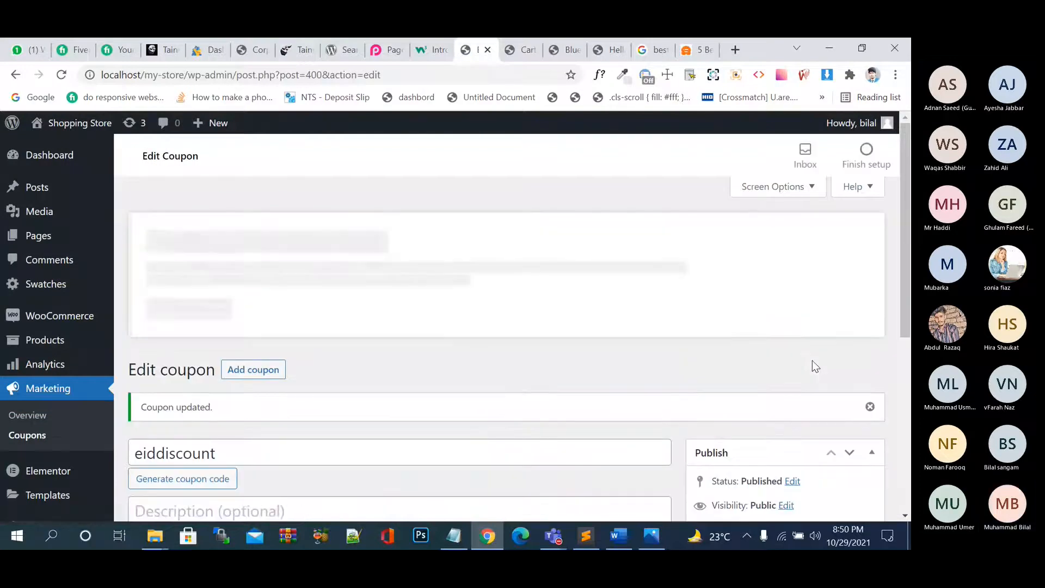
{"action": "left_click", "coordinate": [867, 398]}
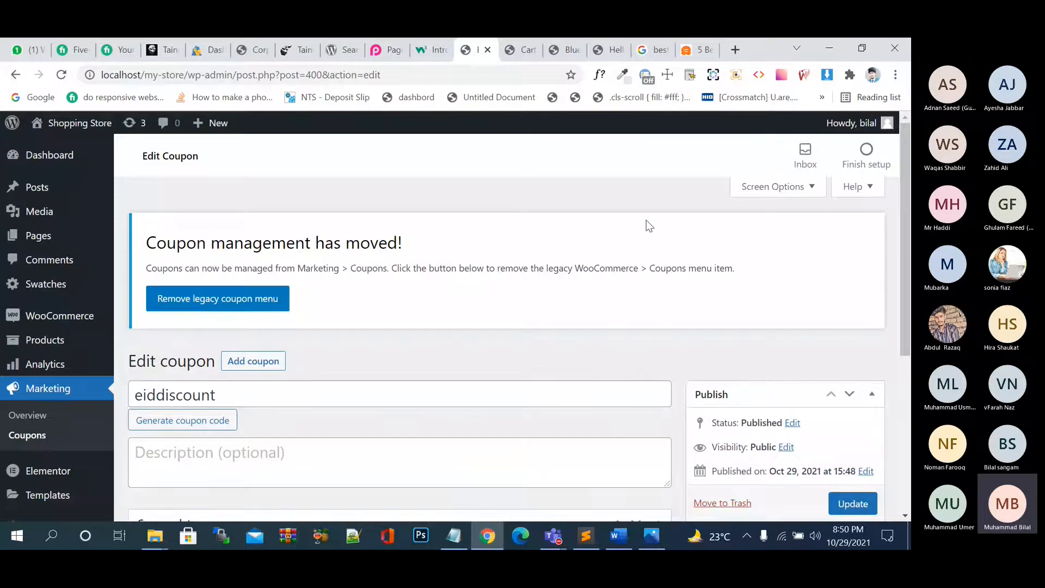
Reload the Cart tab so eiddiscount takes $10.00 off, totalling $103.40.
{"action": "left_click", "coordinate": [526, 52]}
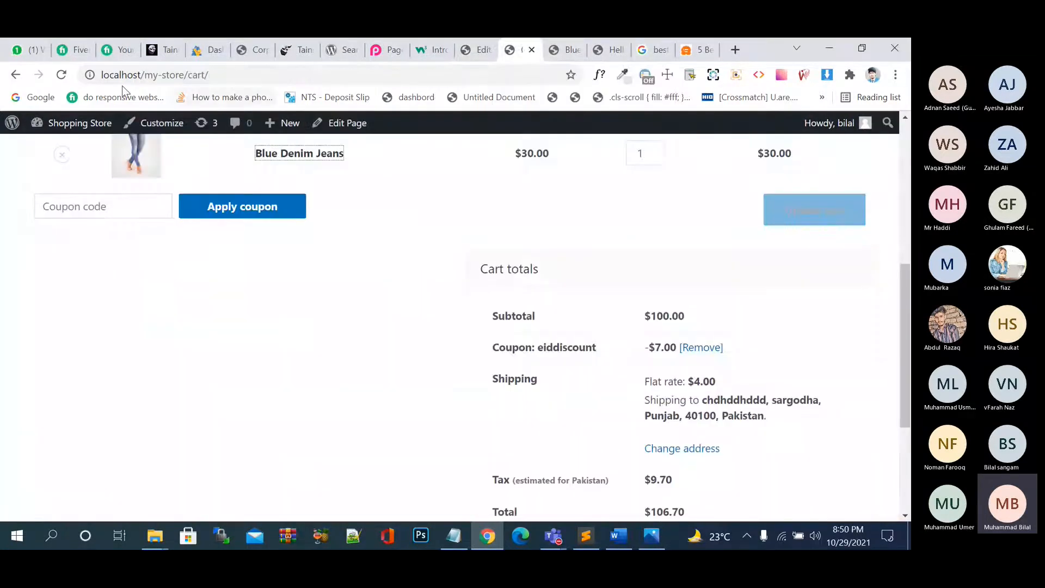
{"action": "left_click", "coordinate": [61, 76]}
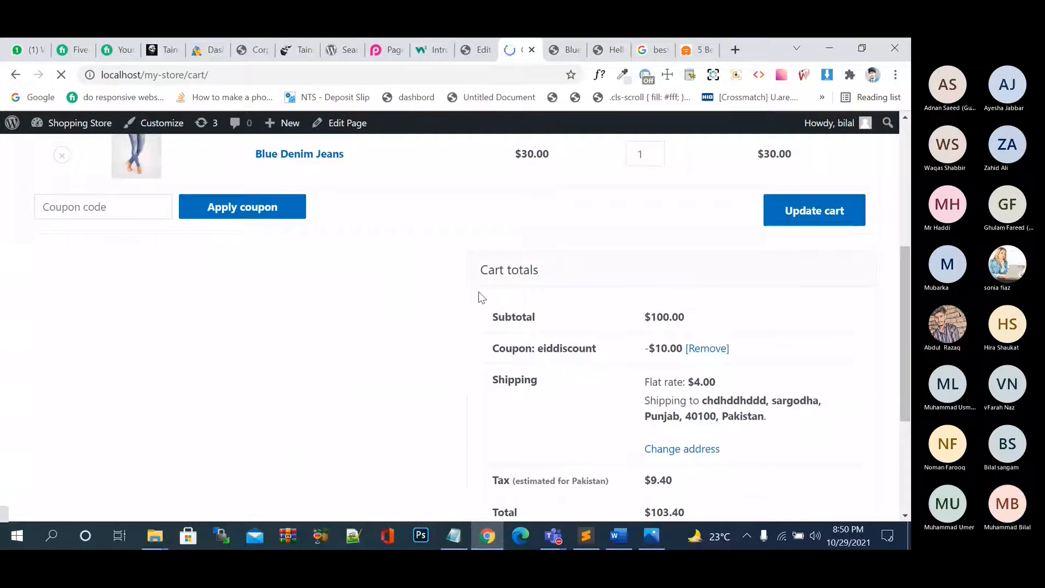
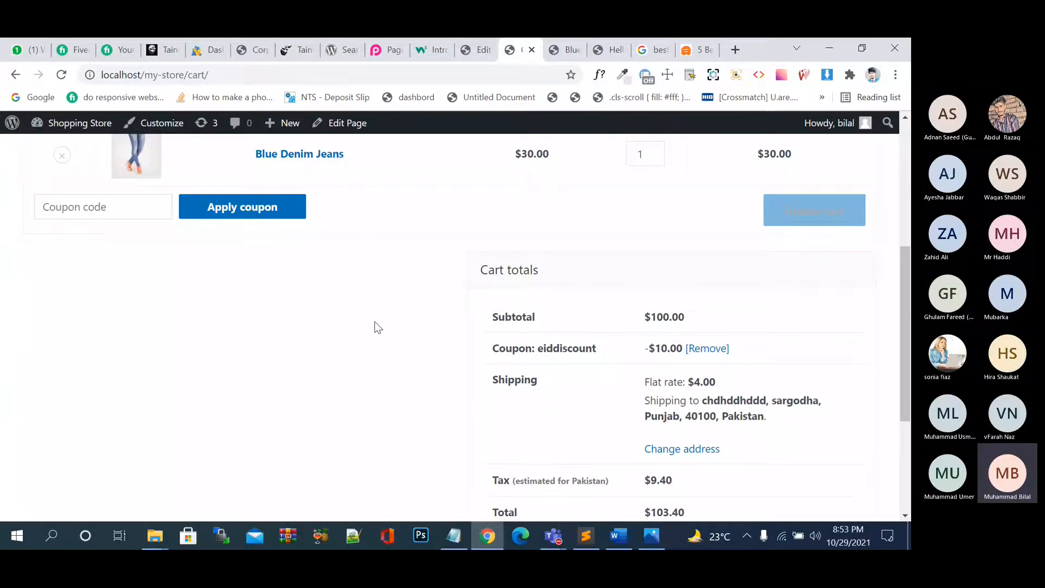
Leave the $103.40 cart page for the WordPress.org WP Rocket plugin search results.
{"action": "scroll", "coordinate": [374, 322], "scroll_direction": "down", "scroll_amount": 1}
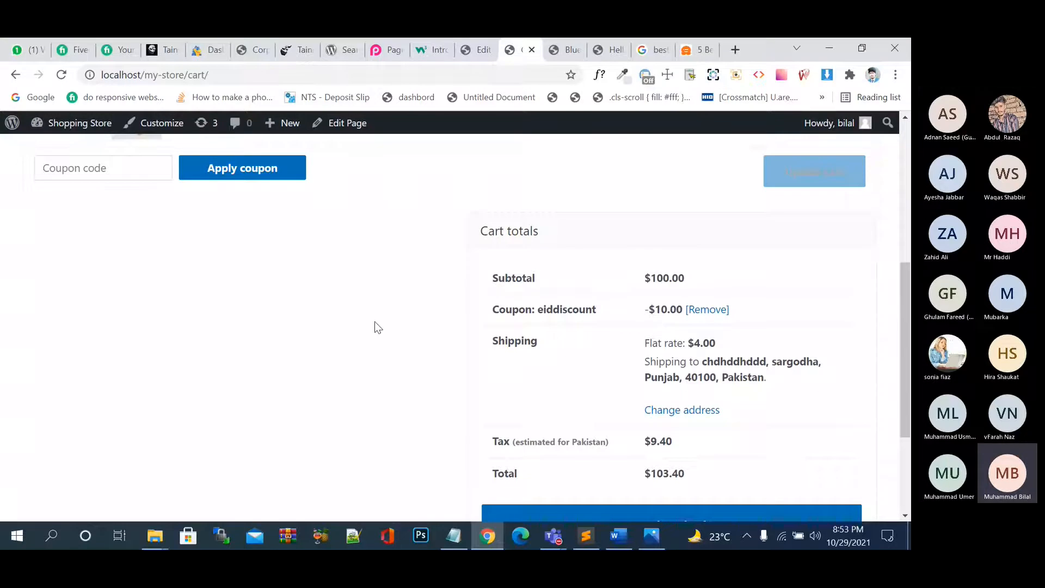
{"action": "left_click", "coordinate": [301, 47]}
{"action": "left_click", "coordinate": [339, 49]}
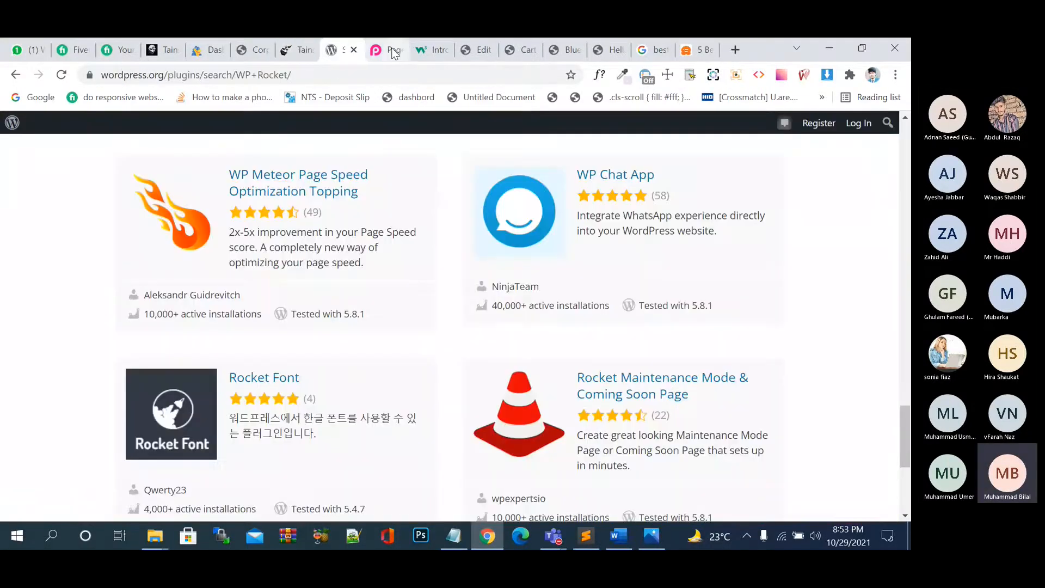
Go from the WP Rocket results back to the eiddiscount Edit Coupon page.
{"action": "left_click", "coordinate": [433, 50]}
{"action": "left_click", "coordinate": [474, 49]}
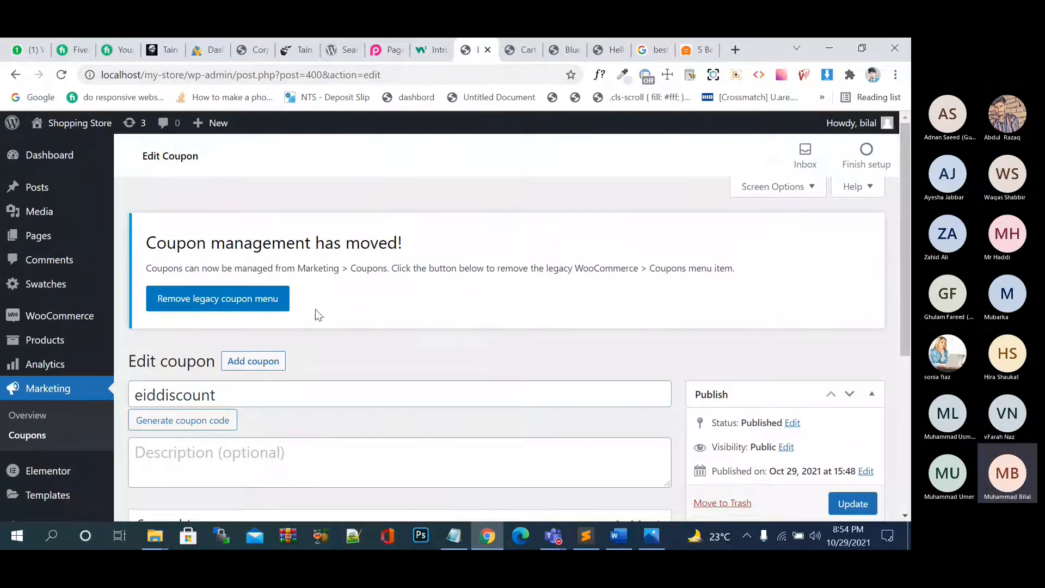
Generate the random coupon code PA7S7GY6 to replace eiddiscount.
{"action": "scroll", "coordinate": [318, 315], "scroll_direction": "down", "scroll_amount": 1}
{"action": "scroll", "coordinate": [318, 314], "scroll_direction": "down", "scroll_amount": 1}
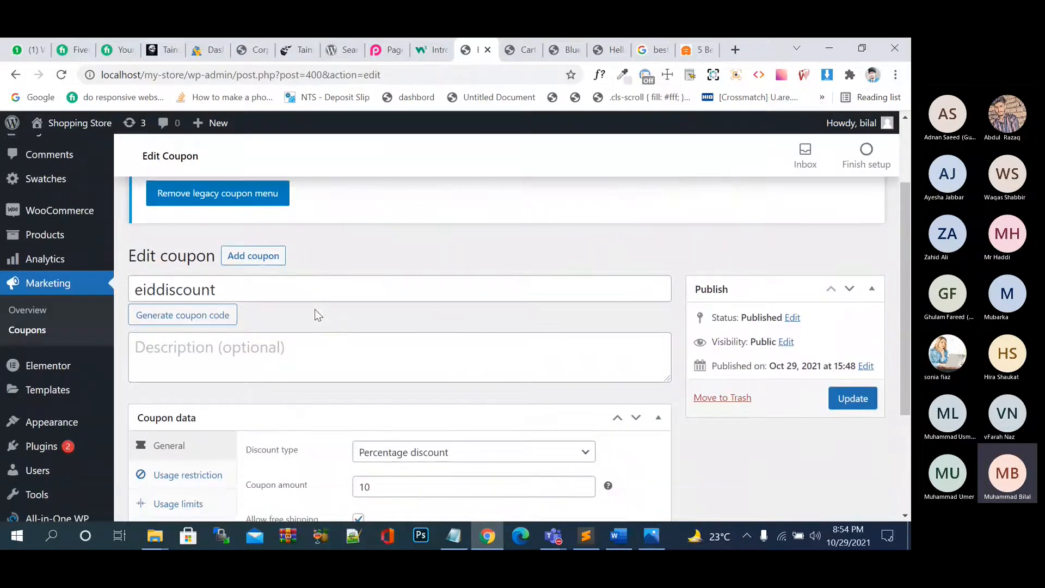
{"action": "left_click", "coordinate": [212, 315]}
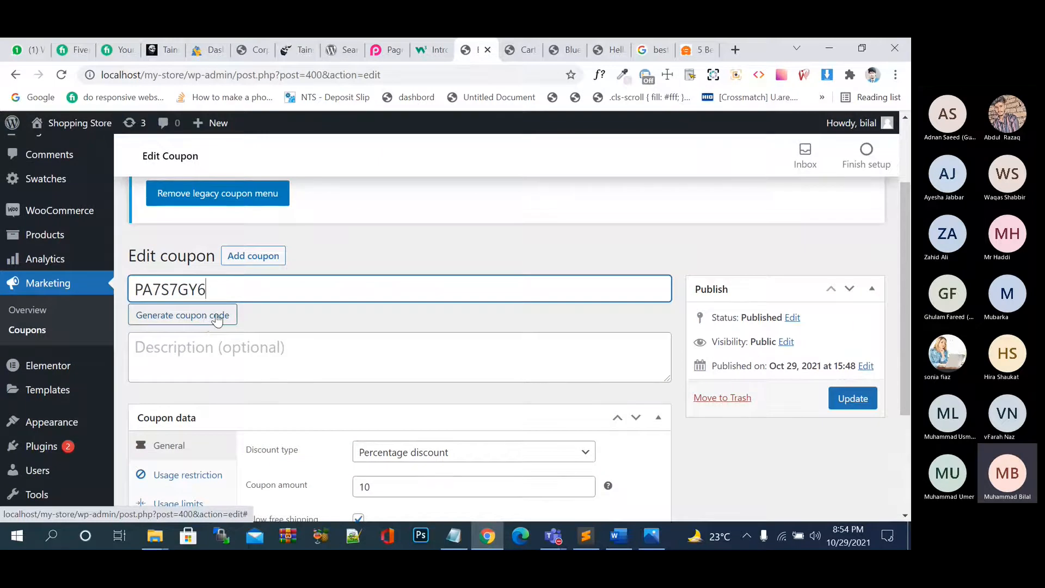
{"action": "double_click", "coordinate": [234, 290]}
{"action": "left_click", "coordinate": [232, 290]}
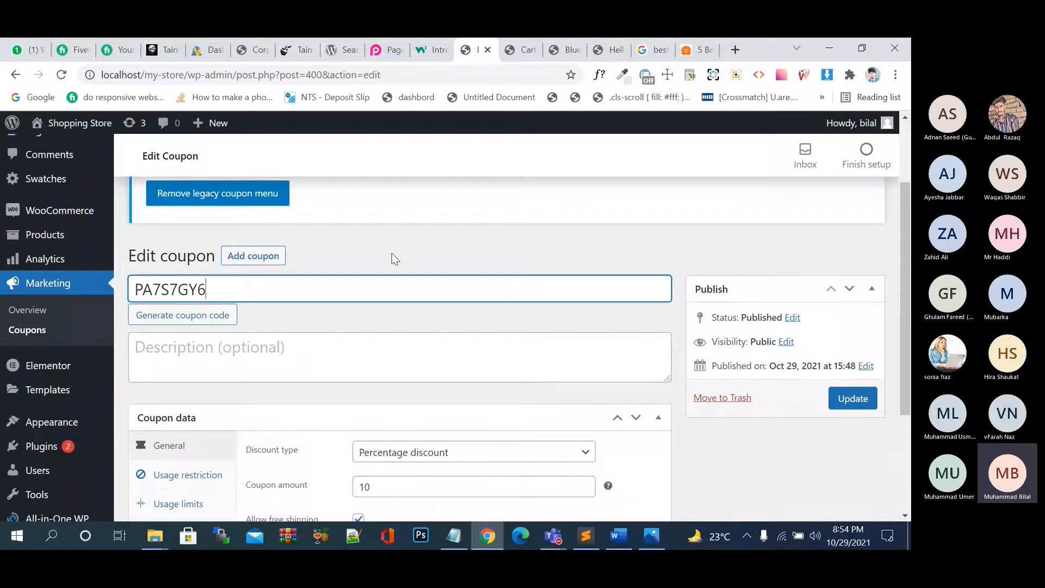
{"action": "scroll", "coordinate": [392, 256], "scroll_direction": "down", "scroll_amount": 1}
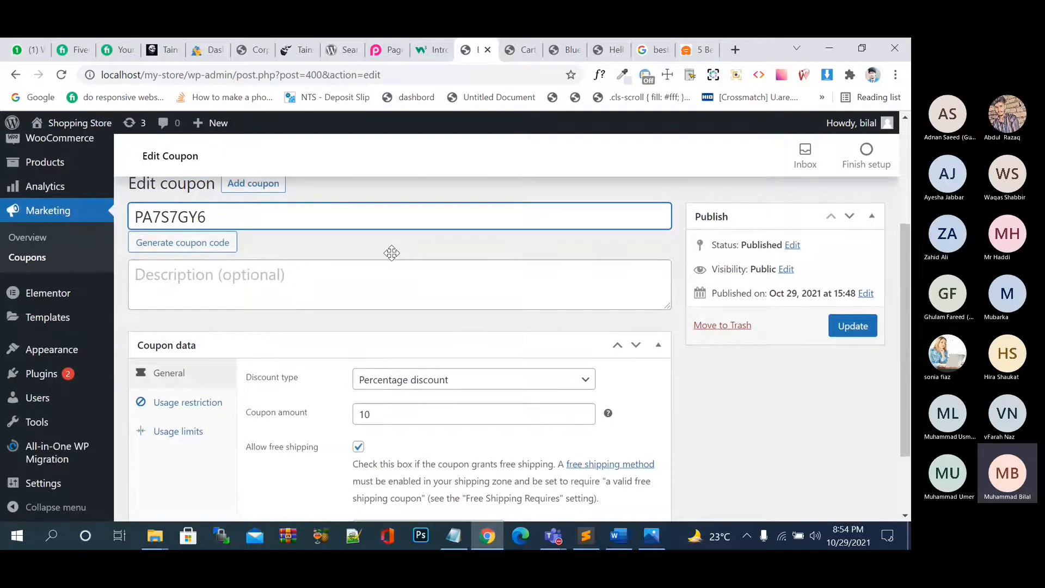
{"action": "mouse_move", "coordinate": [49, 321]}
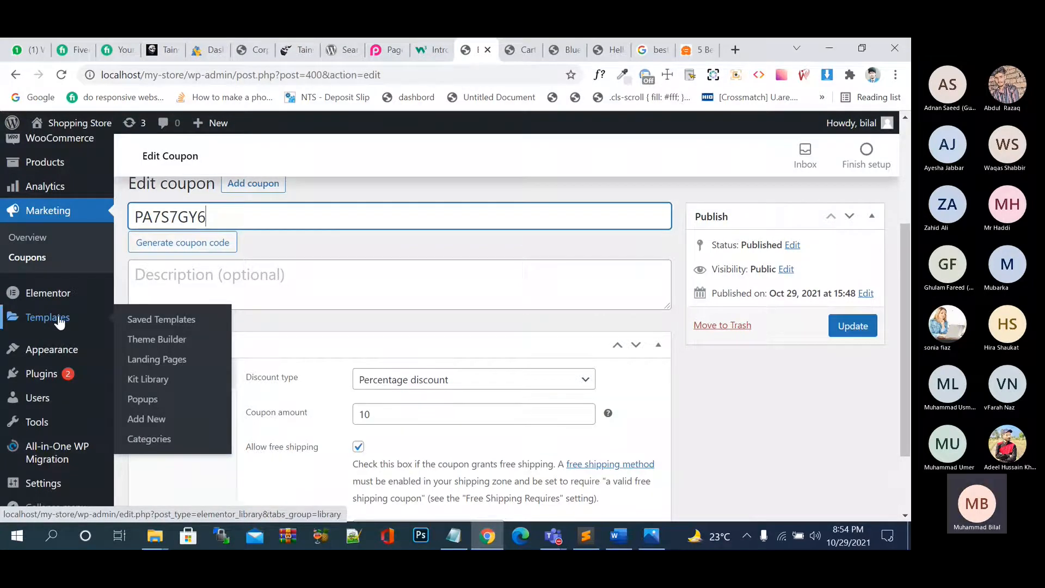
Leave the coupon unsaved and open Templates > Saved Templates, which shows no templates found.
{"action": "left_click", "coordinate": [60, 322]}
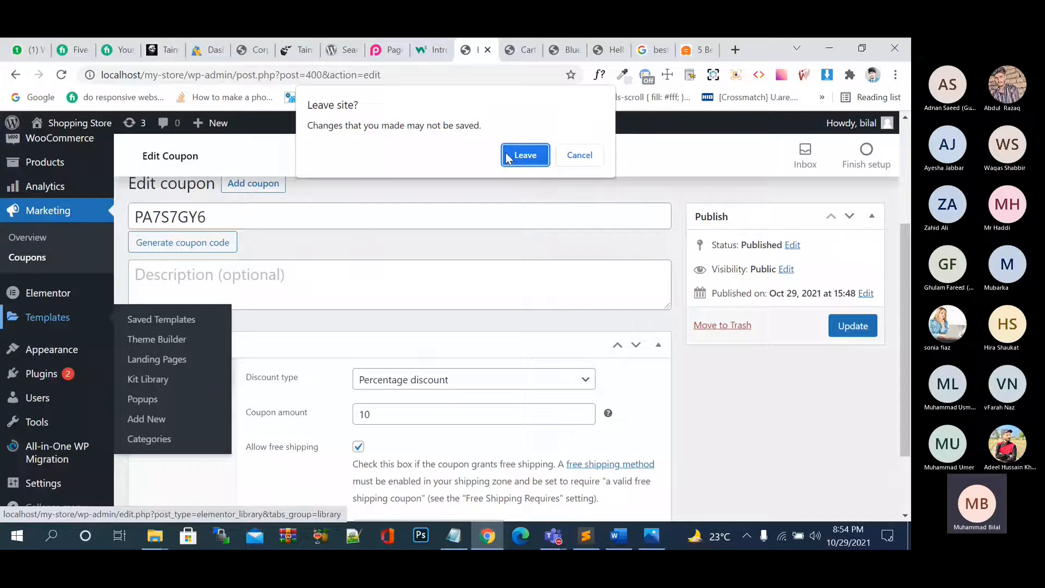
{"action": "left_click", "coordinate": [507, 157]}
{"action": "left_click", "coordinate": [158, 322]}
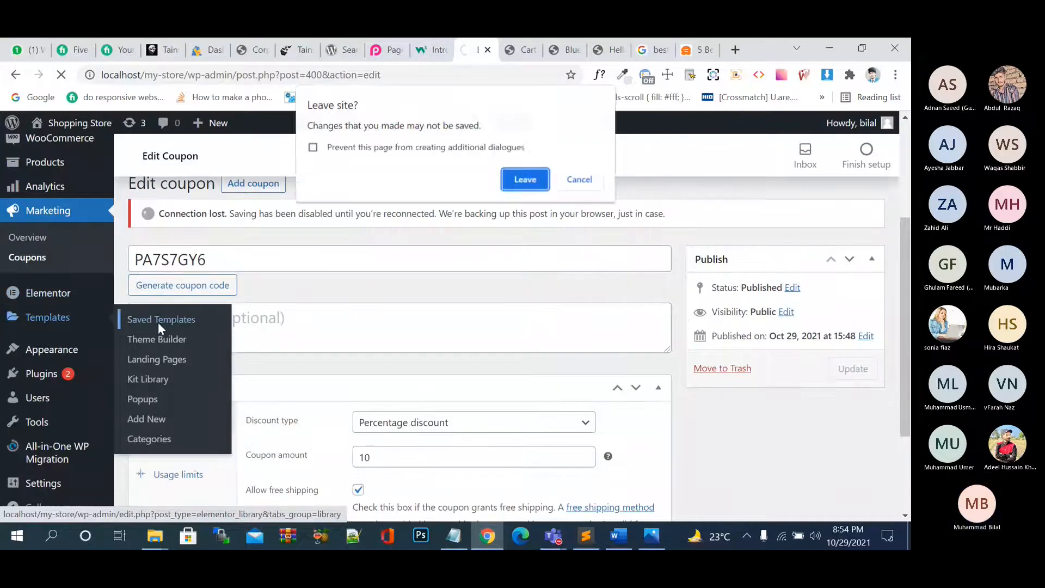
{"action": "left_click", "coordinate": [533, 173]}
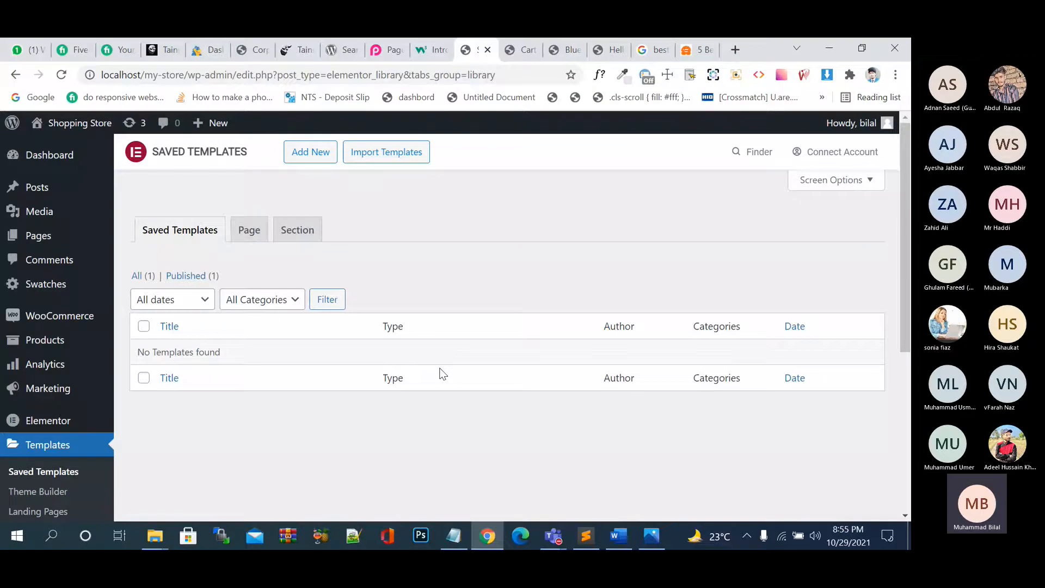
{"action": "scroll", "coordinate": [323, 370], "scroll_direction": "down", "scroll_amount": 2}
{"action": "scroll", "coordinate": [81, 378], "scroll_direction": "down", "scroll_amount": 3}
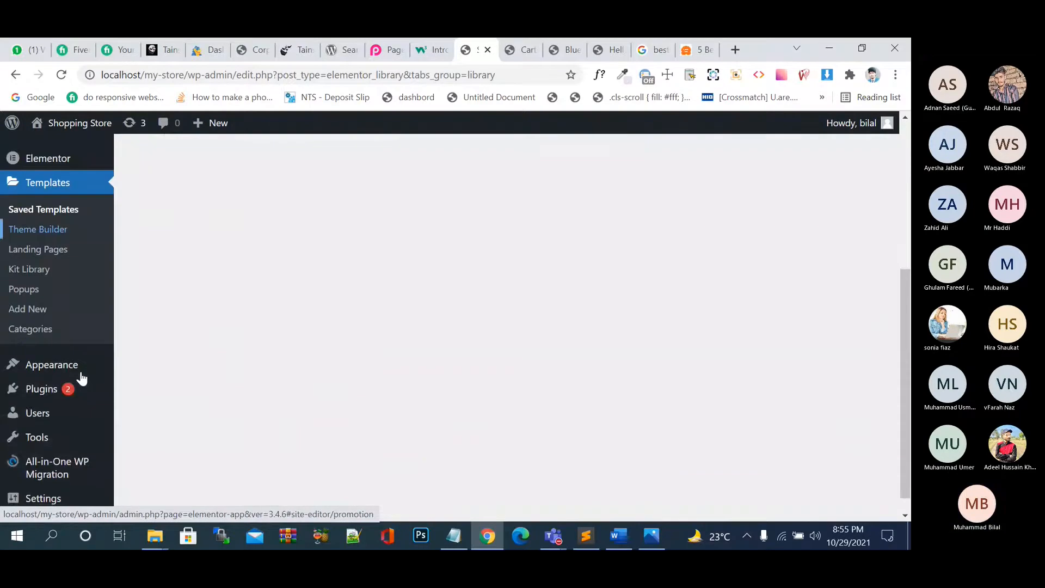
{"action": "scroll", "coordinate": [82, 377], "scroll_direction": "down", "scroll_amount": 1}
{"action": "mouse_move", "coordinate": [70, 353]}
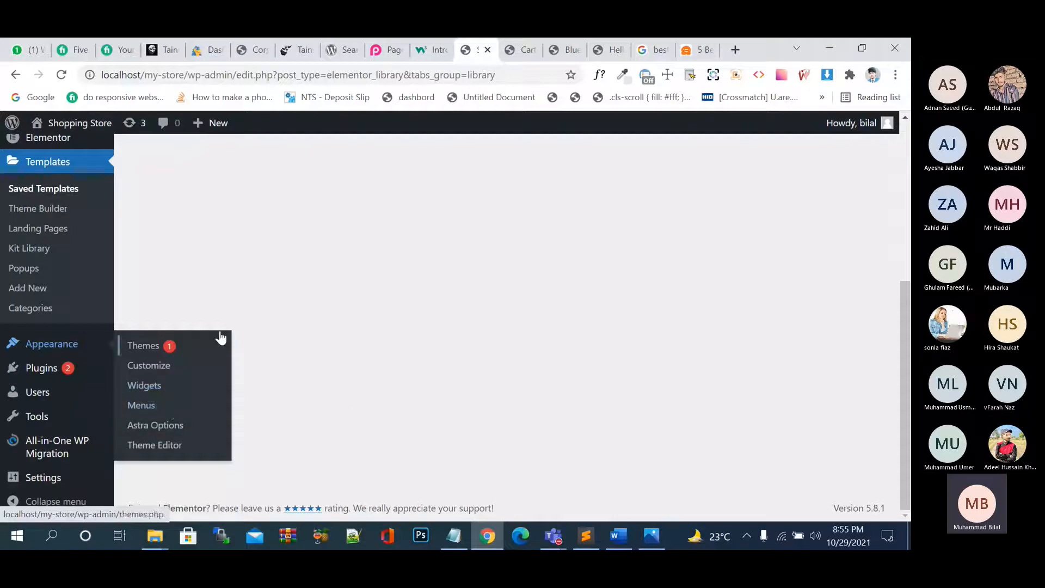
Open Appearance > Astra Options and look through its Astra Pro module list.
{"action": "left_click", "coordinate": [197, 434]}
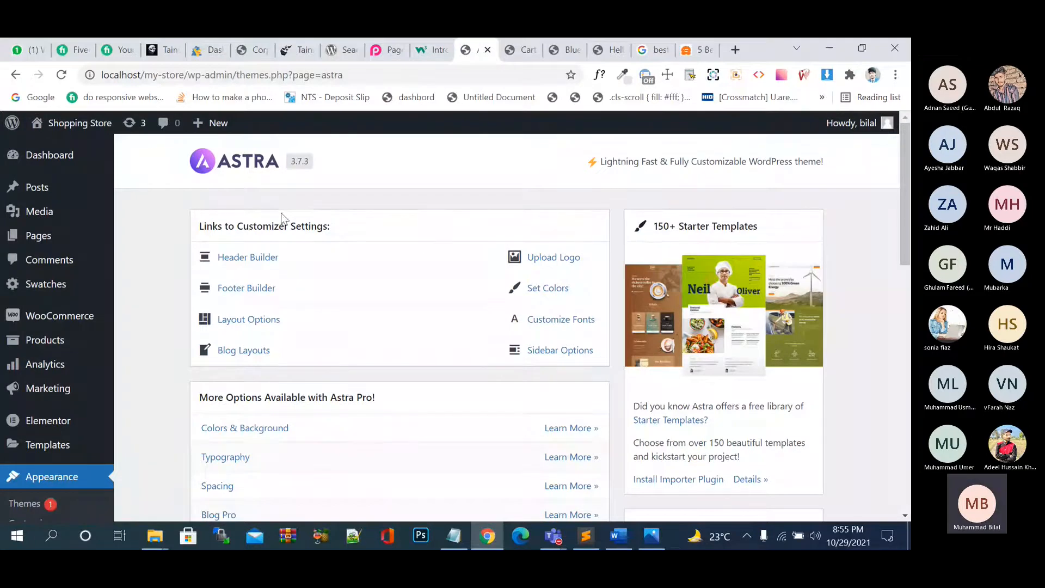
{"action": "scroll", "coordinate": [282, 329], "scroll_direction": "down", "scroll_amount": 3}
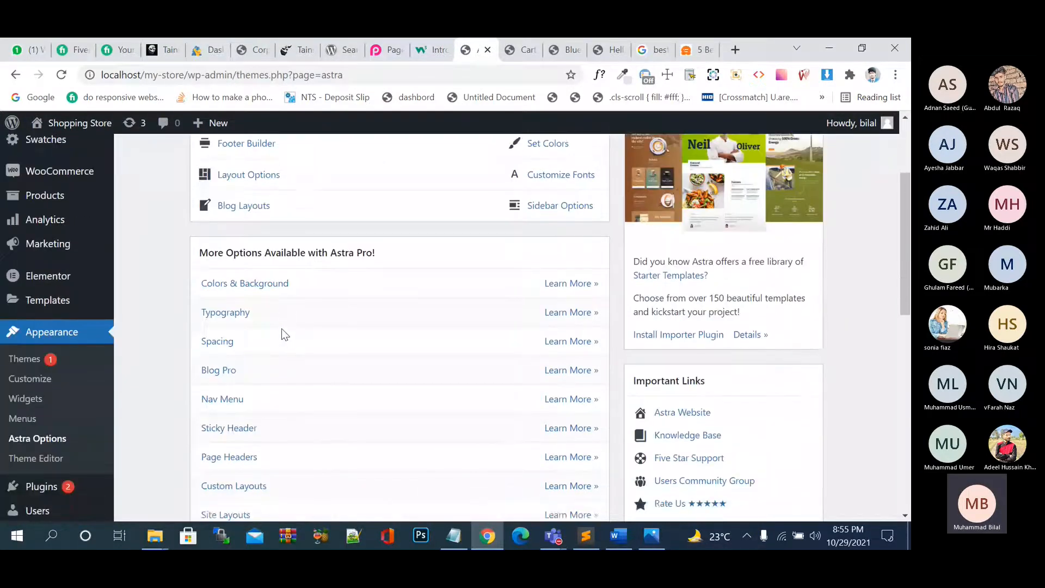
{"action": "scroll", "coordinate": [282, 328], "scroll_direction": "down", "scroll_amount": 1}
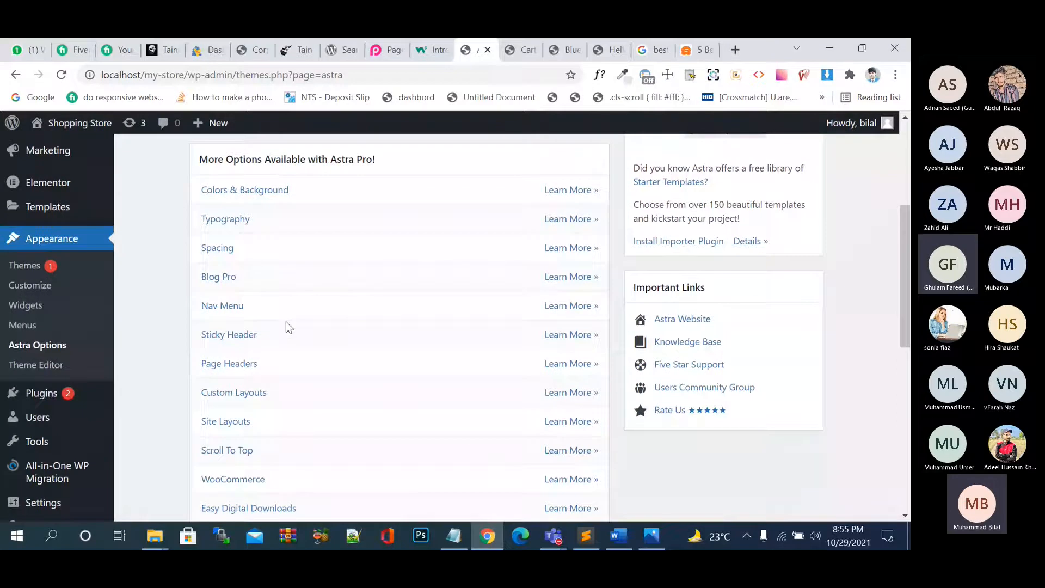
{"action": "scroll", "coordinate": [287, 326], "scroll_direction": "down", "scroll_amount": 1}
{"action": "scroll", "coordinate": [287, 326], "scroll_direction": "down", "scroll_amount": 1}
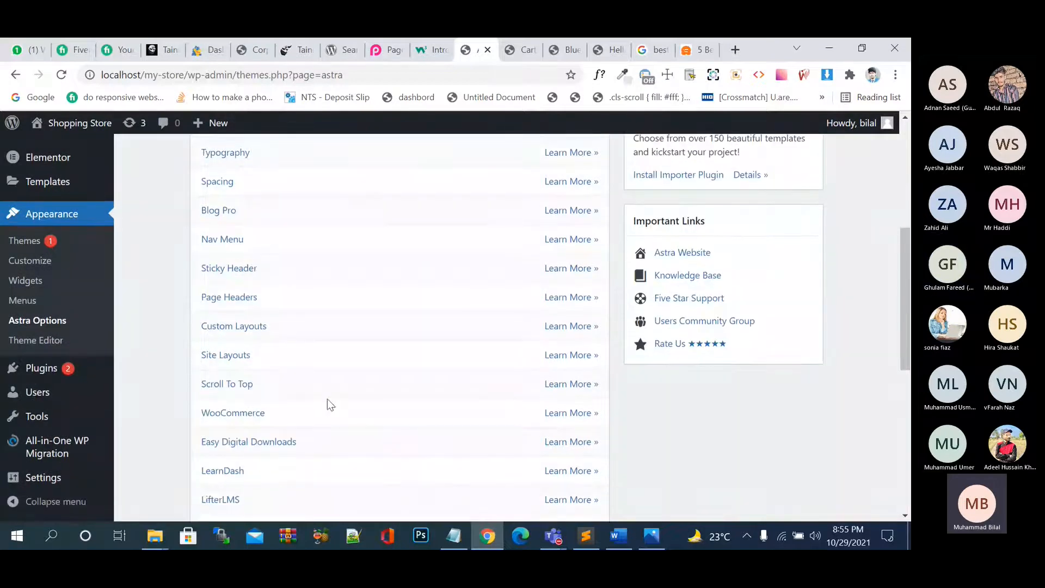
{"action": "scroll", "coordinate": [328, 401], "scroll_direction": "down", "scroll_amount": 5}
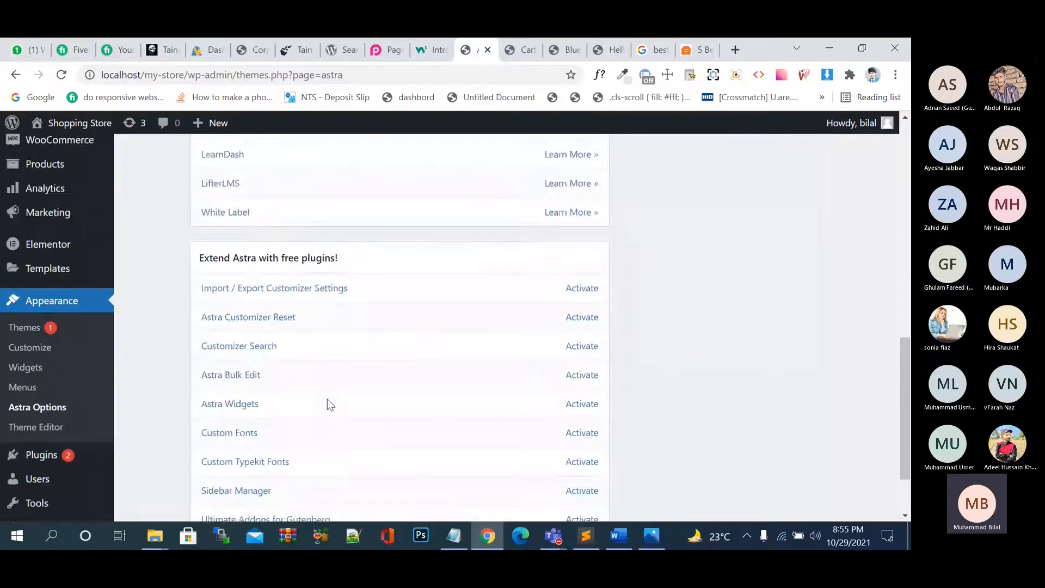
{"action": "scroll", "coordinate": [327, 398], "scroll_direction": "up", "scroll_amount": 7}
{"action": "scroll", "coordinate": [328, 400], "scroll_direction": "down", "scroll_amount": 1}
Read the Sticky Header documentation, close it, and return to the top of Astra Options.
{"action": "left_click", "coordinate": [252, 369]}
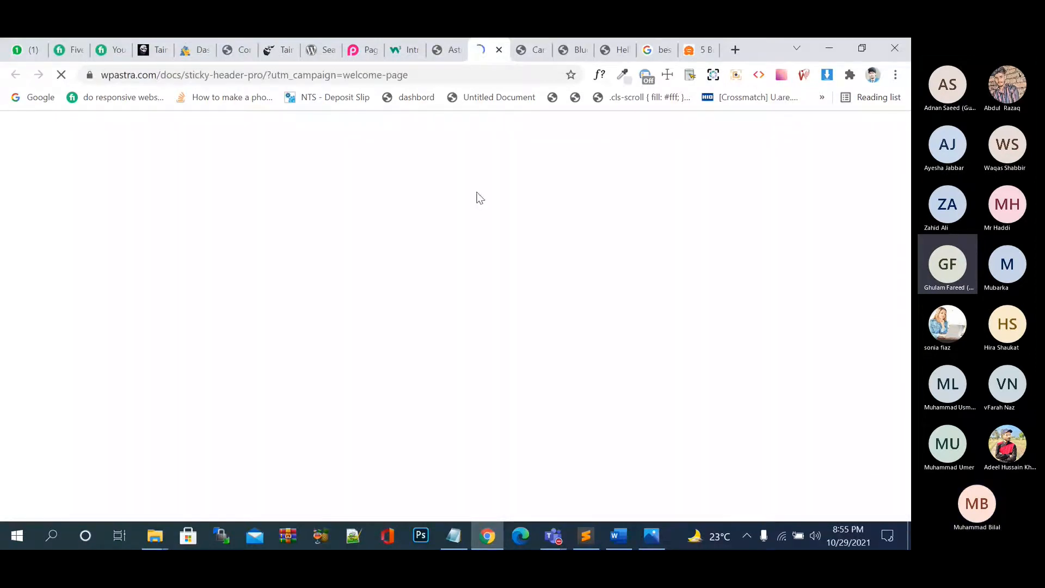
{"action": "left_click", "coordinate": [445, 55]}
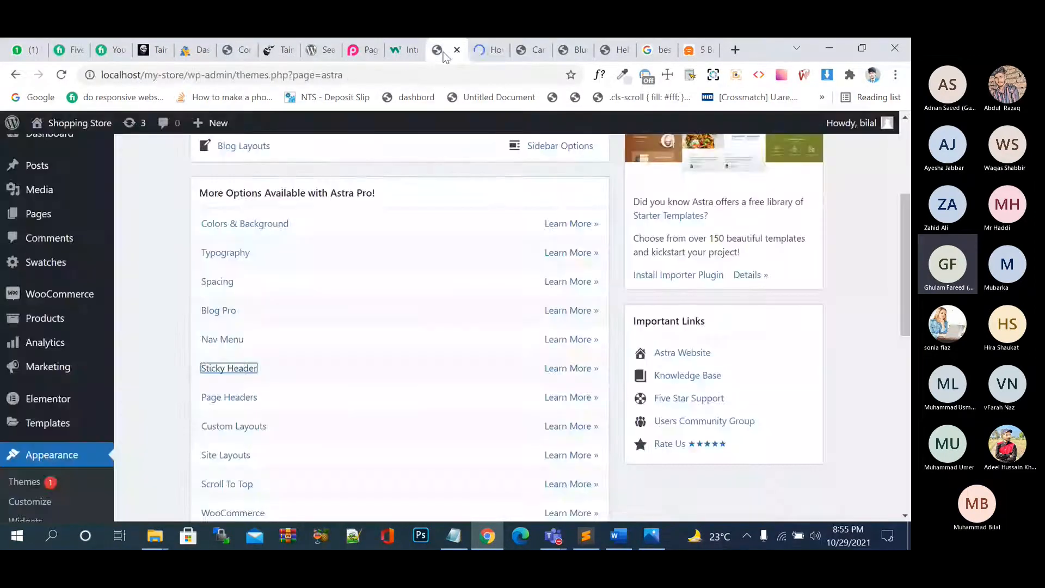
{"action": "left_click", "coordinate": [482, 51]}
{"action": "scroll", "coordinate": [463, 280], "scroll_direction": "down", "scroll_amount": 6}
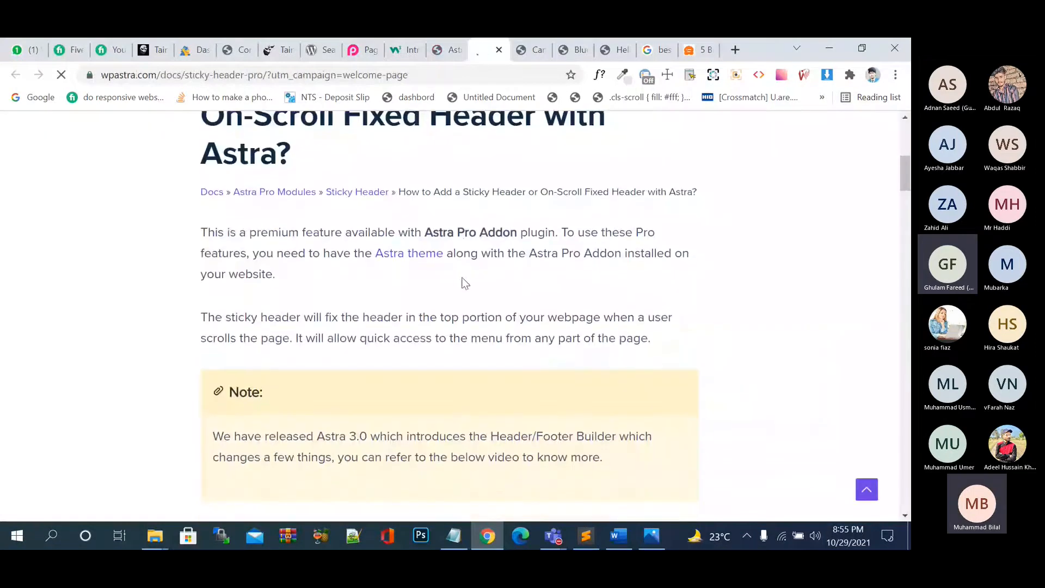
{"action": "scroll", "coordinate": [464, 281], "scroll_direction": "down", "scroll_amount": 4}
{"action": "scroll", "coordinate": [462, 279], "scroll_direction": "up", "scroll_amount": 10}
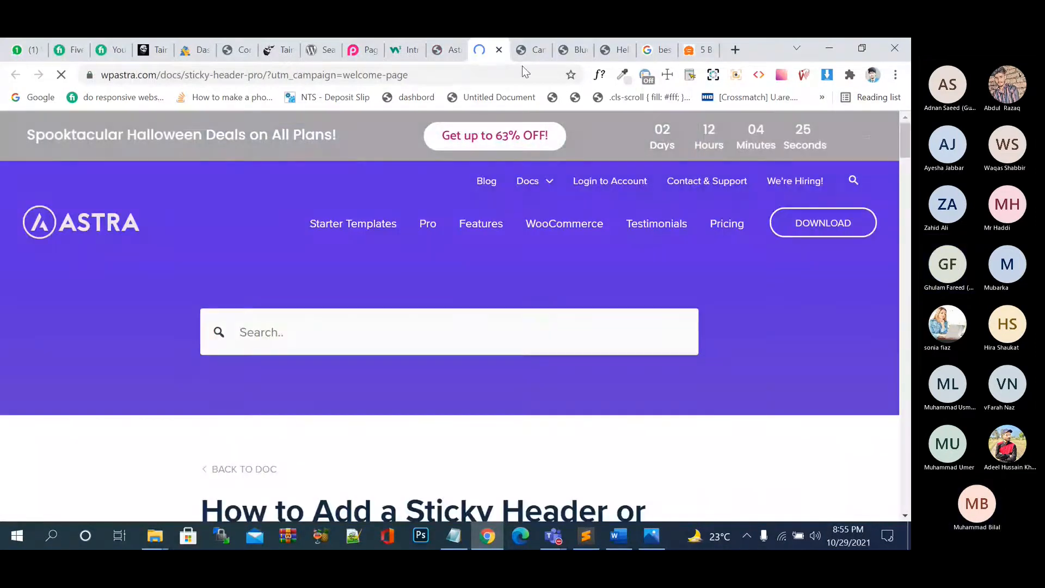
{"action": "scroll", "coordinate": [464, 305], "scroll_direction": "down", "scroll_amount": 6}
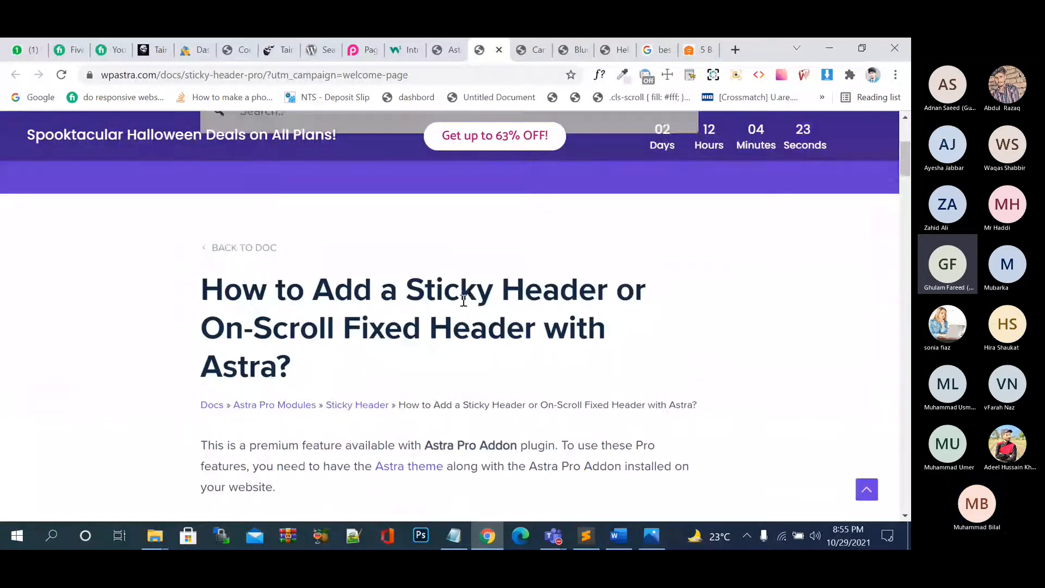
{"action": "left_click", "coordinate": [499, 51]}
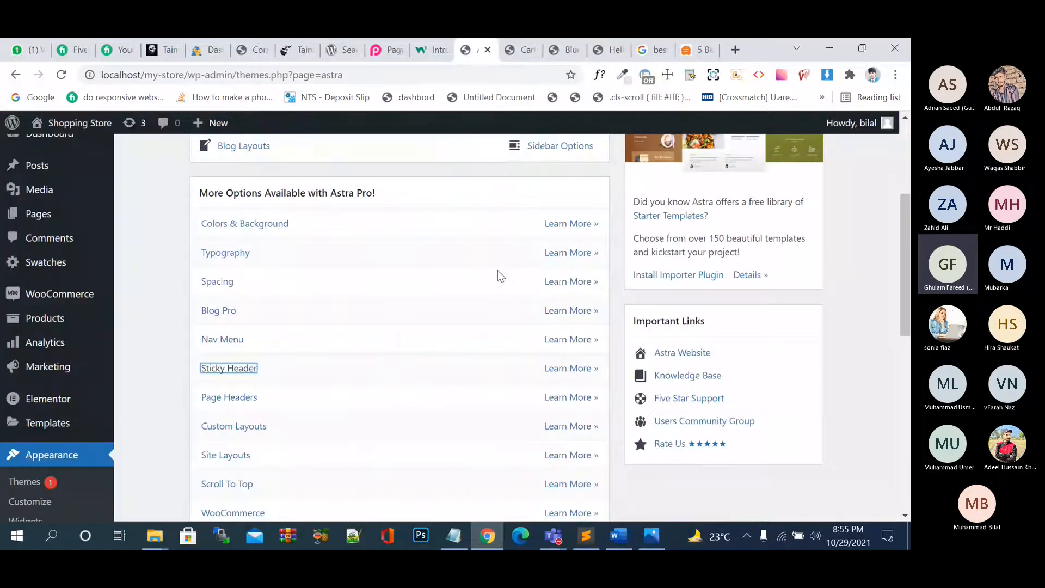
{"action": "scroll", "coordinate": [497, 270], "scroll_direction": "up", "scroll_amount": 4}
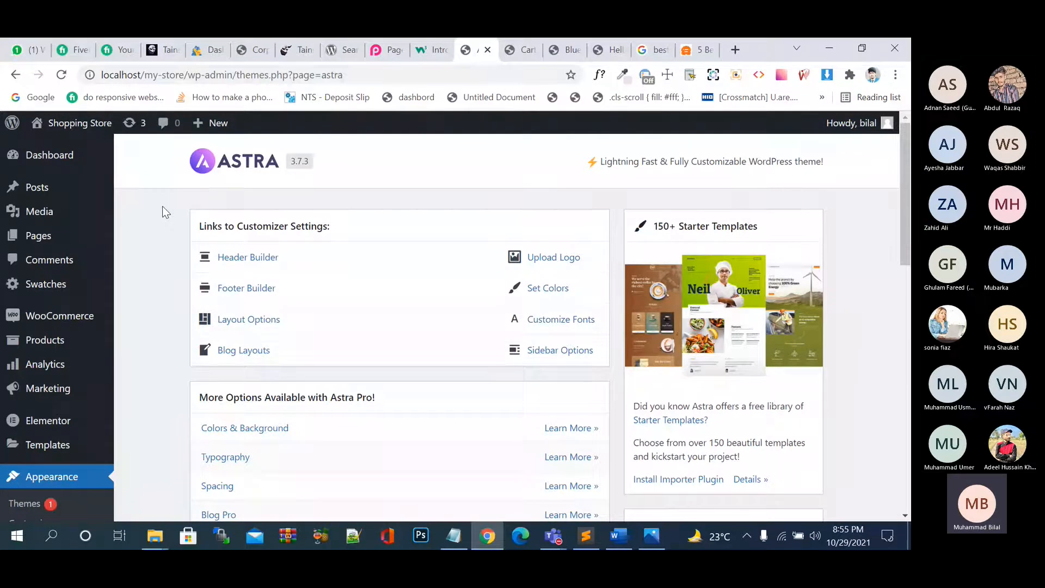
Launch the XAMPP Control Panel from a Windows search for 'xa'.
{"action": "left_click", "coordinate": [333, 49]}
{"action": "key", "text": "ctrl+shift+Tab"}
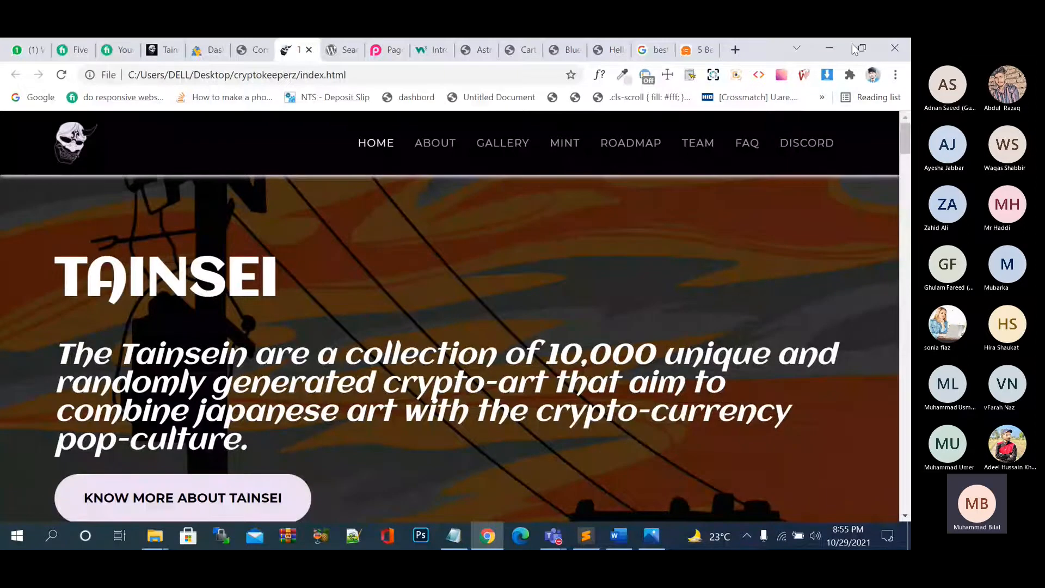
{"action": "key", "text": "super"}
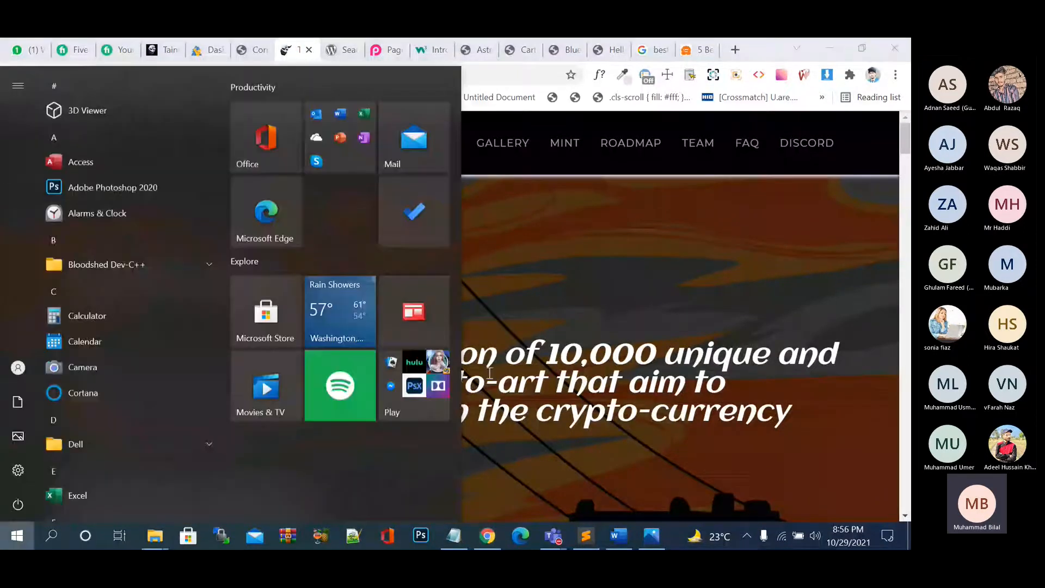
{"action": "key", "text": "super"}
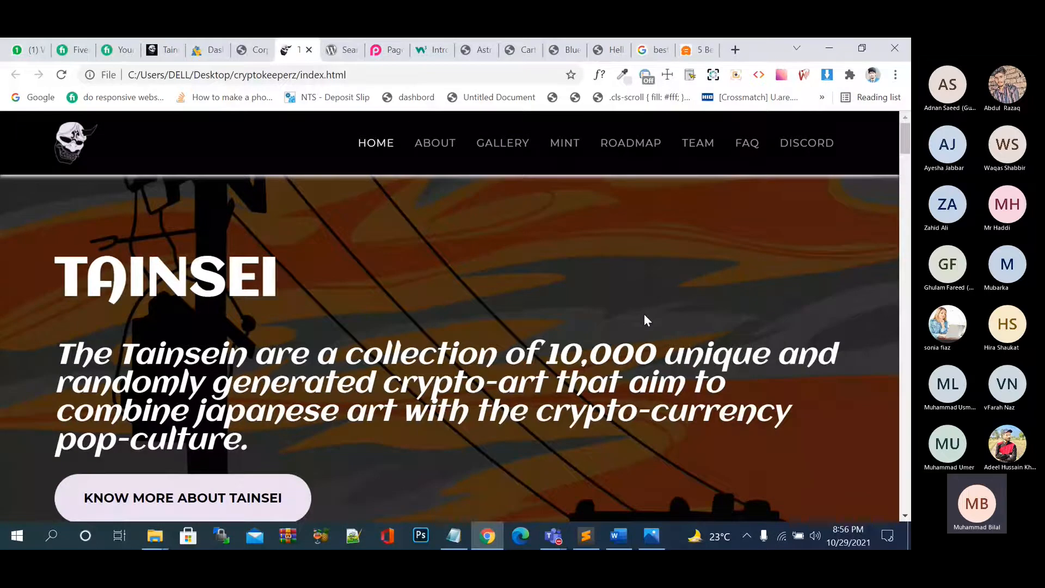
{"action": "key", "text": "super"}
{"action": "type", "text": "xa"}
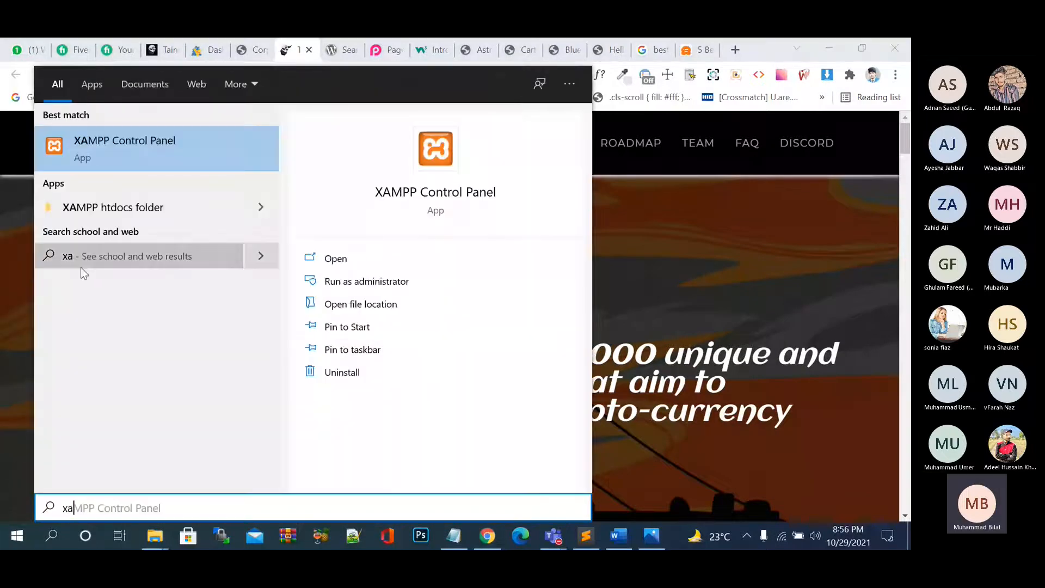
{"action": "left_click", "coordinate": [125, 153]}
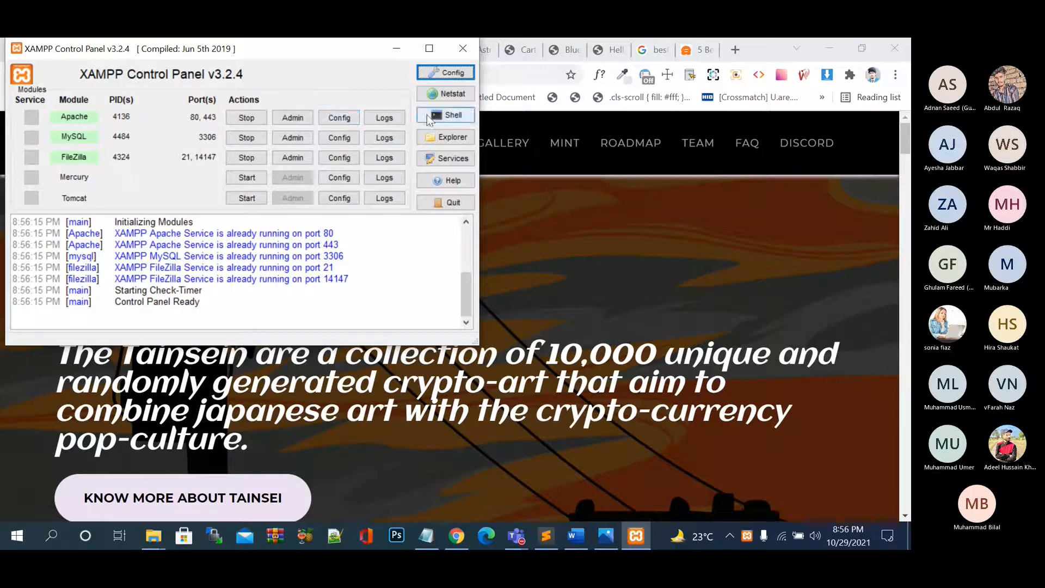
Try Apache's admin page, close the localhost error tab, and return to XAMPP.
{"action": "left_click", "coordinate": [294, 119]}
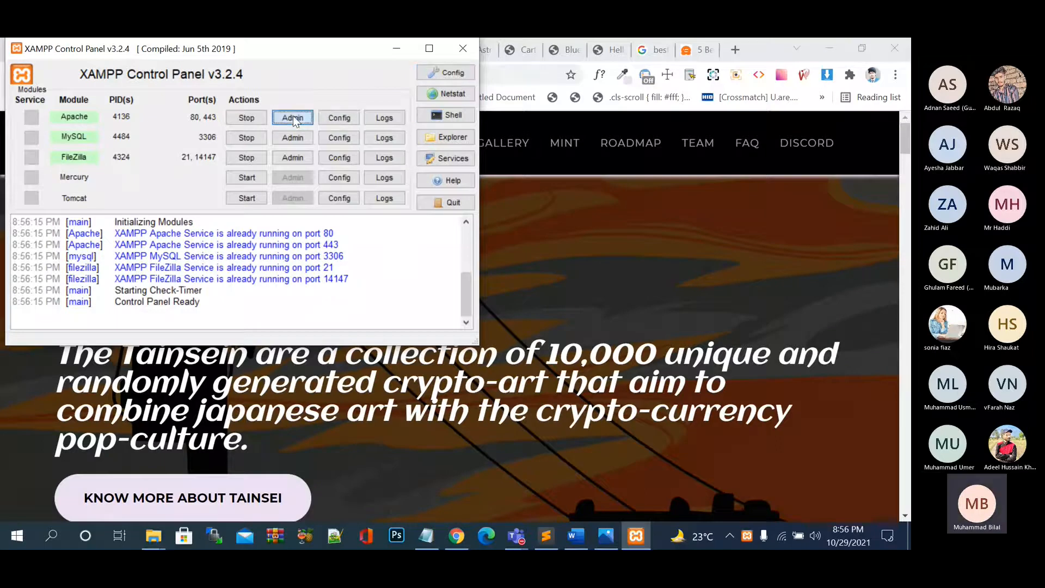
{"action": "left_click", "coordinate": [711, 50]}
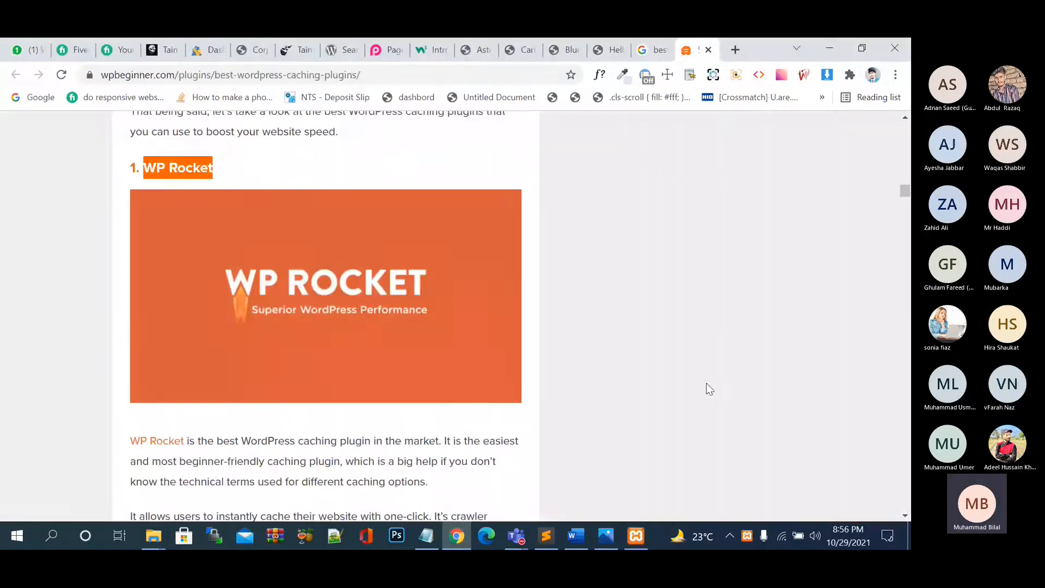
{"action": "left_click", "coordinate": [636, 536]}
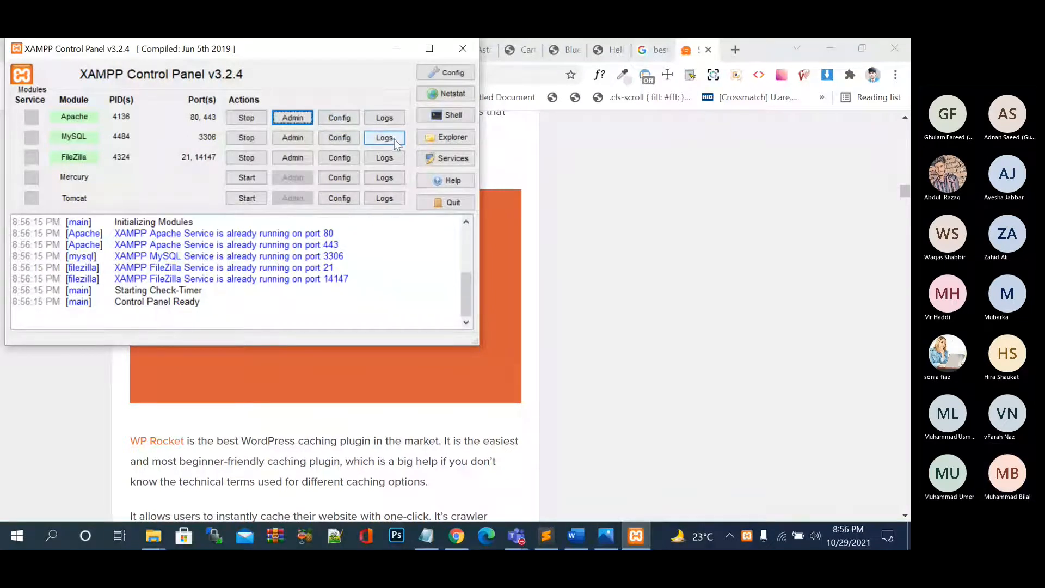
Stop the Apache and MySQL services, approving the administrator prompts.
{"action": "left_click", "coordinate": [246, 118]}
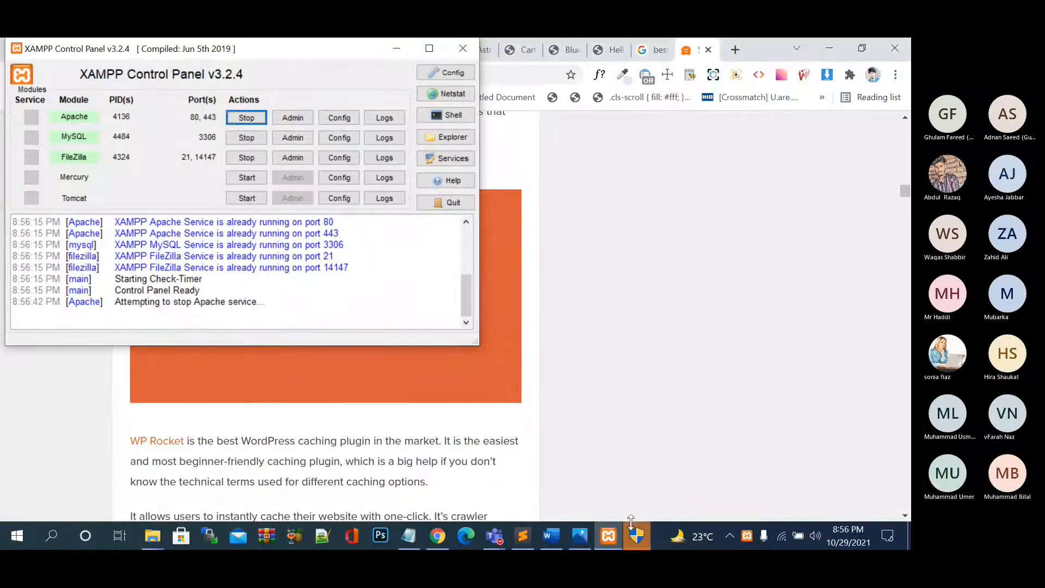
{"action": "left_click", "coordinate": [637, 535]}
{"action": "left_click", "coordinate": [416, 378]}
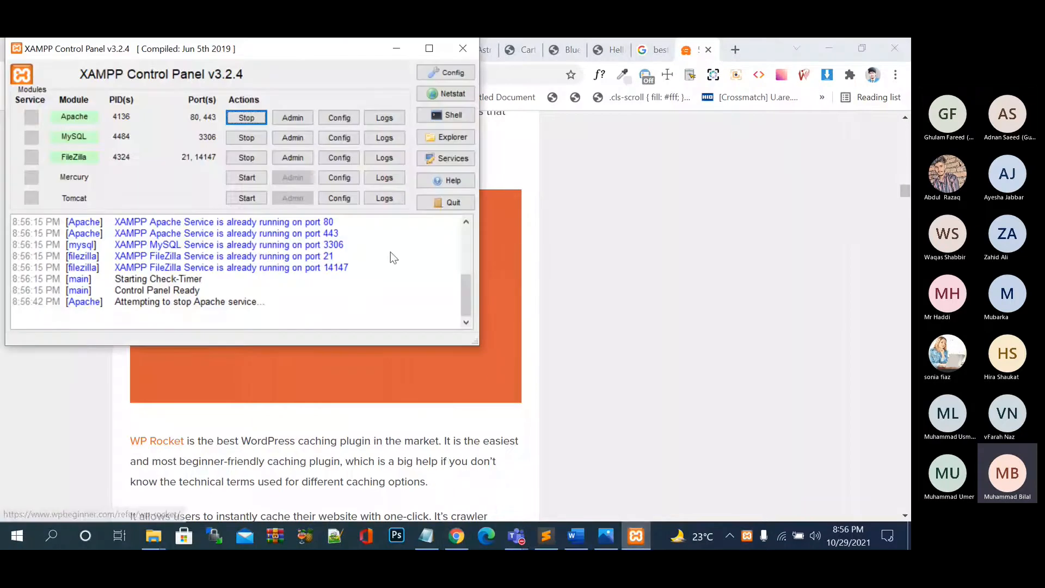
{"action": "left_click", "coordinate": [238, 139]}
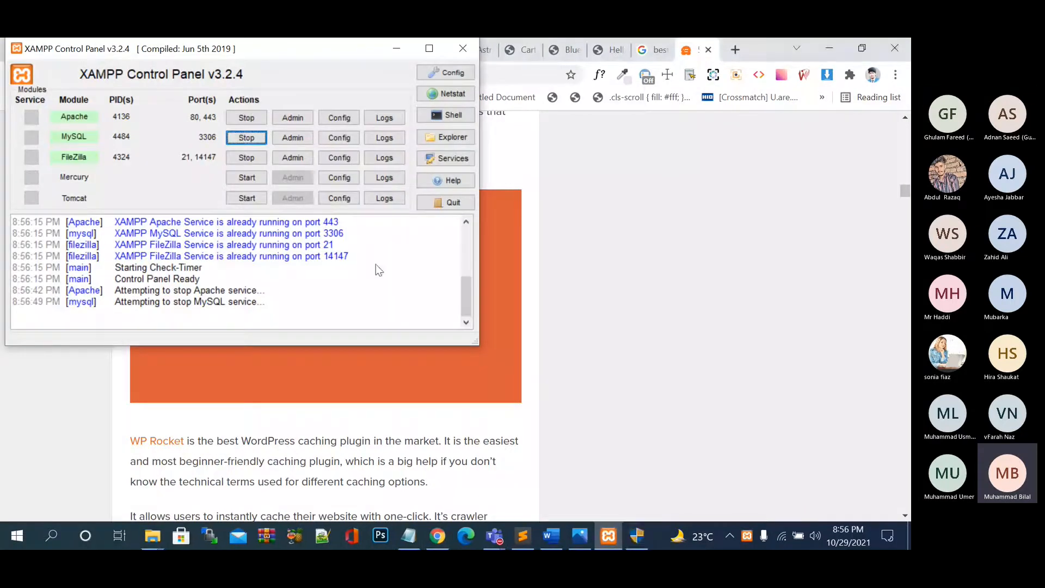
{"action": "left_click", "coordinate": [638, 540]}
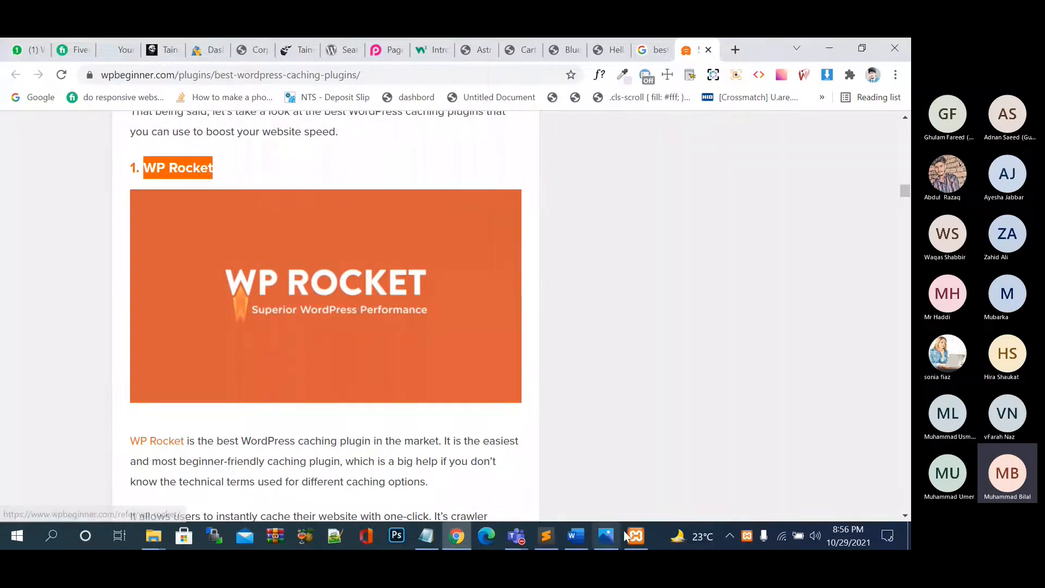
{"action": "left_click", "coordinate": [632, 537]}
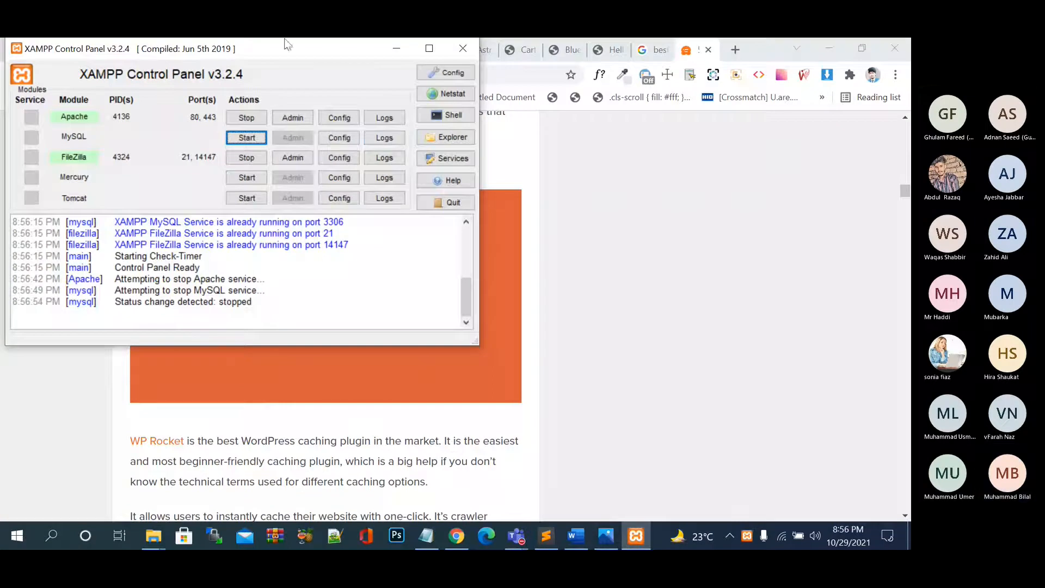
{"action": "left_click", "coordinate": [246, 117]}
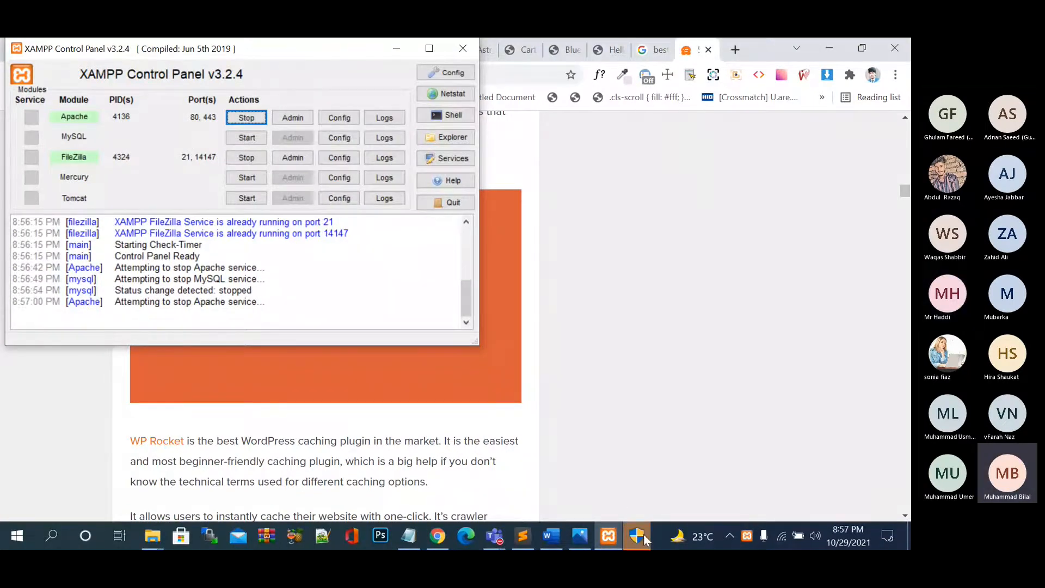
{"action": "left_click", "coordinate": [644, 534]}
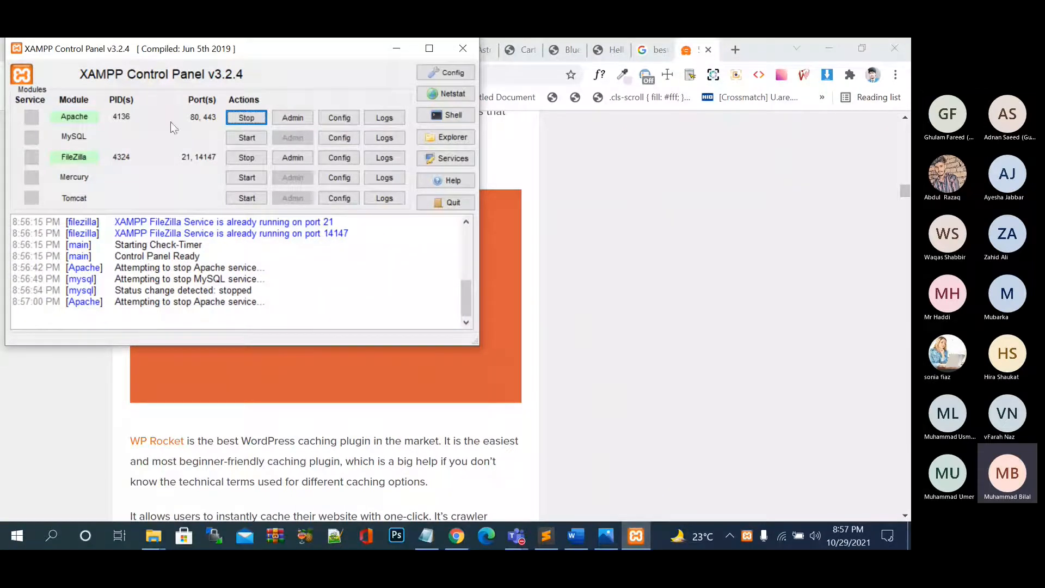
Start MySQL with administrator approval, then browse the MySQL and Apache config file lists.
{"action": "left_click", "coordinate": [246, 137]}
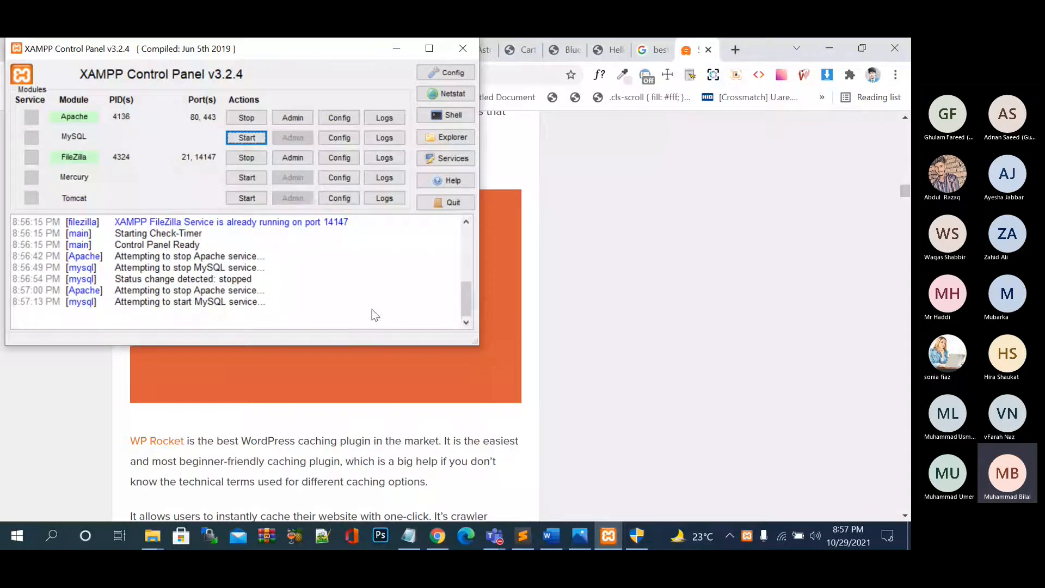
{"action": "left_click", "coordinate": [638, 534]}
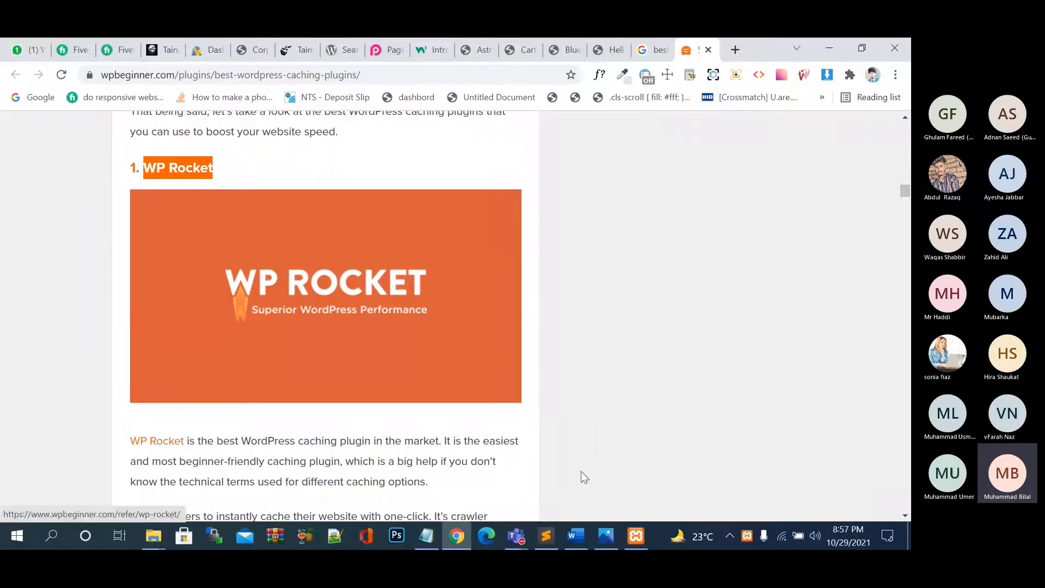
{"action": "left_click", "coordinate": [639, 534]}
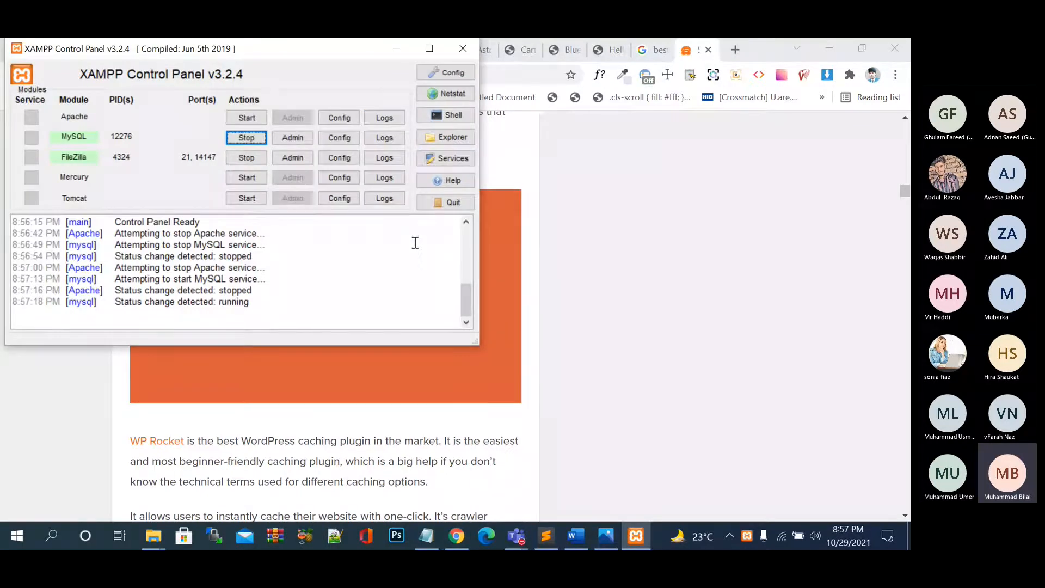
{"action": "left_click", "coordinate": [344, 135]}
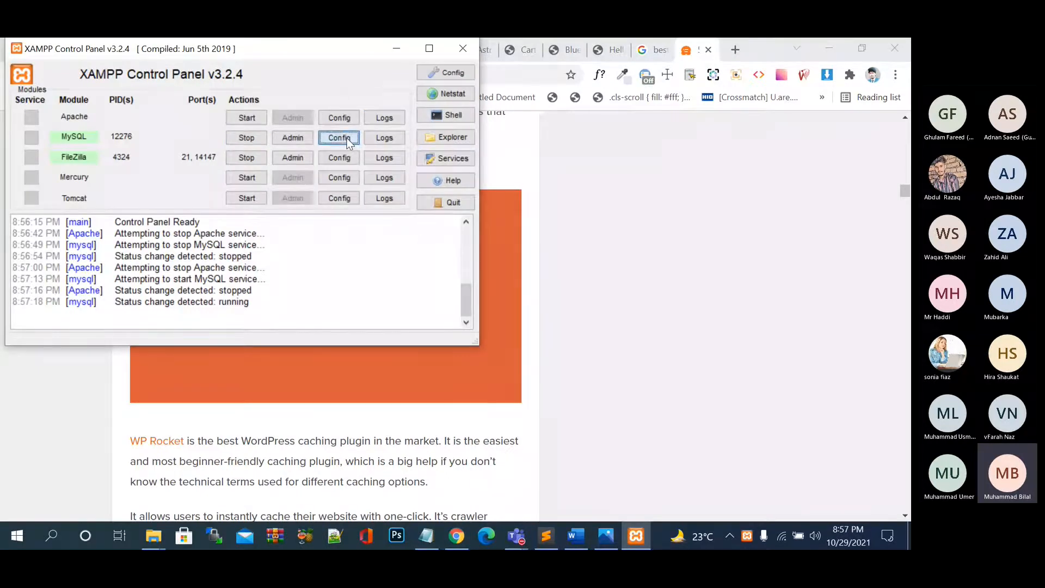
{"action": "left_click", "coordinate": [347, 119]}
{"action": "left_click", "coordinate": [346, 118]}
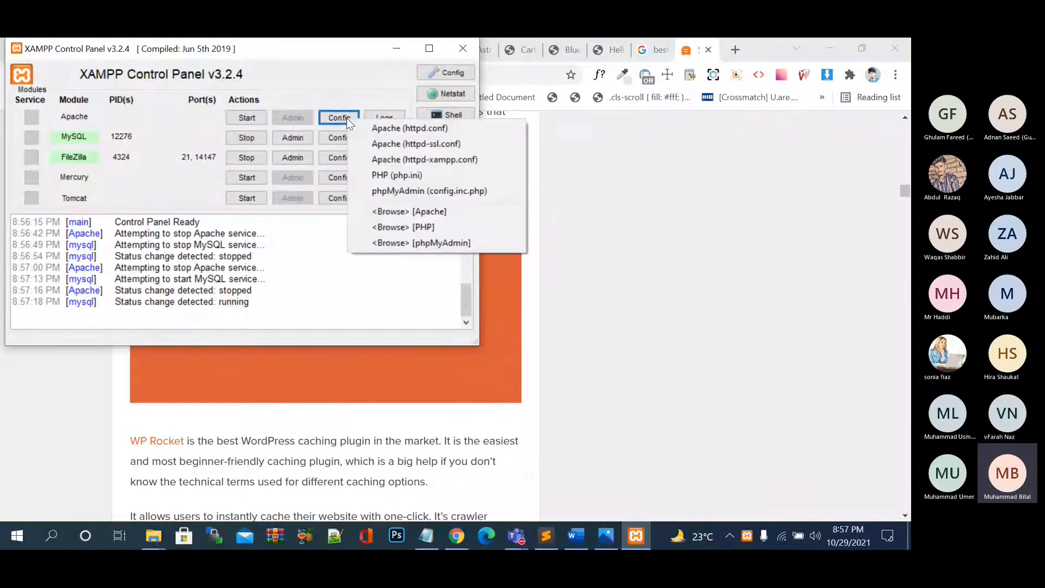
{"action": "left_click", "coordinate": [320, 82]}
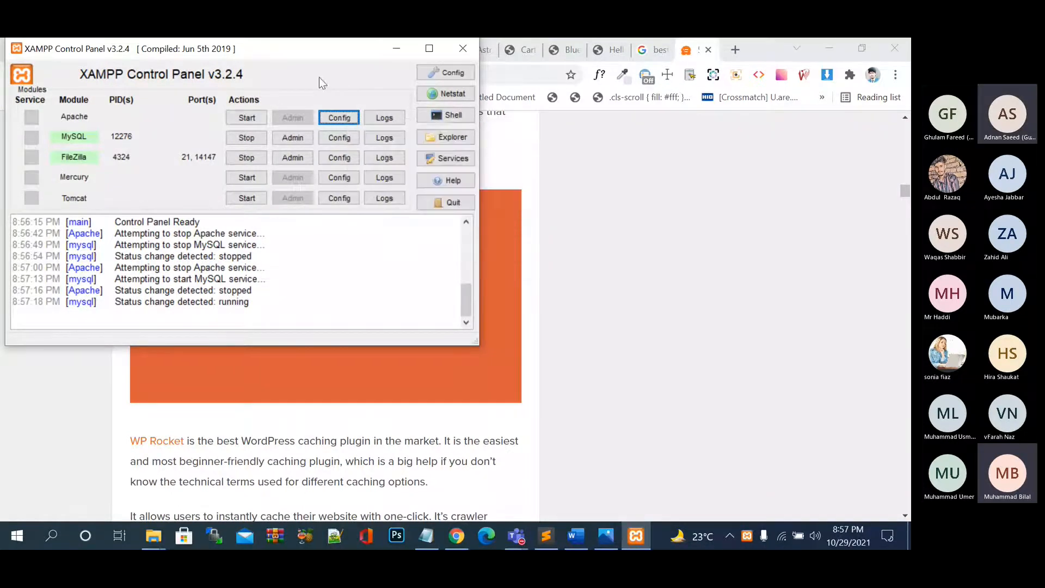
{"action": "left_click", "coordinate": [344, 117]}
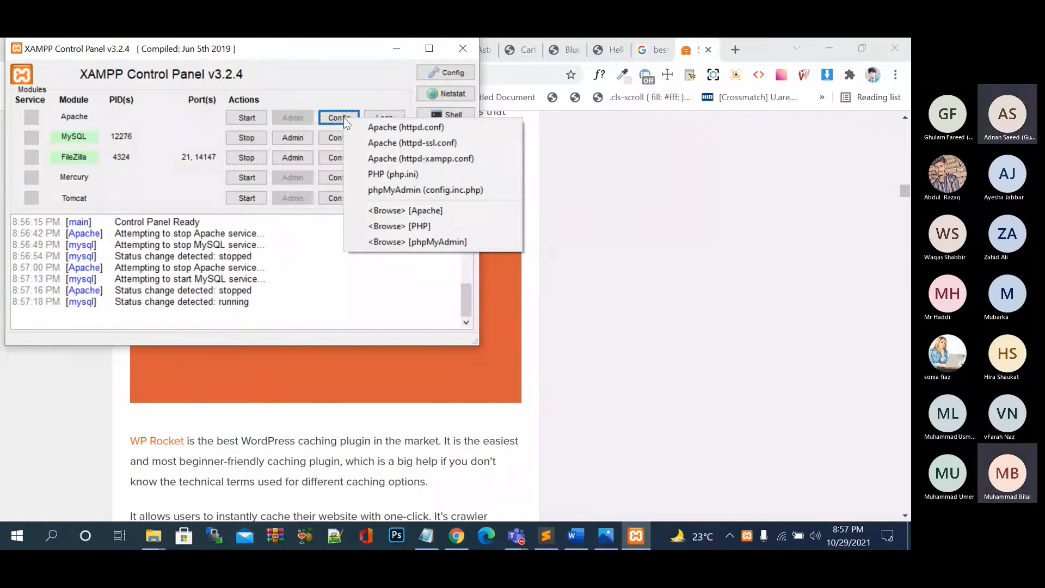
{"action": "left_click", "coordinate": [243, 117]}
Start Apache again, approving its administrator prompt.
{"action": "left_click", "coordinate": [243, 118]}
{"action": "left_click", "coordinate": [638, 542]}
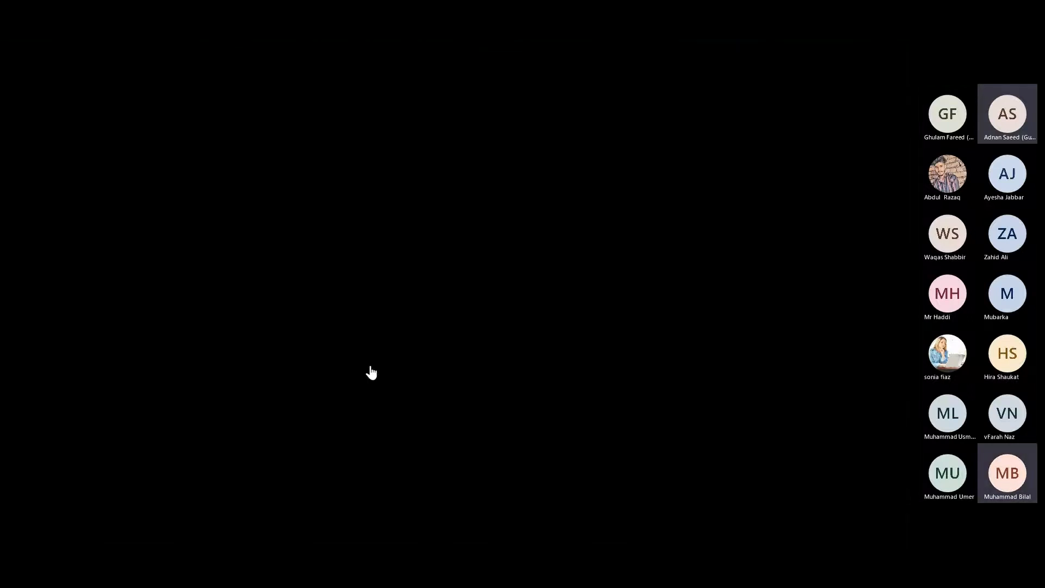
{"action": "left_click", "coordinate": [371, 372]}
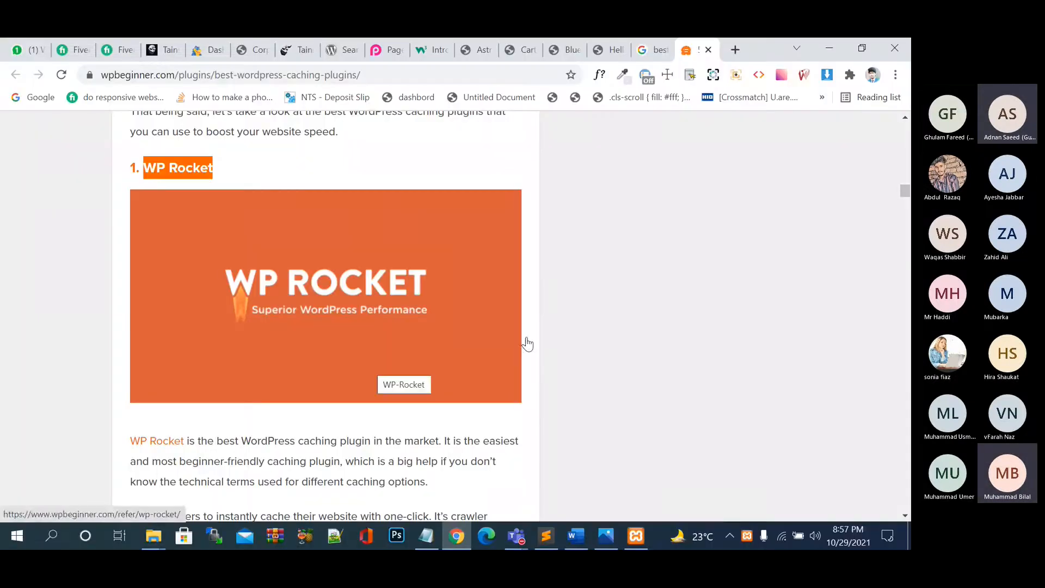
{"action": "left_click", "coordinate": [645, 536]}
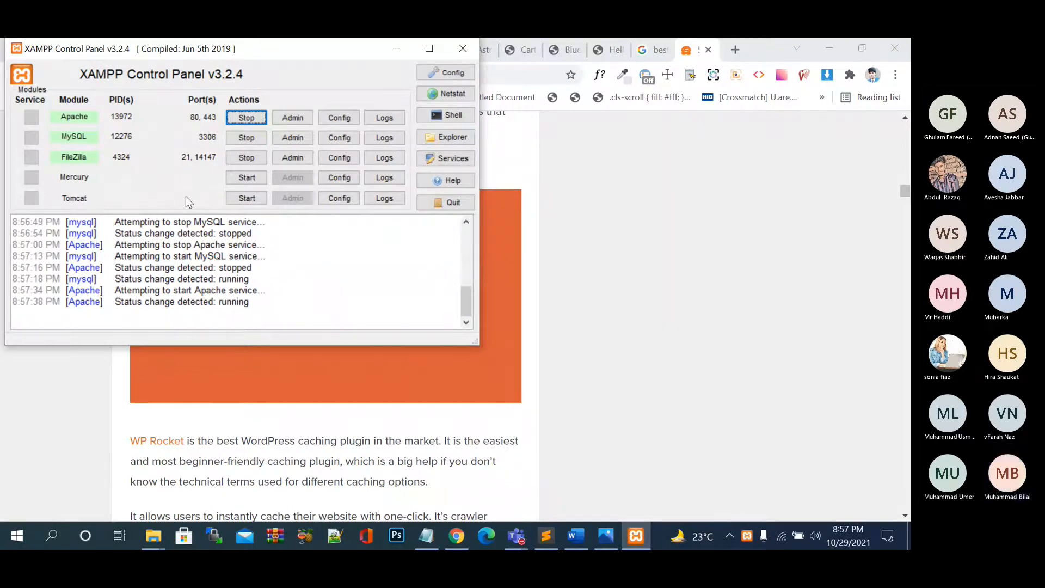
Search 'file zila', browse filezilla-project.org, then close that tab.
{"action": "left_click", "coordinate": [735, 50]}
{"action": "type", "text": "fil"}
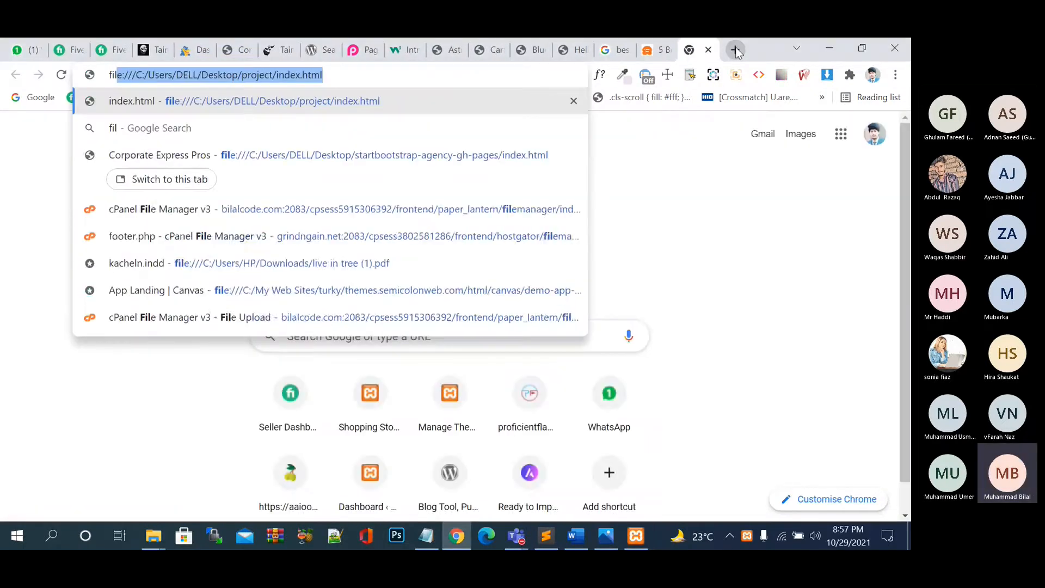
{"action": "type", "text": "e zila"}
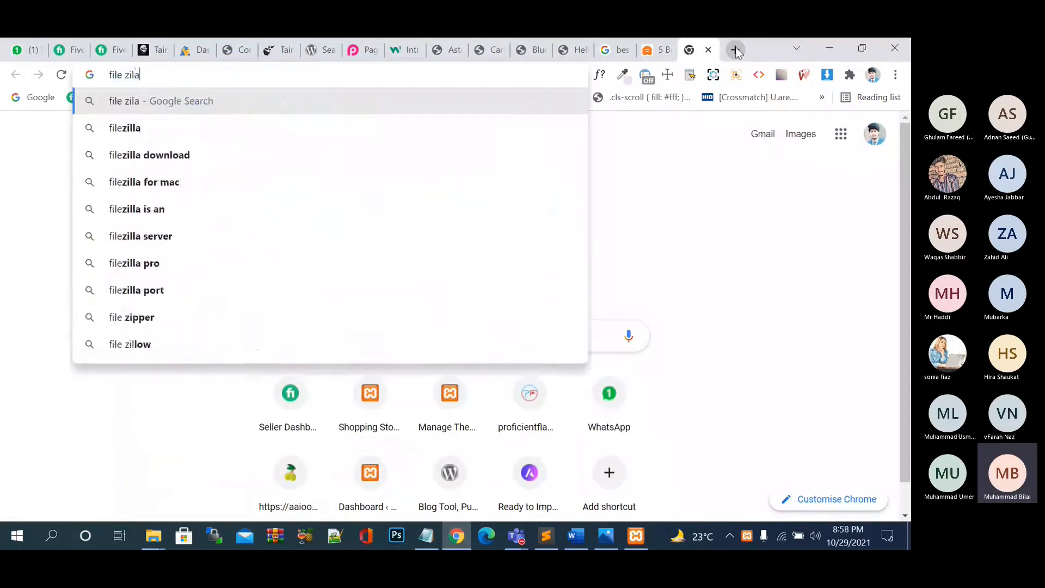
{"action": "key", "text": "Return"}
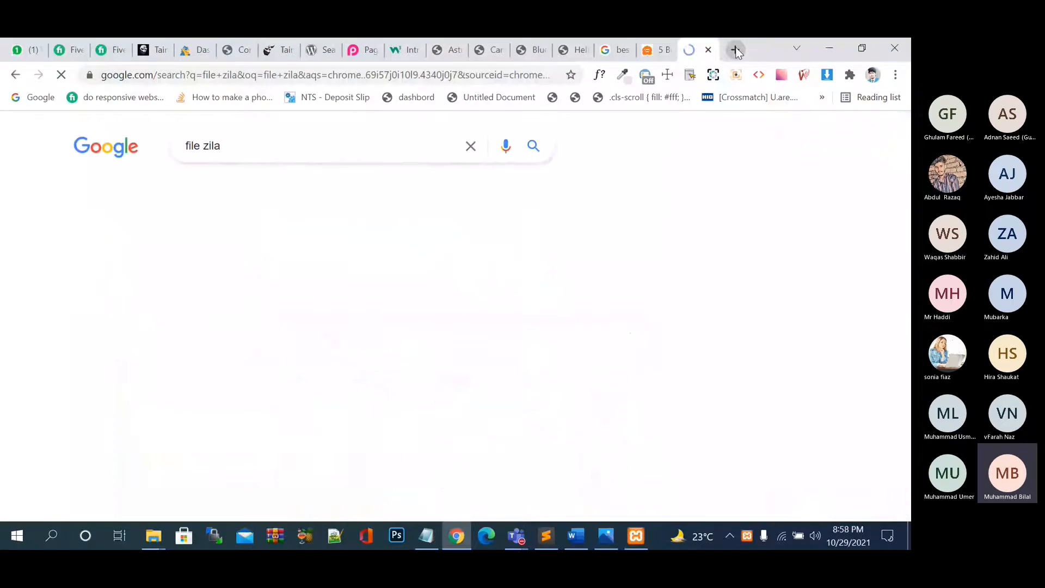
{"action": "left_click", "coordinate": [226, 318]}
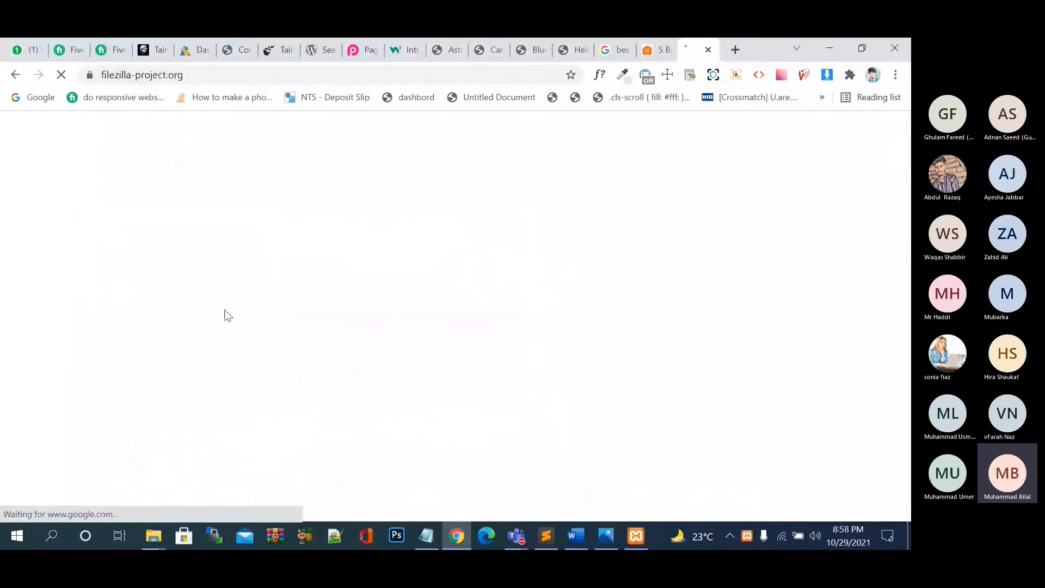
{"action": "scroll", "coordinate": [413, 313], "scroll_direction": "down", "scroll_amount": 3}
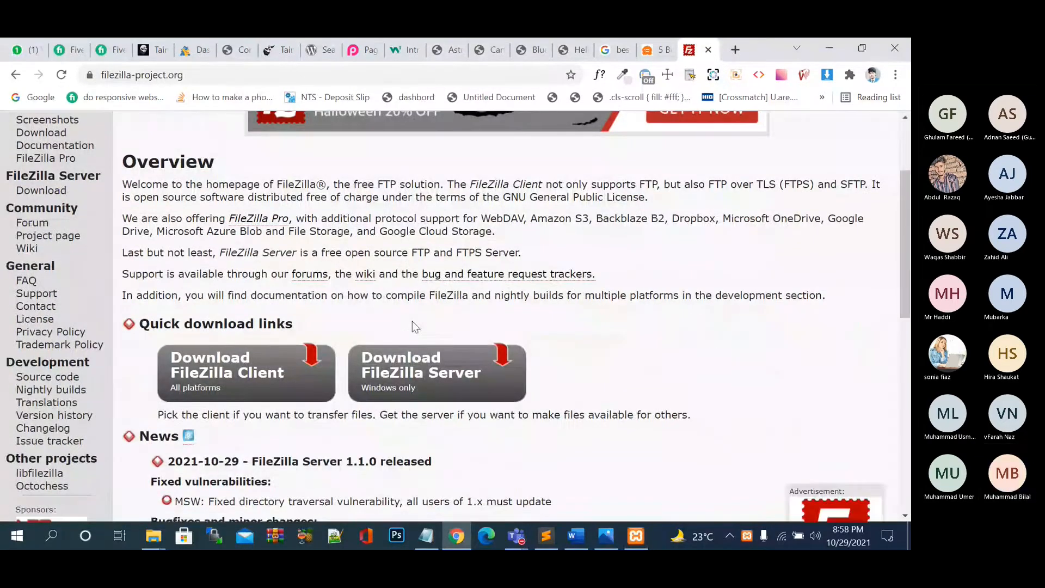
{"action": "scroll", "coordinate": [728, 319], "scroll_direction": "down", "scroll_amount": 2}
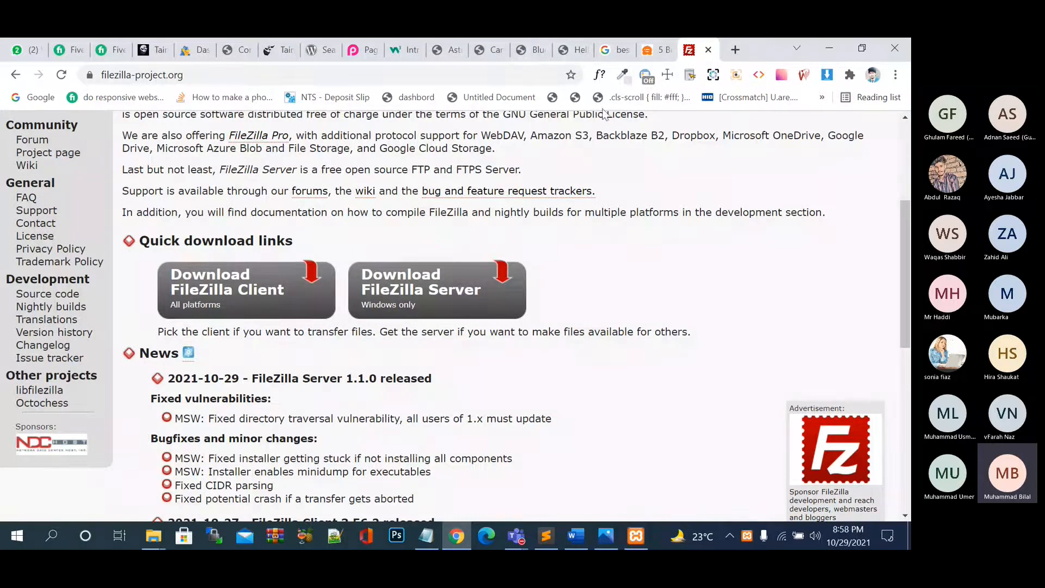
{"action": "left_click", "coordinate": [708, 50]}
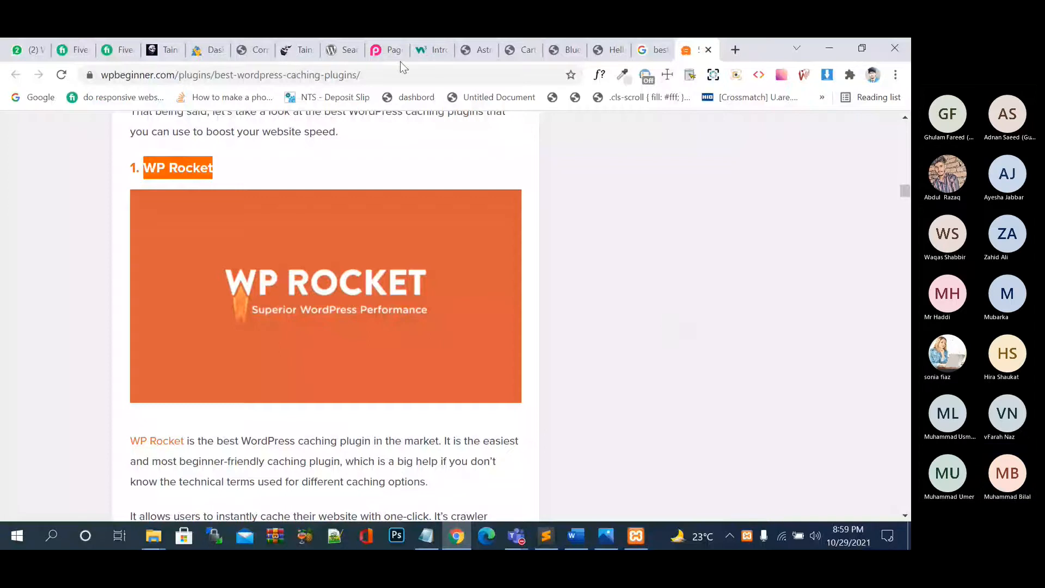
Minimize XAMPP, Chrome and the photo viewer to reveal the desktop.
{"action": "left_click", "coordinate": [390, 50]}
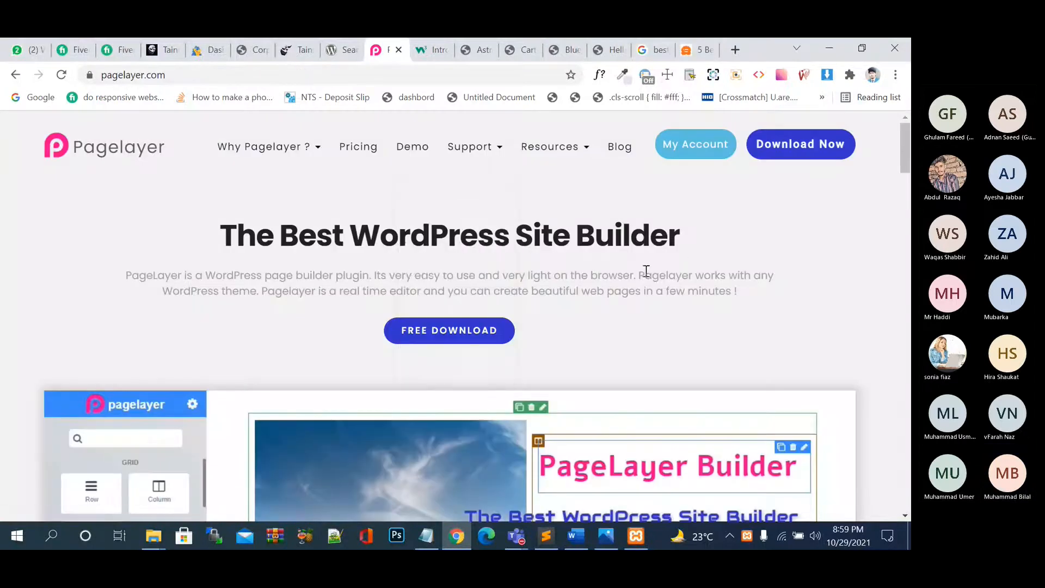
{"action": "left_click", "coordinate": [637, 536]}
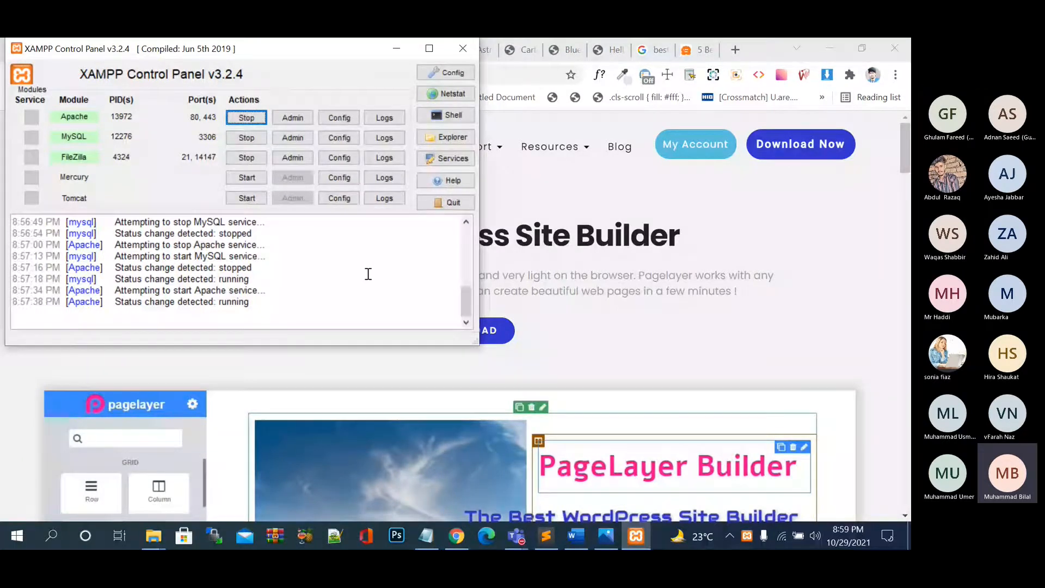
{"action": "left_click", "coordinate": [462, 52]}
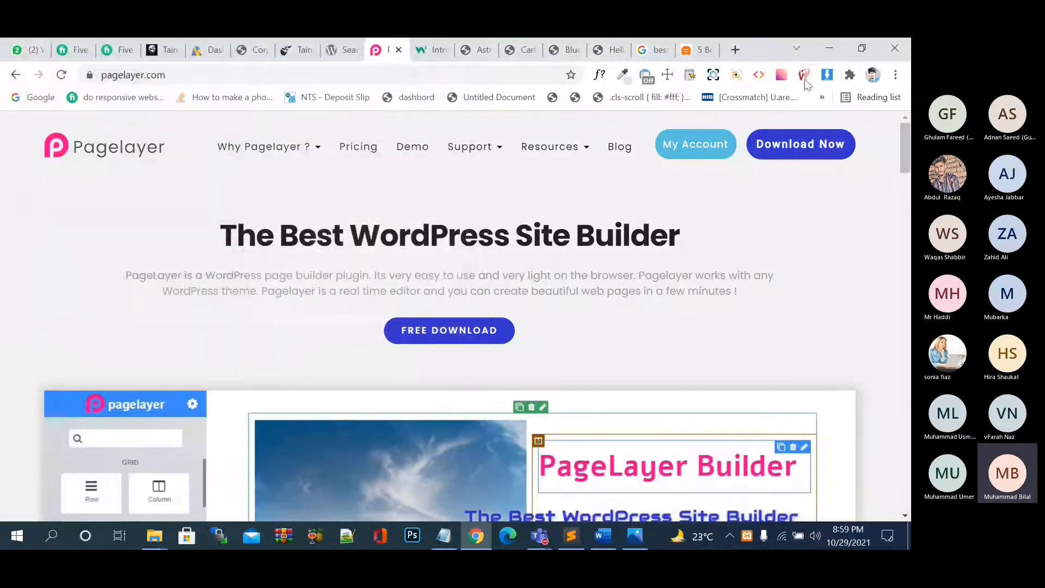
{"action": "left_click", "coordinate": [833, 48]}
{"action": "left_click", "coordinate": [832, 49]}
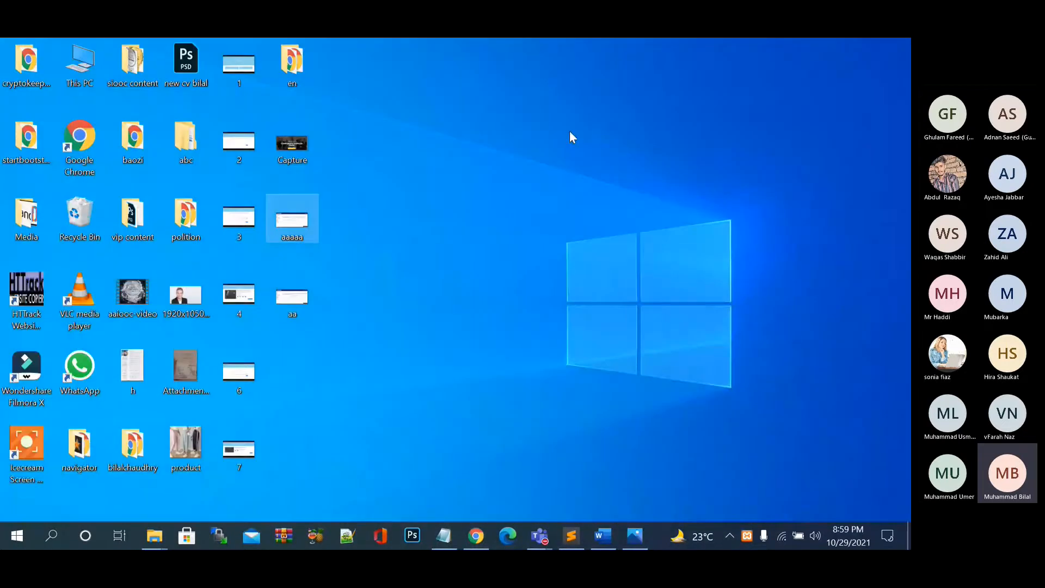
Launch WinSCP via a Windows search for 'wins', declining to delete old temporary folders.
{"action": "key", "text": "super"}
{"action": "type", "text": "wins"}
{"action": "key", "text": "Return"}
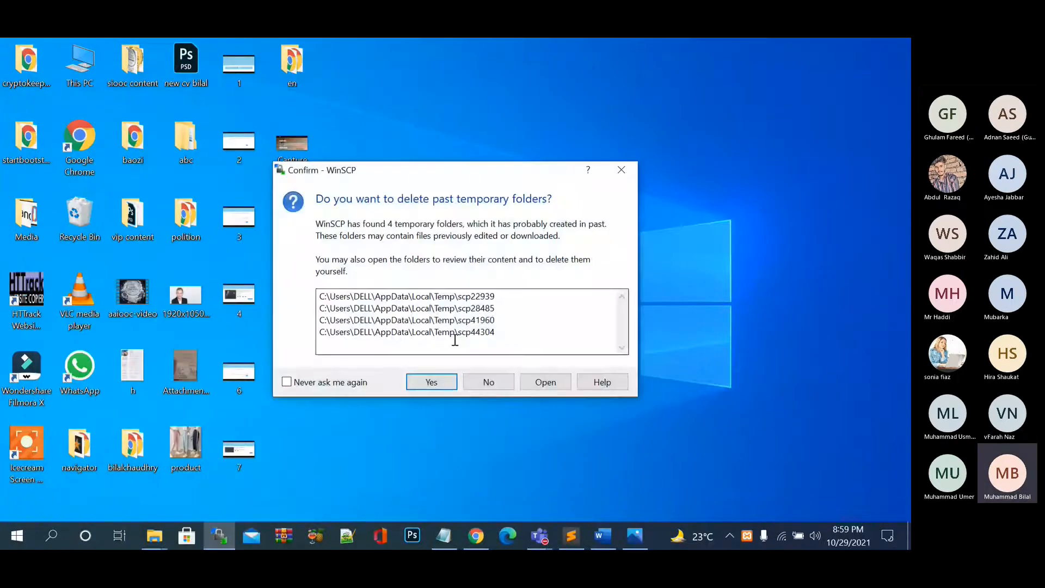
{"action": "left_click", "coordinate": [483, 383]}
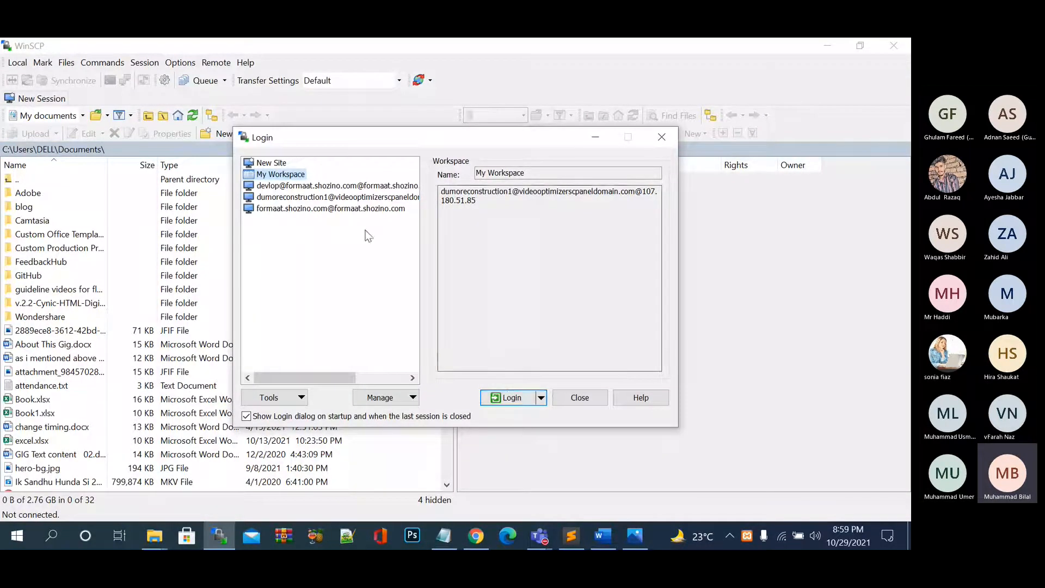
Try logging in to the saved FTP session, cancel after Access denied, and close WinSCP.
{"action": "key", "text": "Down"}
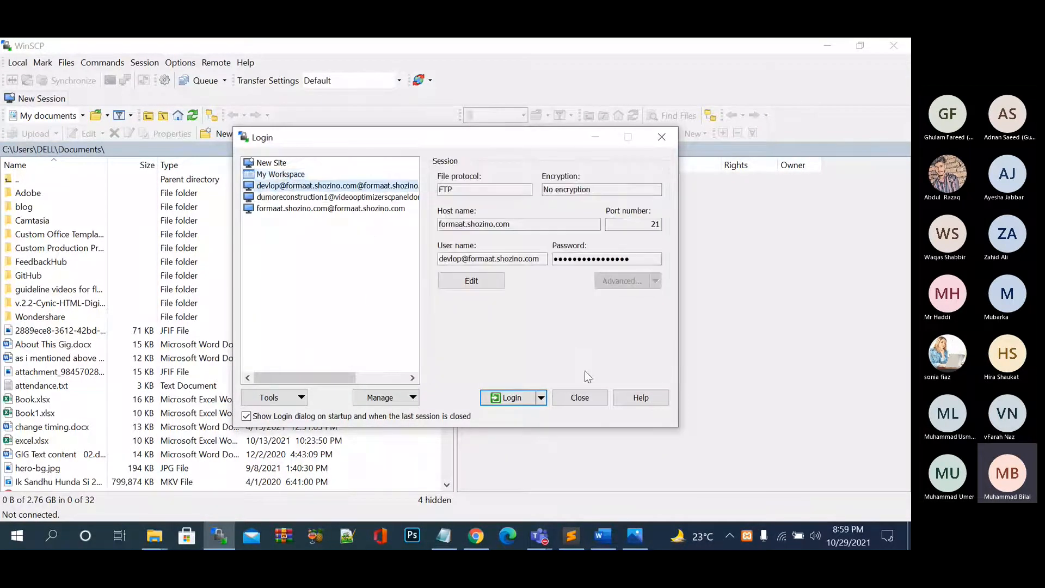
{"action": "left_click", "coordinate": [506, 398]}
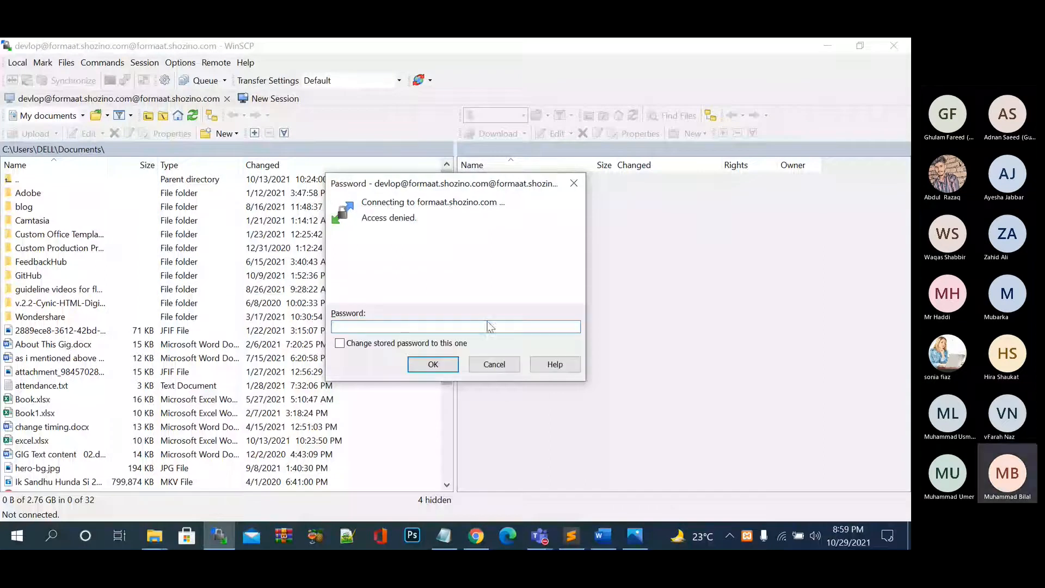
{"action": "left_click", "coordinate": [496, 366]}
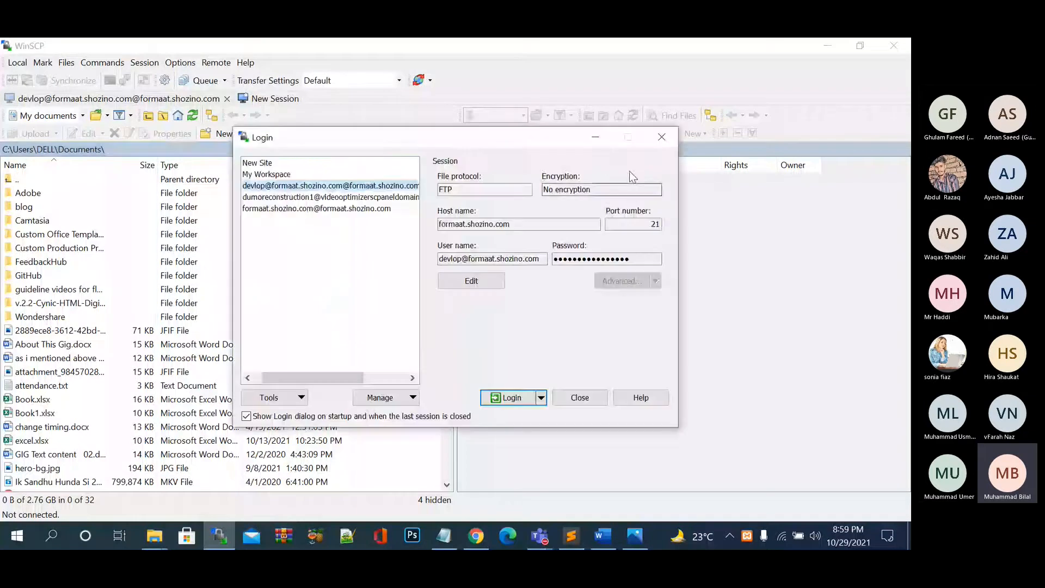
{"action": "left_click", "coordinate": [662, 138]}
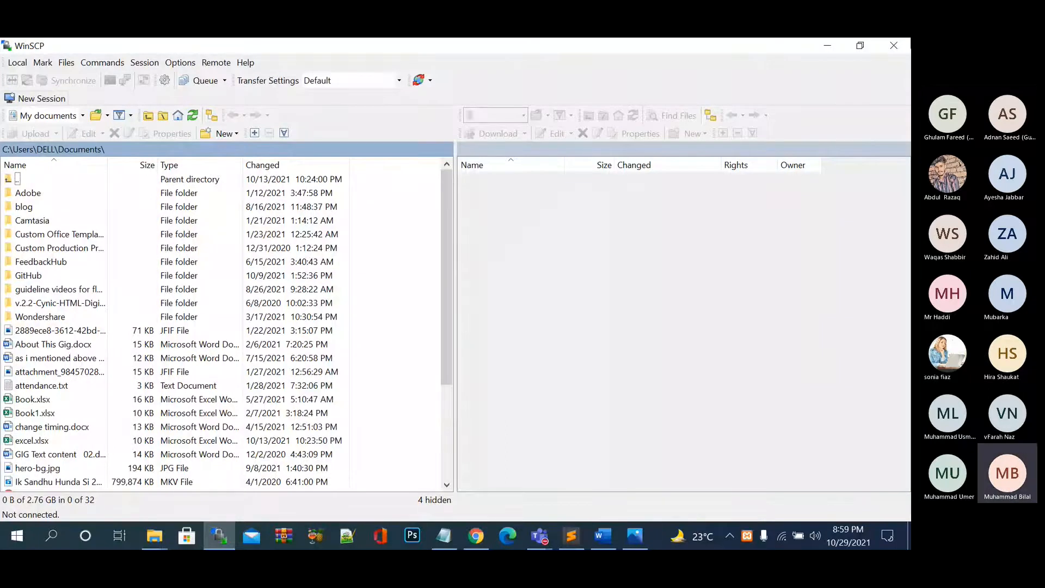
{"action": "key", "text": "alt+F4"}
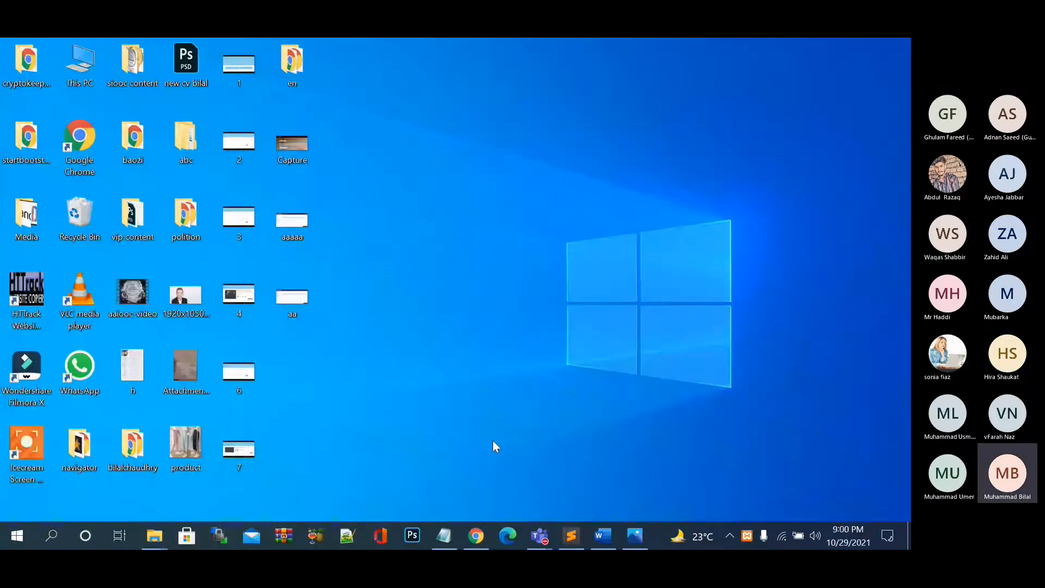
Open Appearance > Themes showing Astra active, then jump to the WPBeginner caching plugins article.
{"action": "left_click", "coordinate": [476, 536]}
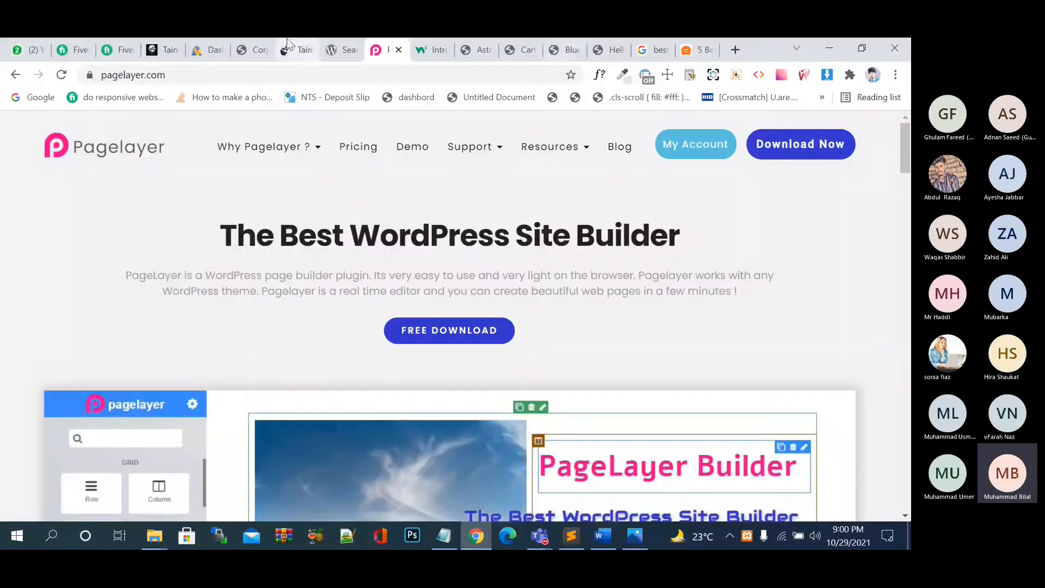
{"action": "left_click", "coordinate": [342, 49]}
{"action": "left_click", "coordinate": [293, 48]}
{"action": "left_click", "coordinate": [256, 49]}
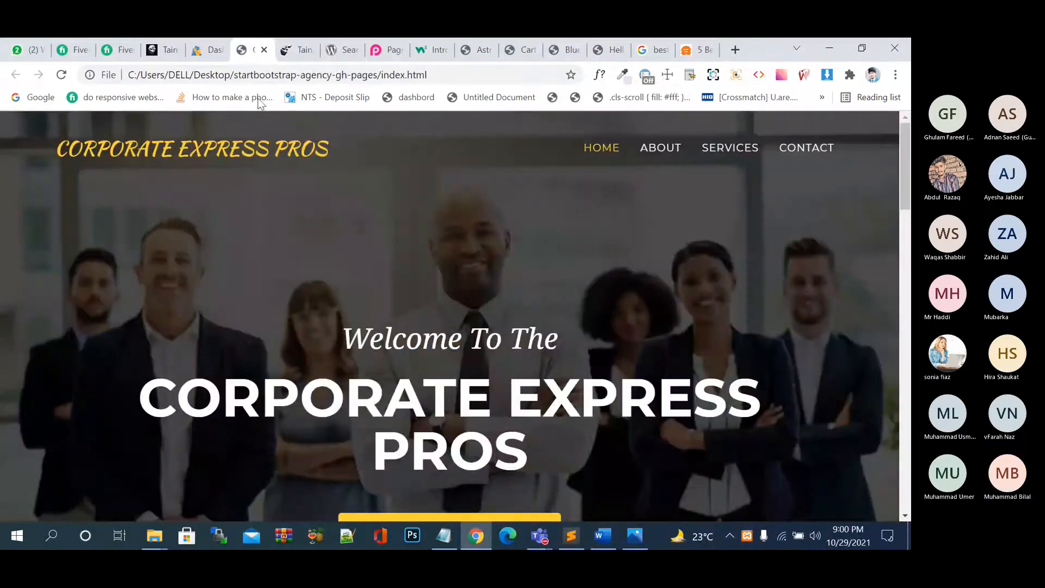
{"action": "left_click", "coordinate": [464, 50]}
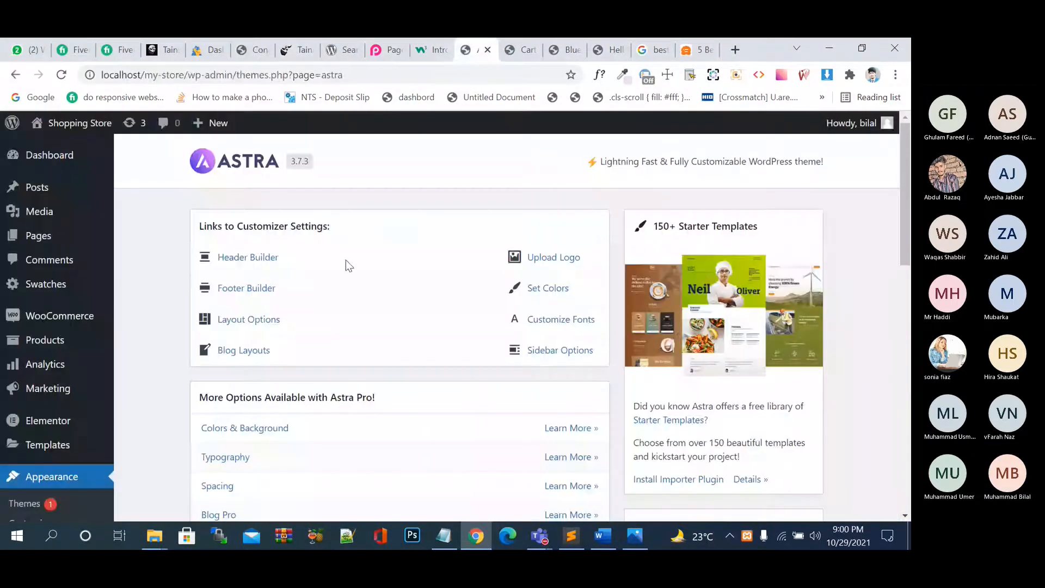
{"action": "scroll", "coordinate": [345, 260], "scroll_direction": "down", "scroll_amount": 3}
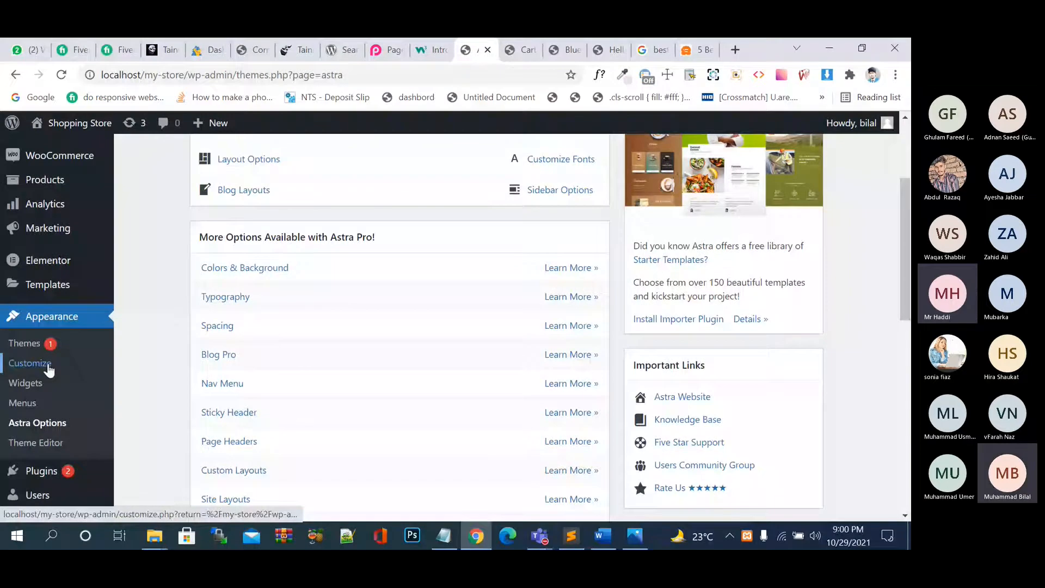
{"action": "scroll", "coordinate": [133, 413], "scroll_direction": "down", "scroll_amount": 1}
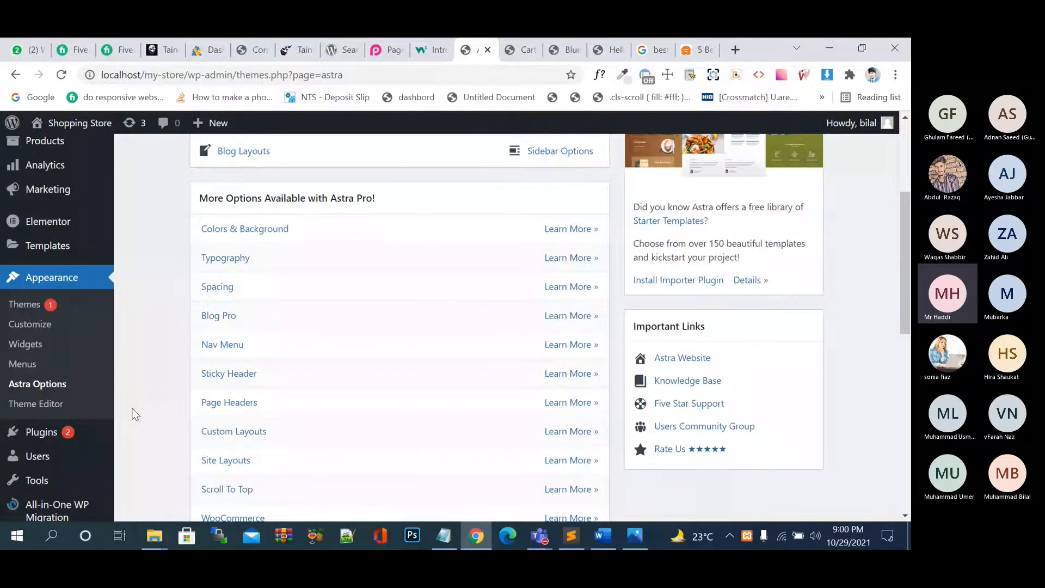
{"action": "scroll", "coordinate": [135, 414], "scroll_direction": "down", "scroll_amount": 3}
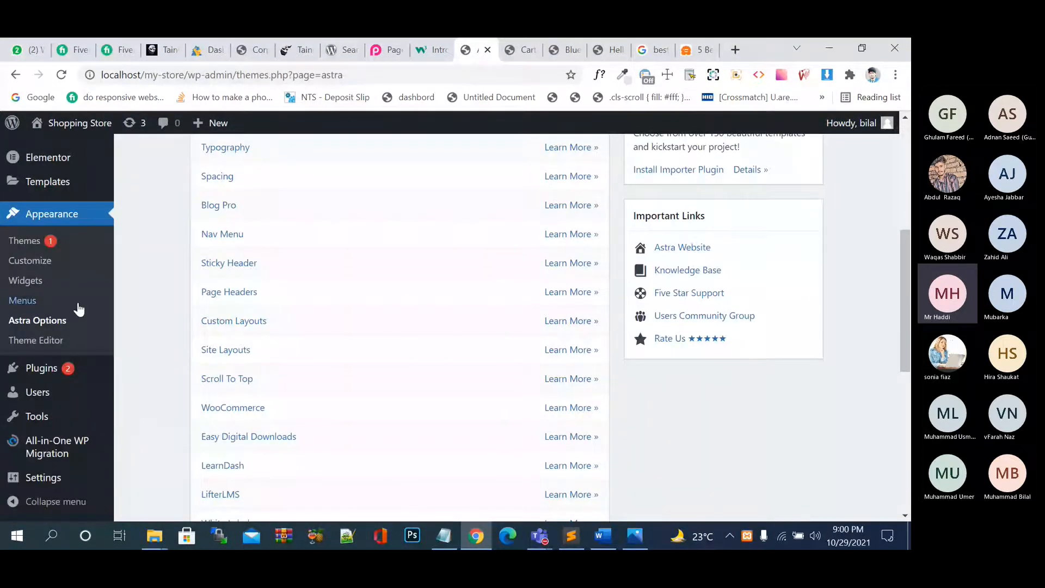
{"action": "left_click", "coordinate": [26, 240]}
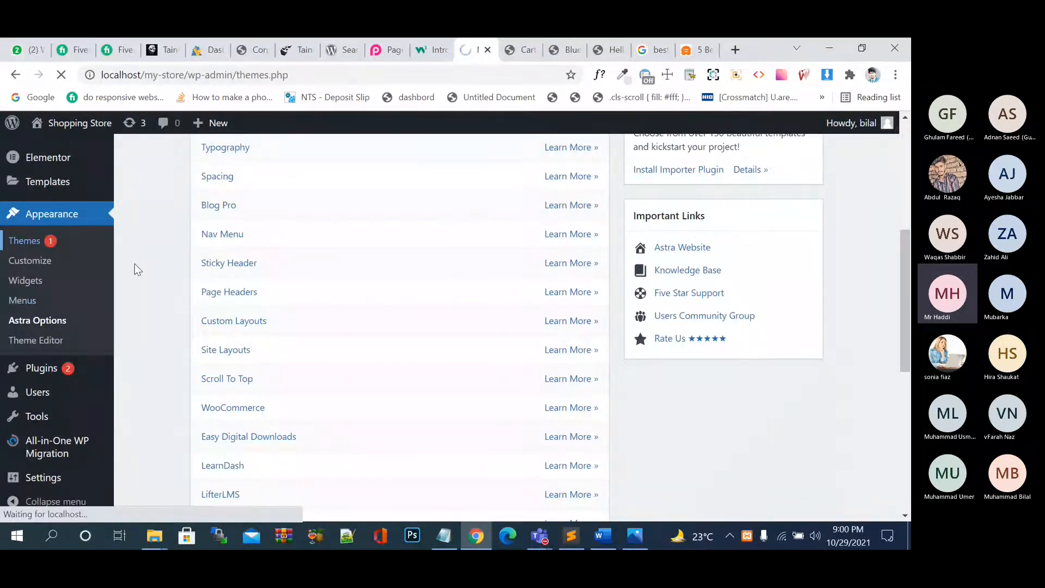
{"action": "scroll", "coordinate": [456, 346], "scroll_direction": "up", "scroll_amount": 6}
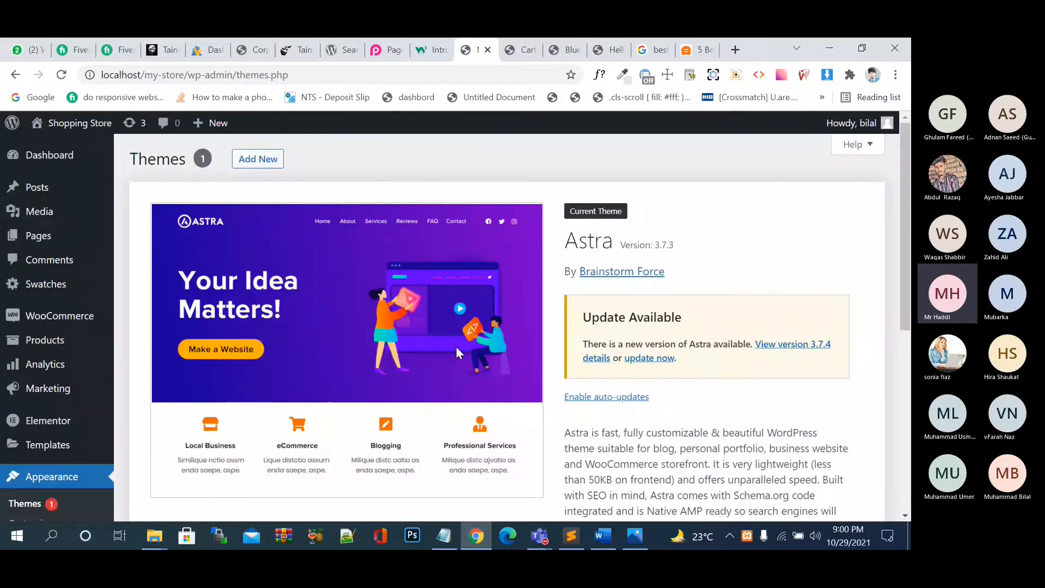
{"action": "key", "text": "ctrl+9"}
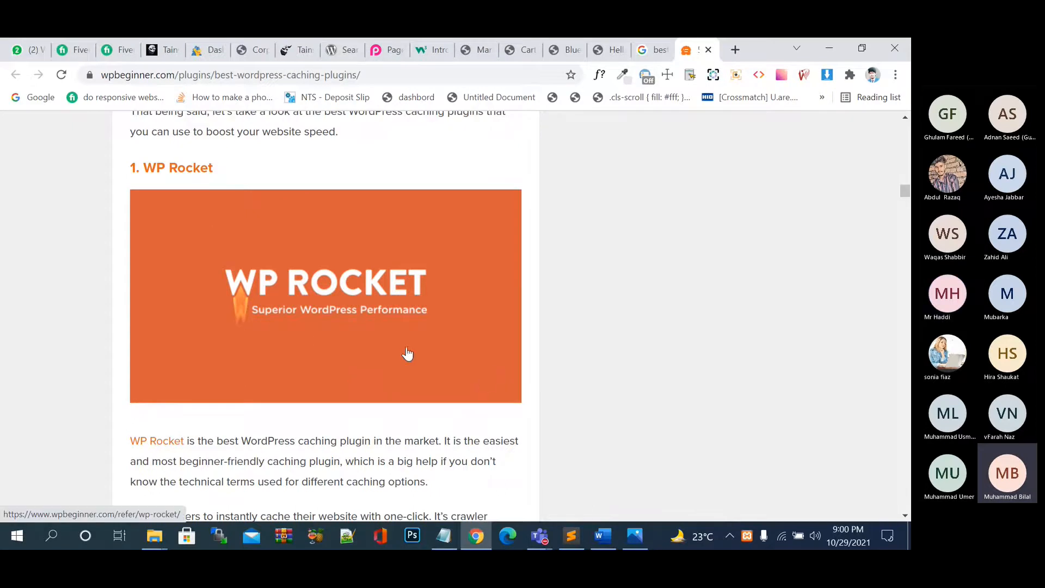
{"action": "scroll", "coordinate": [403, 354], "scroll_direction": "down", "scroll_amount": 10}
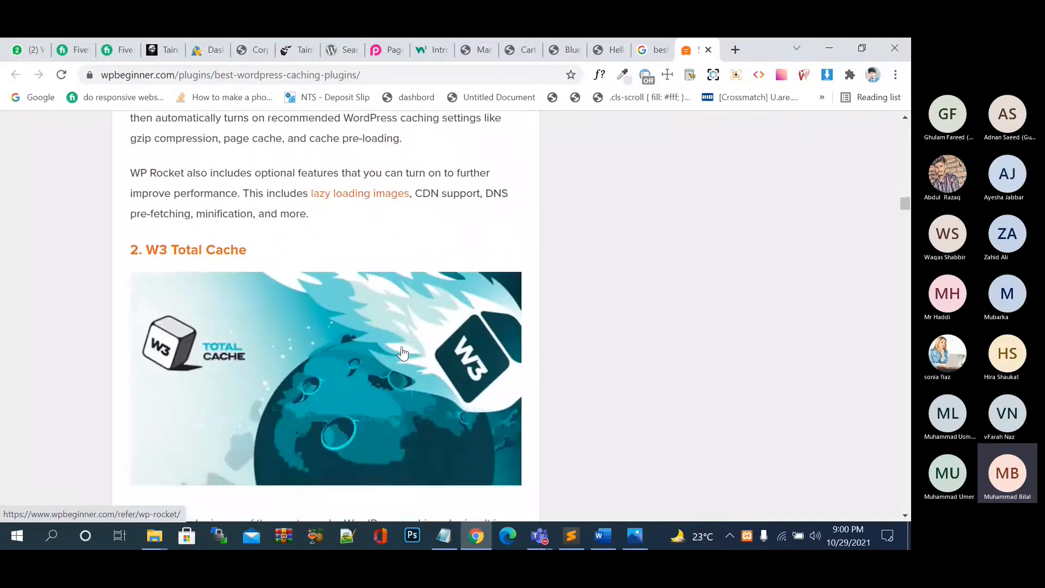
{"action": "scroll", "coordinate": [403, 354], "scroll_direction": "up", "scroll_amount": 8}
{"action": "scroll", "coordinate": [403, 354], "scroll_direction": "down", "scroll_amount": 2}
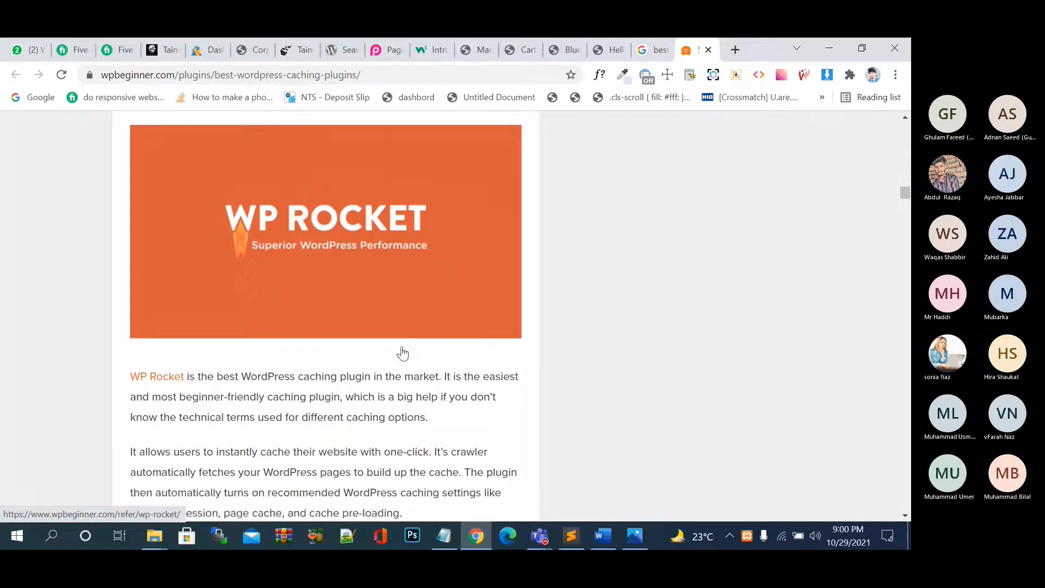
{"action": "scroll", "coordinate": [403, 354], "scroll_direction": "down", "scroll_amount": 2}
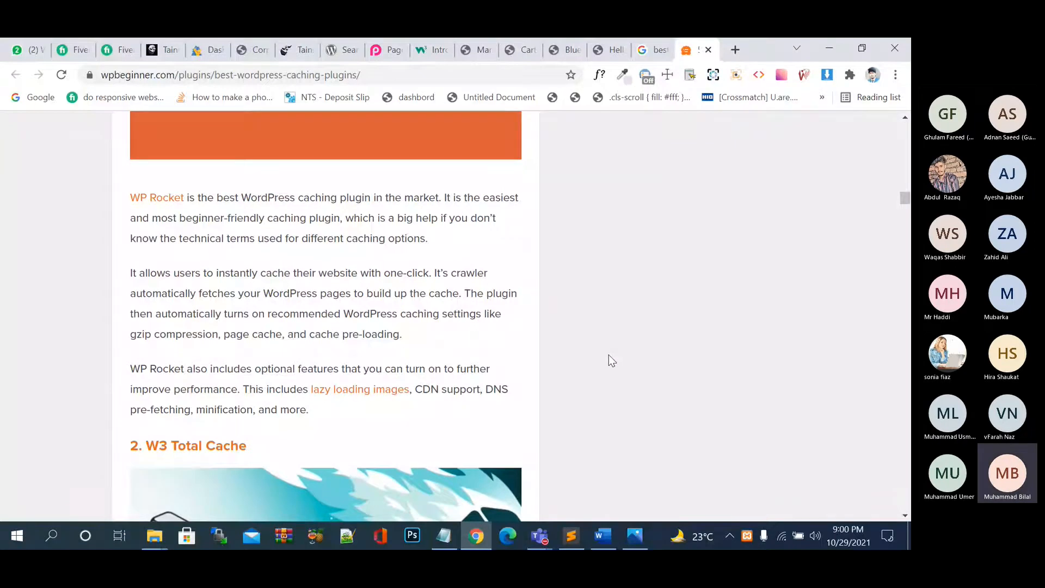
Search 'website speed test' in a new tab, open PageSpeed Insights, then open another blank tab.
{"action": "left_click", "coordinate": [736, 49]}
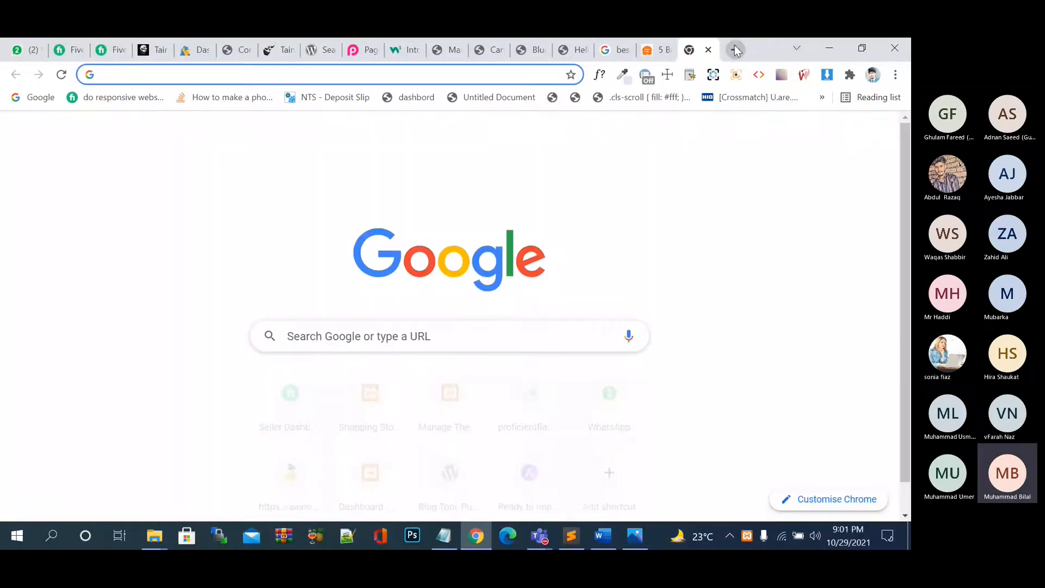
{"action": "type", "text": "website"}
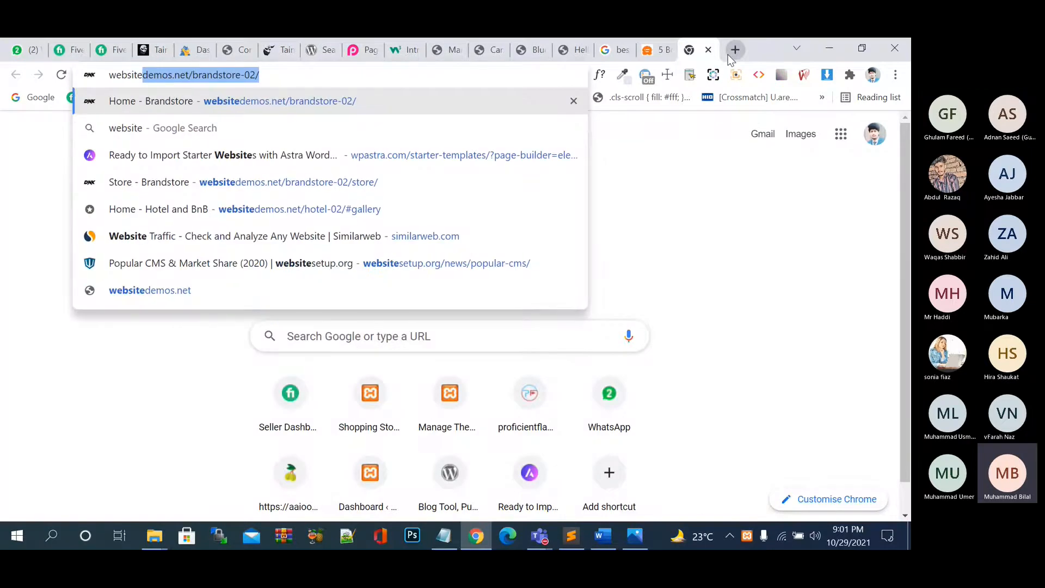
{"action": "type", "text": " so"}
{"action": "key", "text": "BackSpace"}
{"action": "type", "text": "pp"}
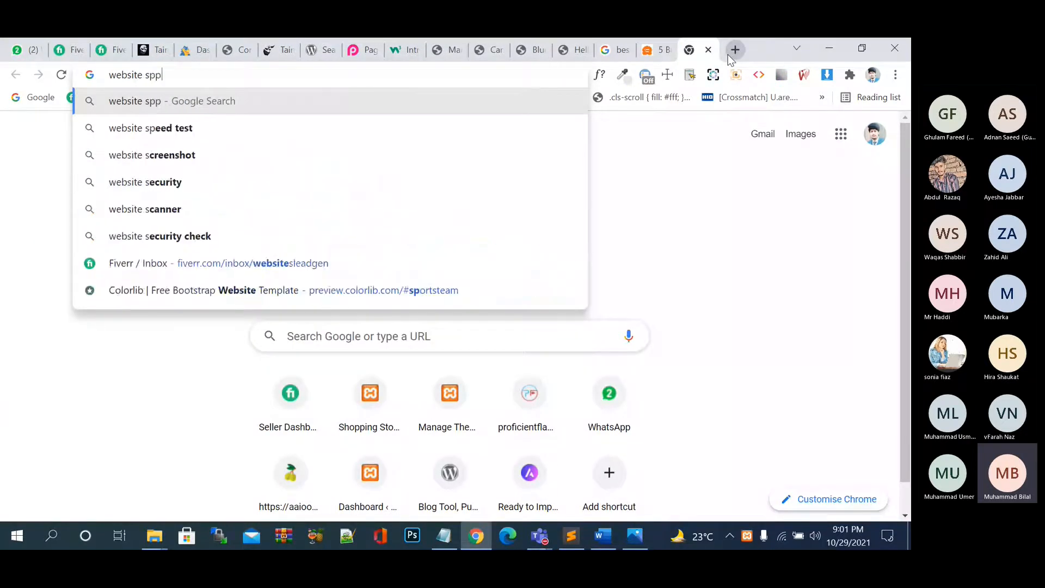
{"action": "type", "text": "e"}
{"action": "key", "text": "Down"}
{"action": "key", "text": "Return"}
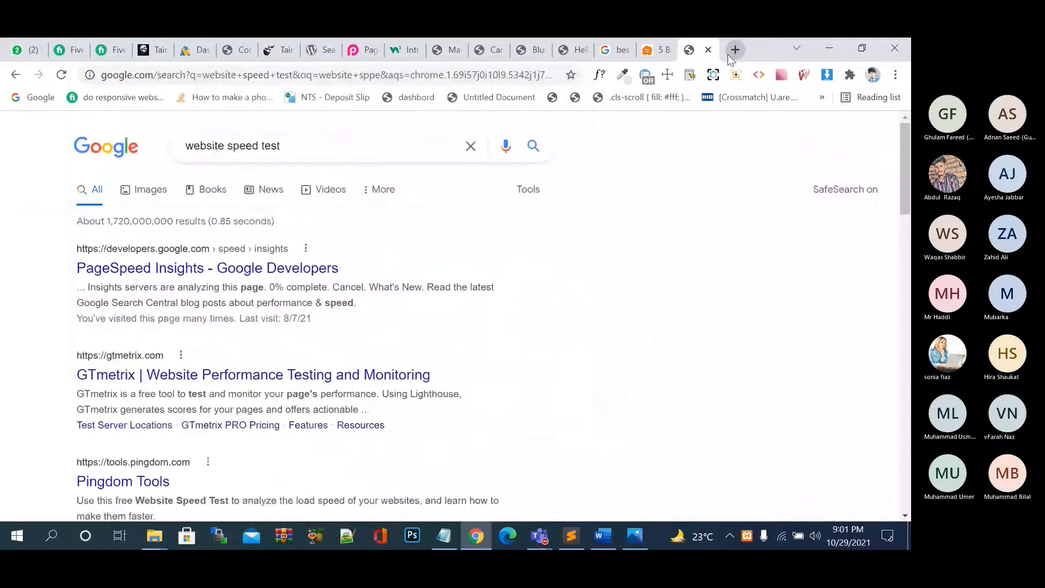
{"action": "left_click", "coordinate": [243, 268]}
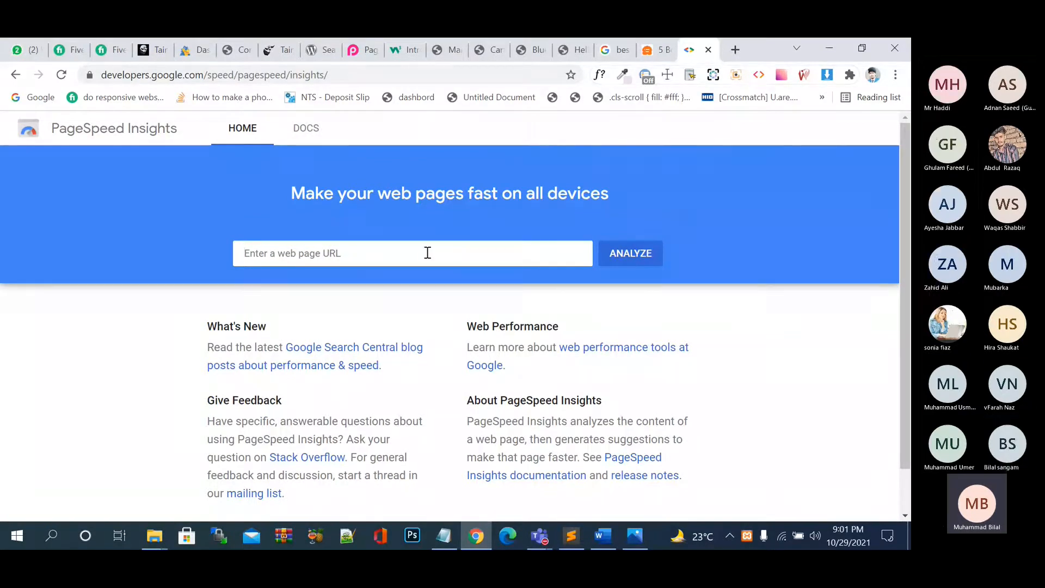
{"action": "left_click", "coordinate": [737, 49]}
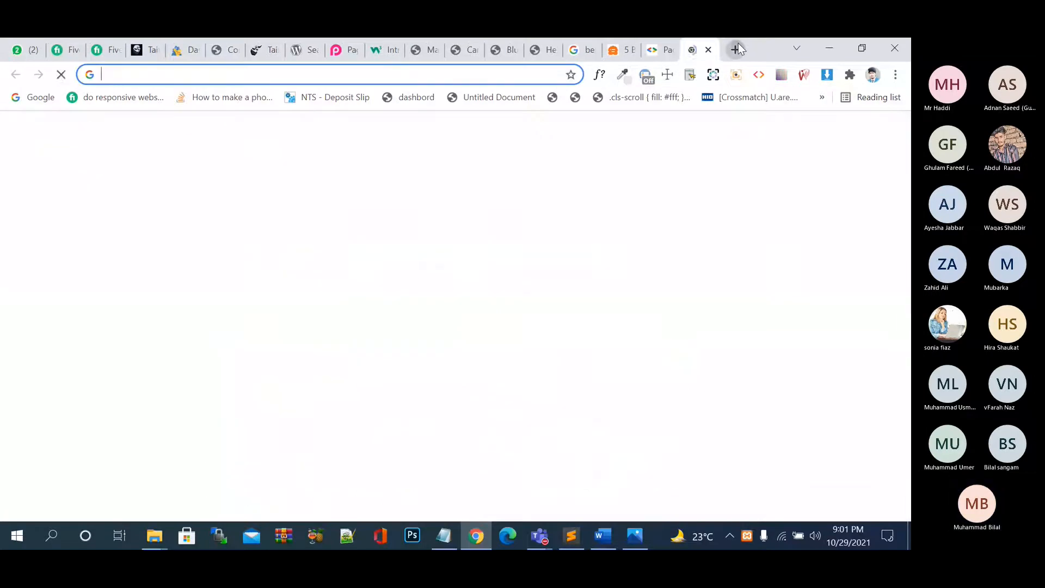
Load aaiooc.com in the new tab's address bar.
{"action": "type", "text": "wo"}
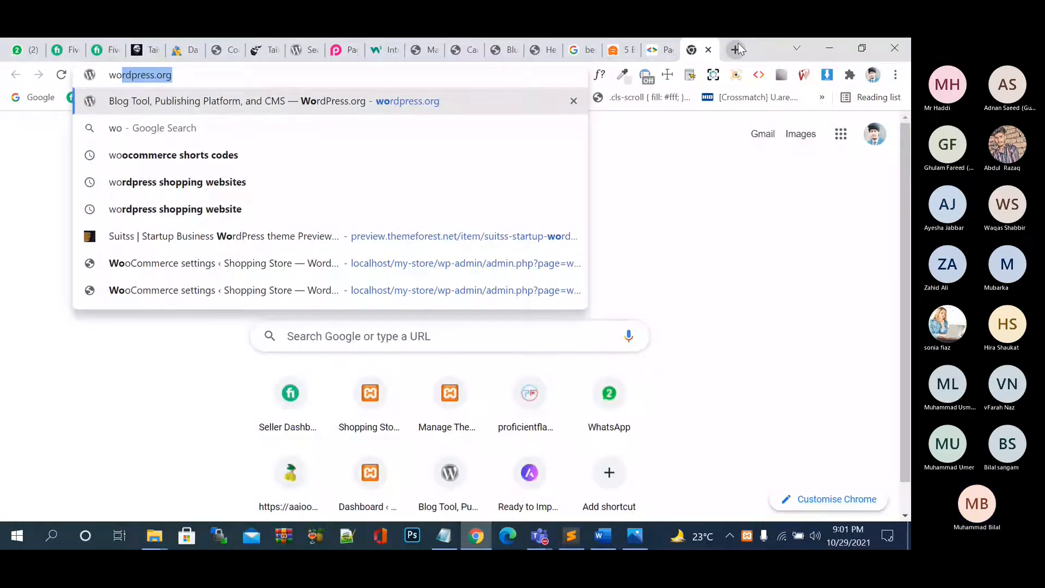
{"action": "key", "text": "ctrl+a"}
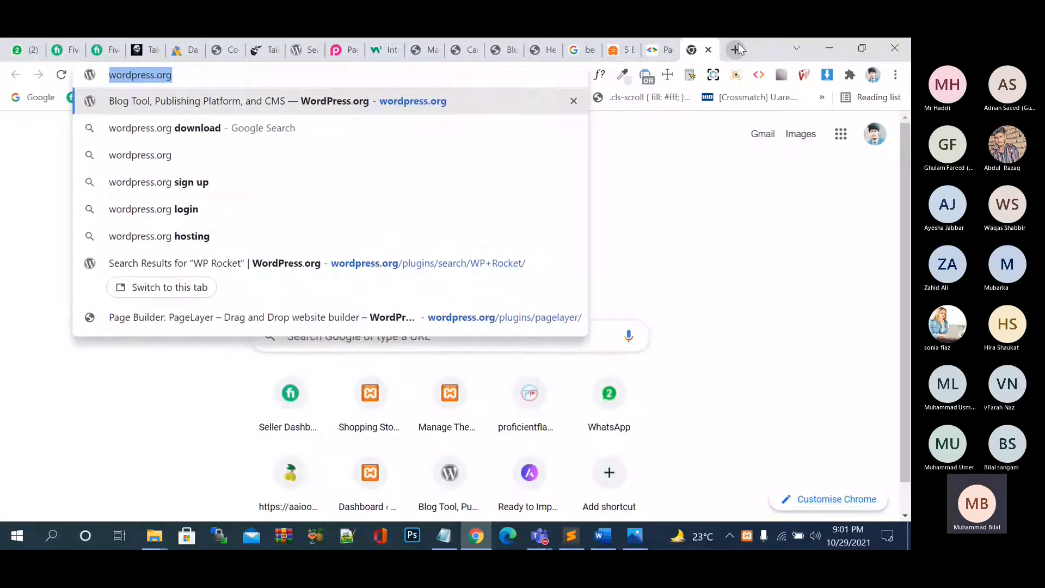
{"action": "type", "text": "web.whatsapp.com"}
{"action": "key", "text": "ctrl+a"}
{"action": "type", "text": "pr"}
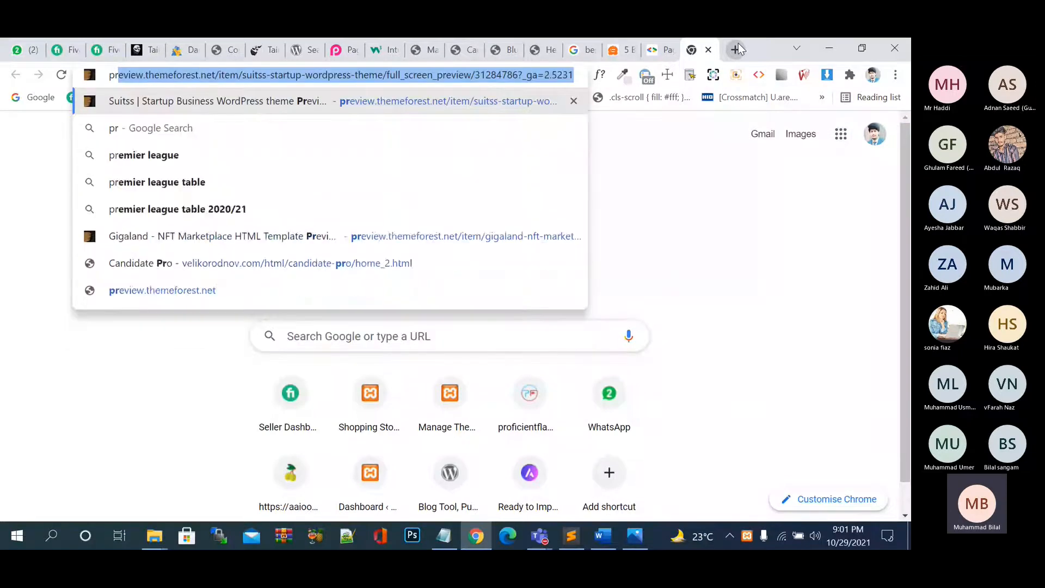
{"action": "type", "text": "o"}
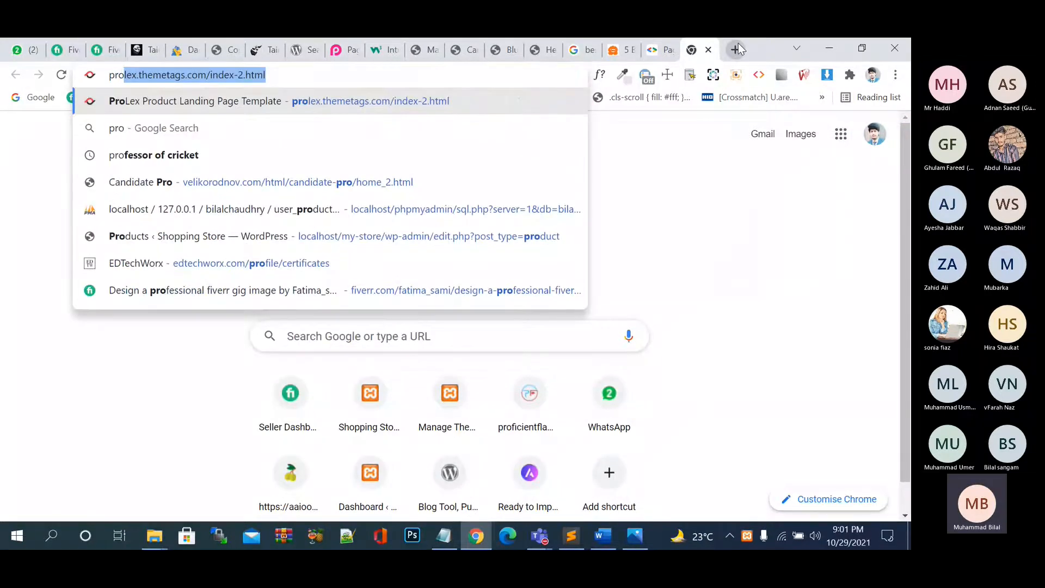
{"action": "key", "text": "BackSpace"}
{"action": "key", "text": "BackSpace"}
{"action": "key", "text": "BackSpace"}
{"action": "key", "text": "BackSpace"}
{"action": "type", "text": "b"}
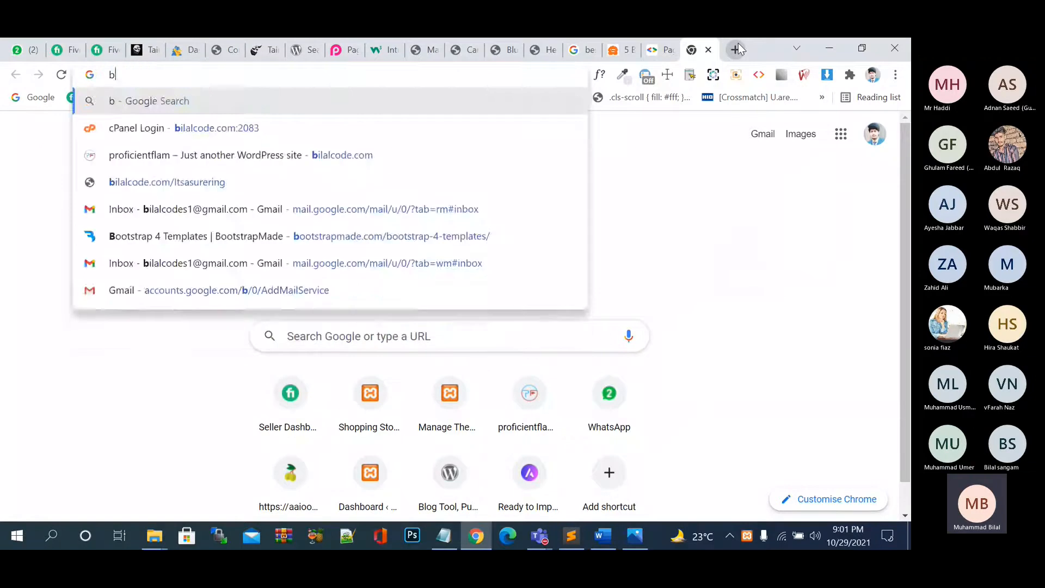
{"action": "key", "text": "BackSpace"}
{"action": "key", "text": "BackSpace"}
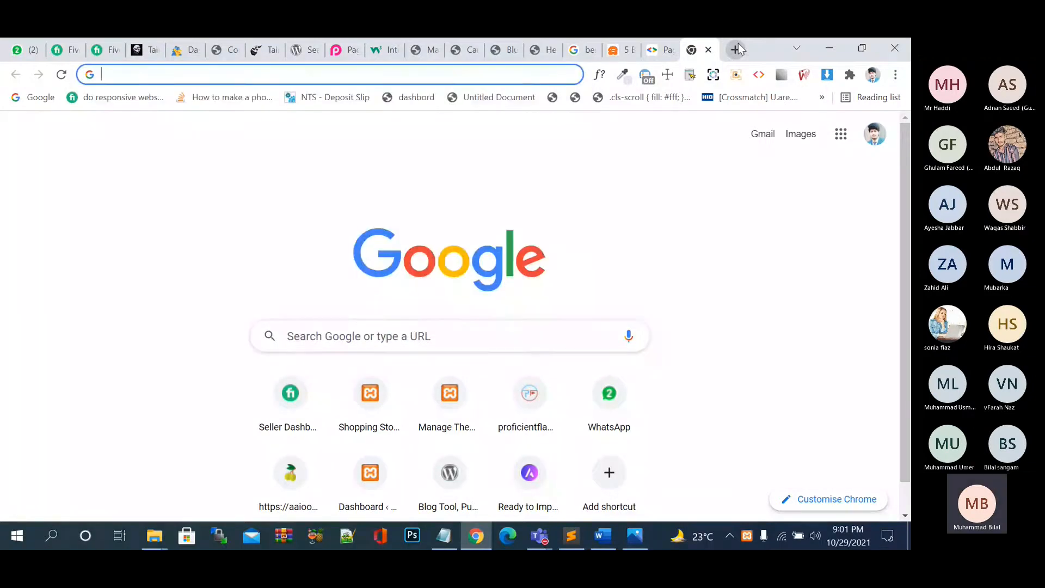
{"action": "type", "text": "aaiooc.com"}
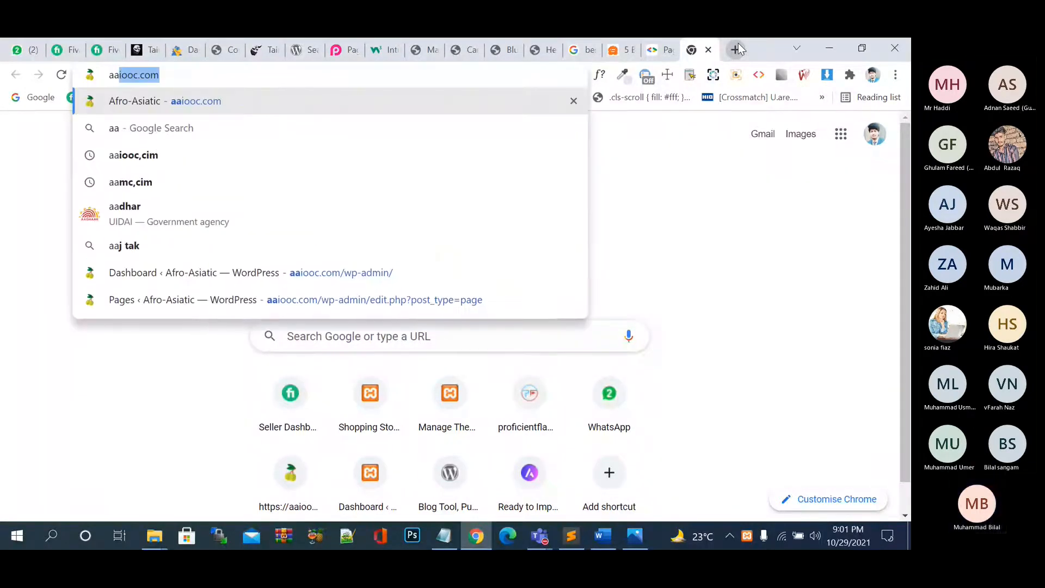
{"action": "key", "text": "Return"}
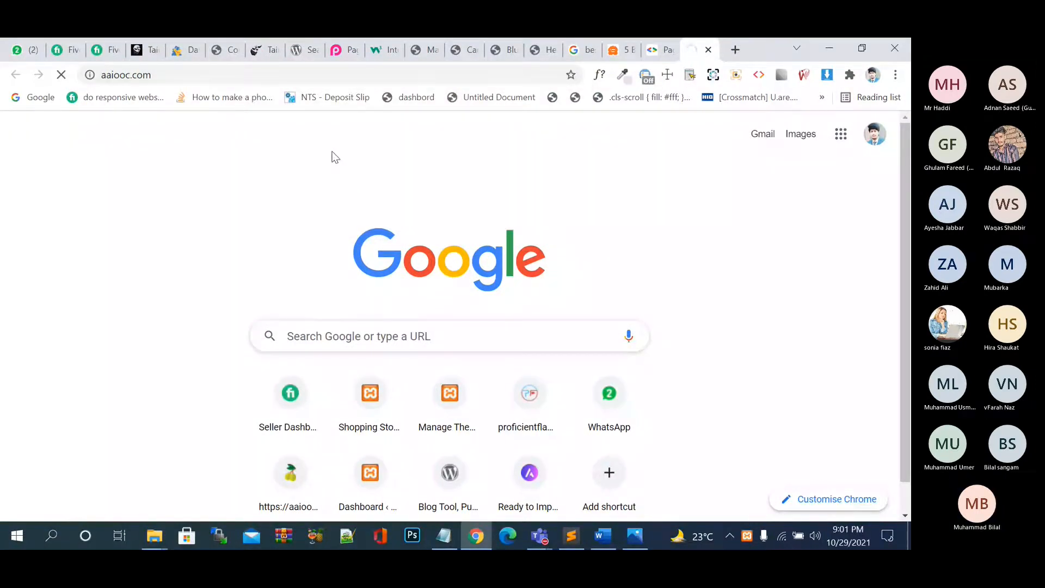
{"action": "left_click", "coordinate": [306, 73]}
{"action": "key", "text": "ctrl+c"}
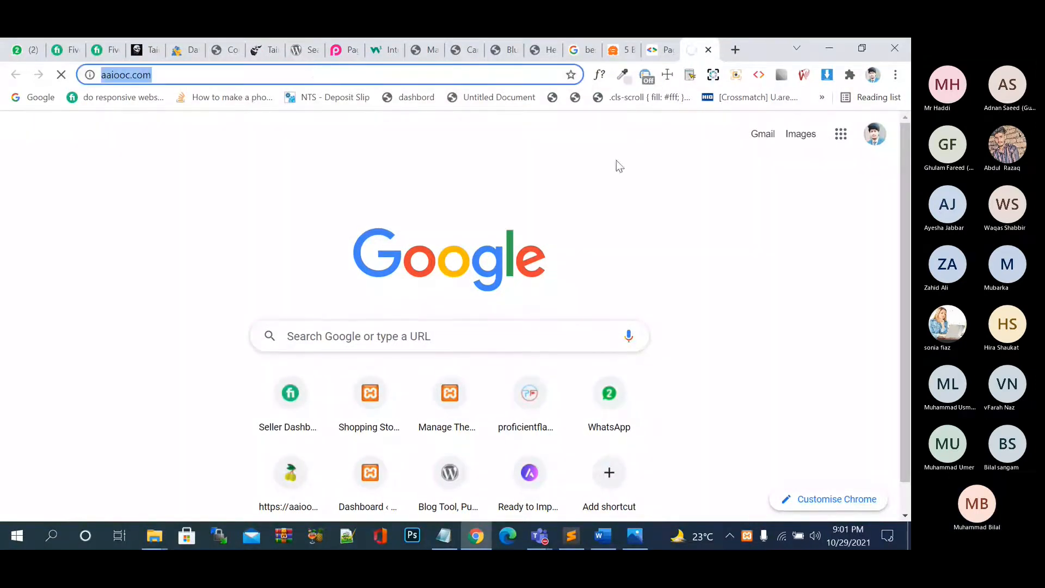
{"action": "left_click", "coordinate": [660, 43]}
{"action": "left_click", "coordinate": [321, 252]}
{"action": "key", "text": "ctrl+v"}
{"action": "left_click", "coordinate": [618, 252]}
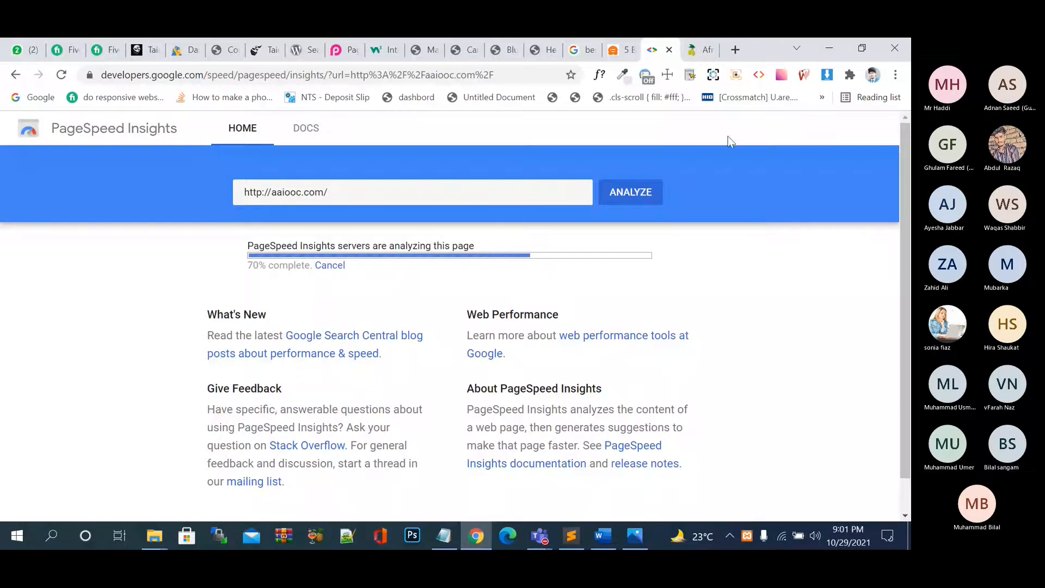
Once analysis finishes, compare aaiooc.com's desktop score 83 with its mobile score 55.
{"action": "left_click", "coordinate": [704, 49]}
{"action": "left_click", "coordinate": [661, 50]}
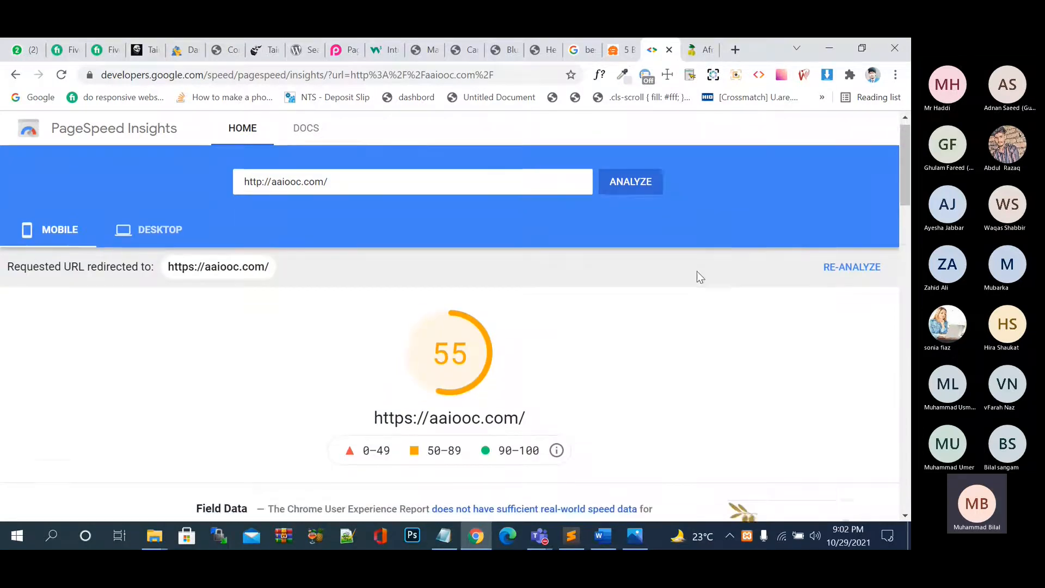
{"action": "scroll", "coordinate": [697, 272], "scroll_direction": "down", "scroll_amount": 1}
{"action": "left_click", "coordinate": [171, 204]}
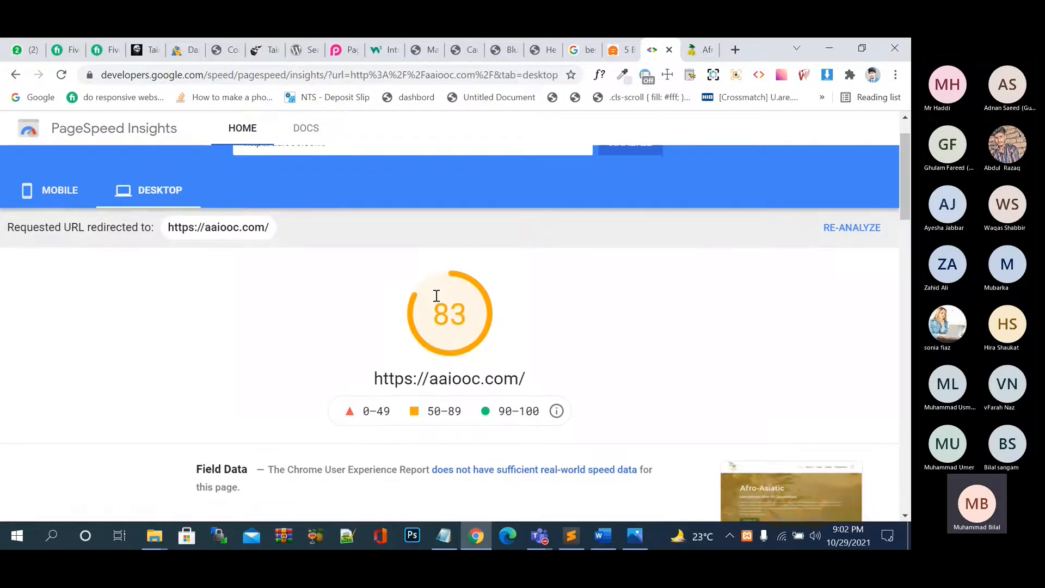
{"action": "scroll", "coordinate": [436, 295], "scroll_direction": "down", "scroll_amount": 1}
{"action": "scroll", "coordinate": [157, 302], "scroll_direction": "up", "scroll_amount": 1}
{"action": "left_click", "coordinate": [56, 213]}
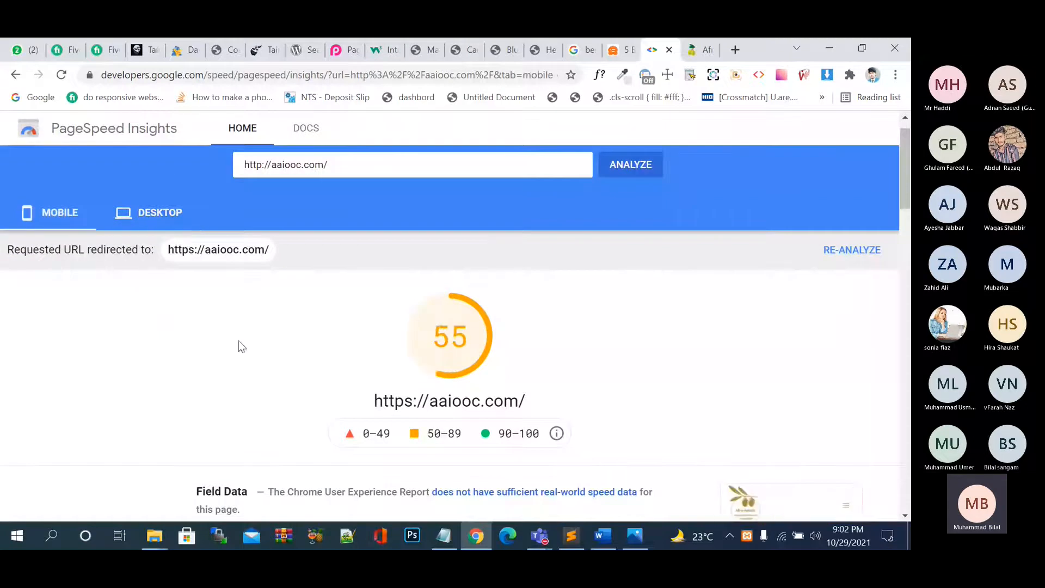
Highlight the 50-89 and 90-100 score ranges in the report's legend.
{"action": "scroll", "coordinate": [299, 354], "scroll_direction": "down", "scroll_amount": 1}
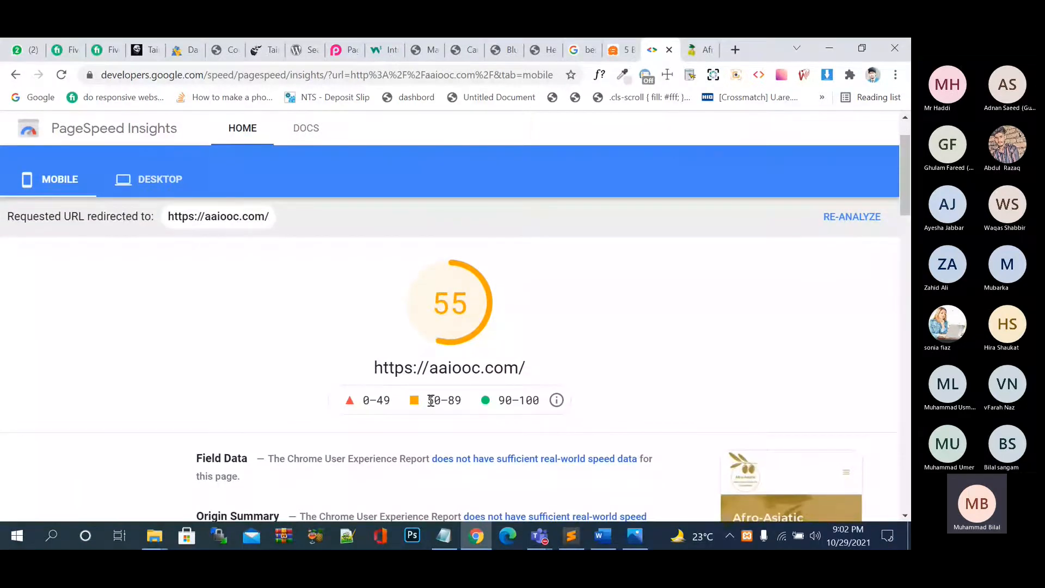
{"action": "left_click_drag", "start_coordinate": [461, 400], "coordinate": [422, 403]}
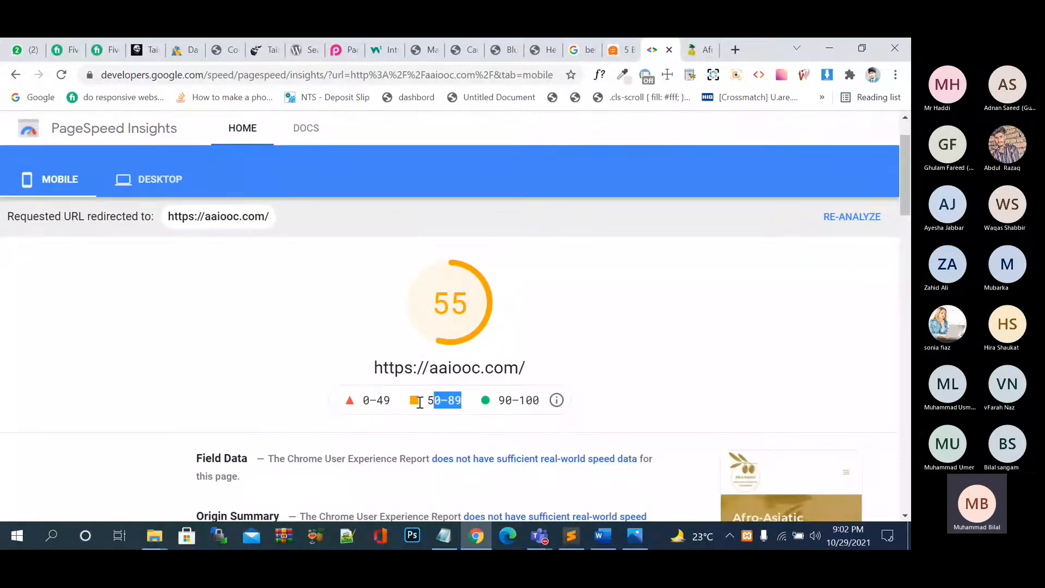
{"action": "left_click", "coordinate": [452, 425]}
{"action": "mouse_move", "coordinate": [507, 401]}
{"action": "left_mouse_down"}
{"action": "mouse_move", "coordinate": [543, 401]}
{"action": "mouse_move", "coordinate": [498, 398]}
{"action": "left_mouse_up"}
{"action": "left_click", "coordinate": [537, 400]}
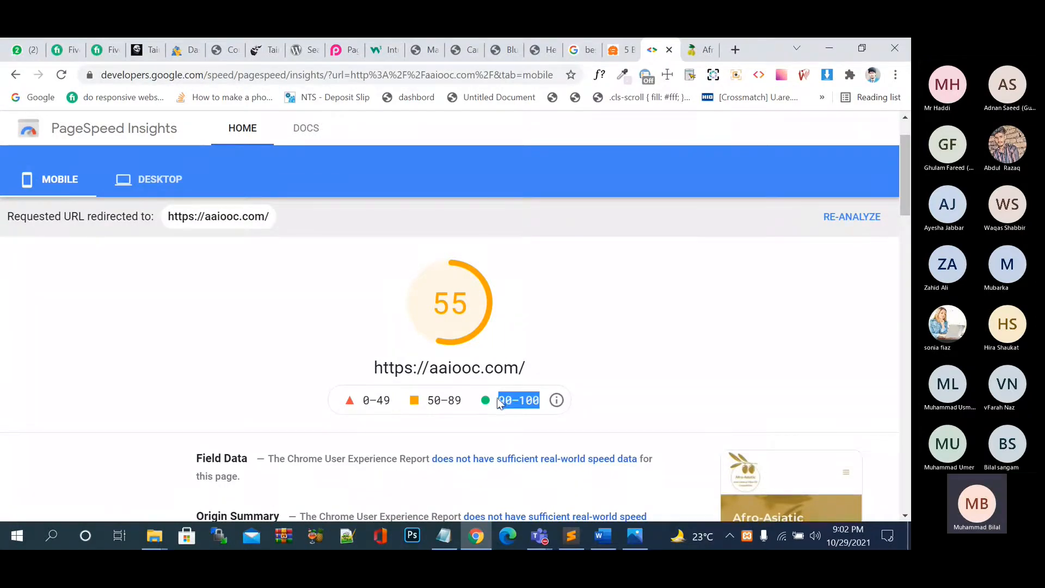
{"action": "left_click", "coordinate": [461, 396]}
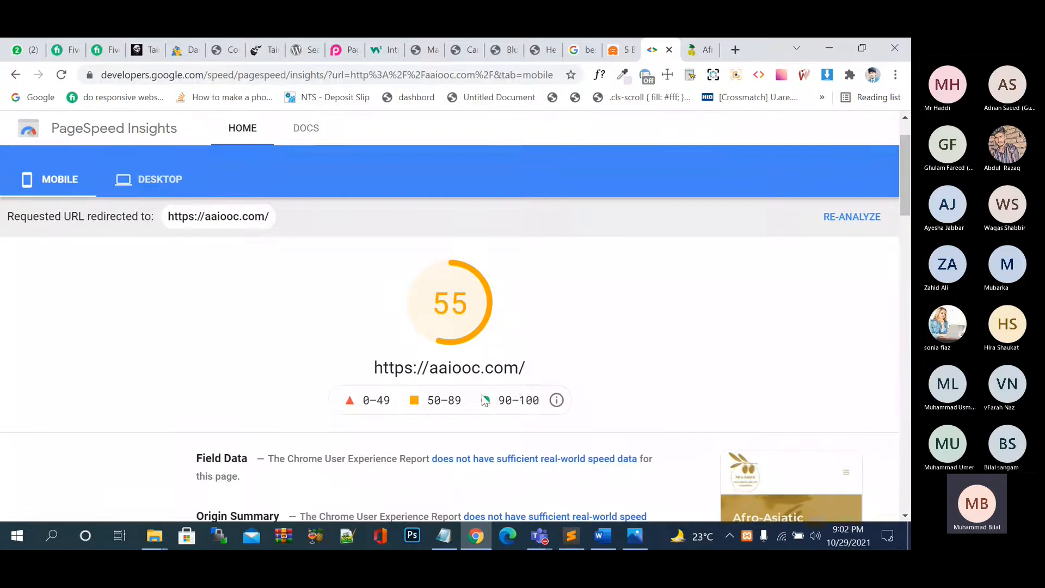
{"action": "left_click_drag", "start_coordinate": [448, 398], "coordinate": [482, 396]}
{"action": "left_click", "coordinate": [454, 398]}
Scroll the desktop diagnostics, then go to the Afro-Asiatic site tab.
{"action": "left_click", "coordinate": [175, 191]}
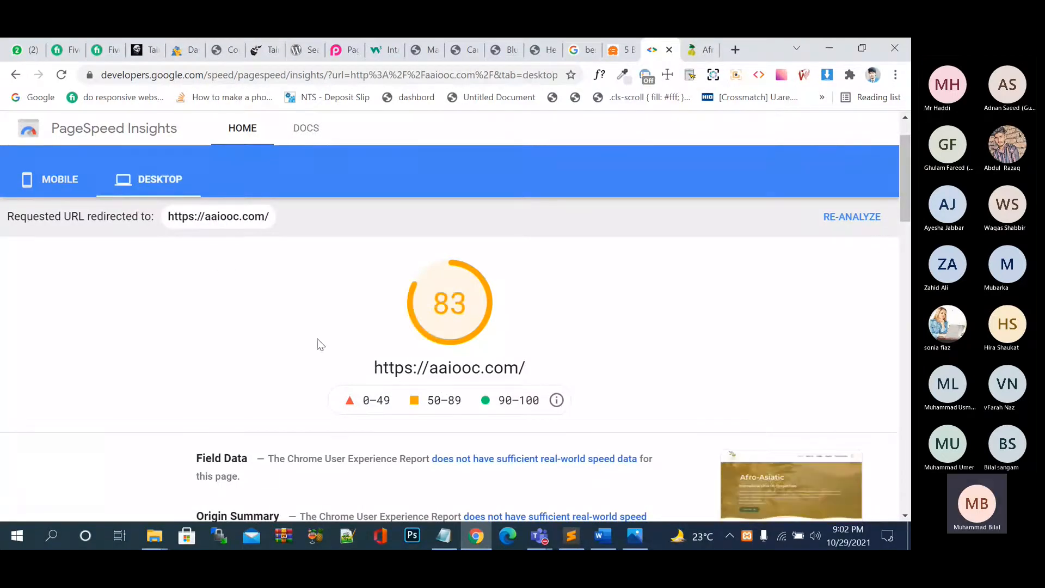
{"action": "scroll", "coordinate": [546, 367], "scroll_direction": "down", "scroll_amount": 1}
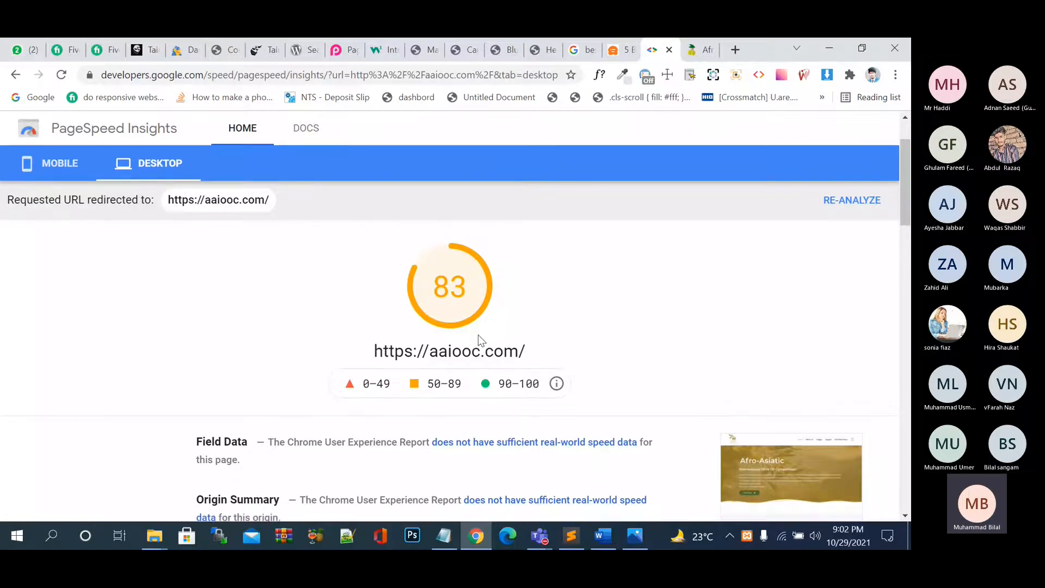
{"action": "scroll", "coordinate": [481, 334], "scroll_direction": "down", "scroll_amount": 7}
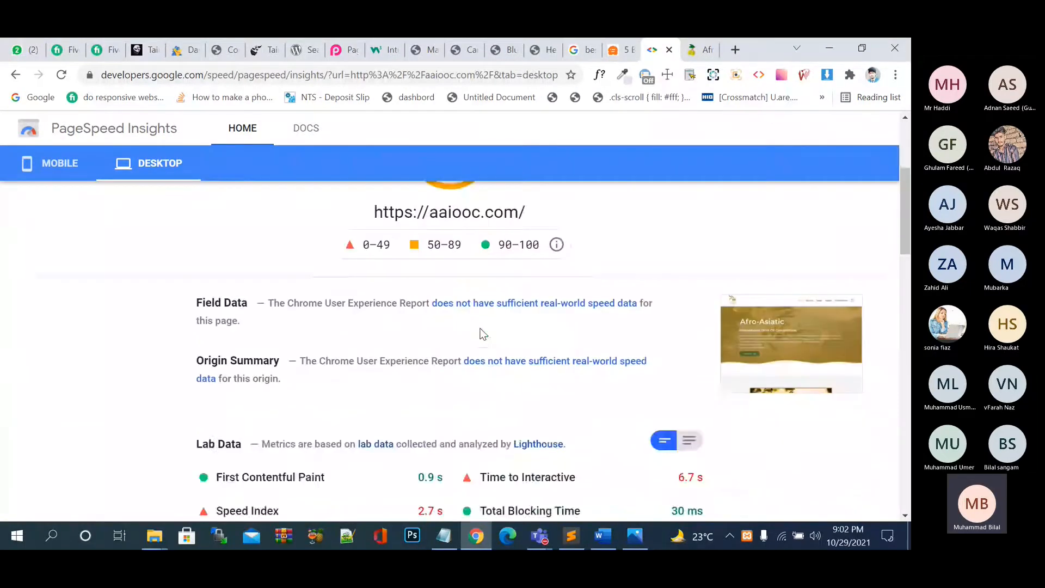
{"action": "scroll", "coordinate": [481, 333], "scroll_direction": "down", "scroll_amount": 10}
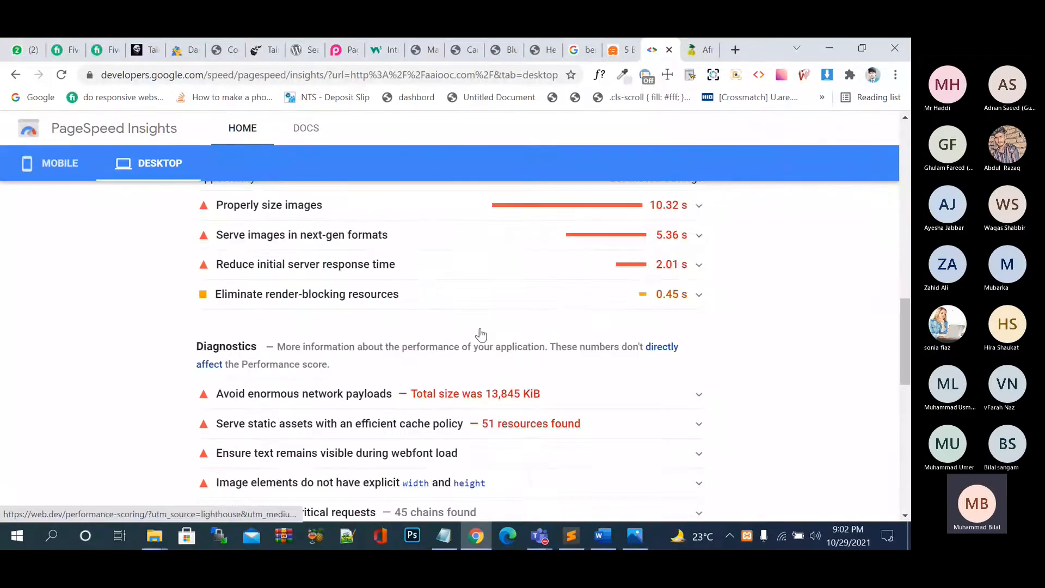
{"action": "scroll", "coordinate": [482, 333], "scroll_direction": "down", "scroll_amount": 10}
{"action": "key", "text": "Home"}
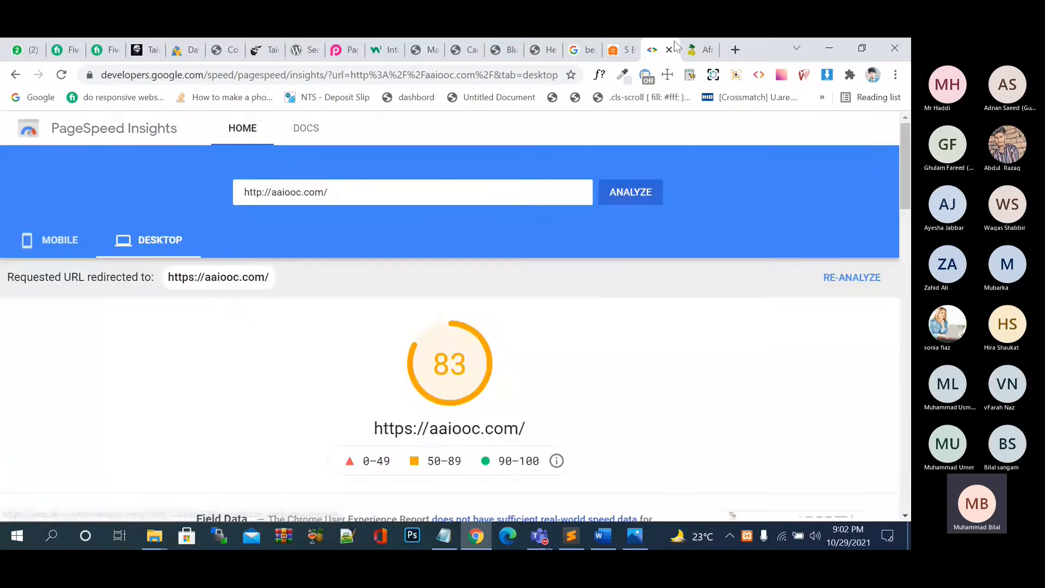
{"action": "left_click", "coordinate": [703, 50]}
{"action": "left_click", "coordinate": [458, 75]}
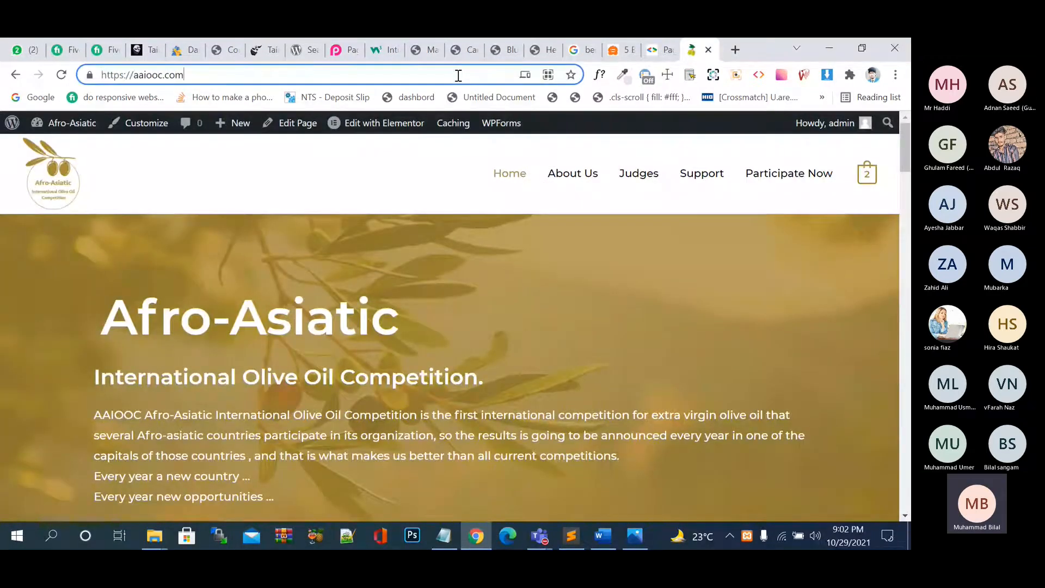
Load bilalcode.com in the site tab's address bar.
{"action": "key", "text": "ctrl+a"}
{"action": "type", "text": "b"}
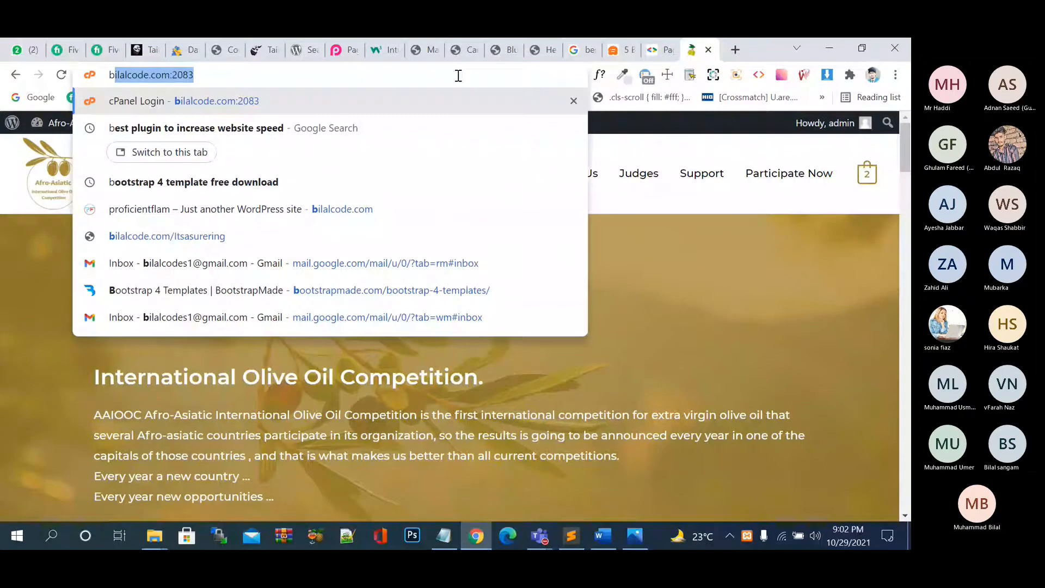
{"action": "type", "text": "ilalcode.com"}
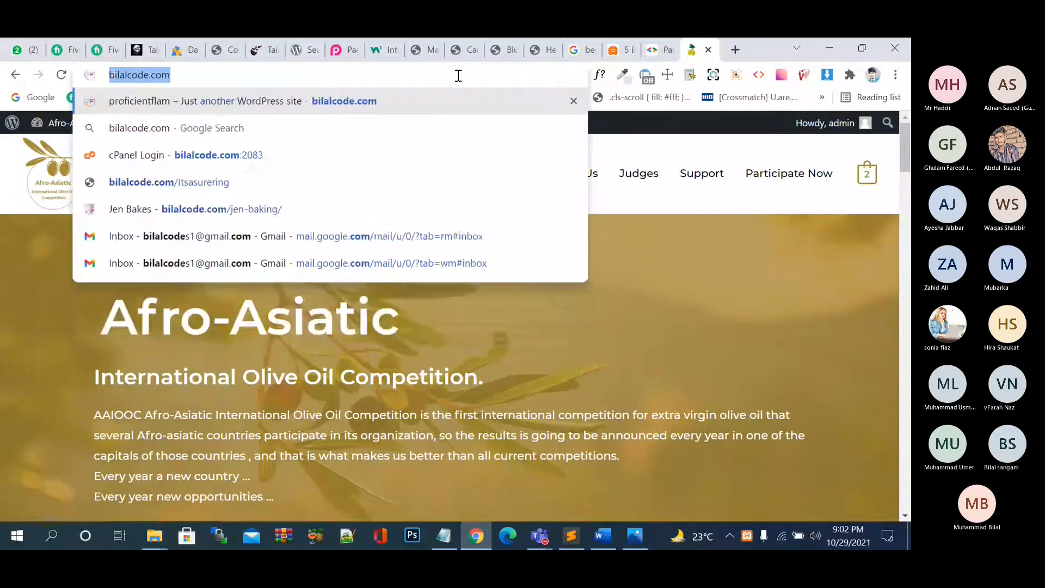
{"action": "key", "text": "Return"}
Analyze bilalcode.com in PageSpeed Insights and view its desktop score of 71 versus mobile 53.
{"action": "key", "text": "ctrl+shift+Tab"}
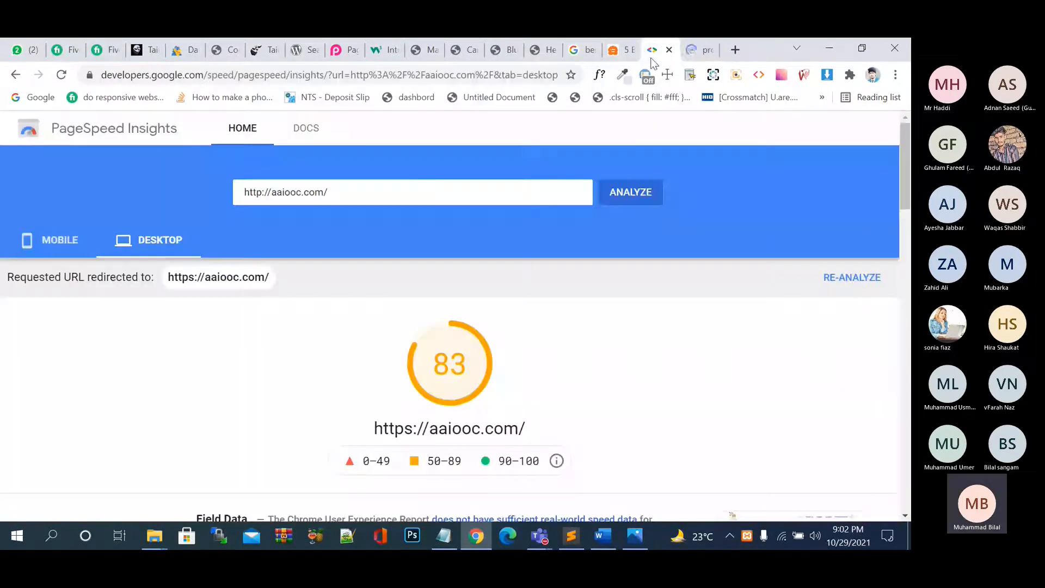
{"action": "key", "text": "ctrl+a"}
{"action": "type", "text": "https://bilalcode.com/"}
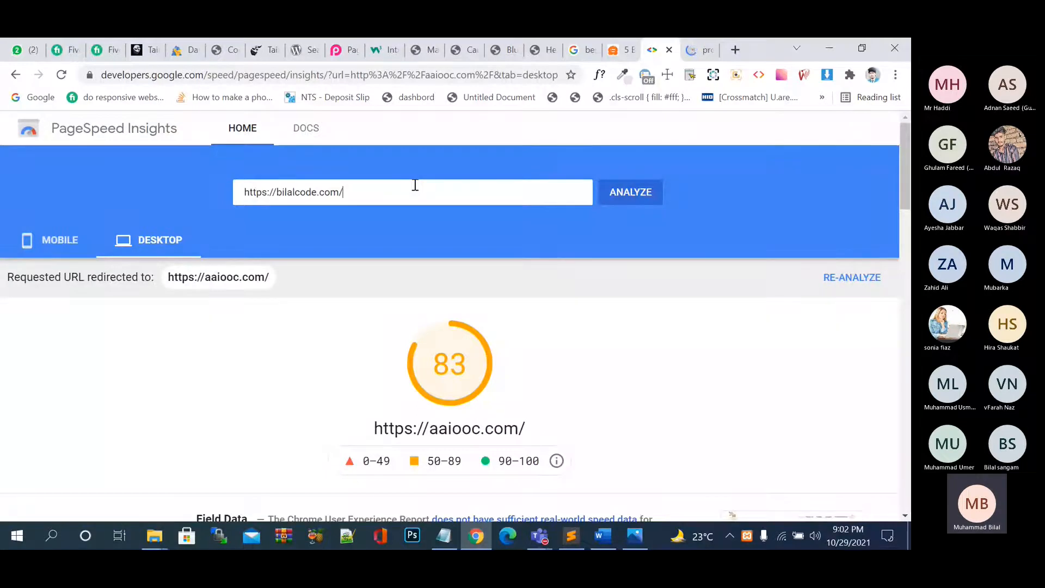
{"action": "left_click", "coordinate": [630, 201]}
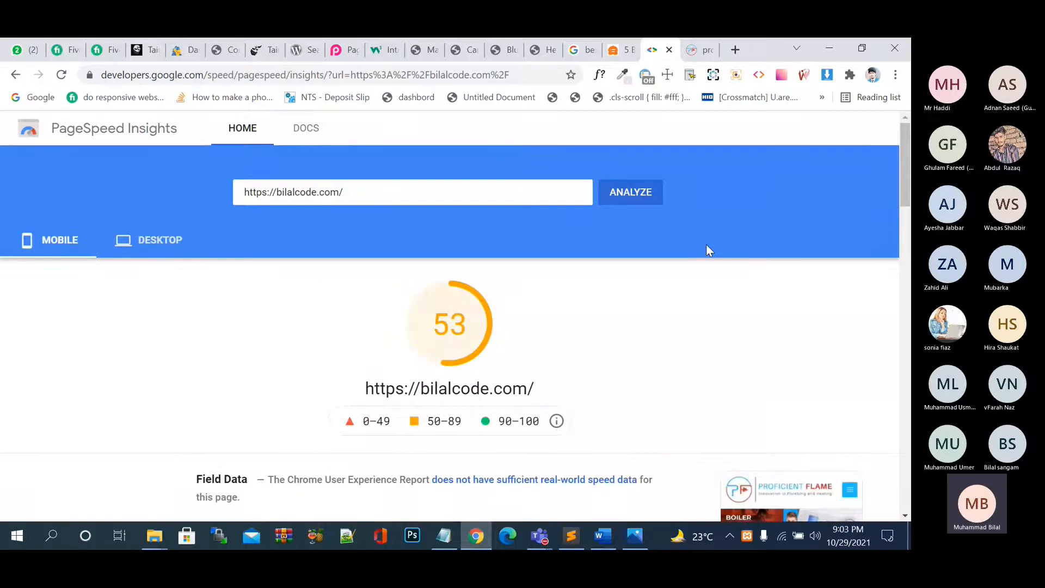
{"action": "left_click", "coordinate": [158, 240]}
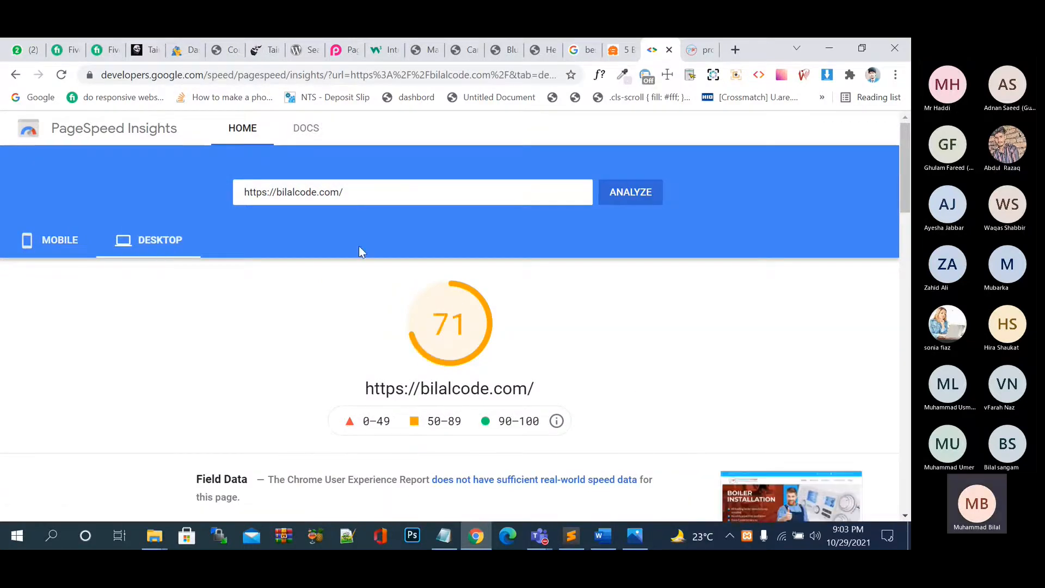
{"action": "scroll", "coordinate": [475, 308], "scroll_direction": "down", "scroll_amount": 5}
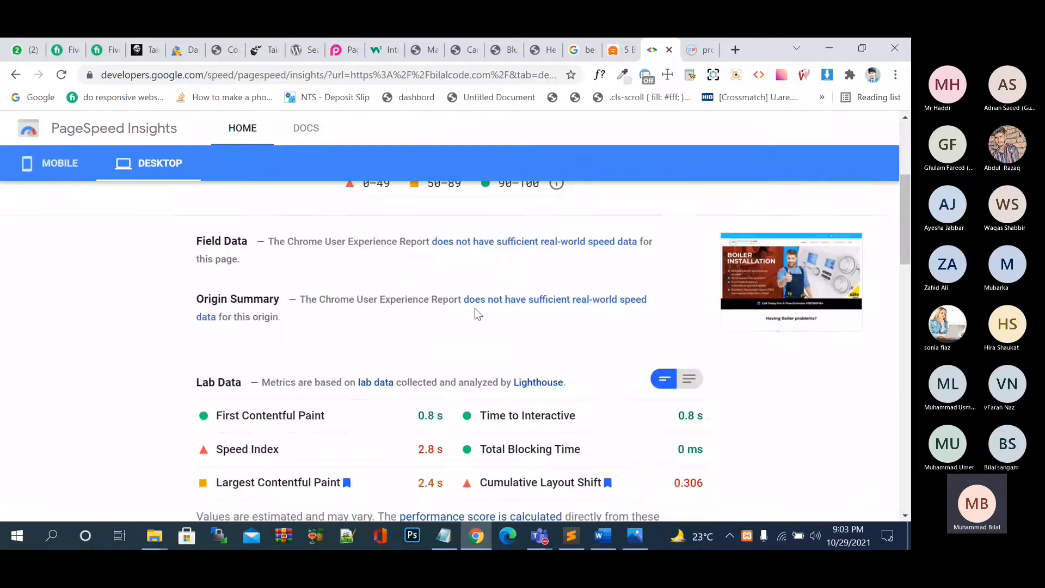
{"action": "scroll", "coordinate": [475, 308], "scroll_direction": "up", "scroll_amount": 5}
Switch through the open tabs to the localhost WordPress admin and go to Plugins.
{"action": "left_click", "coordinate": [623, 50]}
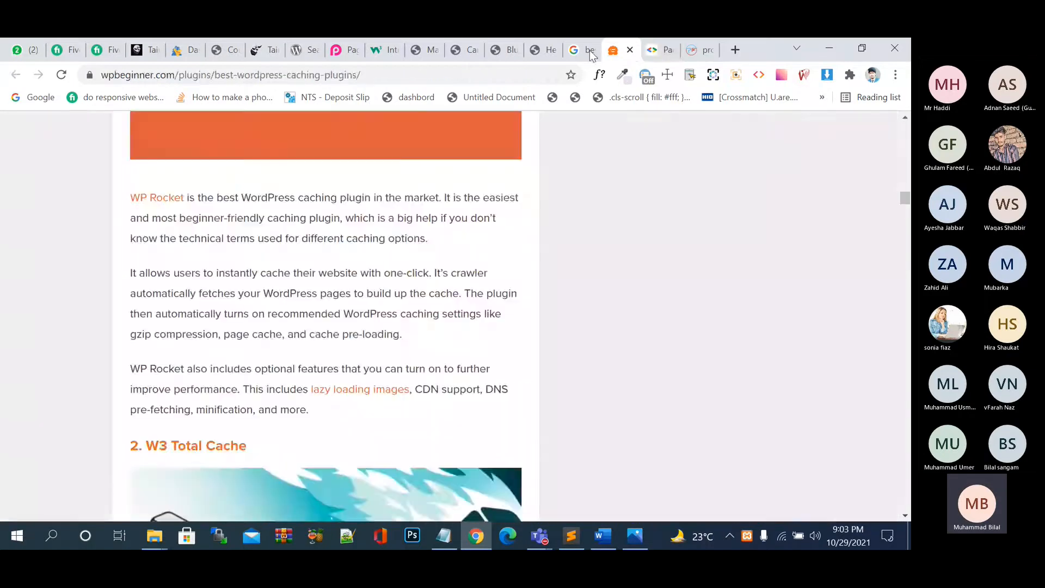
{"action": "left_click", "coordinate": [578, 49]}
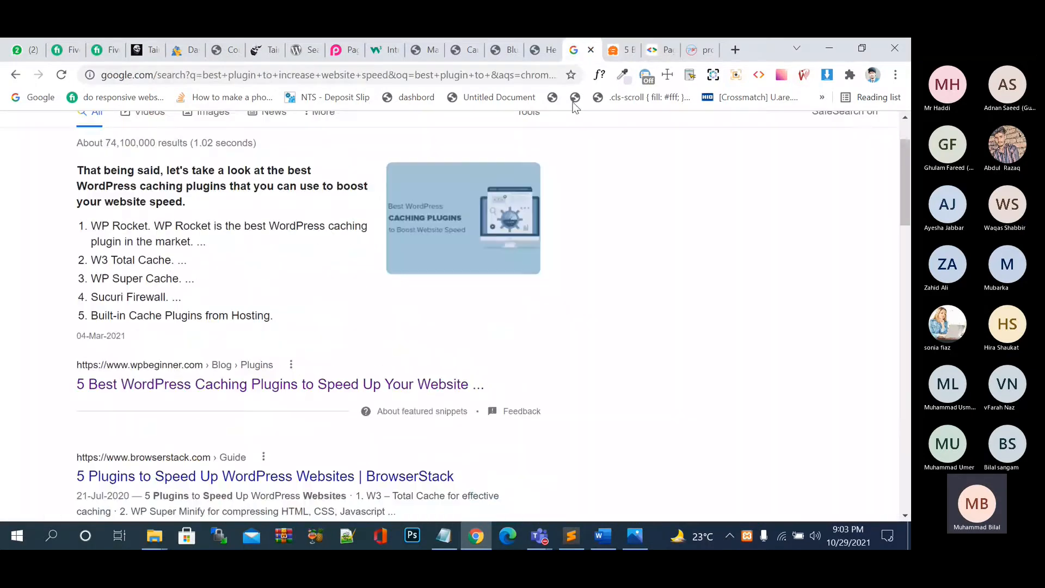
{"action": "left_click", "coordinate": [505, 50]}
{"action": "left_click", "coordinate": [300, 44]}
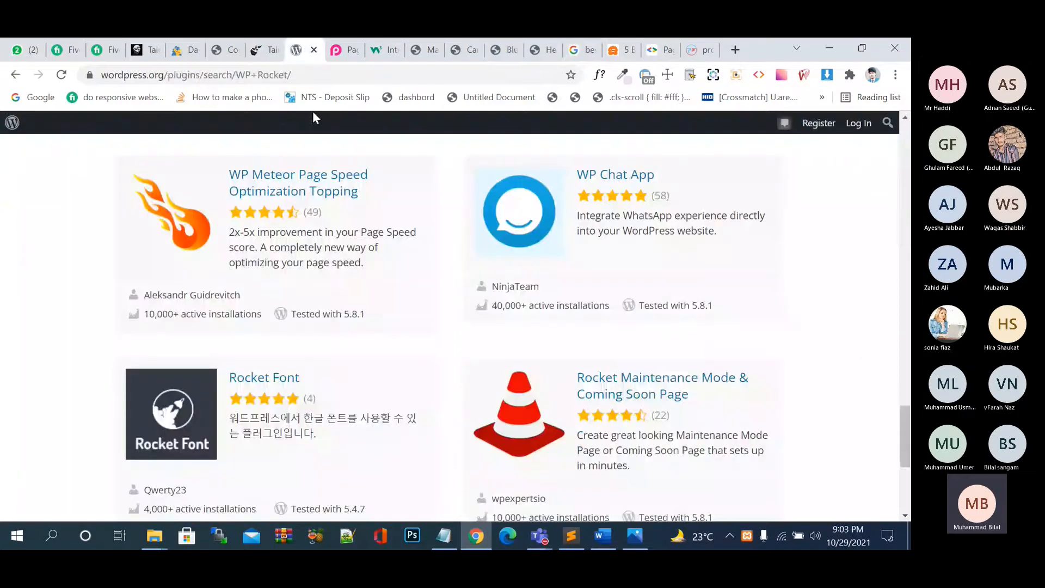
{"action": "left_click", "coordinate": [266, 57]}
{"action": "left_click", "coordinate": [233, 52]}
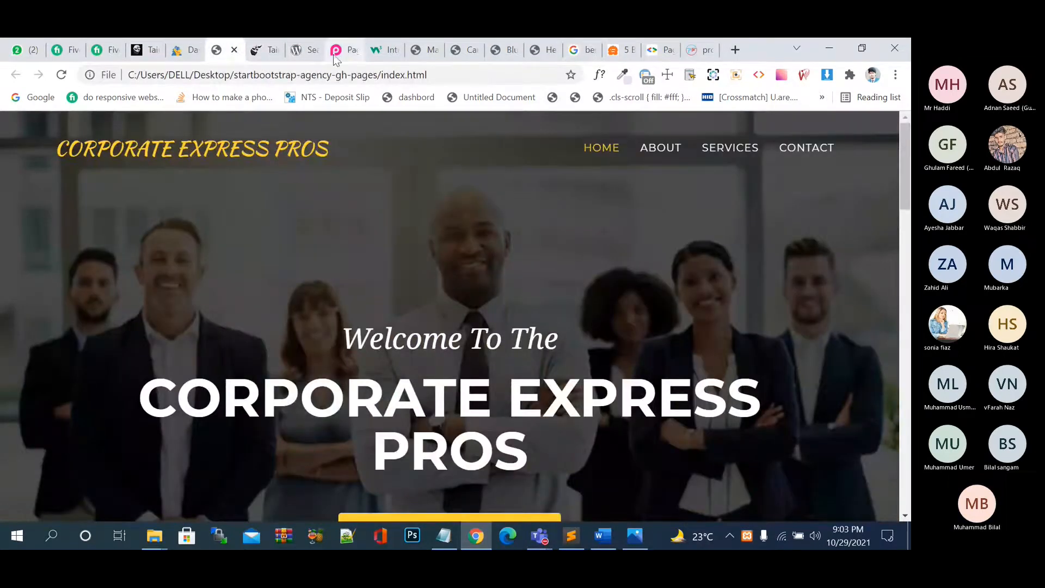
{"action": "left_click", "coordinate": [309, 55]}
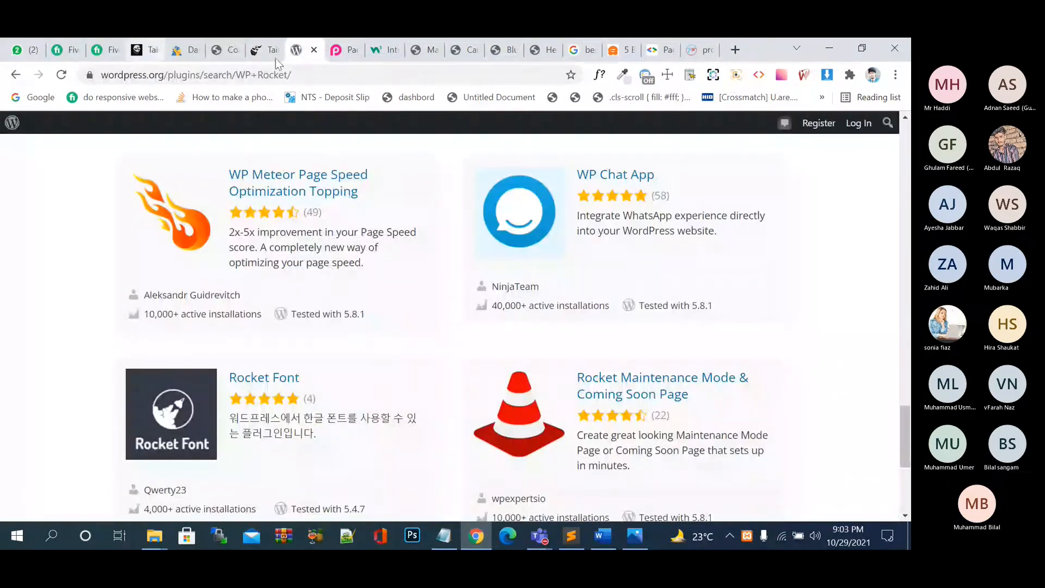
{"action": "left_click", "coordinate": [420, 58]}
{"action": "left_click", "coordinate": [63, 277]}
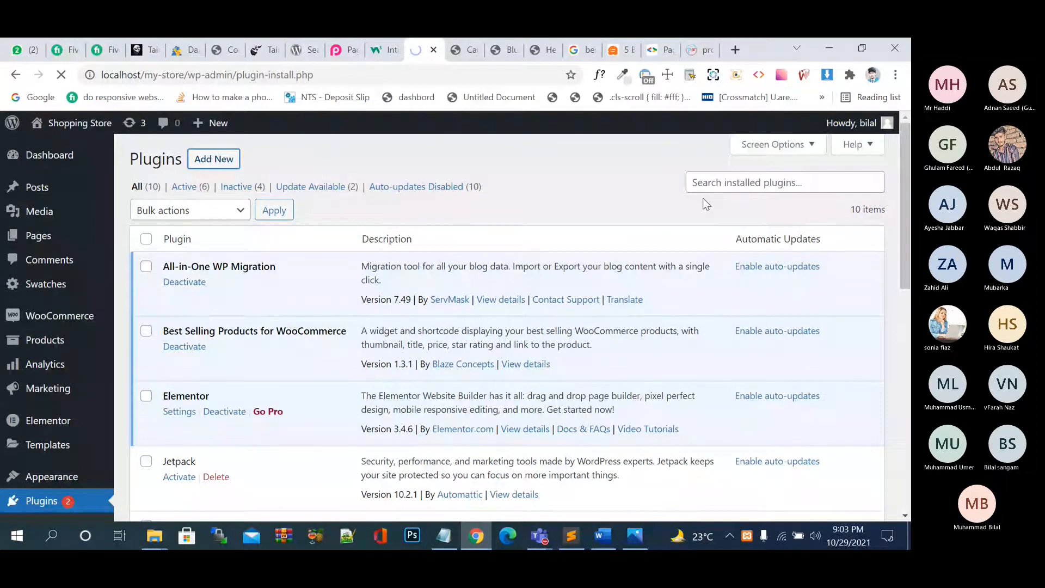
Search the plugin directory for a caching plugin and install WP Cloudflare Super Page Cache.
{"action": "left_click", "coordinate": [706, 199]}
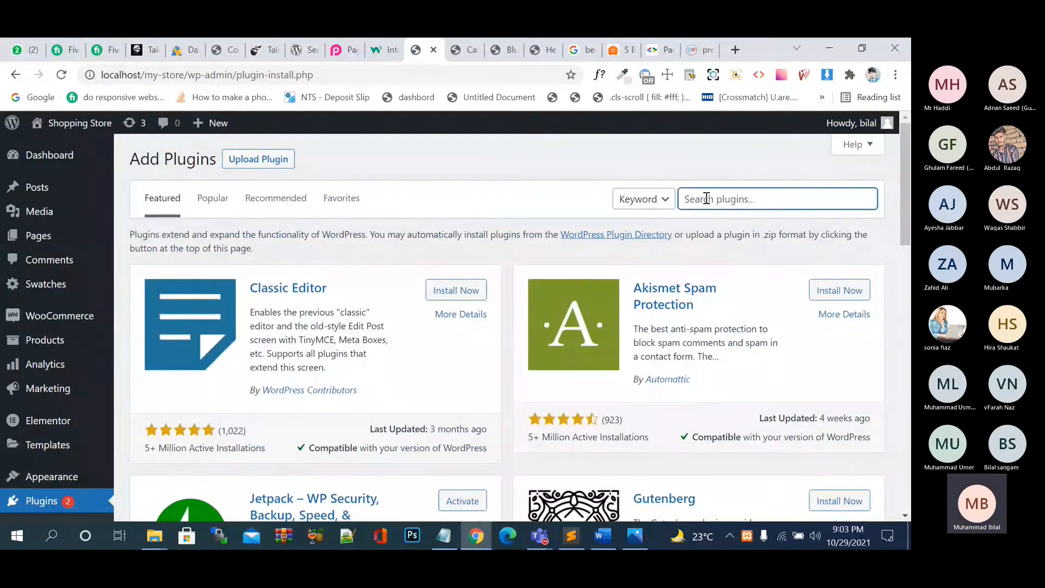
{"action": "type", "text": "wp-ro"}
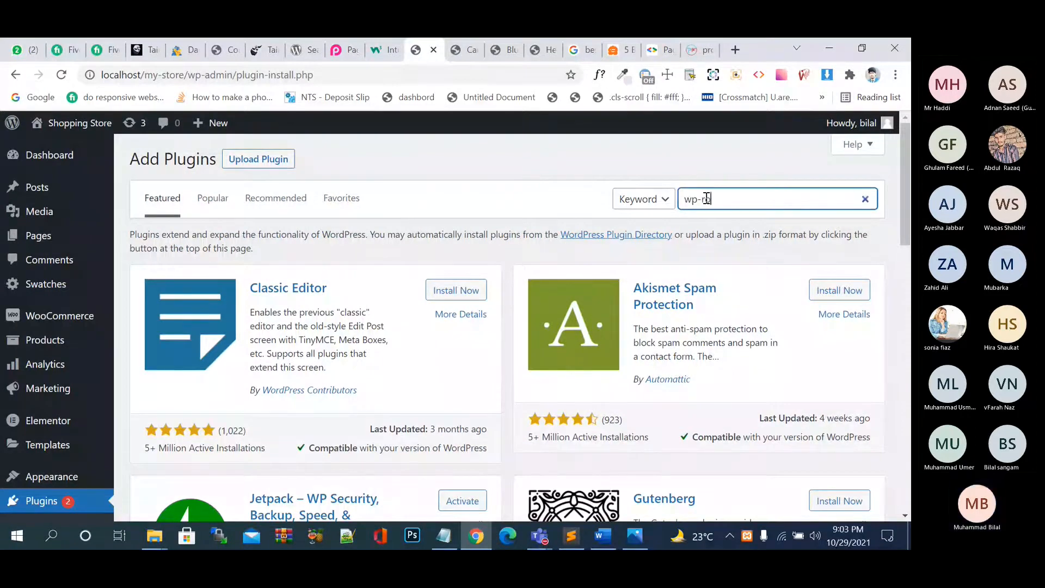
{"action": "type", "text": "cket"}
{"action": "double_click", "coordinate": [703, 199]}
{"action": "key", "text": "BackSpace"}
{"action": "type", "text": "lo"}
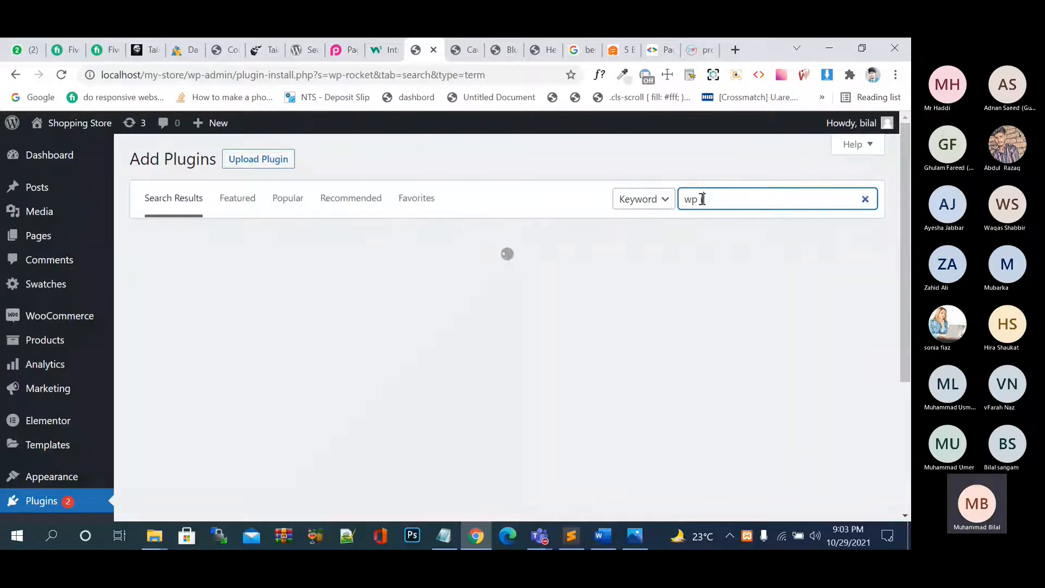
{"action": "type", "text": "cket"}
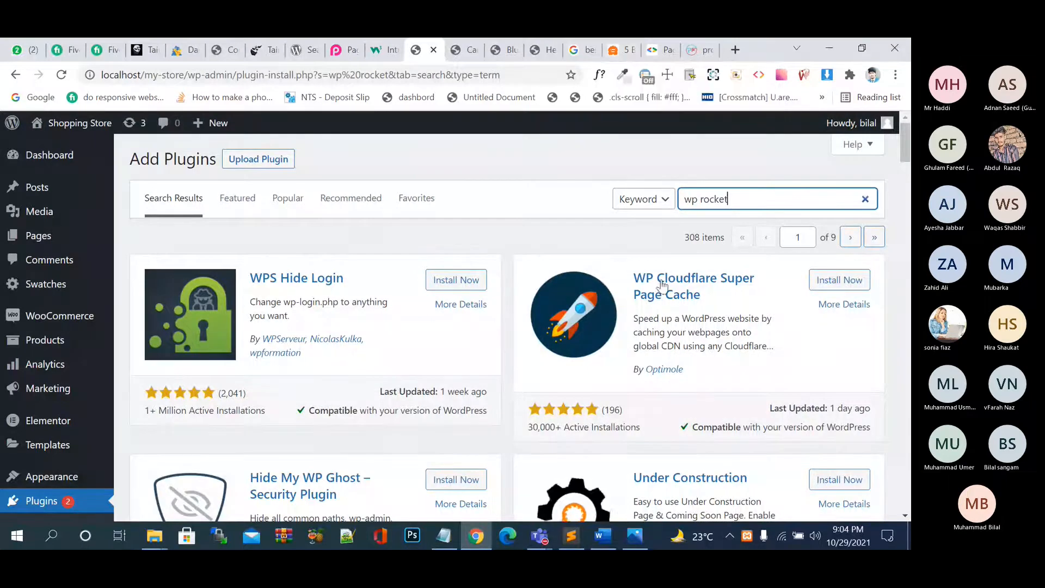
{"action": "left_click", "coordinate": [818, 282]}
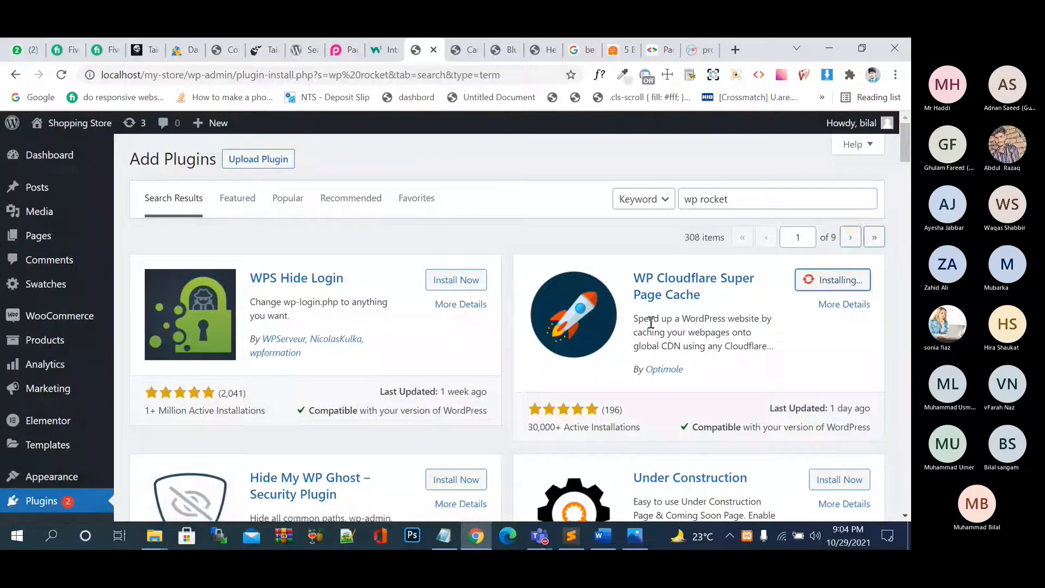
Check the caching article's W3 Total Cache section, then return to Add Plugins and activate the plugin.
{"action": "scroll", "coordinate": [650, 322], "scroll_direction": "down", "scroll_amount": 1}
{"action": "left_click", "coordinate": [630, 50]}
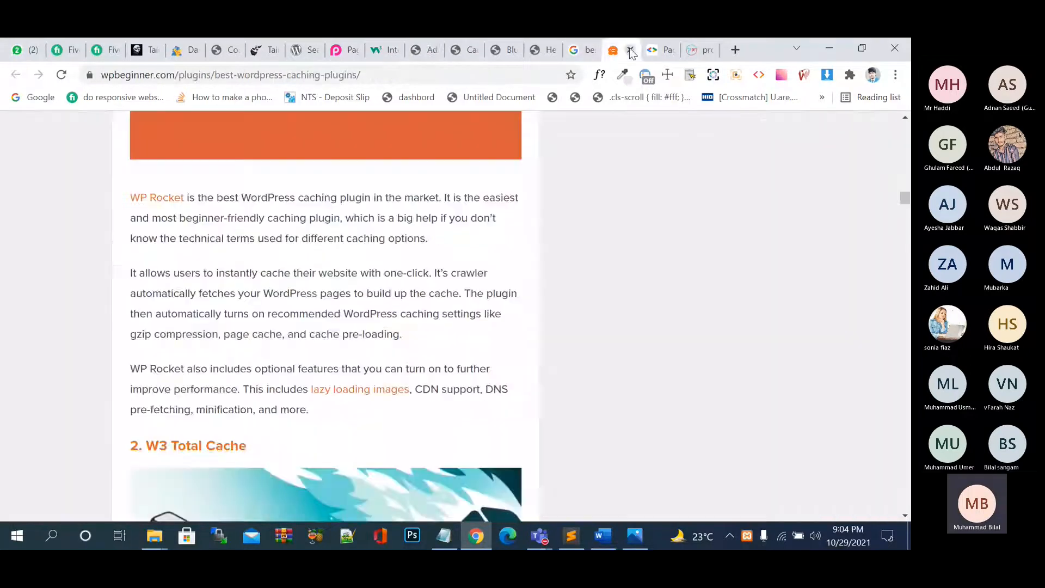
{"action": "scroll", "coordinate": [489, 256], "scroll_direction": "down", "scroll_amount": 4}
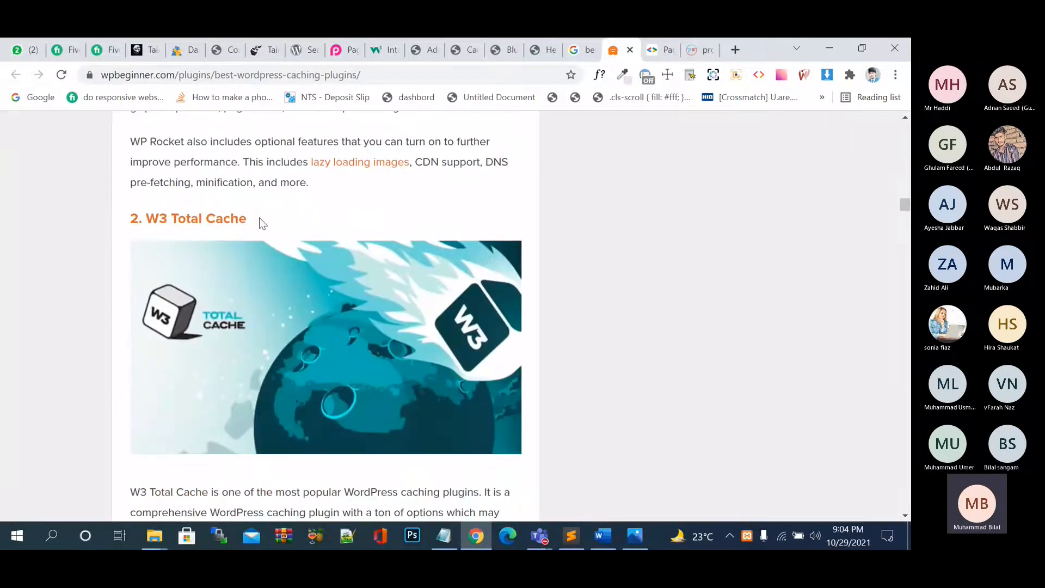
{"action": "left_click_drag", "start_coordinate": [262, 224], "coordinate": [137, 212]}
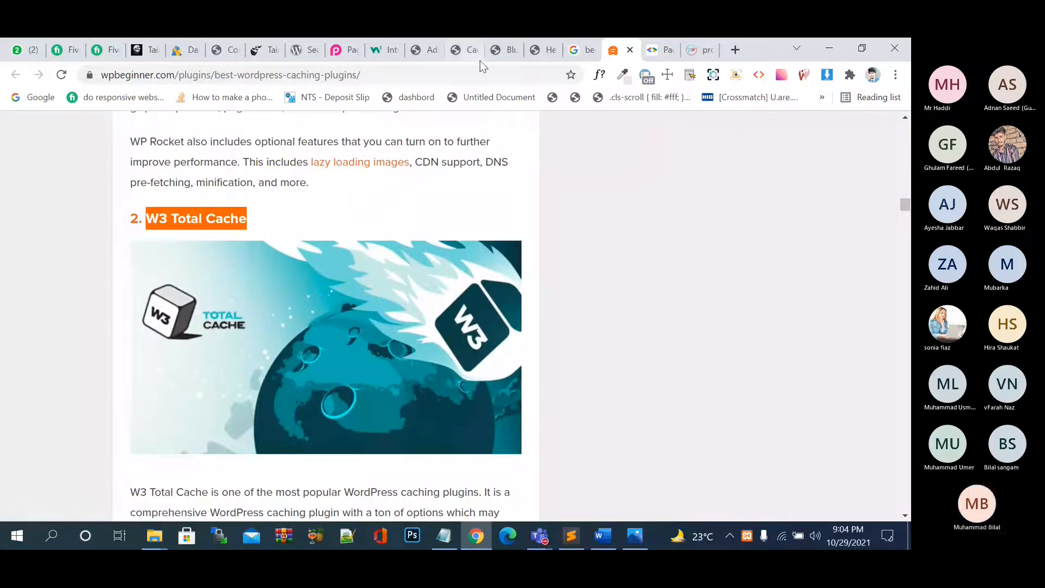
{"action": "left_click", "coordinate": [505, 50]}
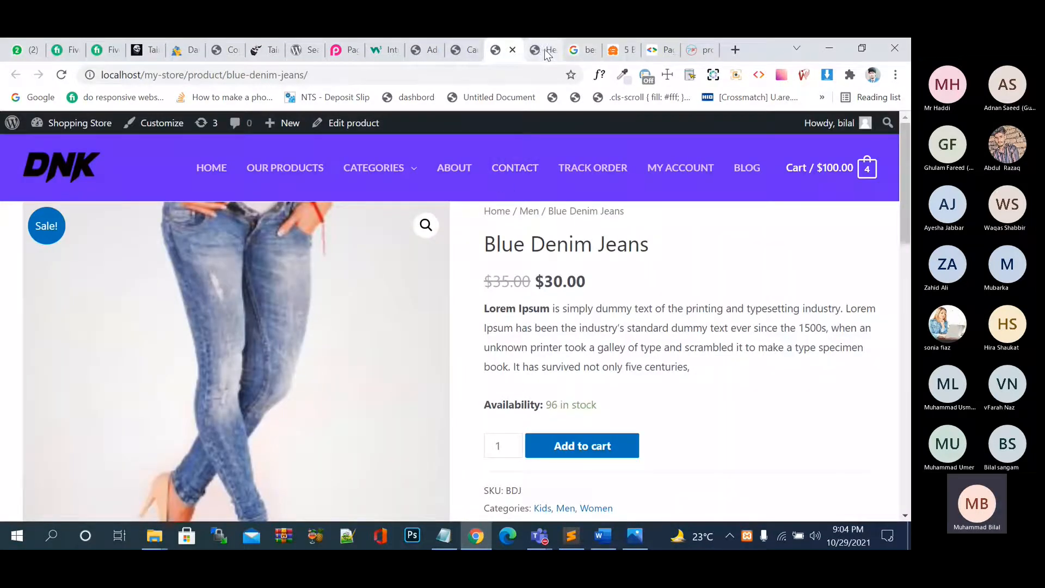
{"action": "left_click", "coordinate": [430, 50]}
{"action": "left_click", "coordinate": [306, 50]}
{"action": "left_click", "coordinate": [341, 57]}
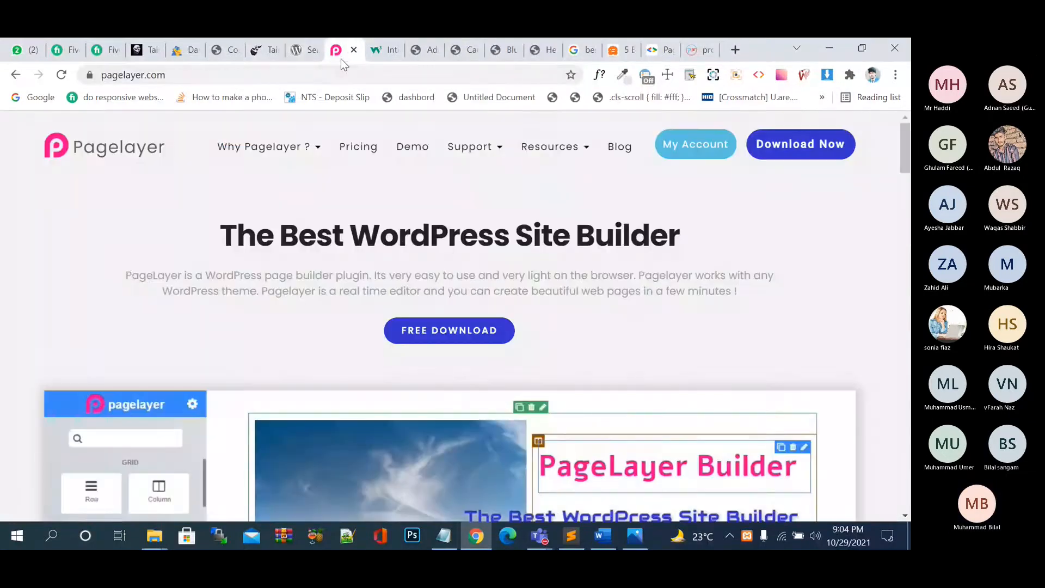
{"action": "left_click", "coordinate": [305, 52]}
{"action": "left_click", "coordinate": [427, 50]}
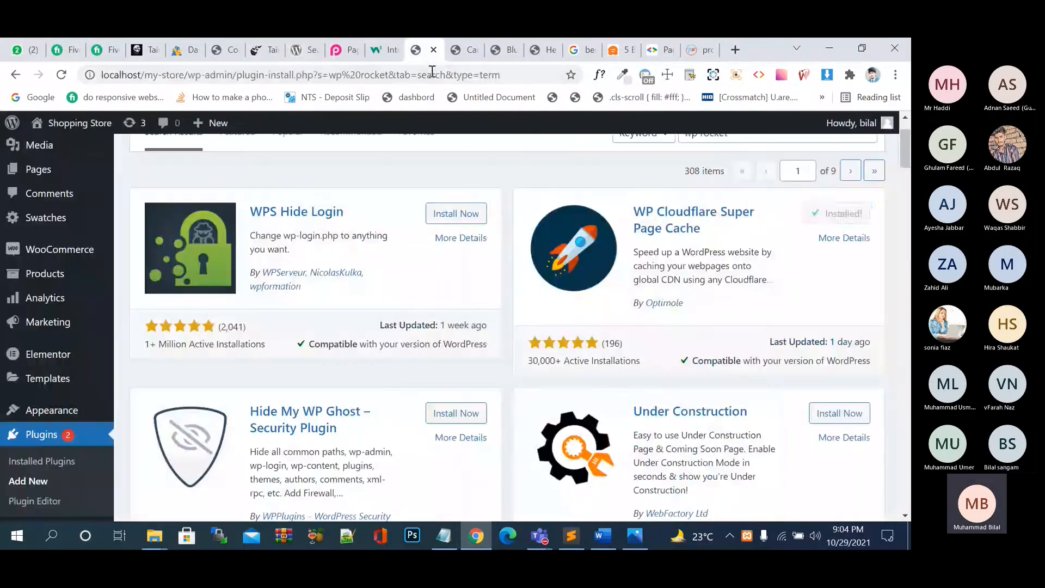
{"action": "left_click", "coordinate": [858, 218]}
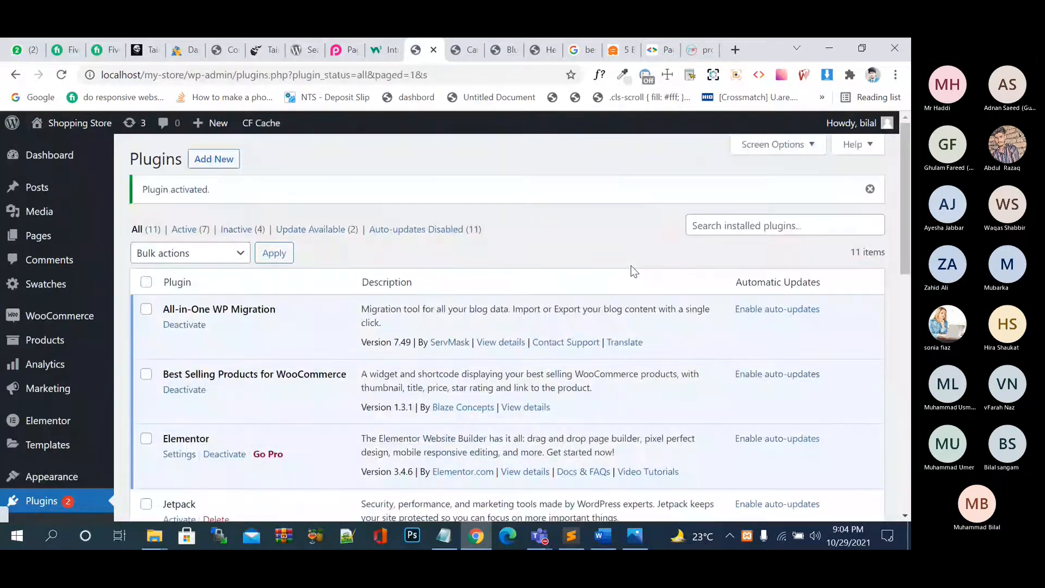
Start updates for MailPoet 3 (New) and WooCommerce Payments 3.1.0 from the installed plugins list.
{"action": "scroll", "coordinate": [634, 270], "scroll_direction": "down", "scroll_amount": 3}
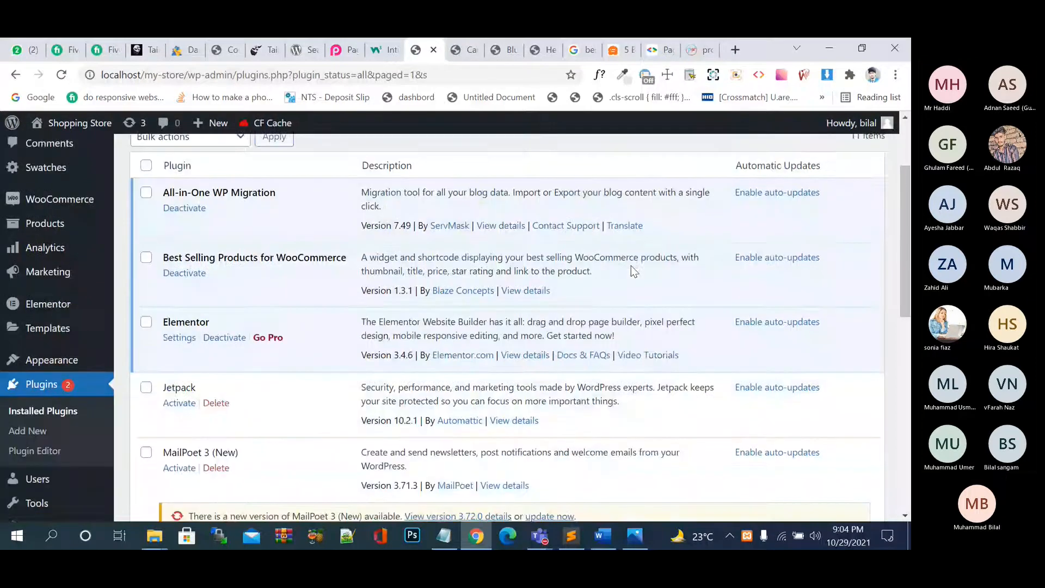
{"action": "scroll", "coordinate": [632, 270], "scroll_direction": "down", "scroll_amount": 2}
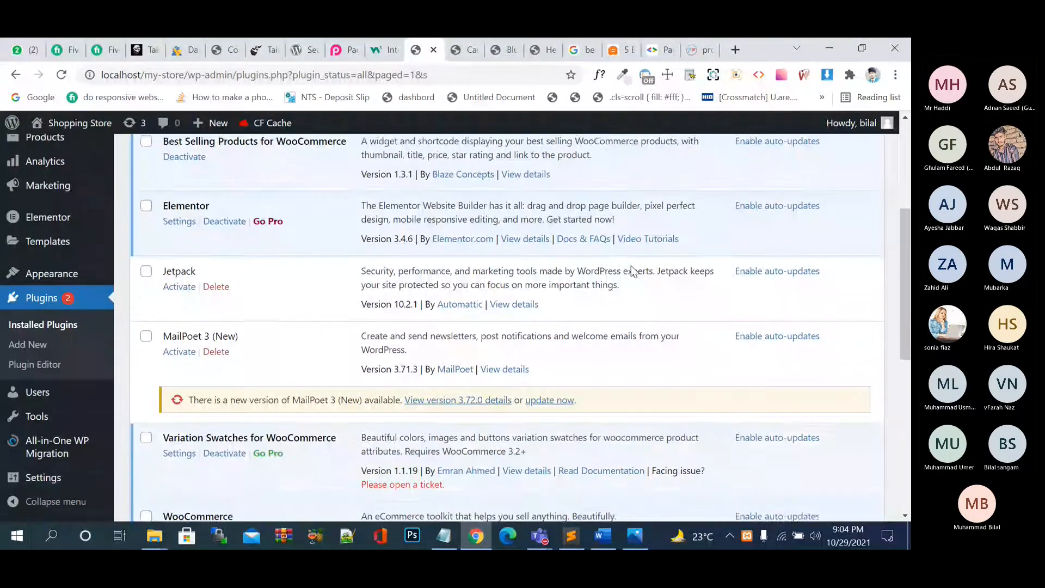
{"action": "scroll", "coordinate": [599, 316], "scroll_direction": "down", "scroll_amount": 1}
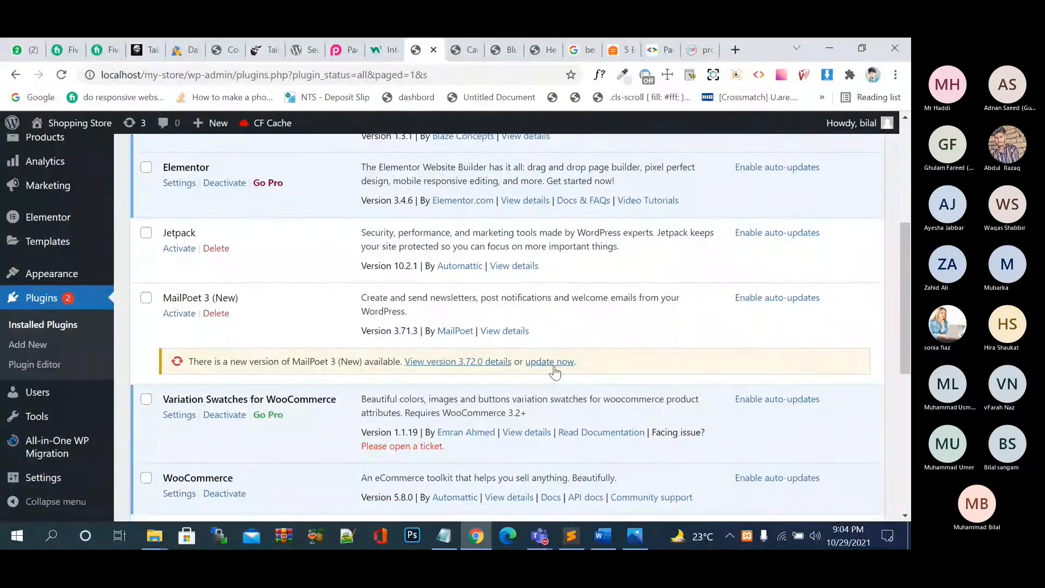
{"action": "left_click", "coordinate": [552, 363]}
{"action": "scroll", "coordinate": [553, 364], "scroll_direction": "down", "scroll_amount": 1}
{"action": "scroll", "coordinate": [553, 365], "scroll_direction": "down", "scroll_amount": 4}
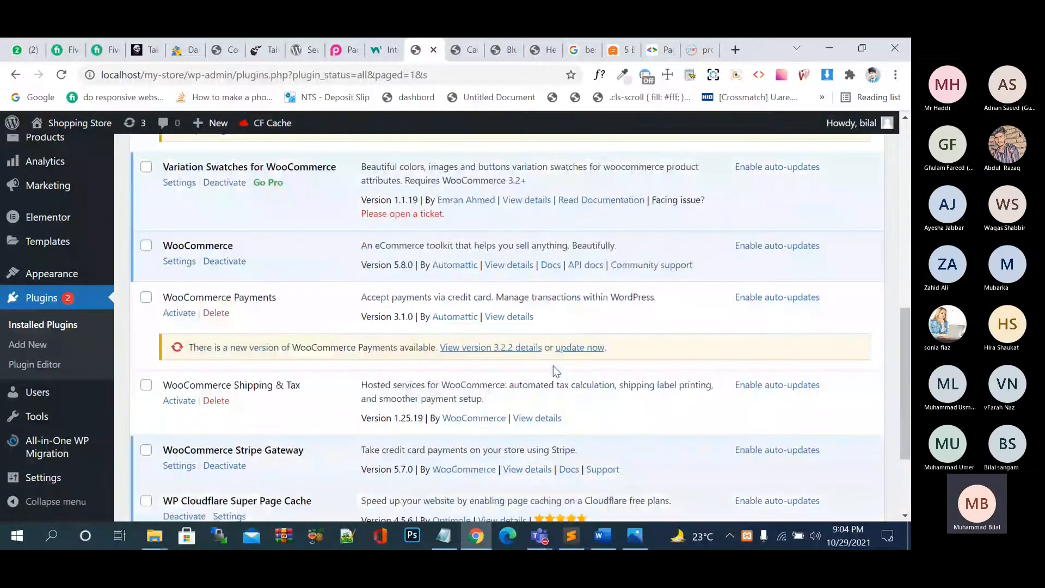
{"action": "left_click", "coordinate": [578, 311]}
{"action": "scroll", "coordinate": [577, 311], "scroll_direction": "down", "scroll_amount": 1}
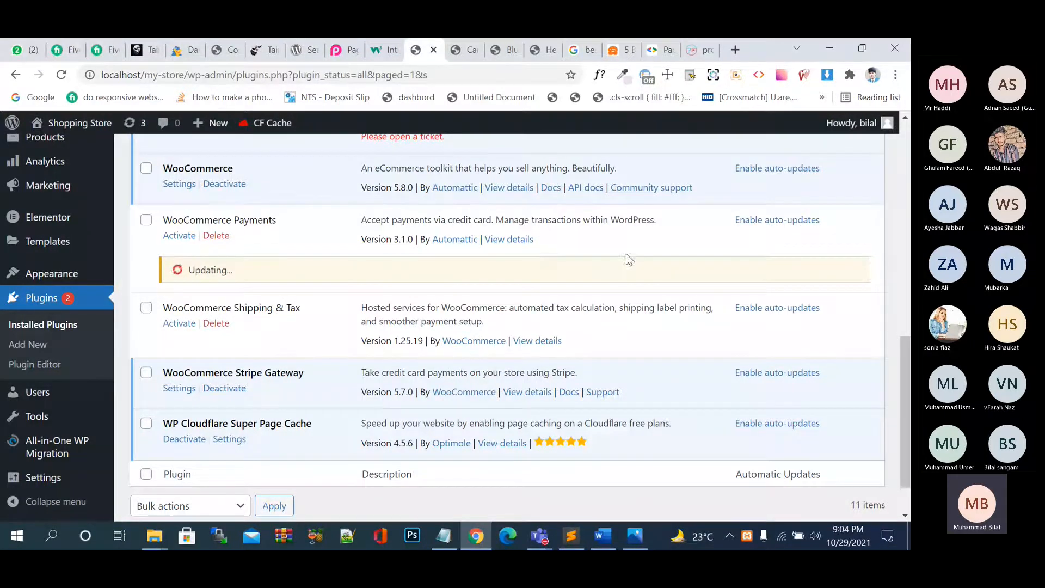
{"action": "scroll", "coordinate": [562, 248], "scroll_direction": "down", "scroll_amount": 1}
{"action": "scroll", "coordinate": [563, 248], "scroll_direction": "down", "scroll_amount": 1}
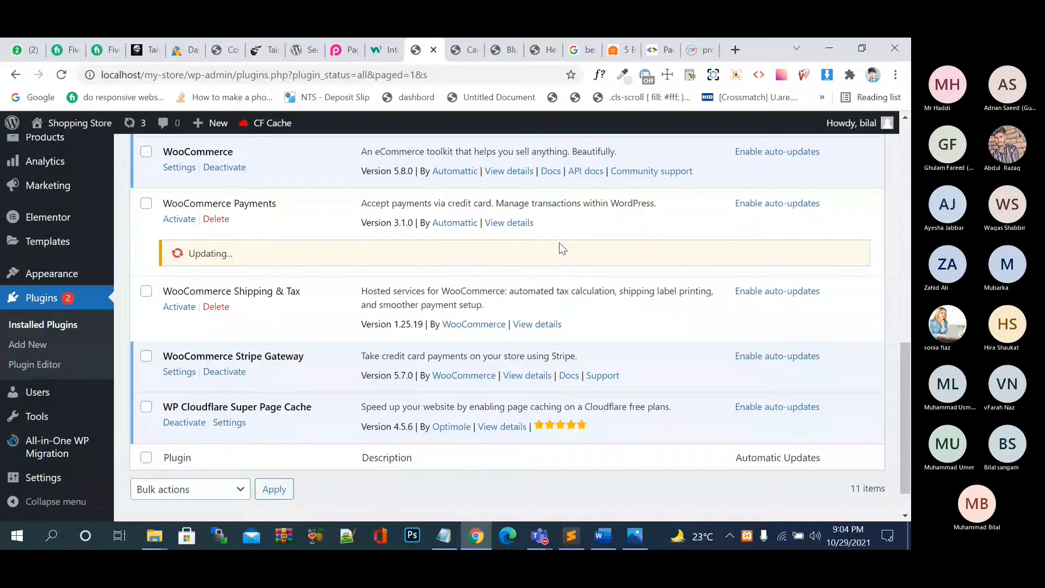
Open WP Cloudflare Super Page Cache settings, leaving the page, and check the Cloudflare e-mail and API Key fields.
{"action": "left_click", "coordinate": [230, 424]}
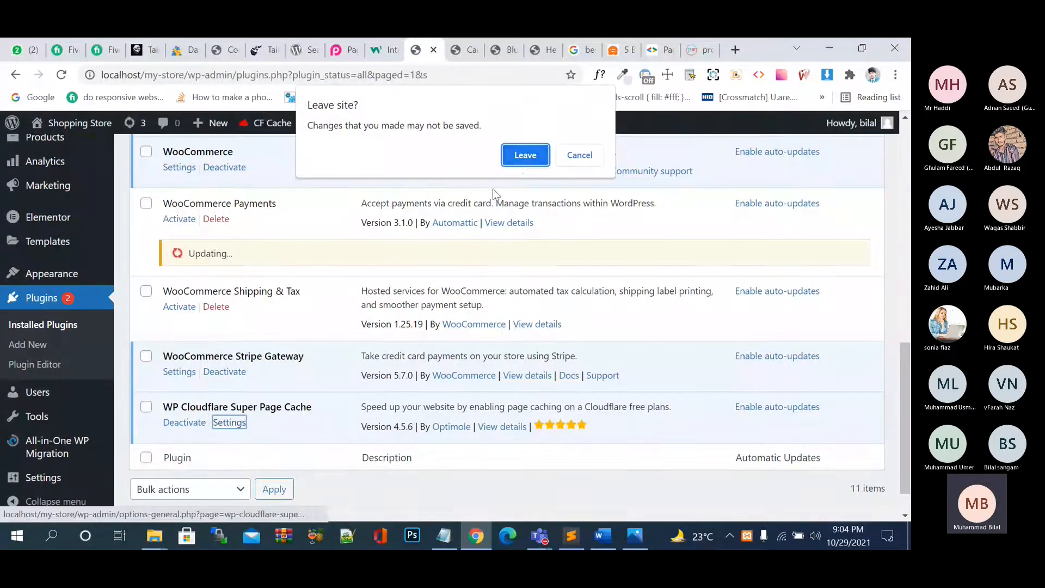
{"action": "left_click", "coordinate": [523, 161]}
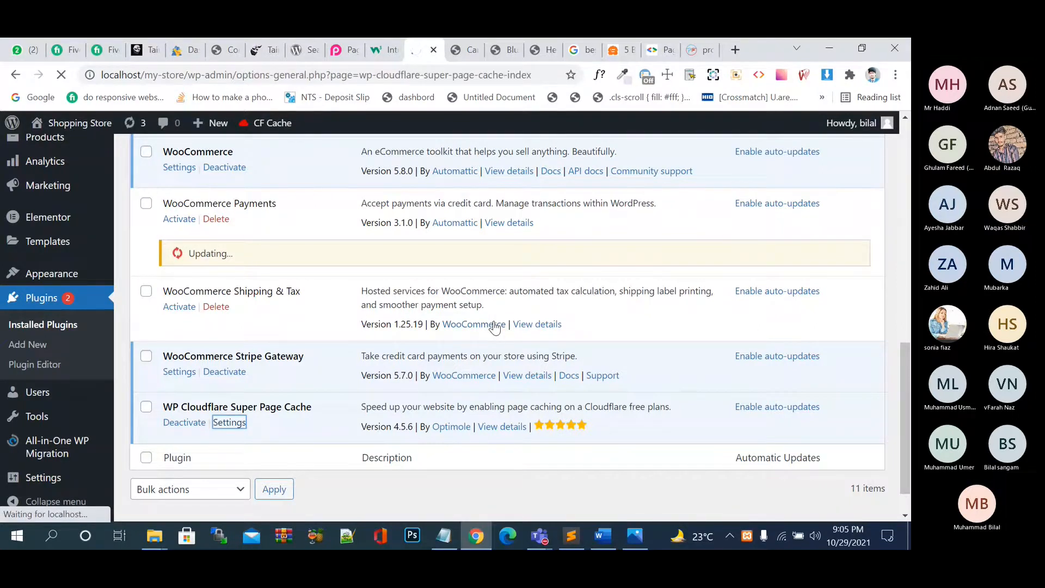
{"action": "scroll", "coordinate": [494, 327], "scroll_direction": "down", "scroll_amount": 1}
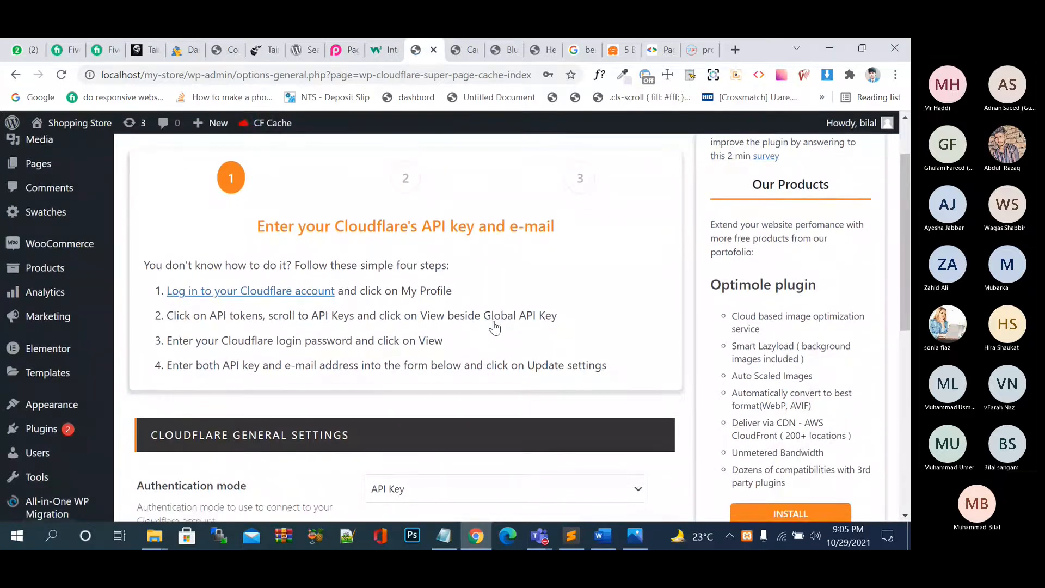
{"action": "scroll", "coordinate": [494, 328], "scroll_direction": "down", "scroll_amount": 5}
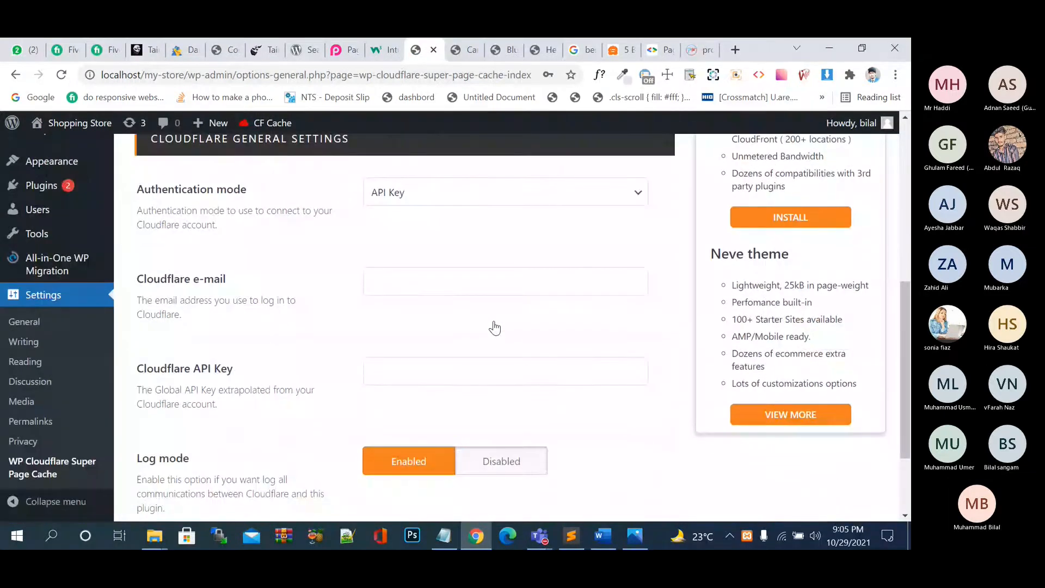
{"action": "left_click", "coordinate": [467, 270]}
{"action": "left_click", "coordinate": [409, 339]}
Open the Cloudflare login link in a new tab, view it, then close it and return to the settings.
{"action": "scroll", "coordinate": [665, 381], "scroll_direction": "down", "scroll_amount": 2}
{"action": "scroll", "coordinate": [550, 437], "scroll_direction": "up", "scroll_amount": 8}
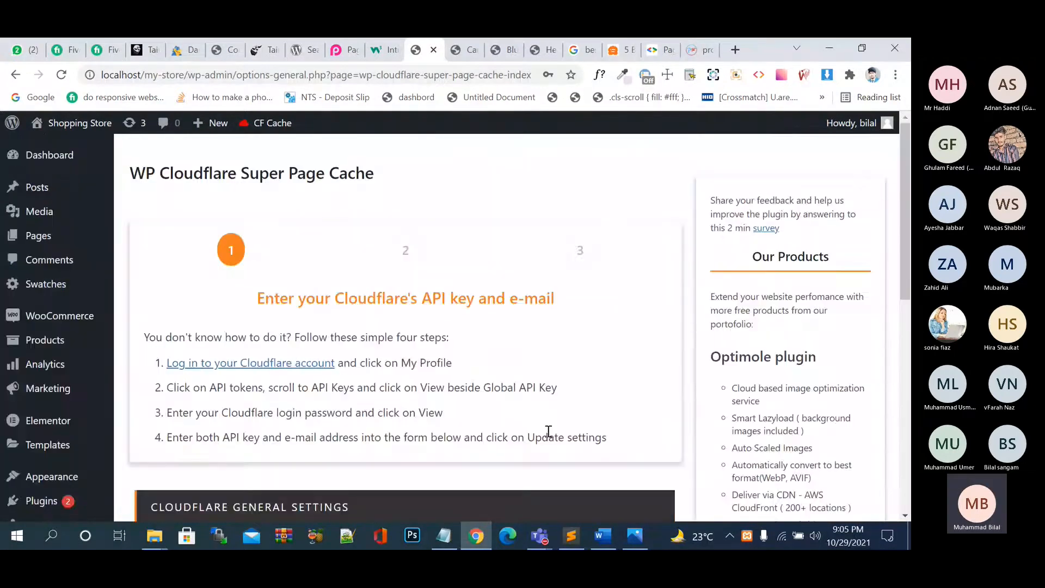
{"action": "scroll", "coordinate": [550, 437], "scroll_direction": "down", "scroll_amount": 6}
{"action": "scroll", "coordinate": [550, 437], "scroll_direction": "up", "scroll_amount": 4}
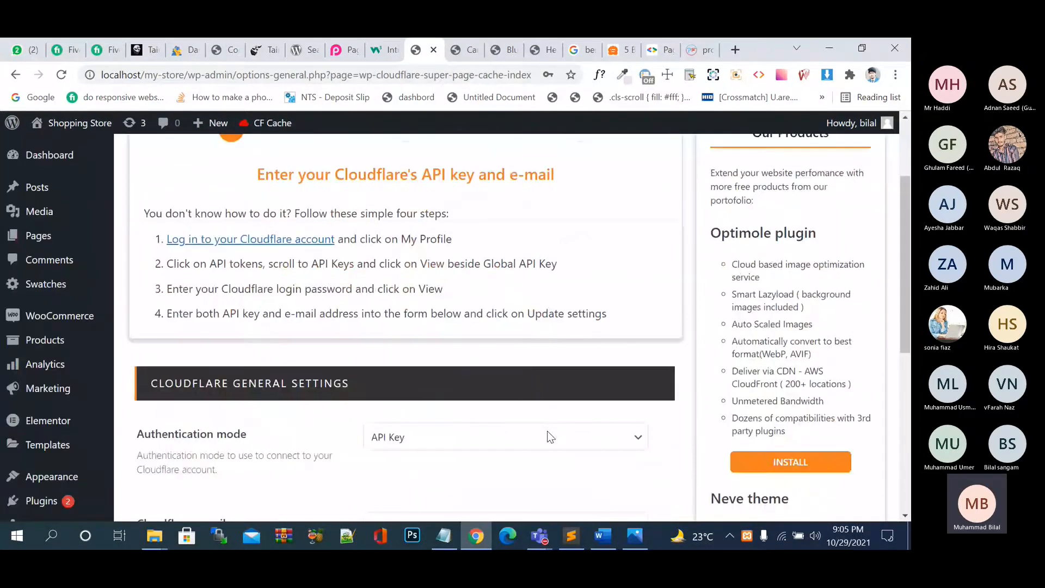
{"action": "scroll", "coordinate": [550, 438], "scroll_direction": "up", "scroll_amount": 3}
{"action": "scroll", "coordinate": [140, 387], "scroll_direction": "down", "scroll_amount": 6}
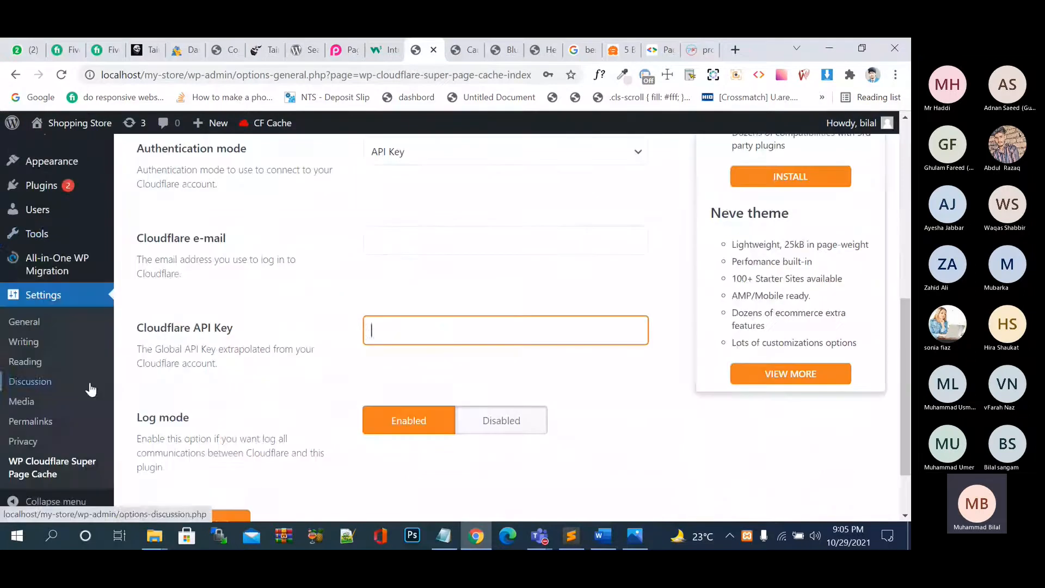
{"action": "mouse_move", "coordinate": [85, 271]}
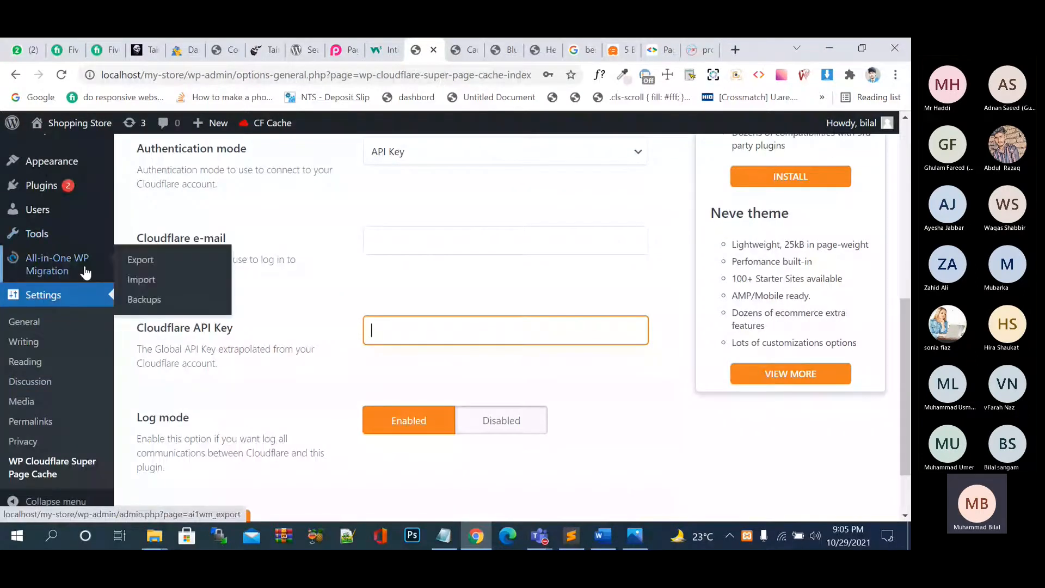
{"action": "scroll", "coordinate": [84, 272], "scroll_direction": "up", "scroll_amount": 8}
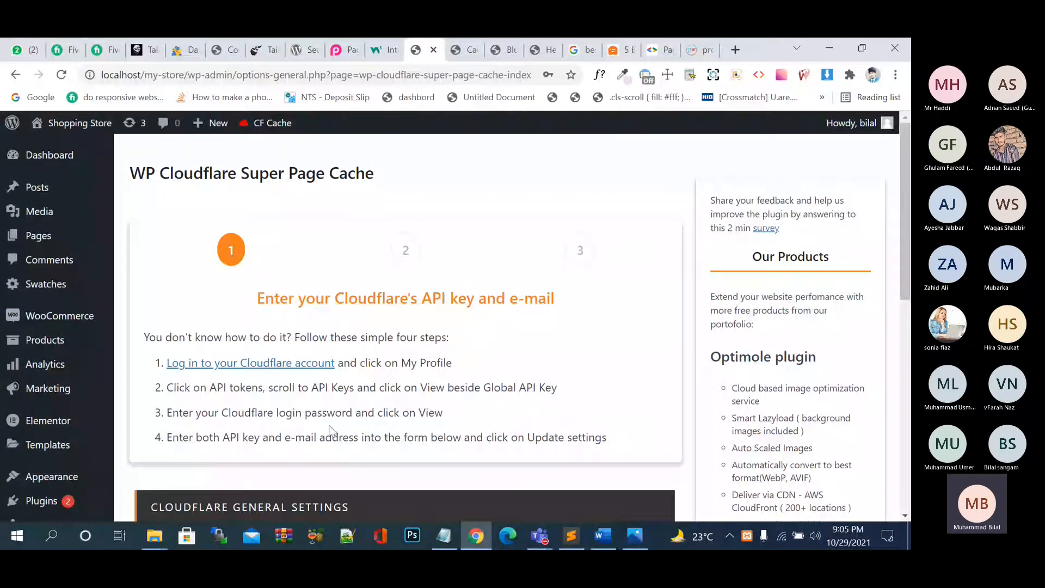
{"action": "right_click", "coordinate": [317, 369]}
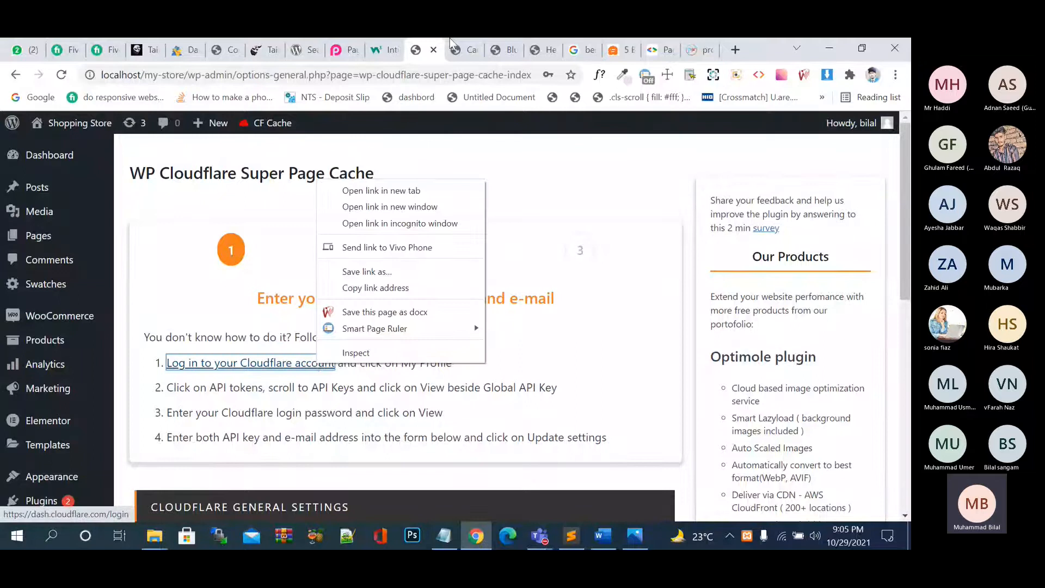
{"action": "left_click", "coordinate": [418, 189]}
{"action": "left_click", "coordinate": [442, 49]}
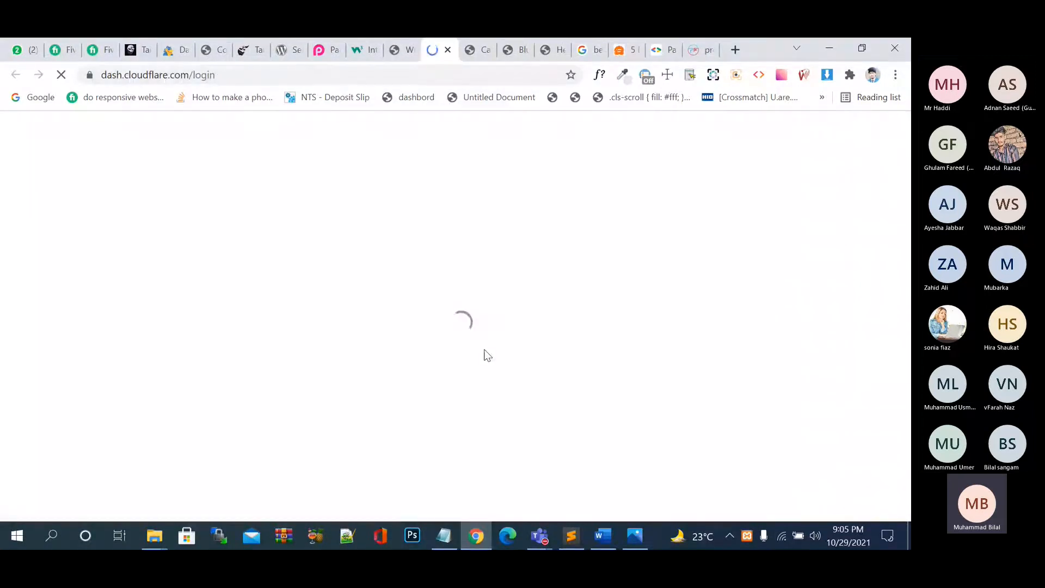
{"action": "left_click", "coordinate": [448, 50]}
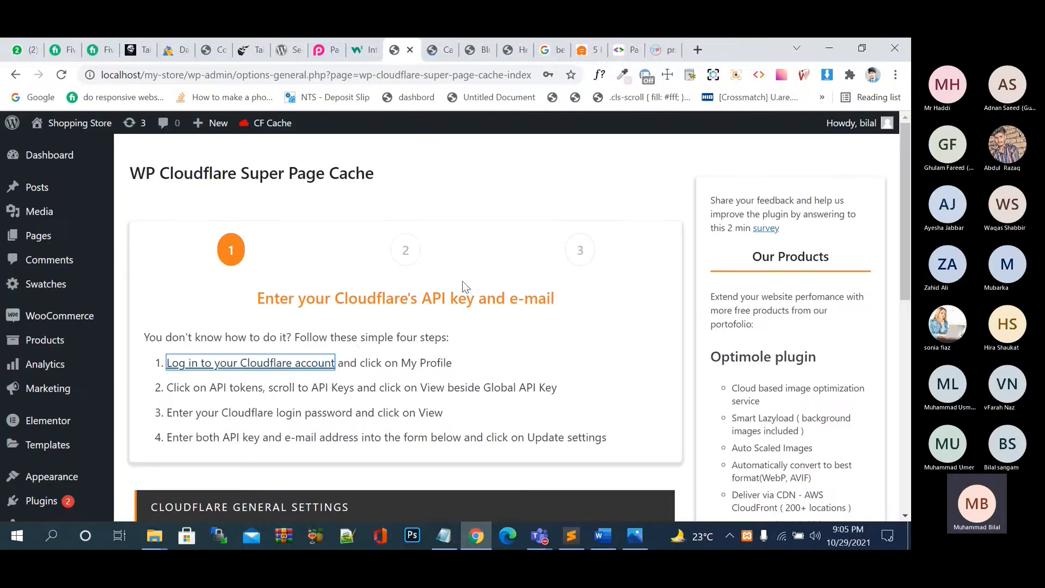
{"action": "scroll", "coordinate": [59, 373], "scroll_direction": "down", "scroll_amount": 10}
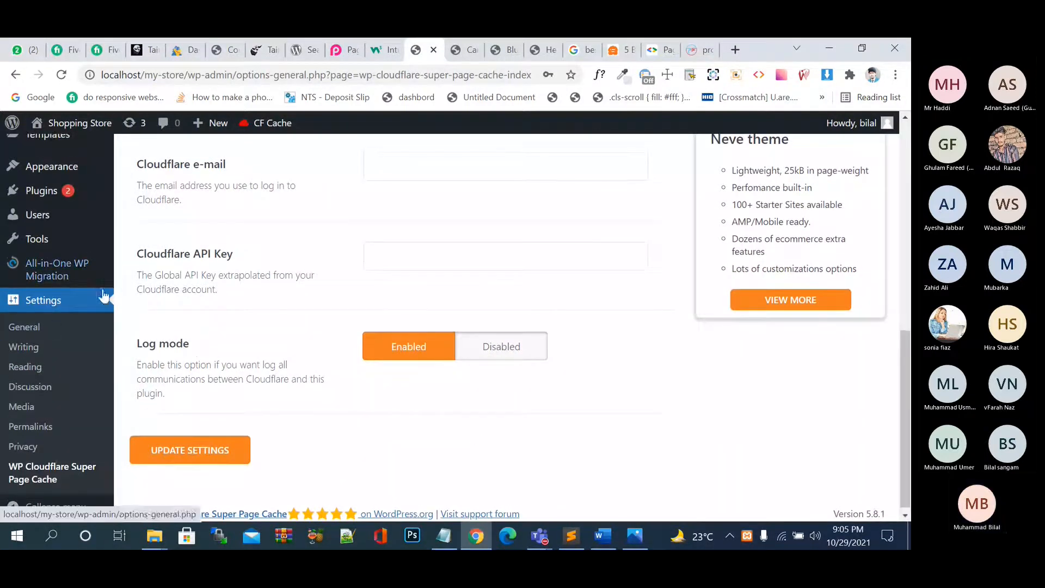
{"action": "scroll", "coordinate": [71, 245], "scroll_direction": "up", "scroll_amount": 6}
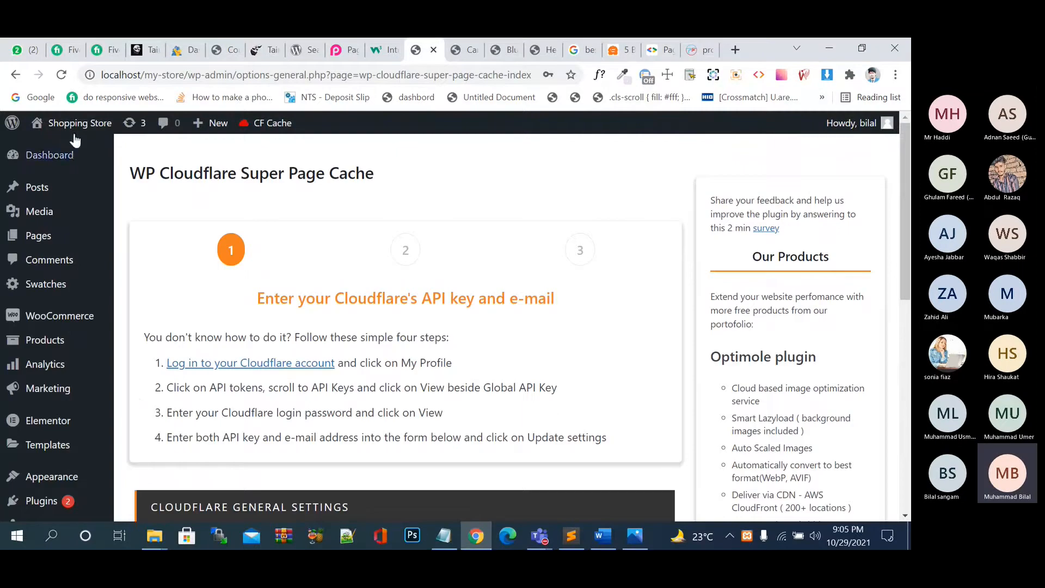
{"action": "scroll", "coordinate": [87, 368], "scroll_direction": "down", "scroll_amount": 10}
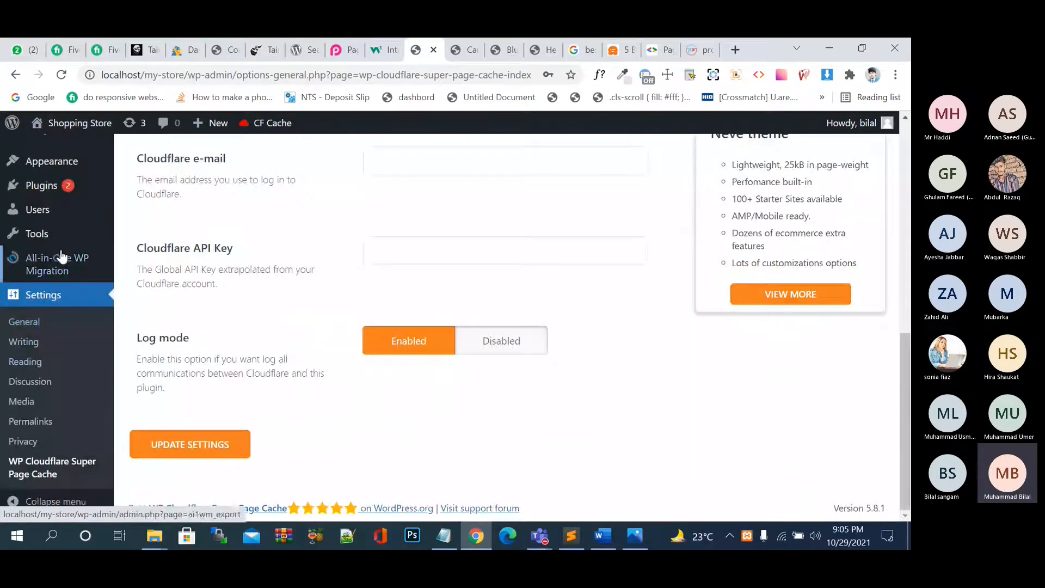
Go to the installed plugins list and activate Jetpack.
{"action": "mouse_move", "coordinate": [57, 238]}
{"action": "left_click", "coordinate": [59, 188]}
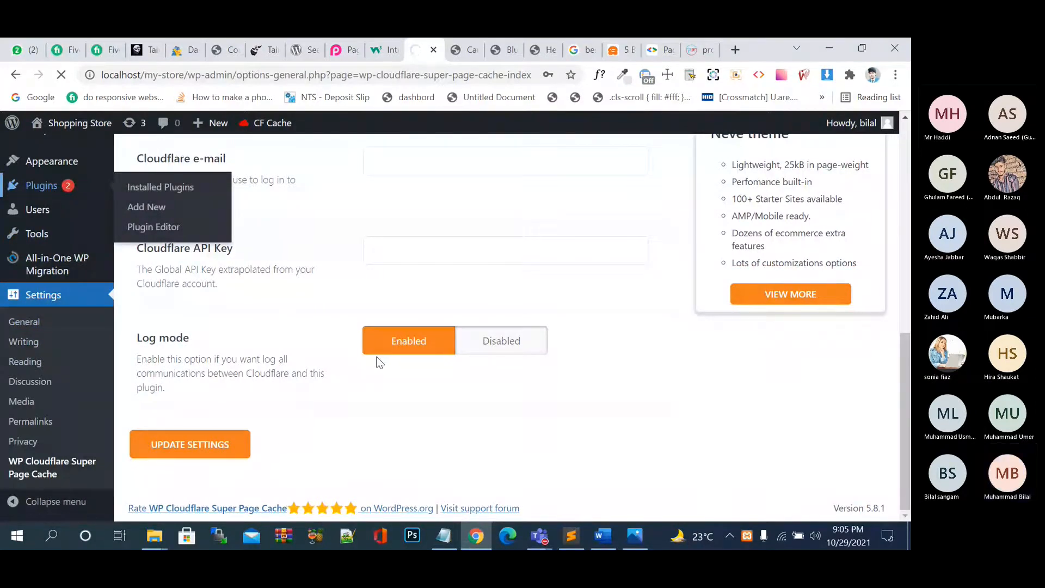
{"action": "scroll", "coordinate": [379, 362], "scroll_direction": "down", "scroll_amount": 10}
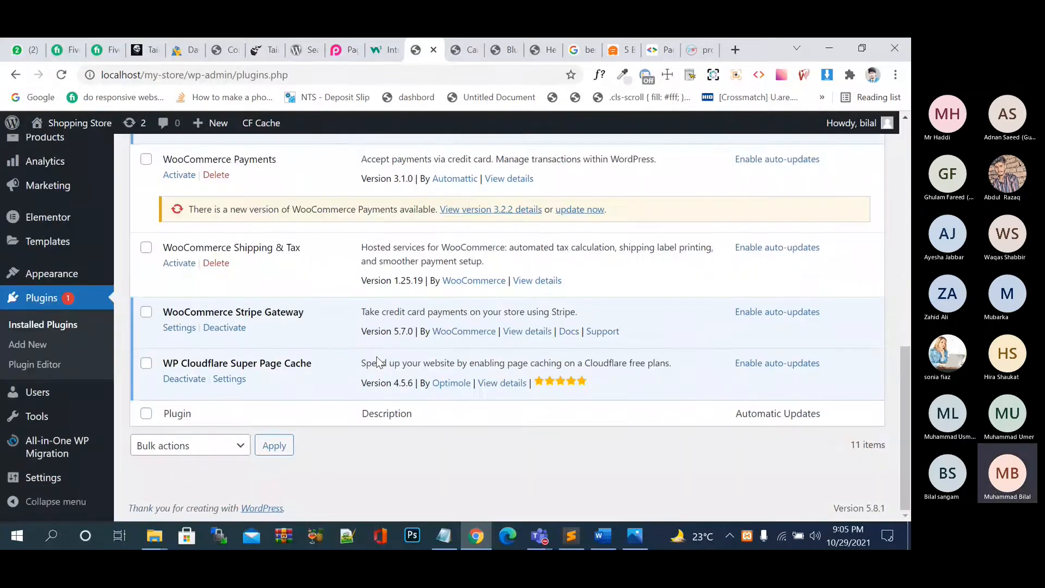
{"action": "scroll", "coordinate": [380, 362], "scroll_direction": "up", "scroll_amount": 5}
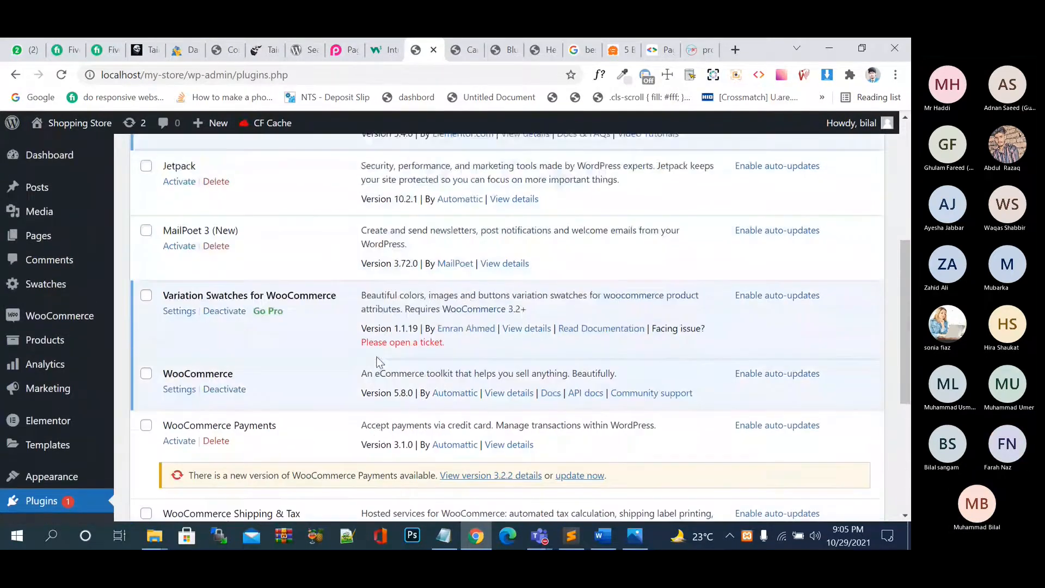
{"action": "scroll", "coordinate": [380, 362], "scroll_direction": "up", "scroll_amount": 2}
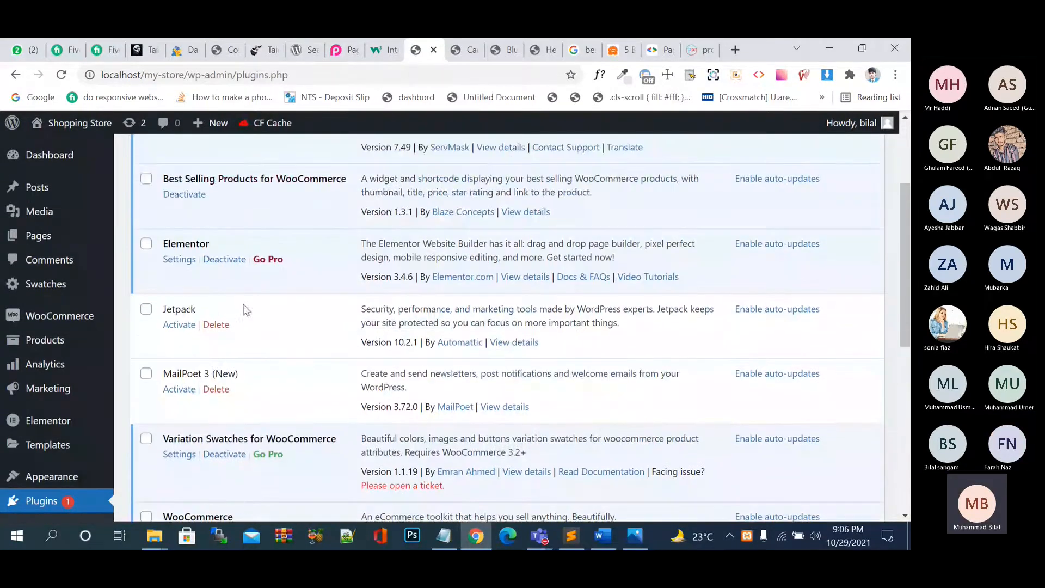
{"action": "left_click", "coordinate": [174, 328]}
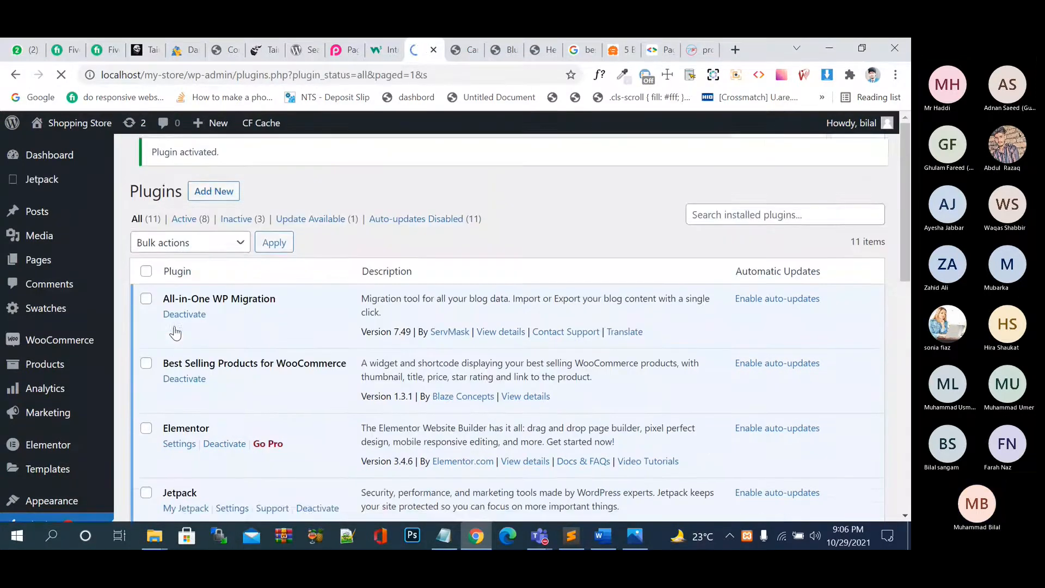
Look through the rest of the plugin list and Jetpack's new admin menu entry.
{"action": "scroll", "coordinate": [250, 378], "scroll_direction": "down", "scroll_amount": 1}
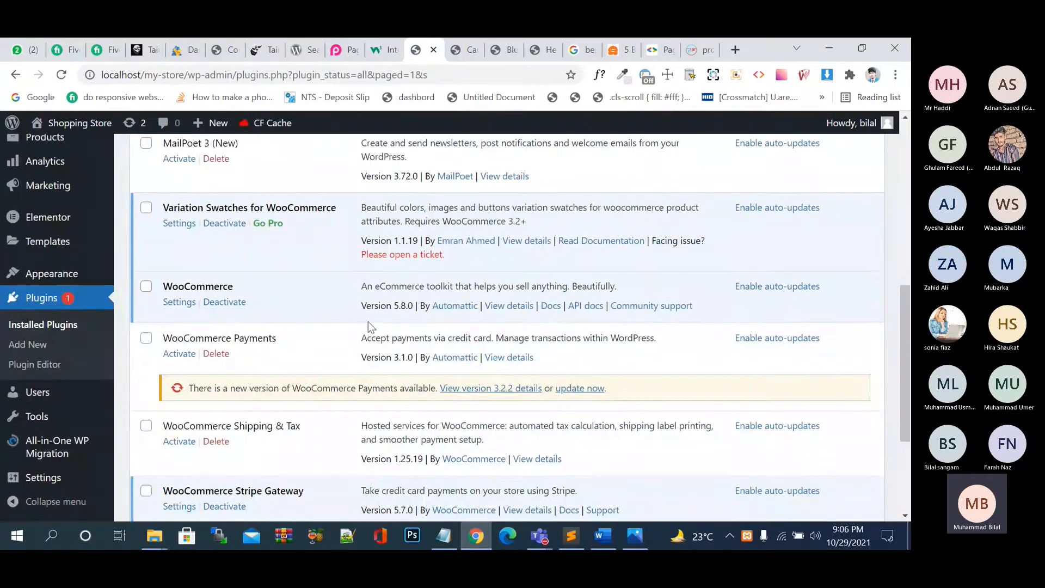
{"action": "scroll", "coordinate": [283, 330], "scroll_direction": "down", "scroll_amount": 3}
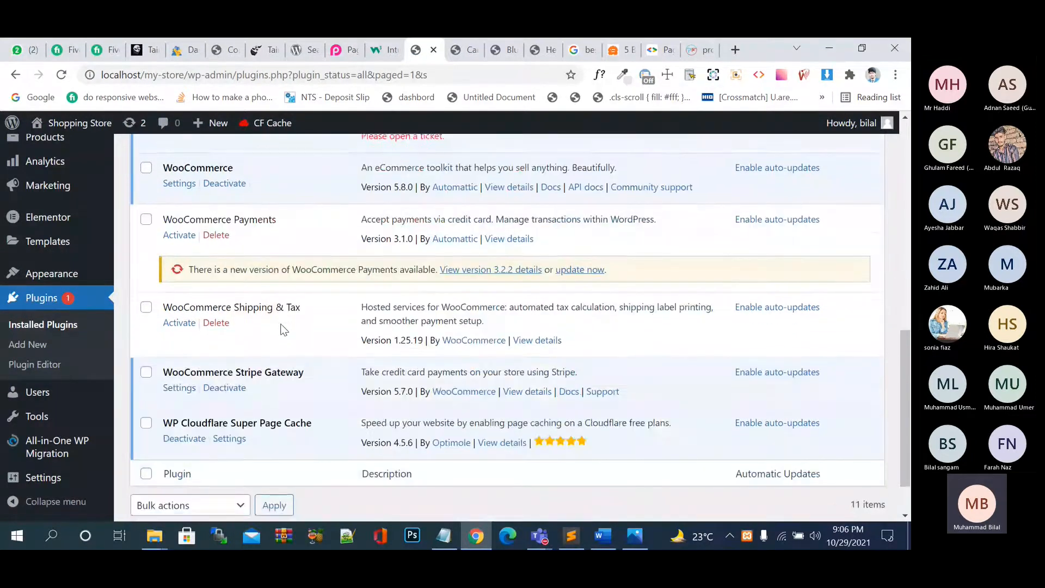
{"action": "mouse_move", "coordinate": [71, 399]}
{"action": "scroll", "coordinate": [72, 399], "scroll_direction": "up", "scroll_amount": 5}
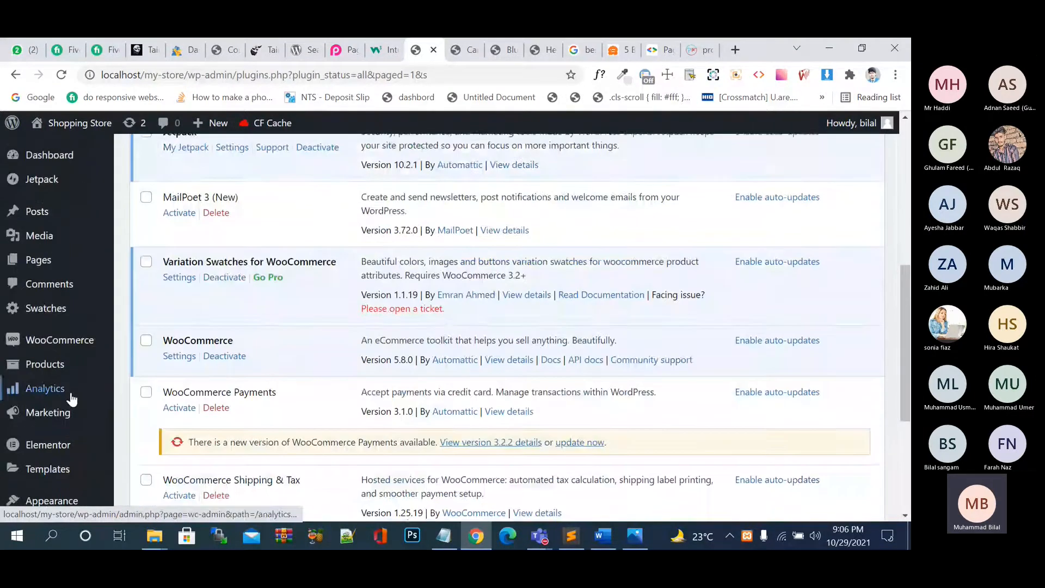
{"action": "scroll", "coordinate": [71, 399], "scroll_direction": "up", "scroll_amount": 1}
{"action": "mouse_move", "coordinate": [73, 183]}
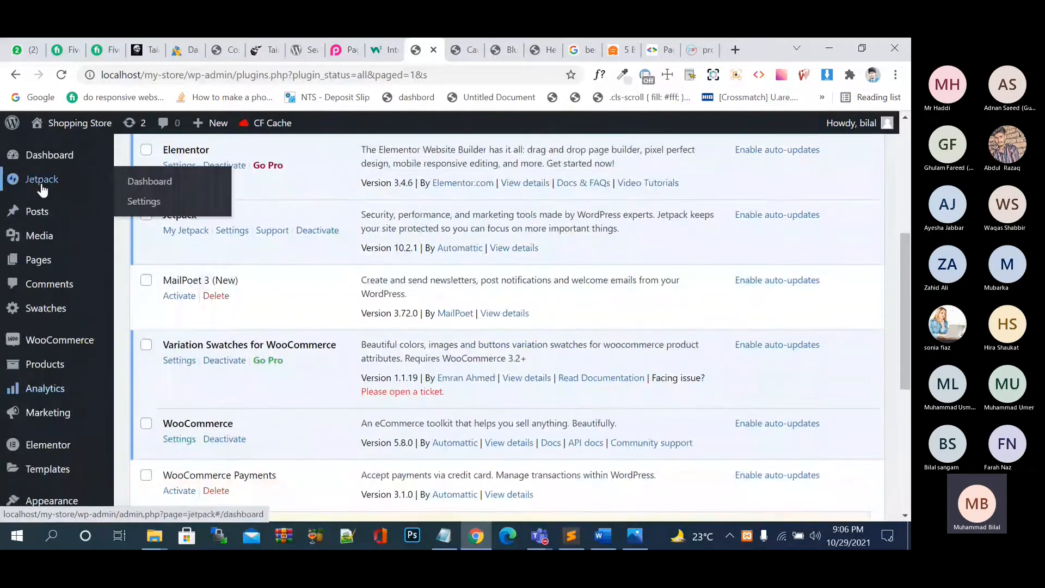
Open the Jetpack dashboard and scroll down to its Security section.
{"action": "left_click", "coordinate": [140, 201]}
{"action": "left_click", "coordinate": [56, 187]}
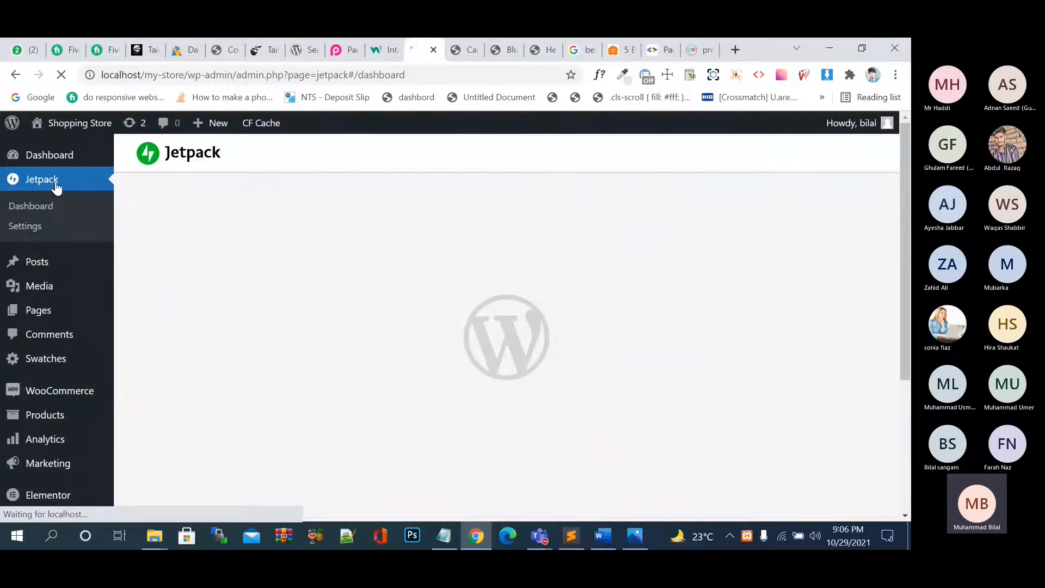
{"action": "scroll", "coordinate": [326, 330], "scroll_direction": "down", "scroll_amount": 5}
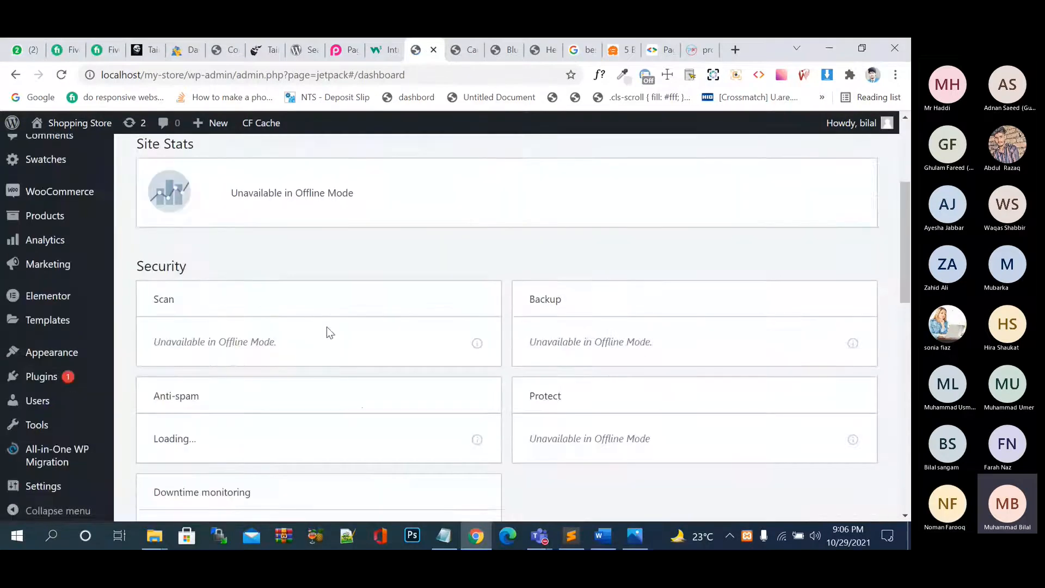
{"action": "scroll", "coordinate": [327, 327], "scroll_direction": "down", "scroll_amount": 1}
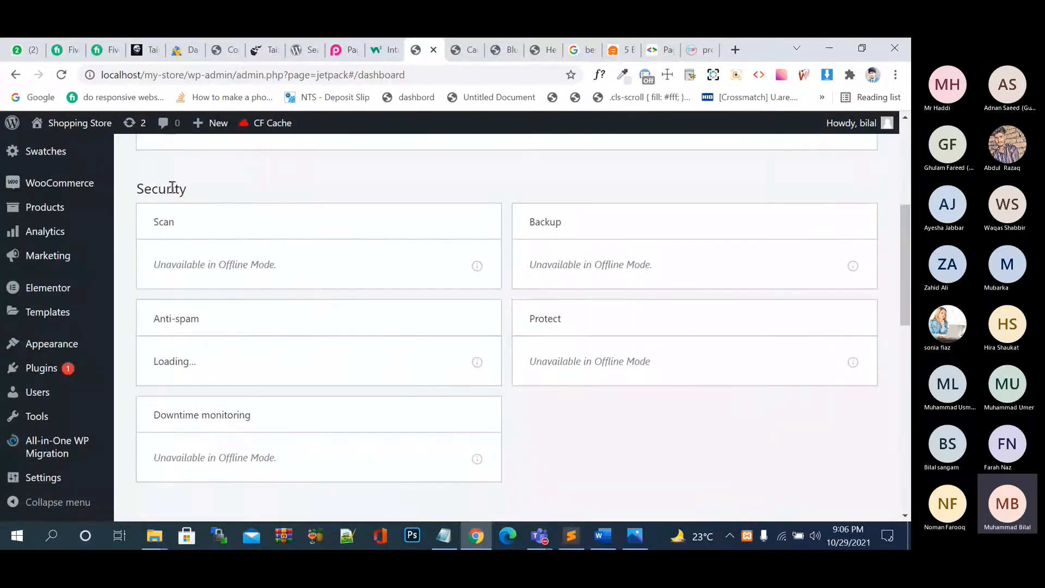
Highlight the Scan and Backup cards' offline-mode notices.
{"action": "left_click_drag", "start_coordinate": [299, 269], "coordinate": [156, 265]}
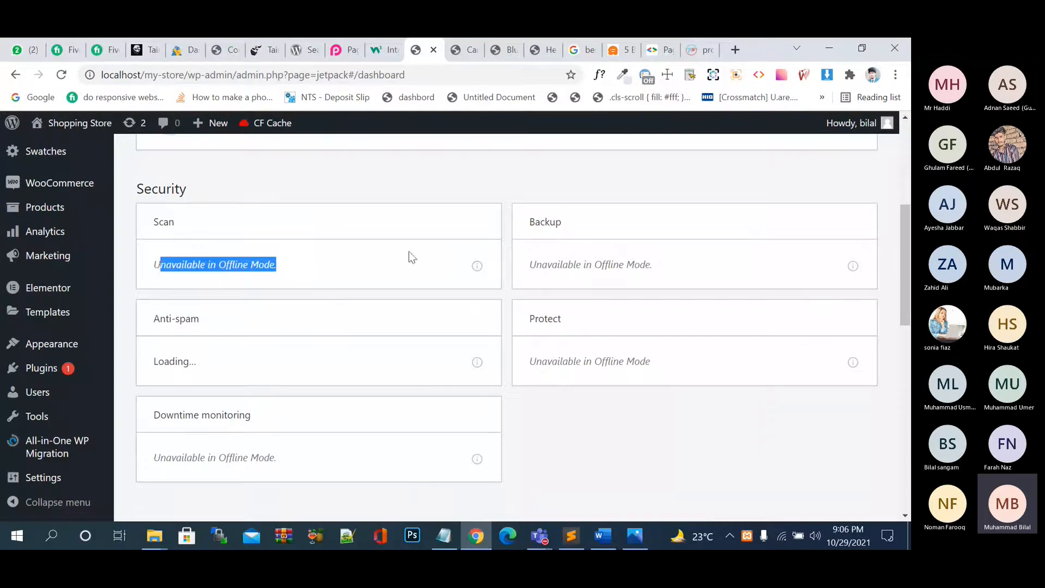
{"action": "left_click", "coordinate": [263, 261]}
{"action": "left_click_drag", "start_coordinate": [662, 261], "coordinate": [527, 264]}
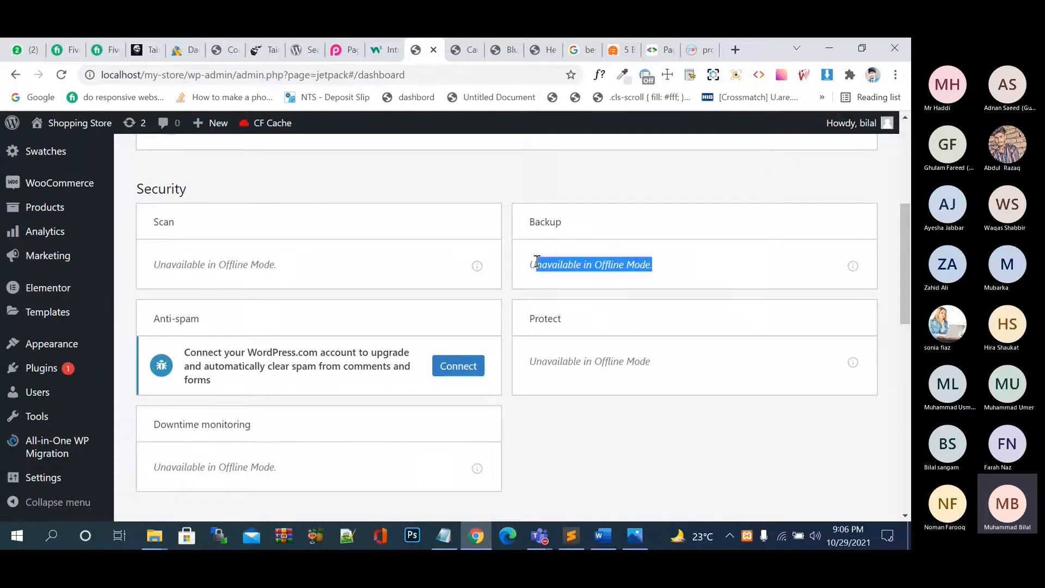
{"action": "left_click", "coordinate": [706, 363]}
Look over the Performance and Connections cards, all unavailable in Offline Mode.
{"action": "scroll", "coordinate": [706, 364], "scroll_direction": "down", "scroll_amount": 5}
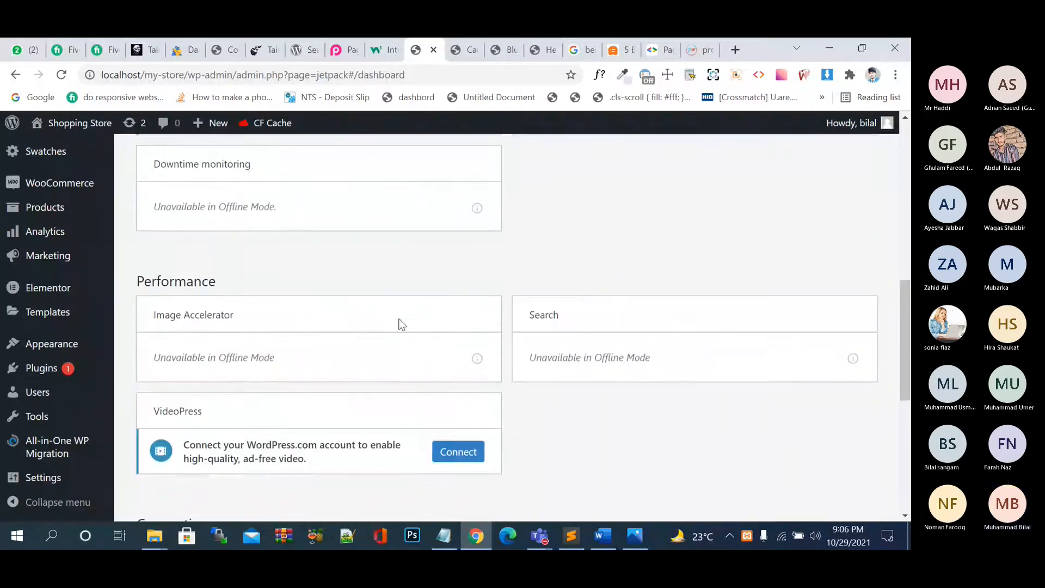
{"action": "scroll", "coordinate": [399, 323], "scroll_direction": "down", "scroll_amount": 3}
{"action": "scroll", "coordinate": [405, 319], "scroll_direction": "down", "scroll_amount": 1}
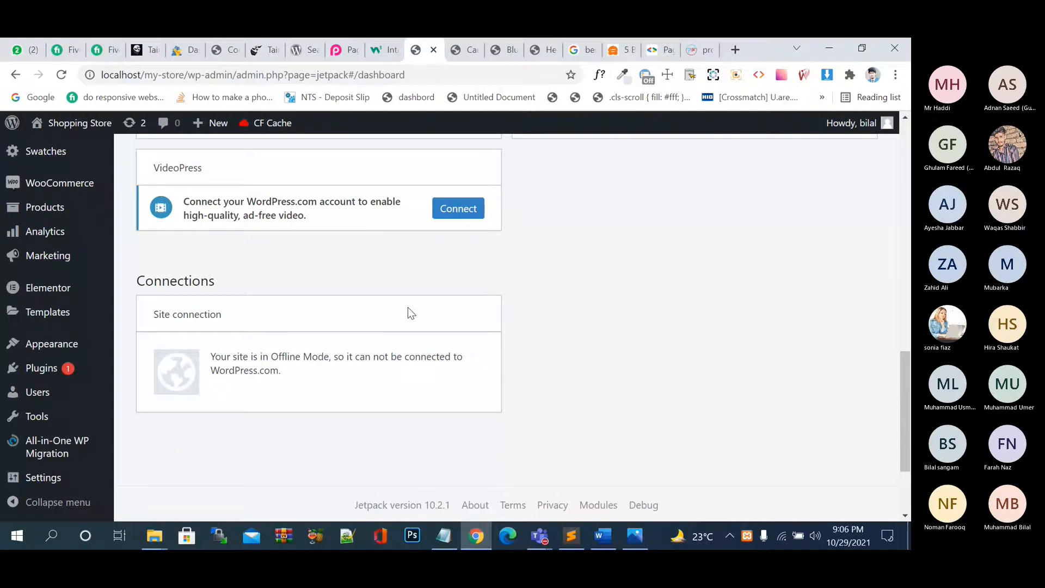
{"action": "scroll", "coordinate": [408, 309], "scroll_direction": "up", "scroll_amount": 1}
{"action": "scroll", "coordinate": [408, 308], "scroll_direction": "down", "scroll_amount": 3}
{"action": "scroll", "coordinate": [409, 308], "scroll_direction": "up", "scroll_amount": 7}
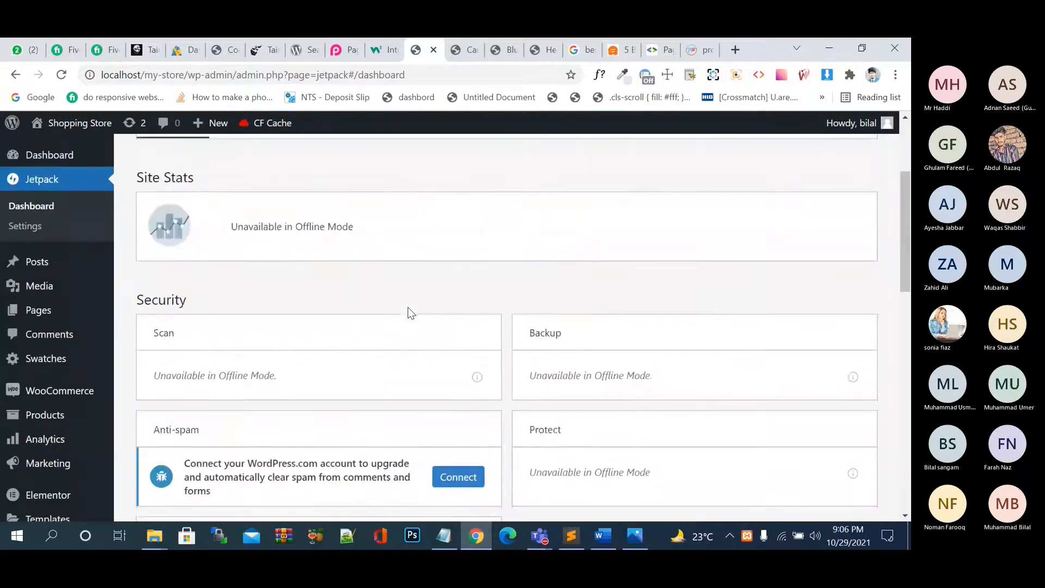
{"action": "scroll", "coordinate": [409, 309], "scroll_direction": "up", "scroll_amount": 3}
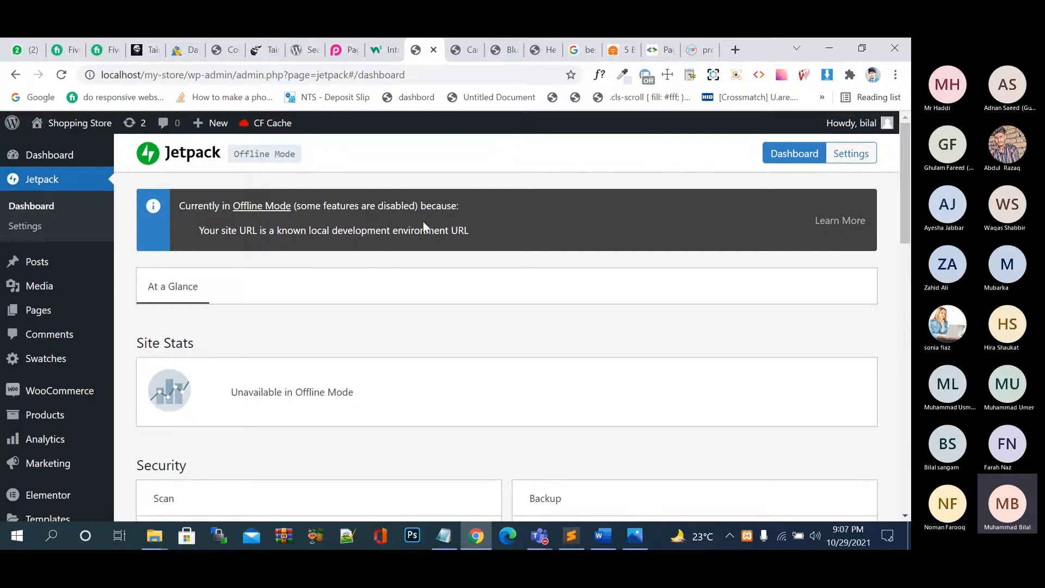
{"action": "scroll", "coordinate": [561, 252], "scroll_direction": "down", "scroll_amount": 8}
{"action": "scroll", "coordinate": [564, 256], "scroll_direction": "up", "scroll_amount": 8}
Open Jetpack Settings and review Backups, Downtime monitoring, Protect and WordPress.com login cards.
{"action": "left_click", "coordinate": [851, 154]}
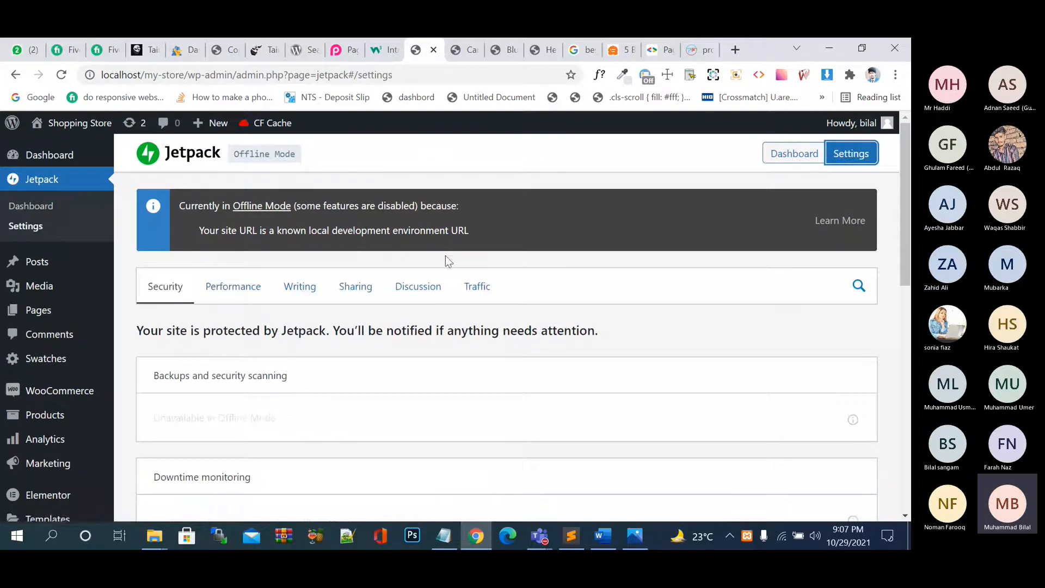
{"action": "scroll", "coordinate": [408, 339], "scroll_direction": "down", "scroll_amount": 5}
{"action": "scroll", "coordinate": [409, 340], "scroll_direction": "down", "scroll_amount": 1}
{"action": "scroll", "coordinate": [408, 340], "scroll_direction": "up", "scroll_amount": 5}
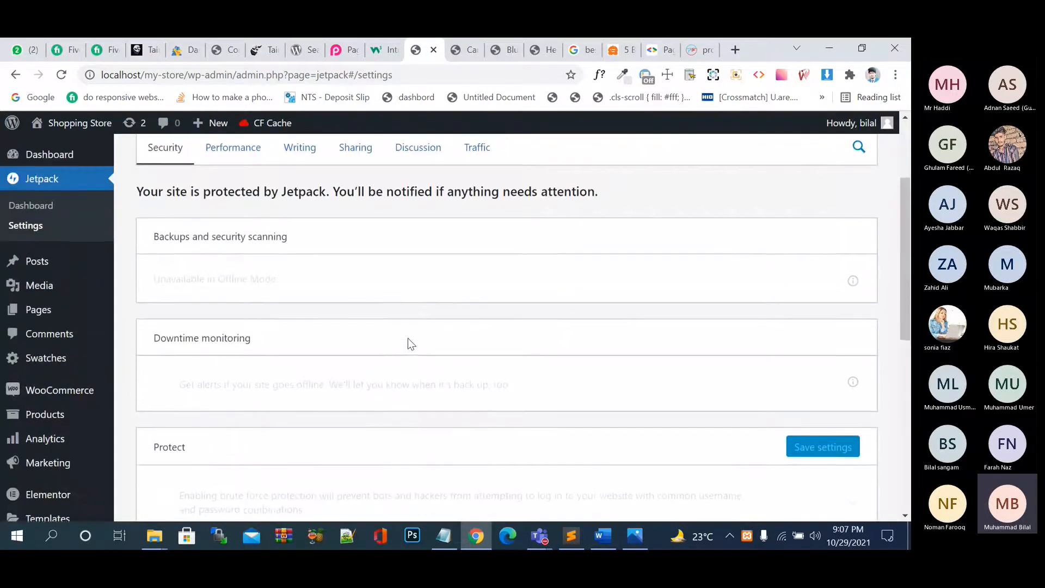
{"action": "scroll", "coordinate": [408, 340], "scroll_direction": "down", "scroll_amount": 1}
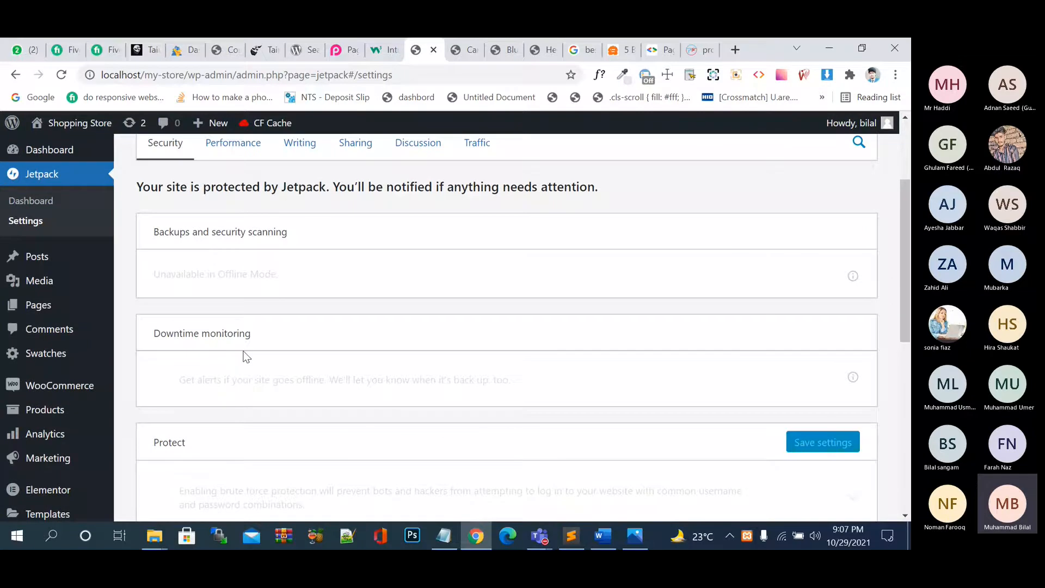
{"action": "scroll", "coordinate": [243, 354], "scroll_direction": "down", "scroll_amount": 3}
{"action": "scroll", "coordinate": [201, 296], "scroll_direction": "down", "scroll_amount": 1}
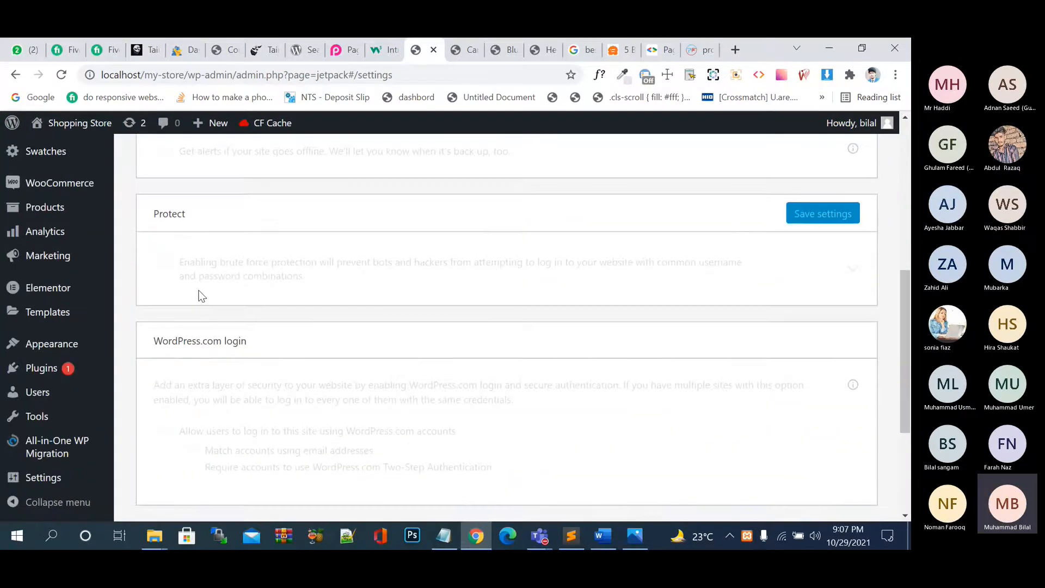
{"action": "scroll", "coordinate": [201, 297], "scroll_direction": "down", "scroll_amount": 3}
{"action": "scroll", "coordinate": [201, 296], "scroll_direction": "up", "scroll_amount": 10}
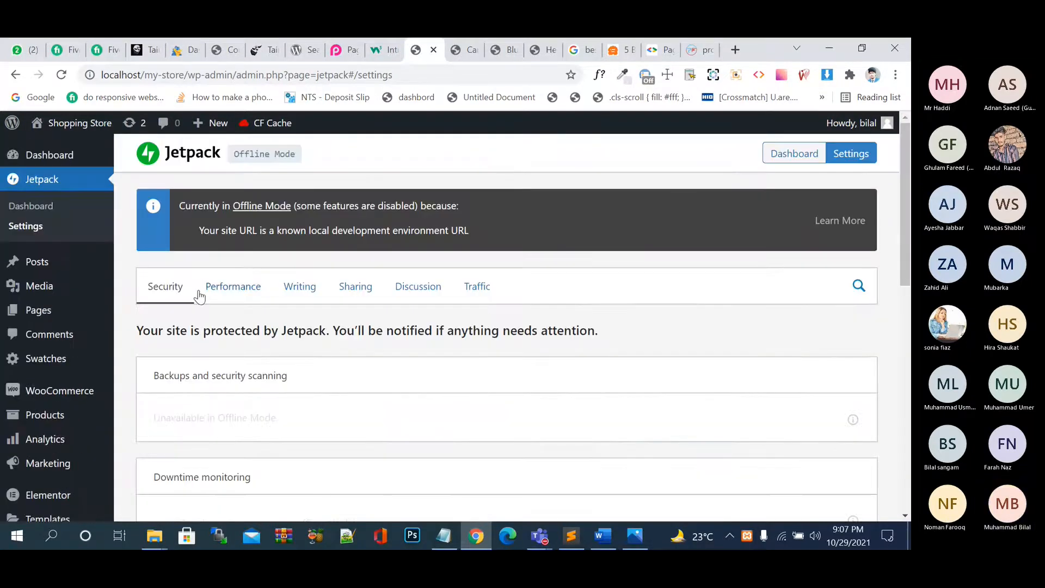
{"action": "scroll", "coordinate": [364, 424], "scroll_direction": "down", "scroll_amount": 3}
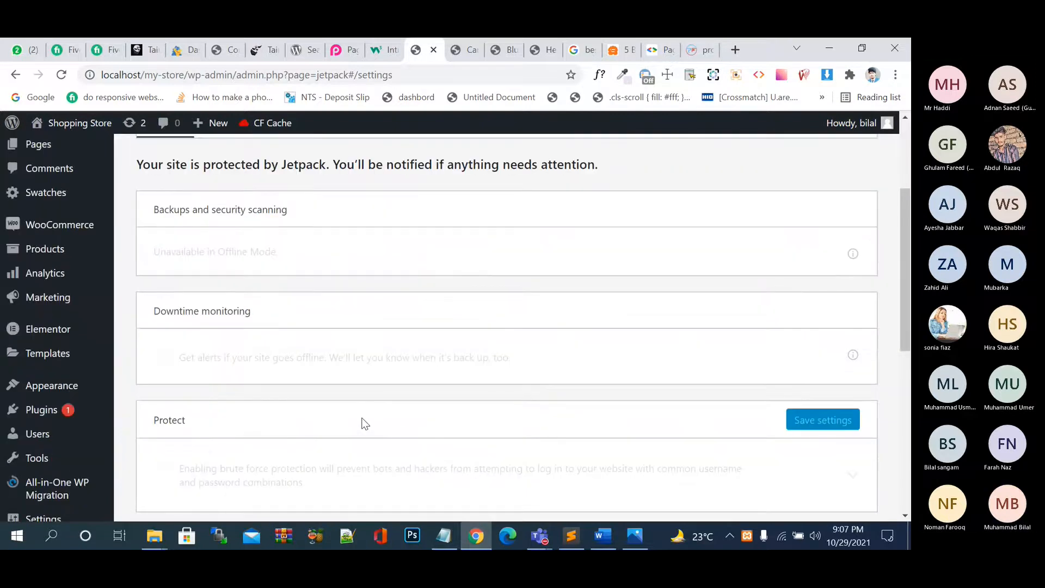
{"action": "scroll", "coordinate": [241, 360], "scroll_direction": "down", "scroll_amount": 1}
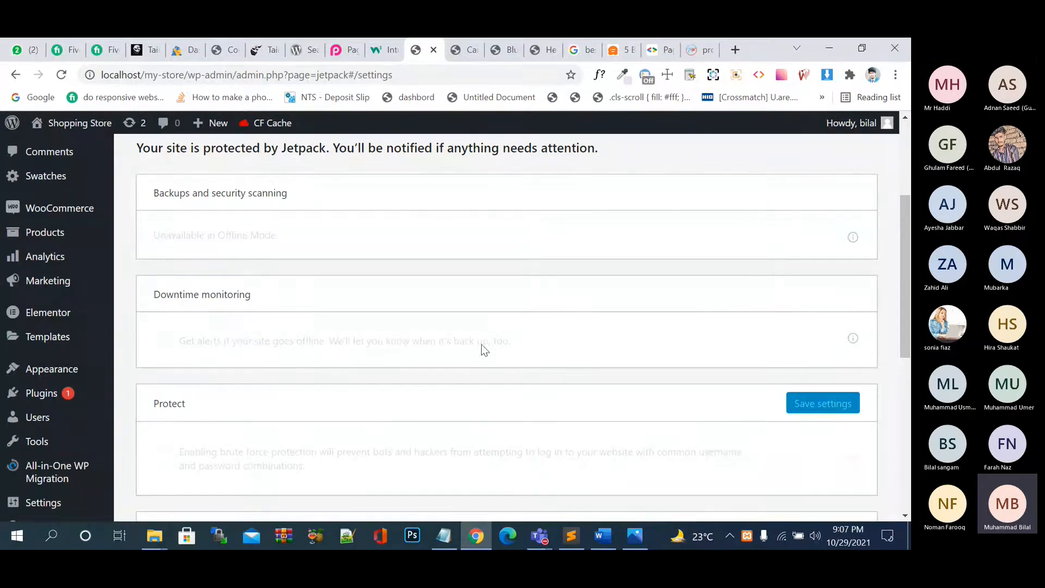
{"action": "scroll", "coordinate": [482, 349], "scroll_direction": "down", "scroll_amount": 1}
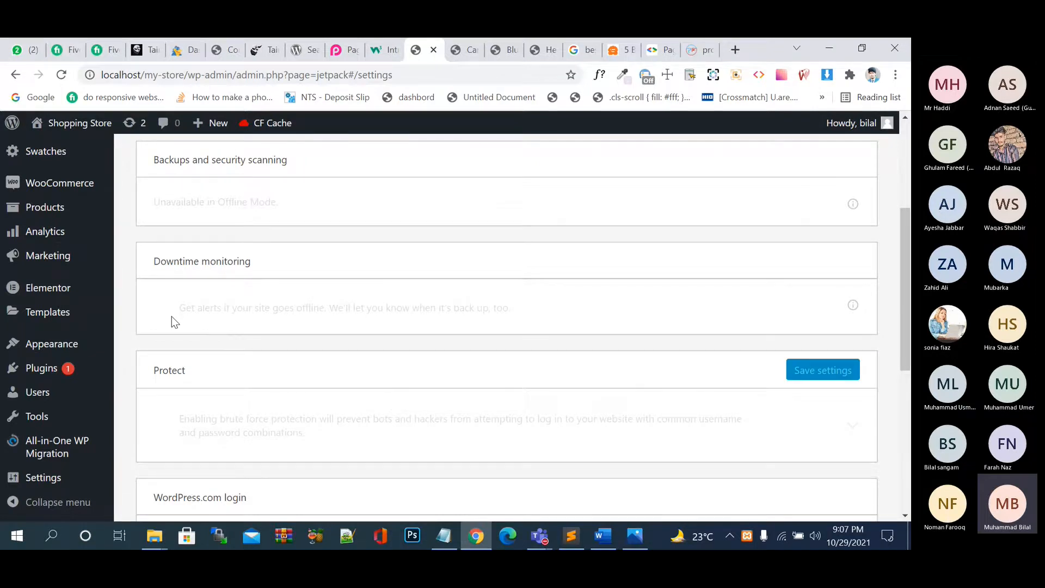
{"action": "scroll", "coordinate": [172, 318], "scroll_direction": "down", "scroll_amount": 1}
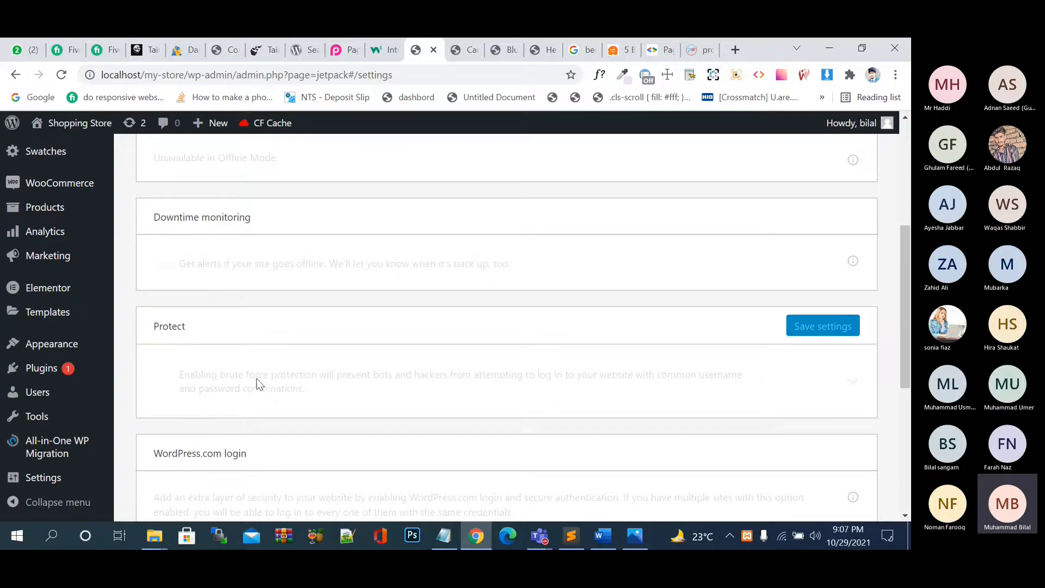
{"action": "scroll", "coordinate": [347, 393], "scroll_direction": "down", "scroll_amount": 1}
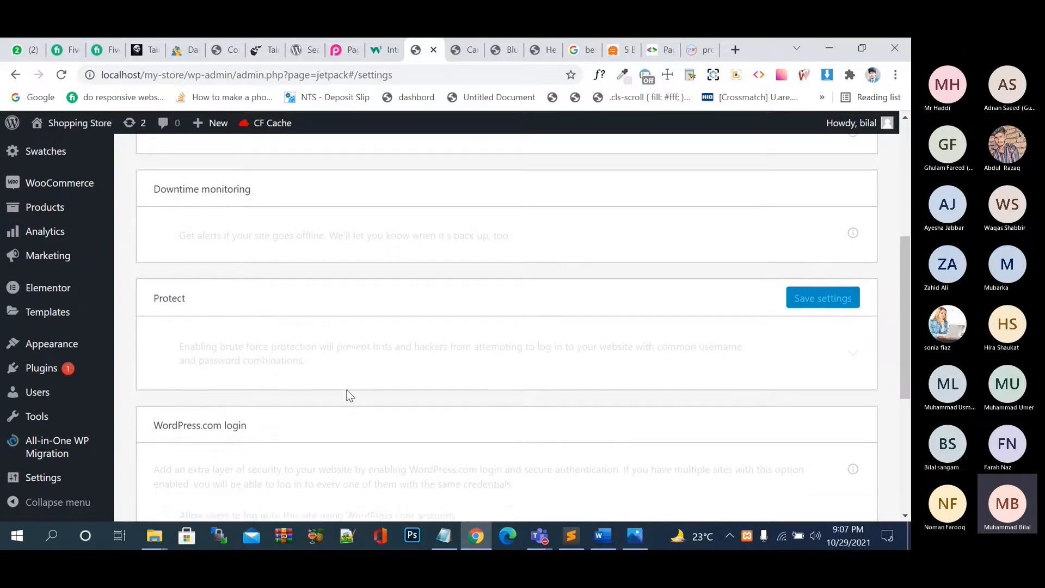
{"action": "scroll", "coordinate": [348, 394], "scroll_direction": "up", "scroll_amount": 1}
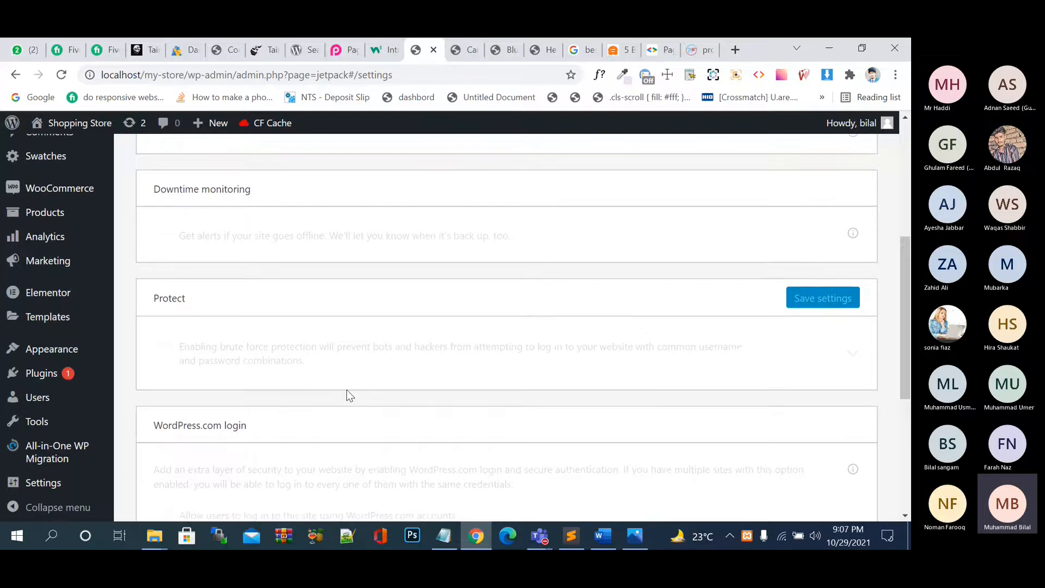
Scroll to the Jetpack footer and choose Settings in the WordPress admin sidebar.
{"action": "scroll", "coordinate": [349, 394], "scroll_direction": "down", "scroll_amount": 1}
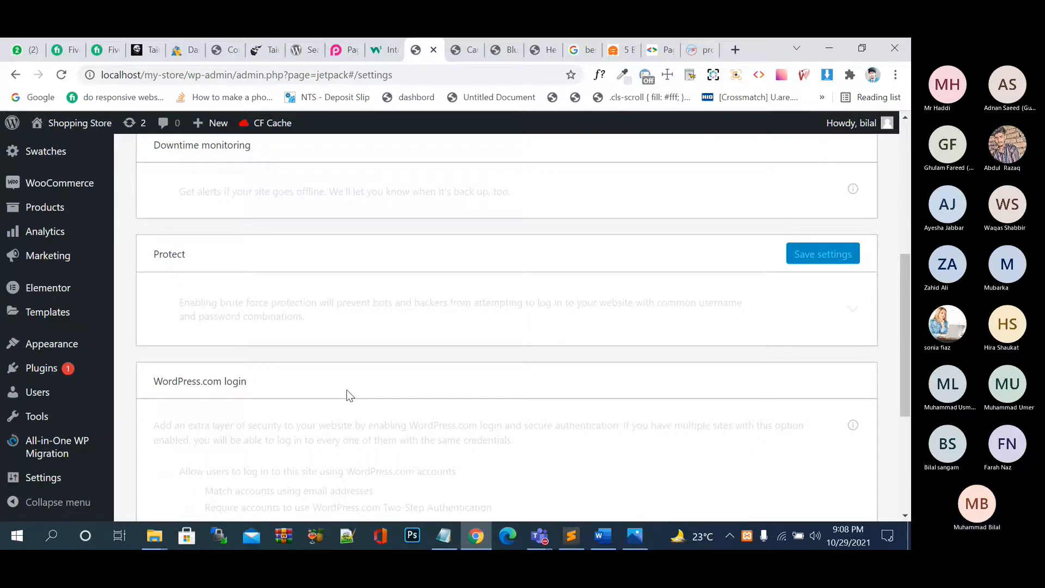
{"action": "scroll", "coordinate": [348, 395], "scroll_direction": "down", "scroll_amount": 5}
{"action": "mouse_move", "coordinate": [49, 374]}
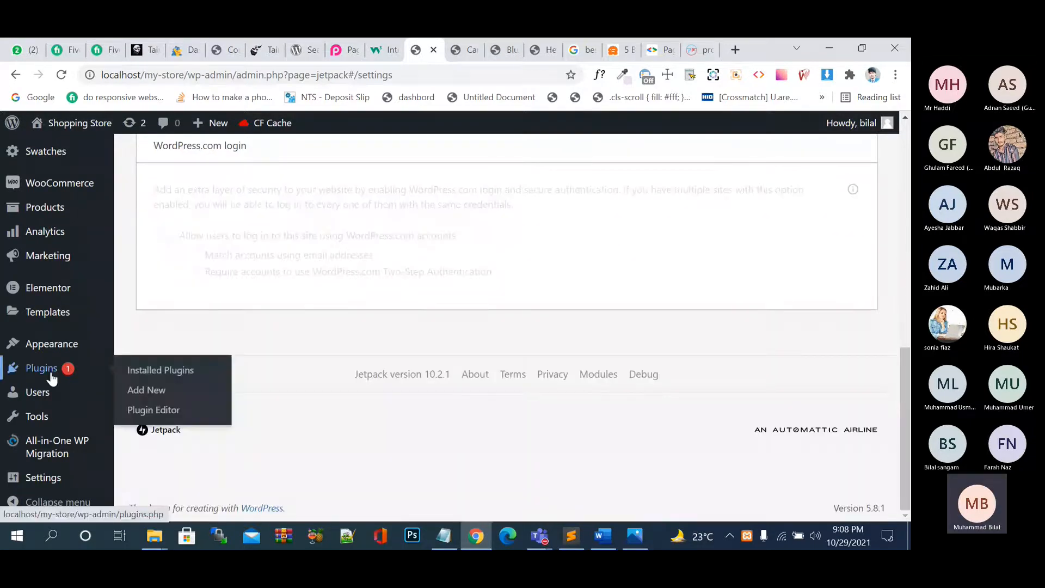
{"action": "left_click", "coordinate": [48, 477]}
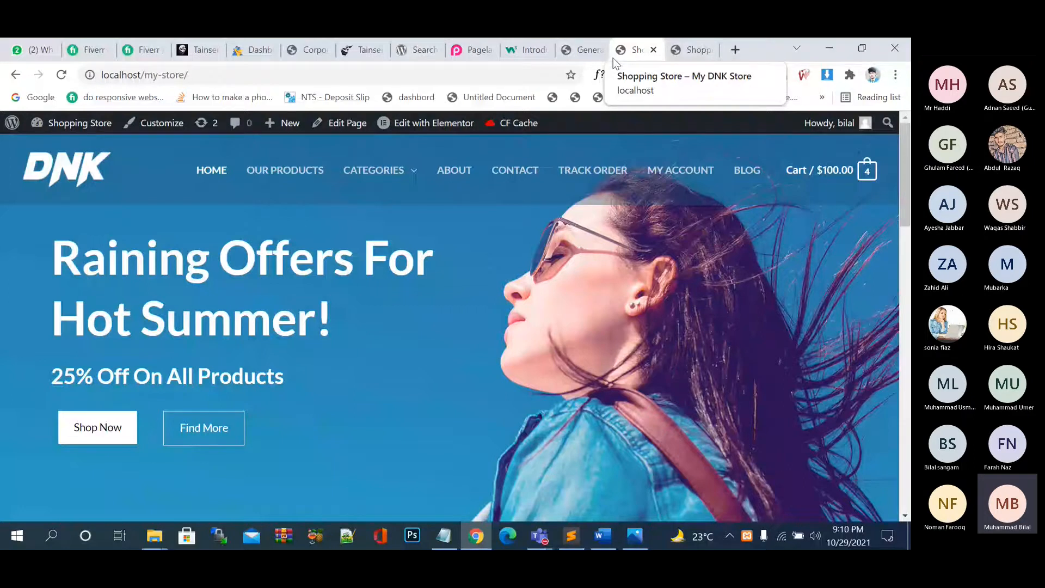
Switch back to the browser tab with General Settings using Ctrl+Shift+Tab.
{"action": "key", "text": "ctrl+shift+Tab"}
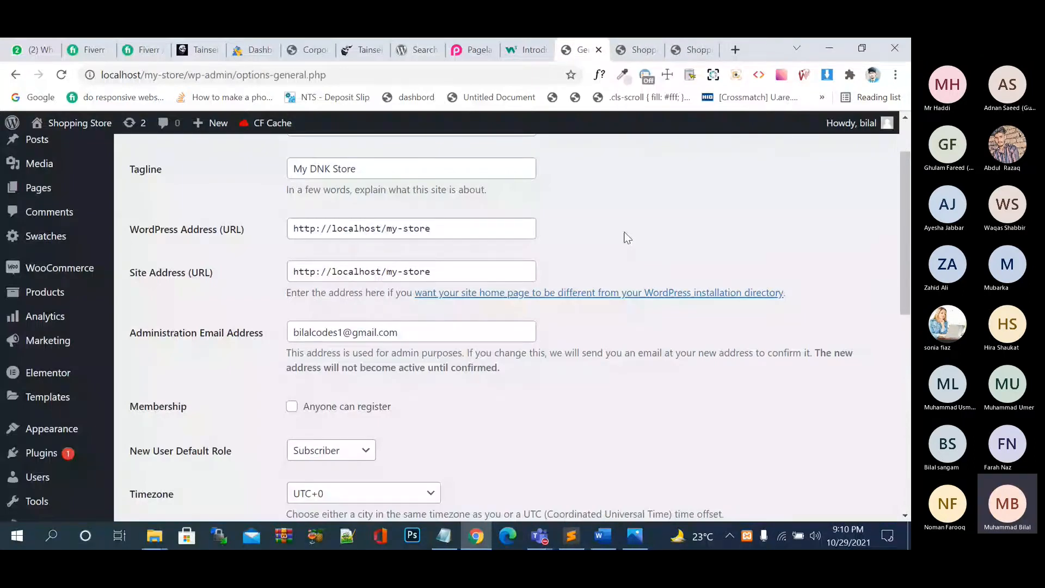
{"action": "key", "text": "Tab"}
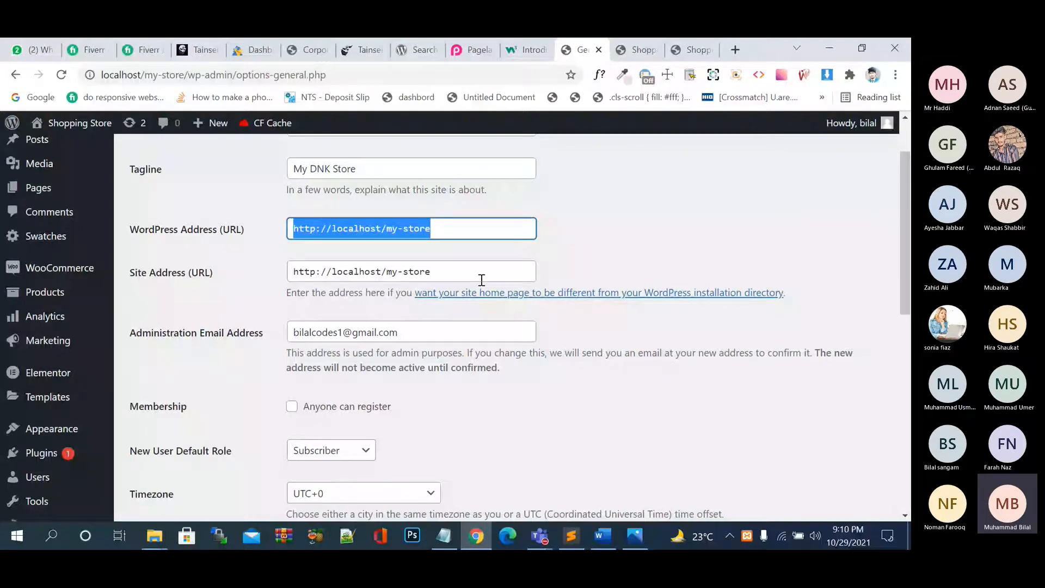
{"action": "left_click", "coordinate": [481, 279]}
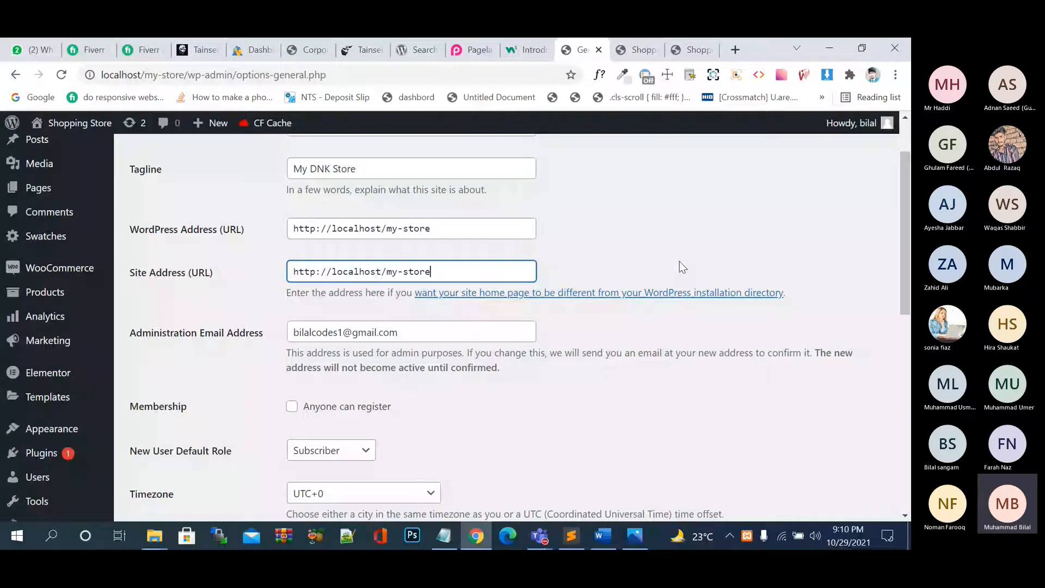
{"action": "scroll", "coordinate": [680, 261], "scroll_direction": "down", "scroll_amount": 7}
{"action": "mouse_move", "coordinate": [159, 380]}
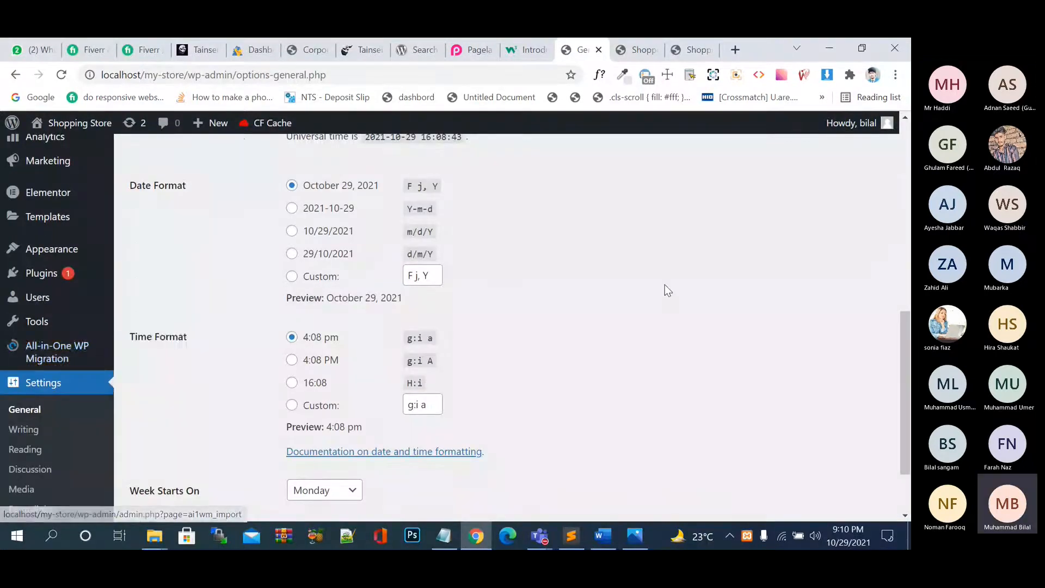
{"action": "scroll", "coordinate": [665, 285], "scroll_direction": "up", "scroll_amount": 4}
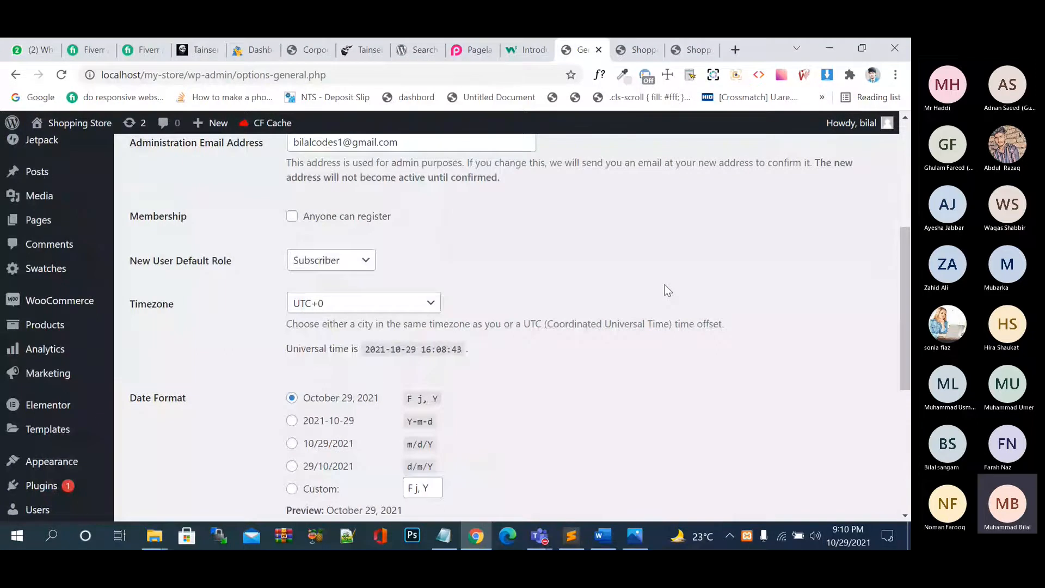
{"action": "scroll", "coordinate": [665, 285], "scroll_direction": "up", "scroll_amount": 4}
{"action": "scroll", "coordinate": [664, 285], "scroll_direction": "down", "scroll_amount": 5}
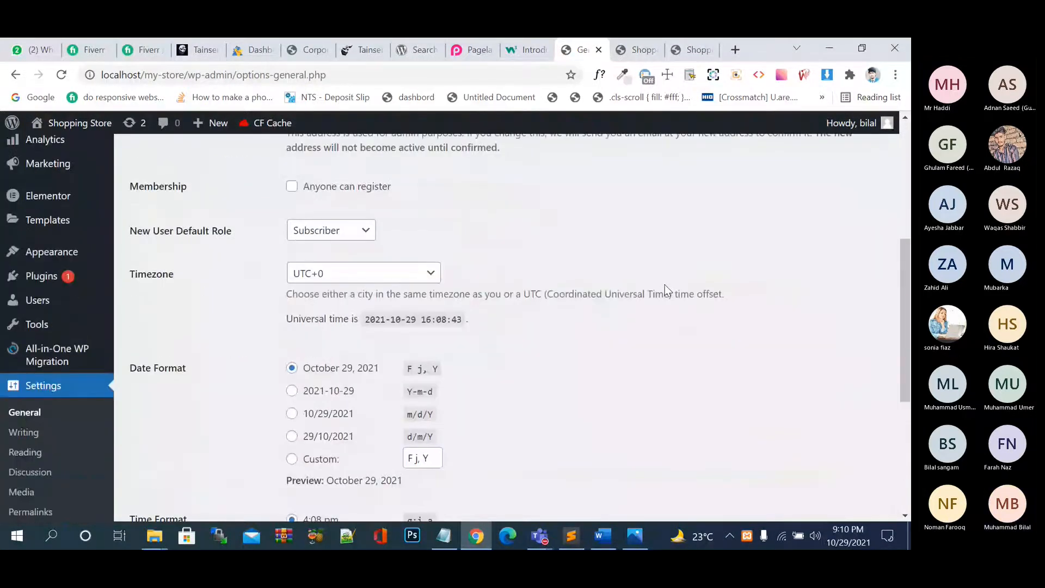
{"action": "scroll", "coordinate": [665, 285], "scroll_direction": "up", "scroll_amount": 5}
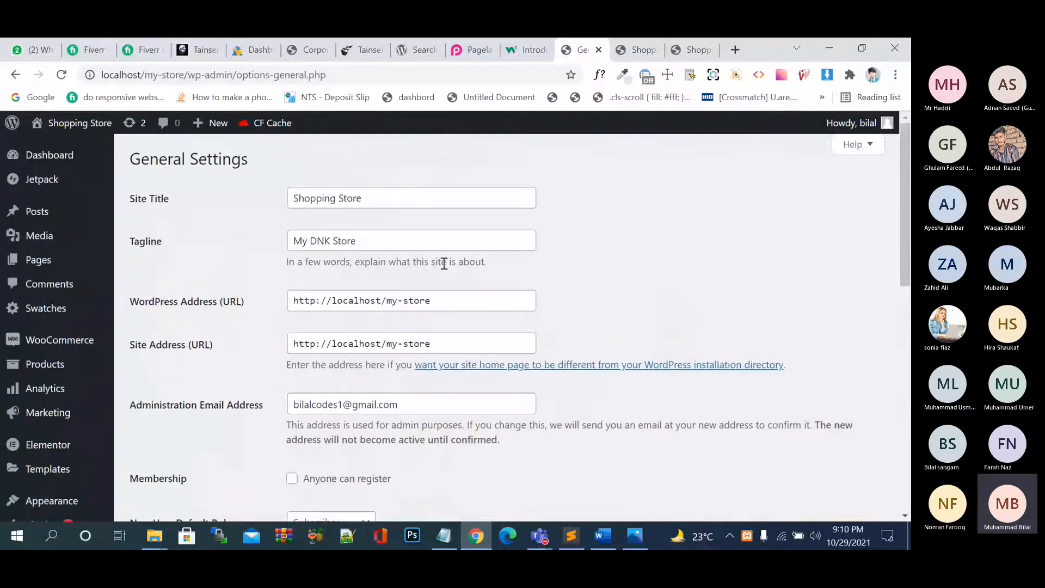
{"action": "scroll", "coordinate": [401, 280], "scroll_direction": "down", "scroll_amount": 2}
{"action": "scroll", "coordinate": [400, 284], "scroll_direction": "down", "scroll_amount": 2}
{"action": "left_click_drag", "start_coordinate": [425, 291], "coordinate": [299, 213]}
{"action": "left_click", "coordinate": [570, 308]}
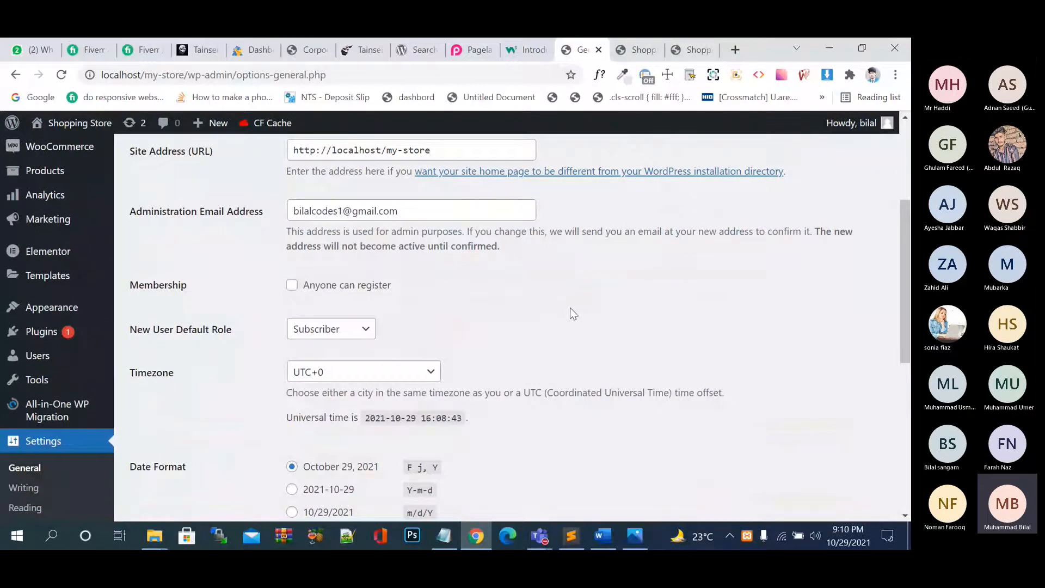
{"action": "left_click_drag", "start_coordinate": [419, 211], "coordinate": [262, 223]}
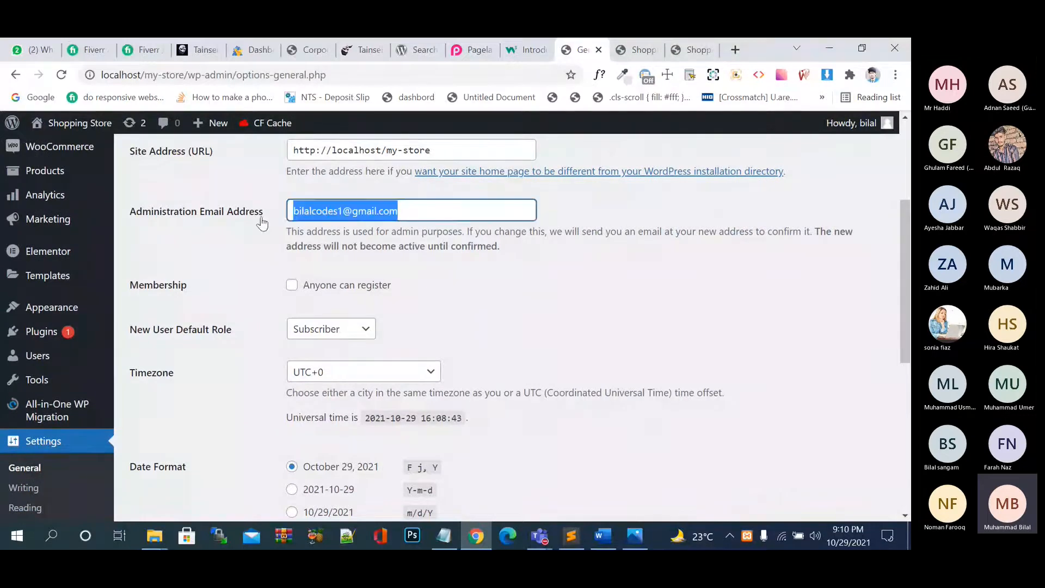
{"action": "left_click", "coordinate": [587, 306]}
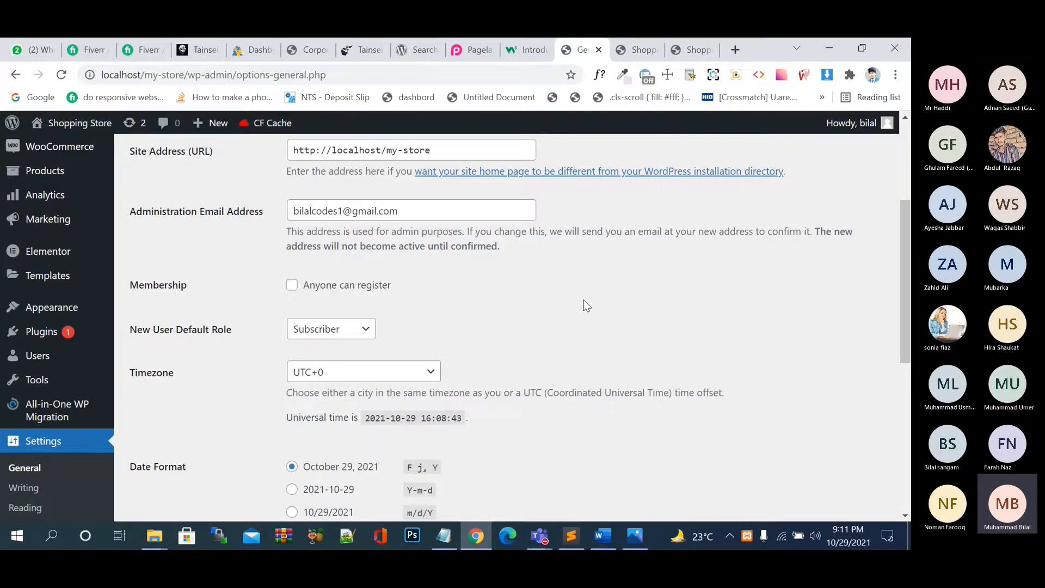
Enable 'Anyone can register', keep Subscriber as default role, then bring up File Explorer.
{"action": "left_click", "coordinate": [292, 287]}
{"action": "left_click", "coordinate": [366, 327]}
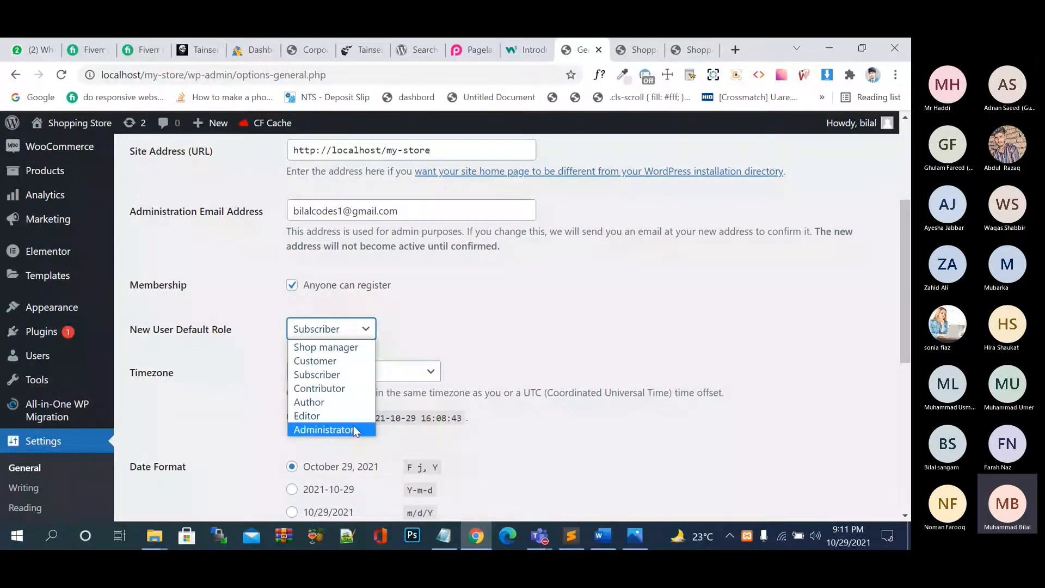
{"action": "left_click", "coordinate": [586, 307]}
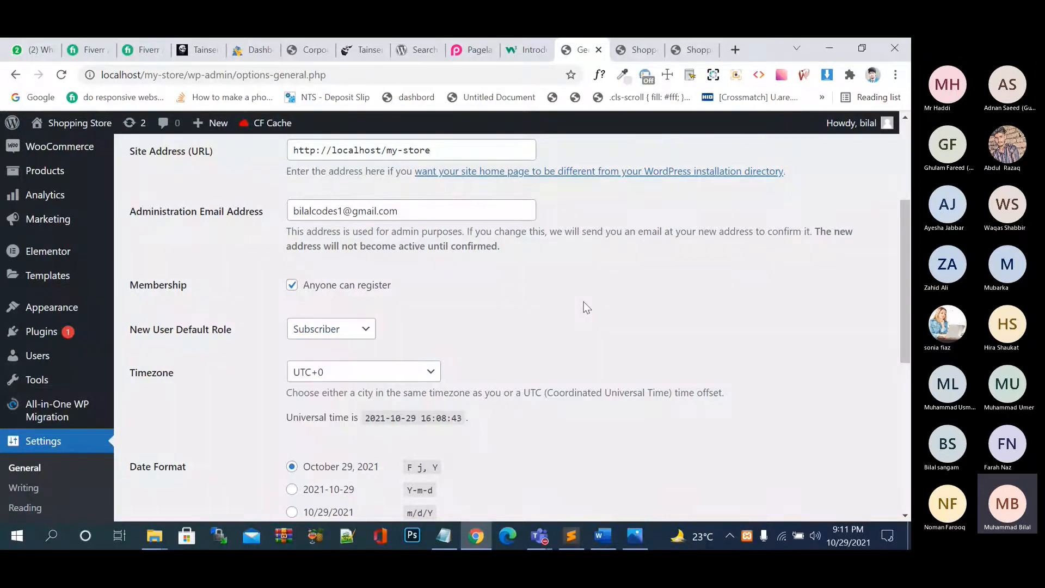
{"action": "left_click", "coordinate": [366, 324]}
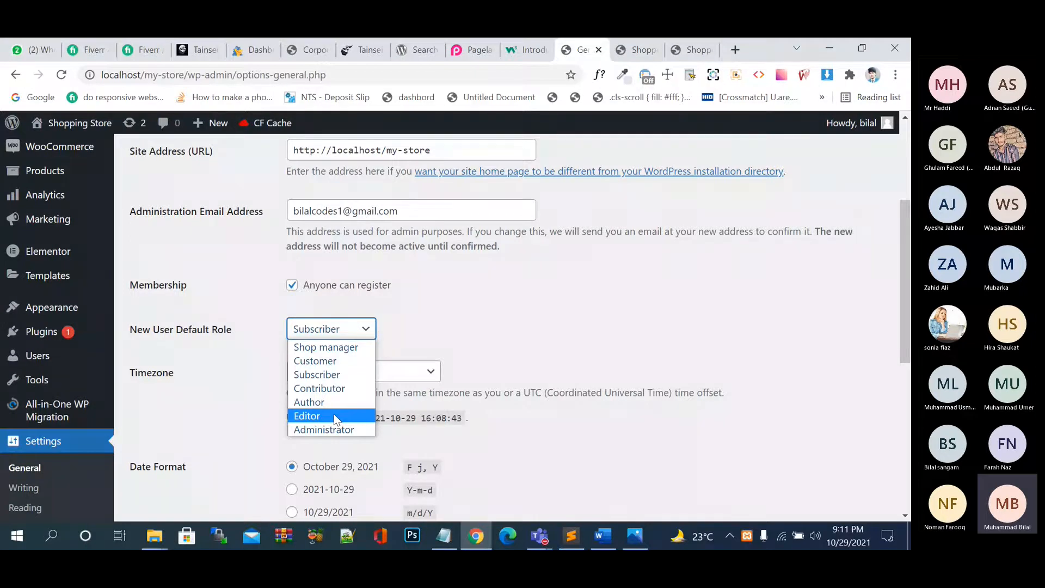
{"action": "left_click", "coordinate": [637, 284]}
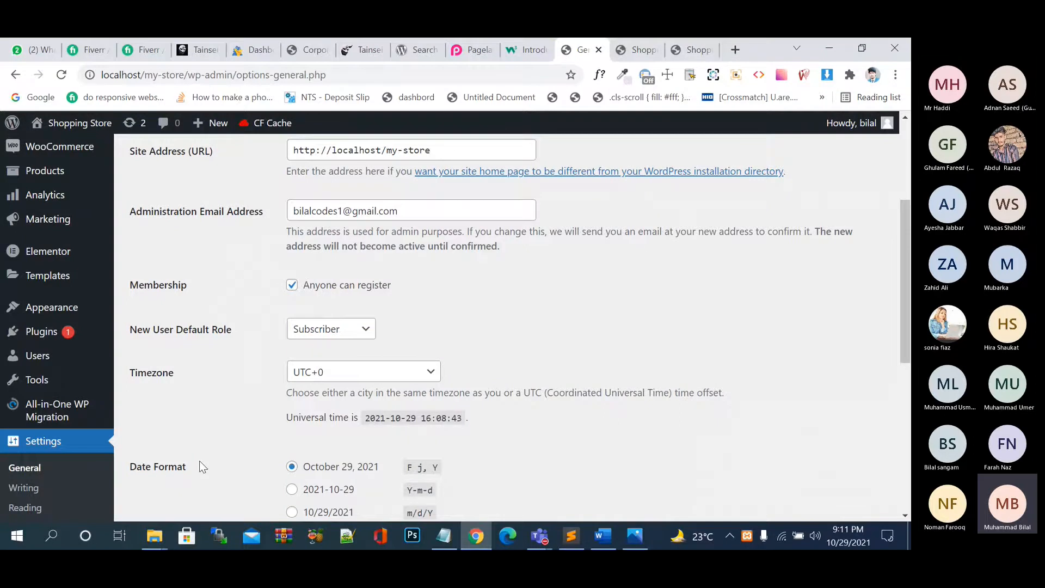
{"action": "mouse_move", "coordinate": [154, 536]}
{"action": "left_click", "coordinate": [228, 479]}
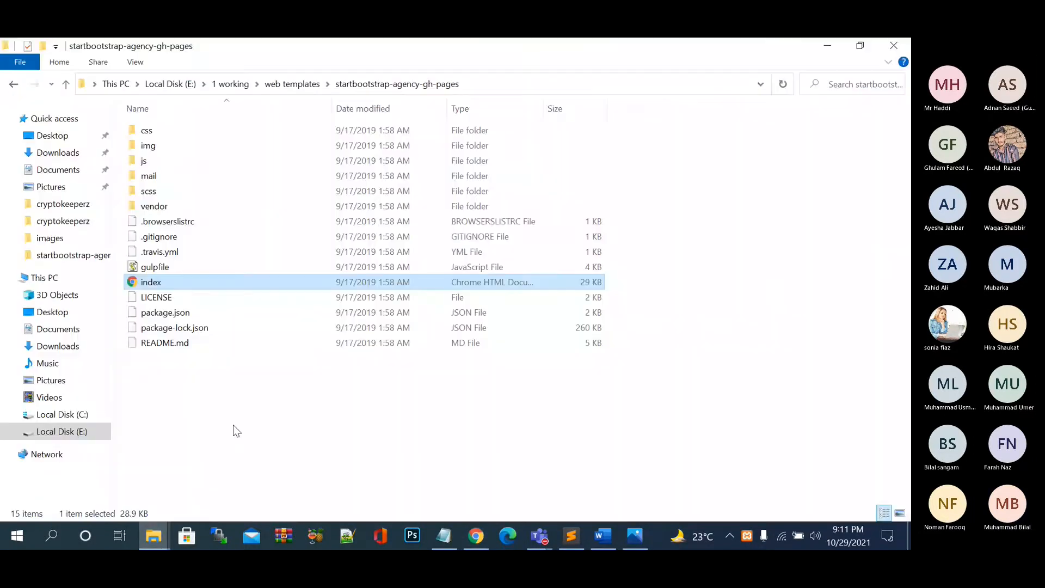
Browse Local Disk (E:) through the freelancing course and Erozgar Batch 3 folders.
{"action": "left_click", "coordinate": [66, 434]}
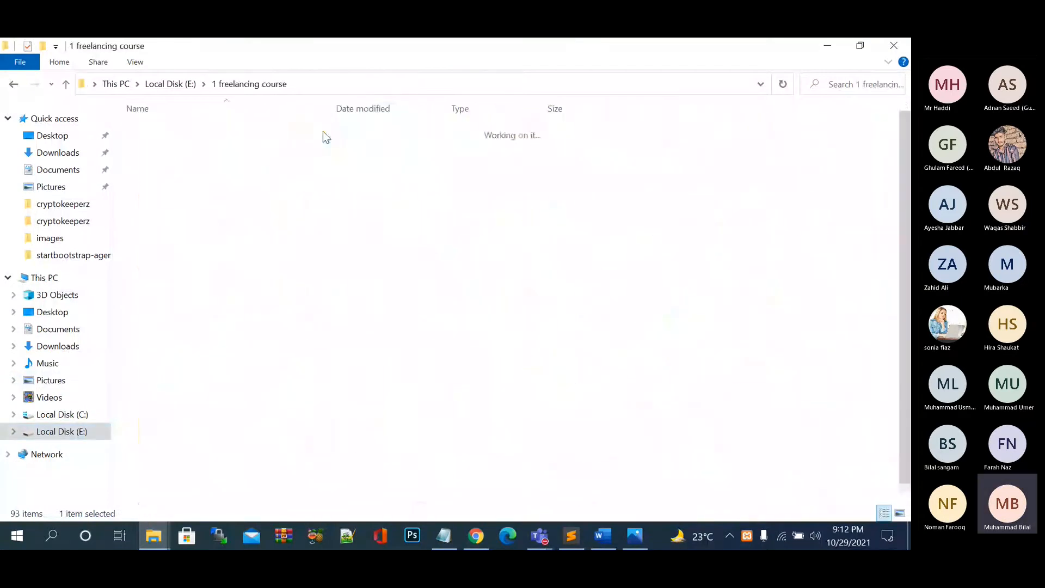
{"action": "double_click", "coordinate": [315, 136]}
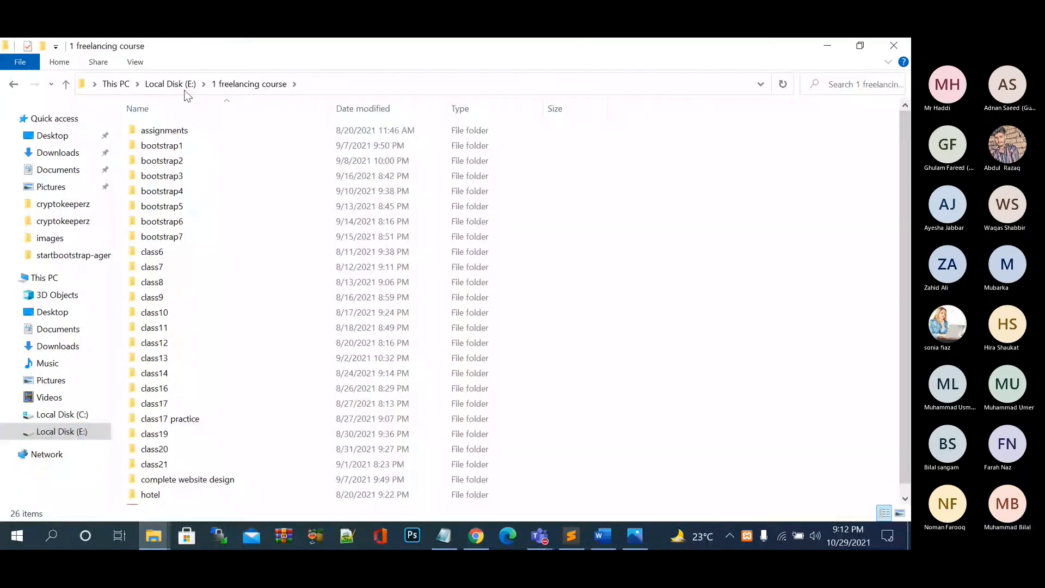
{"action": "left_click", "coordinate": [185, 90]}
{"action": "double_click", "coordinate": [261, 130]}
{"action": "double_click", "coordinate": [227, 130]}
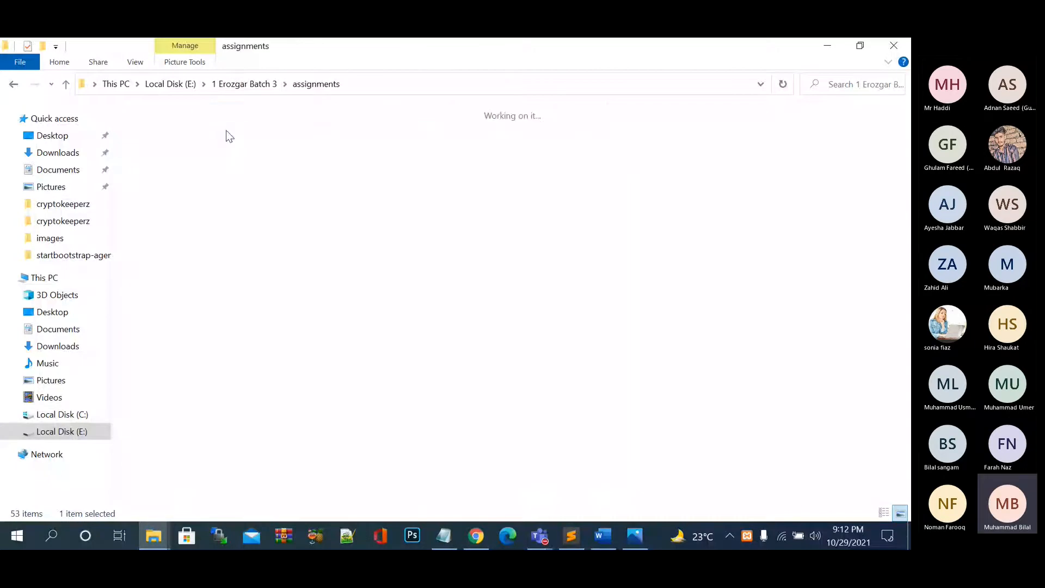
{"action": "left_click", "coordinate": [255, 88]}
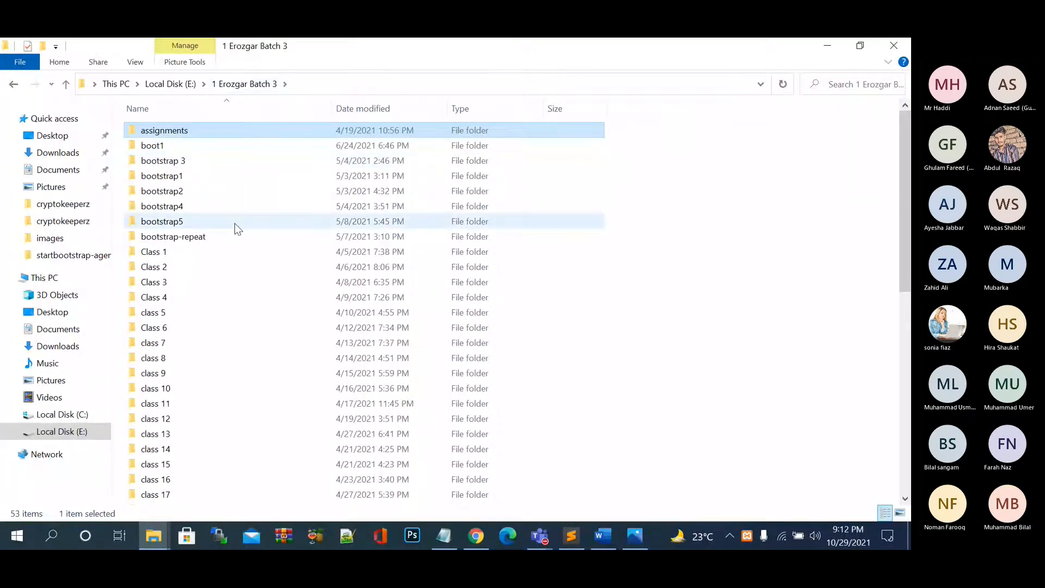
{"action": "scroll", "coordinate": [234, 224], "scroll_direction": "down", "scroll_amount": 9}
{"action": "left_click", "coordinate": [193, 85]}
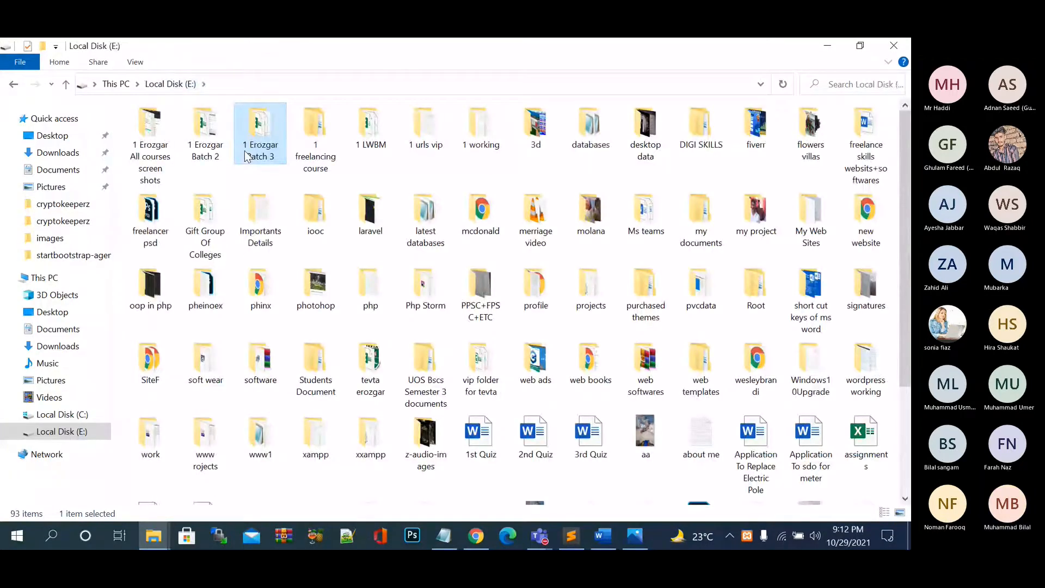
Open wordpress complete.pdf from 1 Erozgar Batch 2 > 1 Course Resources > 4 wordpress.
{"action": "double_click", "coordinate": [212, 146]}
{"action": "double_click", "coordinate": [180, 145]}
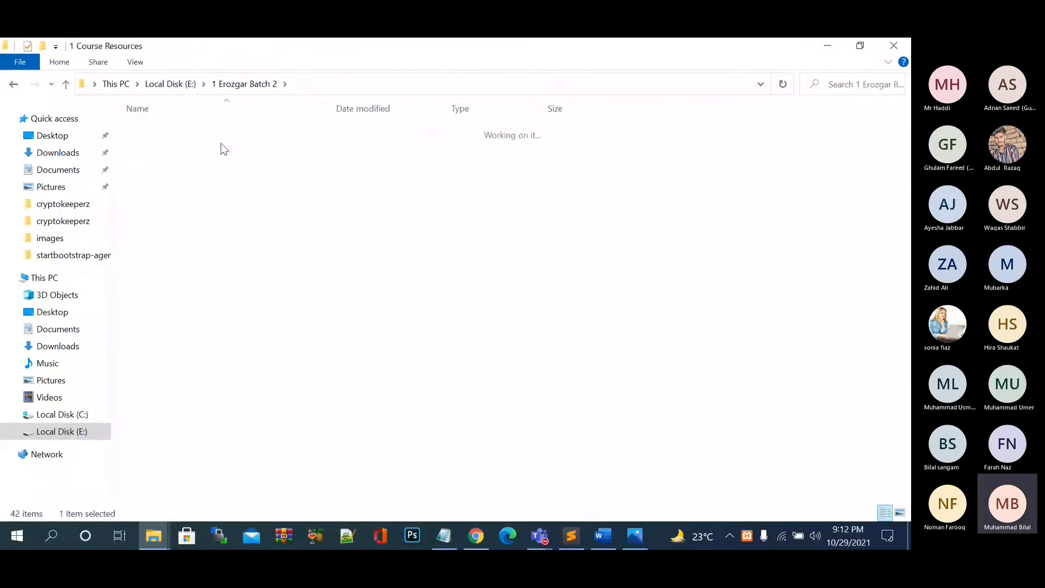
{"action": "double_click", "coordinate": [209, 175]}
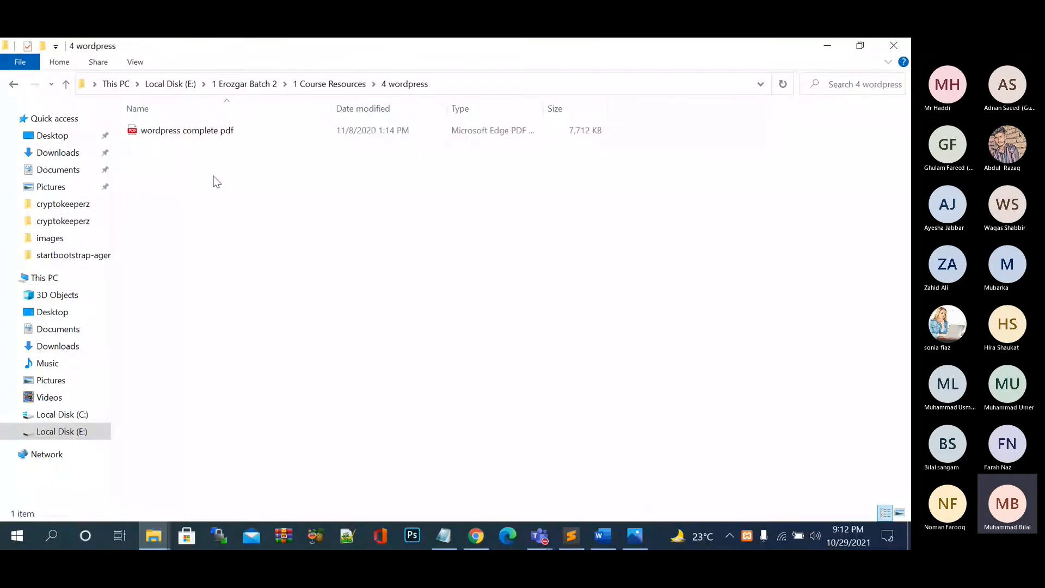
{"action": "double_click", "coordinate": [221, 136]}
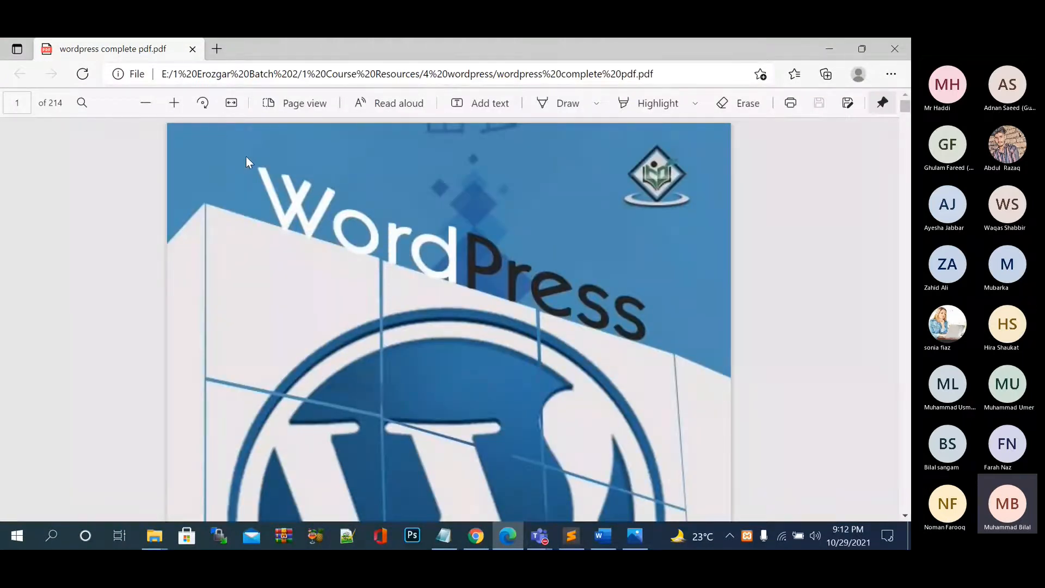
Read through the PDF's installation pages, selecting the Web Server heading and the word XAMP.
{"action": "scroll", "coordinate": [246, 157], "scroll_direction": "down", "scroll_amount": 5}
{"action": "scroll", "coordinate": [247, 156], "scroll_direction": "down", "scroll_amount": 10}
{"action": "scroll", "coordinate": [246, 161], "scroll_direction": "down", "scroll_amount": 8}
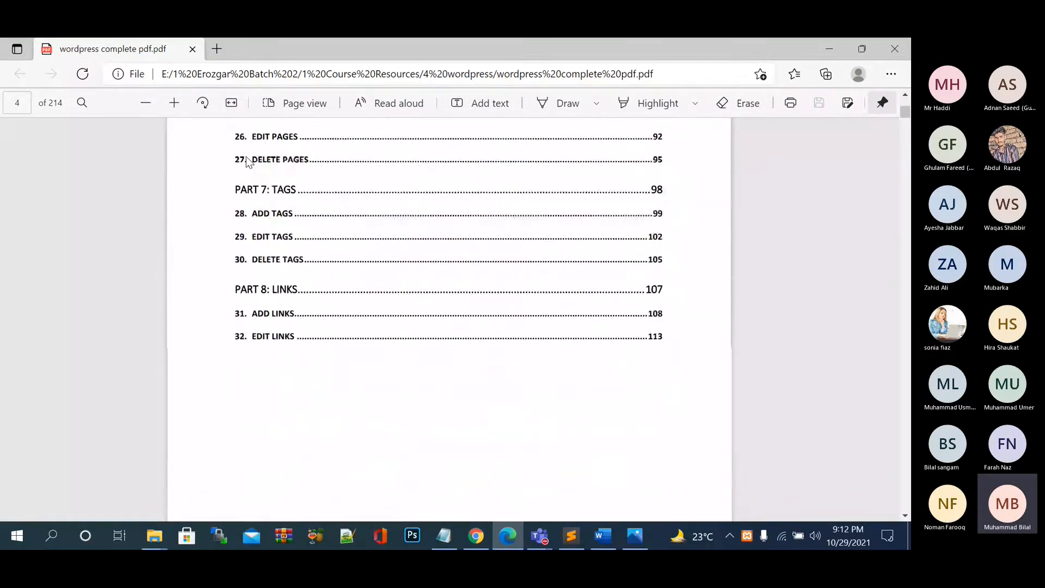
{"action": "scroll", "coordinate": [247, 156], "scroll_direction": "down", "scroll_amount": 5}
{"action": "scroll", "coordinate": [246, 157], "scroll_direction": "down", "scroll_amount": 5}
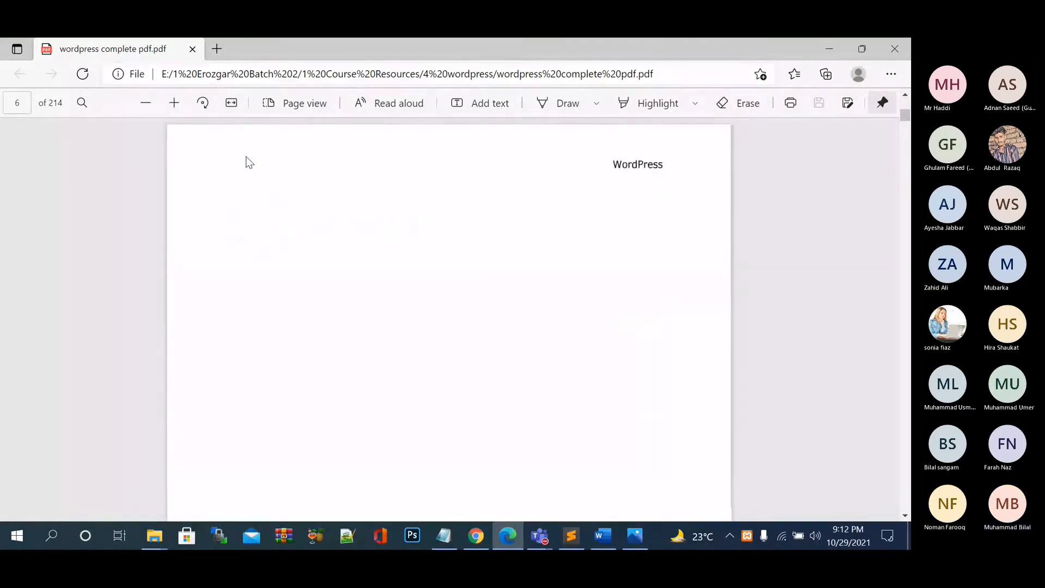
{"action": "scroll", "coordinate": [246, 156], "scroll_direction": "down", "scroll_amount": 5}
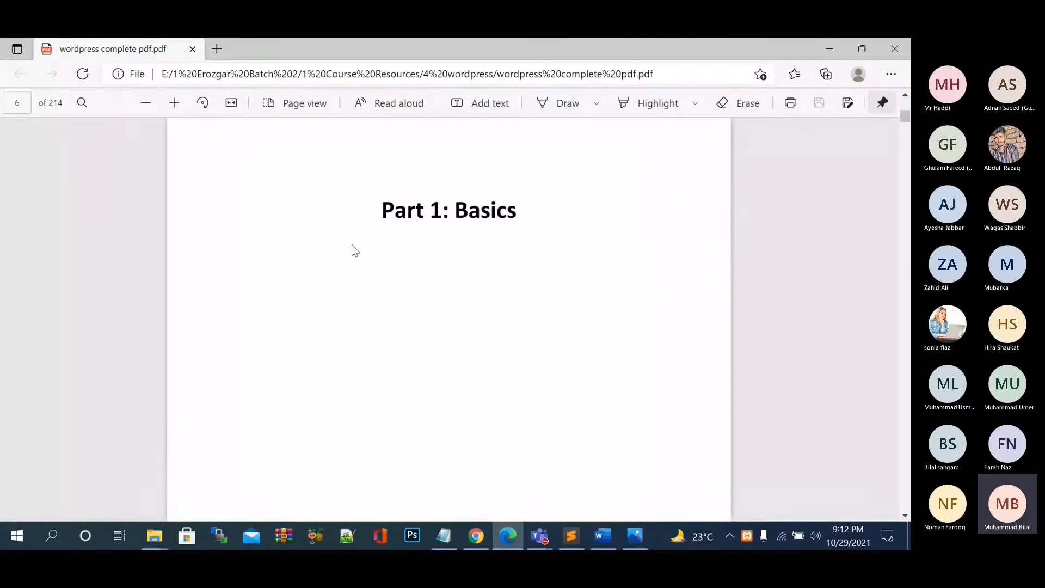
{"action": "scroll", "coordinate": [352, 245], "scroll_direction": "down", "scroll_amount": 10}
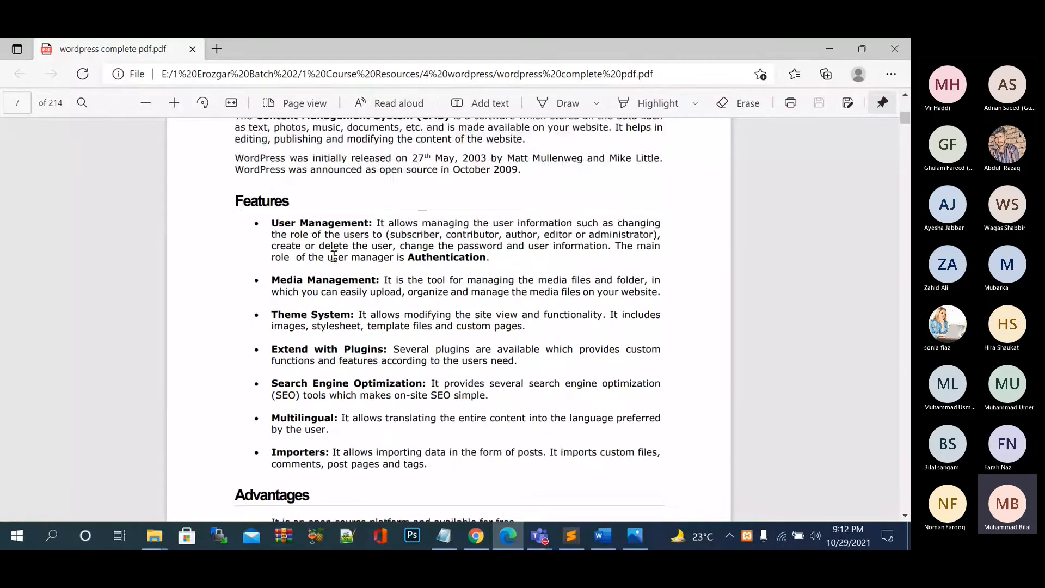
{"action": "scroll", "coordinate": [338, 267], "scroll_direction": "down", "scroll_amount": 3}
{"action": "scroll", "coordinate": [342, 278], "scroll_direction": "down", "scroll_amount": 10}
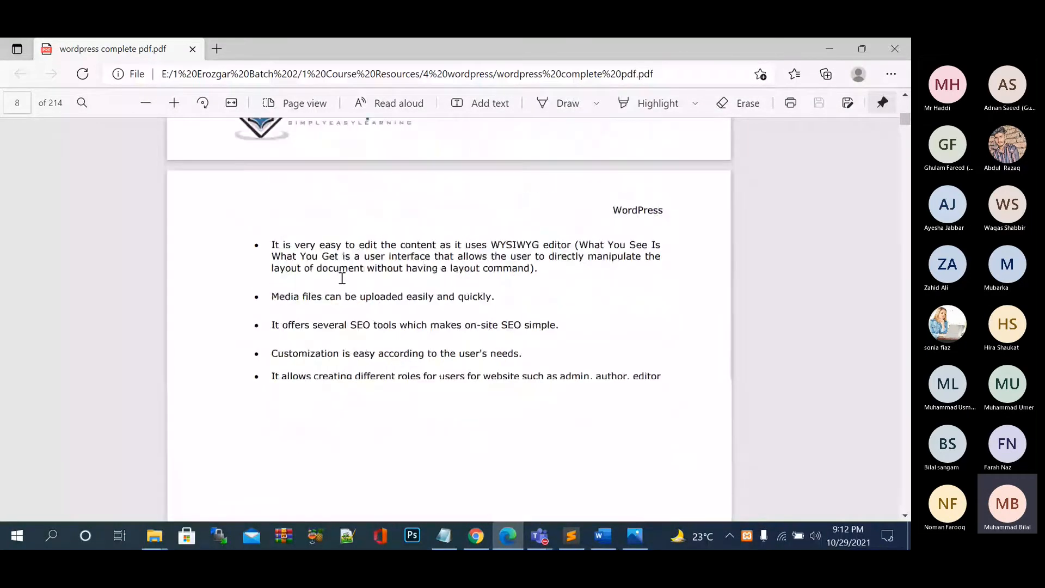
{"action": "scroll", "coordinate": [342, 279], "scroll_direction": "down", "scroll_amount": 10}
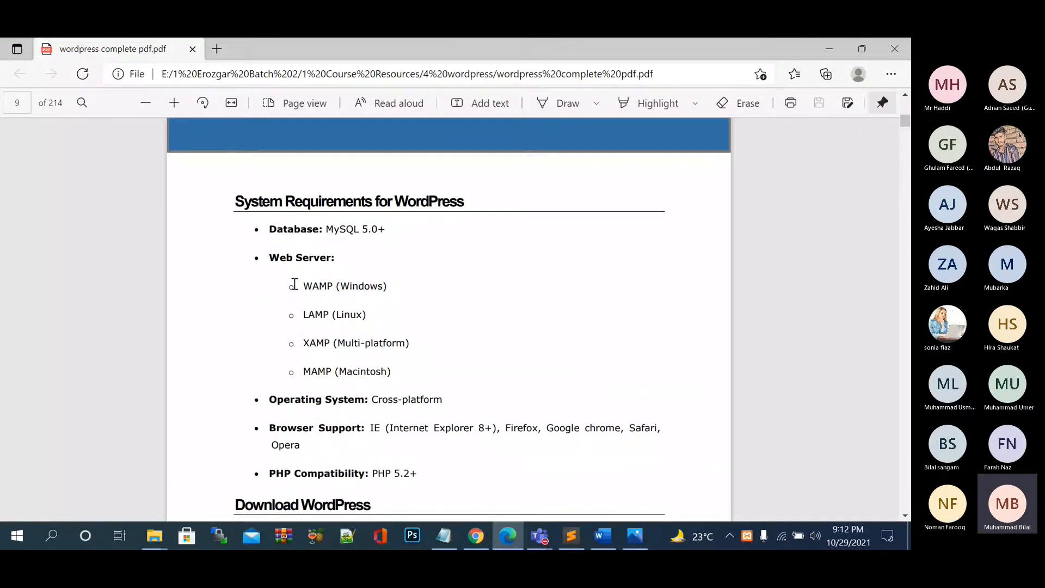
{"action": "left_click_drag", "start_coordinate": [271, 257], "coordinate": [332, 257]}
{"action": "left_click", "coordinate": [403, 320]}
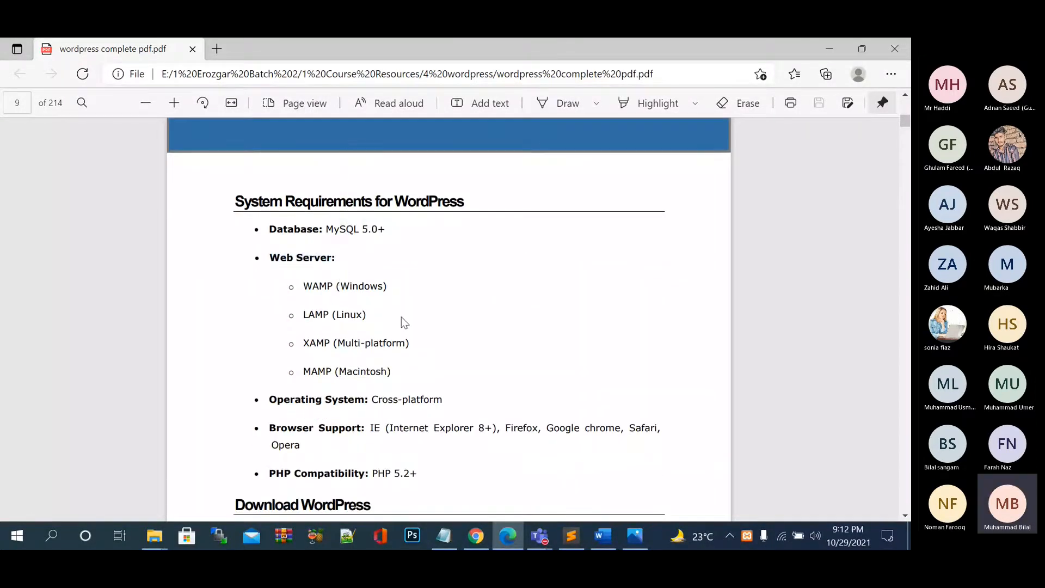
{"action": "scroll", "coordinate": [403, 321], "scroll_direction": "down", "scroll_amount": 1}
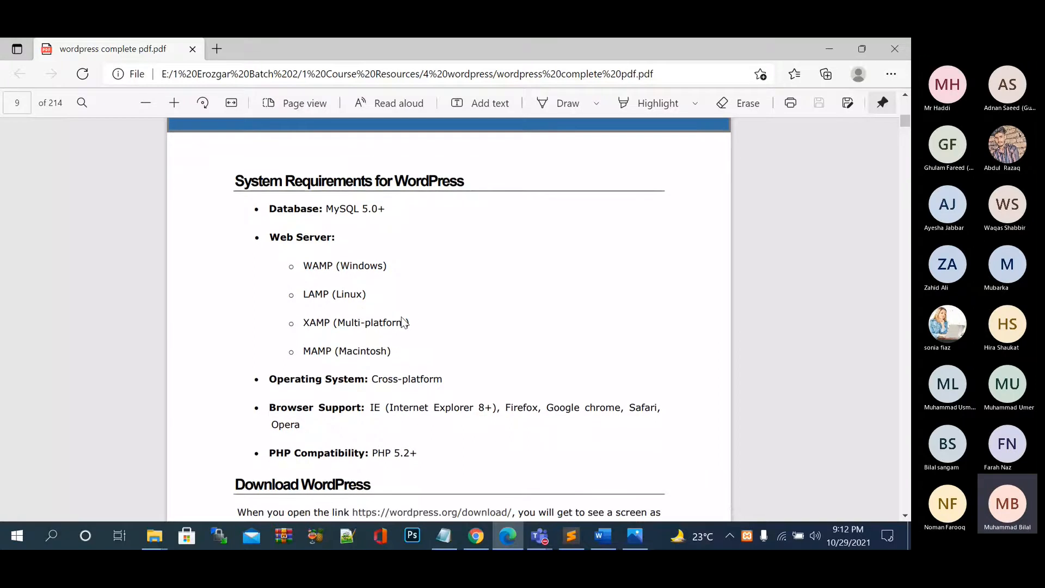
{"action": "double_click", "coordinate": [316, 323]}
{"action": "left_click", "coordinate": [374, 323]}
Continue past the Dashboard sections to page 20's chapter 4. GENERAL SETTING.
{"action": "scroll", "coordinate": [375, 322], "scroll_direction": "down", "scroll_amount": 8}
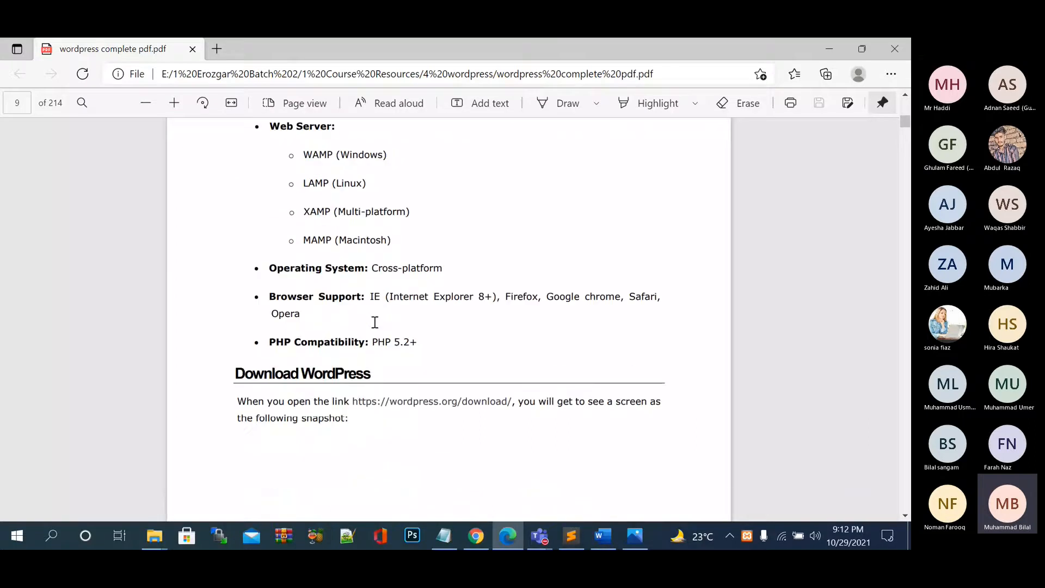
{"action": "scroll", "coordinate": [392, 345], "scroll_direction": "down", "scroll_amount": 5}
{"action": "scroll", "coordinate": [393, 345], "scroll_direction": "down", "scroll_amount": 10}
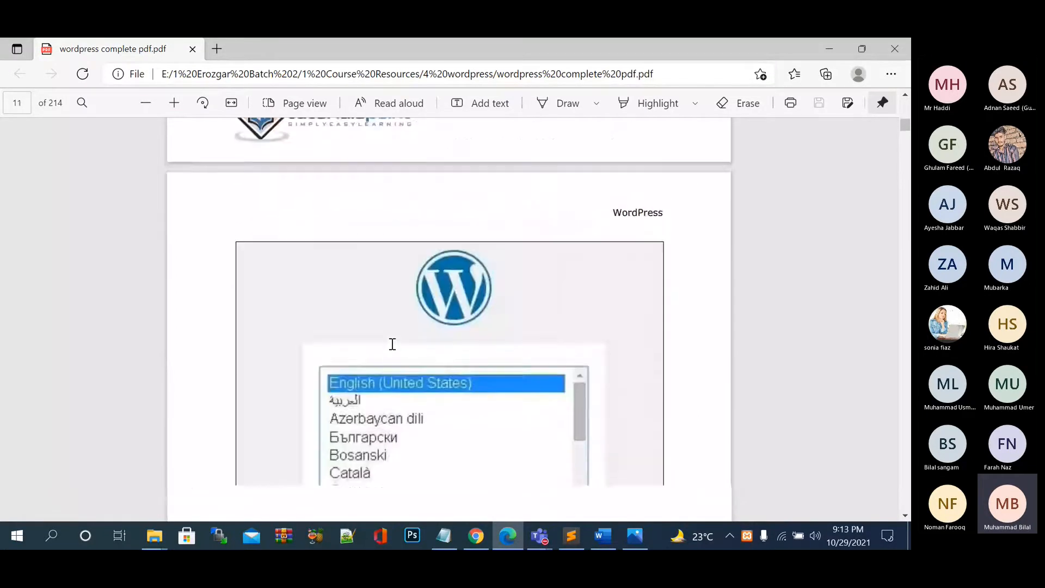
{"action": "scroll", "coordinate": [392, 345], "scroll_direction": "down", "scroll_amount": 10}
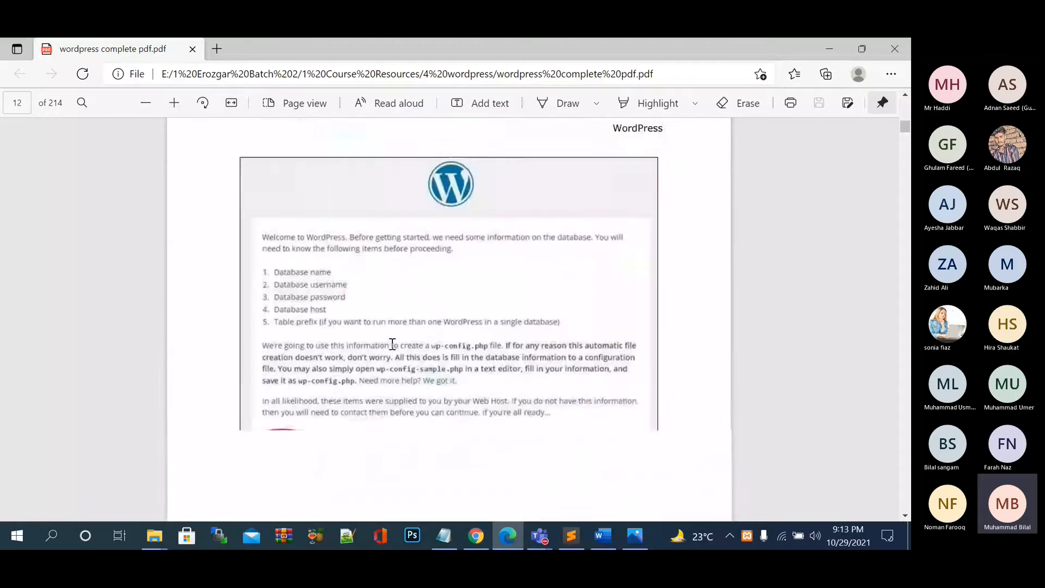
{"action": "scroll", "coordinate": [393, 345], "scroll_direction": "down", "scroll_amount": 5}
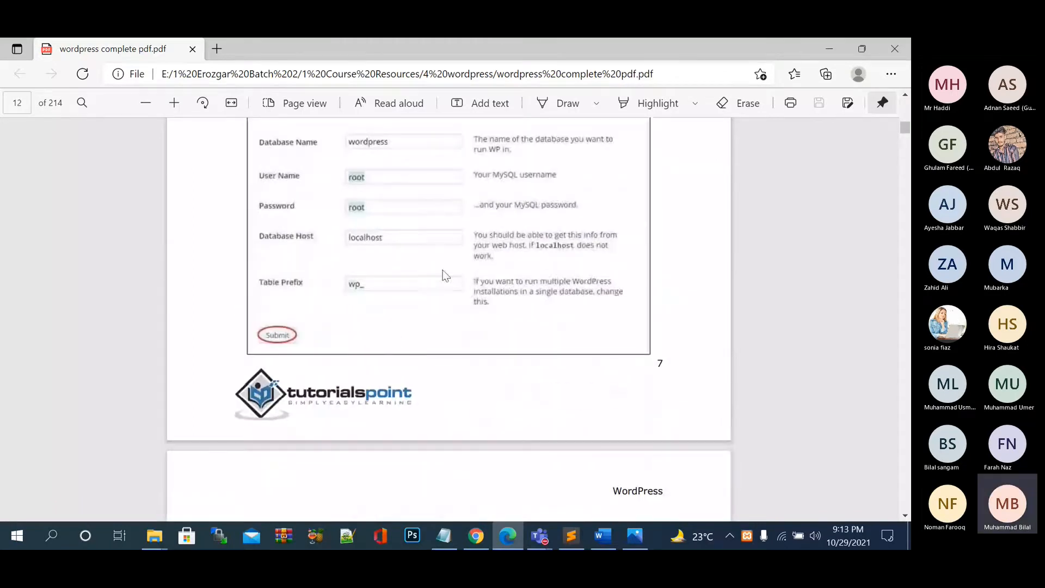
{"action": "scroll", "coordinate": [416, 293], "scroll_direction": "down", "scroll_amount": 3}
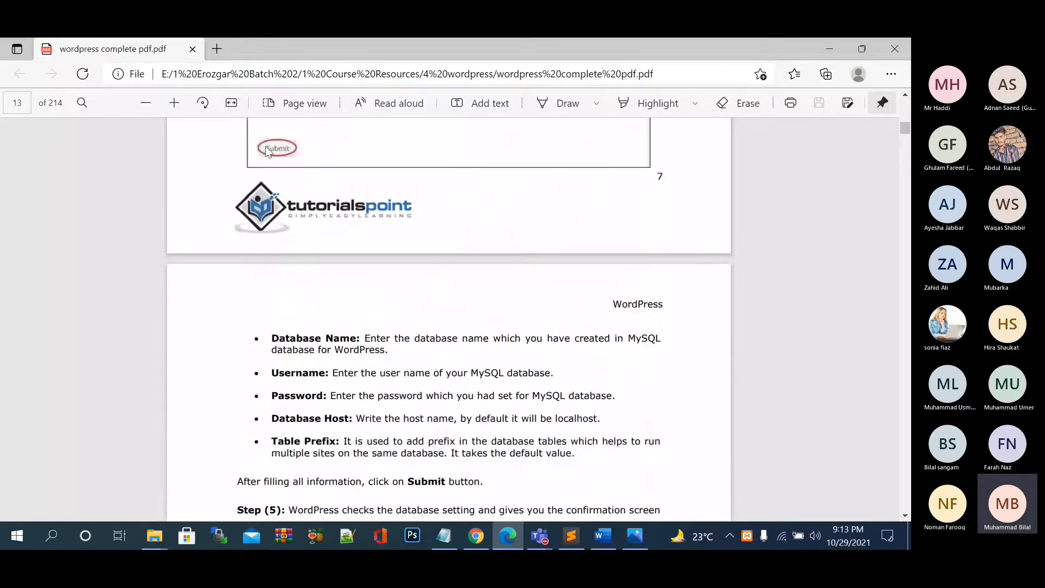
{"action": "scroll", "coordinate": [267, 151], "scroll_direction": "down", "scroll_amount": 5}
{"action": "scroll", "coordinate": [313, 254], "scroll_direction": "down", "scroll_amount": 2}
{"action": "scroll", "coordinate": [305, 297], "scroll_direction": "down", "scroll_amount": 6}
{"action": "scroll", "coordinate": [305, 296], "scroll_direction": "down", "scroll_amount": 4}
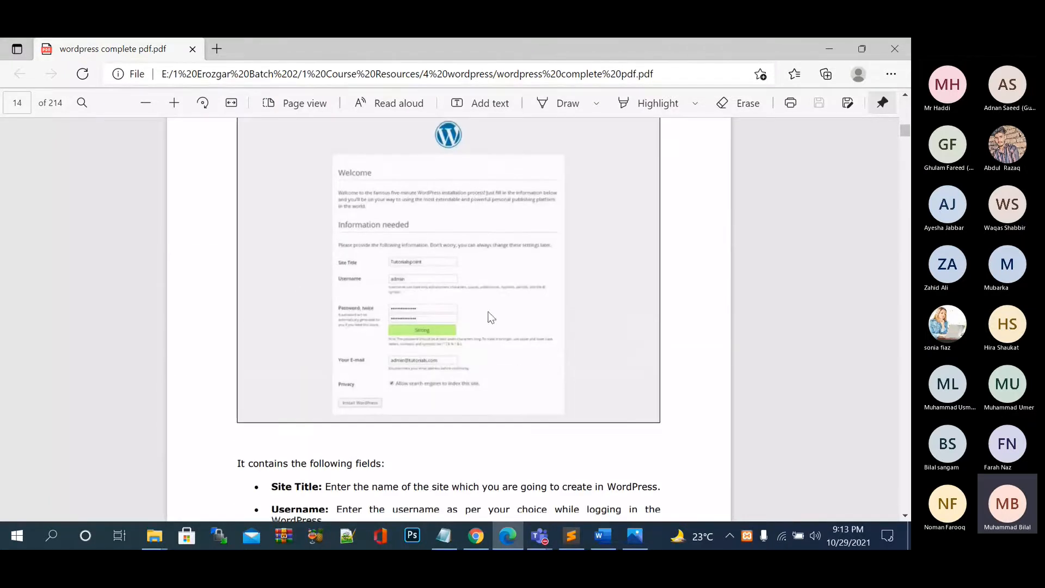
{"action": "scroll", "coordinate": [416, 292], "scroll_direction": "down", "scroll_amount": 15}
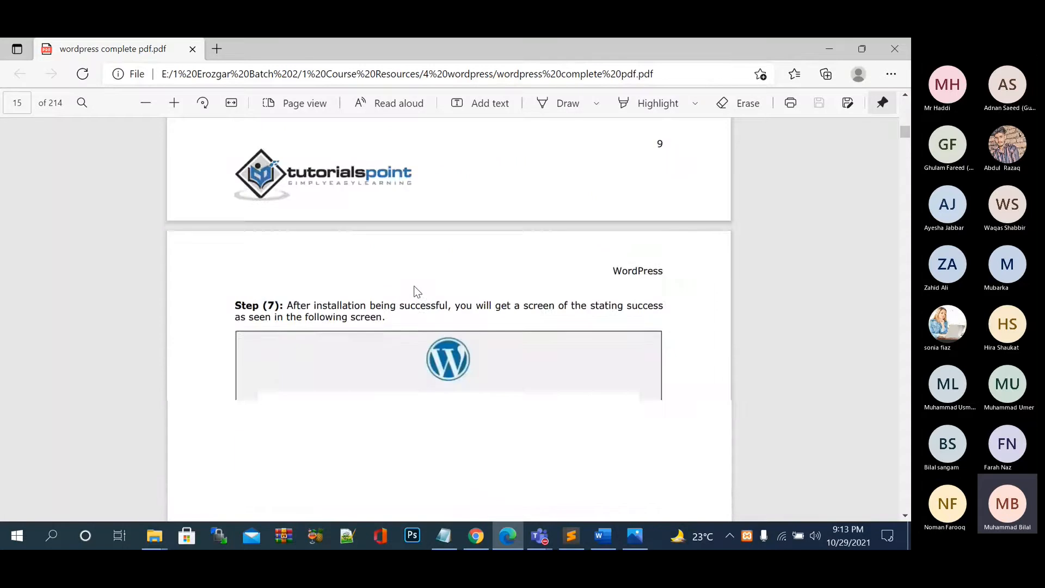
{"action": "scroll", "coordinate": [416, 291], "scroll_direction": "down", "scroll_amount": 10}
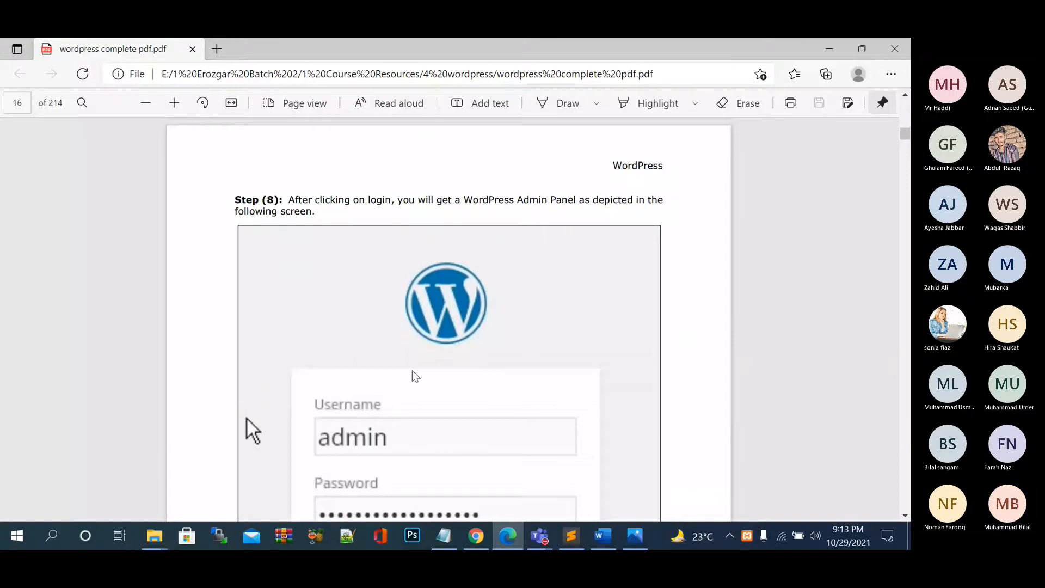
{"action": "scroll", "coordinate": [412, 372], "scroll_direction": "down", "scroll_amount": 3}
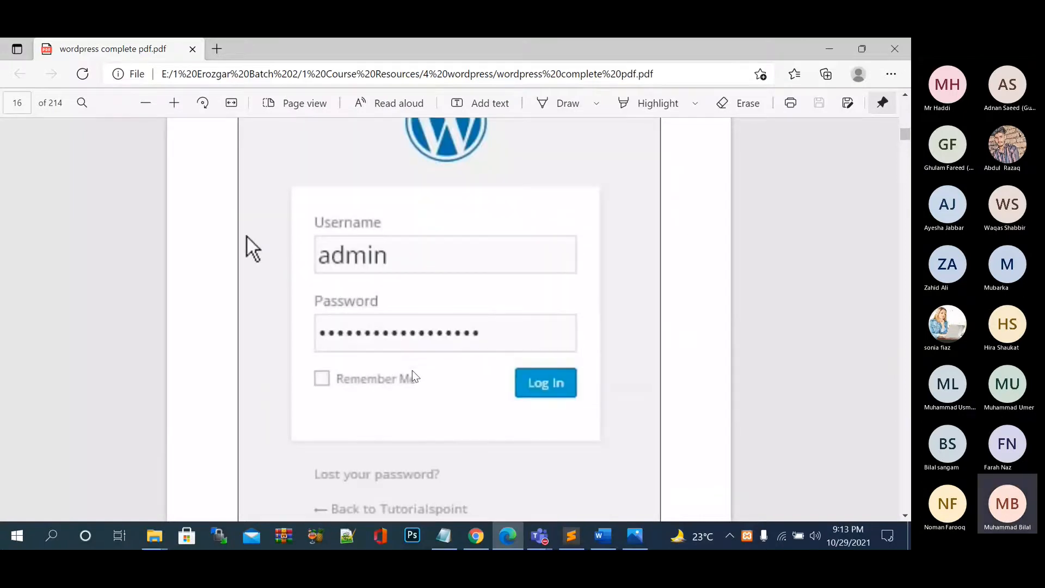
{"action": "scroll", "coordinate": [487, 302], "scroll_direction": "down", "scroll_amount": 7}
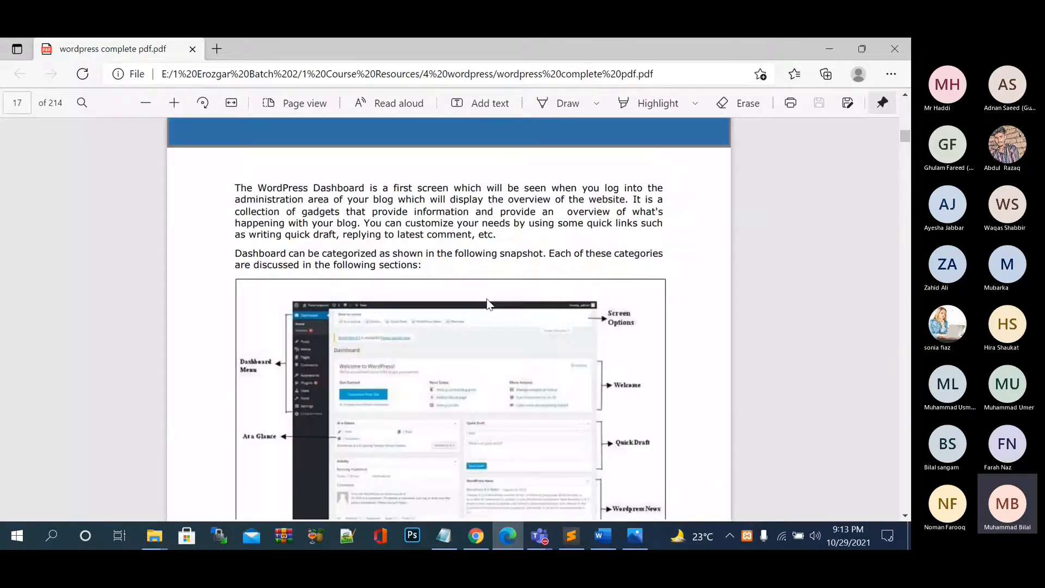
{"action": "scroll", "coordinate": [266, 255], "scroll_direction": "down", "scroll_amount": 2}
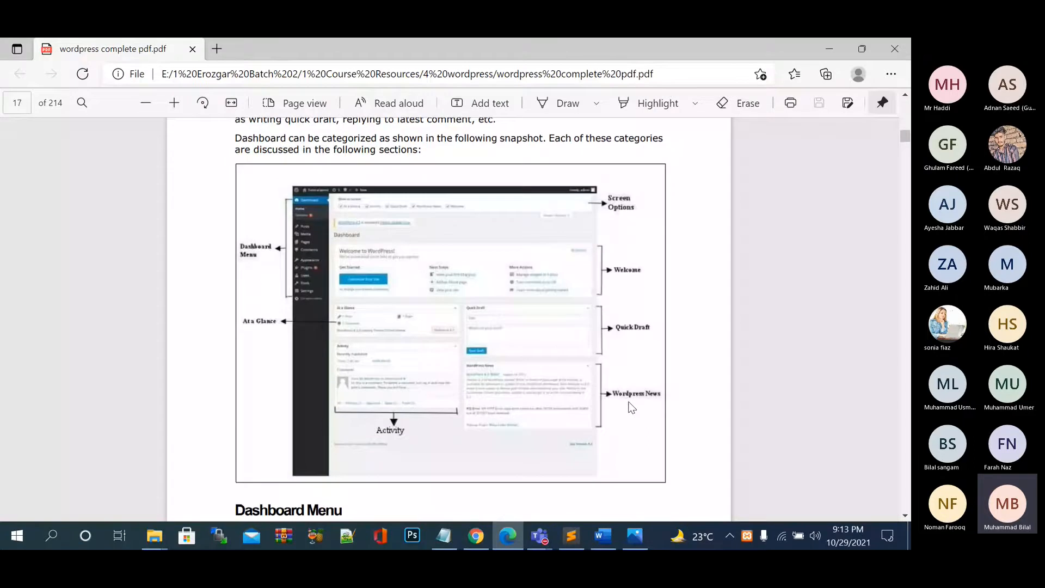
{"action": "scroll", "coordinate": [632, 408], "scroll_direction": "down", "scroll_amount": 6}
{"action": "scroll", "coordinate": [631, 408], "scroll_direction": "down", "scroll_amount": 8}
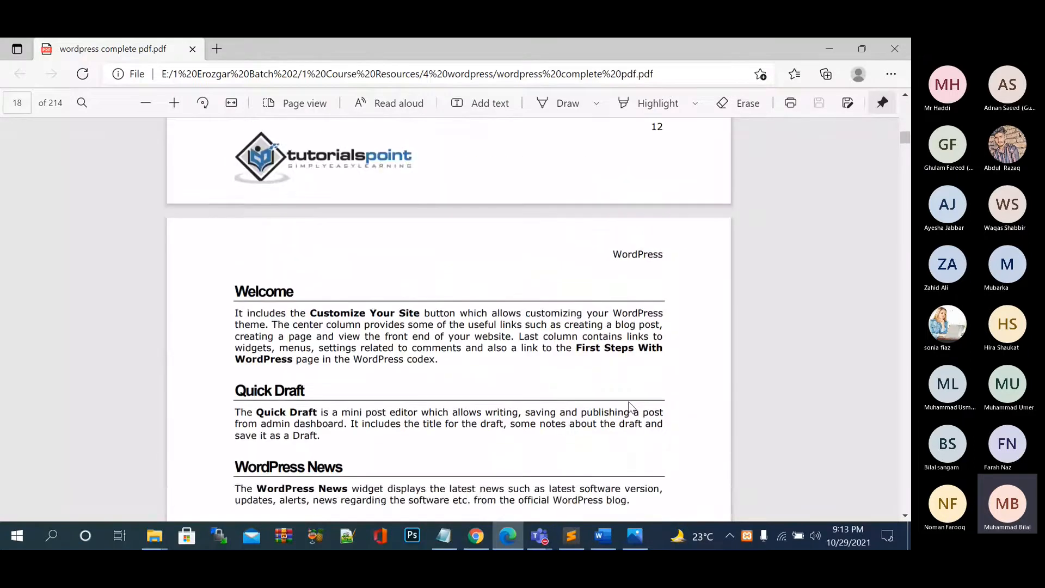
{"action": "scroll", "coordinate": [632, 409], "scroll_direction": "down", "scroll_amount": 3}
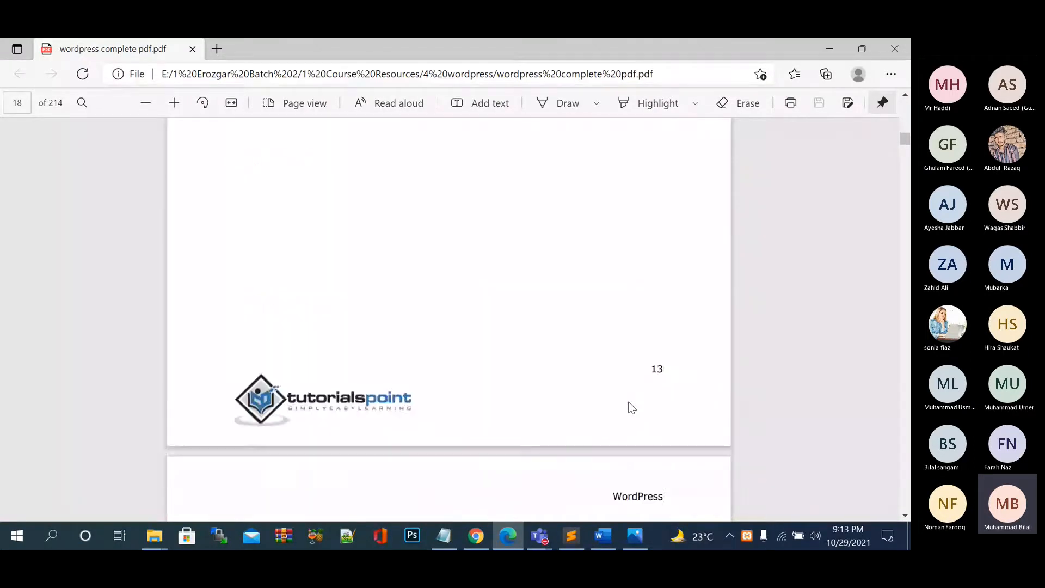
{"action": "scroll", "coordinate": [631, 408], "scroll_direction": "up", "scroll_amount": 5}
{"action": "scroll", "coordinate": [631, 407], "scroll_direction": "up", "scroll_amount": 1}
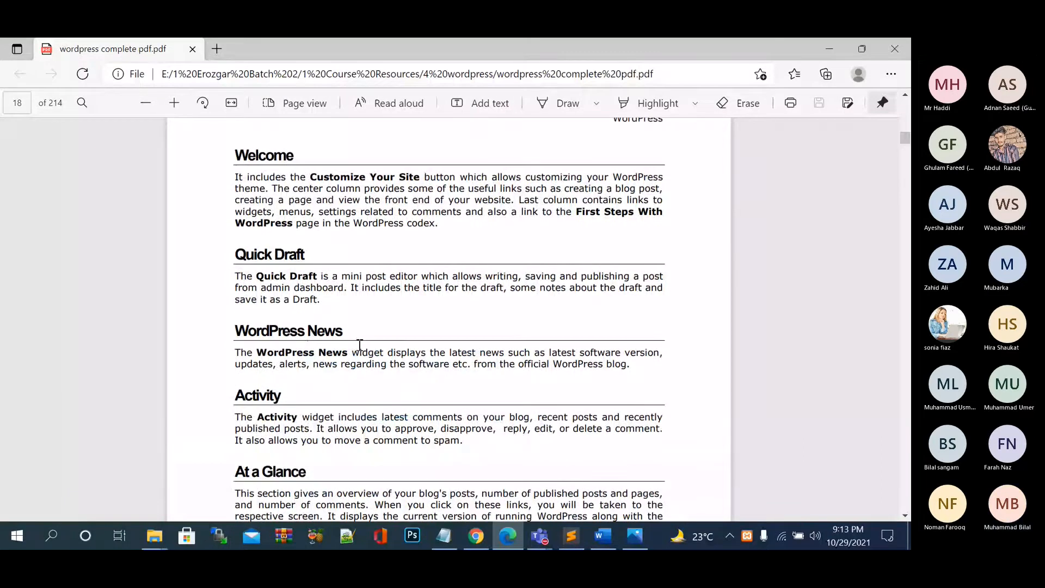
{"action": "scroll", "coordinate": [359, 345], "scroll_direction": "down", "scroll_amount": 8}
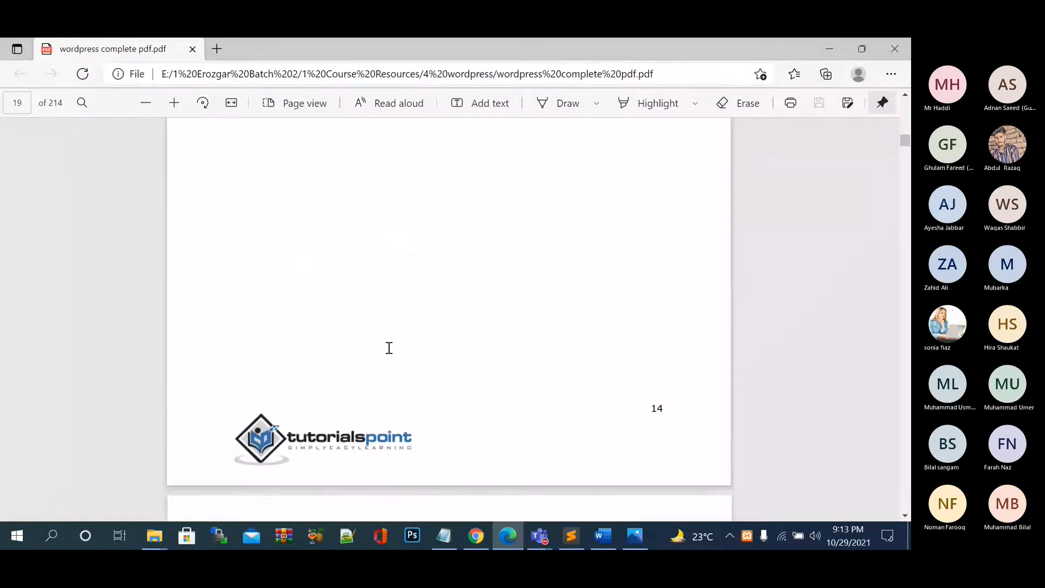
{"action": "scroll", "coordinate": [389, 348], "scroll_direction": "down", "scroll_amount": 1}
{"action": "scroll", "coordinate": [389, 348], "scroll_direction": "down", "scroll_amount": 5}
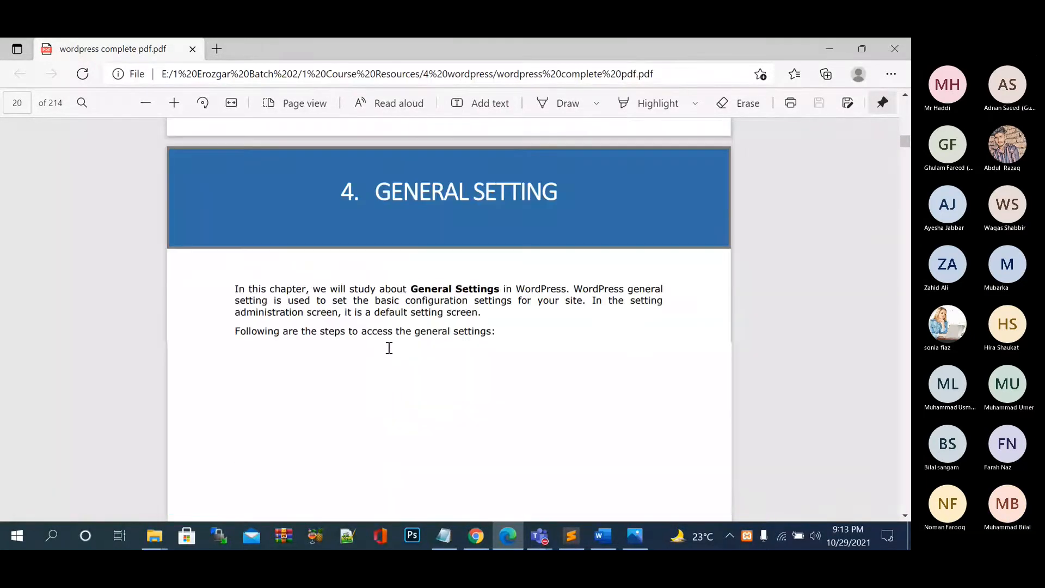
Read the PDF's General Settings fields, marking words in the Site Title and WordPress Address notes.
{"action": "scroll", "coordinate": [389, 347], "scroll_direction": "down", "scroll_amount": 9}
{"action": "scroll", "coordinate": [389, 348], "scroll_direction": "down", "scroll_amount": 4}
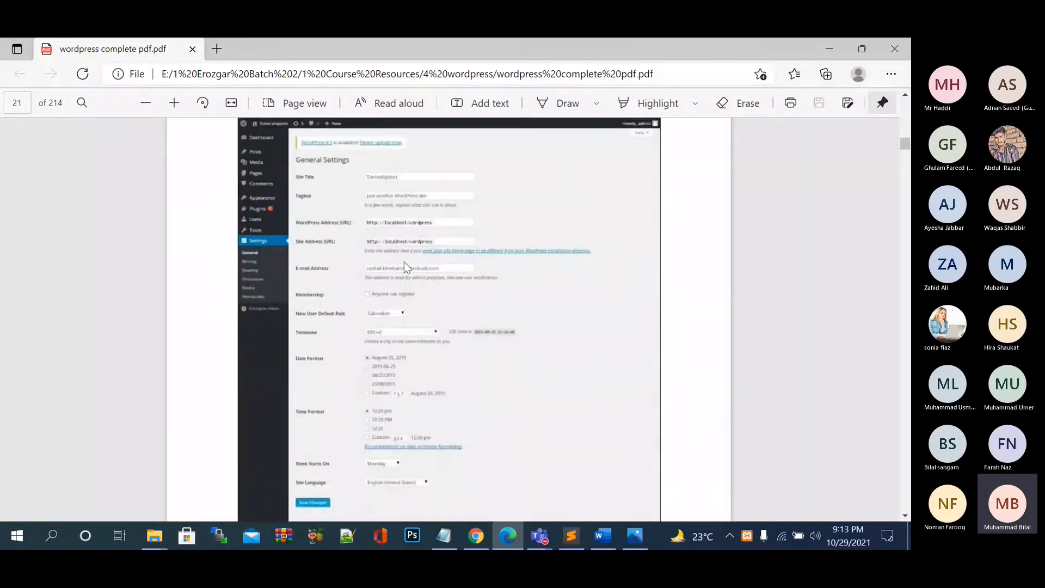
{"action": "scroll", "coordinate": [404, 261], "scroll_direction": "down", "scroll_amount": 8}
{"action": "scroll", "coordinate": [404, 261], "scroll_direction": "up", "scroll_amount": 2}
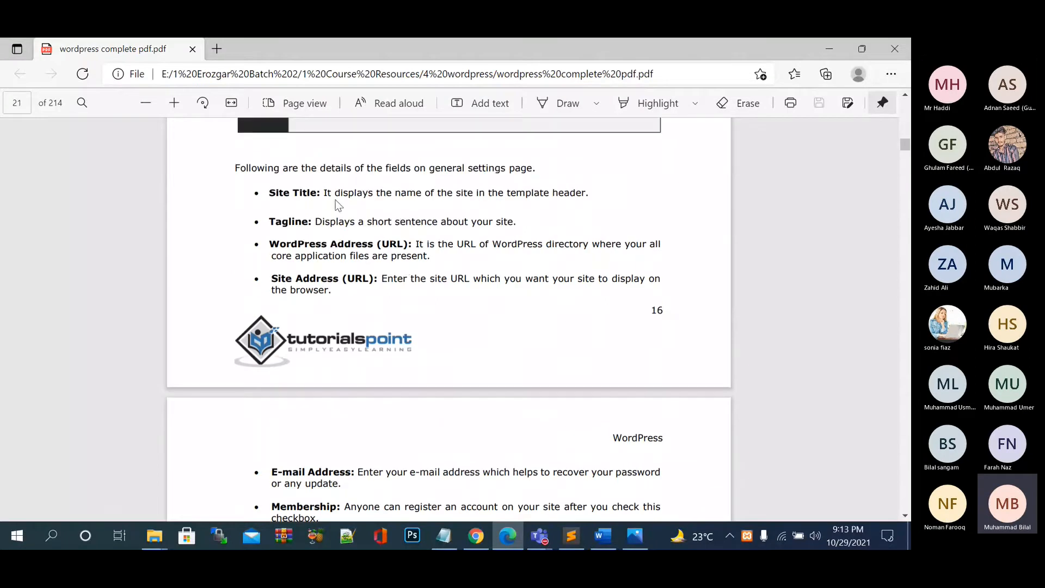
{"action": "double_click", "coordinate": [512, 220]}
{"action": "double_click", "coordinate": [447, 245]}
{"action": "left_click", "coordinate": [528, 250]}
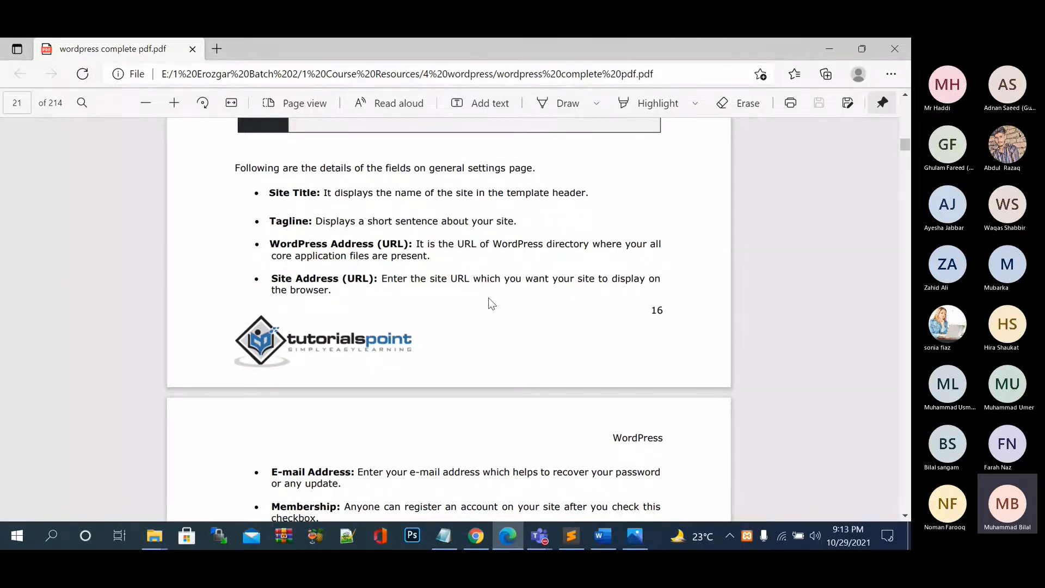
Read on to Step (3), then return to the store's General Settings in Chrome.
{"action": "scroll", "coordinate": [490, 301], "scroll_direction": "down", "scroll_amount": 3}
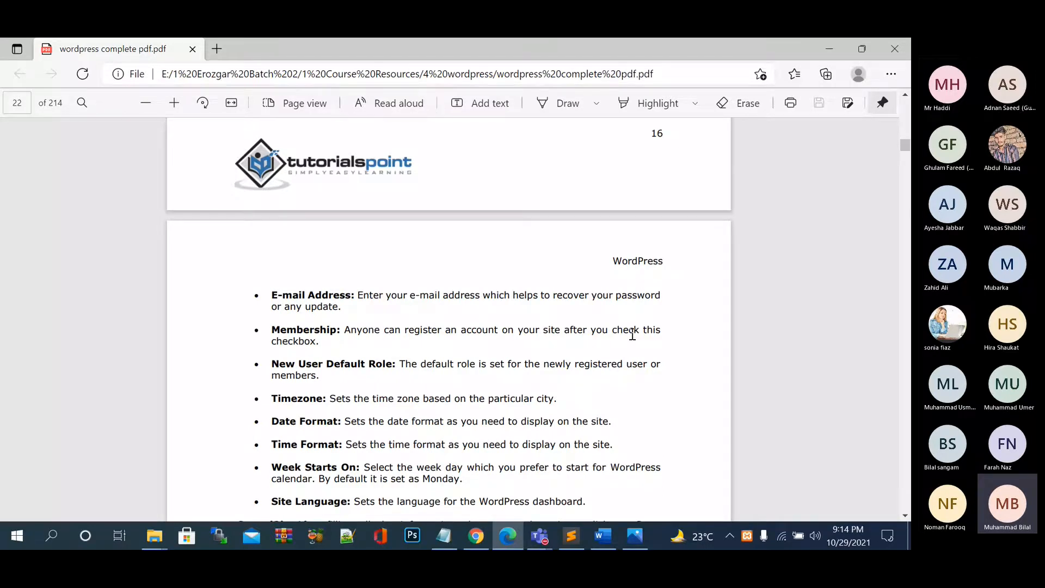
{"action": "scroll", "coordinate": [632, 334], "scroll_direction": "down", "scroll_amount": 1}
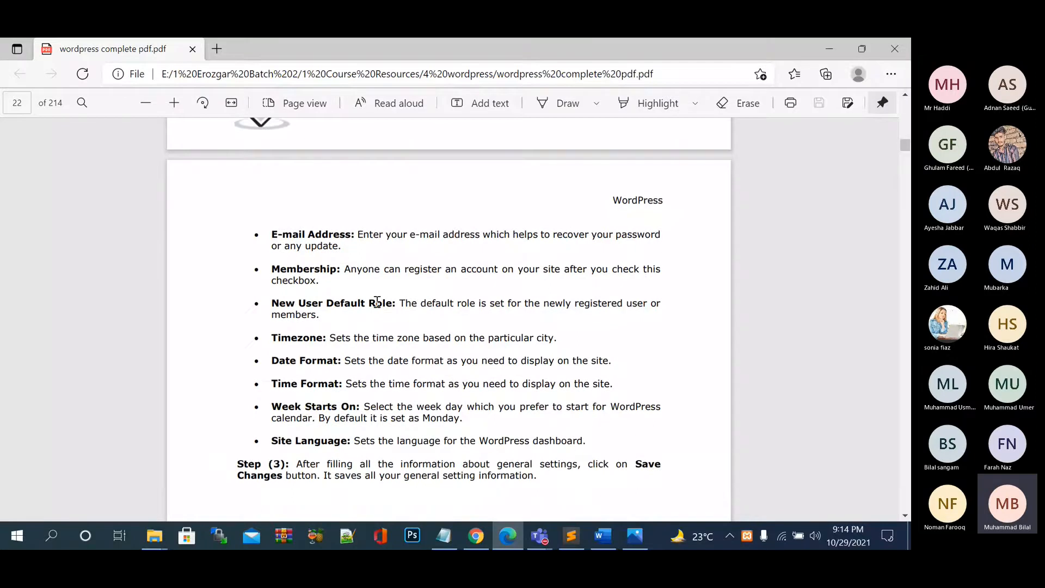
{"action": "scroll", "coordinate": [470, 327], "scroll_direction": "down", "scroll_amount": 1}
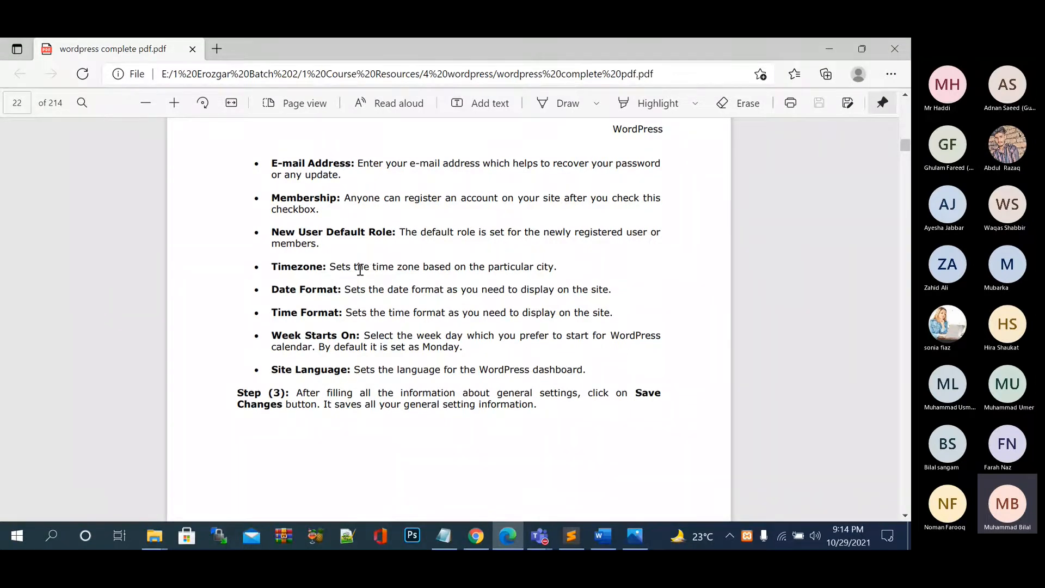
{"action": "left_click", "coordinate": [473, 547]}
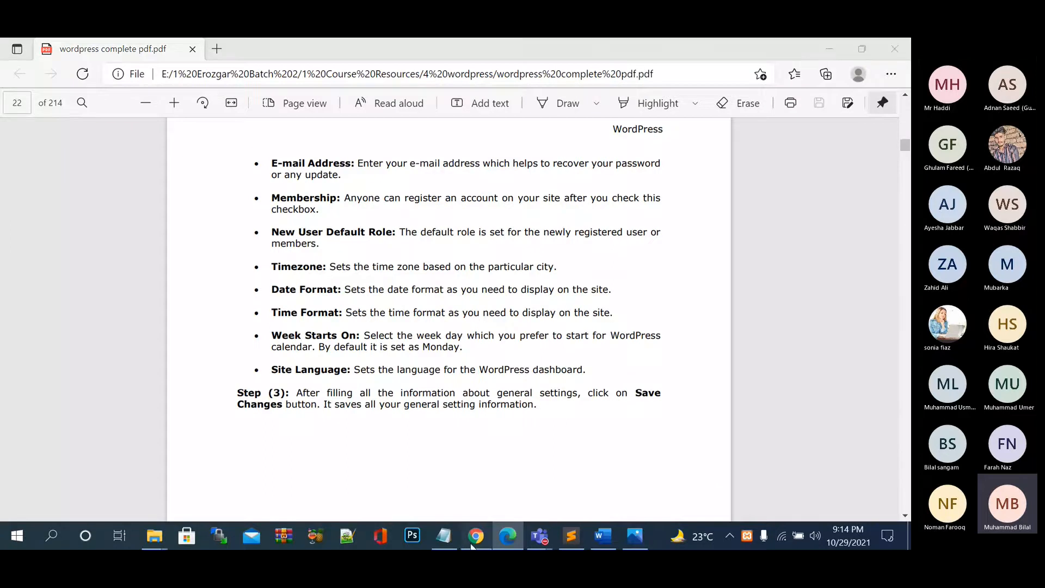
{"action": "scroll", "coordinate": [401, 440], "scroll_direction": "down", "scroll_amount": 3}
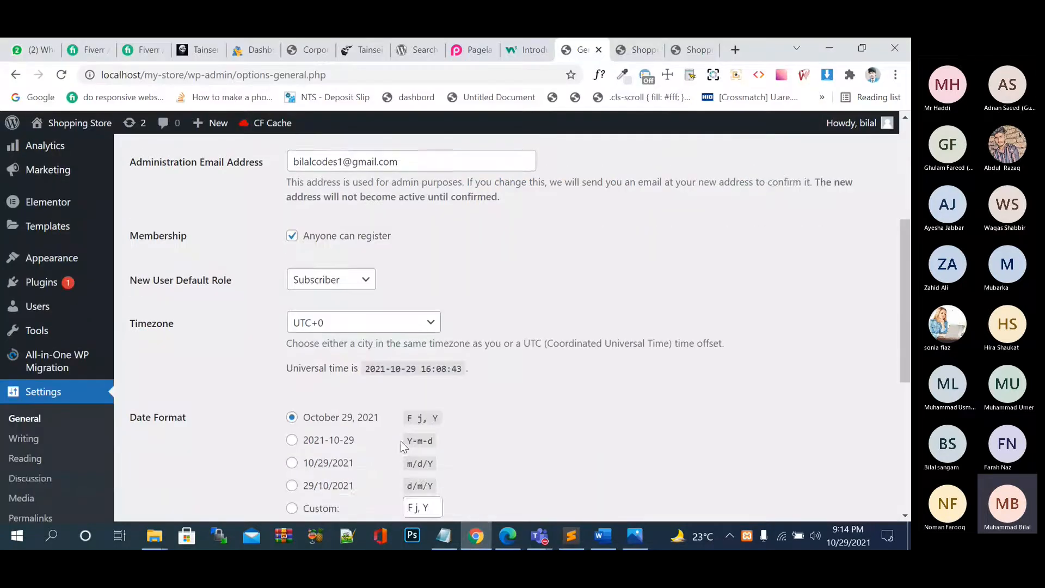
Browse the timezone dropdown, typing 'paris' and 'kalis' to jump between city entries.
{"action": "left_click", "coordinate": [427, 203]}
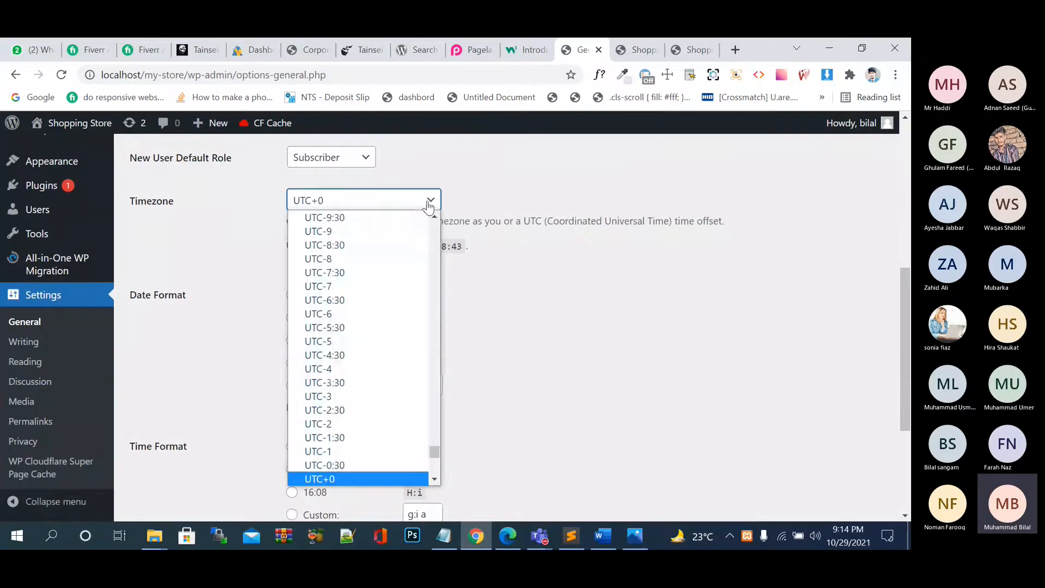
{"action": "scroll", "coordinate": [405, 369], "scroll_direction": "down", "scroll_amount": 5}
{"action": "scroll", "coordinate": [402, 369], "scroll_direction": "up", "scroll_amount": 15}
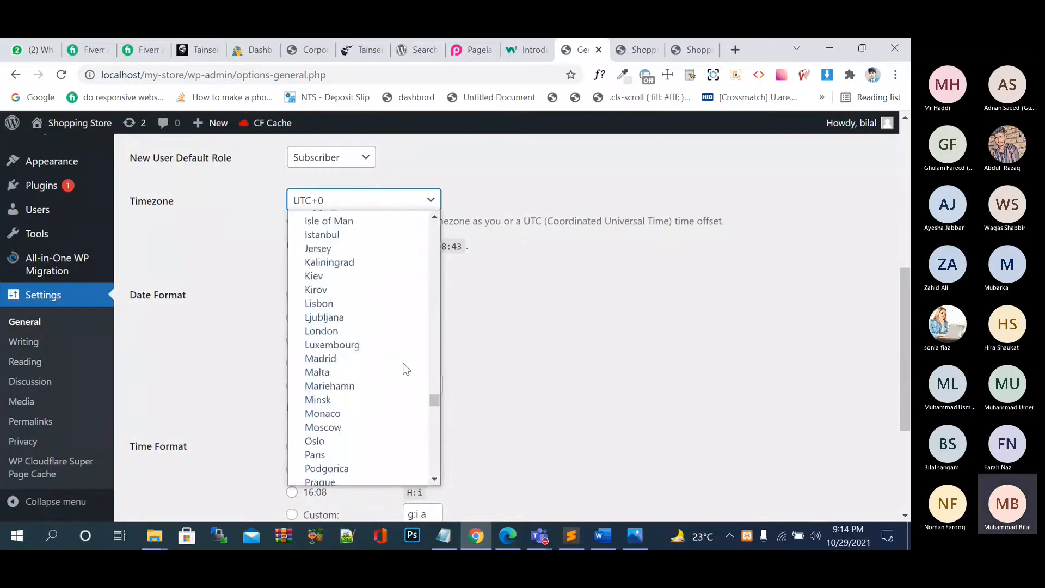
{"action": "left_click", "coordinate": [536, 355]}
{"action": "left_click", "coordinate": [410, 203]}
{"action": "scroll", "coordinate": [402, 276], "scroll_direction": "up", "scroll_amount": 20}
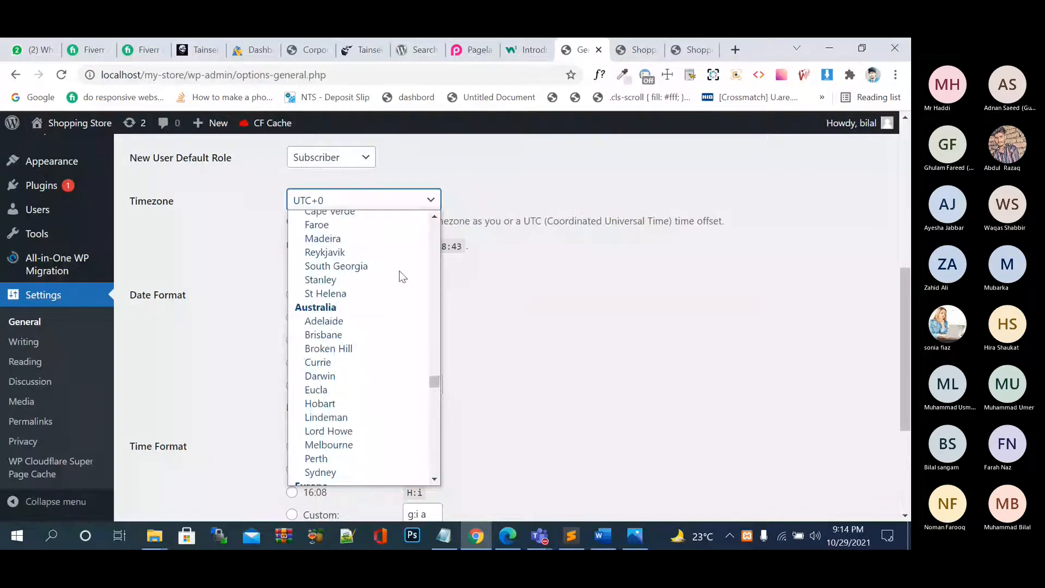
{"action": "scroll", "coordinate": [393, 281], "scroll_direction": "up", "scroll_amount": 20}
{"action": "type", "text": "paris"}
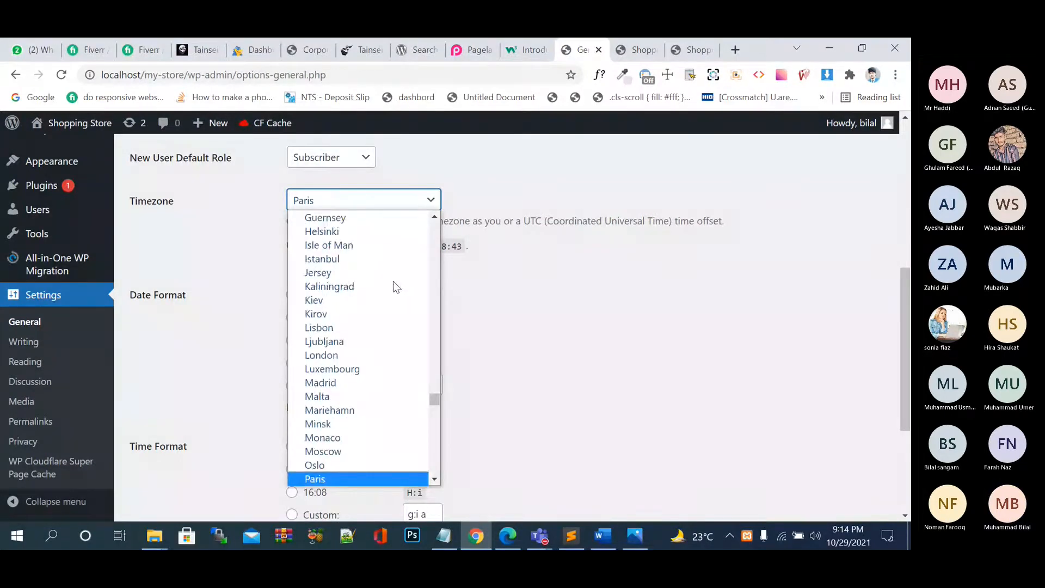
{"action": "scroll", "coordinate": [393, 281], "scroll_direction": "down", "scroll_amount": 5}
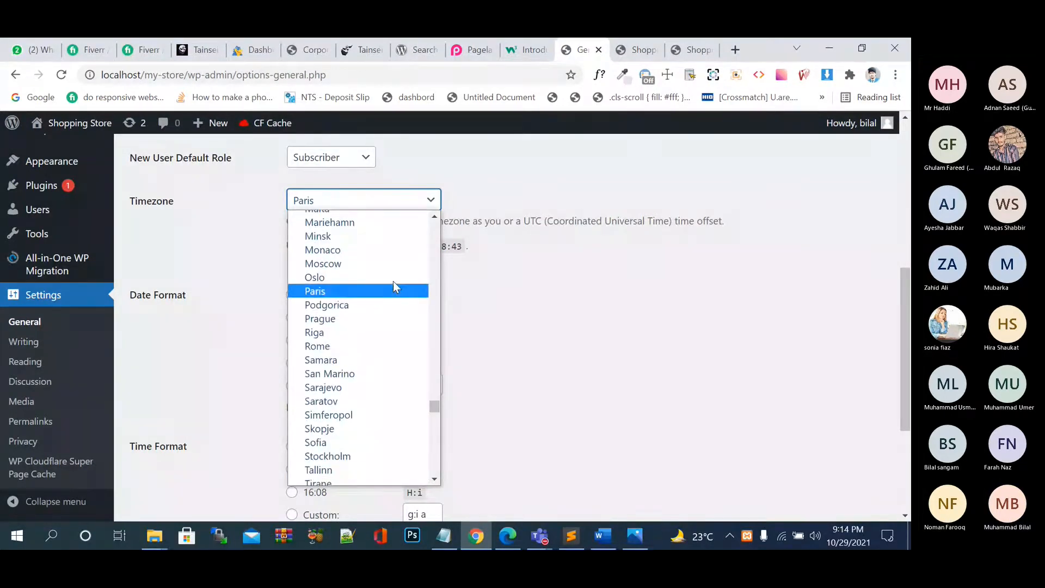
{"action": "scroll", "coordinate": [393, 280], "scroll_direction": "down", "scroll_amount": 3}
{"action": "type", "text": "ka"}
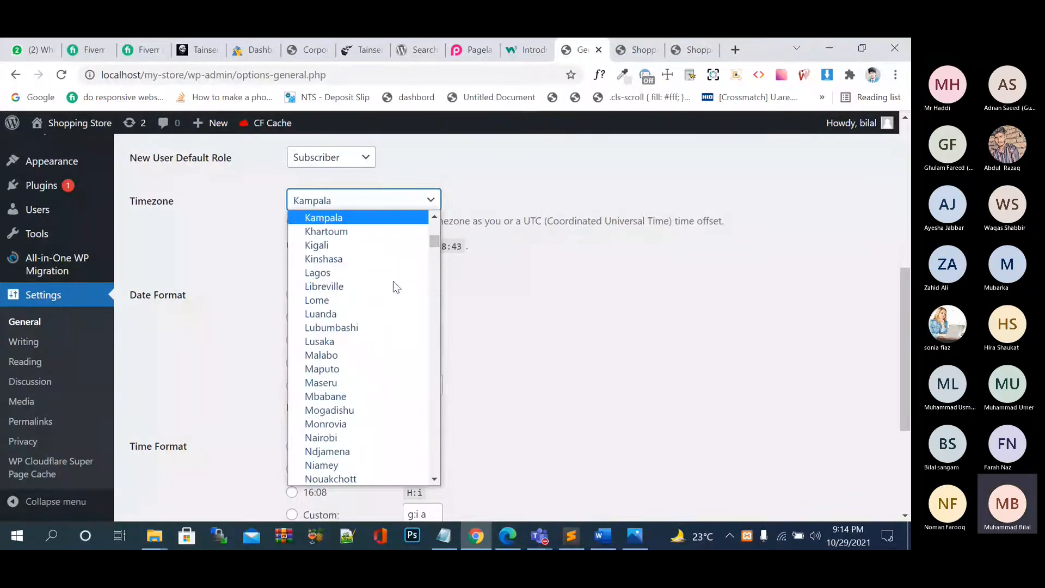
{"action": "type", "text": "l"}
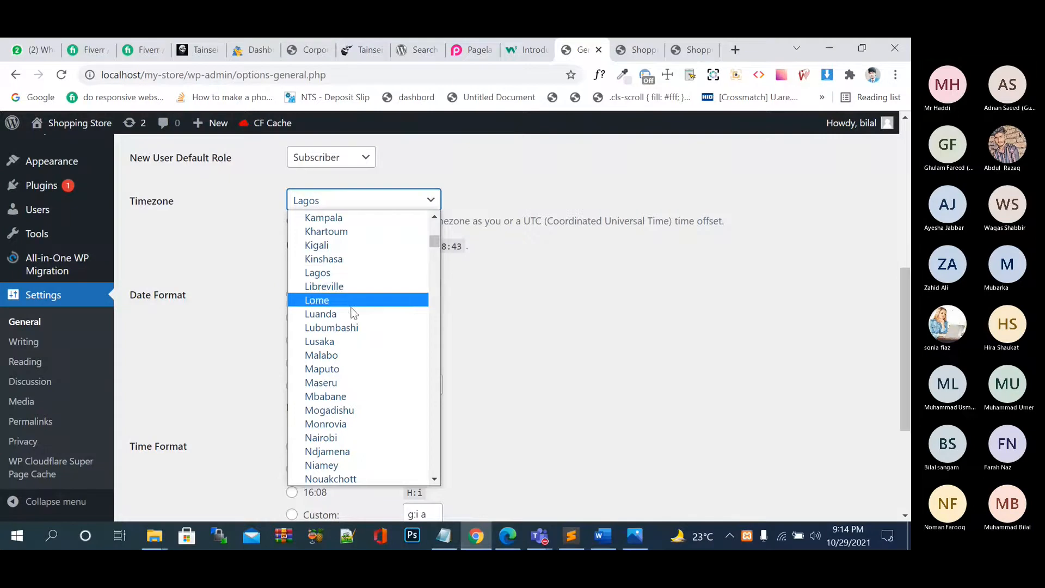
{"action": "type", "text": "is"}
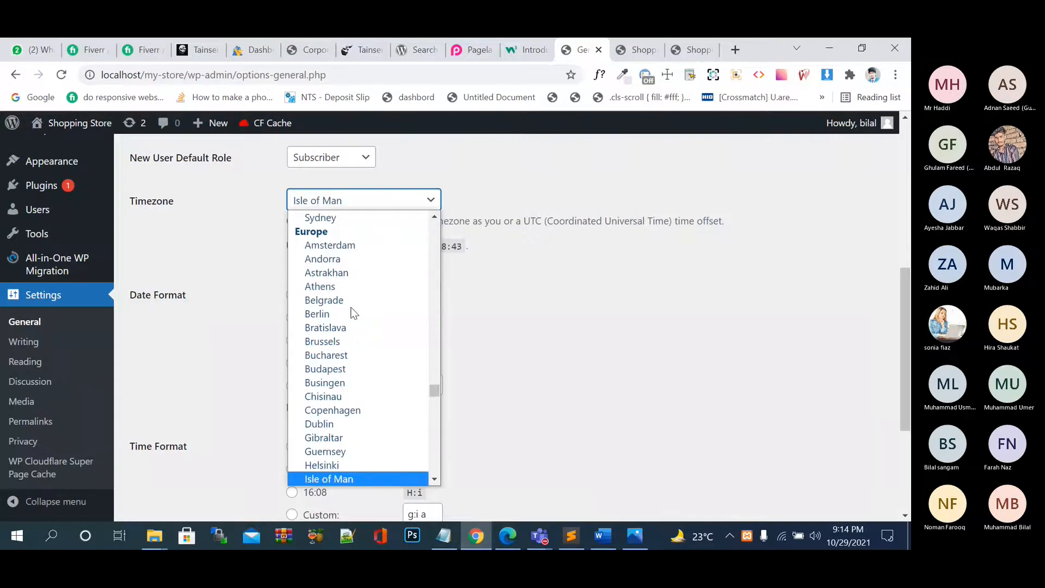
{"action": "scroll", "coordinate": [352, 313], "scroll_direction": "down", "scroll_amount": 5}
{"action": "scroll", "coordinate": [353, 313], "scroll_direction": "down", "scroll_amount": 2}
{"action": "scroll", "coordinate": [352, 313], "scroll_direction": "down", "scroll_amount": 4}
{"action": "scroll", "coordinate": [352, 313], "scroll_direction": "down", "scroll_amount": 5}
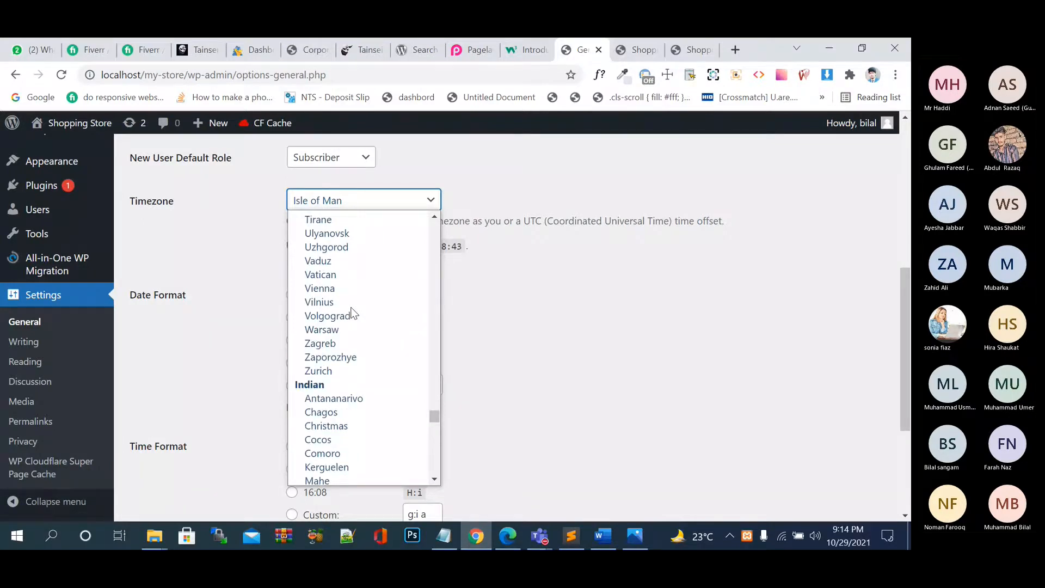
{"action": "scroll", "coordinate": [358, 344], "scroll_direction": "down", "scroll_amount": 15}
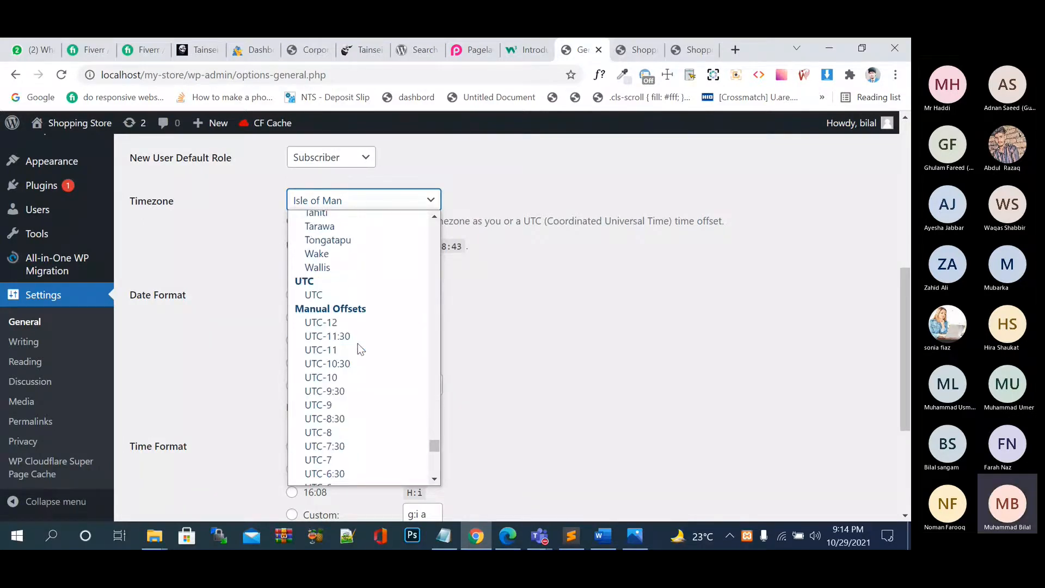
{"action": "scroll", "coordinate": [357, 344], "scroll_direction": "up", "scroll_amount": 20}
{"action": "left_click", "coordinate": [583, 354]}
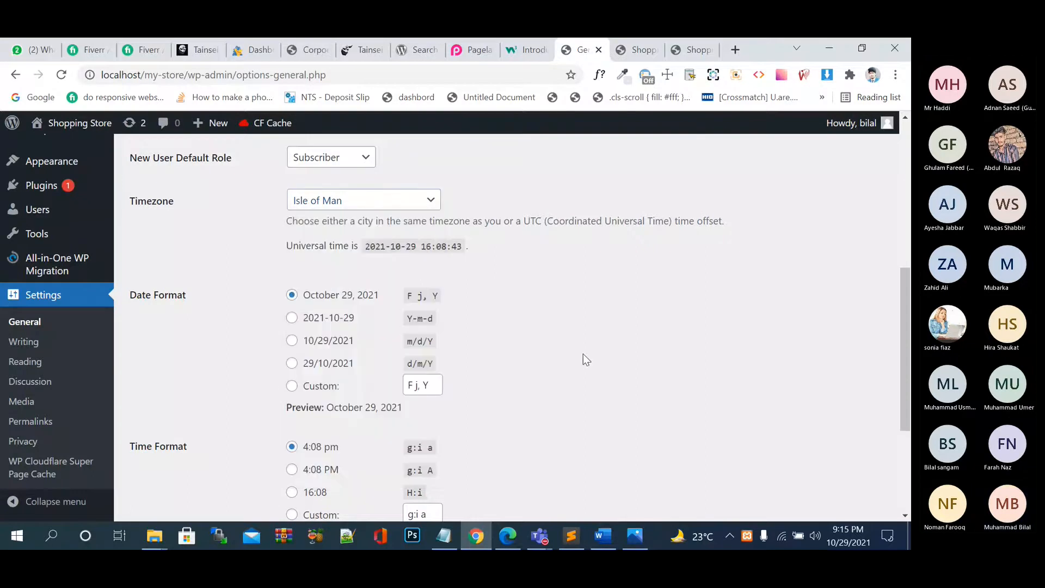
Scroll the timezone list down to the UTC offsets and select UTC+0.
{"action": "left_click", "coordinate": [336, 212]}
{"action": "scroll", "coordinate": [354, 260], "scroll_direction": "up", "scroll_amount": 15}
{"action": "scroll", "coordinate": [359, 263], "scroll_direction": "up", "scroll_amount": 20}
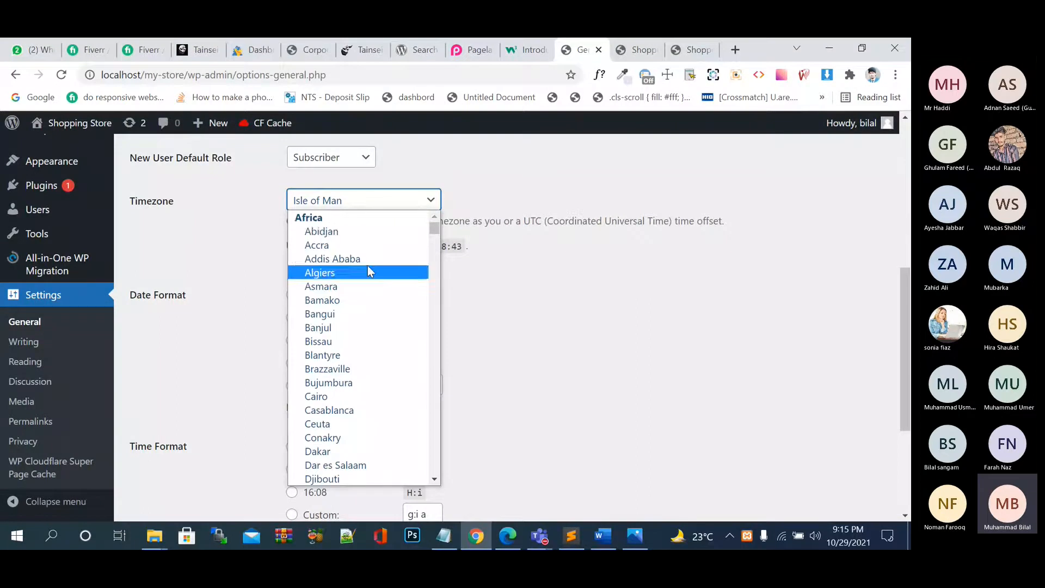
{"action": "scroll", "coordinate": [354, 343], "scroll_direction": "down", "scroll_amount": 5}
{"action": "scroll", "coordinate": [351, 339], "scroll_direction": "down", "scroll_amount": 3}
{"action": "scroll", "coordinate": [360, 354], "scroll_direction": "down", "scroll_amount": 8}
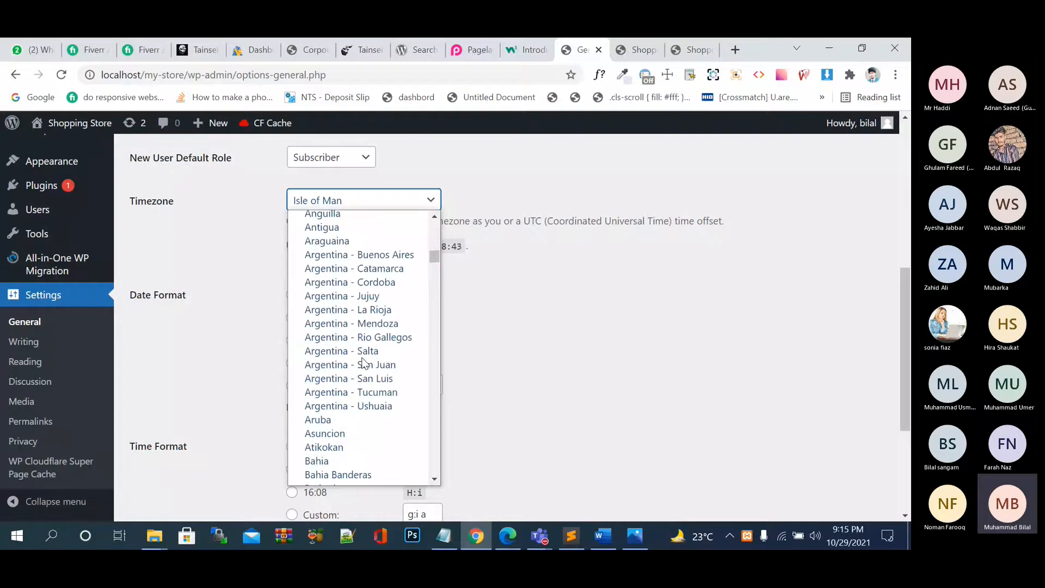
{"action": "left_click", "coordinate": [536, 330]}
{"action": "left_click", "coordinate": [355, 206]}
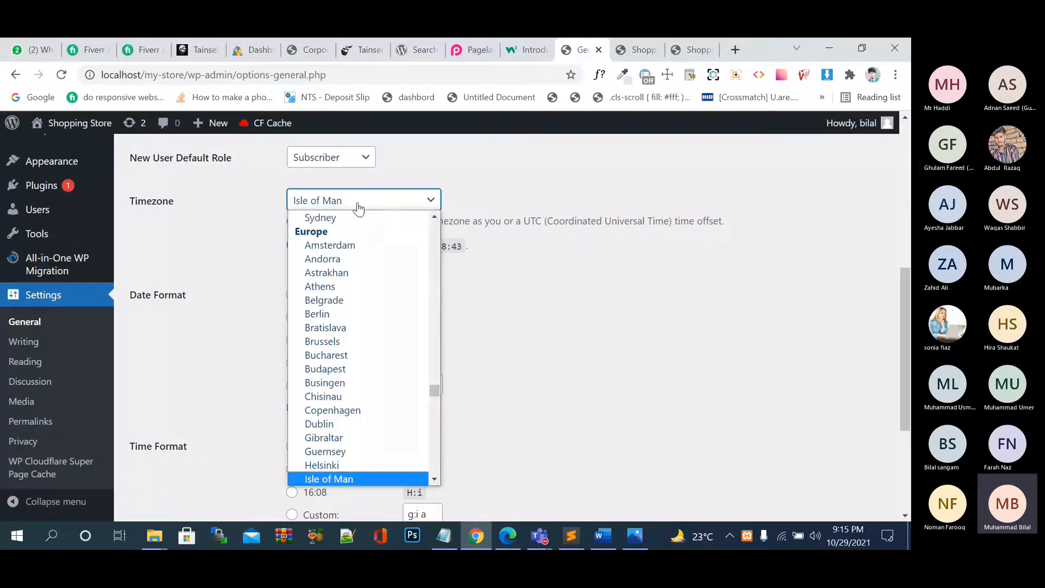
{"action": "scroll", "coordinate": [412, 382], "scroll_direction": "down", "scroll_amount": 20}
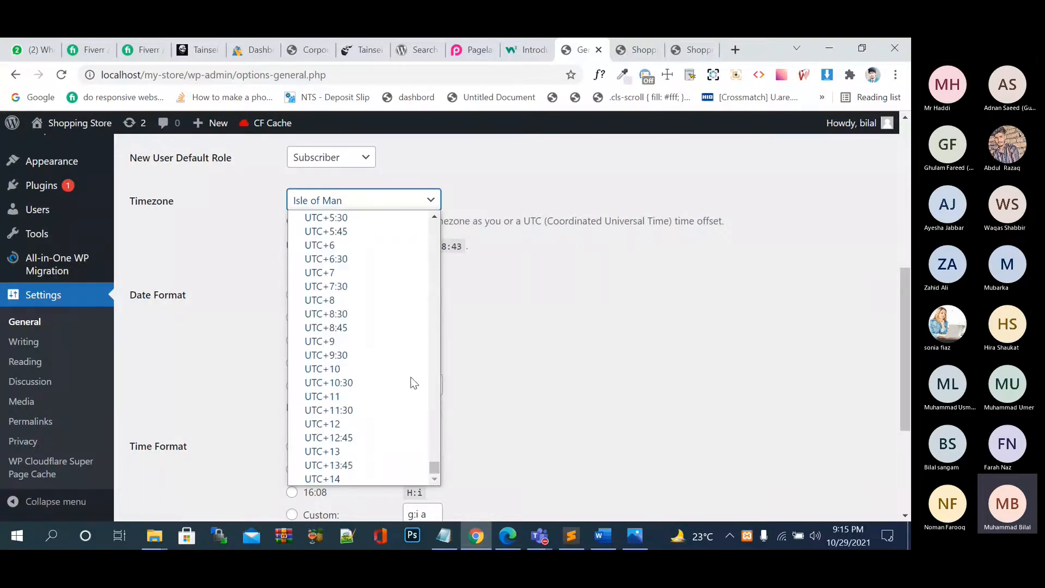
{"action": "scroll", "coordinate": [356, 357], "scroll_direction": "up", "scroll_amount": 7}
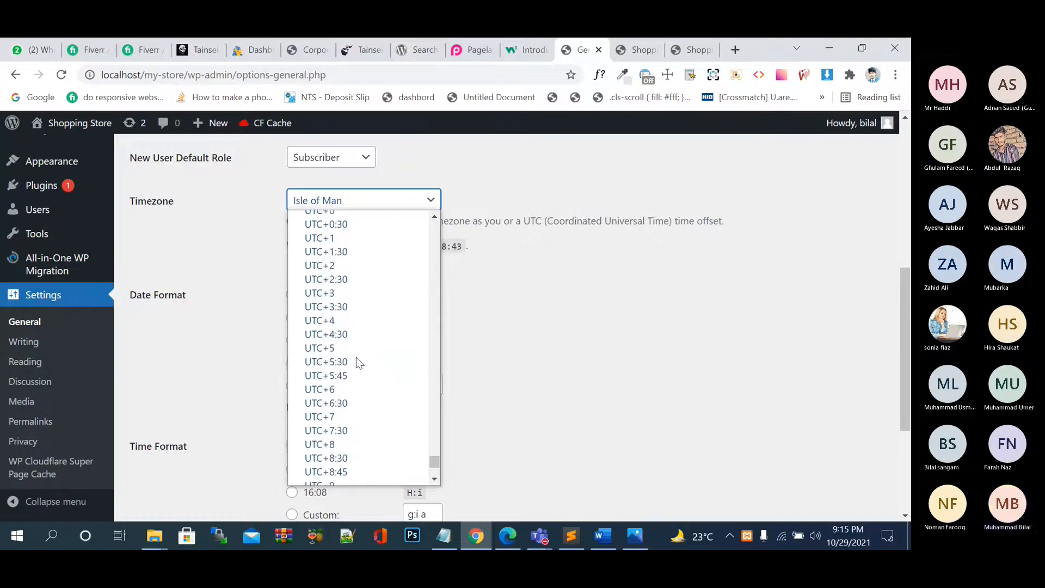
{"action": "scroll", "coordinate": [356, 357], "scroll_direction": "up", "scroll_amount": 4}
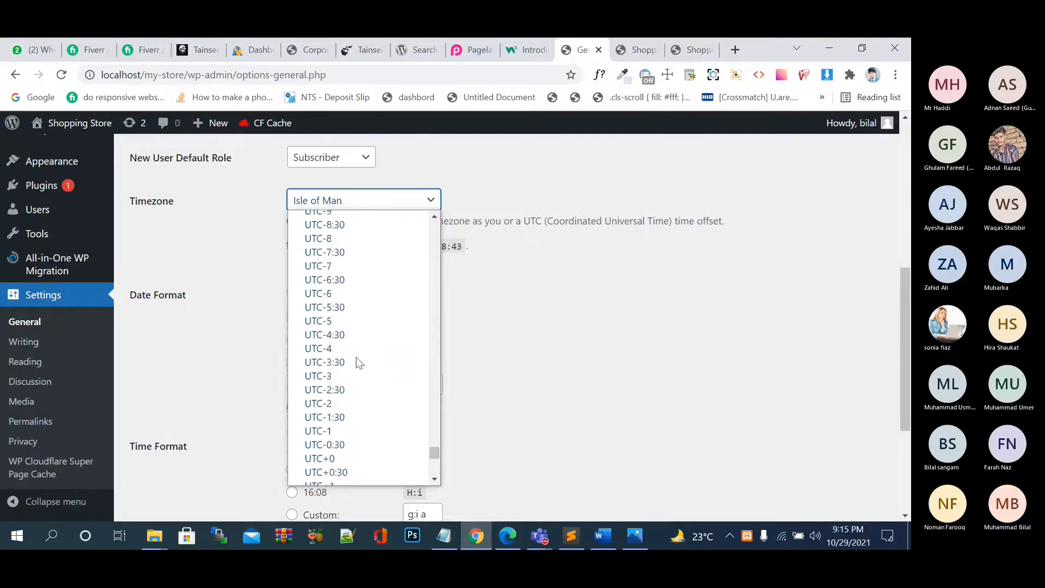
{"action": "scroll", "coordinate": [356, 357], "scroll_direction": "up", "scroll_amount": 3}
{"action": "scroll", "coordinate": [356, 357], "scroll_direction": "down", "scroll_amount": 5}
{"action": "scroll", "coordinate": [356, 358], "scroll_direction": "down", "scroll_amount": 3}
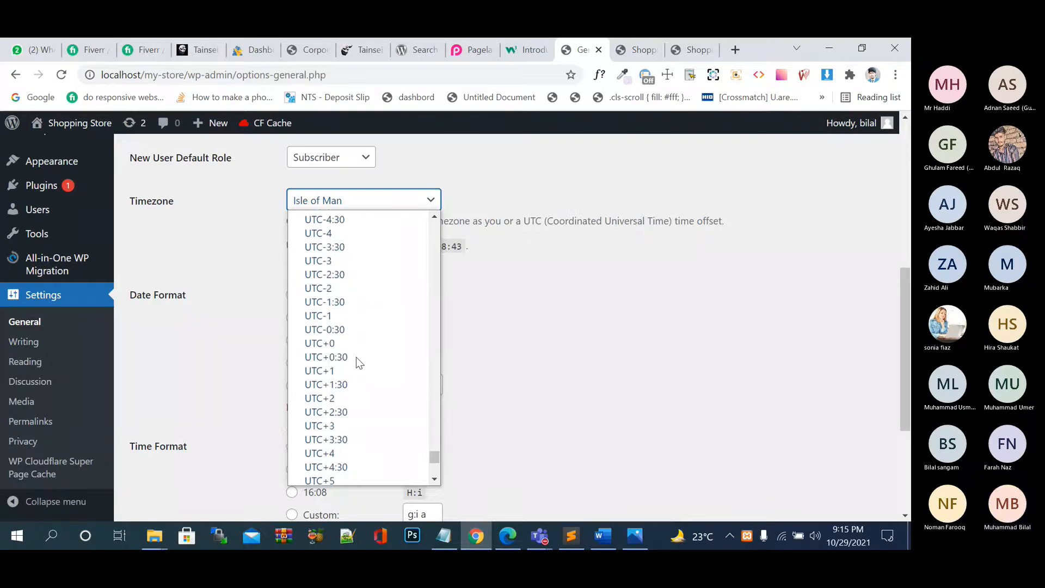
{"action": "scroll", "coordinate": [334, 299], "scroll_direction": "down", "scroll_amount": 1}
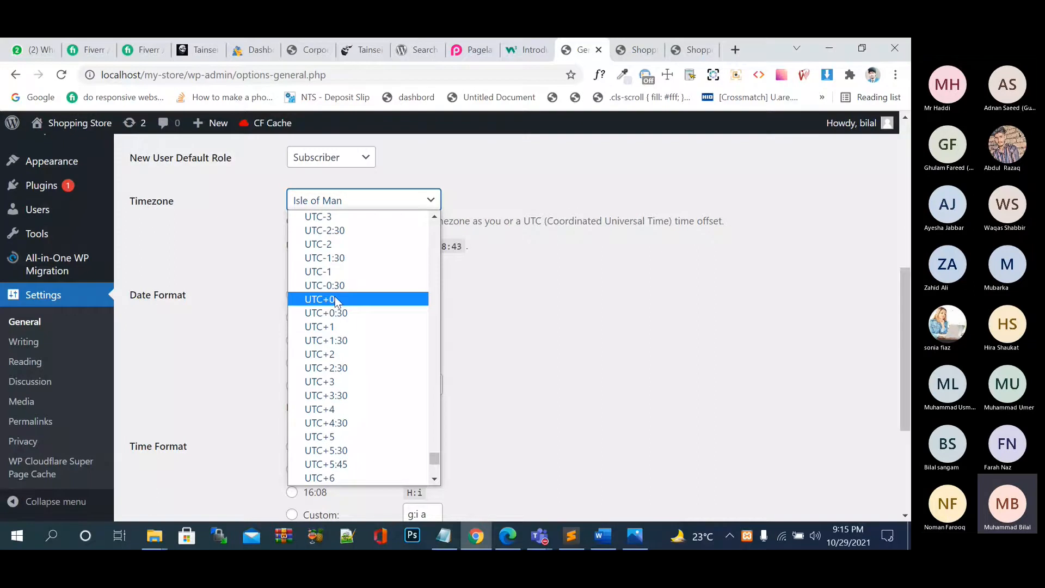
{"action": "left_click", "coordinate": [335, 299]}
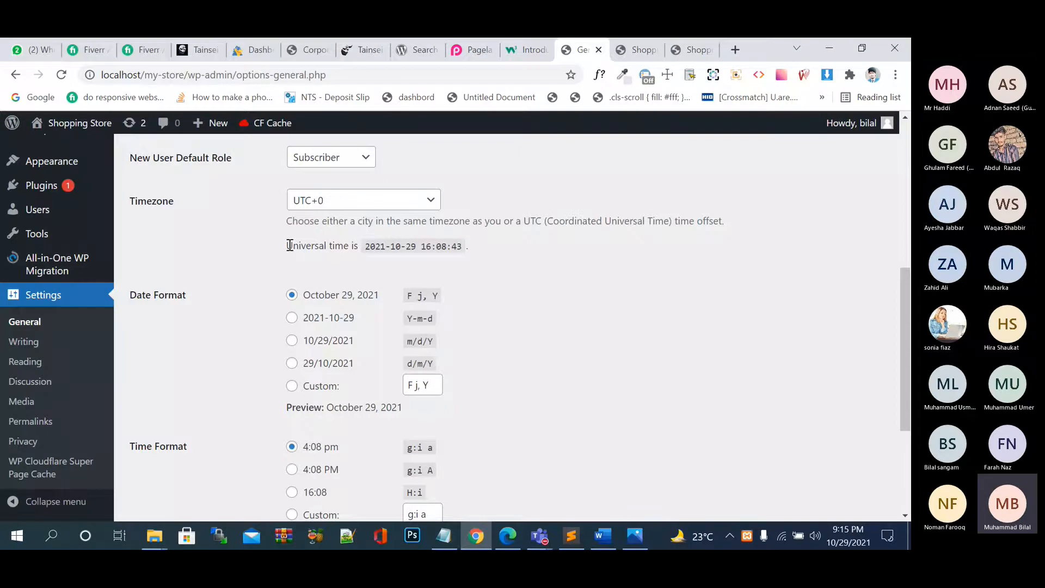
{"action": "left_click", "coordinate": [381, 200]}
{"action": "scroll", "coordinate": [387, 292], "scroll_direction": "up", "scroll_amount": 3}
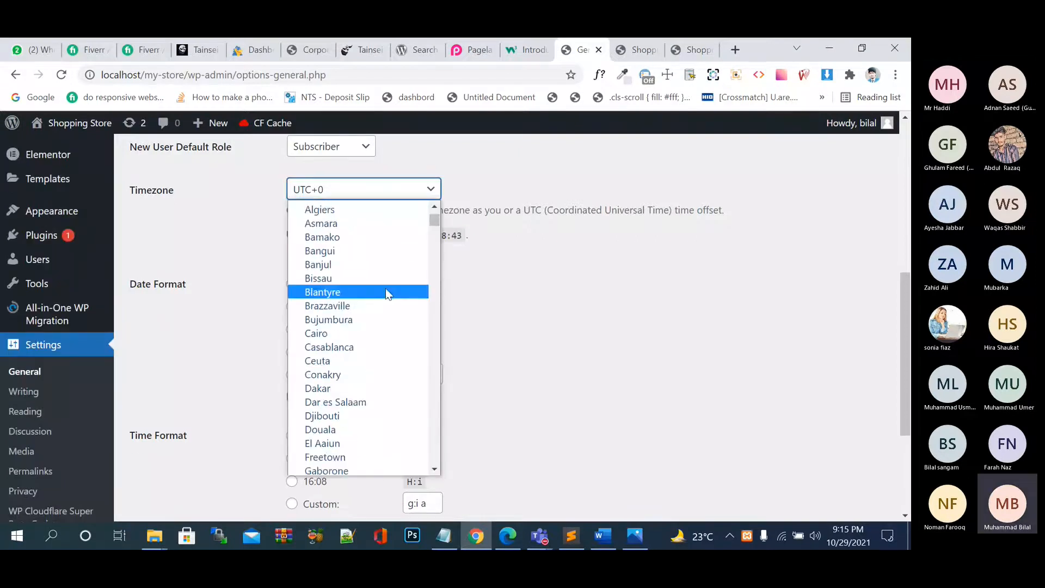
{"action": "scroll", "coordinate": [383, 299], "scroll_direction": "down", "scroll_amount": 20}
{"action": "left_click", "coordinate": [554, 349]}
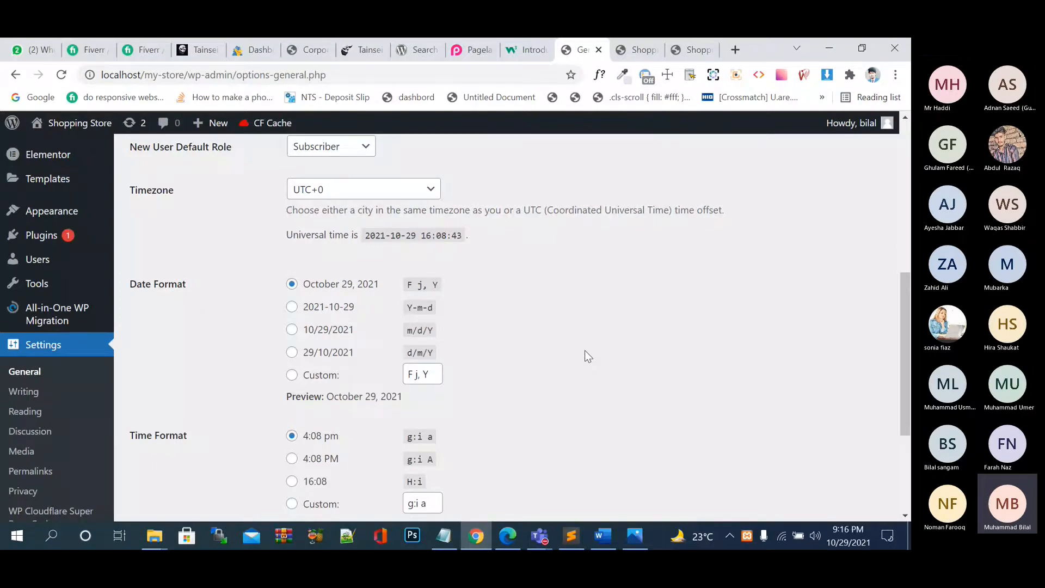
{"action": "scroll", "coordinate": [343, 294], "scroll_direction": "down", "scroll_amount": 1}
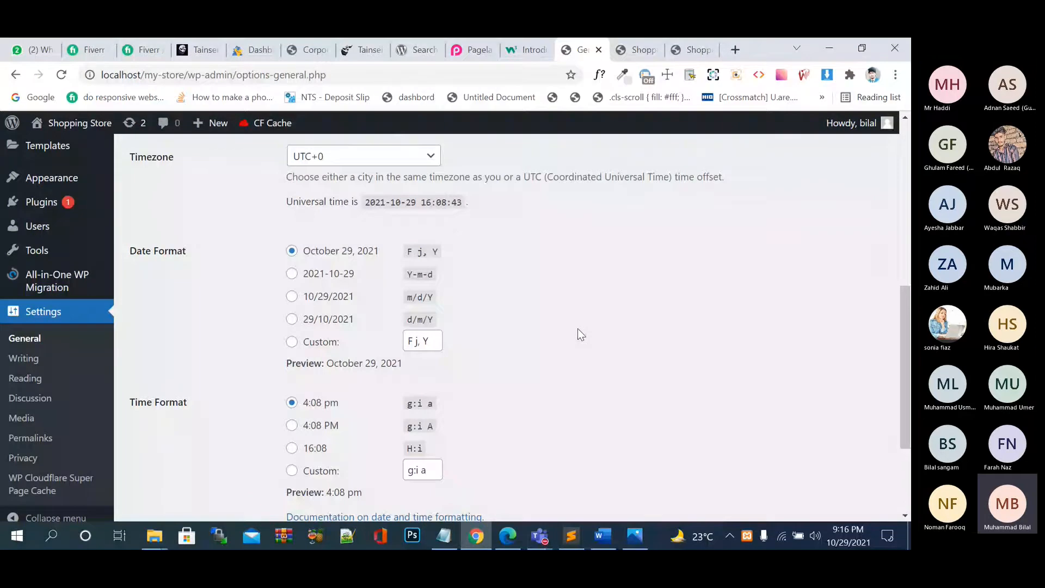
{"action": "scroll", "coordinate": [579, 334], "scroll_direction": "down", "scroll_amount": 3}
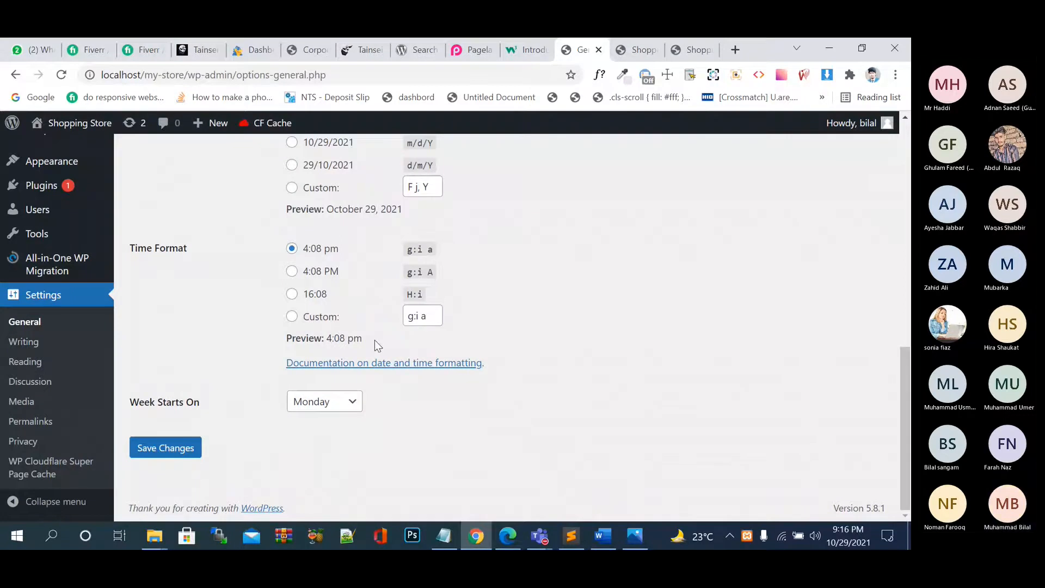
Review the Week Starts On day choices, leave Monday selected, and go to Writing Settings.
{"action": "left_click", "coordinate": [348, 402]}
{"action": "left_click", "coordinate": [511, 406]}
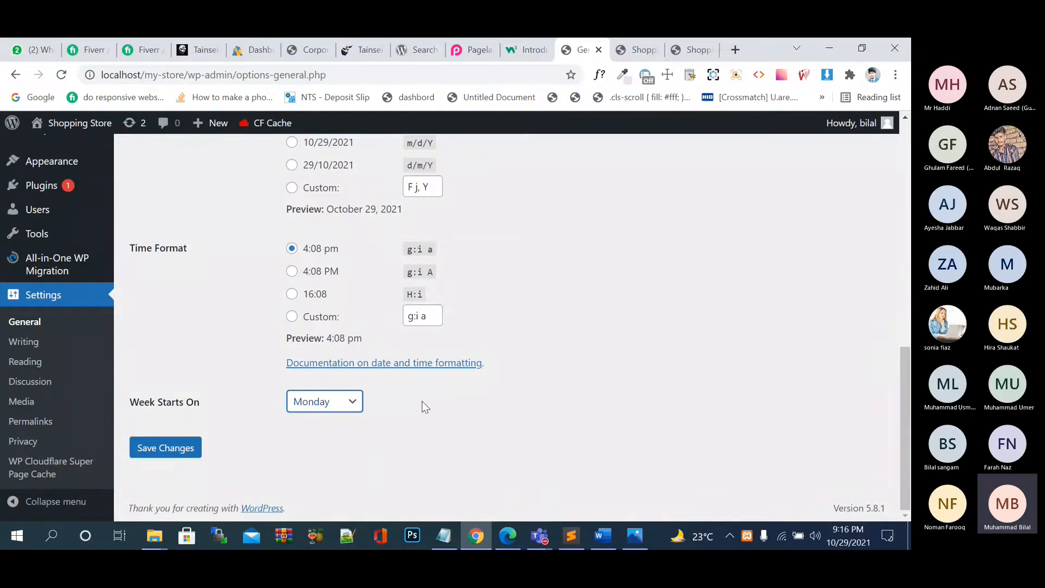
{"action": "left_click", "coordinate": [348, 402]}
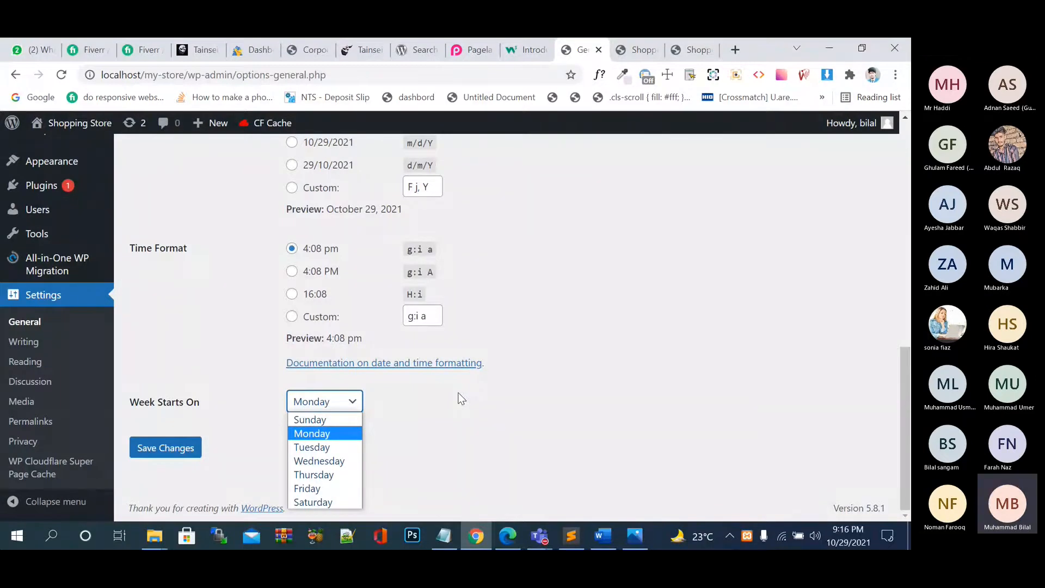
{"action": "left_click", "coordinate": [28, 341]}
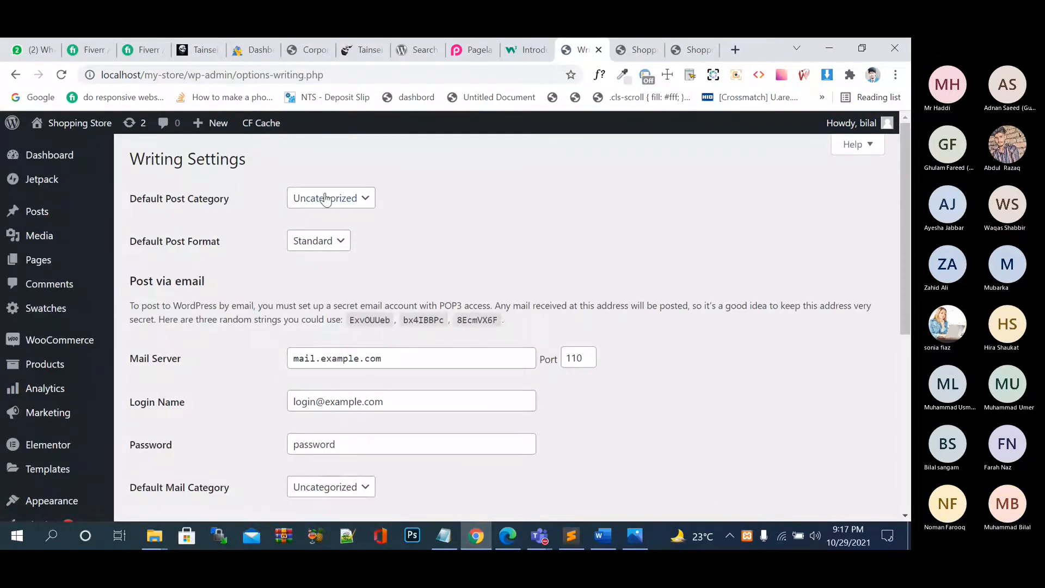
Keep the default category Uncategorized, and try Aside as the post format before reverting to Standard.
{"action": "left_click", "coordinate": [327, 198]}
{"action": "left_click", "coordinate": [413, 188]}
{"action": "left_click", "coordinate": [325, 240]}
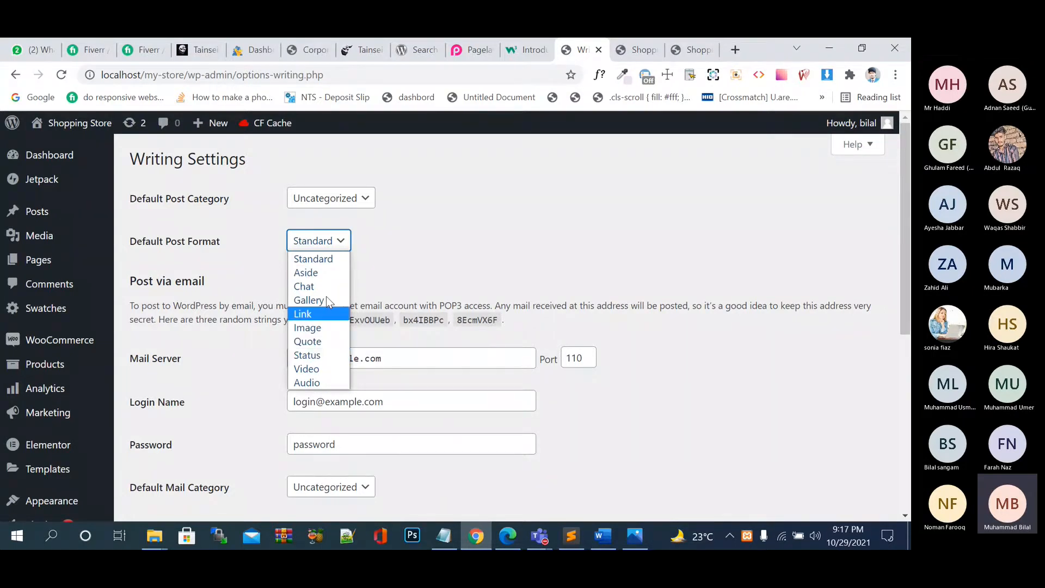
{"action": "left_click", "coordinate": [326, 273]}
{"action": "left_click", "coordinate": [343, 240]}
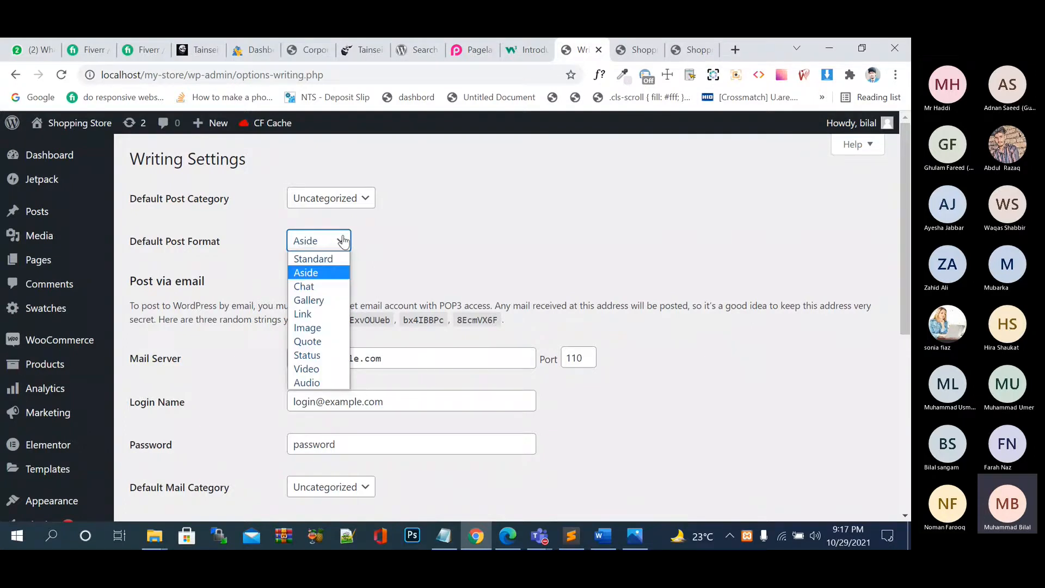
{"action": "left_click", "coordinate": [327, 259]}
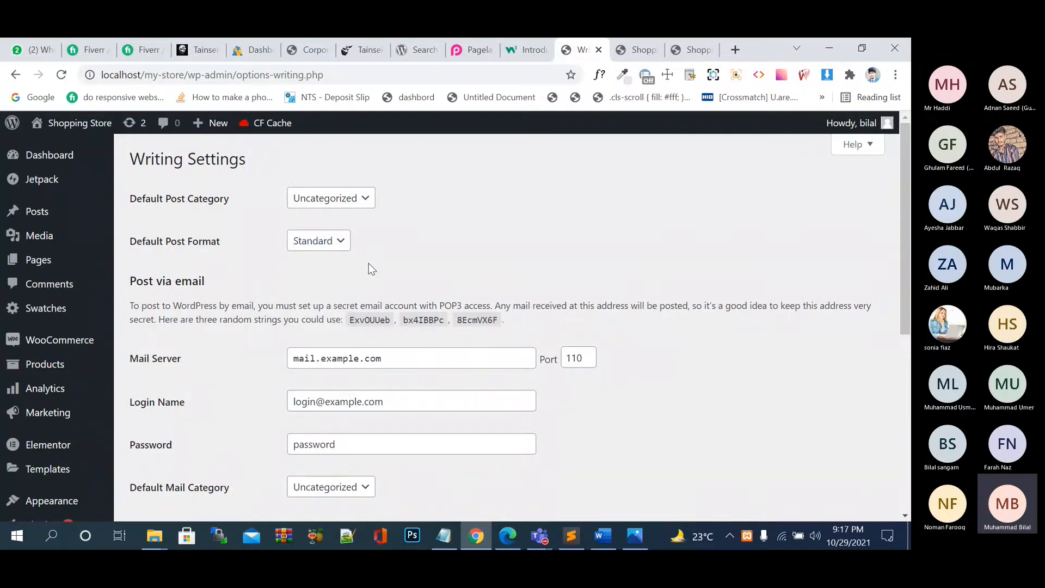
{"action": "left_click", "coordinate": [342, 241]}
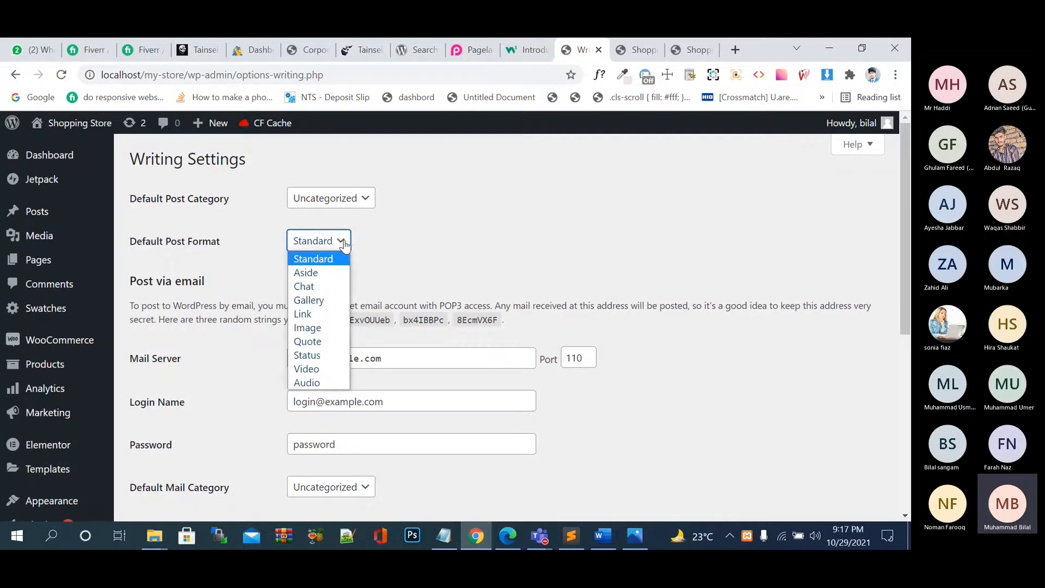
{"action": "left_click", "coordinate": [433, 250]}
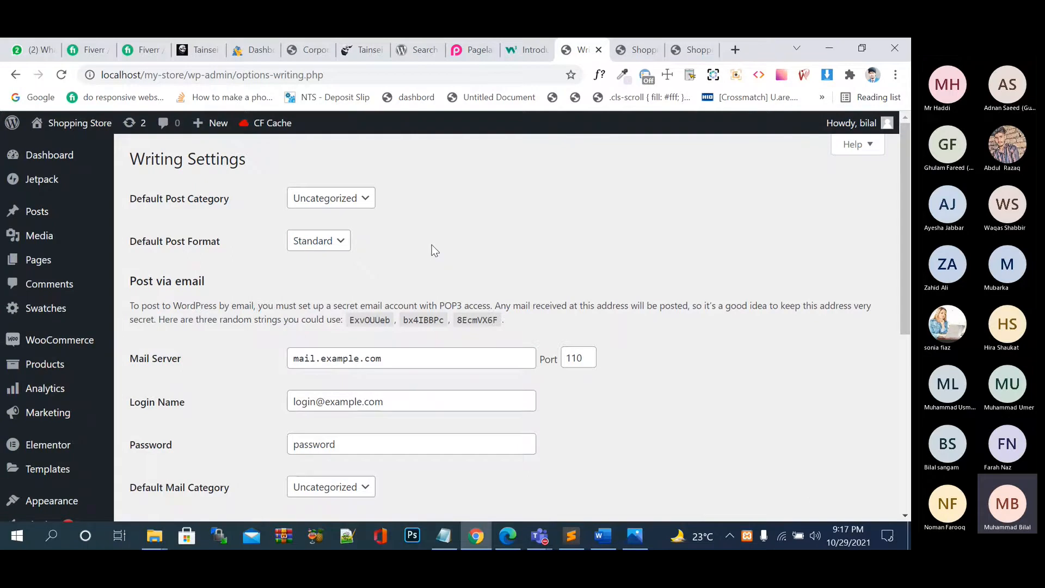
Inspect the Post via email mail server field, leaving mail.example.com unchanged.
{"action": "scroll", "coordinate": [240, 278], "scroll_direction": "down", "scroll_amount": 2}
{"action": "left_click", "coordinate": [390, 257]}
{"action": "left_click_drag", "start_coordinate": [413, 253], "coordinate": [291, 254]}
{"action": "left_click", "coordinate": [422, 252]}
{"action": "left_click", "coordinate": [508, 409]}
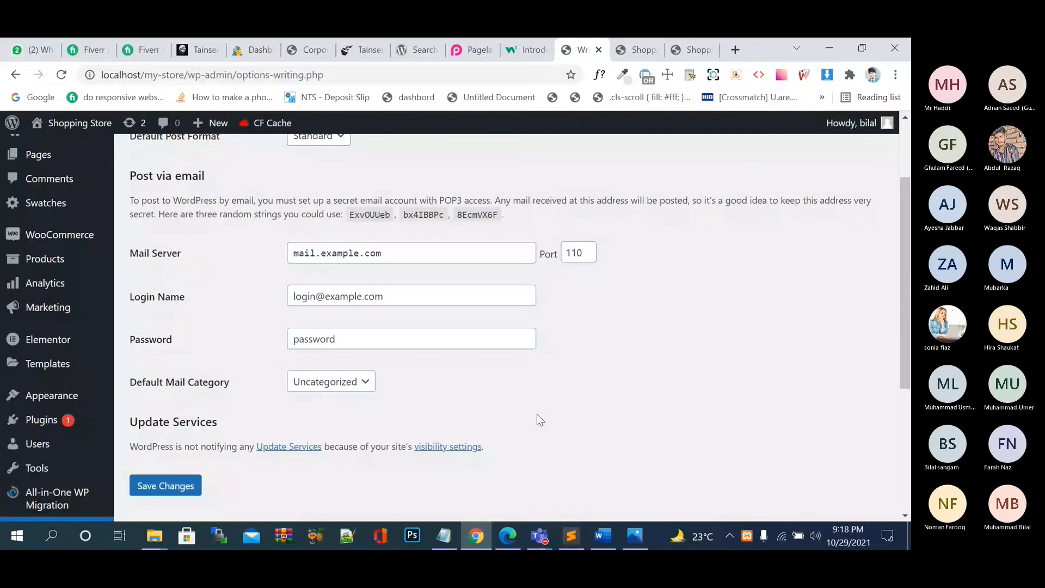
{"action": "scroll", "coordinate": [537, 414], "scroll_direction": "down", "scroll_amount": 1}
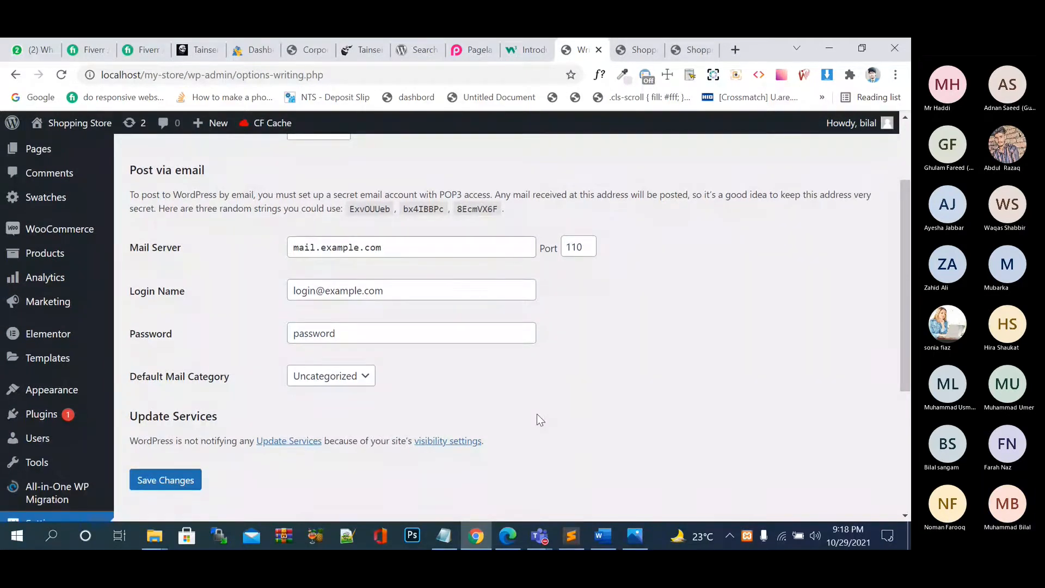
{"action": "scroll", "coordinate": [537, 415], "scroll_direction": "down", "scroll_amount": 3}
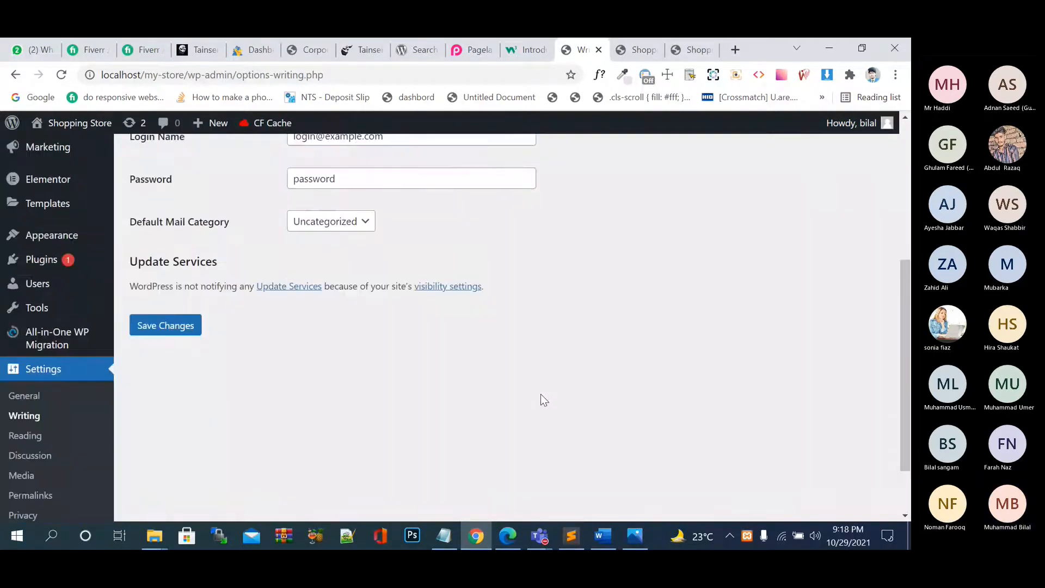
{"action": "scroll", "coordinate": [443, 348], "scroll_direction": "up", "scroll_amount": 2}
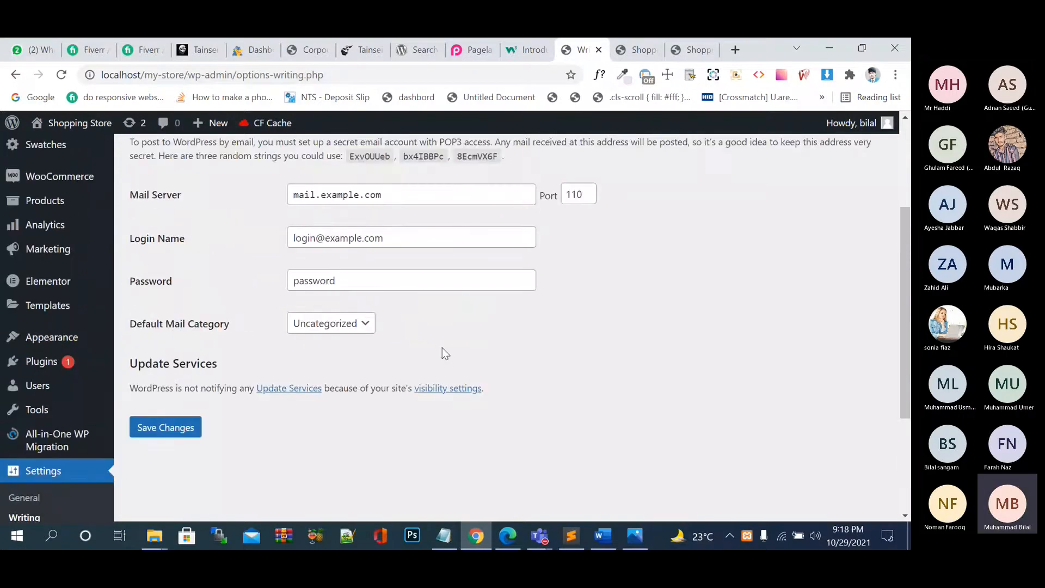
{"action": "scroll", "coordinate": [442, 348], "scroll_direction": "up", "scroll_amount": 1}
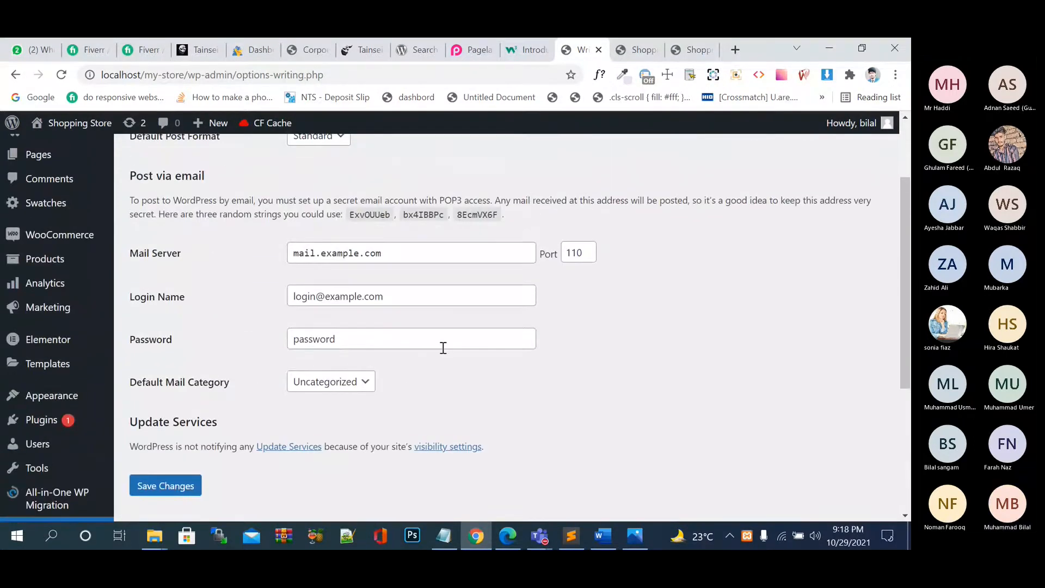
{"action": "scroll", "coordinate": [444, 348], "scroll_direction": "up", "scroll_amount": 2}
{"action": "left_click", "coordinate": [354, 358]}
{"action": "left_click", "coordinate": [244, 349]}
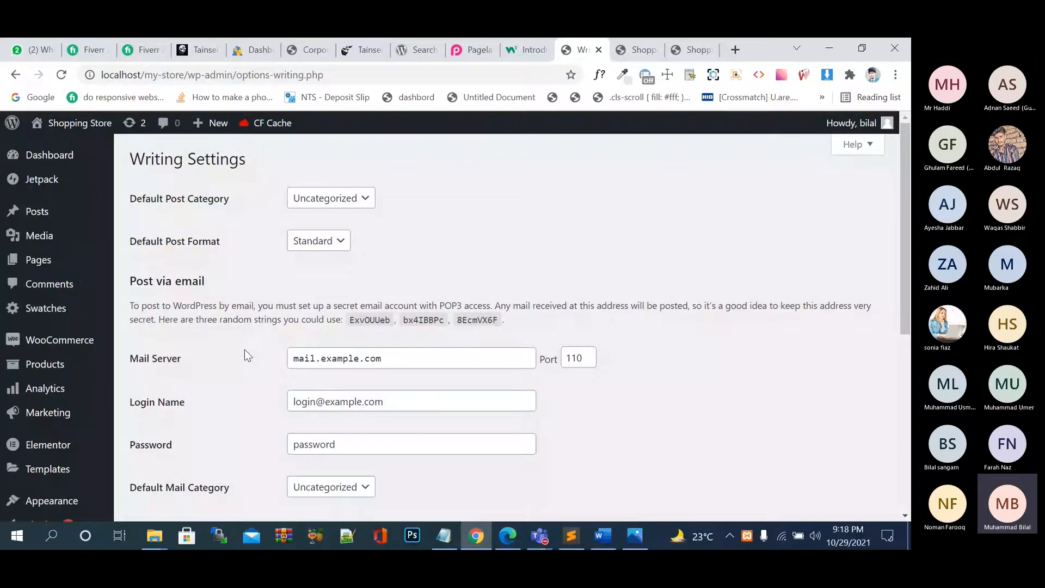
Go to the Reading Settings page.
{"action": "scroll", "coordinate": [244, 354], "scroll_direction": "down", "scroll_amount": 3}
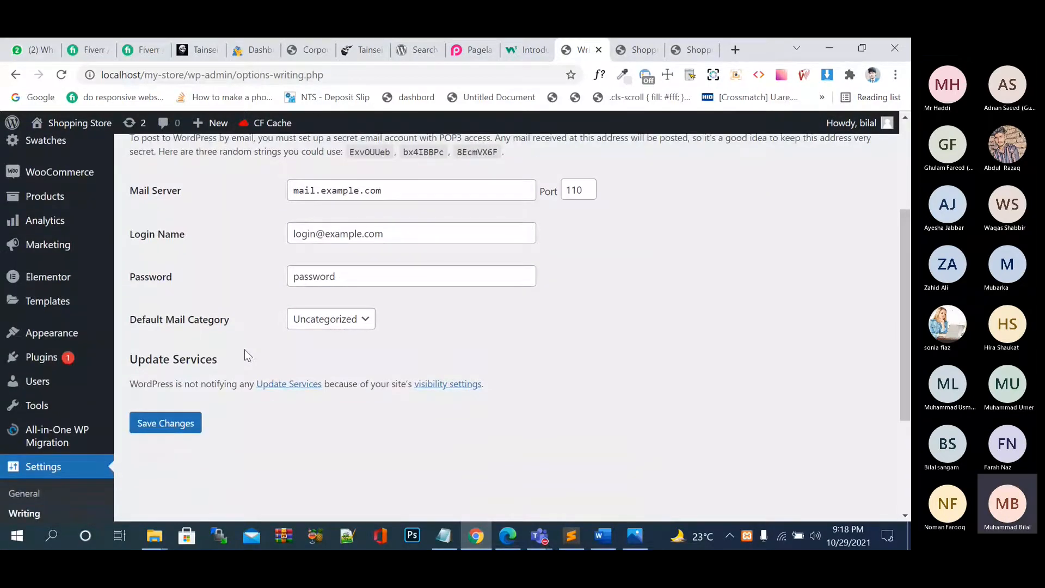
{"action": "scroll", "coordinate": [46, 467], "scroll_direction": "down", "scroll_amount": 1}
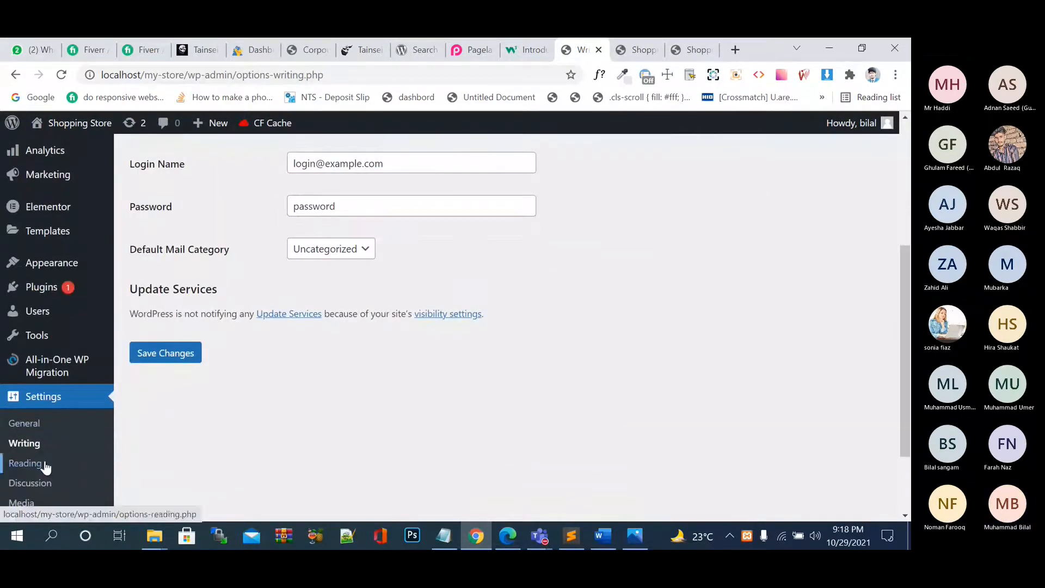
{"action": "left_click", "coordinate": [43, 464]}
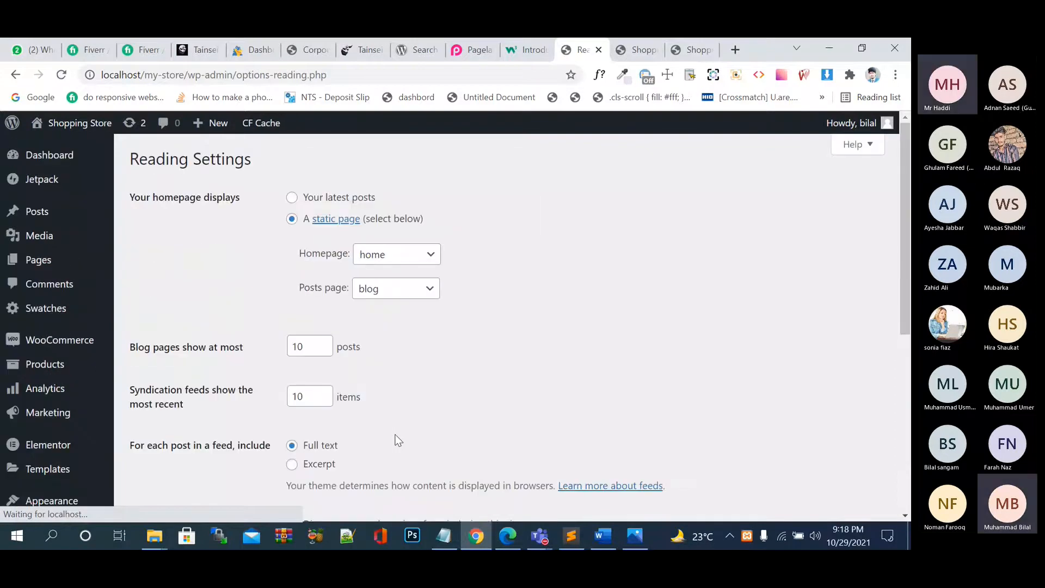
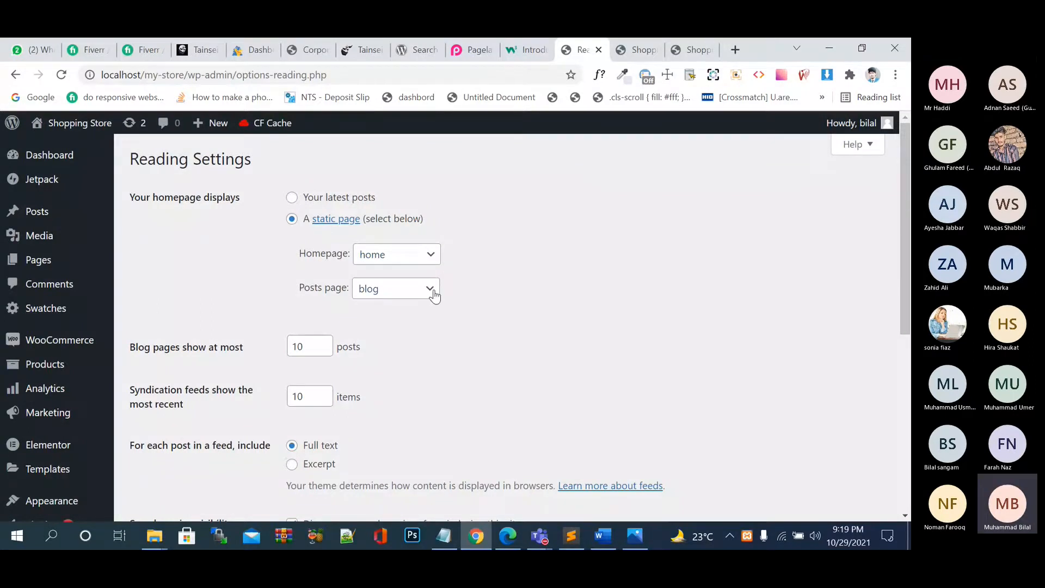
Review the Reading settings' posts-per-page and feed-item counts, then view the store homepage.
{"action": "scroll", "coordinate": [465, 311], "scroll_direction": "down", "scroll_amount": 2}
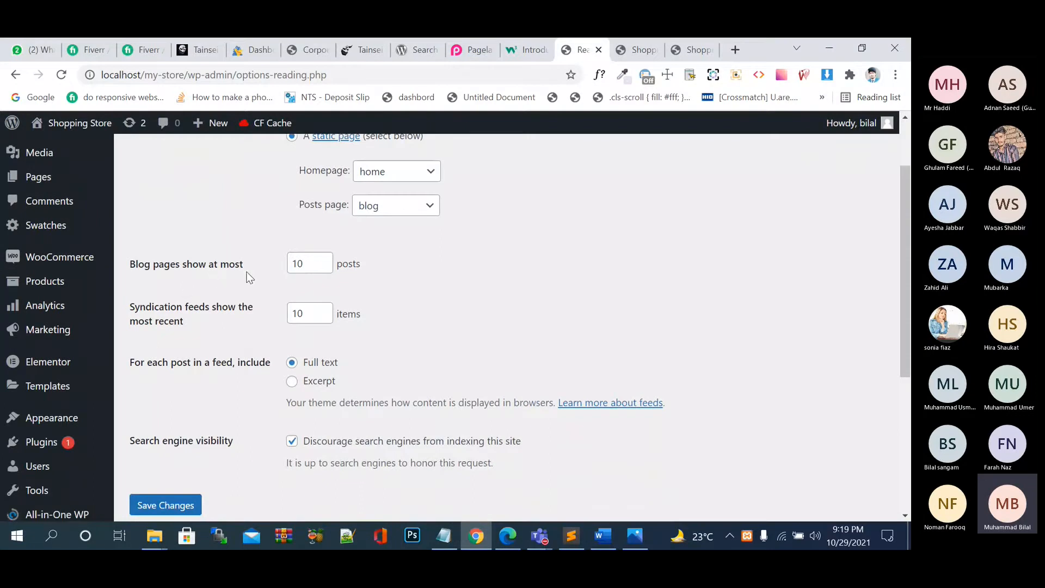
{"action": "left_click", "coordinate": [320, 267]}
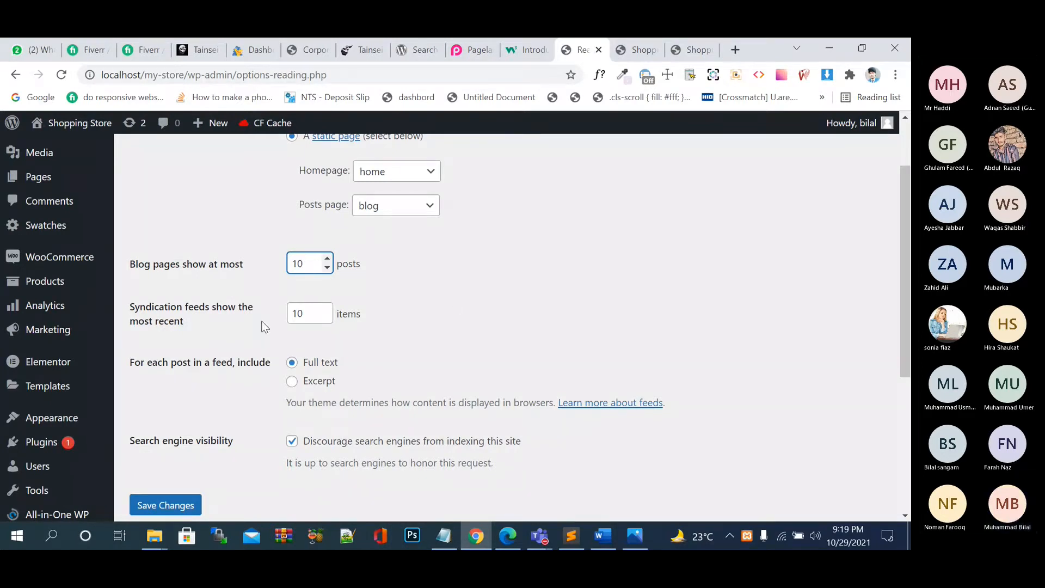
{"action": "left_click", "coordinate": [306, 314]}
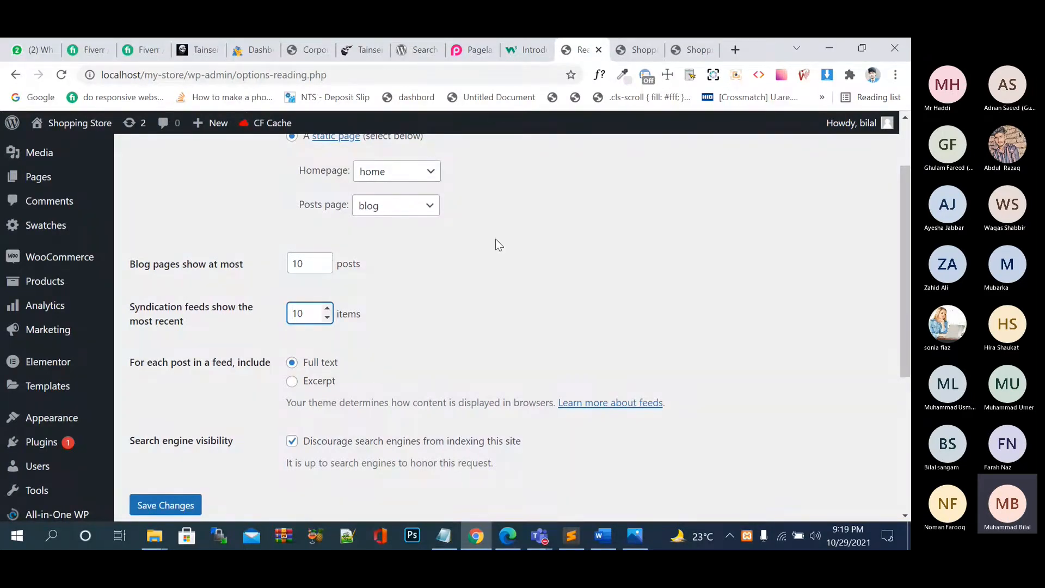
{"action": "left_click", "coordinate": [649, 50]}
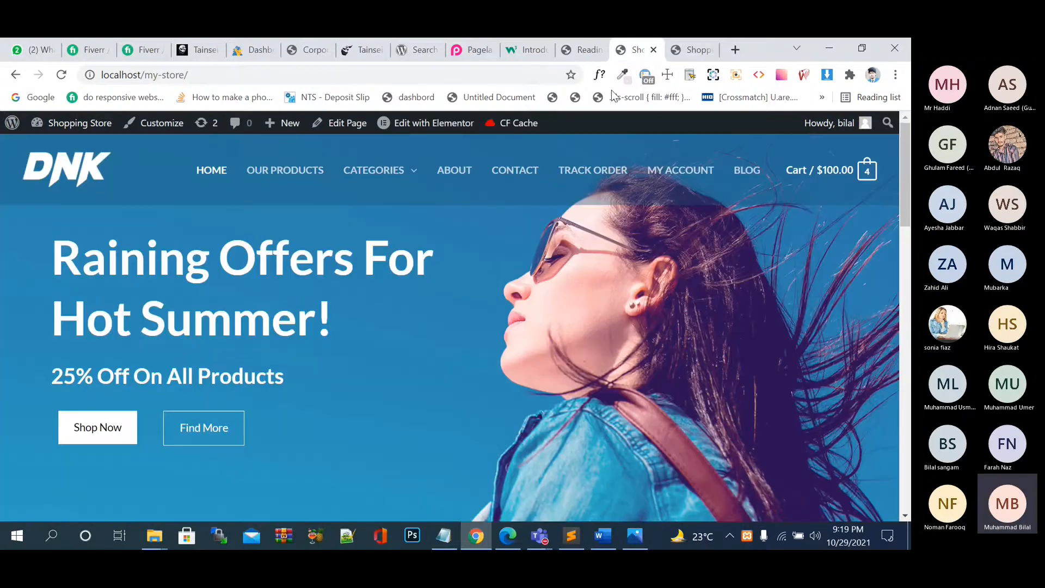
Open the store's BLOG page showing the Hello world! post.
{"action": "left_click", "coordinate": [746, 171]}
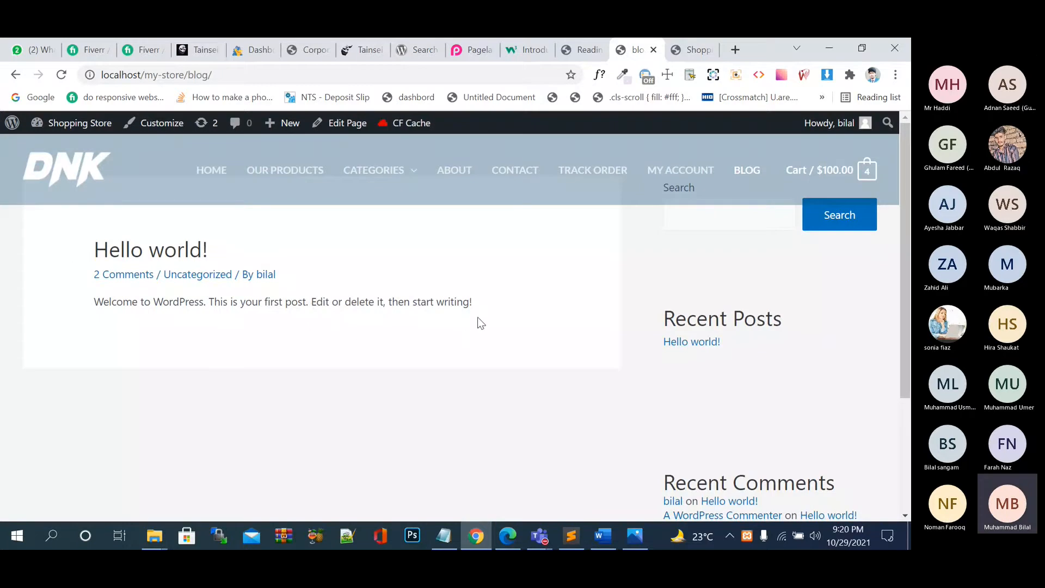
{"action": "left_click_drag", "start_coordinate": [486, 313], "coordinate": [129, 311]}
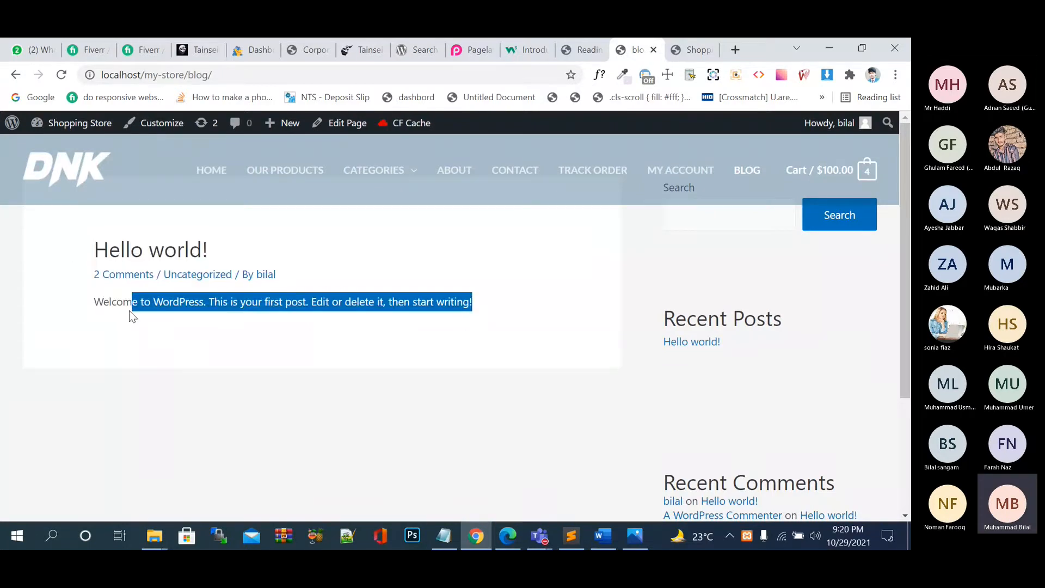
{"action": "left_click", "coordinate": [203, 337]}
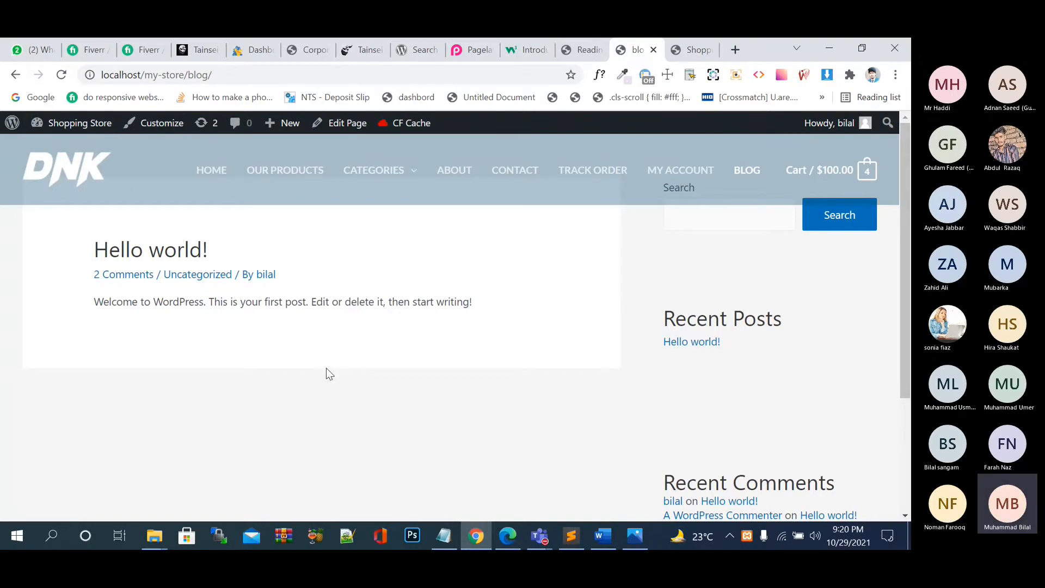
Load localhost/gng/ in a new browser tab.
{"action": "left_click", "coordinate": [736, 50]}
{"action": "type", "text": "lo"}
{"action": "key", "text": "Right"}
{"action": "key", "text": "BackSpace"}
{"action": "key", "text": "BackSpace"}
{"action": "key", "text": "BackSpace"}
{"action": "key", "text": "BackSpace"}
{"action": "key", "text": "BackSpace"}
{"action": "key", "text": "BackSpace"}
{"action": "key", "text": "BackSpace"}
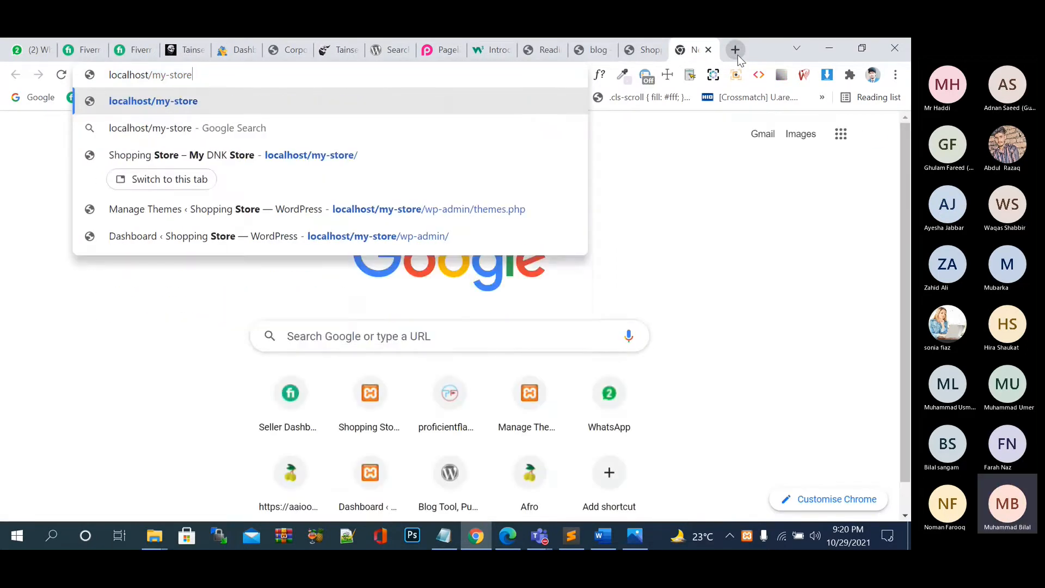
{"action": "key", "text": "BackSpace"}
{"action": "key", "text": "BackSpace"}
{"action": "type", "text": "gng/"}
{"action": "key", "text": "Return"}
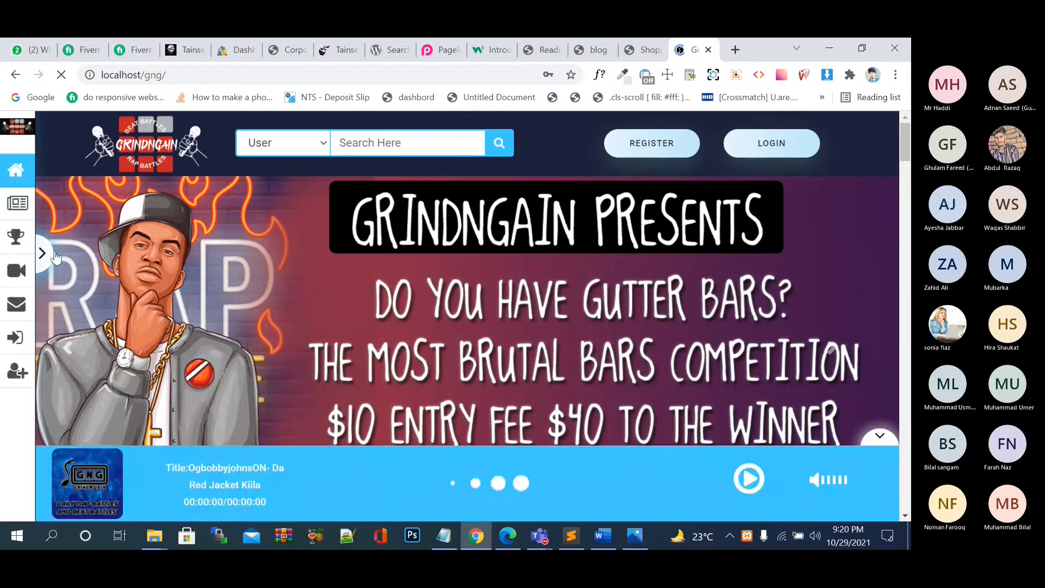
Browse the GNG Blog posts from the sidebar, then return to the store homepage tab.
{"action": "left_click", "coordinate": [49, 256]}
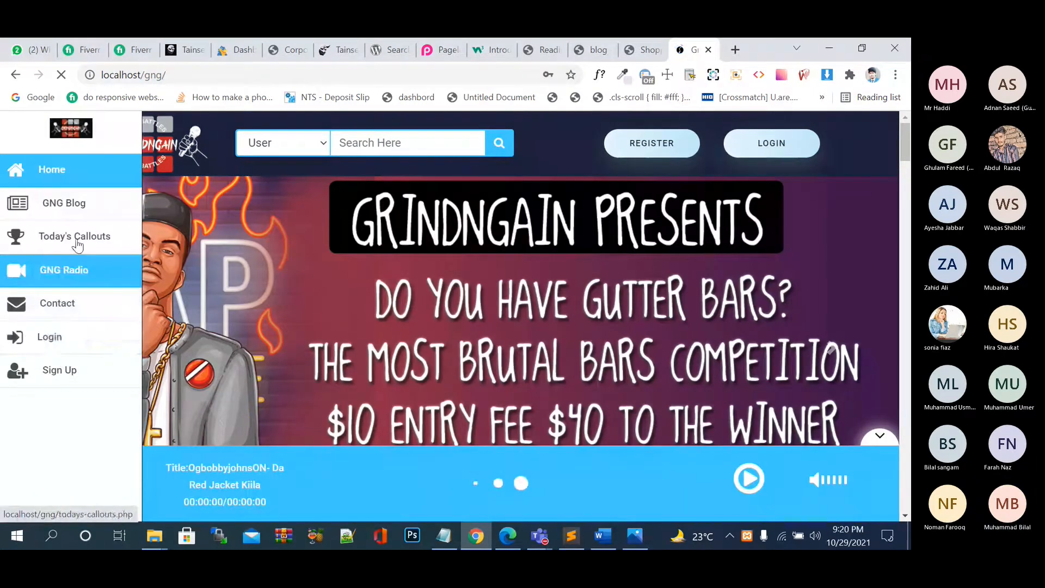
{"action": "left_click", "coordinate": [79, 205]}
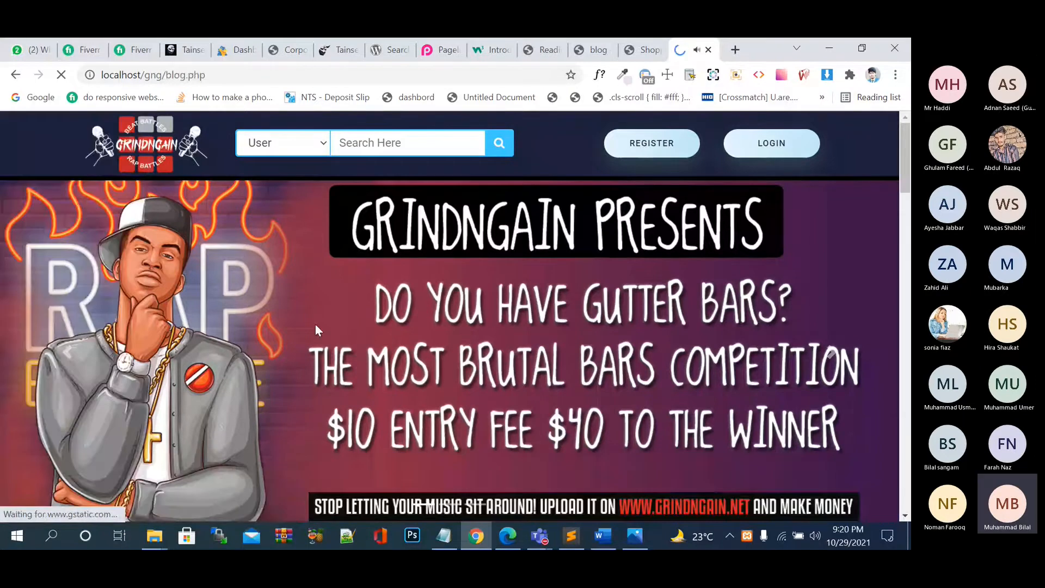
{"action": "scroll", "coordinate": [315, 325], "scroll_direction": "down", "scroll_amount": 2}
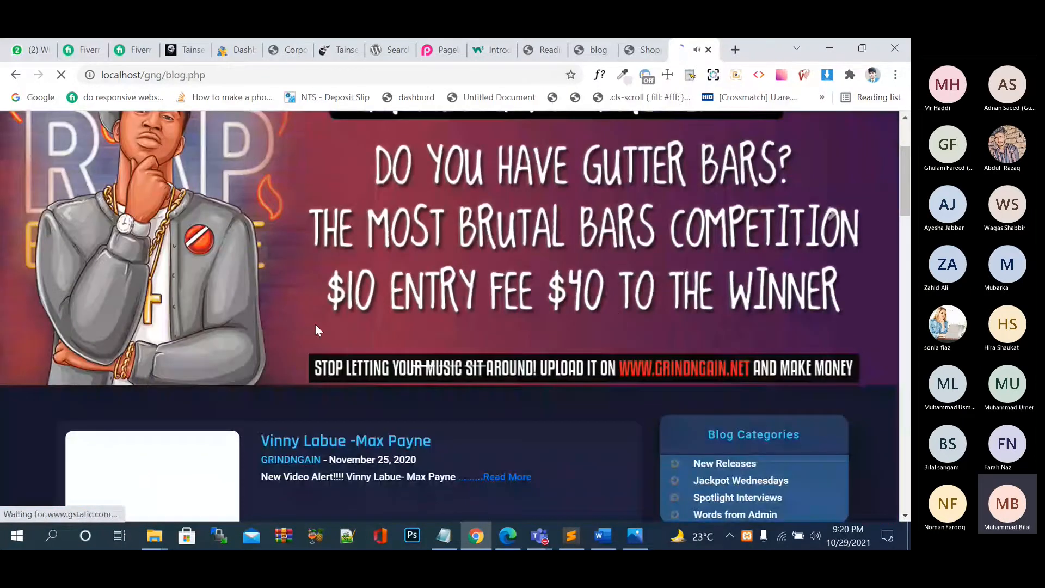
{"action": "scroll", "coordinate": [316, 325], "scroll_direction": "down", "scroll_amount": 1}
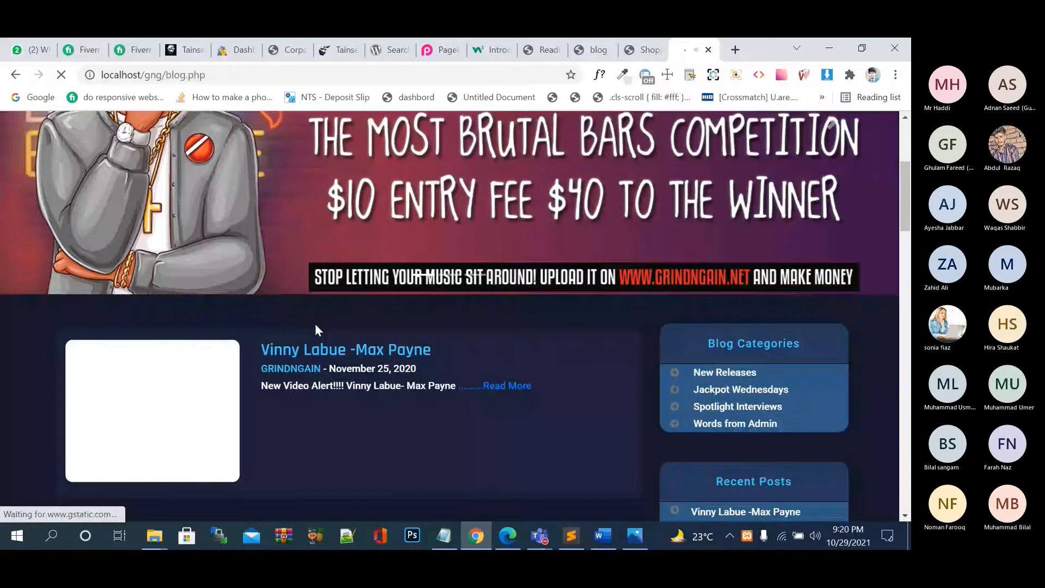
{"action": "scroll", "coordinate": [315, 325], "scroll_direction": "down", "scroll_amount": 2}
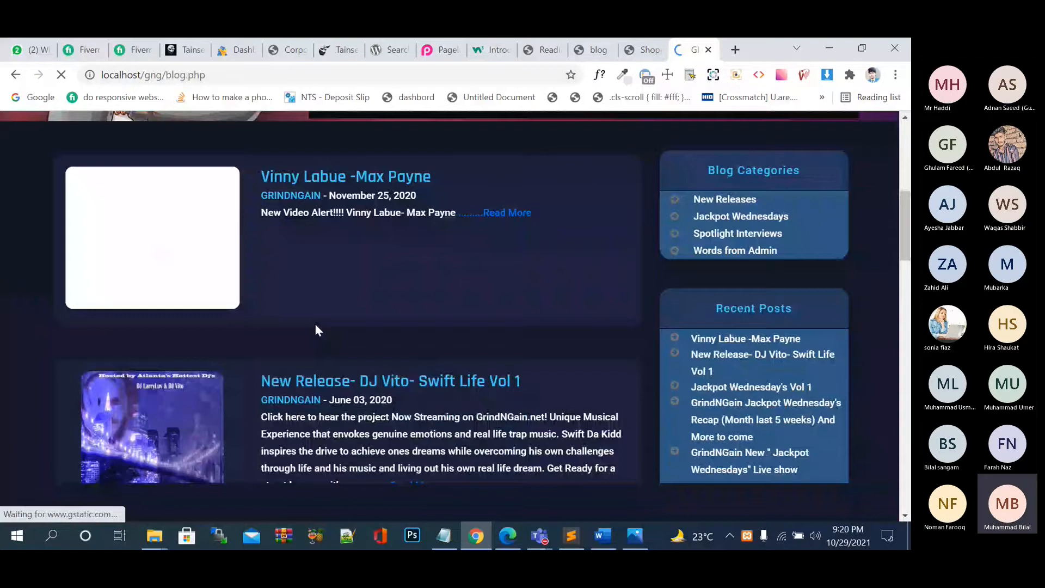
{"action": "scroll", "coordinate": [649, 338], "scroll_direction": "down", "scroll_amount": 2}
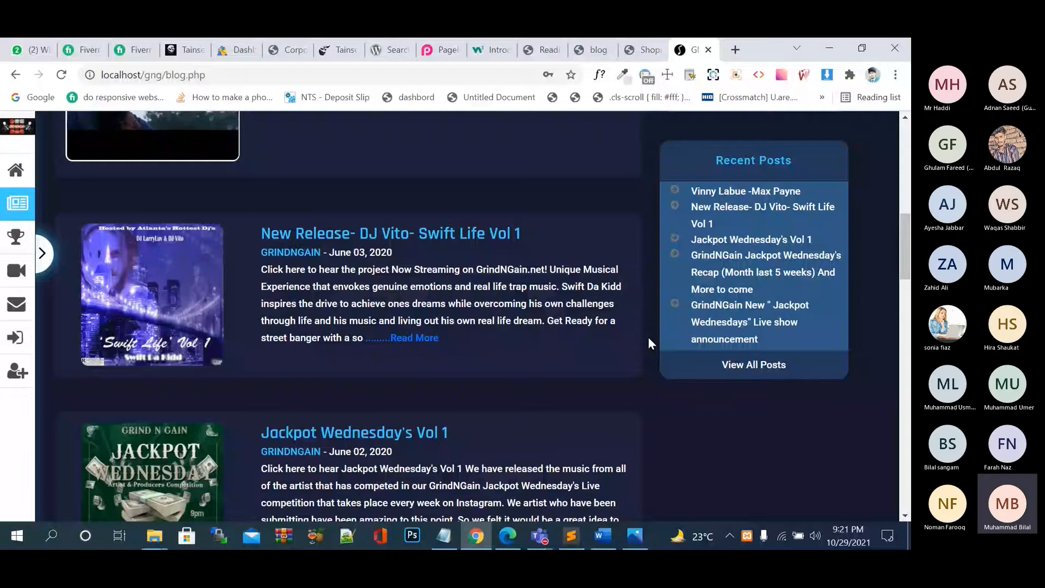
{"action": "left_click", "coordinate": [643, 50]}
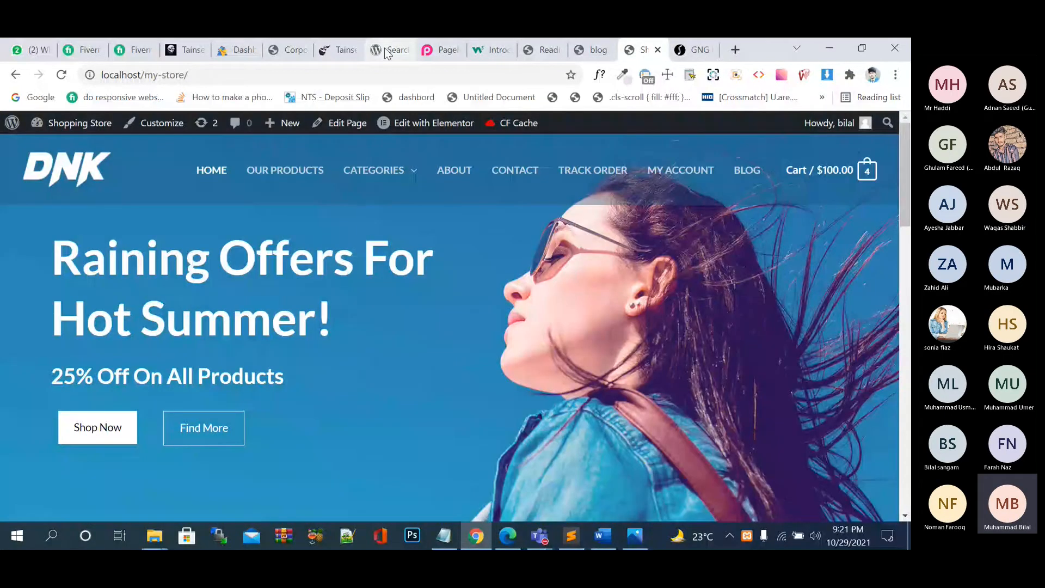
Set feeds to Excerpt and uncheck Discourage search engines, then go to Discussion settings.
{"action": "left_click", "coordinate": [543, 50]}
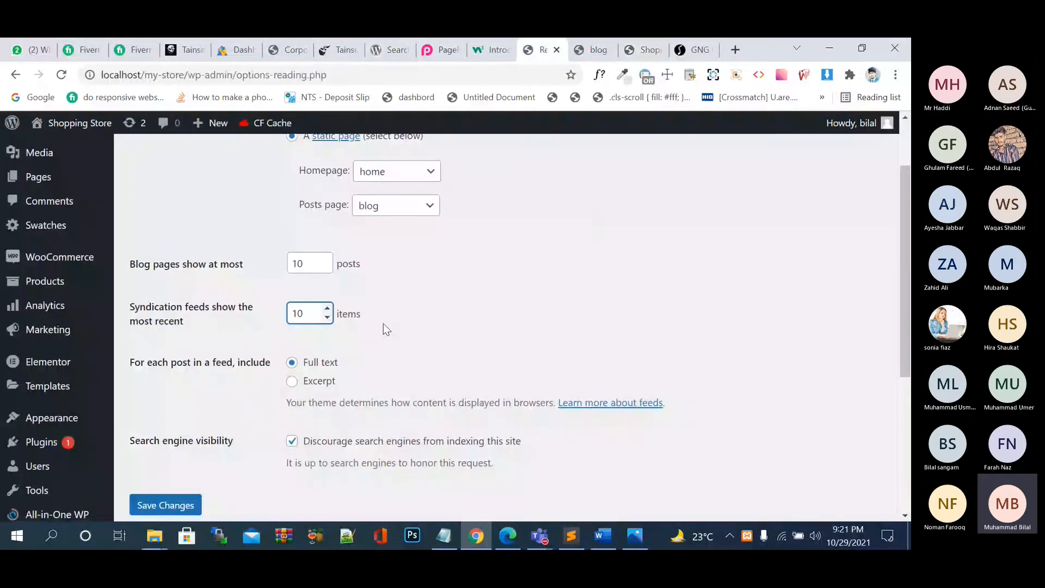
{"action": "scroll", "coordinate": [383, 323], "scroll_direction": "down", "scroll_amount": 3}
{"action": "left_click", "coordinate": [326, 210]}
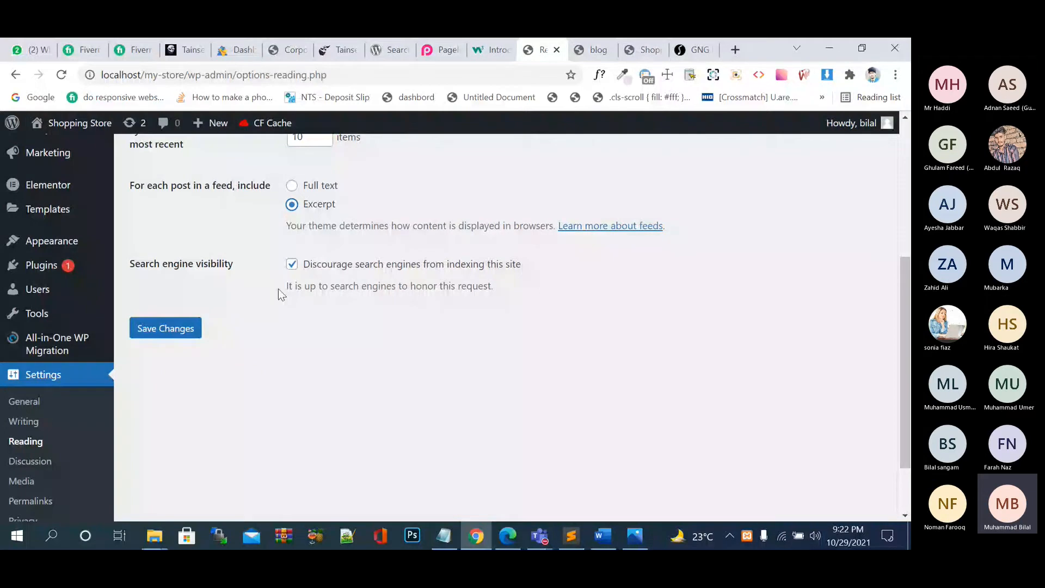
{"action": "left_click", "coordinate": [292, 264]}
{"action": "left_click", "coordinate": [46, 462]}
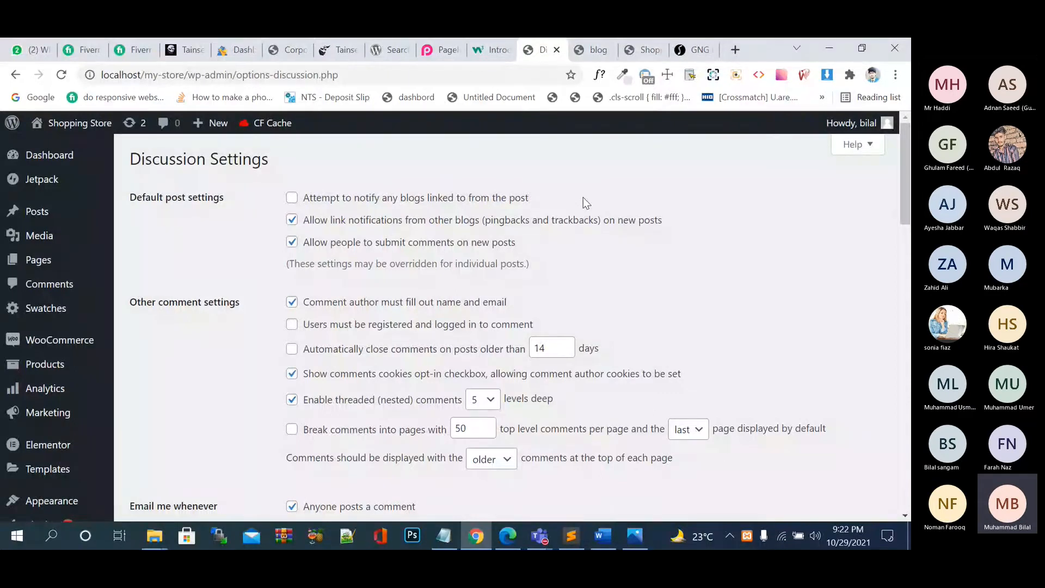
Toggle the notify-linked-blogs option on and off, leaving it as it was.
{"action": "left_click", "coordinate": [378, 202]}
{"action": "left_click", "coordinate": [481, 200]}
{"action": "double_click", "coordinate": [431, 201]}
{"action": "left_click", "coordinate": [527, 208]}
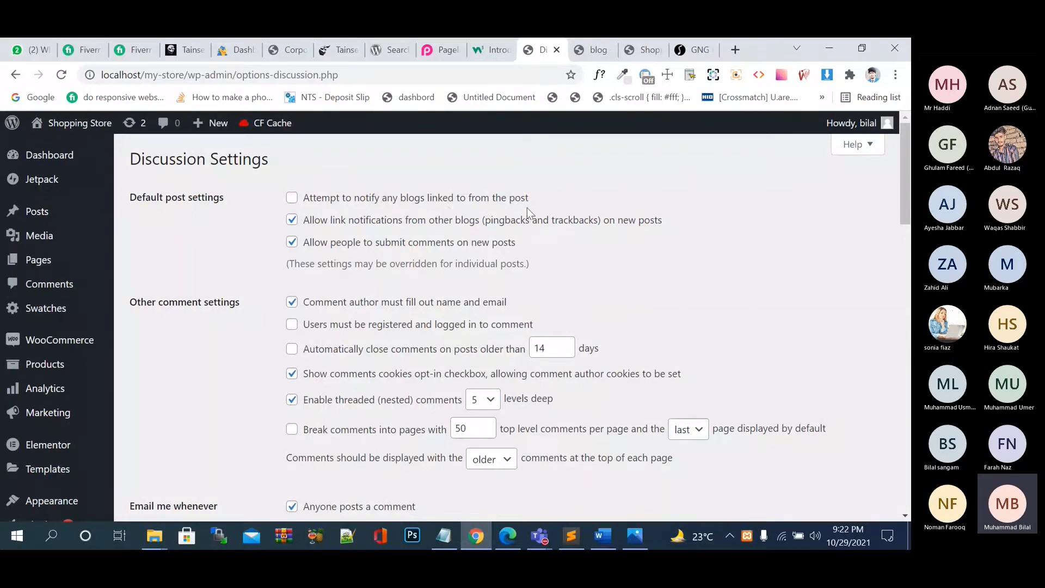
{"action": "left_click", "coordinate": [458, 197]}
{"action": "double_click", "coordinate": [461, 199]}
{"action": "left_click", "coordinate": [461, 200]}
{"action": "left_click", "coordinate": [366, 201]}
Uncheck and re-check allowing comments on new posts, then return to the store's Blog tab.
{"action": "left_click", "coordinate": [446, 249]}
{"action": "left_click", "coordinate": [446, 248]}
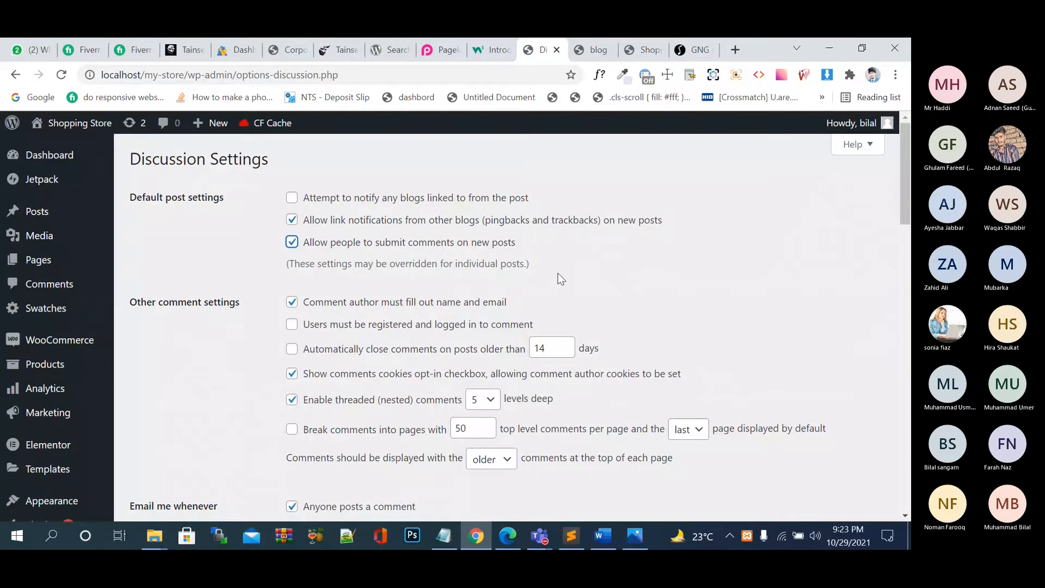
{"action": "scroll", "coordinate": [561, 278], "scroll_direction": "down", "scroll_amount": 1}
{"action": "scroll", "coordinate": [560, 279], "scroll_direction": "down", "scroll_amount": 1}
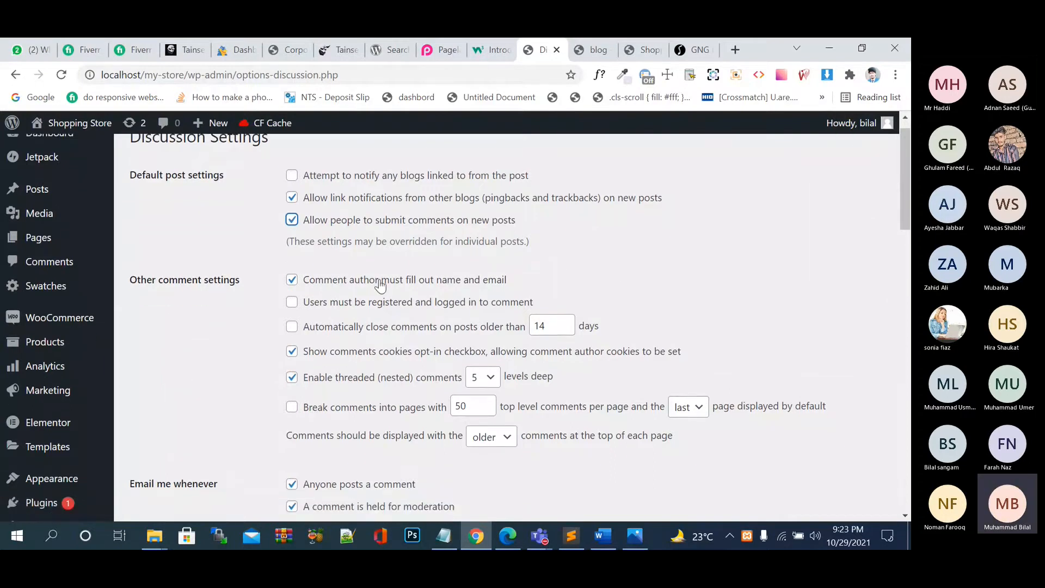
{"action": "scroll", "coordinate": [544, 245], "scroll_direction": "down", "scroll_amount": 1}
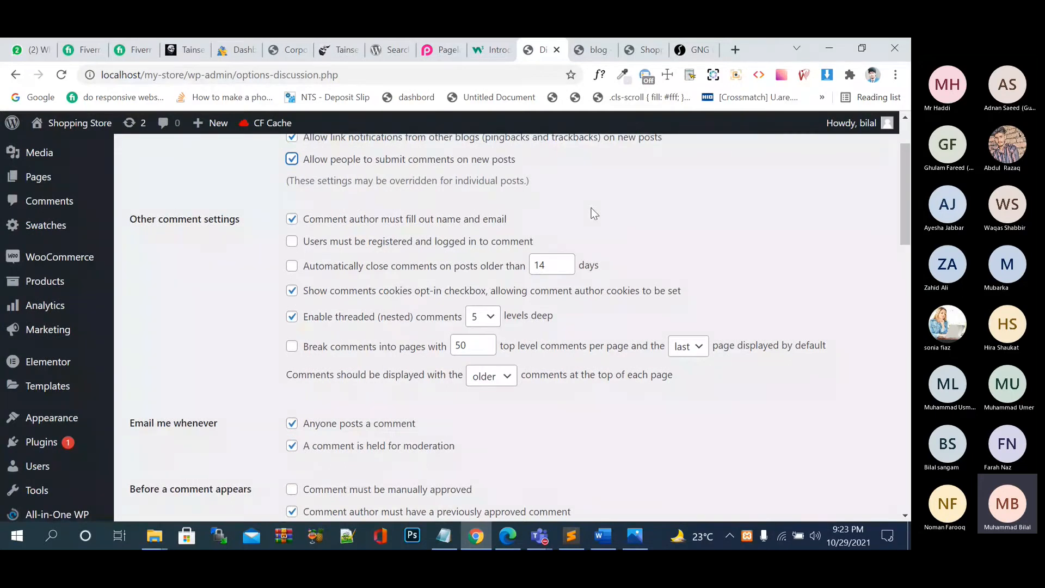
{"action": "left_click", "coordinate": [595, 49]}
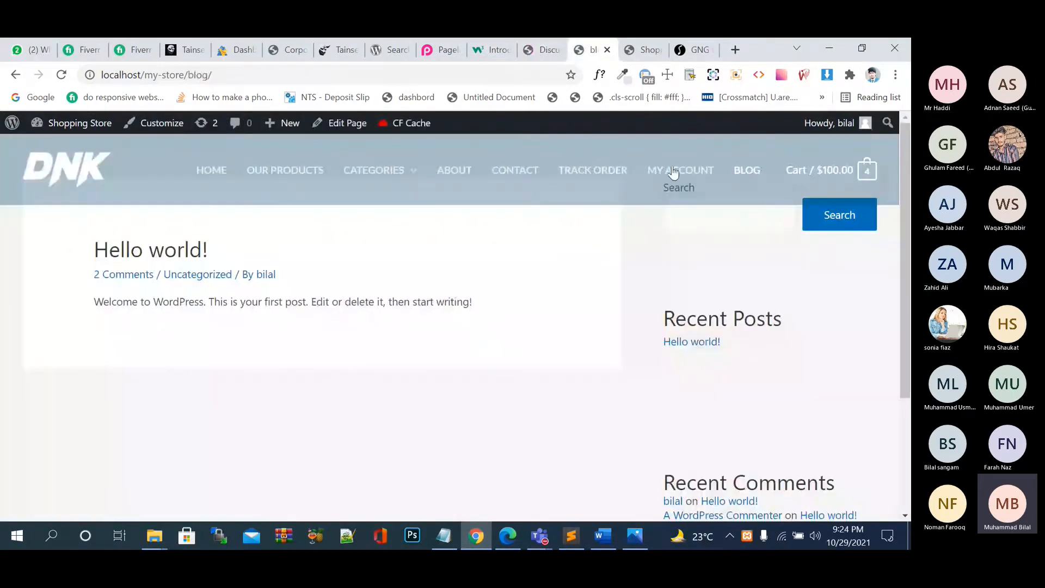
Reload the blog page and open Hello world! through its 2 Comments link.
{"action": "left_click", "coordinate": [738, 171]}
{"action": "scroll", "coordinate": [546, 281], "scroll_direction": "down", "scroll_amount": 3}
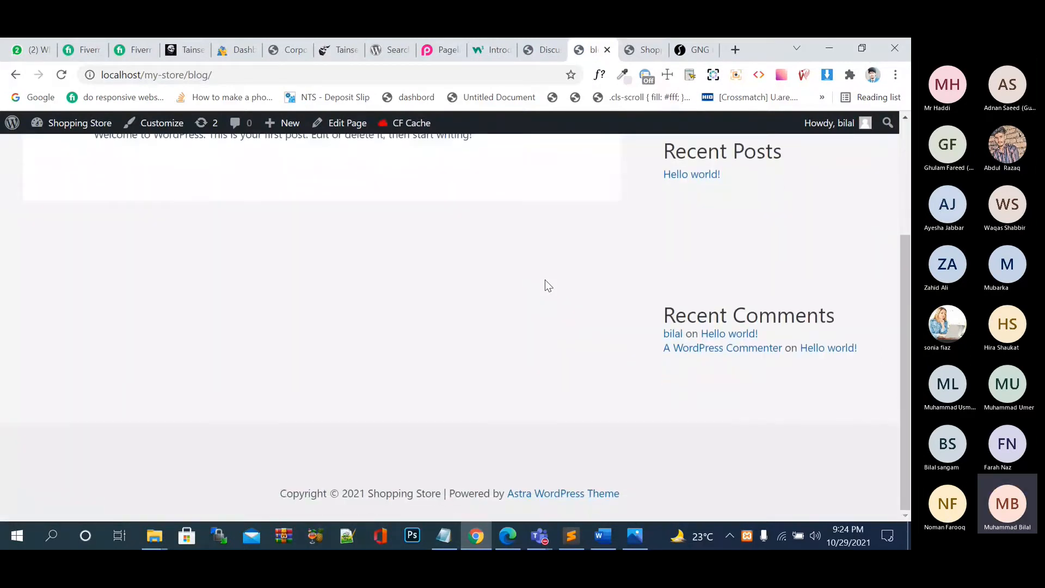
{"action": "scroll", "coordinate": [545, 280], "scroll_direction": "up", "scroll_amount": 3}
{"action": "scroll", "coordinate": [388, 248], "scroll_direction": "down", "scroll_amount": 2}
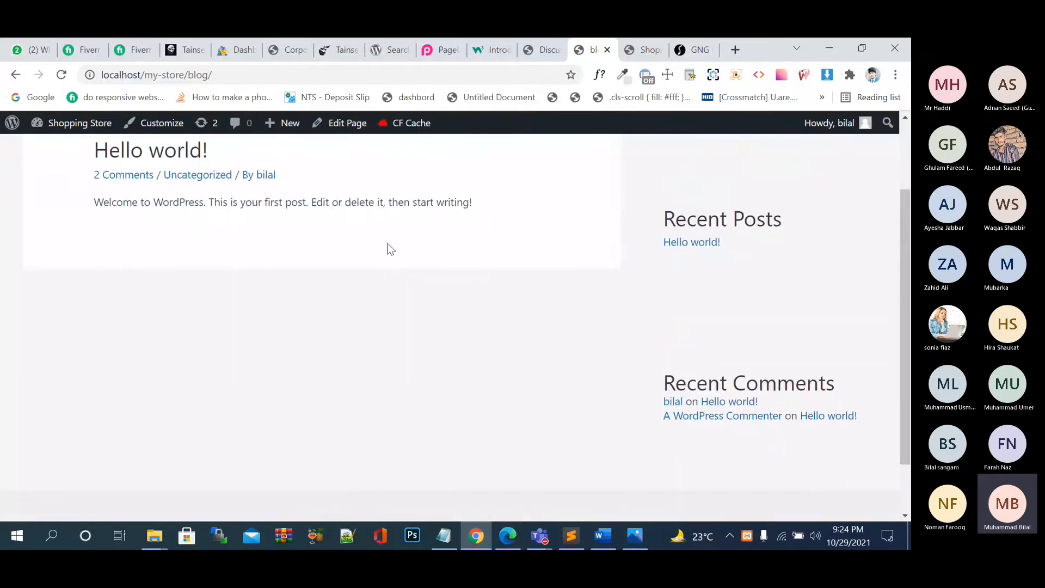
{"action": "left_click", "coordinate": [125, 177]}
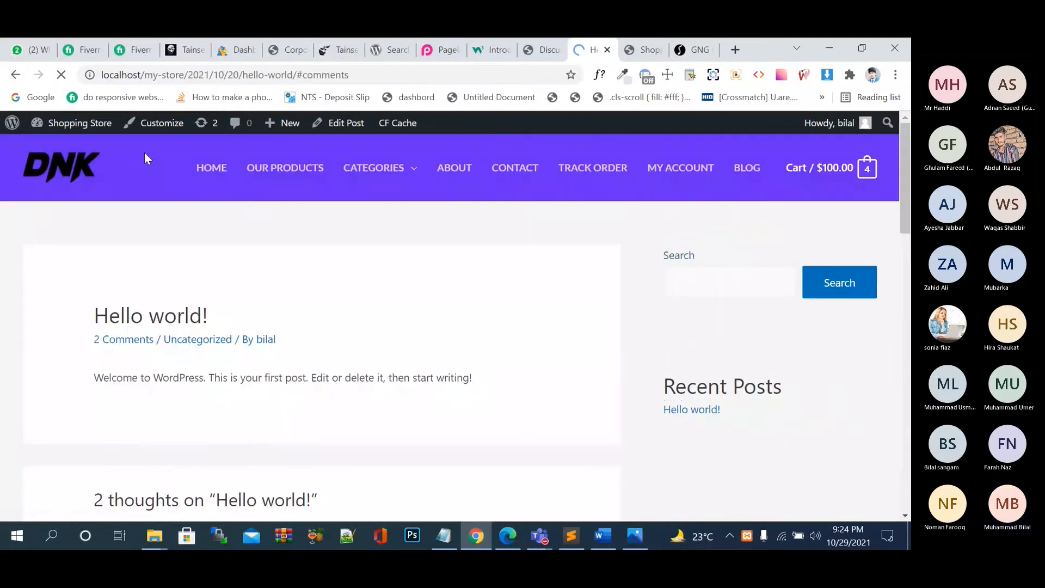
Bring the empty Leave a Comment form into view and select the post's URL.
{"action": "scroll", "coordinate": [266, 266], "scroll_direction": "down", "scroll_amount": 5}
{"action": "left_click", "coordinate": [229, 321]}
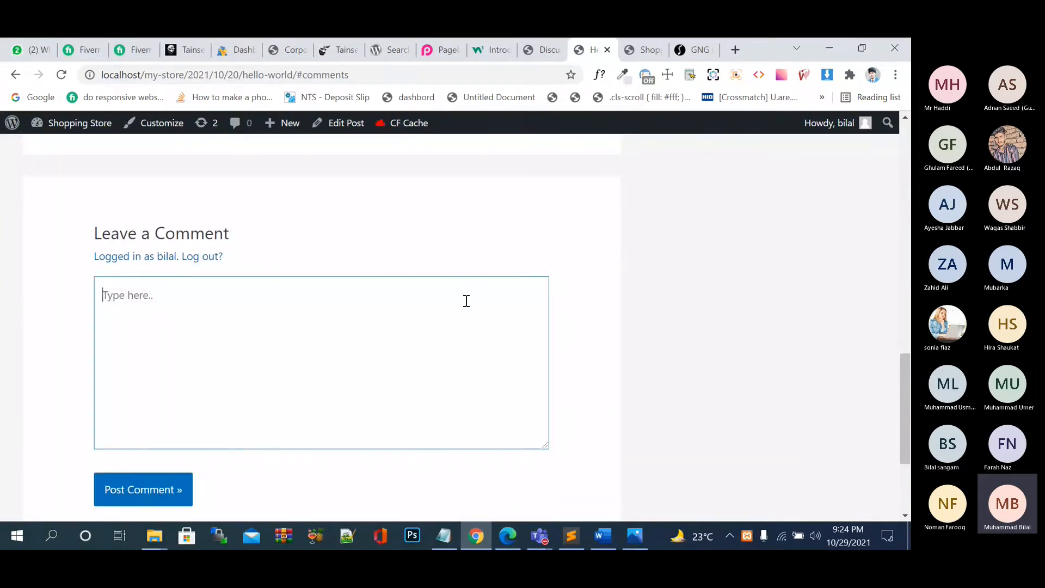
{"action": "left_click", "coordinate": [337, 76]}
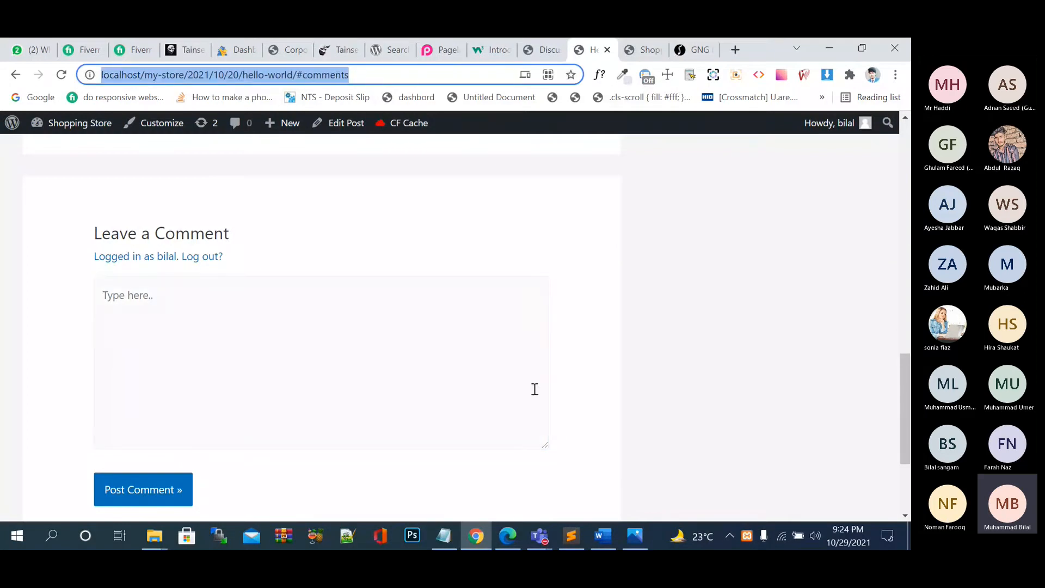
{"action": "left_click", "coordinate": [895, 75]}
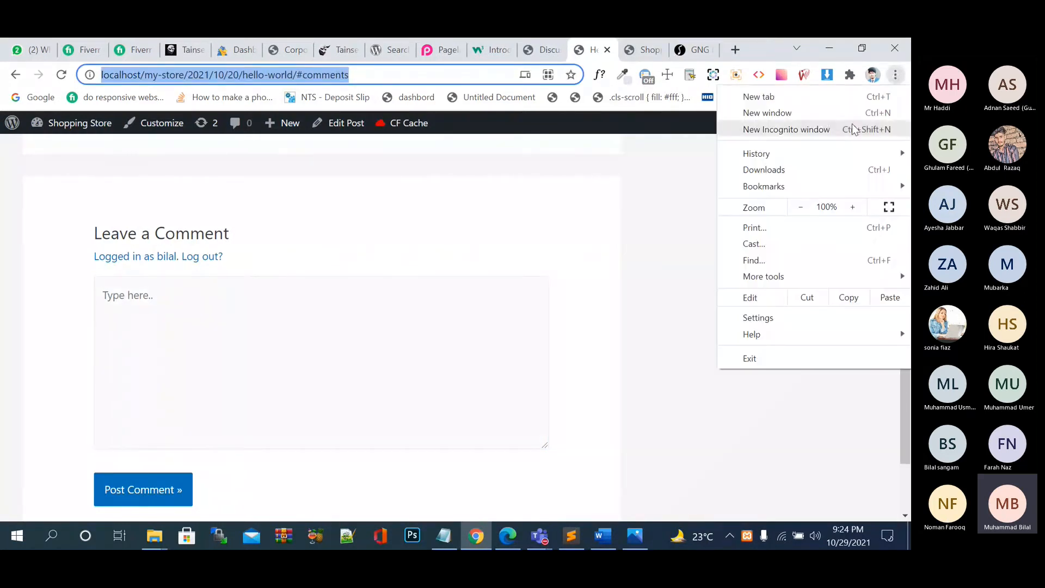
In a new incognito window, scroll to the post's comment form and click into the comment and Name fields.
{"action": "left_click", "coordinate": [854, 130]}
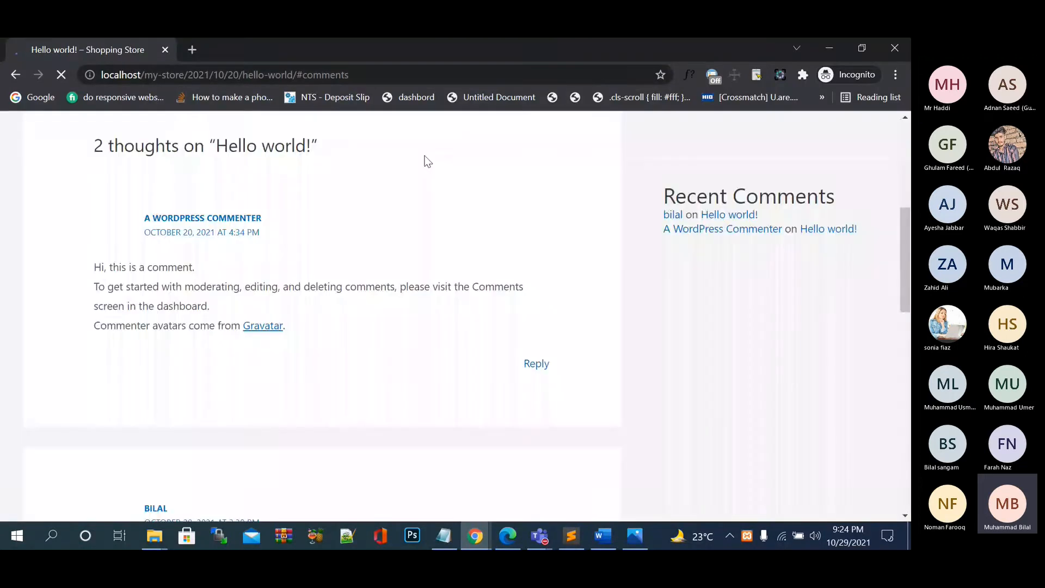
{"action": "scroll", "coordinate": [428, 162], "scroll_direction": "down", "scroll_amount": 5}
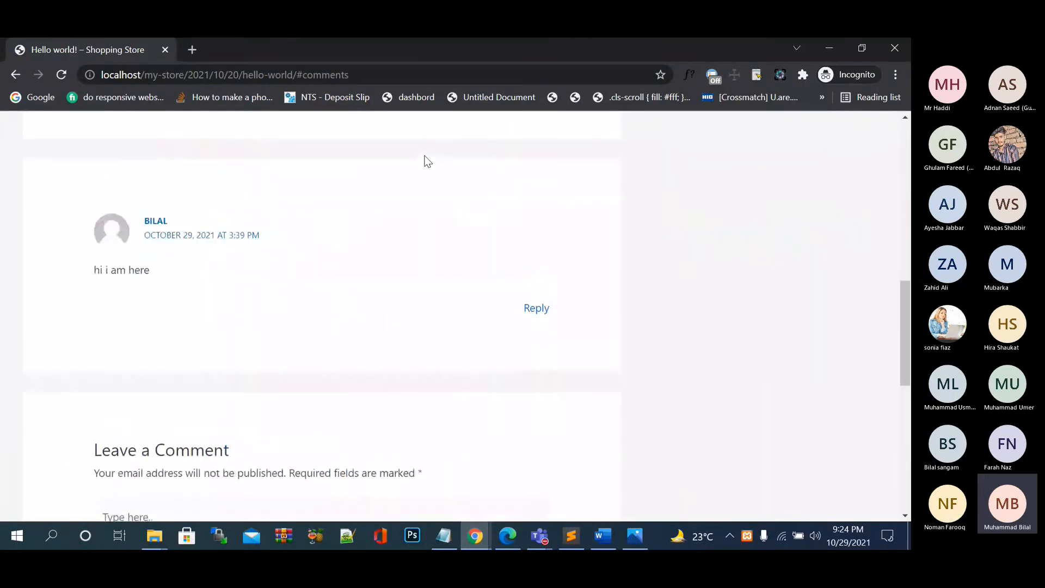
{"action": "scroll", "coordinate": [420, 170], "scroll_direction": "down", "scroll_amount": 3}
{"action": "scroll", "coordinate": [254, 315], "scroll_direction": "down", "scroll_amount": 4}
{"action": "left_click", "coordinate": [254, 315]}
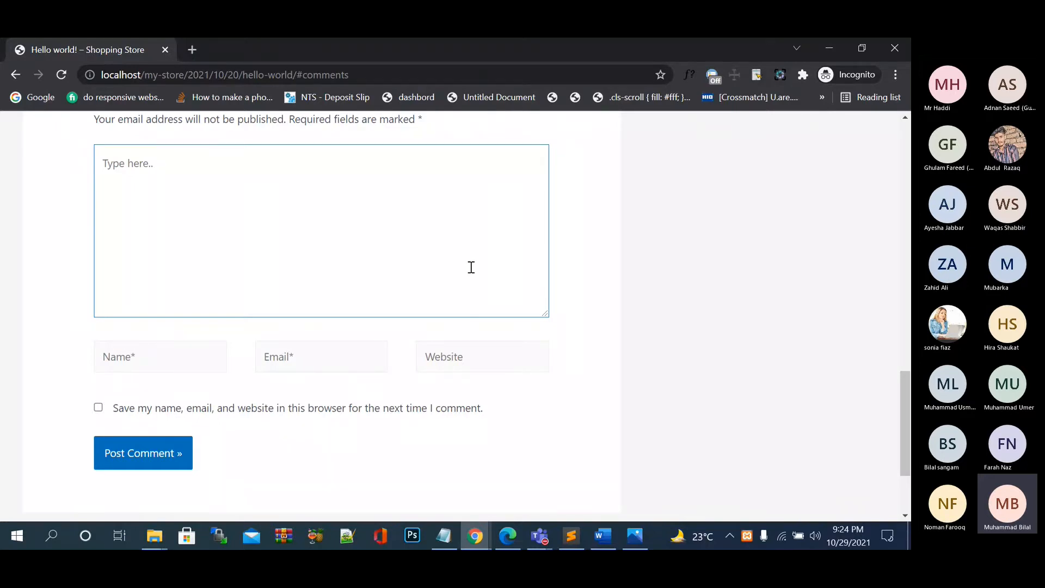
{"action": "left_click", "coordinate": [179, 355]}
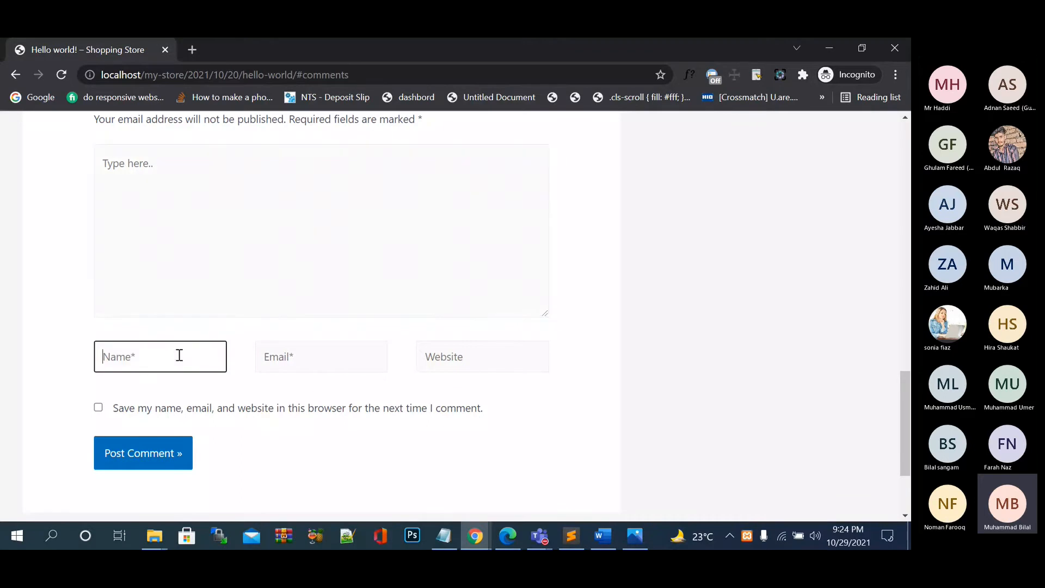
Uncheck 'Comment author must fill out name and email' in Discussion settings and save.
{"action": "mouse_move", "coordinate": [476, 535]}
{"action": "left_click", "coordinate": [427, 483]}
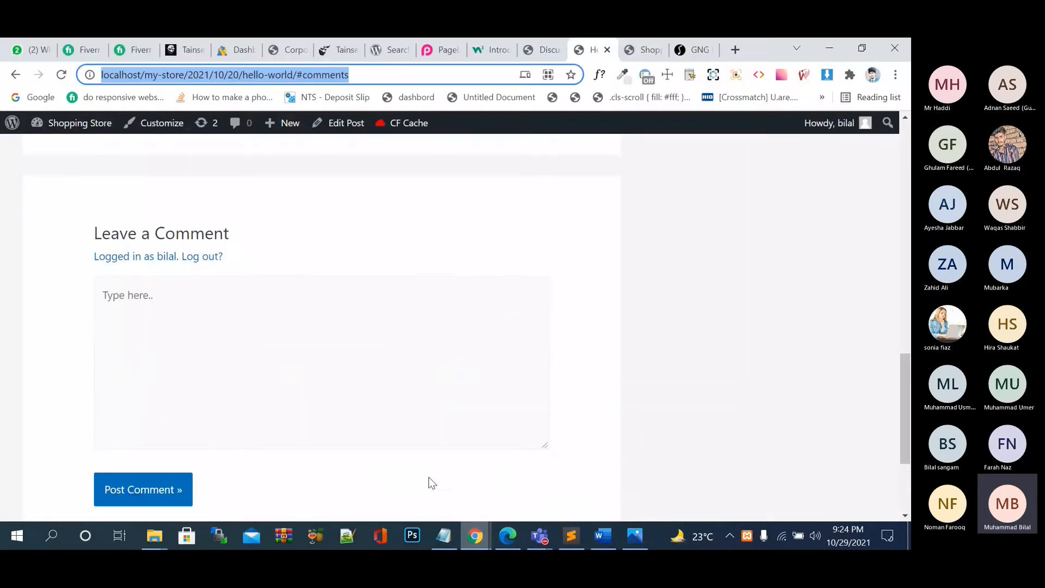
{"action": "left_click", "coordinate": [540, 53]}
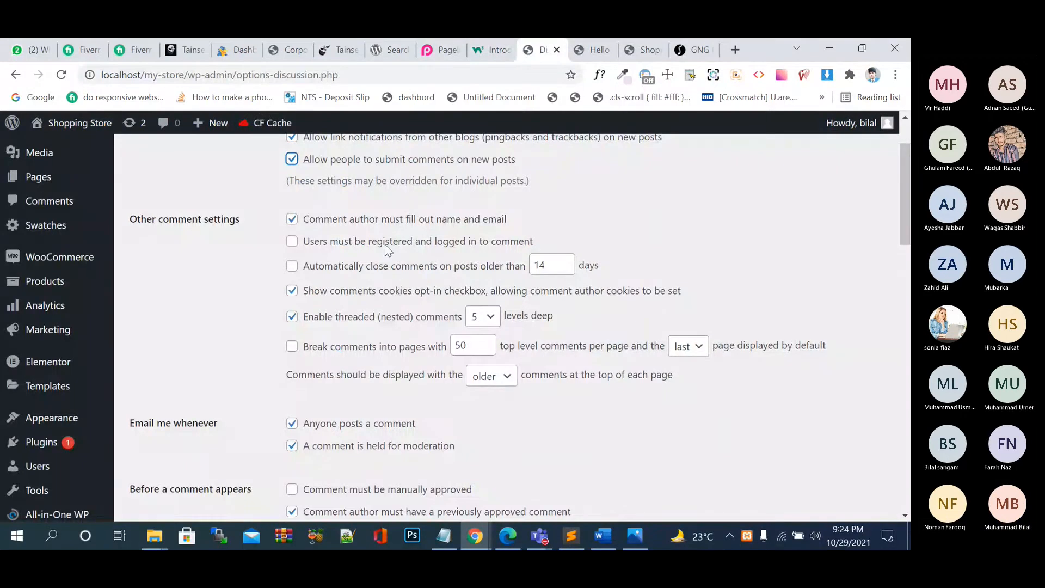
{"action": "left_click", "coordinate": [380, 220]}
{"action": "scroll", "coordinate": [381, 226], "scroll_direction": "down", "scroll_amount": 15}
{"action": "left_click", "coordinate": [175, 447]}
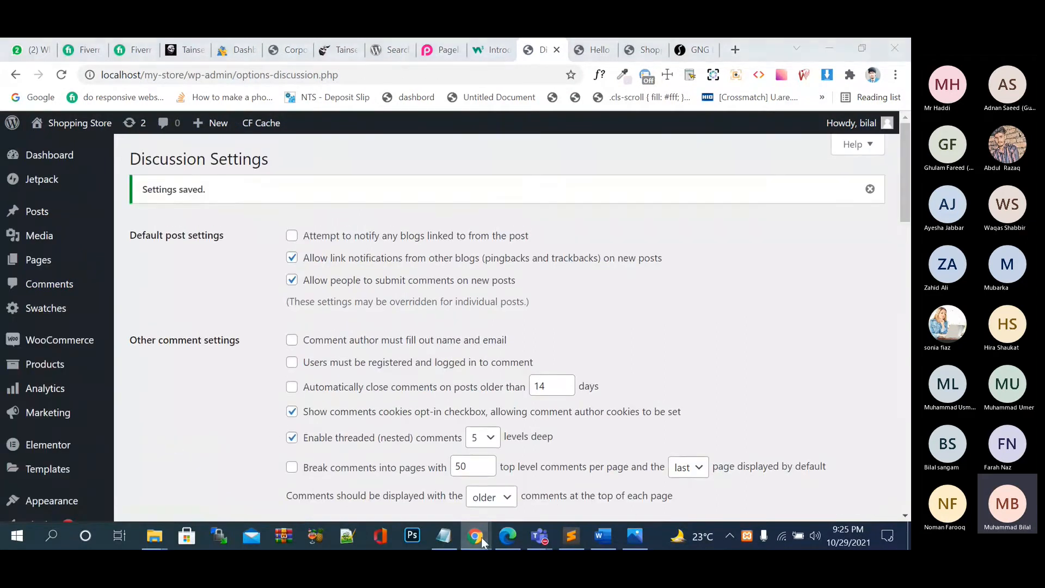
Reload the Hello world! post in the incognito window.
{"action": "mouse_move", "coordinate": [475, 536]}
{"action": "left_click", "coordinate": [549, 479]}
{"action": "left_click", "coordinate": [61, 74]}
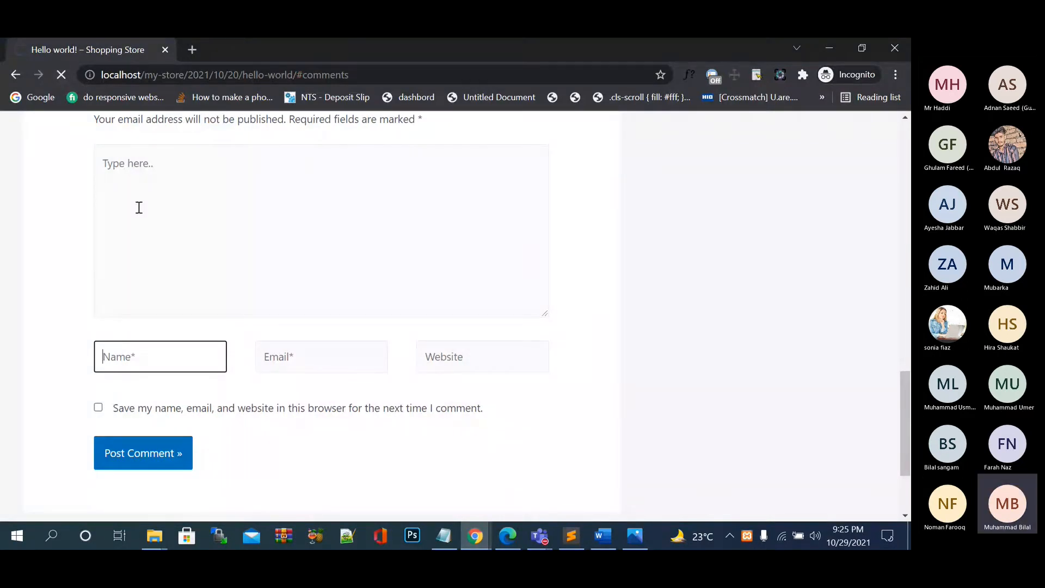
Post a test visitor comment 'aaaa', leaving Save my name unticked.
{"action": "left_click", "coordinate": [139, 207]}
{"action": "type", "text": "aaaa"}
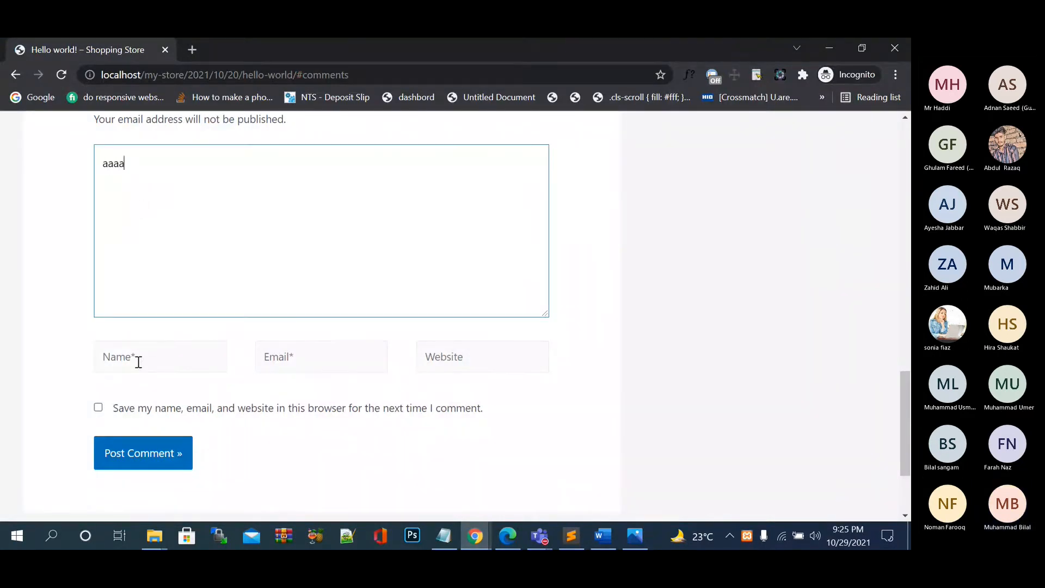
{"action": "left_click", "coordinate": [139, 412]}
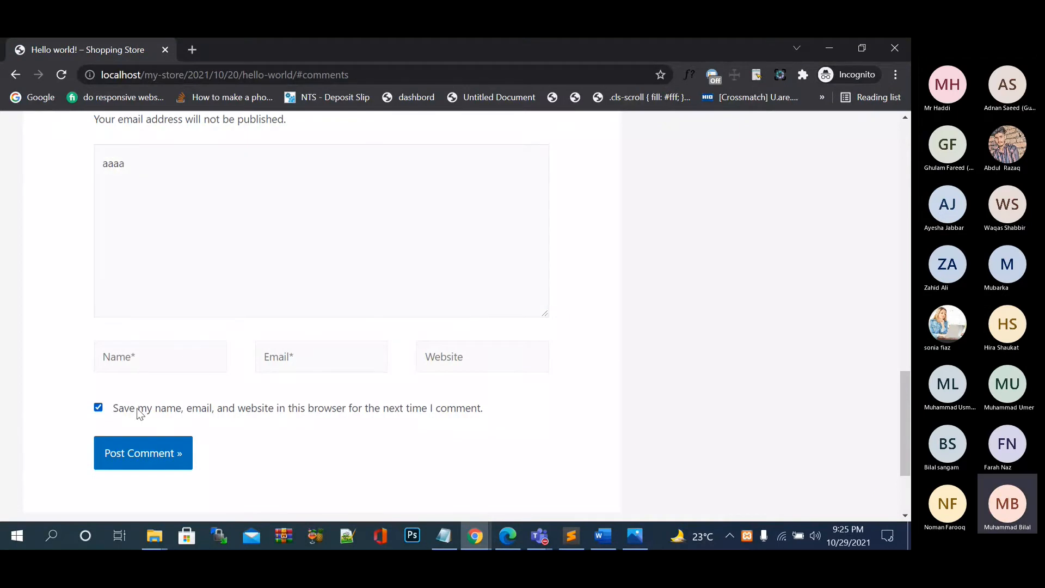
{"action": "left_click", "coordinate": [139, 413]}
{"action": "left_click", "coordinate": [149, 453]}
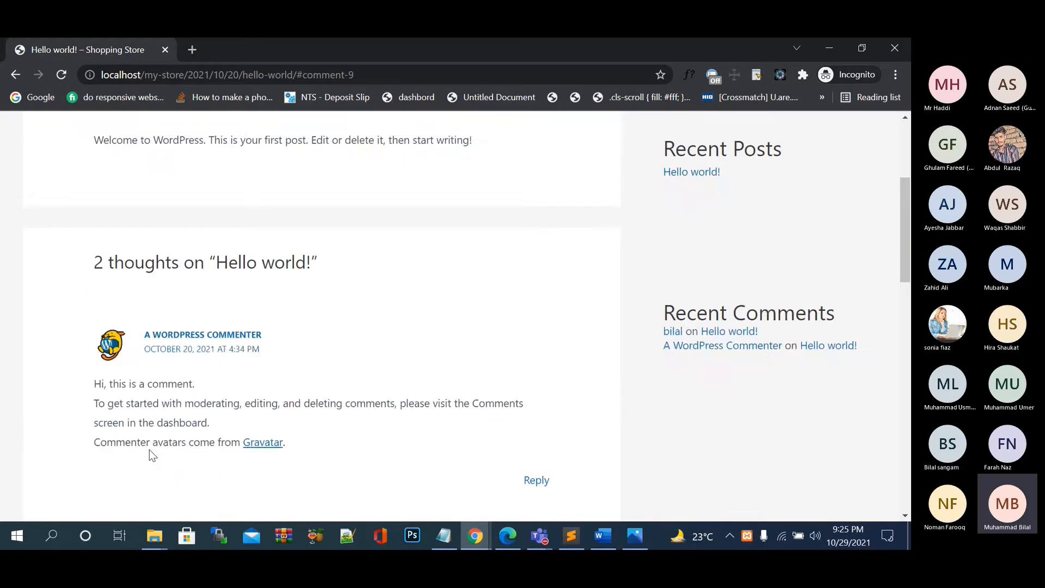
Write 'this and that' in the comment box and submit it.
{"action": "scroll", "coordinate": [149, 449], "scroll_direction": "down", "scroll_amount": 6}
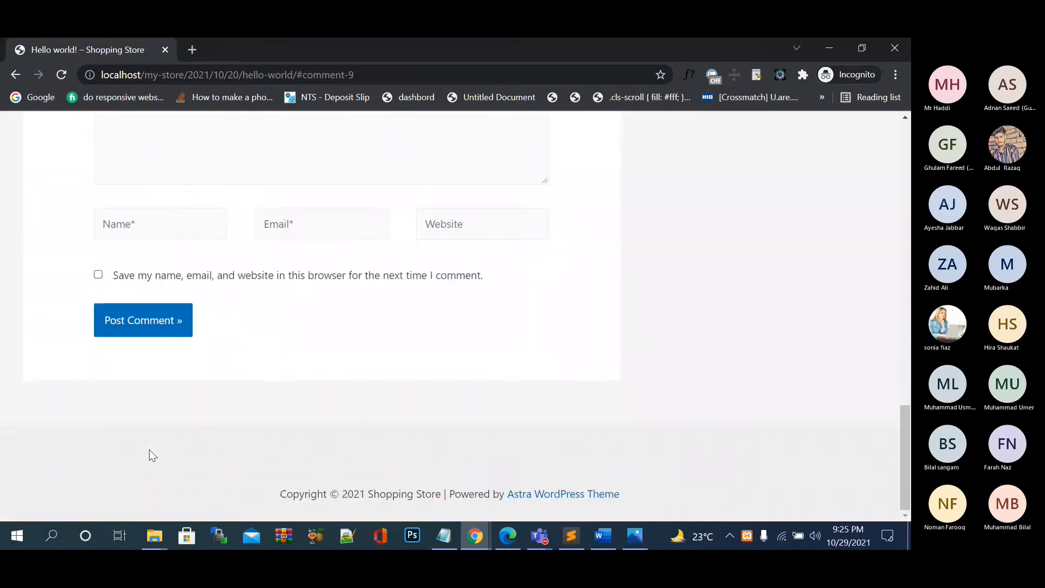
{"action": "scroll", "coordinate": [150, 450], "scroll_direction": "up", "scroll_amount": 1}
{"action": "scroll", "coordinate": [149, 455], "scroll_direction": "up", "scroll_amount": 10}
{"action": "scroll", "coordinate": [149, 455], "scroll_direction": "down", "scroll_amount": 3}
{"action": "scroll", "coordinate": [152, 455], "scroll_direction": "down", "scroll_amount": 1}
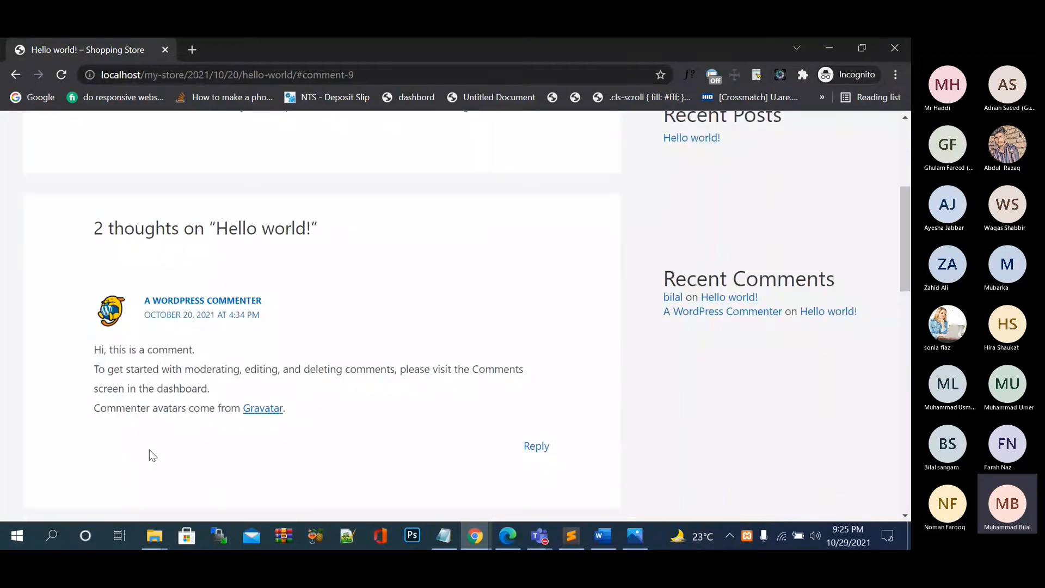
{"action": "scroll", "coordinate": [150, 452], "scroll_direction": "up", "scroll_amount": 2}
{"action": "scroll", "coordinate": [151, 452], "scroll_direction": "up", "scroll_amount": 2}
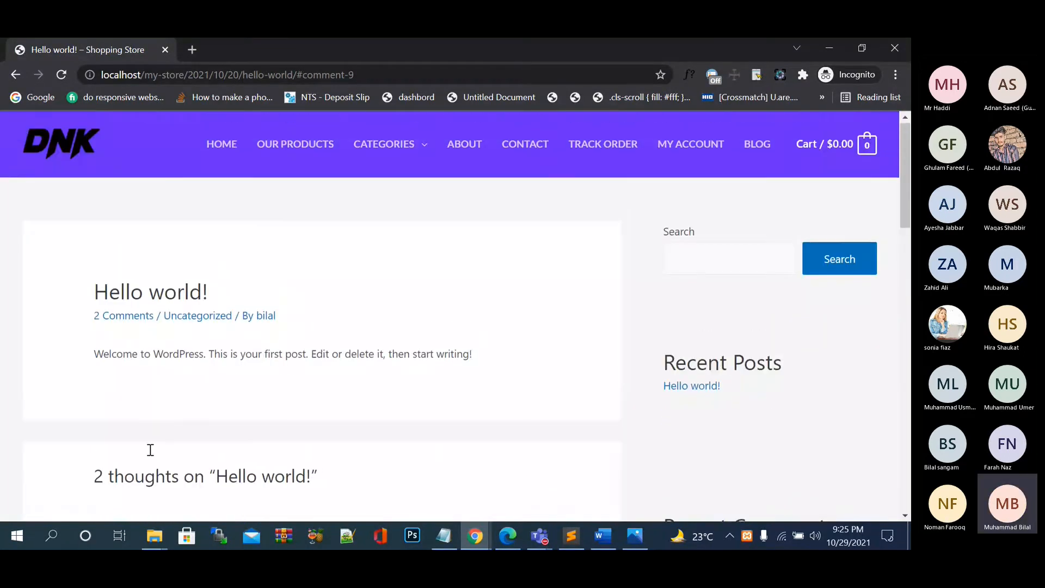
{"action": "scroll", "coordinate": [150, 450], "scroll_direction": "down", "scroll_amount": 10}
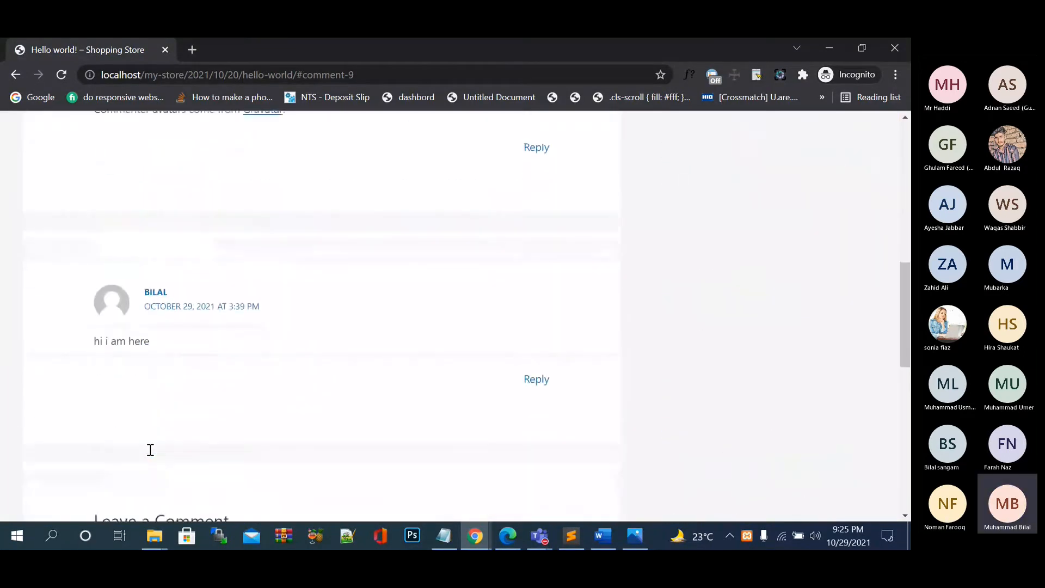
{"action": "left_click", "coordinate": [163, 417]}
{"action": "scroll", "coordinate": [166, 417], "scroll_direction": "down", "scroll_amount": 1}
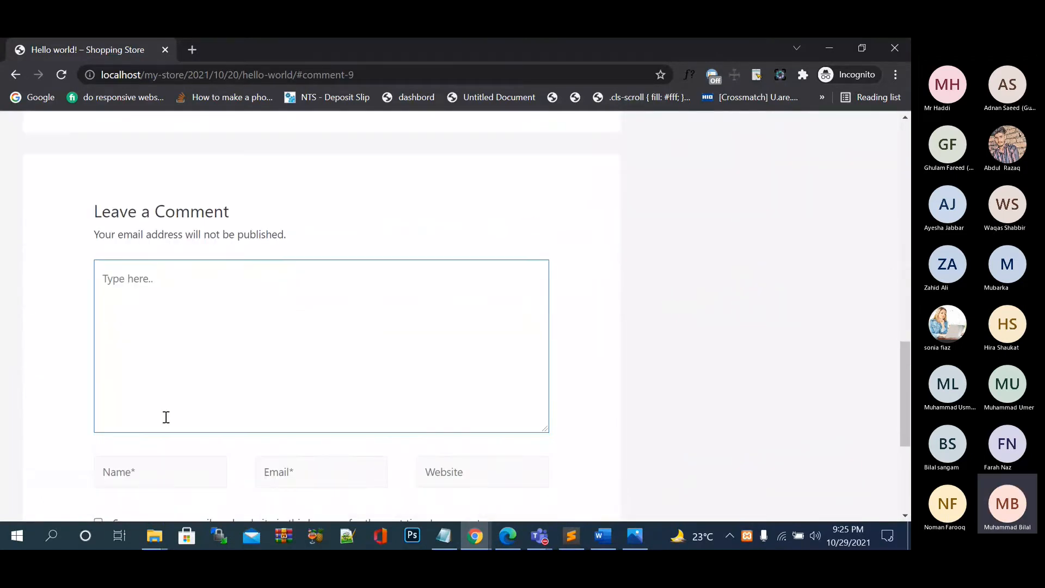
{"action": "scroll", "coordinate": [166, 417], "scroll_direction": "down", "scroll_amount": 4}
{"action": "scroll", "coordinate": [166, 422], "scroll_direction": "up", "scroll_amount": 15}
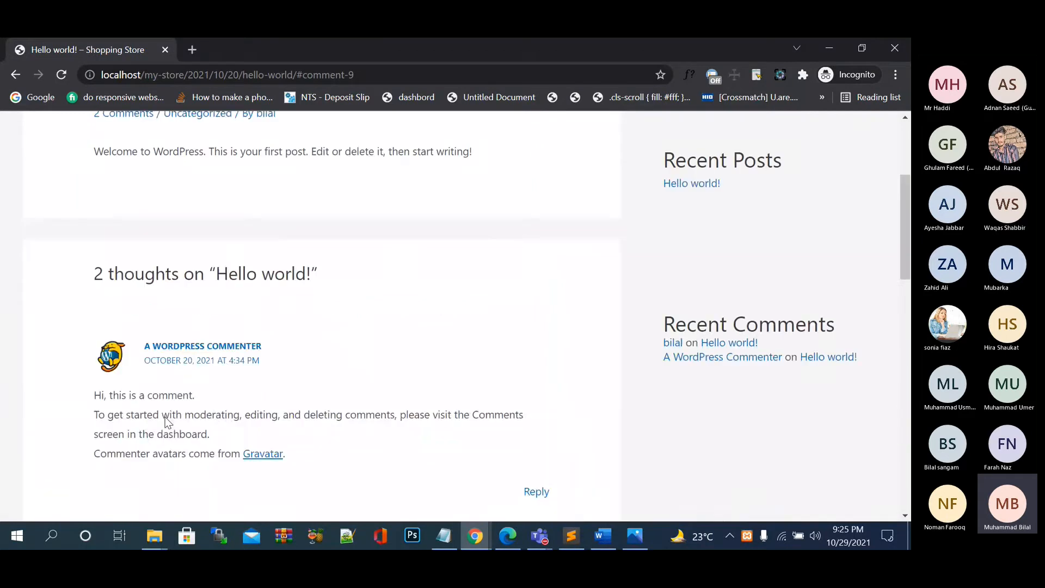
{"action": "scroll", "coordinate": [165, 422], "scroll_direction": "up", "scroll_amount": 4}
{"action": "scroll", "coordinate": [186, 354], "scroll_direction": "down", "scroll_amount": 10}
{"action": "scroll", "coordinate": [188, 357], "scroll_direction": "up", "scroll_amount": 2}
{"action": "scroll", "coordinate": [188, 360], "scroll_direction": "up", "scroll_amount": 2}
{"action": "scroll", "coordinate": [188, 361], "scroll_direction": "down", "scroll_amount": 7}
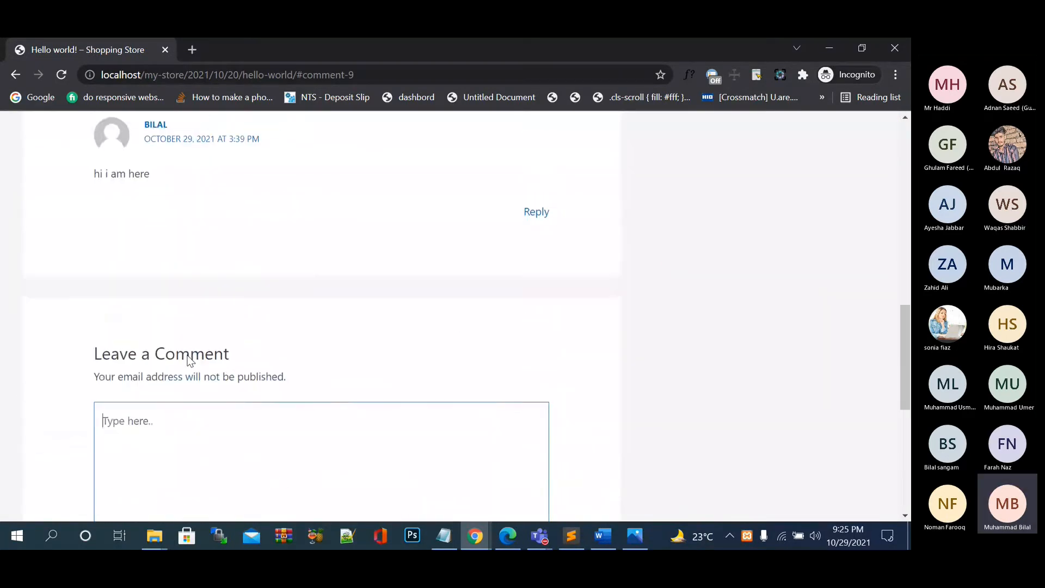
{"action": "scroll", "coordinate": [187, 361], "scroll_direction": "down", "scroll_amount": 1}
{"action": "type", "text": "this and that"}
{"action": "scroll", "coordinate": [188, 358], "scroll_direction": "down", "scroll_amount": 4}
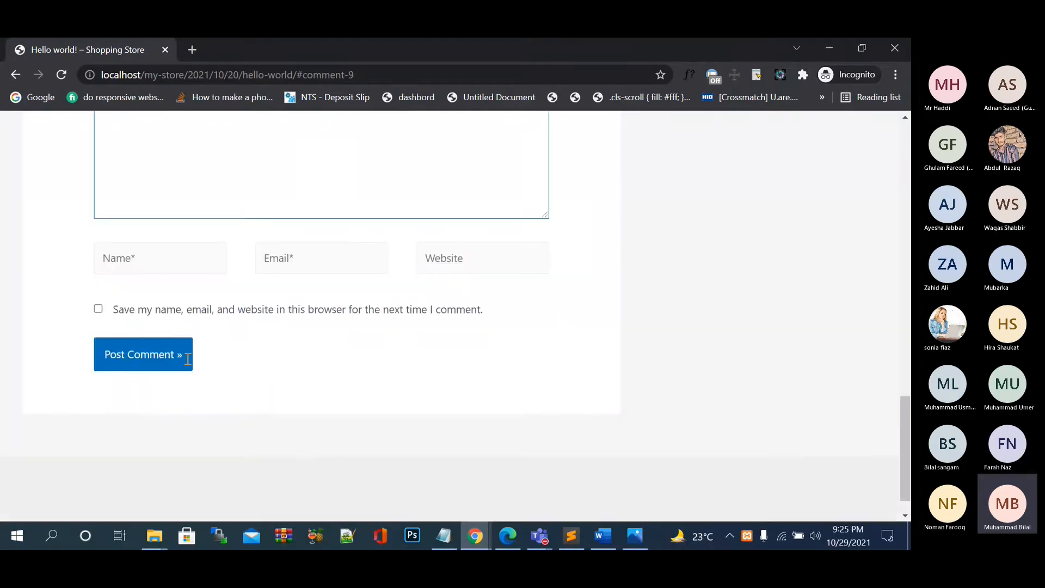
{"action": "scroll", "coordinate": [187, 359], "scroll_direction": "down", "scroll_amount": 1}
{"action": "left_click", "coordinate": [173, 337]}
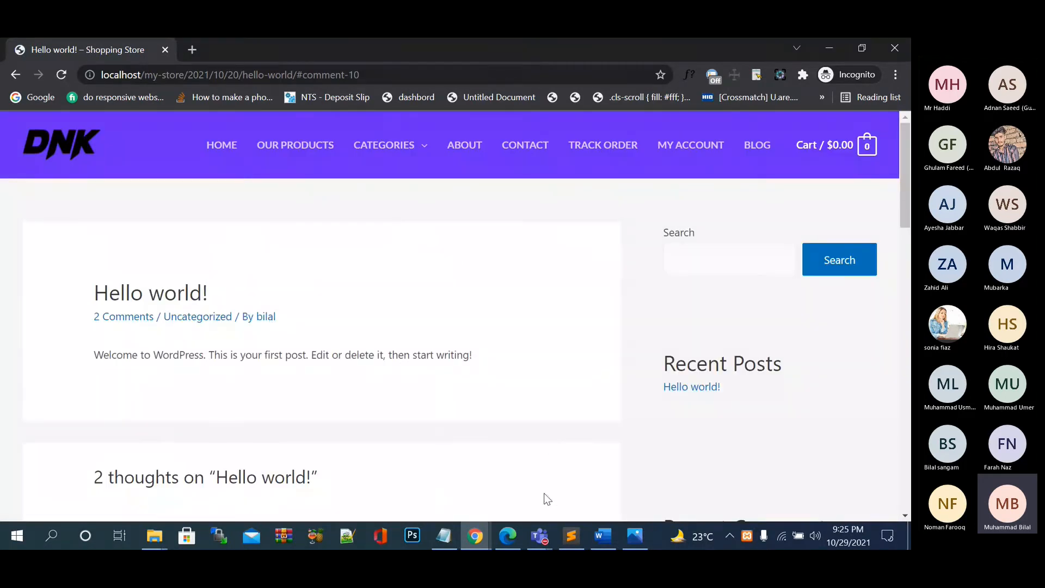
Scroll through the comments and jump back to the top of the post.
{"action": "scroll", "coordinate": [534, 414], "scroll_direction": "down", "scroll_amount": 5}
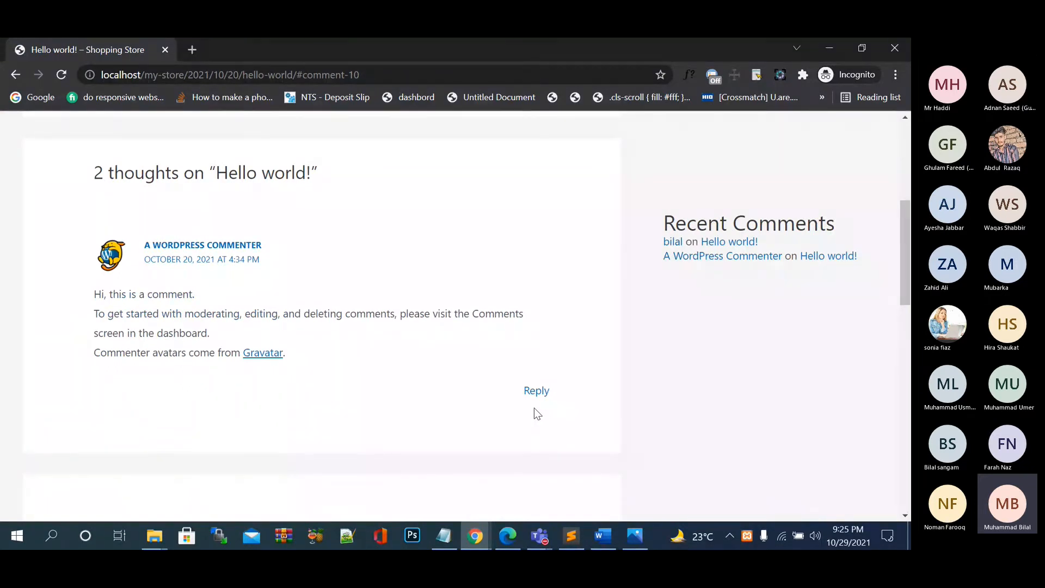
{"action": "scroll", "coordinate": [534, 414], "scroll_direction": "down", "scroll_amount": 3}
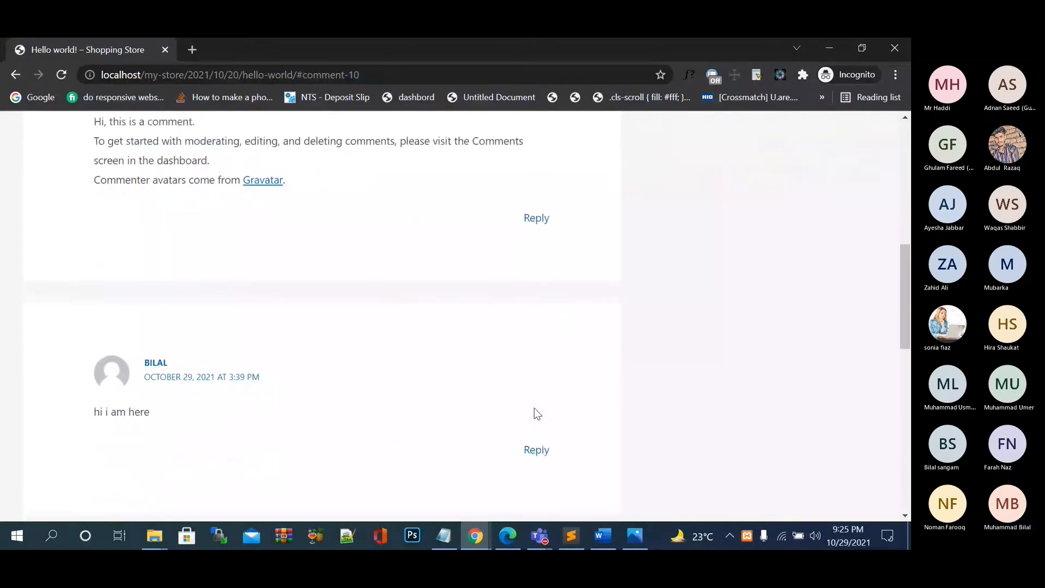
{"action": "scroll", "coordinate": [534, 409], "scroll_direction": "down", "scroll_amount": 10}
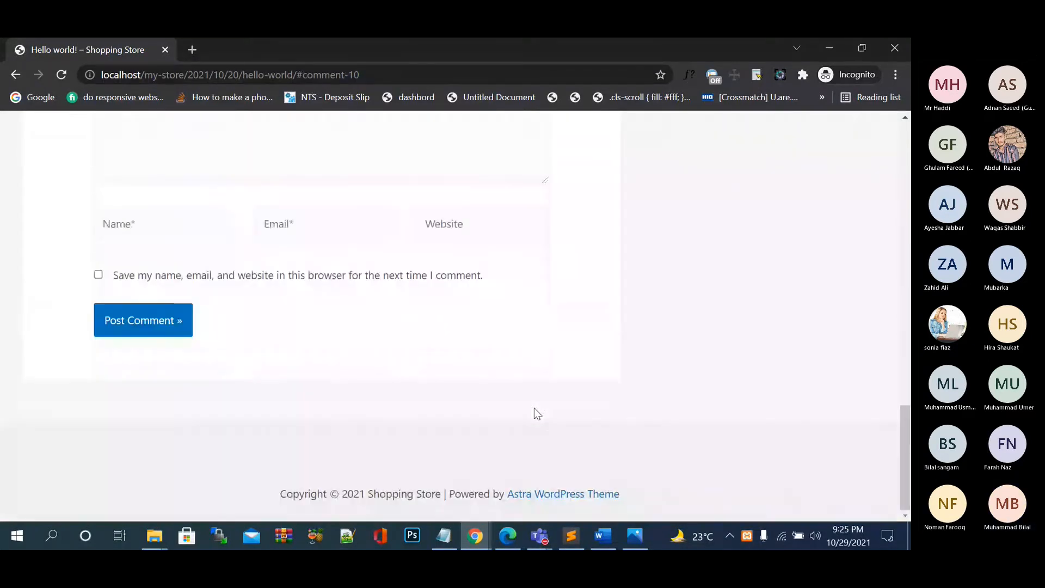
{"action": "scroll", "coordinate": [534, 407], "scroll_direction": "up", "scroll_amount": 1}
{"action": "key", "text": "Home"}
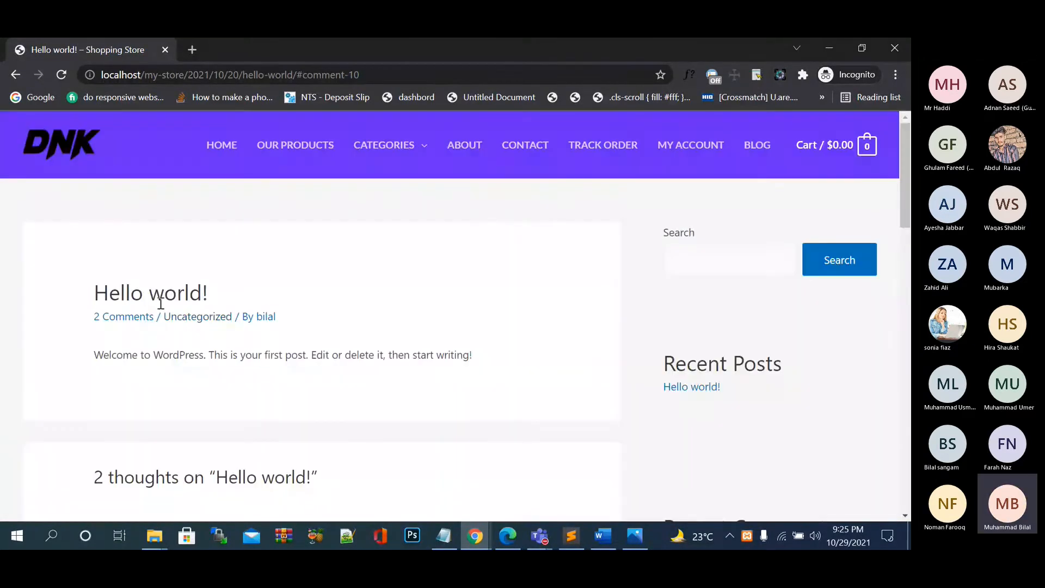
{"action": "scroll", "coordinate": [362, 291], "scroll_direction": "down", "scroll_amount": 12}
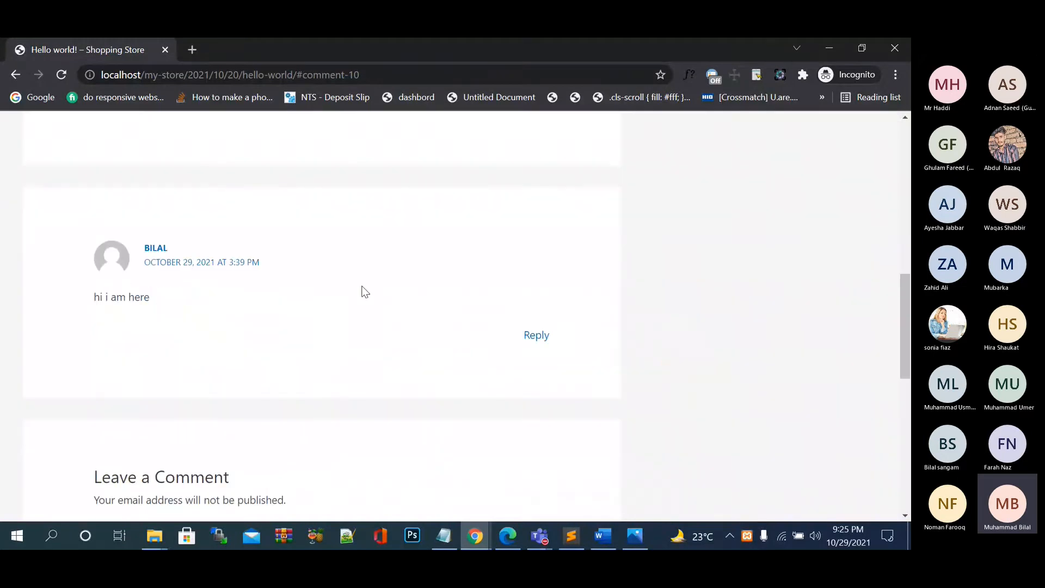
{"action": "scroll", "coordinate": [290, 322], "scroll_direction": "up", "scroll_amount": 2}
Post 'hi this and that' with a commenter name and email, ticking Save my name.
{"action": "left_click", "coordinate": [311, 264]}
{"action": "type", "text": "hi this and that"}
{"action": "left_click", "coordinate": [119, 356]}
{"action": "type", "text": "ali"}
{"action": "key", "text": "Tab"}
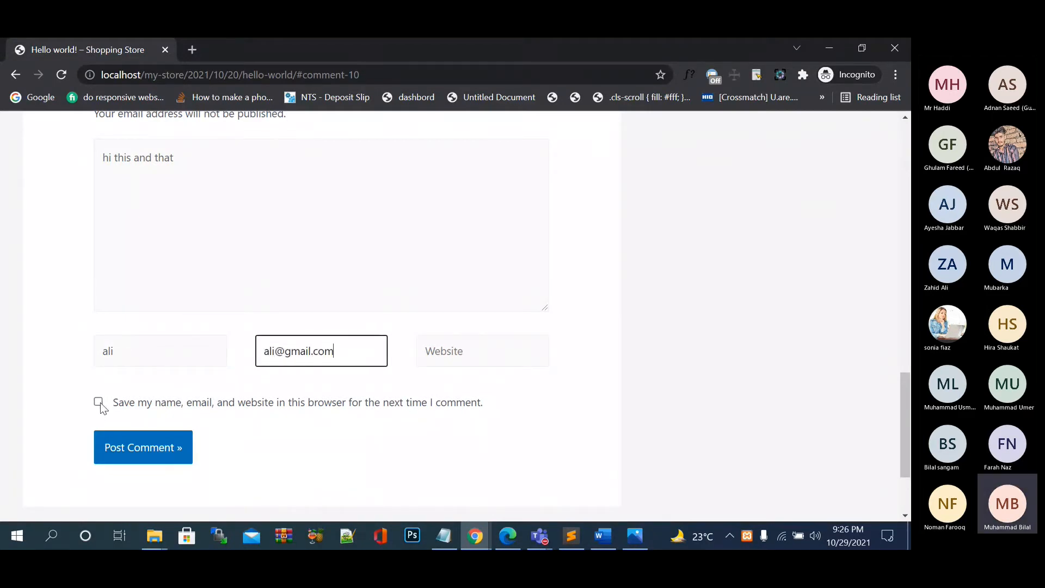
{"action": "left_click", "coordinate": [99, 404]}
{"action": "left_click", "coordinate": [135, 459]}
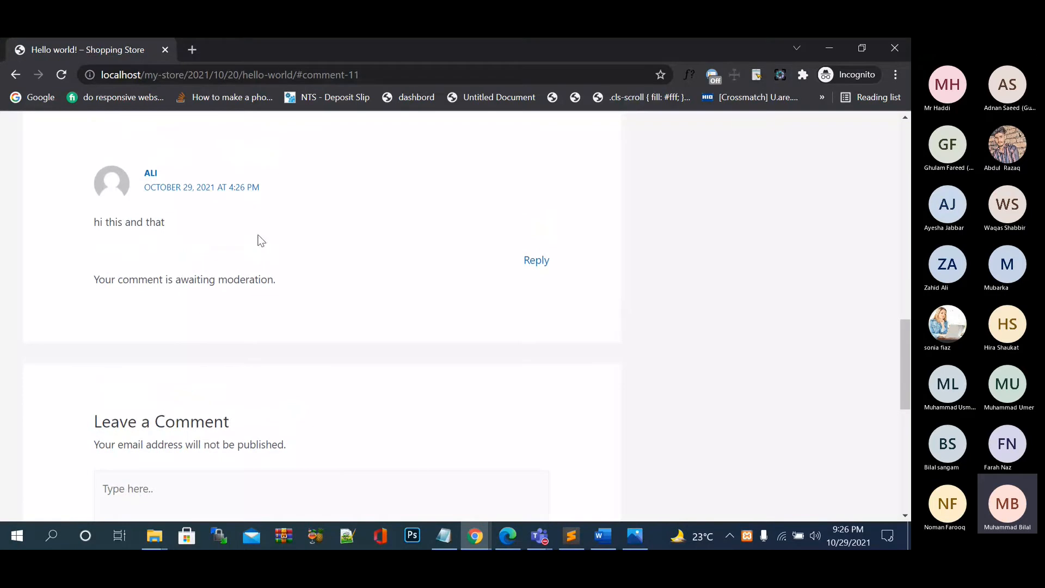
Check the comment's awaiting-moderation notice below the post.
{"action": "left_click_drag", "start_coordinate": [167, 279], "coordinate": [252, 278]}
{"action": "left_click", "coordinate": [280, 287]}
{"action": "scroll", "coordinate": [208, 251], "scroll_direction": "down", "scroll_amount": 5}
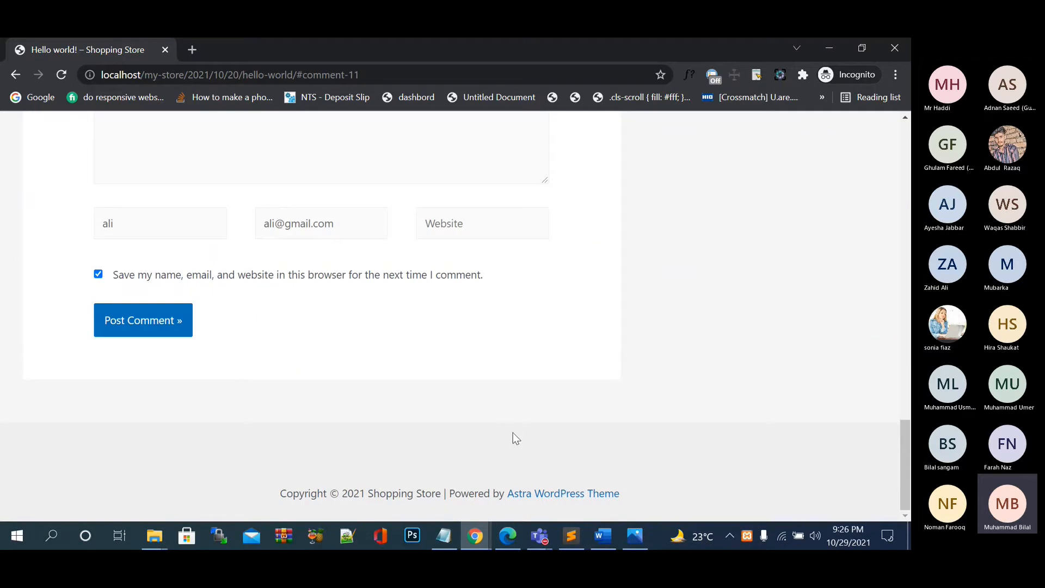
Tick 'Comment author must fill out name and email' and 'Users must be registered and logged in', then save Discussion Settings.
{"action": "mouse_move", "coordinate": [475, 536]}
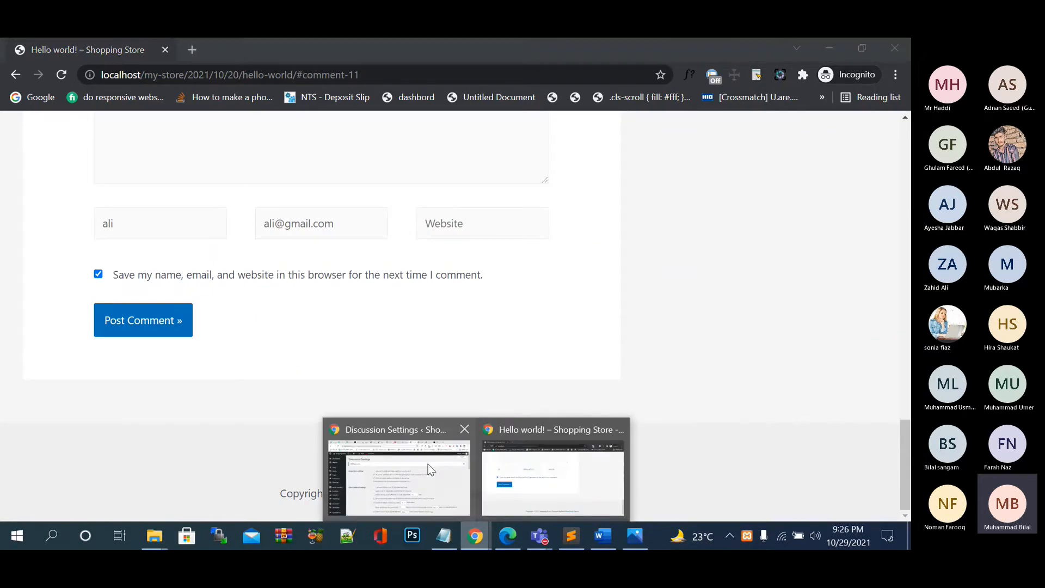
{"action": "left_click", "coordinate": [427, 464]}
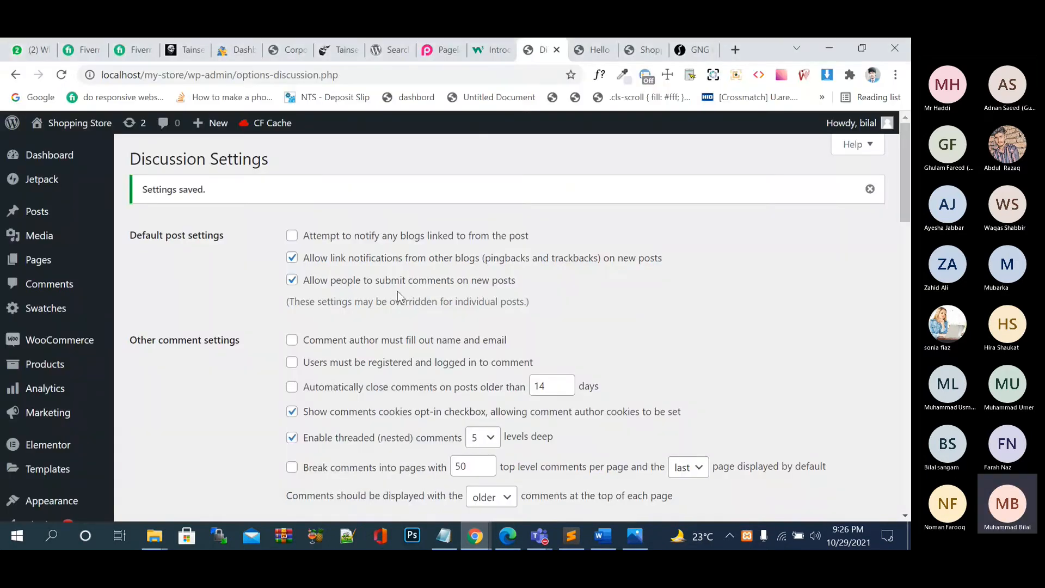
{"action": "scroll", "coordinate": [398, 292], "scroll_direction": "down", "scroll_amount": 2}
{"action": "left_click", "coordinate": [376, 263]}
{"action": "left_click", "coordinate": [413, 286]}
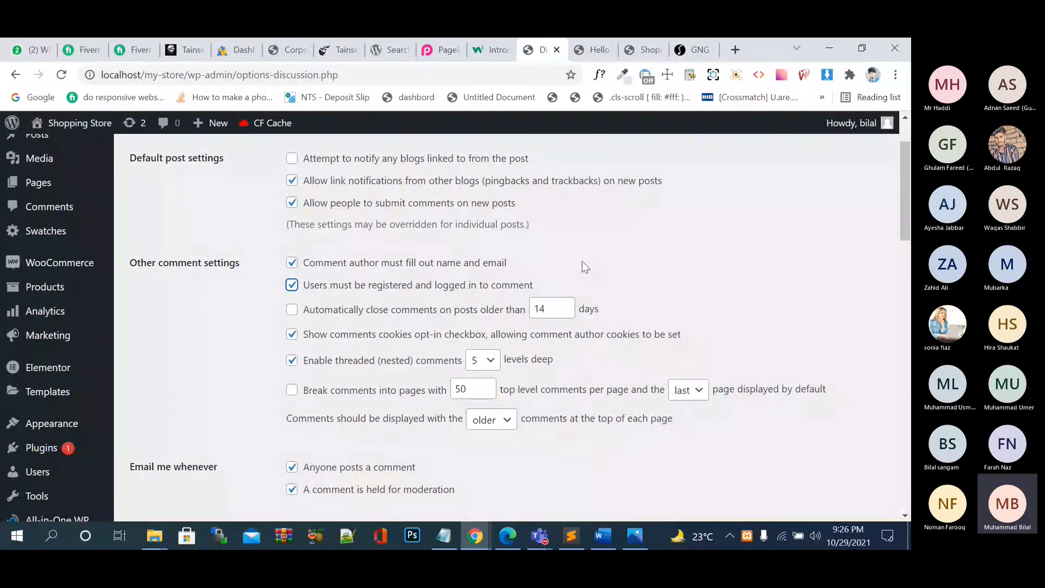
{"action": "scroll", "coordinate": [583, 265], "scroll_direction": "down", "scroll_amount": 2}
{"action": "left_click", "coordinate": [476, 536]}
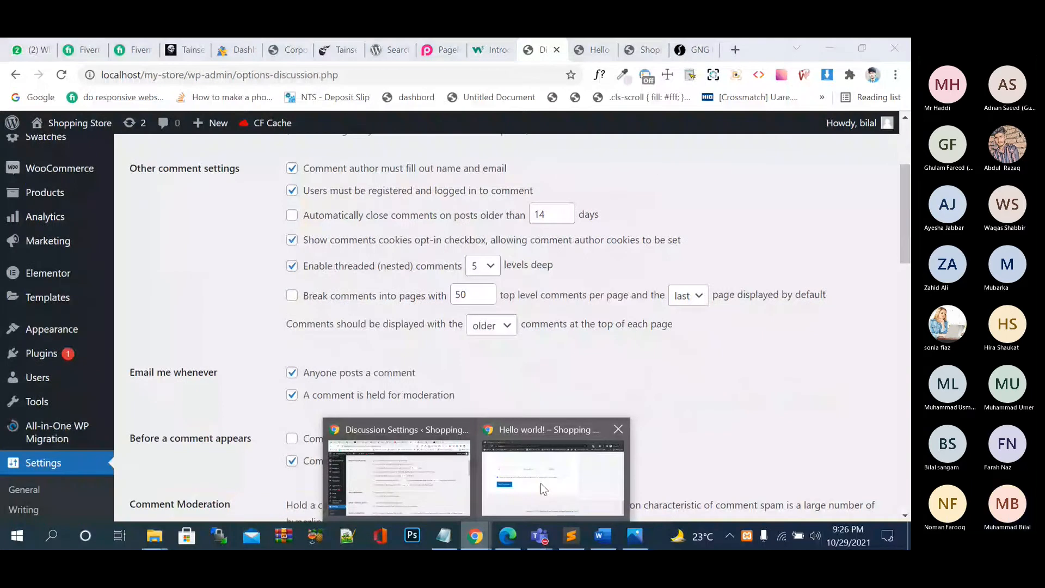
{"action": "scroll", "coordinate": [174, 393], "scroll_direction": "down", "scroll_amount": 7}
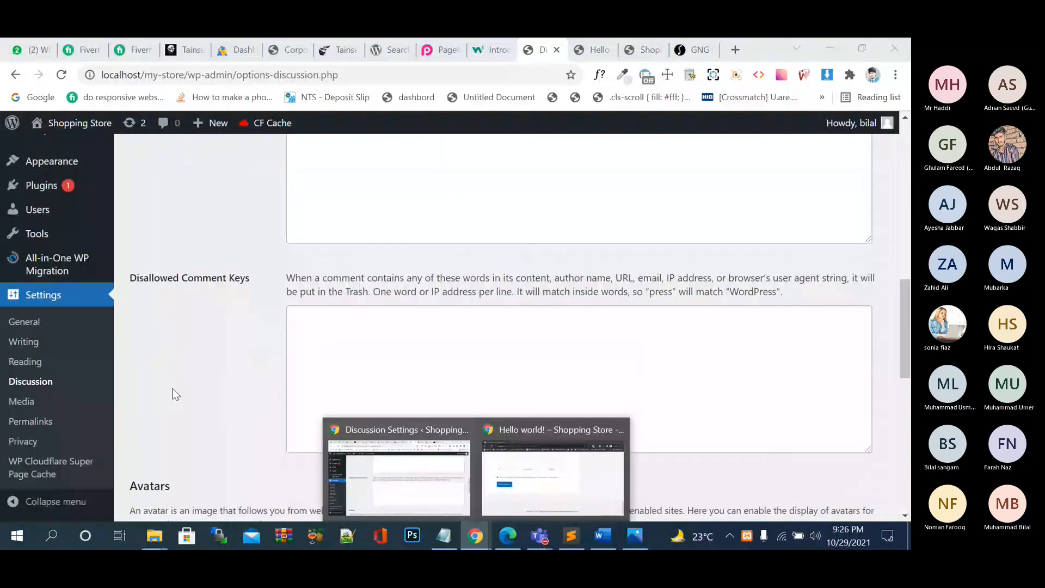
{"action": "scroll", "coordinate": [175, 394], "scroll_direction": "down", "scroll_amount": 10}
{"action": "left_click", "coordinate": [163, 456]}
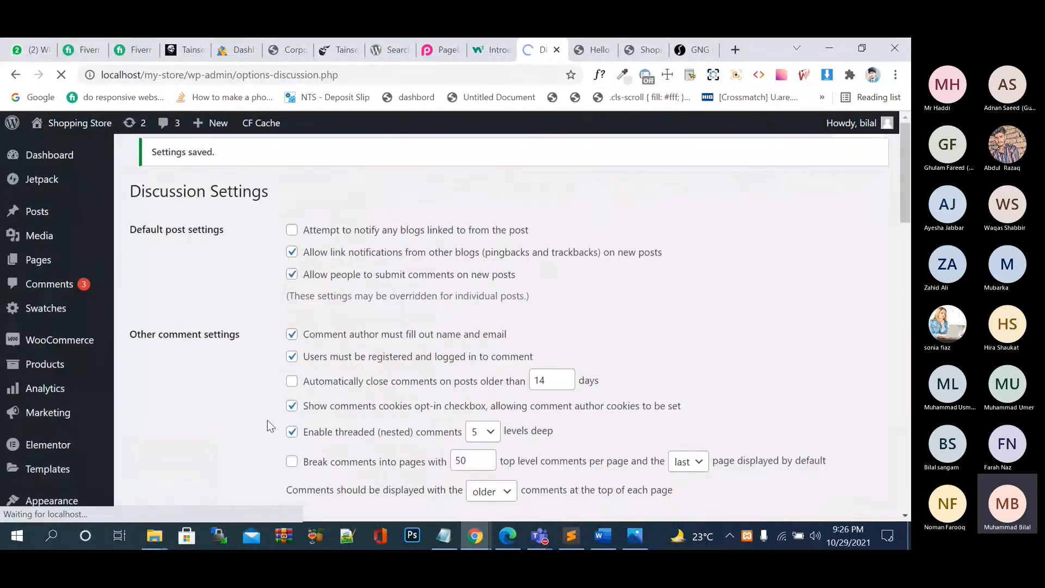
{"action": "left_click", "coordinate": [476, 536]}
Reload the Hello world! post in the incognito window to see the 'must be logged in' notice.
{"action": "left_click", "coordinate": [547, 485]}
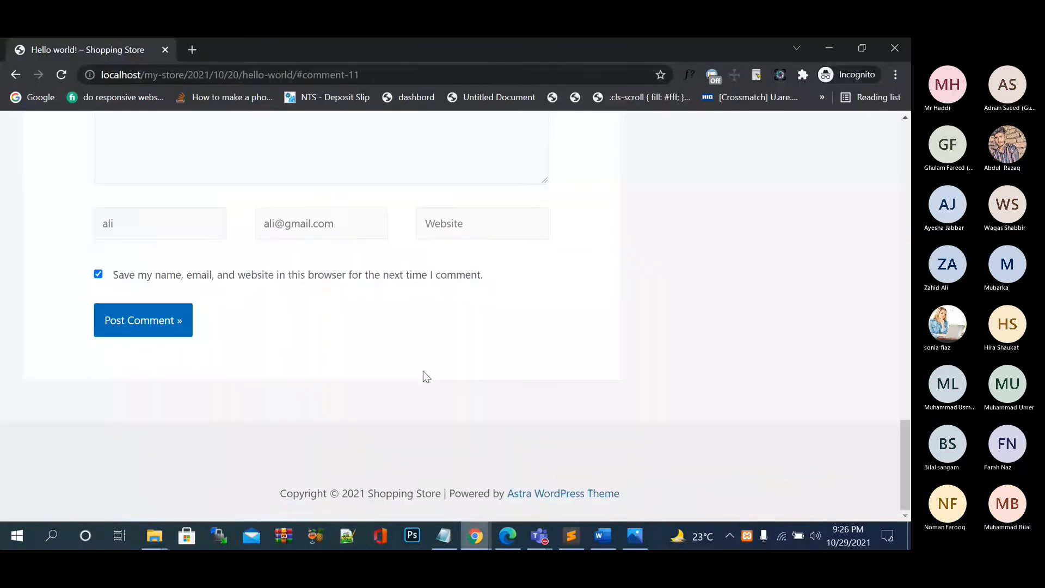
{"action": "left_click", "coordinate": [67, 77]}
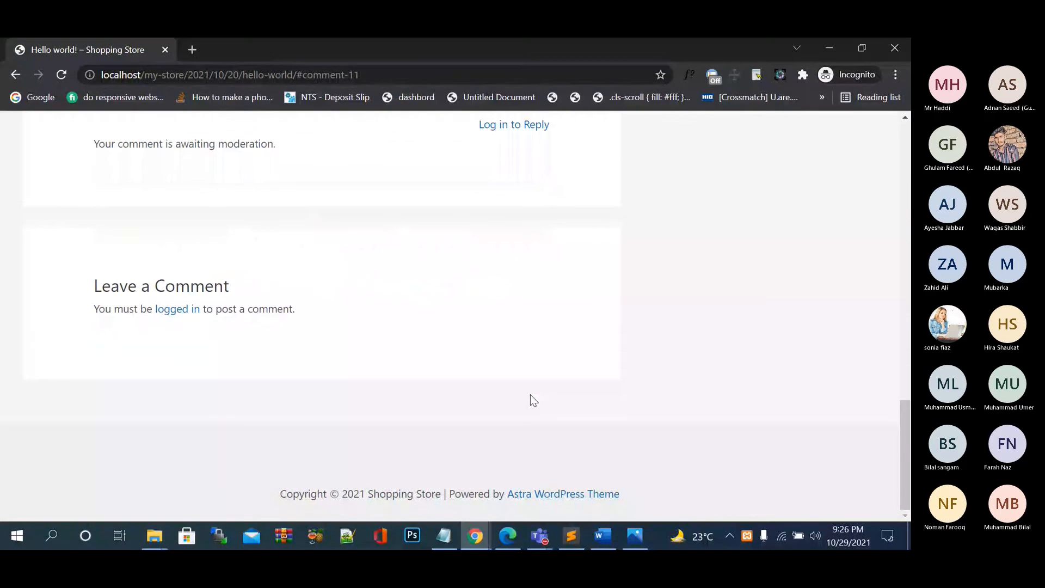
{"action": "scroll", "coordinate": [530, 396], "scroll_direction": "up", "scroll_amount": 8}
{"action": "scroll", "coordinate": [531, 396], "scroll_direction": "down", "scroll_amount": 8}
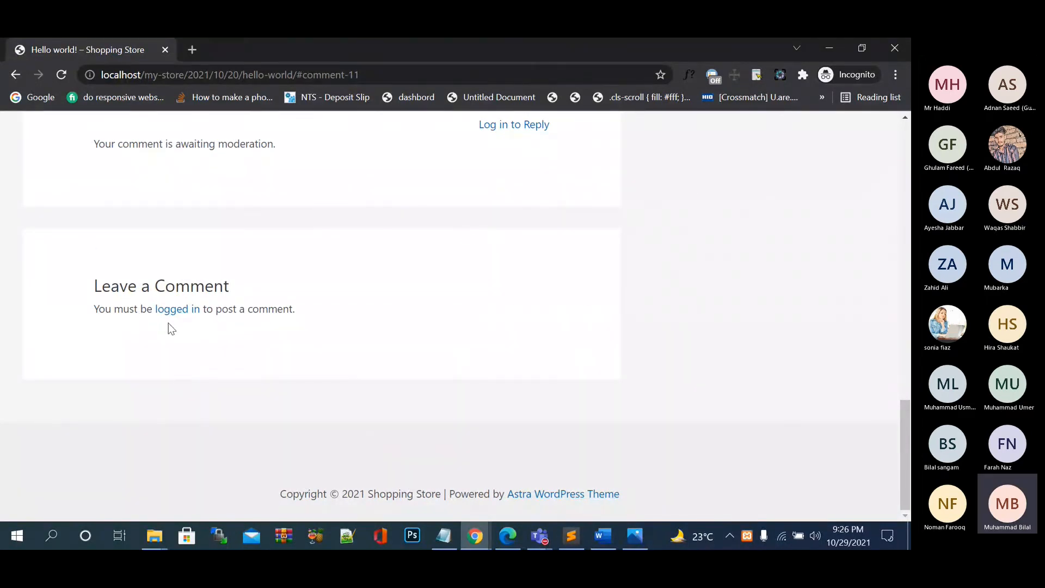
Return to the Discussion Settings window and scroll down its options.
{"action": "mouse_move", "coordinate": [476, 536]}
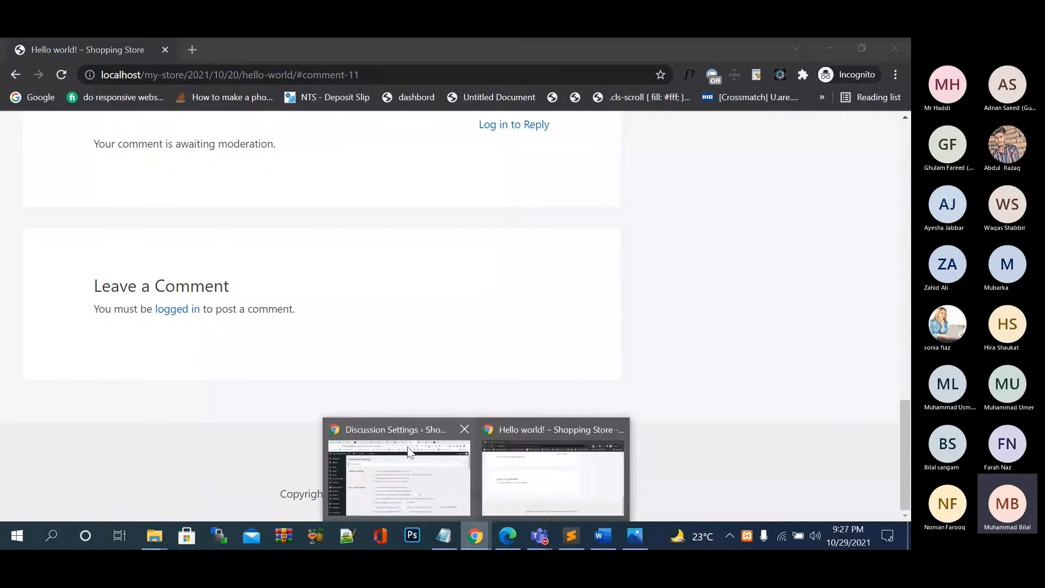
{"action": "left_click", "coordinate": [407, 446]}
{"action": "scroll", "coordinate": [410, 348], "scroll_direction": "down", "scroll_amount": 1}
{"action": "scroll", "coordinate": [412, 353], "scroll_direction": "down", "scroll_amount": 1}
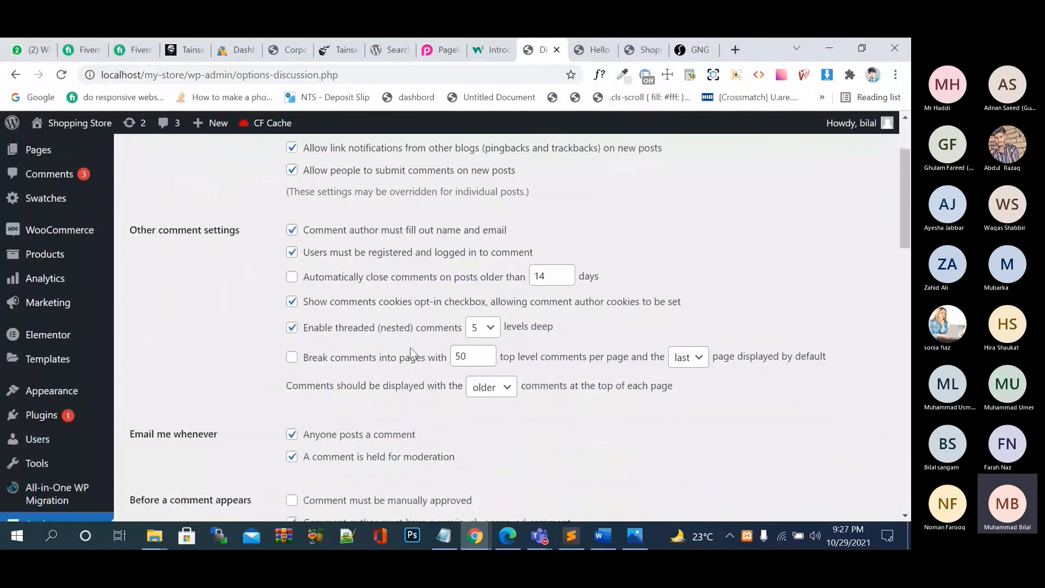
{"action": "scroll", "coordinate": [381, 324], "scroll_direction": "down", "scroll_amount": 1}
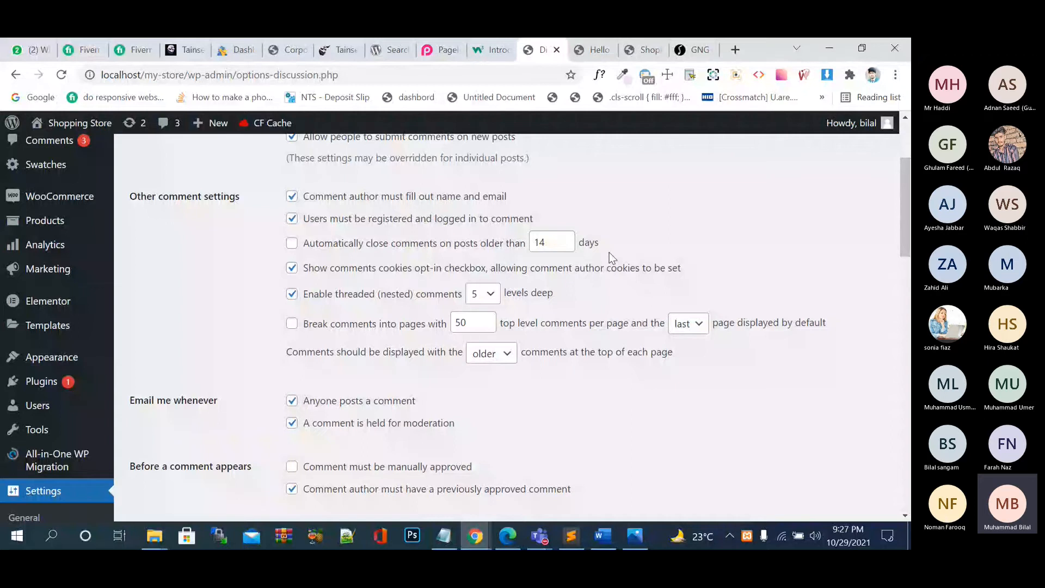
Toggle auto-closing of comments on posts older than 14 days on, then back off.
{"action": "left_click", "coordinate": [326, 248]}
{"action": "left_click", "coordinate": [548, 241]}
{"action": "left_click", "coordinate": [292, 245]}
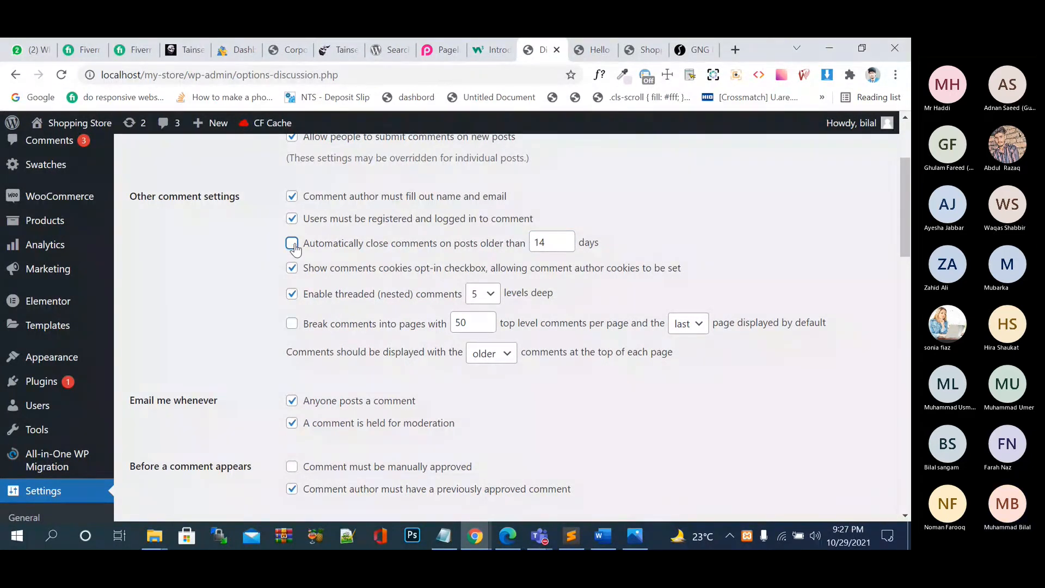
Scroll through the remaining discussion options and go to Settings > Media.
{"action": "scroll", "coordinate": [452, 344], "scroll_direction": "down", "scroll_amount": 2}
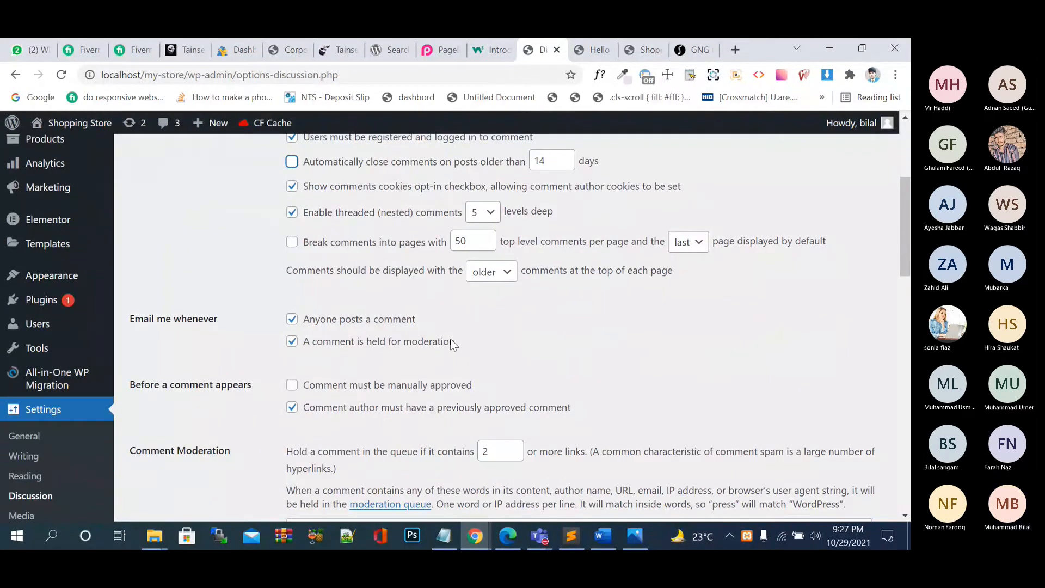
{"action": "scroll", "coordinate": [451, 344], "scroll_direction": "down", "scroll_amount": 8}
{"action": "scroll", "coordinate": [452, 342], "scroll_direction": "up", "scroll_amount": 12}
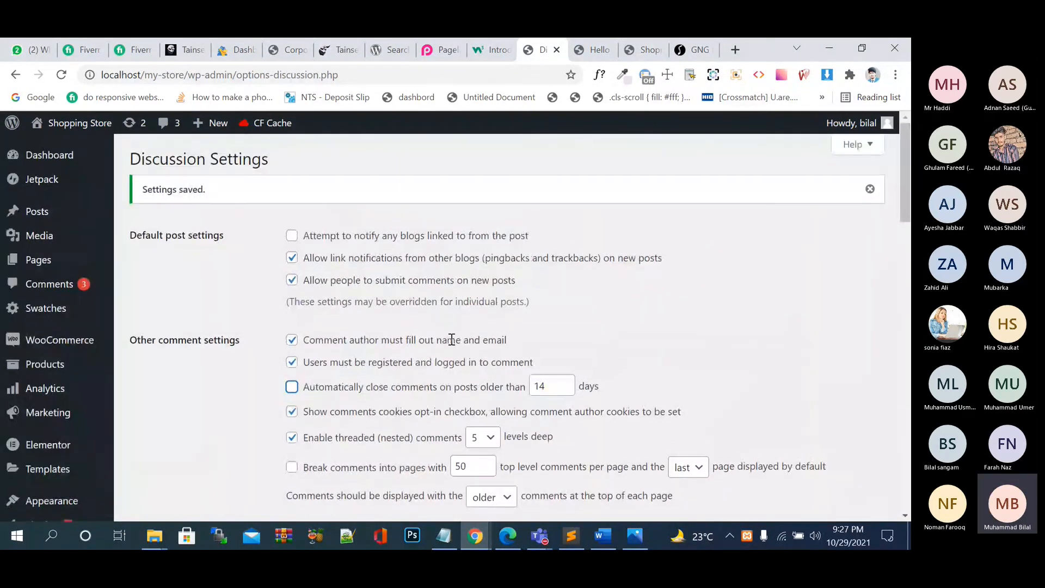
{"action": "scroll", "coordinate": [452, 342], "scroll_direction": "down", "scroll_amount": 5}
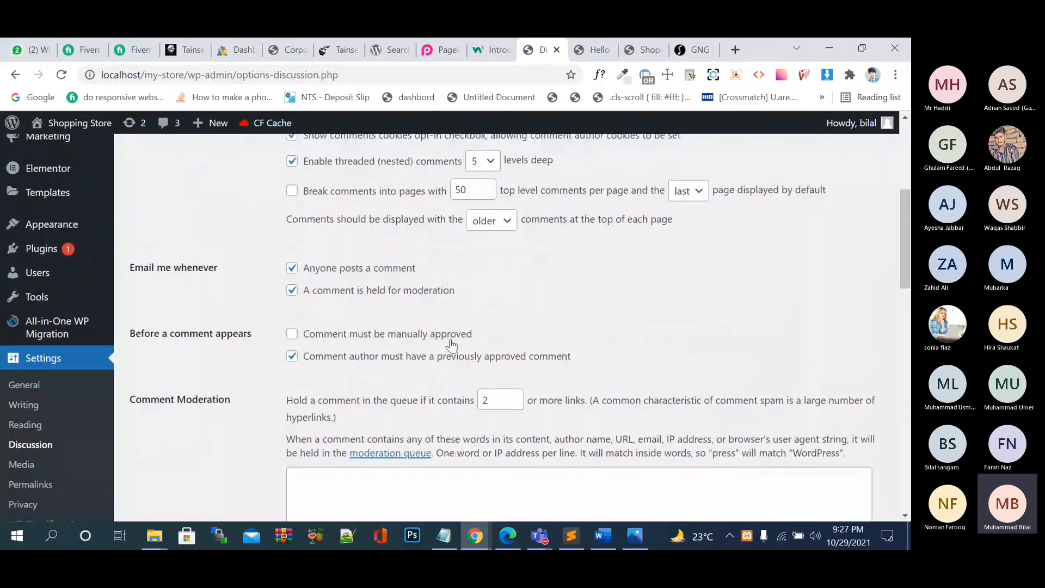
{"action": "scroll", "coordinate": [451, 344], "scroll_direction": "down", "scroll_amount": 7}
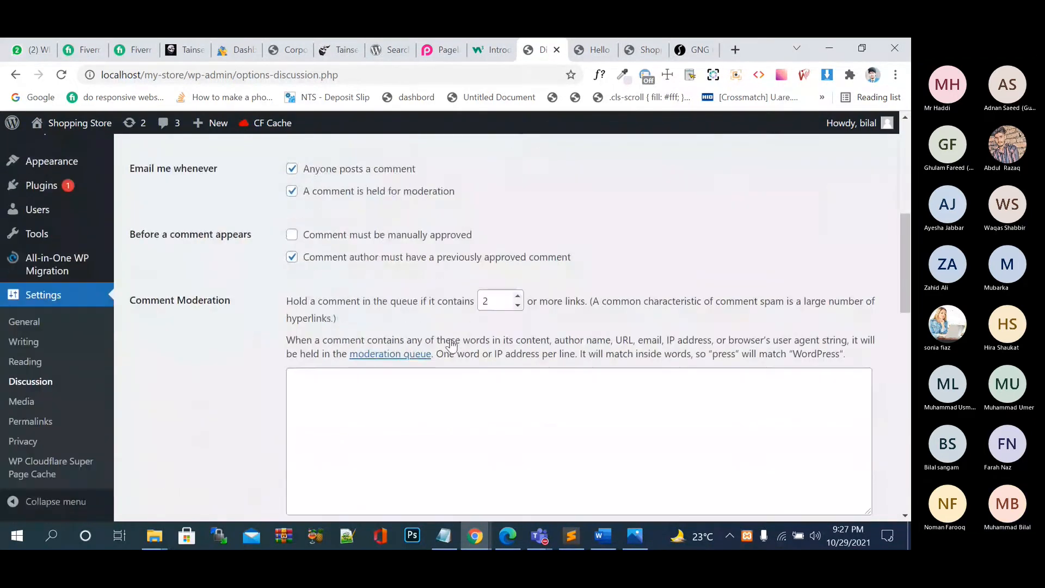
{"action": "left_click", "coordinate": [28, 404]}
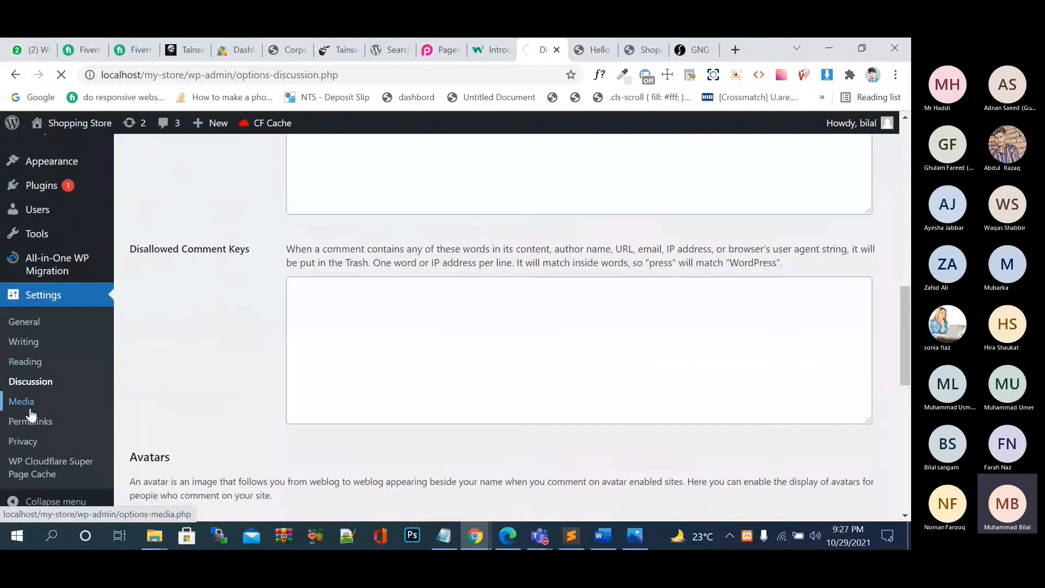
Open Settings > Permalinks, then view the Hello world post's comments, including 'hi i am here'.
{"action": "left_click", "coordinate": [34, 423]}
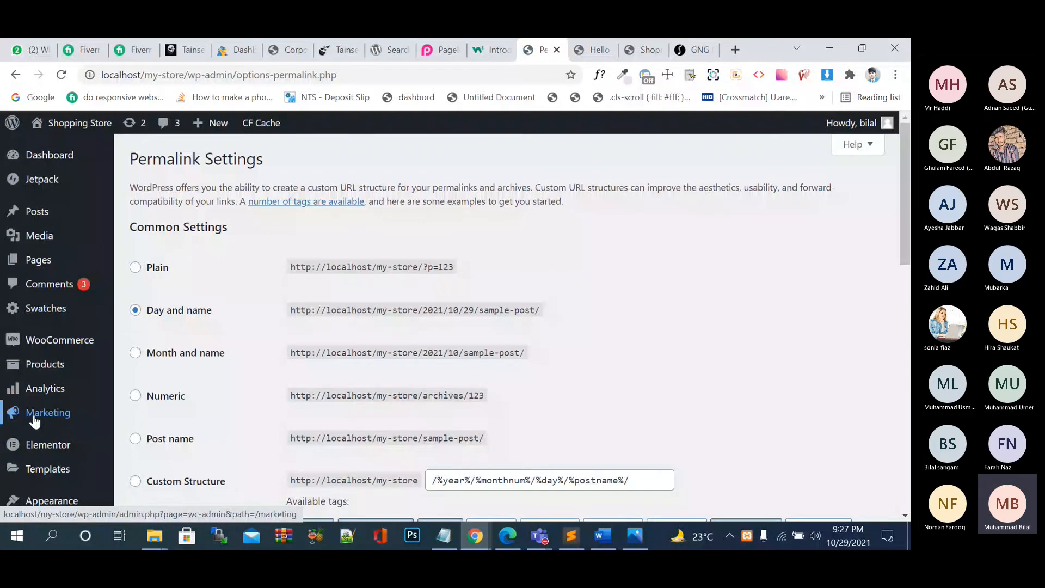
{"action": "scroll", "coordinate": [648, 278], "scroll_direction": "down", "scroll_amount": 1}
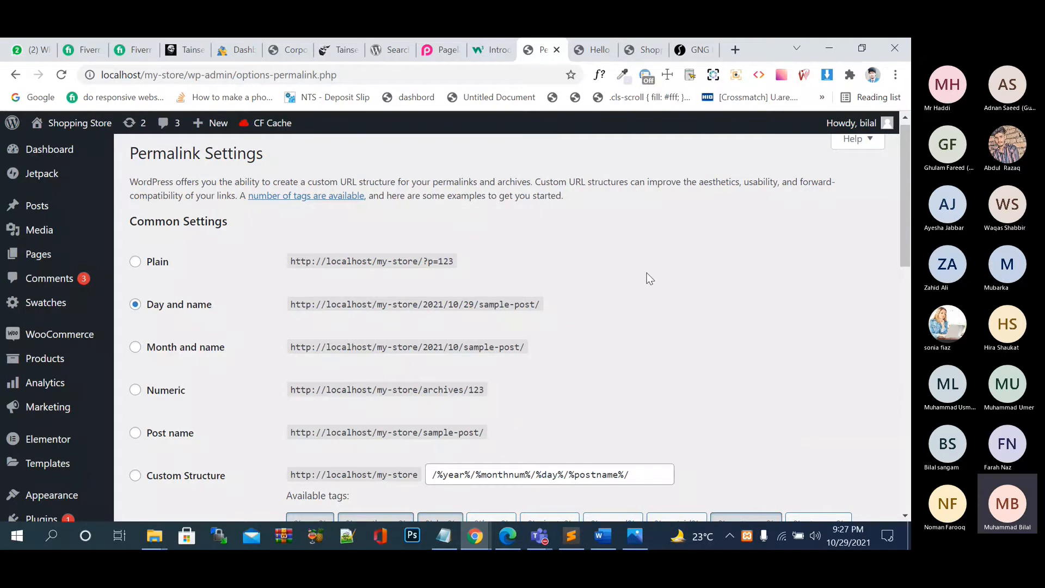
{"action": "left_click", "coordinate": [593, 49]}
{"action": "scroll", "coordinate": [496, 247], "scroll_direction": "down", "scroll_amount": 2}
{"action": "scroll", "coordinate": [496, 247], "scroll_direction": "up", "scroll_amount": 6}
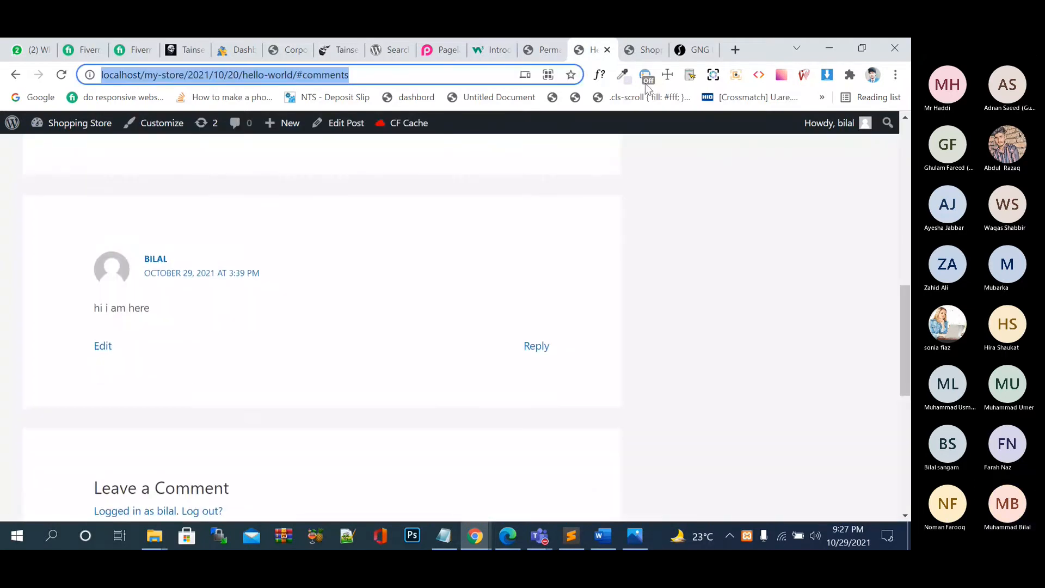
Look through the open browser tabs and close the store homepage tab.
{"action": "left_click", "coordinate": [736, 49]}
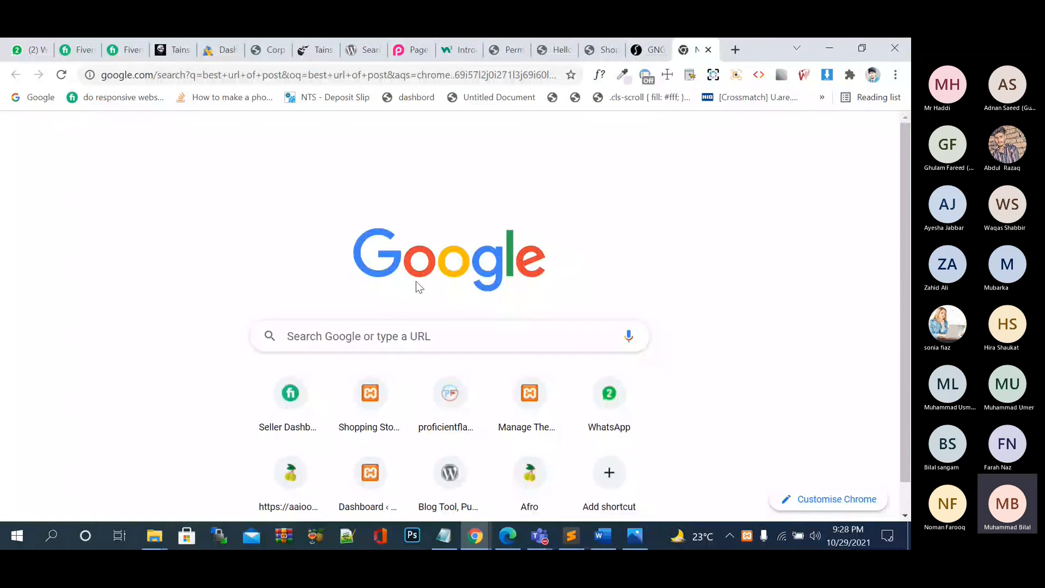
{"action": "left_click", "coordinate": [506, 50]}
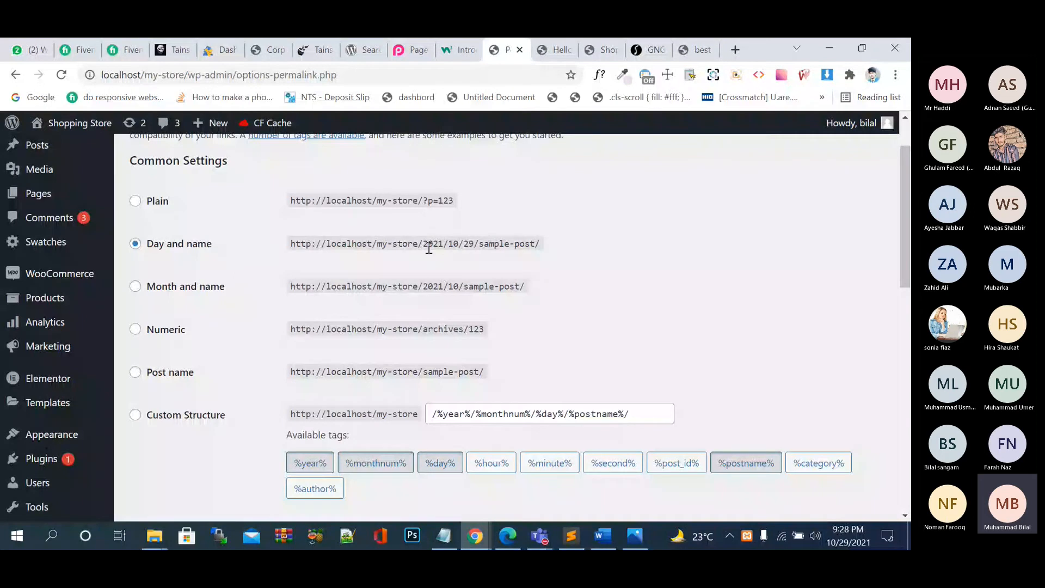
{"action": "left_click", "coordinate": [602, 49]}
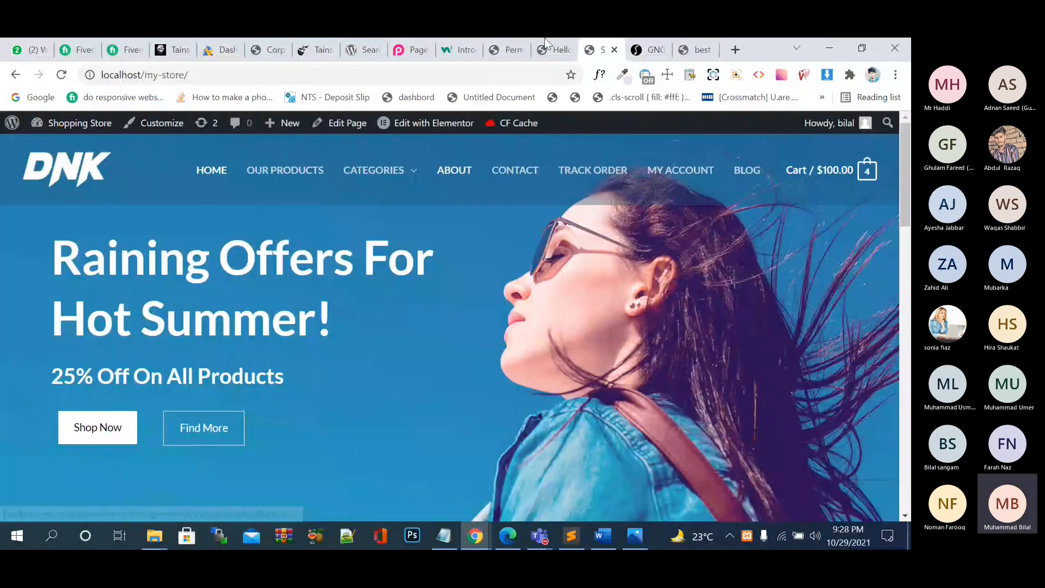
{"action": "left_click", "coordinate": [545, 40]}
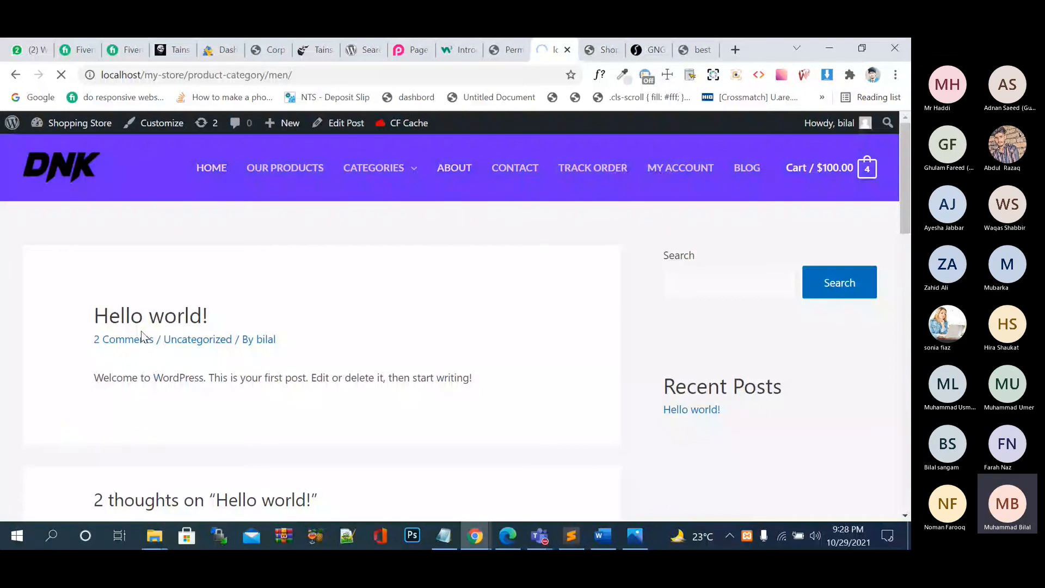
{"action": "left_click", "coordinate": [601, 49]}
{"action": "left_click", "coordinate": [614, 49]}
{"action": "left_click", "coordinate": [648, 50]}
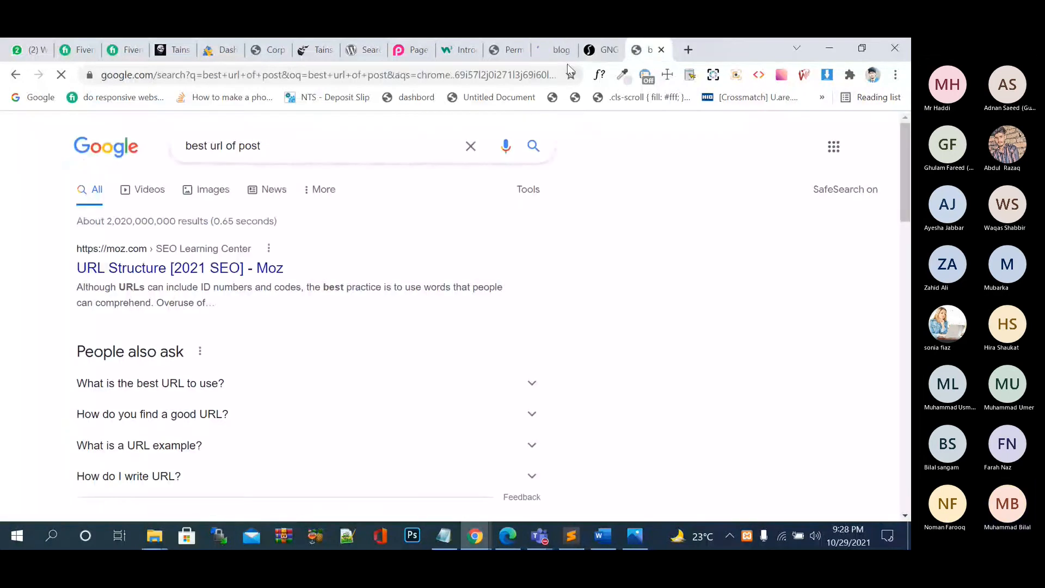
Open the Hello world! post from the store's blog page and scroll through it.
{"action": "left_click", "coordinate": [563, 51]}
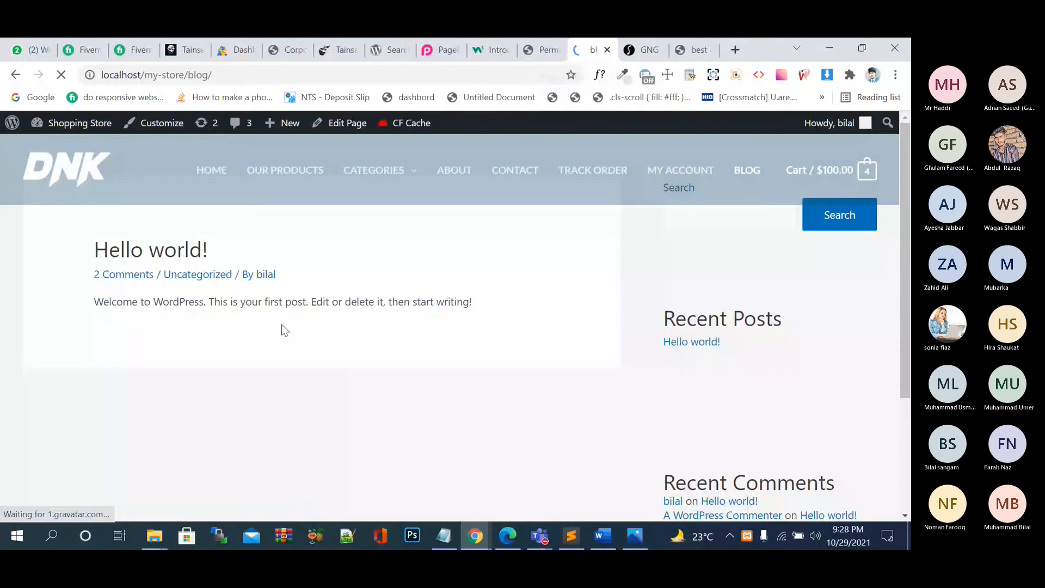
{"action": "left_click", "coordinate": [141, 254]}
{"action": "scroll", "coordinate": [287, 333], "scroll_direction": "down", "scroll_amount": 3}
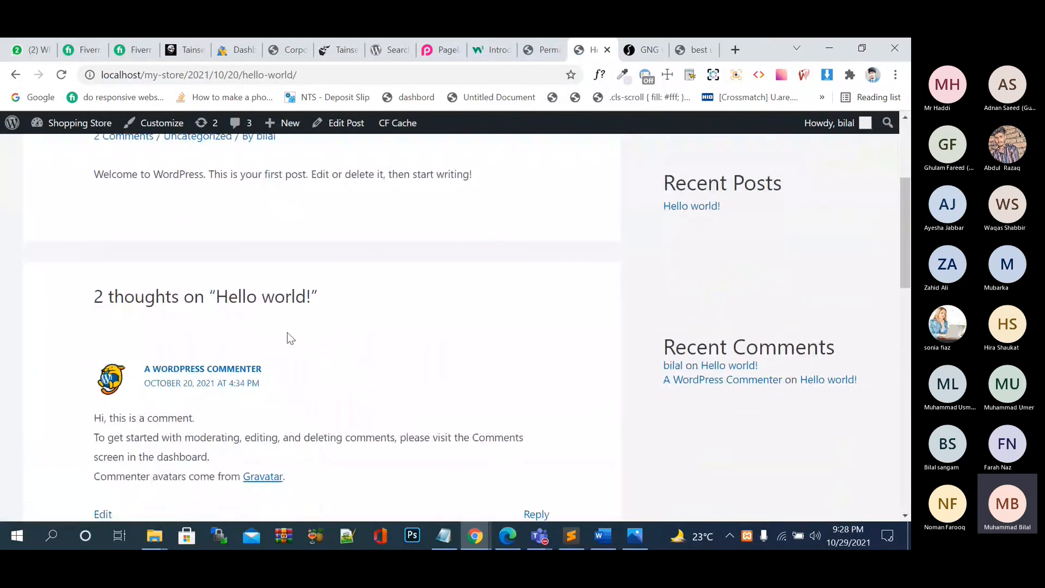
{"action": "scroll", "coordinate": [289, 338], "scroll_direction": "up", "scroll_amount": 3}
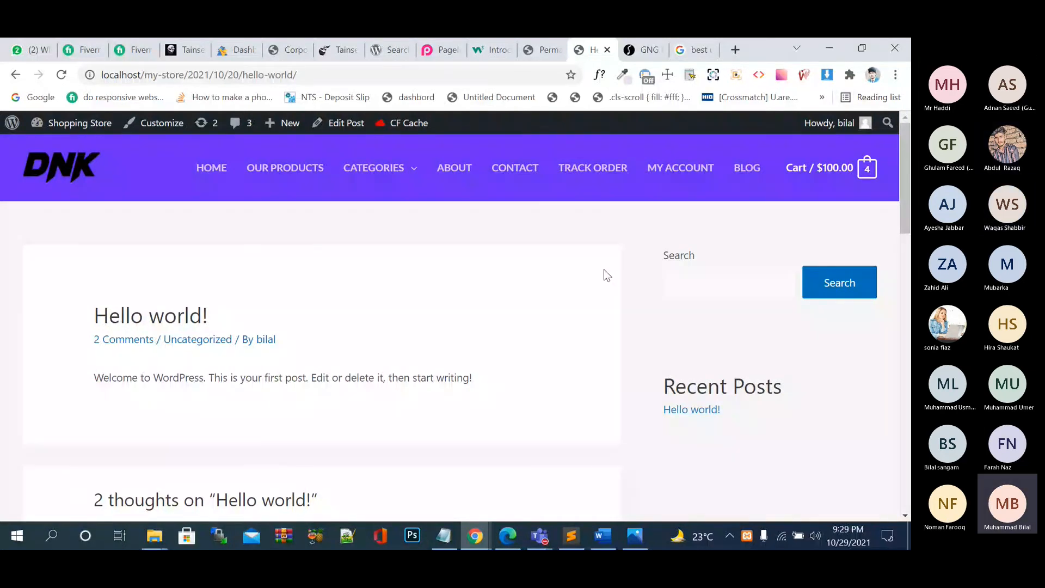
Save the Month and name permalink structure, then view the post at /2021/10/hello-world/.
{"action": "left_click", "coordinate": [534, 55]}
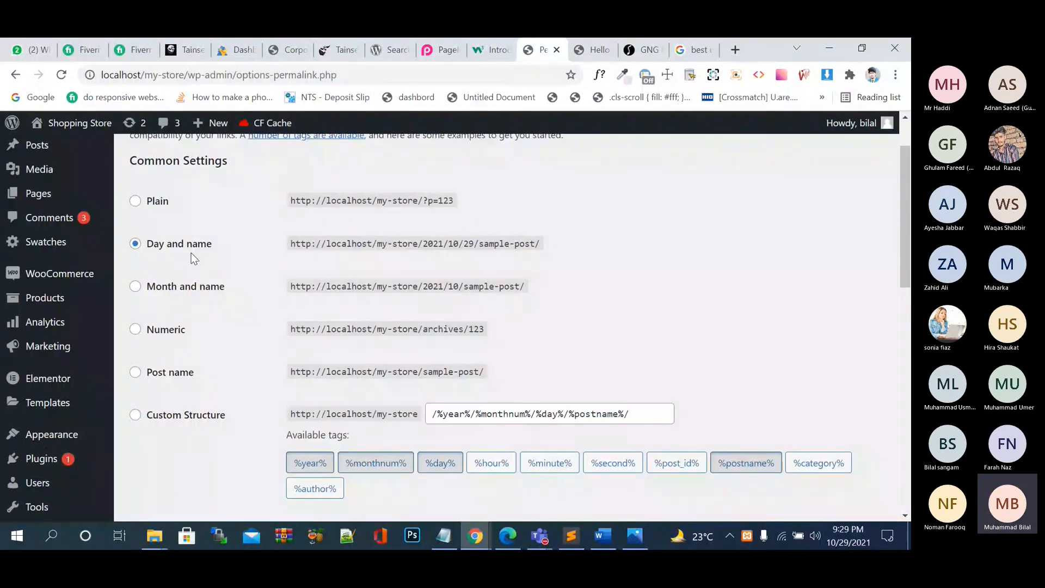
{"action": "left_click", "coordinate": [201, 293]}
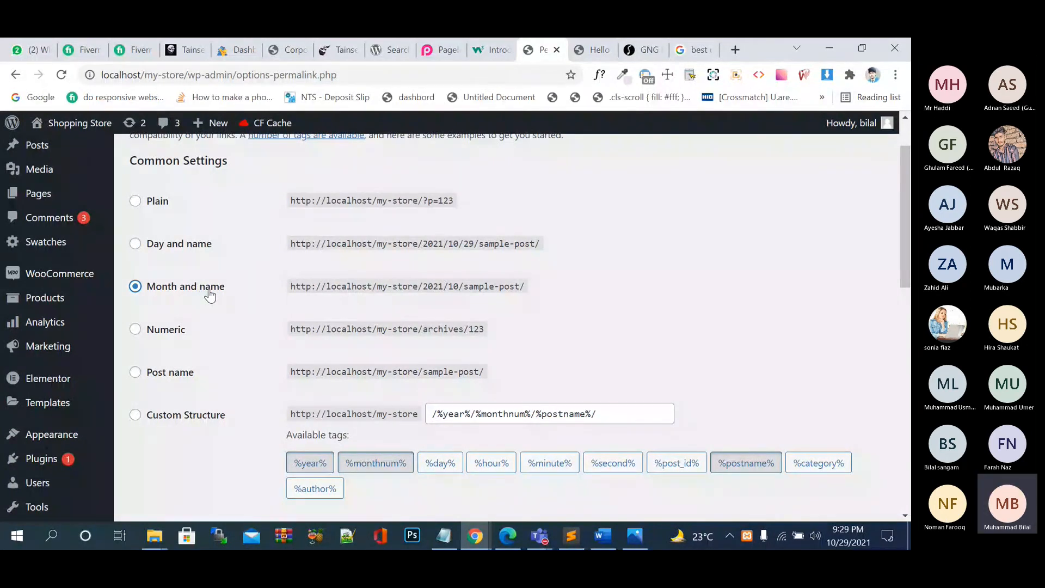
{"action": "scroll", "coordinate": [210, 295], "scroll_direction": "down", "scroll_amount": 10}
{"action": "left_click", "coordinate": [170, 456]}
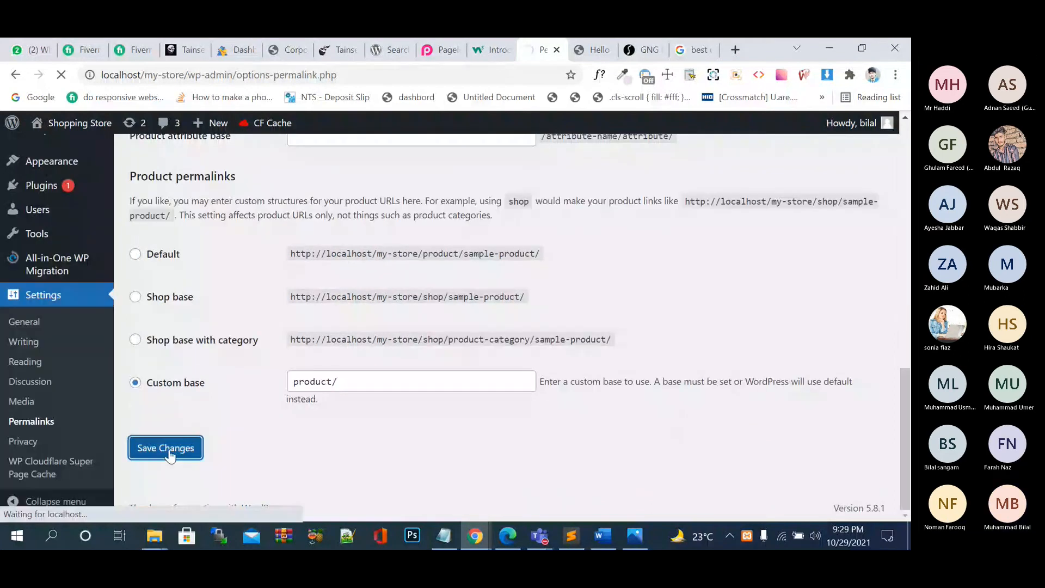
{"action": "scroll", "coordinate": [171, 456], "scroll_direction": "down", "scroll_amount": 2}
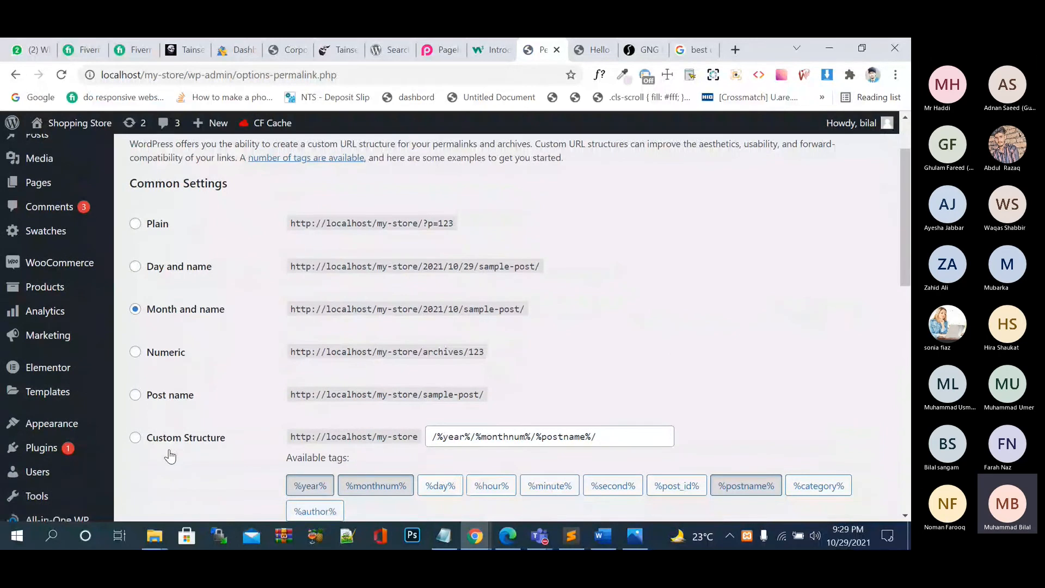
{"action": "left_click", "coordinate": [585, 55]}
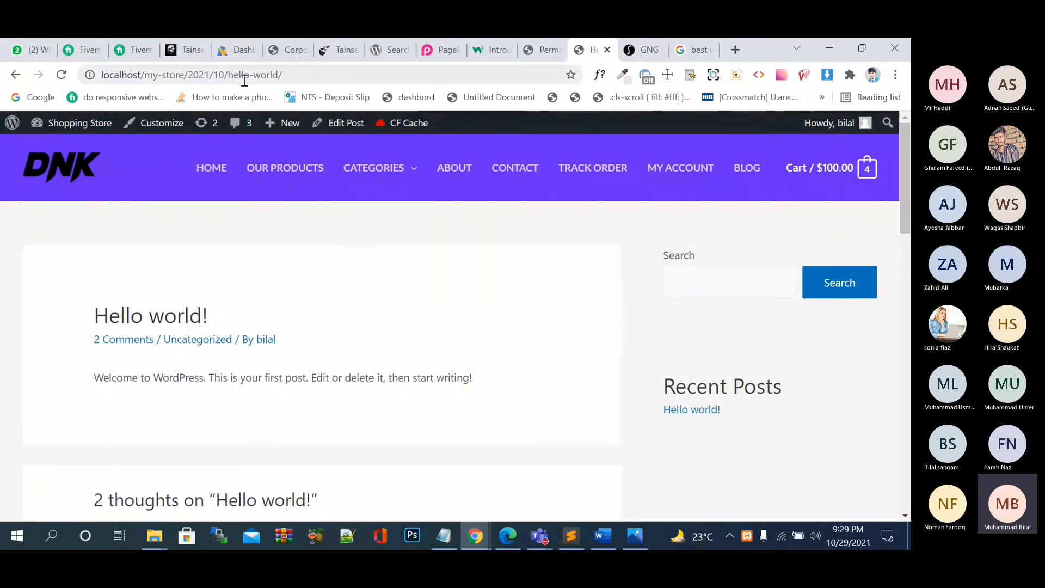
Select the Post name permalink structure (/%postname%/) and save it.
{"action": "left_click", "coordinate": [538, 51]}
{"action": "scroll", "coordinate": [329, 271], "scroll_direction": "down", "scroll_amount": 2}
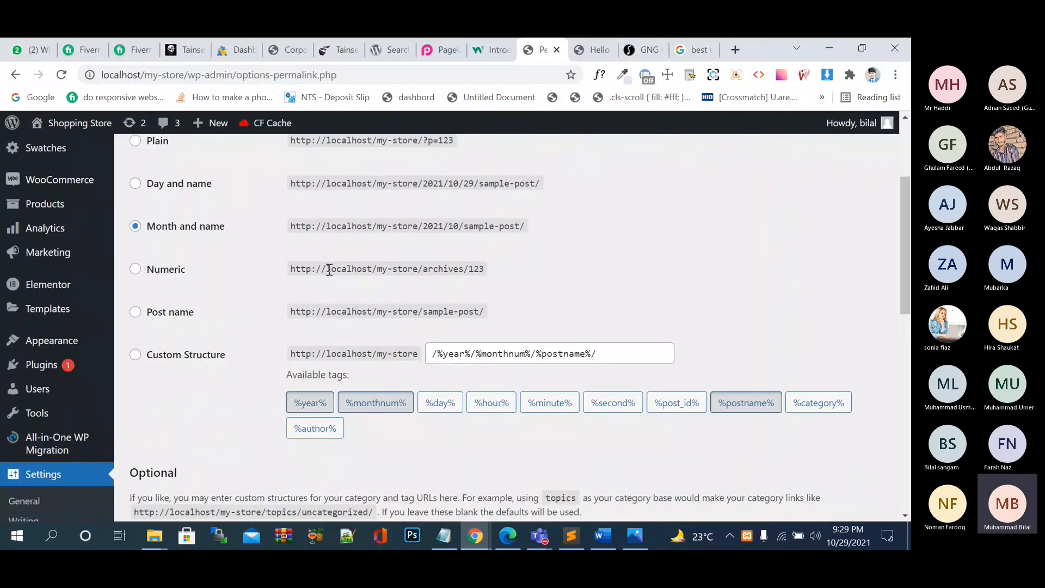
{"action": "left_click", "coordinate": [169, 271]}
{"action": "scroll", "coordinate": [172, 270], "scroll_direction": "down", "scroll_amount": 4}
{"action": "scroll", "coordinate": [172, 271], "scroll_direction": "up", "scroll_amount": 3}
{"action": "left_click", "coordinate": [187, 270]}
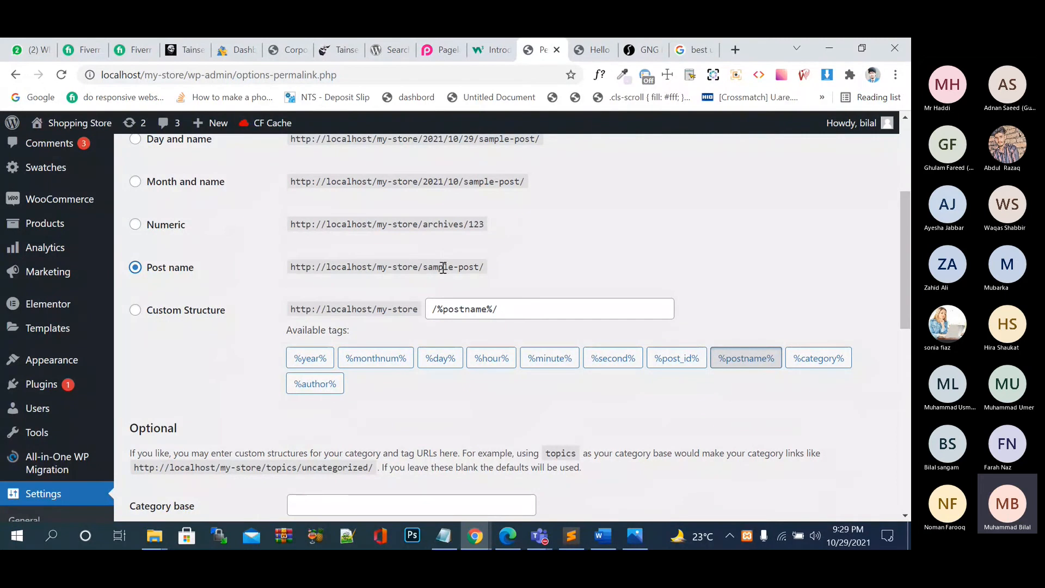
{"action": "scroll", "coordinate": [400, 280], "scroll_direction": "down", "scroll_amount": 1}
{"action": "scroll", "coordinate": [400, 280], "scroll_direction": "down", "scroll_amount": 10}
{"action": "left_click", "coordinate": [166, 448]}
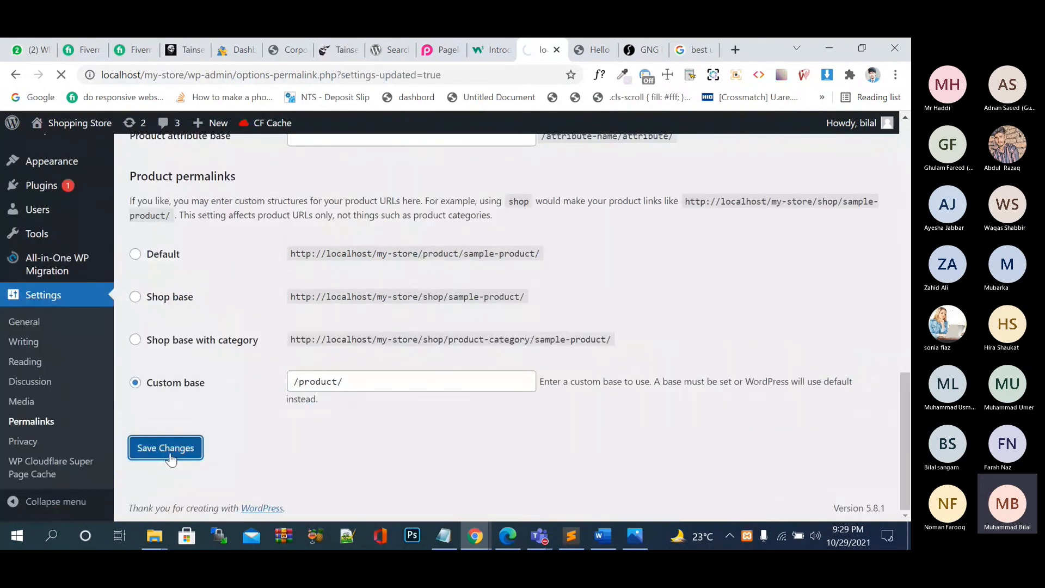
{"action": "left_click", "coordinate": [594, 49]}
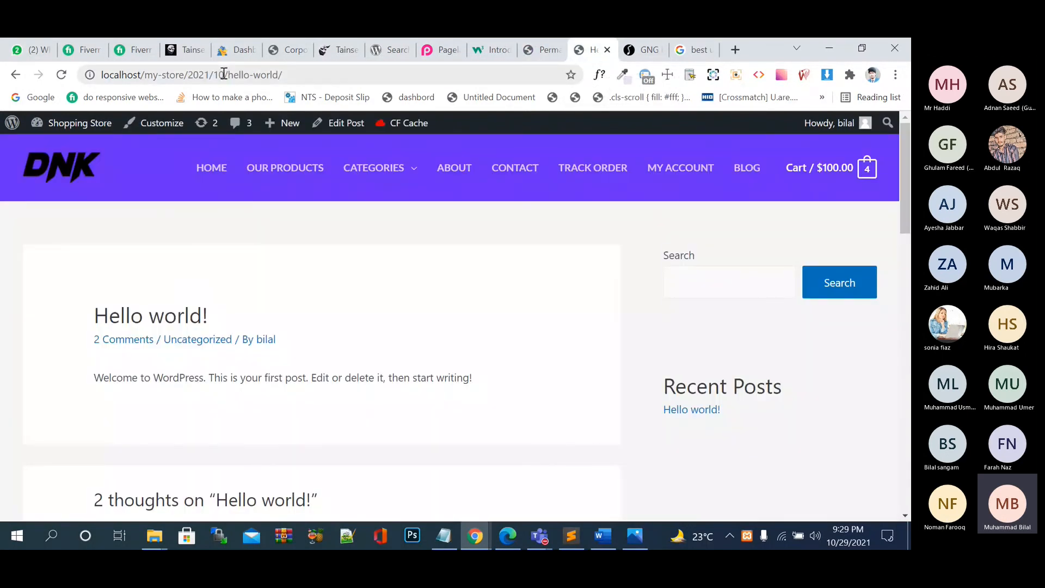
Reload the old dated link, then remove 2021/10/ to load localhost/my-store/hello-world/.
{"action": "left_click", "coordinate": [62, 75]}
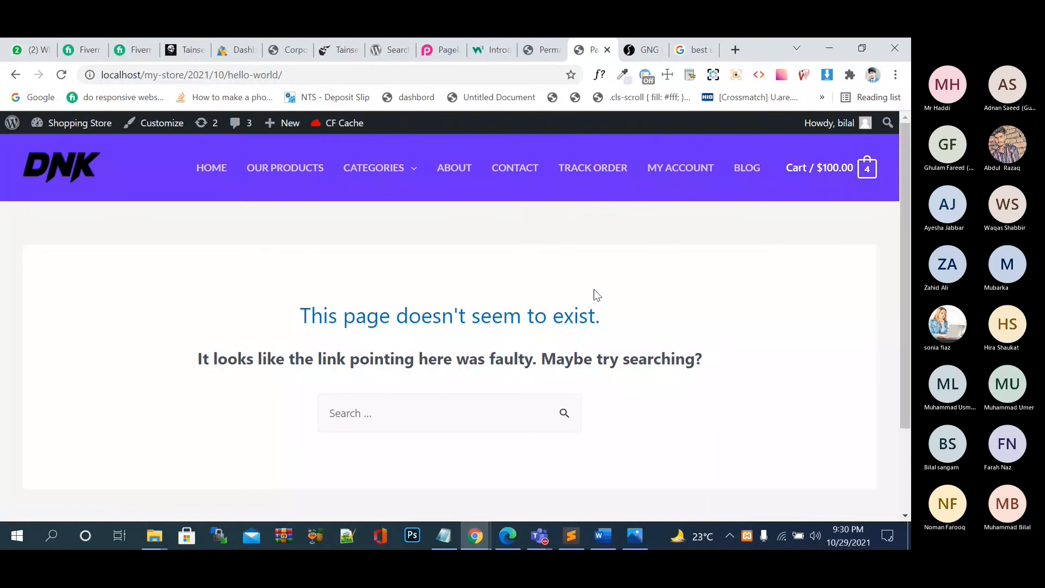
{"action": "scroll", "coordinate": [357, 237], "scroll_direction": "down", "scroll_amount": 1}
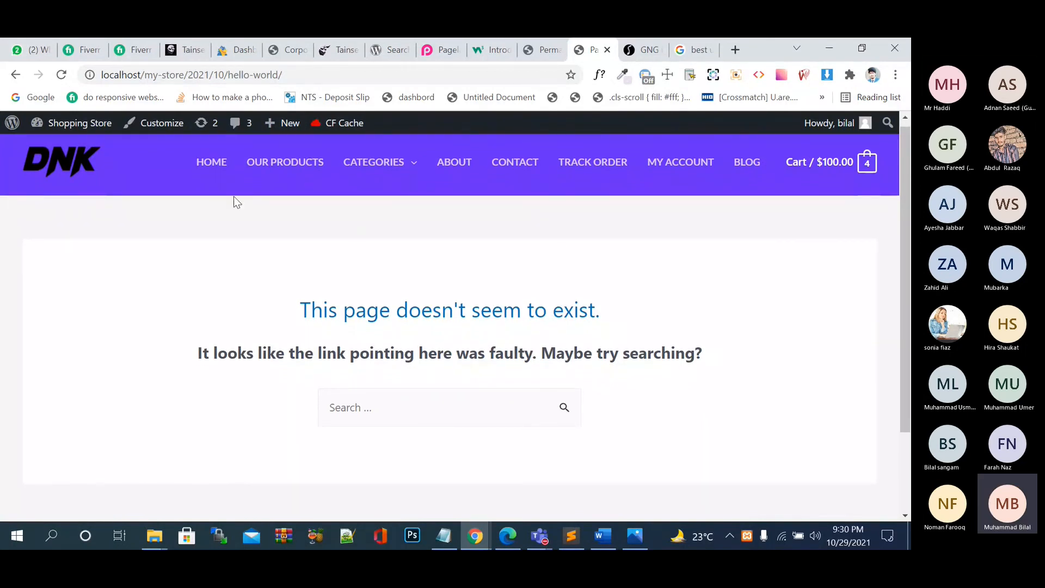
{"action": "left_click_drag", "start_coordinate": [233, 75], "coordinate": [189, 75]}
{"action": "key", "text": "BackSpace"}
{"action": "key", "text": "Return"}
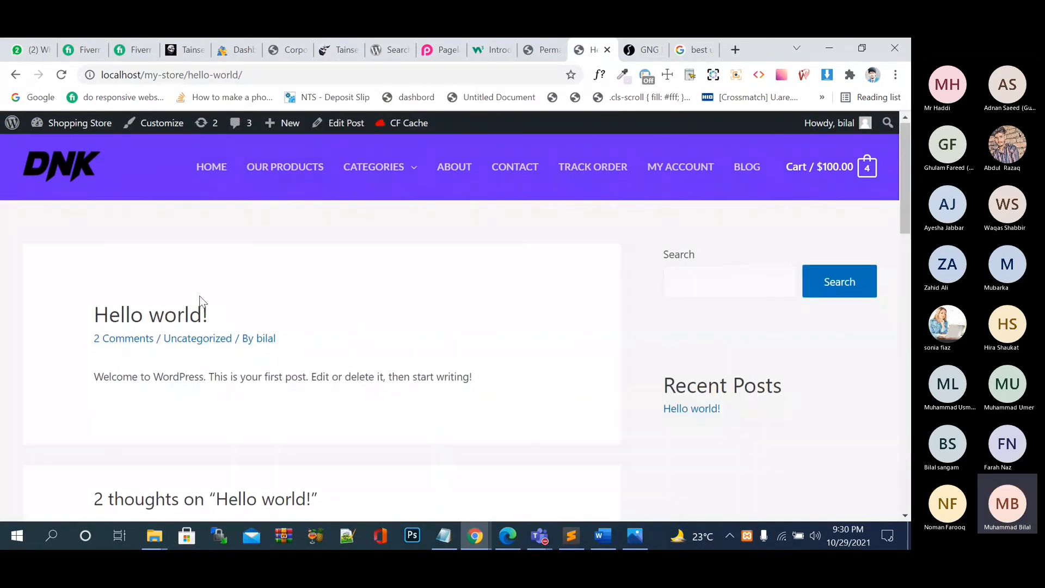
Switch to the 'Wordpress Last Class' Teams meeting and show its More actions menu.
{"action": "scroll", "coordinate": [199, 297], "scroll_direction": "down", "scroll_amount": 2}
{"action": "scroll", "coordinate": [199, 296], "scroll_direction": "up", "scroll_amount": 2}
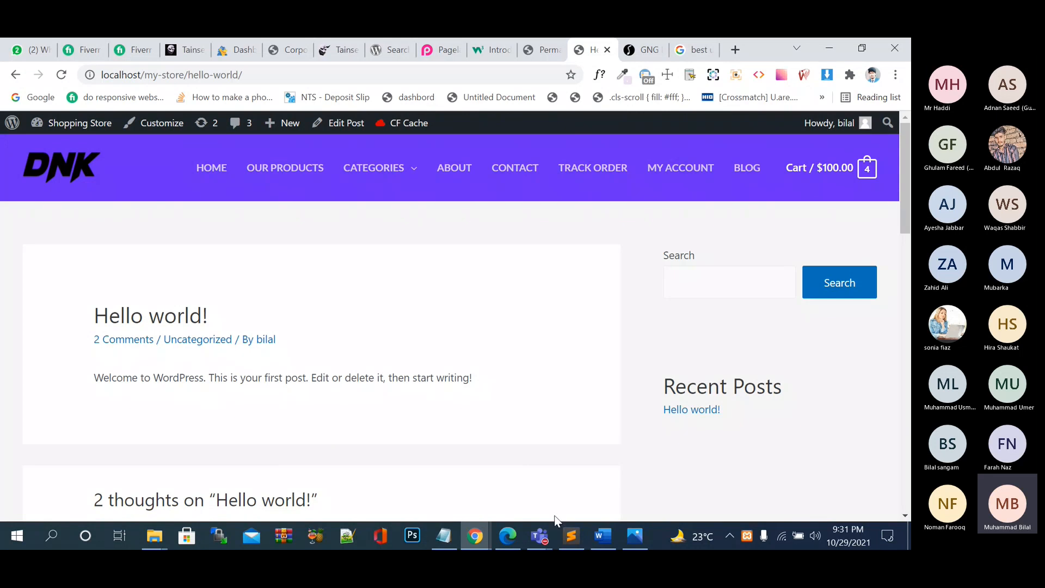
{"action": "mouse_move", "coordinate": [539, 536]}
{"action": "left_click", "coordinate": [555, 478]}
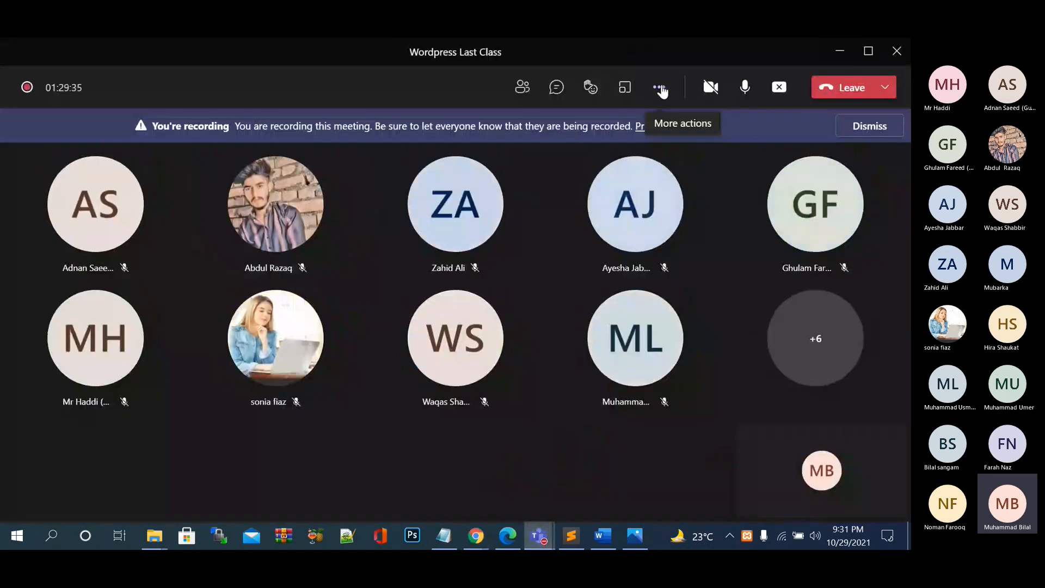
{"action": "left_click", "coordinate": [660, 88]}
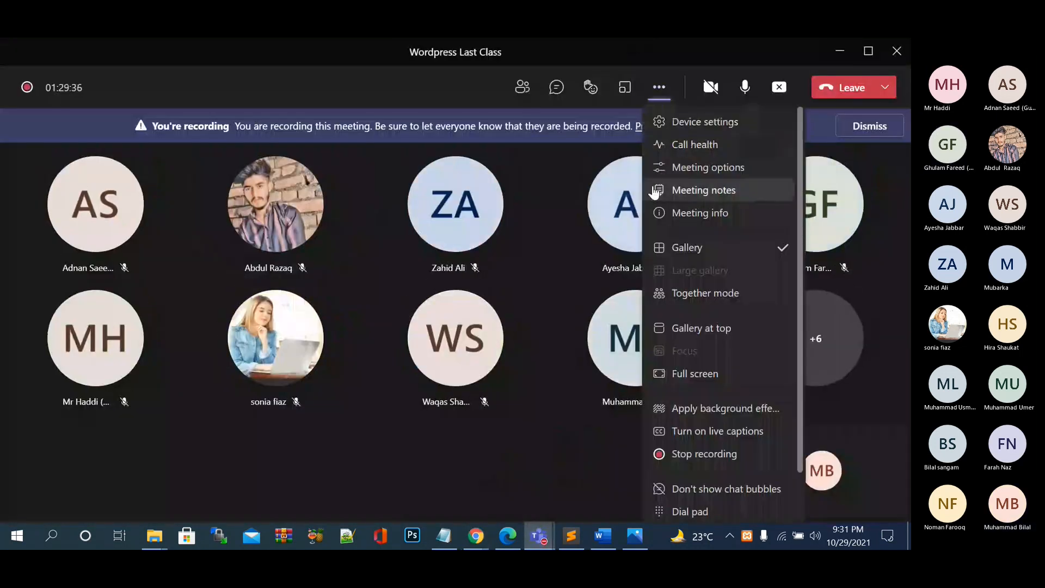